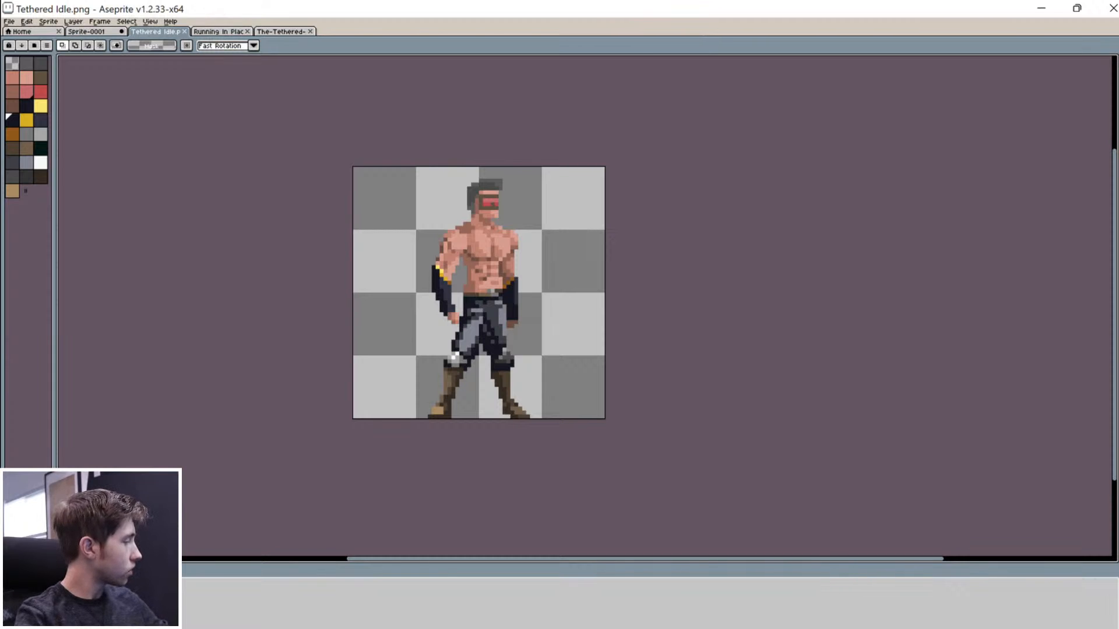
Step: Switch to the Running In Place tab, deselect around the torso, and zoom in on the runner
key("ctrl+Tab")
left_click(156, 434)
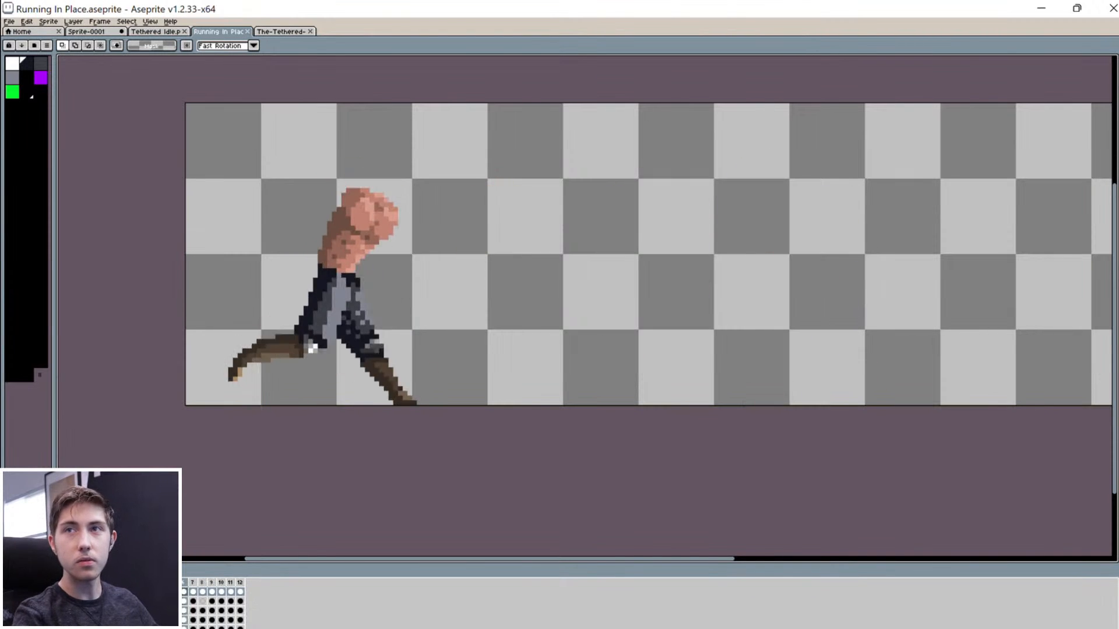
scroll(293, 302, "up", 1)
scroll(168, 291, "up", 1)
middle_click_drag(168, 290, 287, 349)
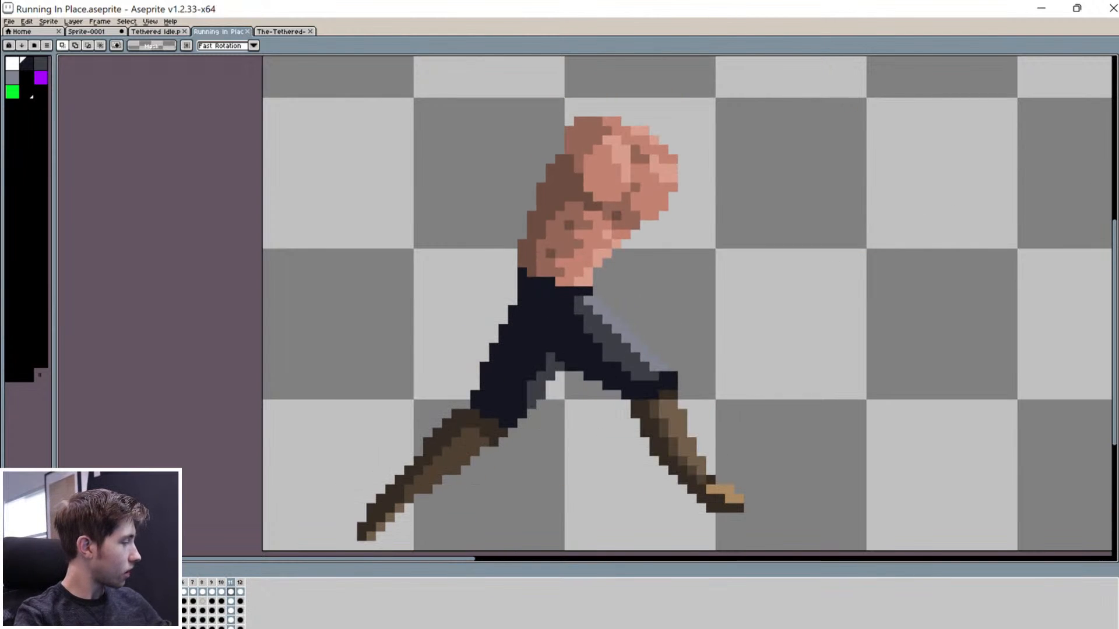
scroll(442, 364, "down", 2)
scroll(444, 361, "up", 2)
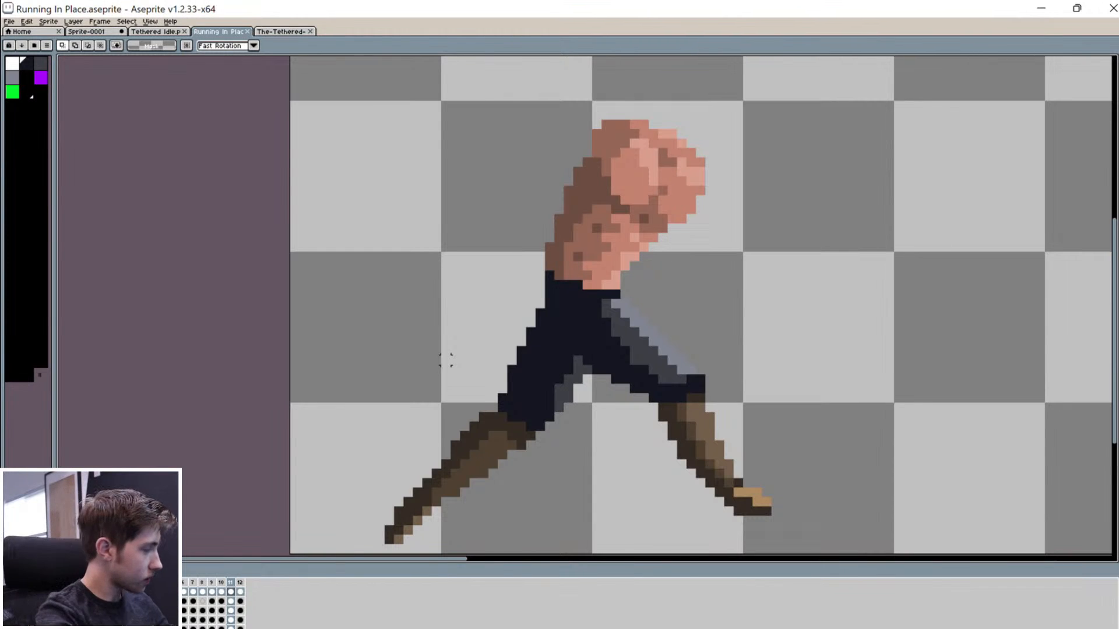
key("alt+space")
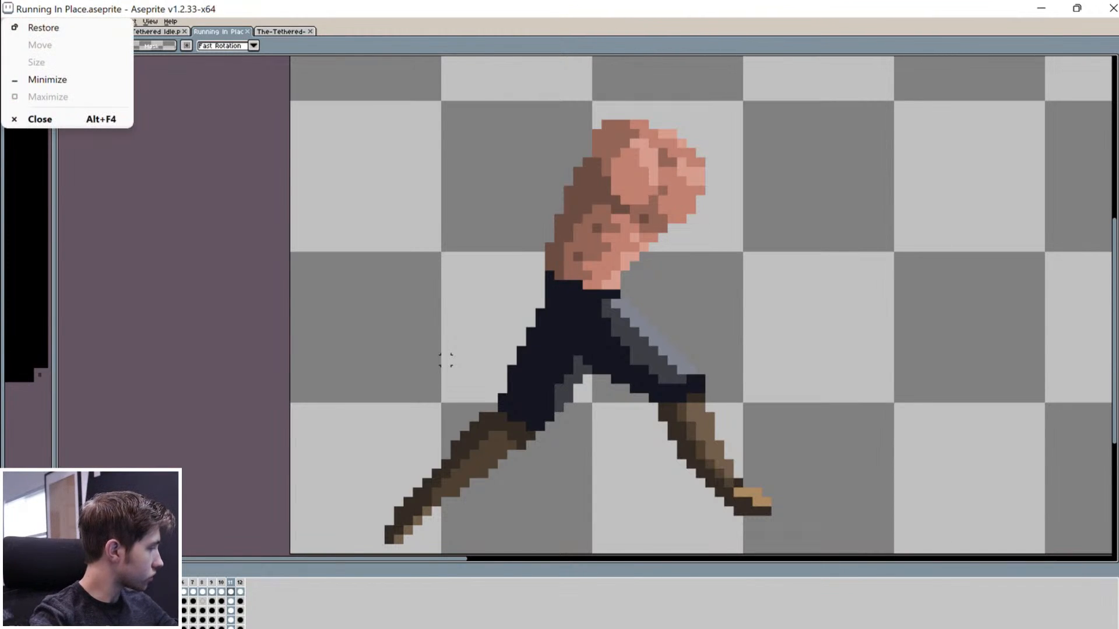
key("Escape")
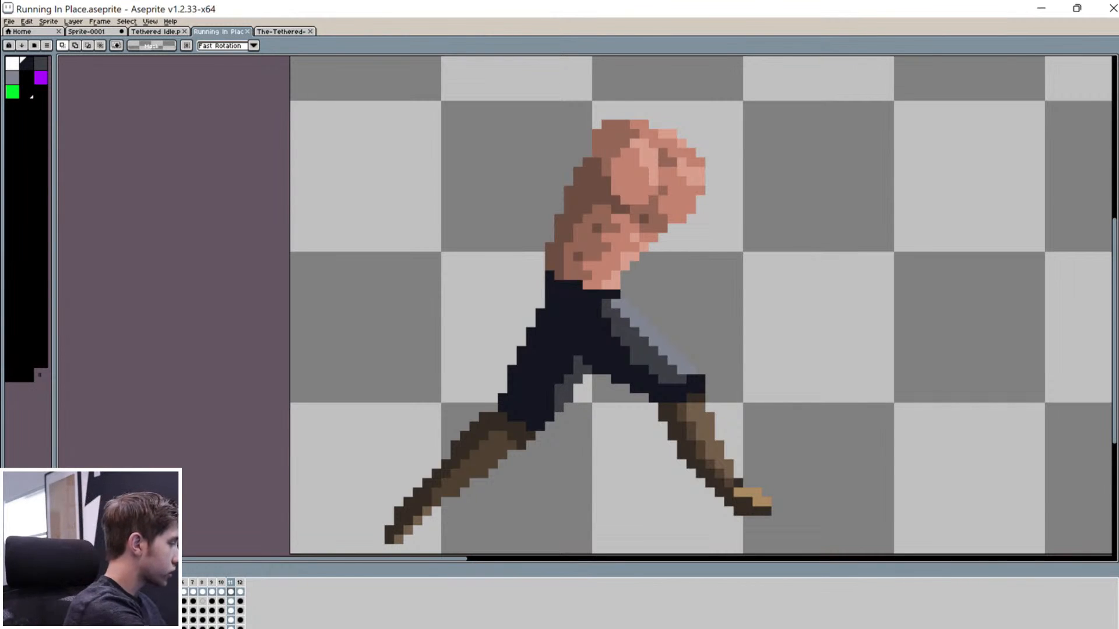
Step: Switch to the Sprite-0001 document and start File > Export Sprite Sheet
left_click(20, 32)
left_click(9, 21)
left_click(126, 22)
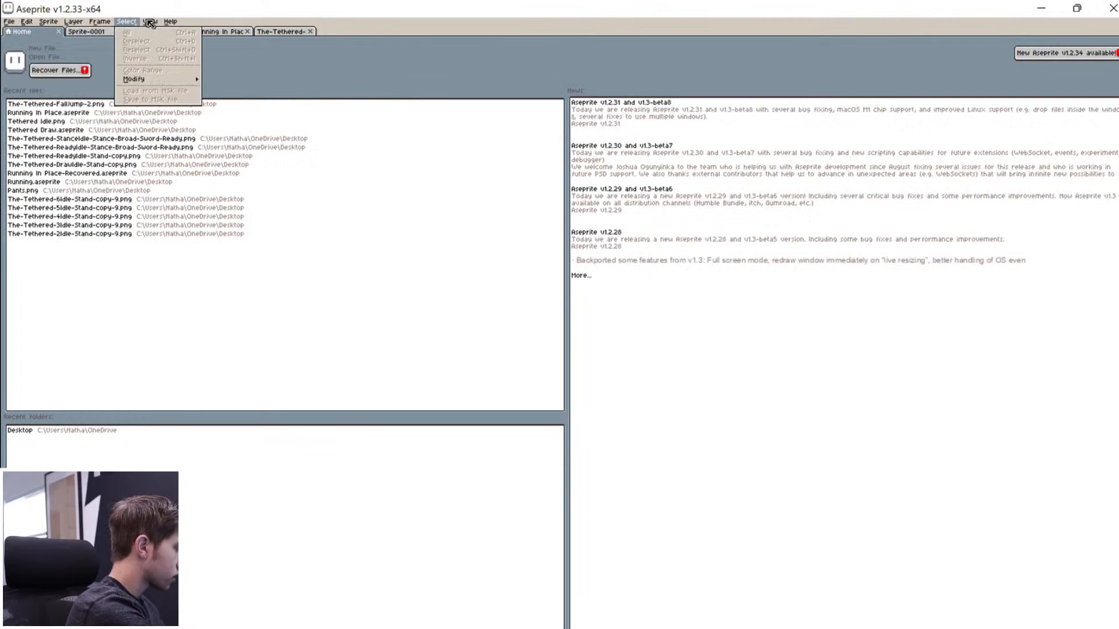
left_click(93, 34)
left_click(88, 32)
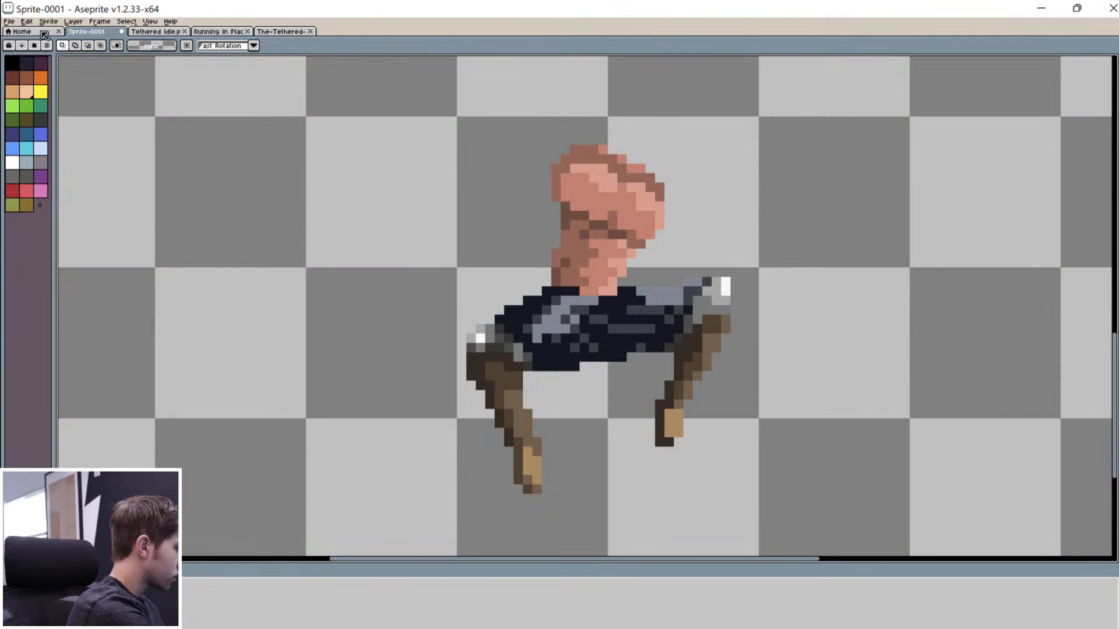
left_click(17, 22)
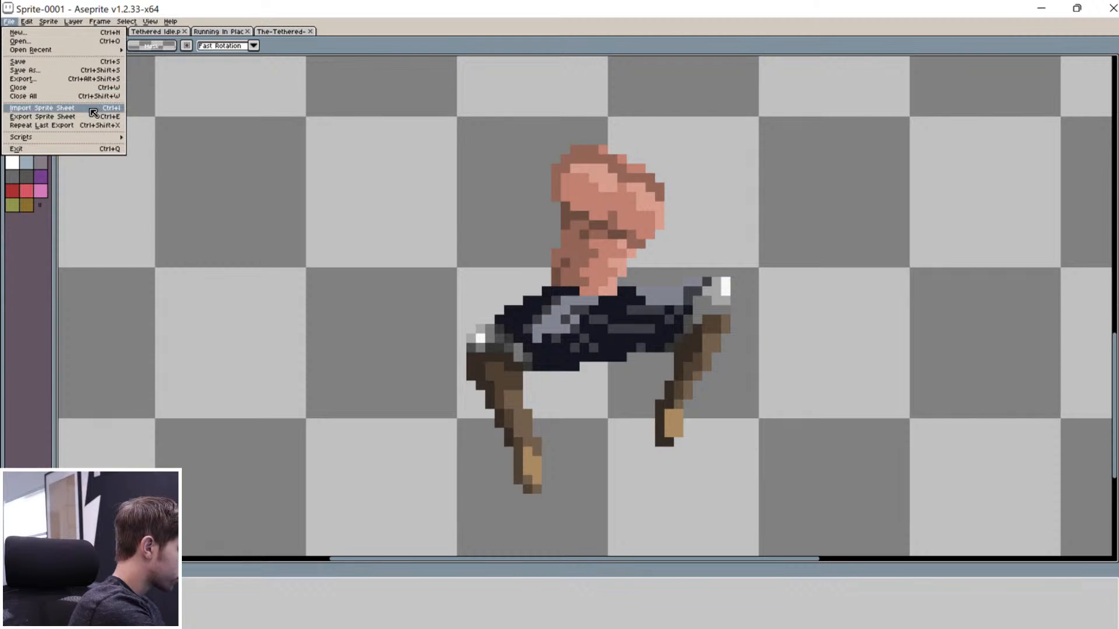
left_click(93, 119)
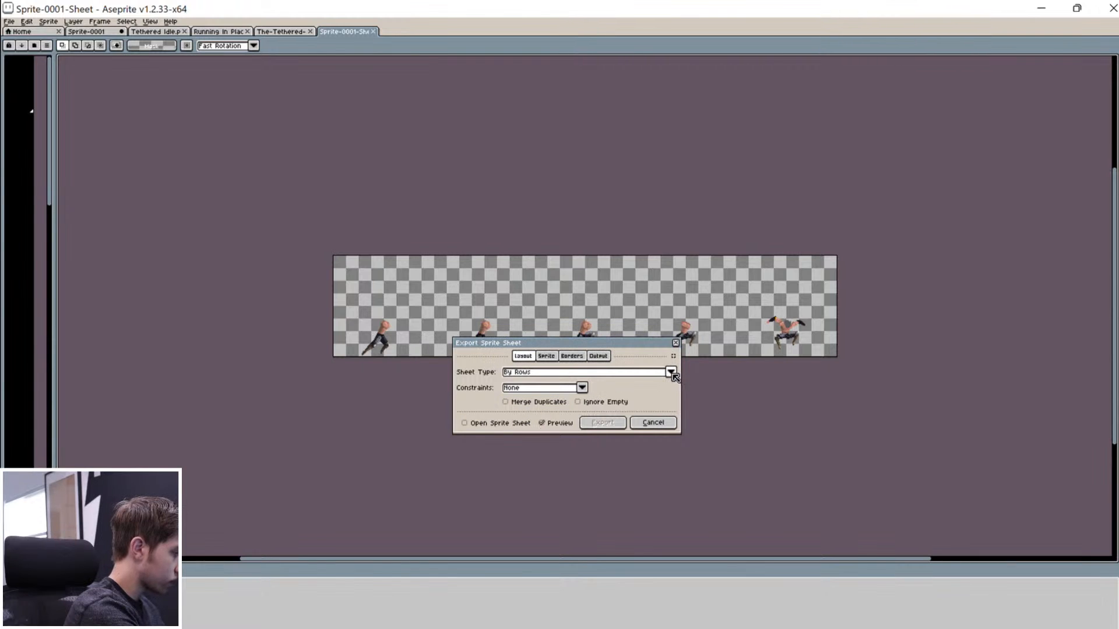
Step: Review the sheet's Layout, Sprite, Borders and Output options, leaving open-after-export off and preview on
left_click(546, 355)
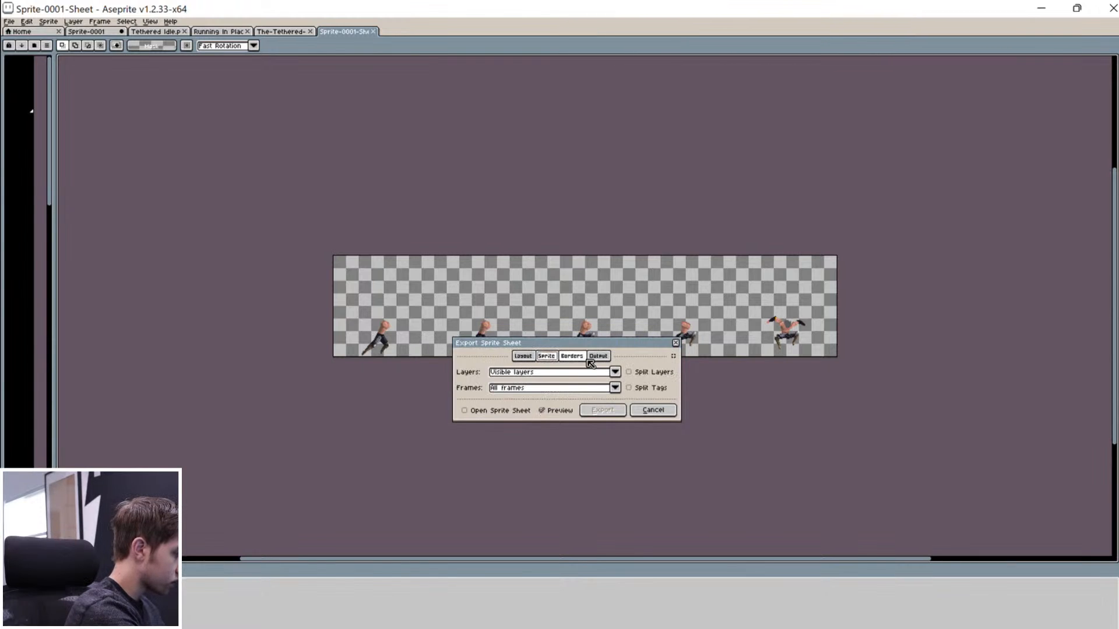
left_click(572, 357)
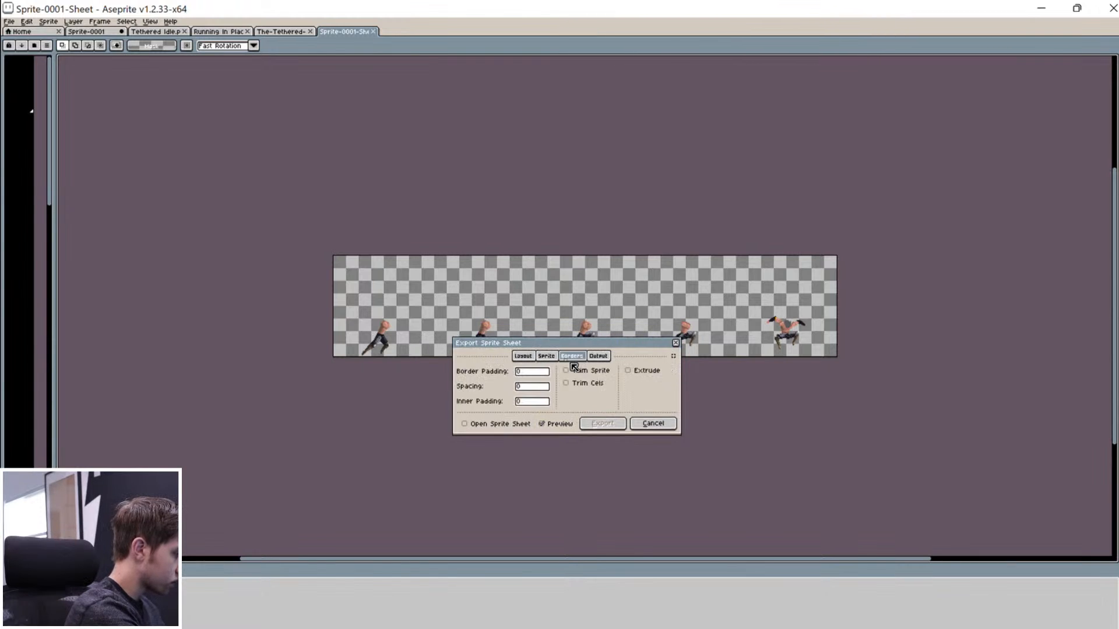
left_click(598, 356)
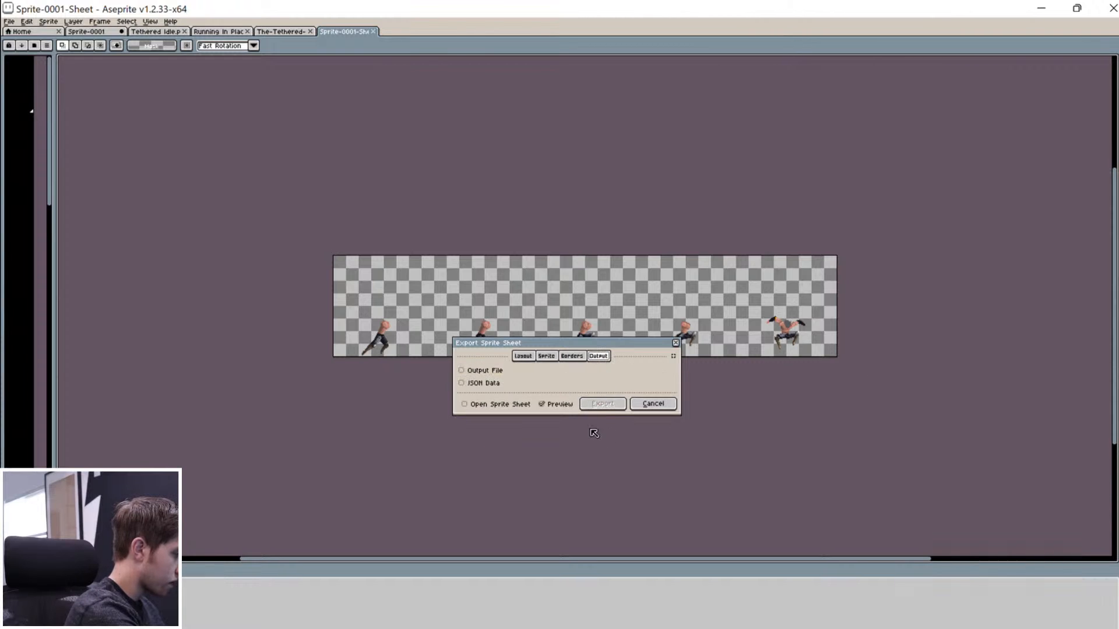
left_click(520, 355)
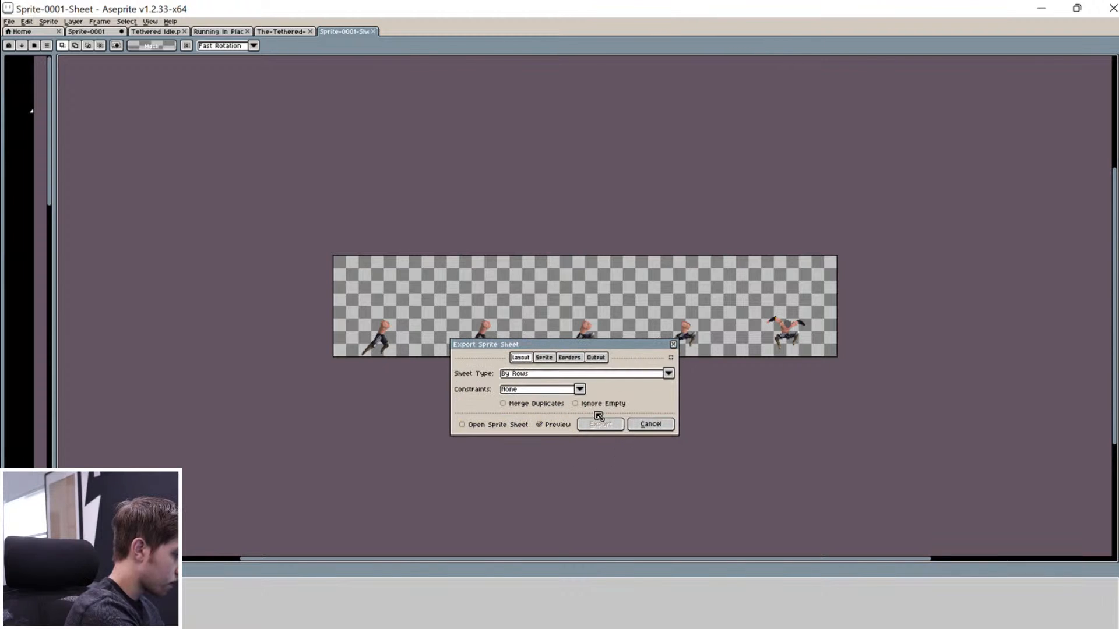
left_click(512, 425)
left_click(516, 424)
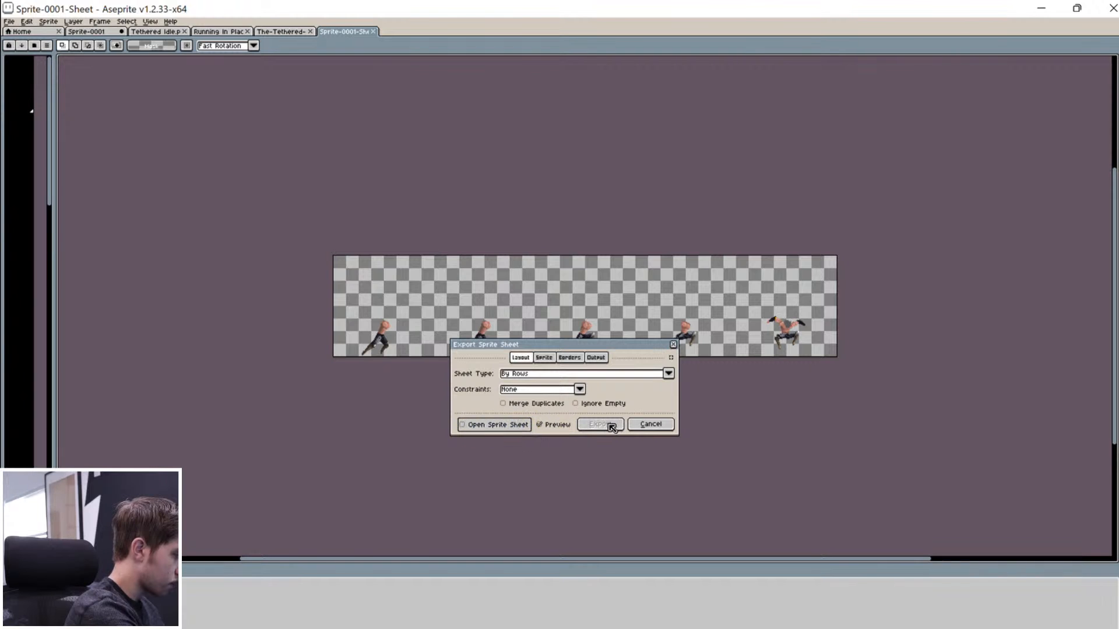
left_click(554, 425)
left_click(554, 424)
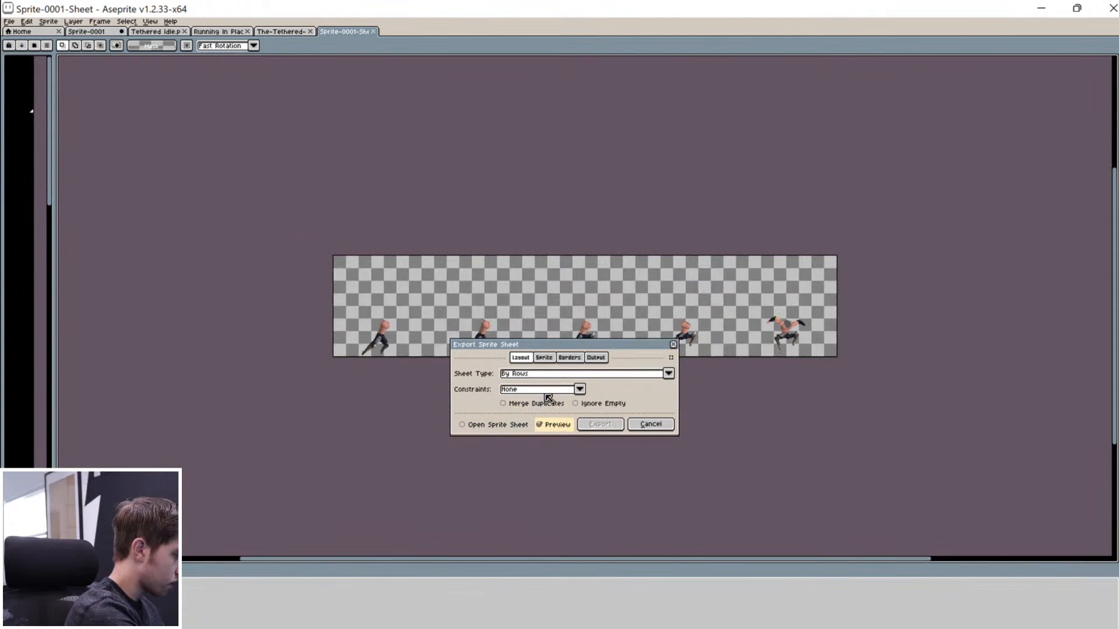
Step: Enable Output File and browse for where to save the sheet image
left_click(593, 358)
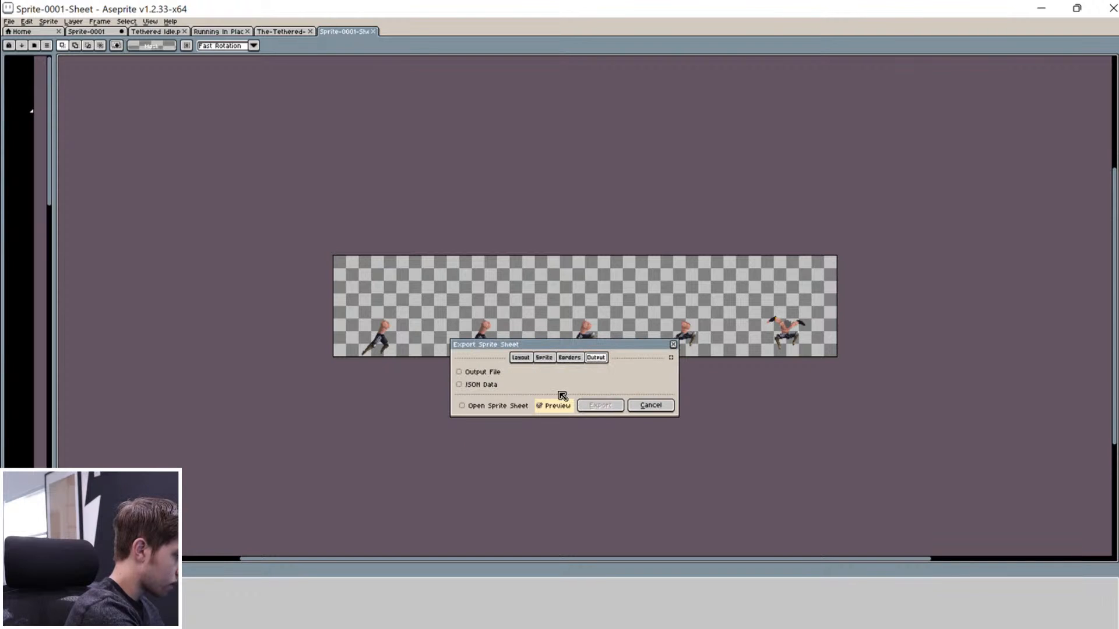
left_click(506, 374)
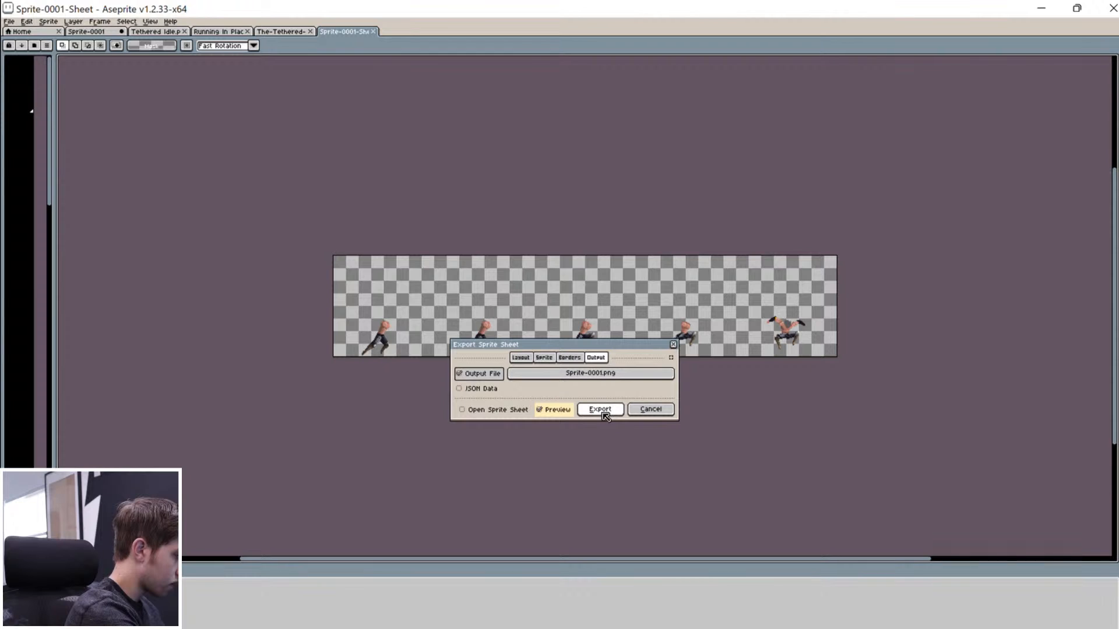
left_click(617, 374)
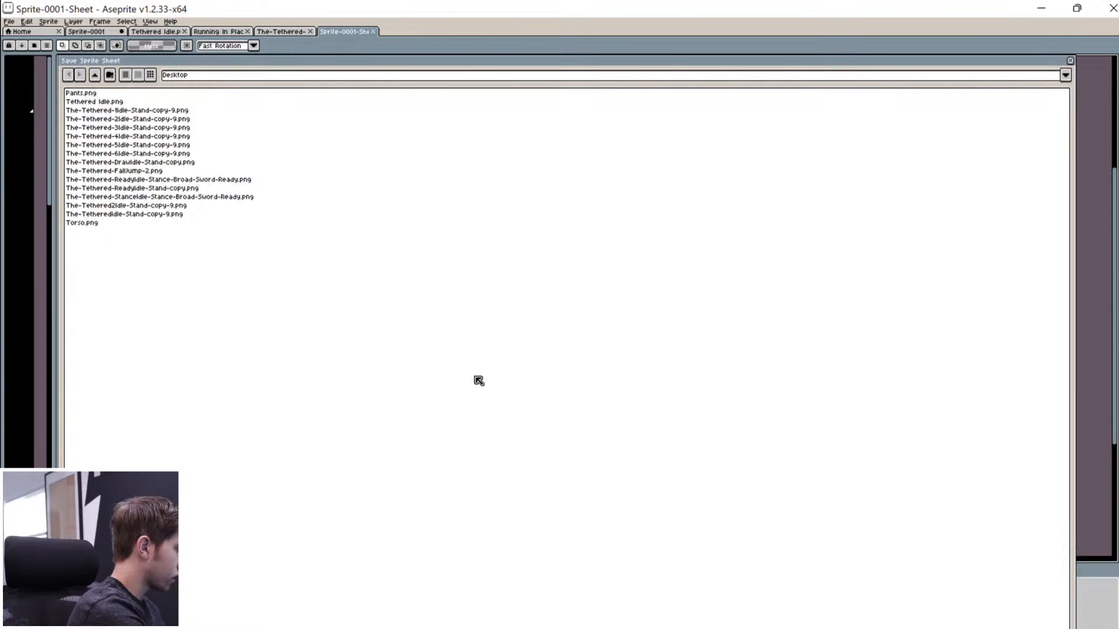
Step: Go from OneDrive into Desktop and name the output file Jump Animationpng.png
left_click(95, 75)
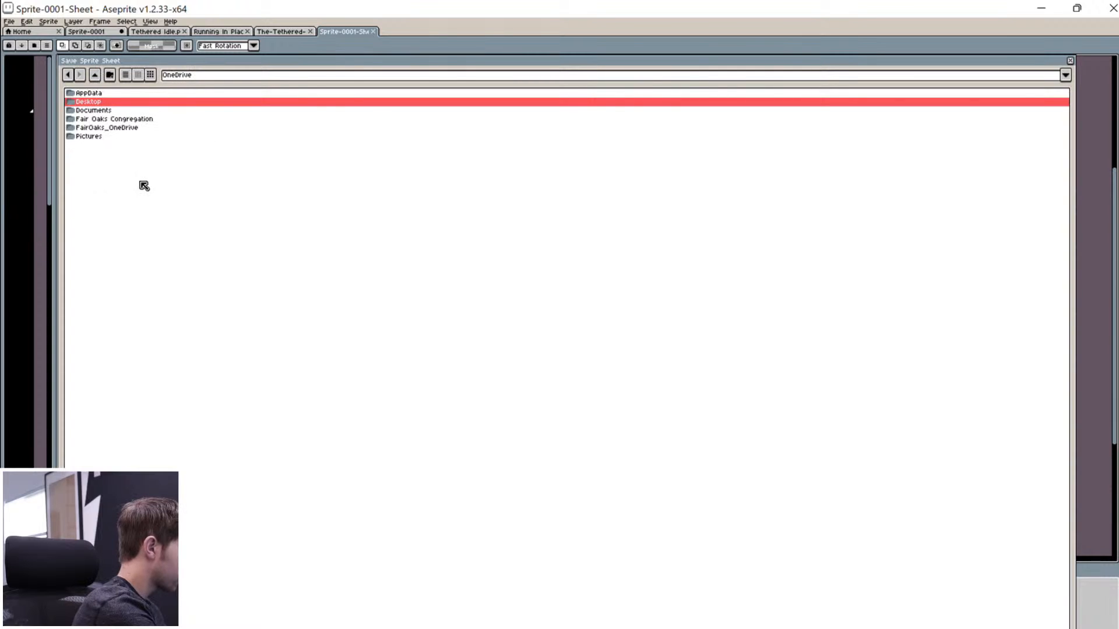
double_click(113, 97)
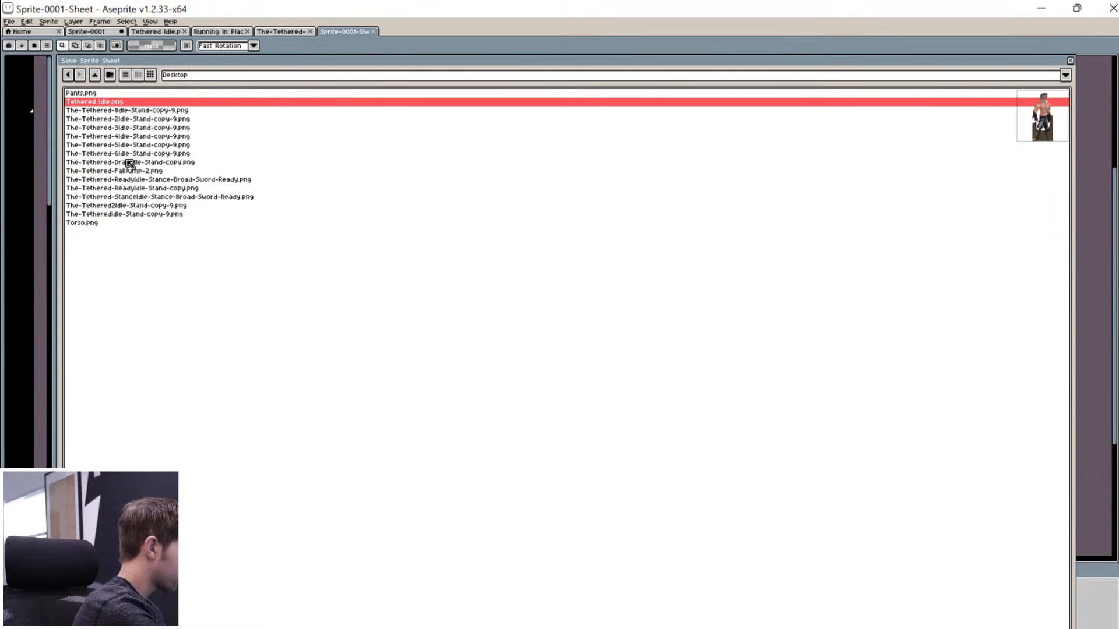
left_click(170, 283)
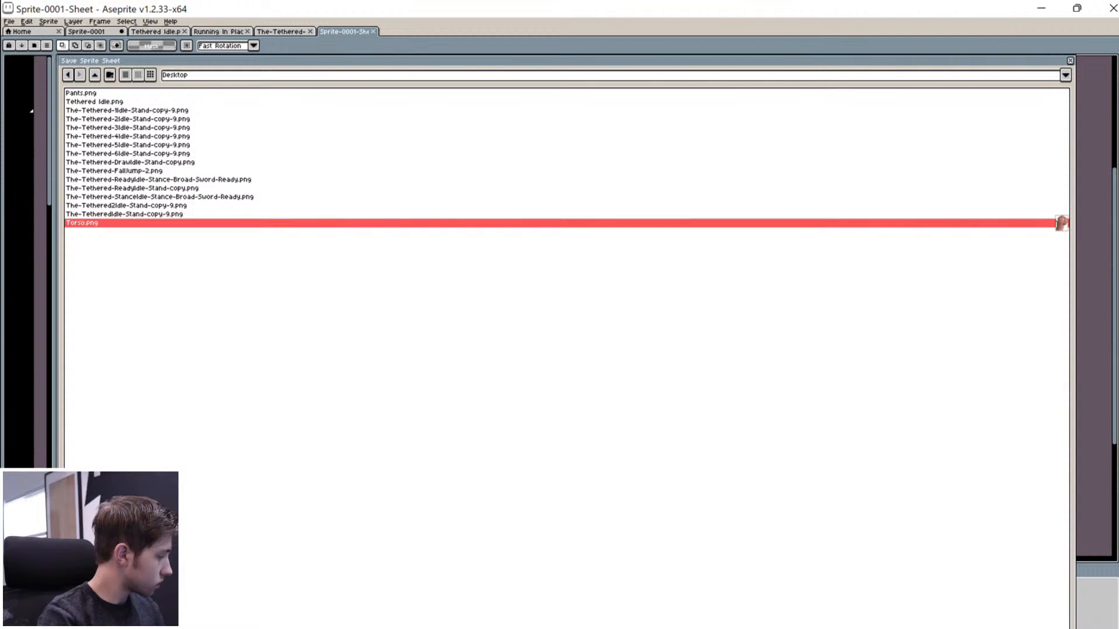
key("Caps_Lock")
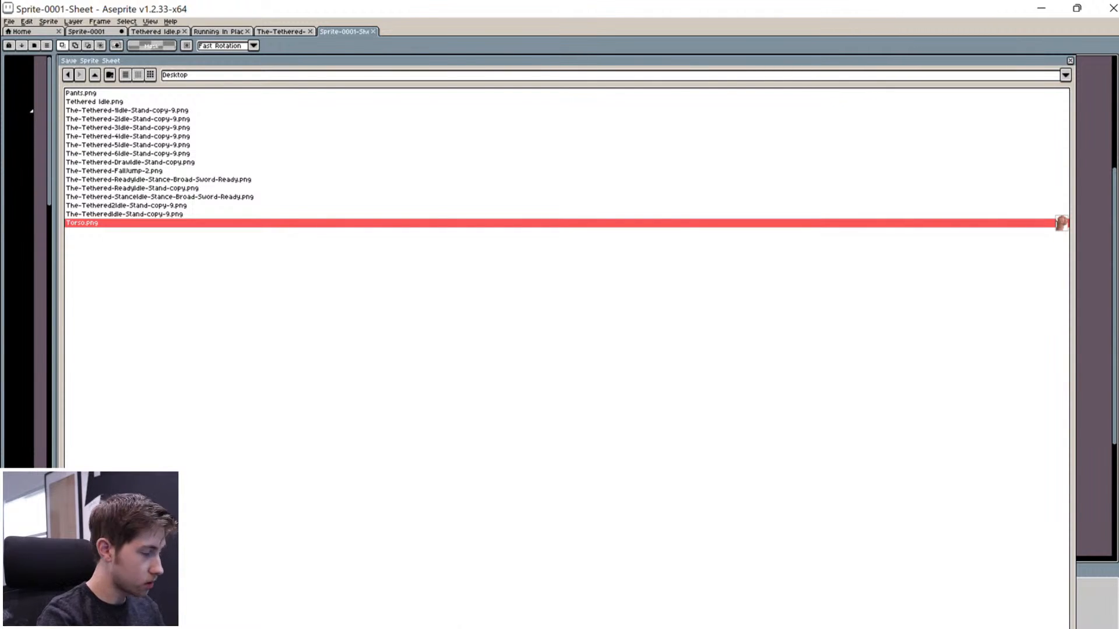
key("Return")
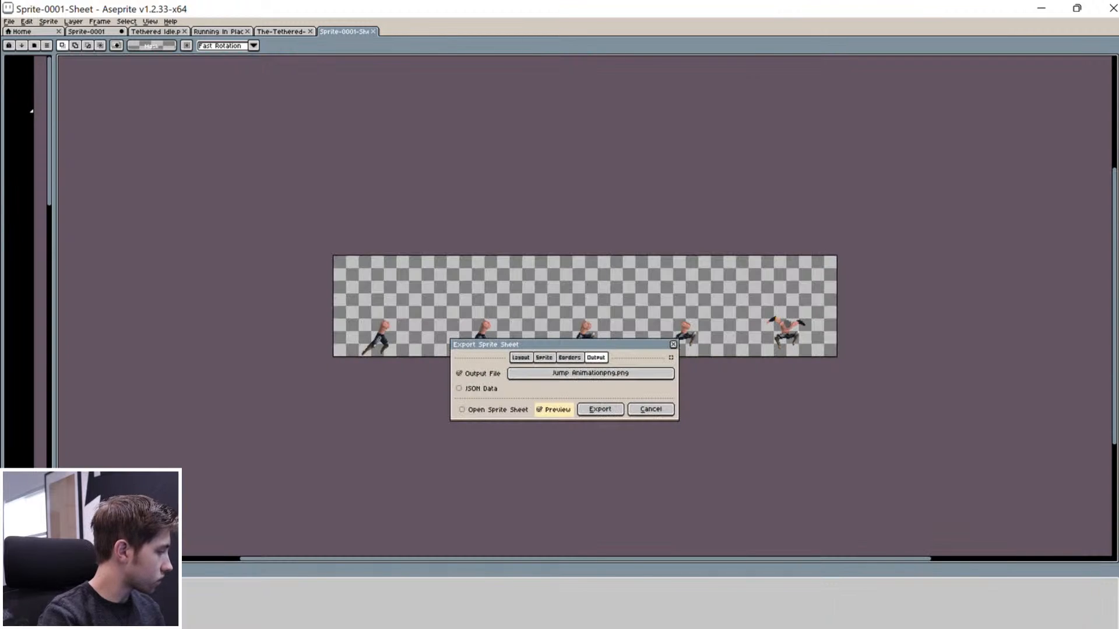
Step: Close the Sprite-0001 export and start Export Sprite Sheet for Running In Place
left_click(593, 410)
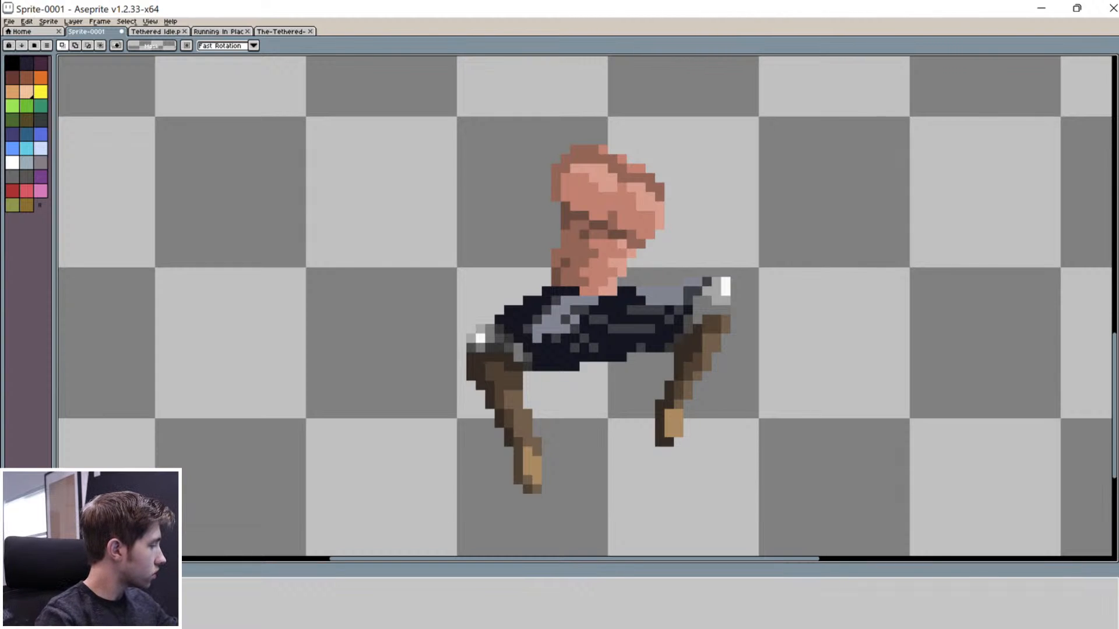
left_click(219, 32)
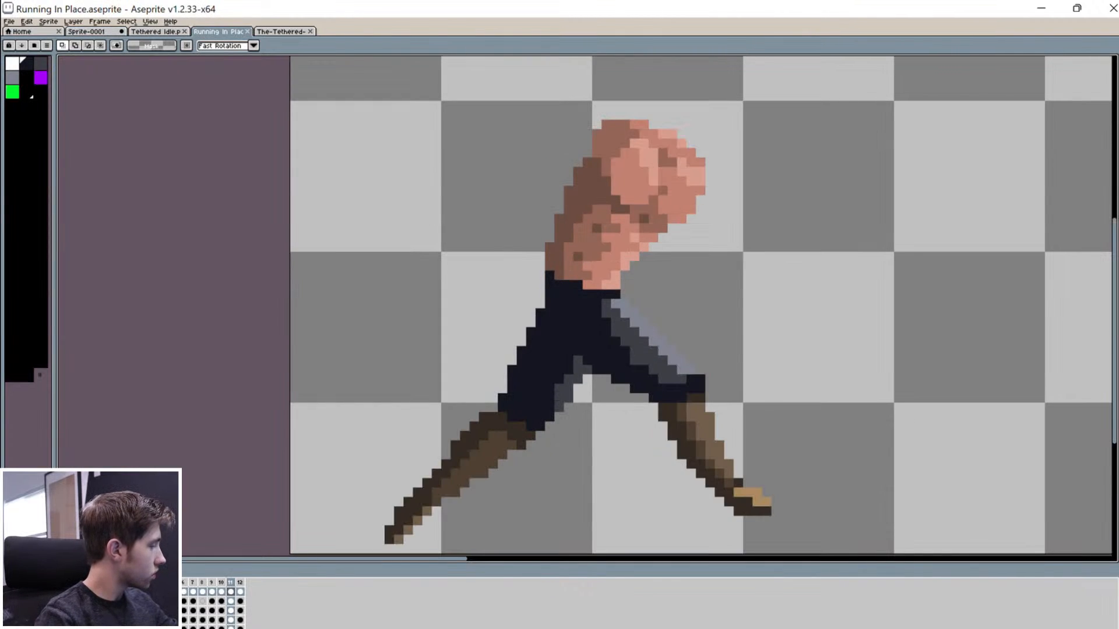
left_click(8, 22)
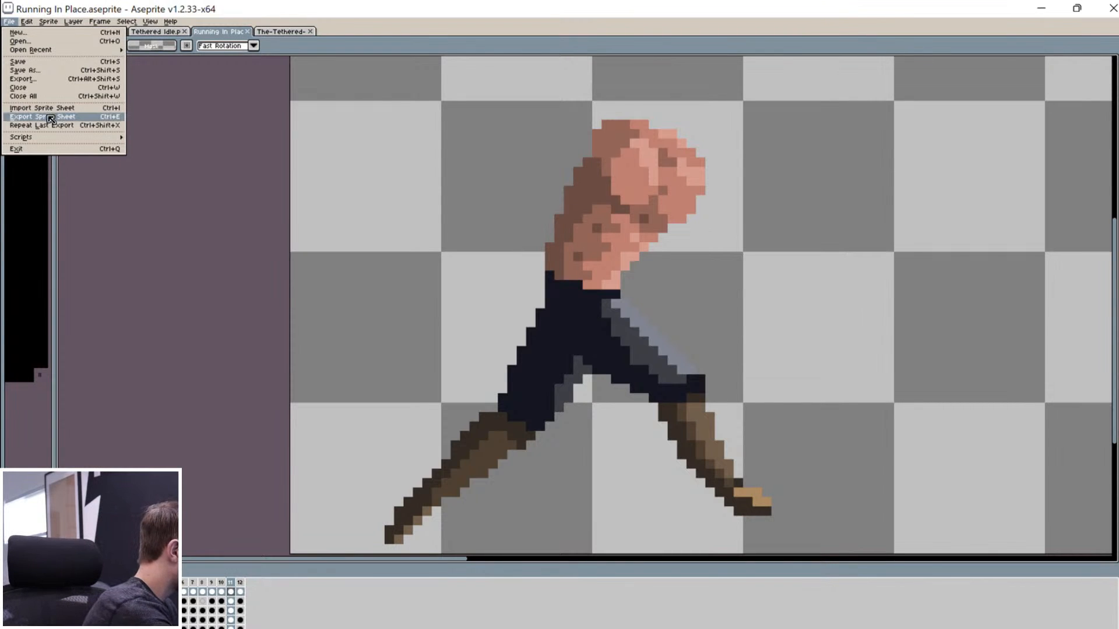
left_click(47, 117)
scroll(863, 351, "down", 2)
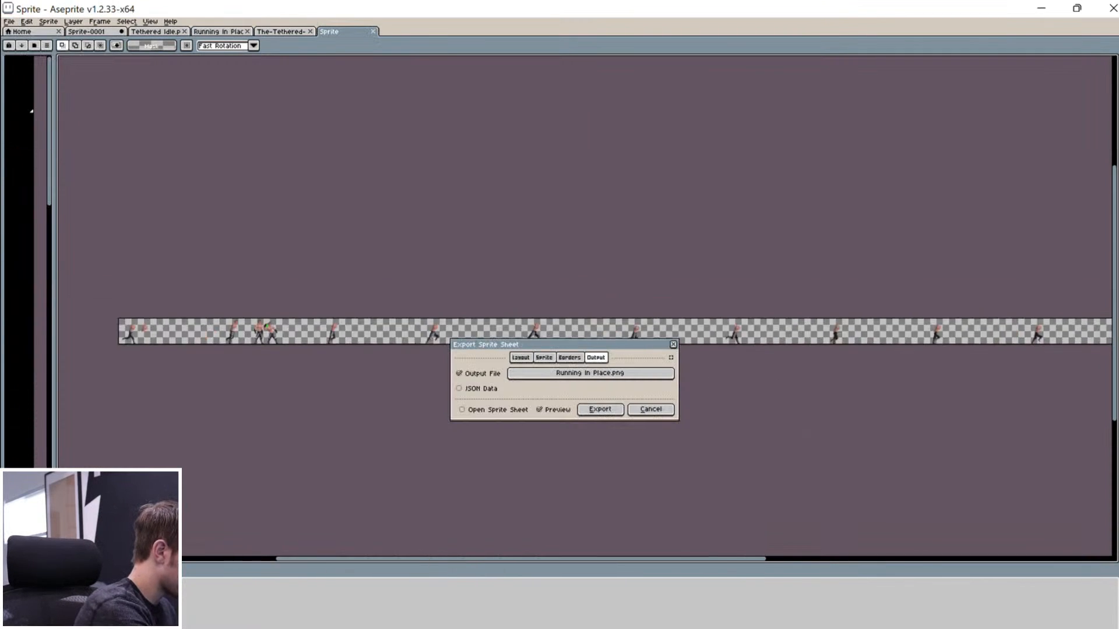
scroll(773, 345, "up", 1)
Step: Toggle Trim Sprite, Trim Cels and By Grid in Borders, then cancel the export
left_click(544, 357)
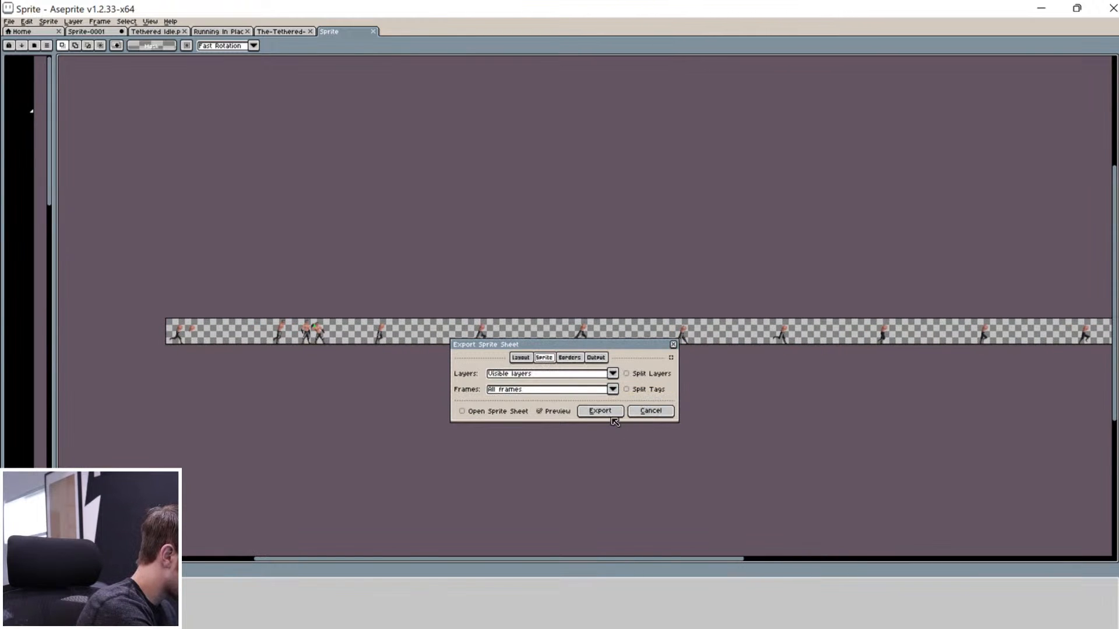
left_click(570, 357)
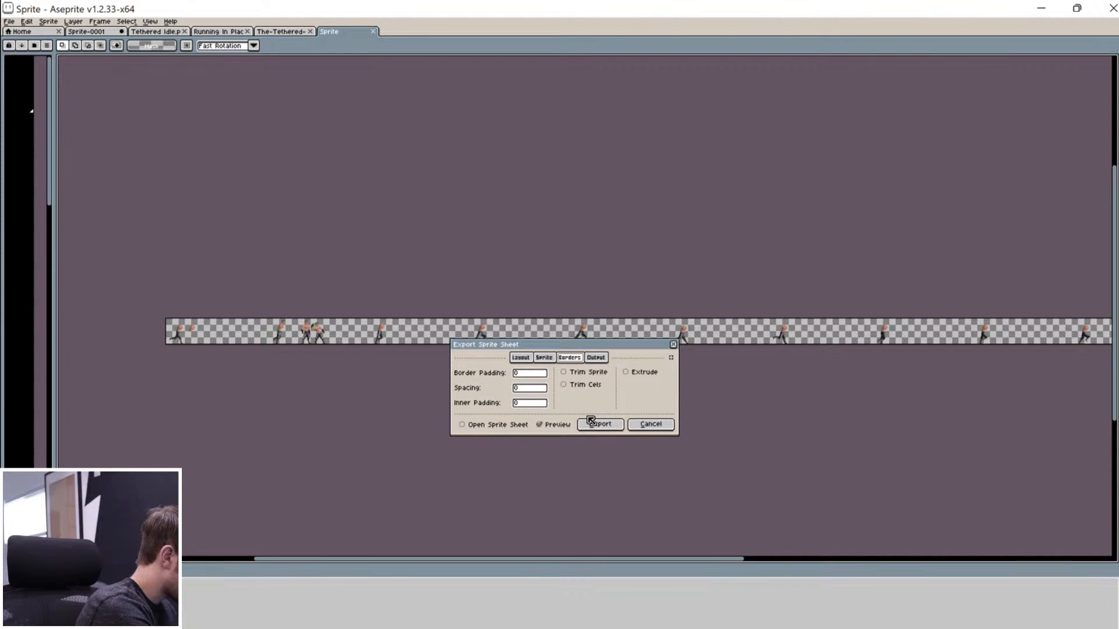
left_click(599, 373)
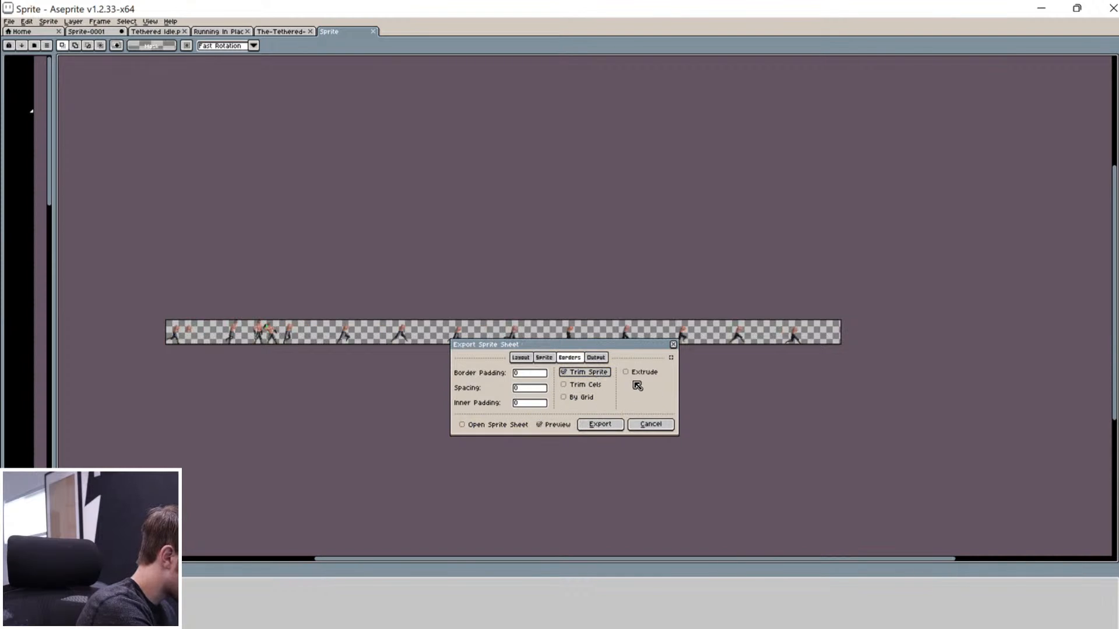
left_click(599, 386)
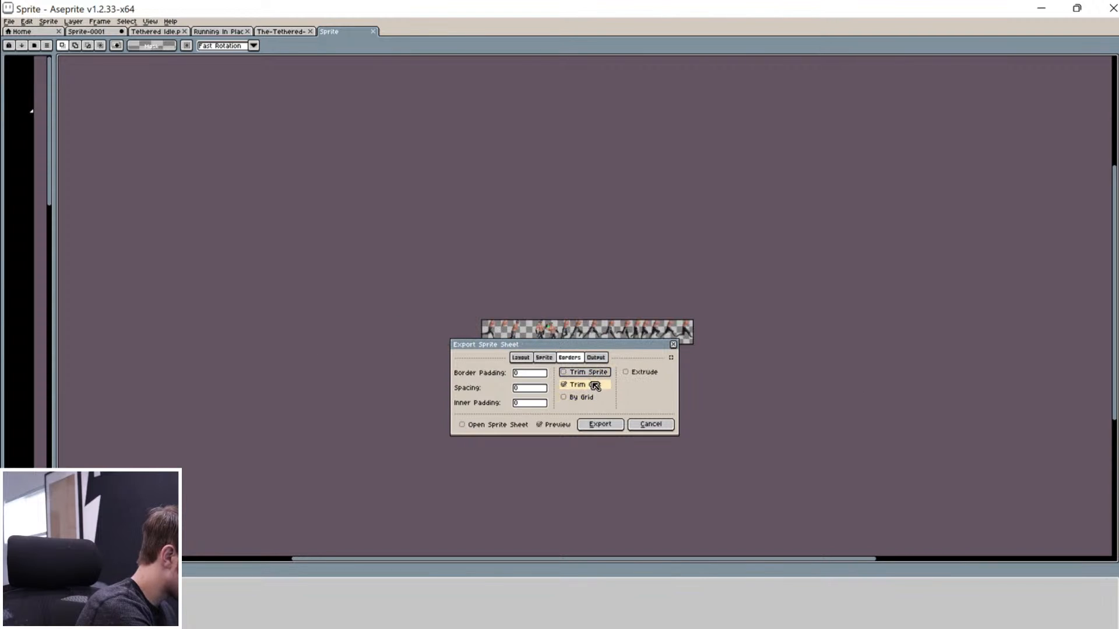
left_click(585, 397)
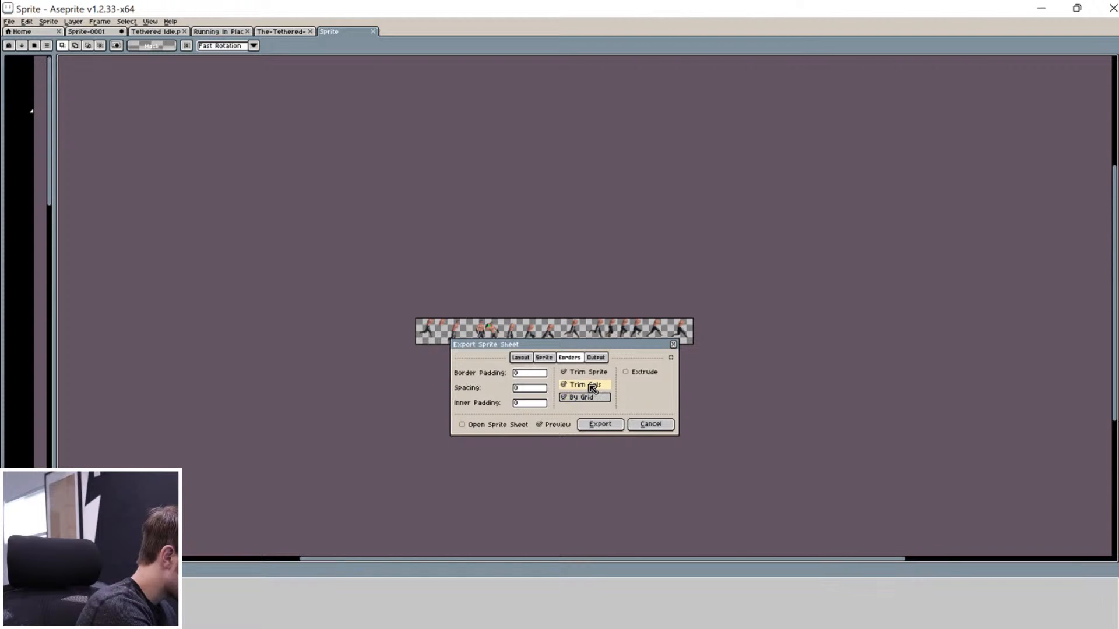
left_click(590, 376)
left_click(586, 389)
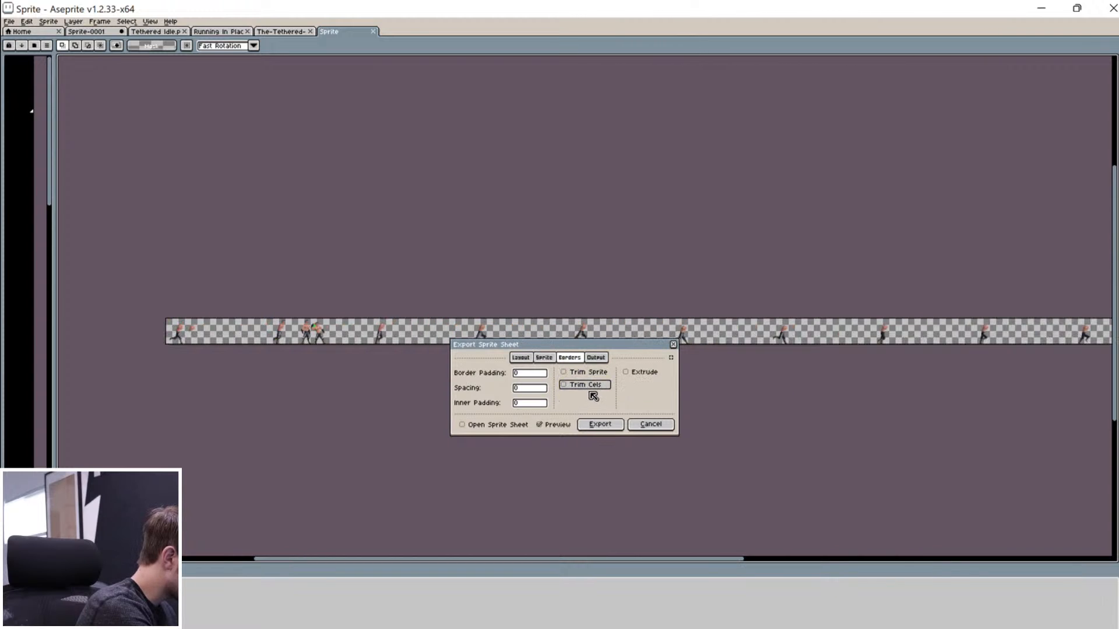
left_click(588, 387)
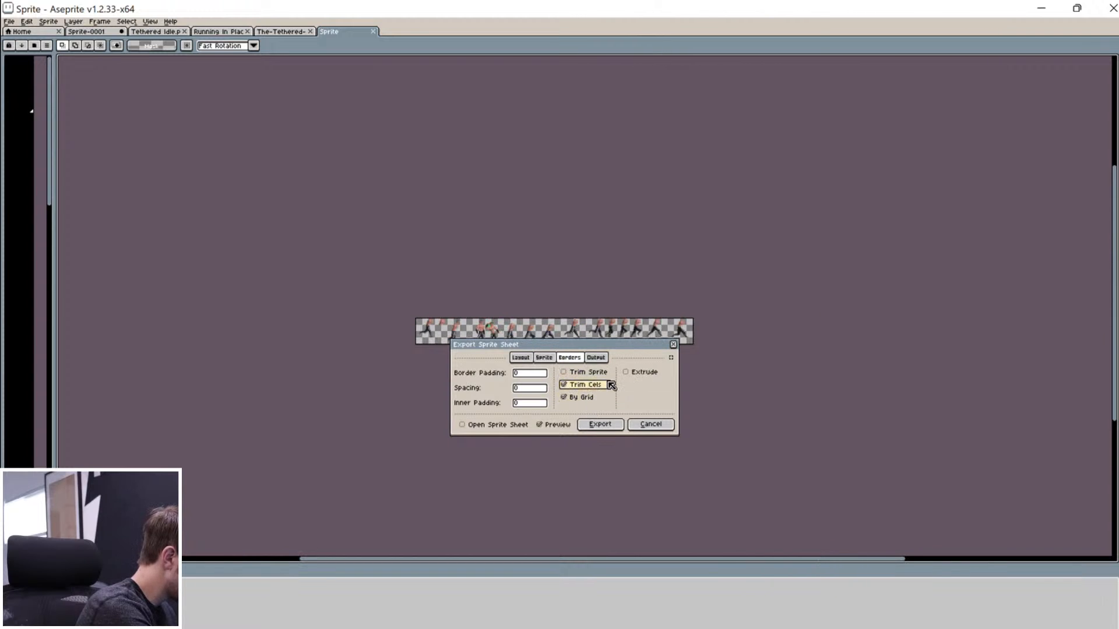
mouse_move(604, 351)
left_mouse_down()
mouse_move(617, 375)
mouse_move(624, 349)
left_mouse_up()
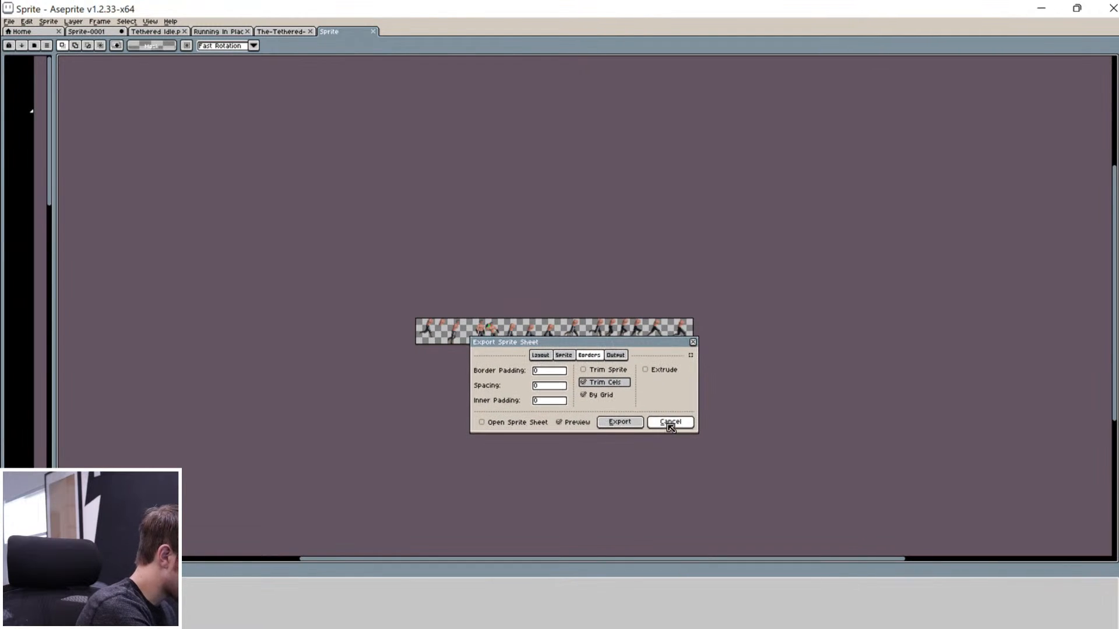
left_click(670, 422)
scroll(568, 481, "down", 3)
Step: Try a 64×64 Canvas Size with the default anchor, then undo it
scroll(620, 450, "up", 2)
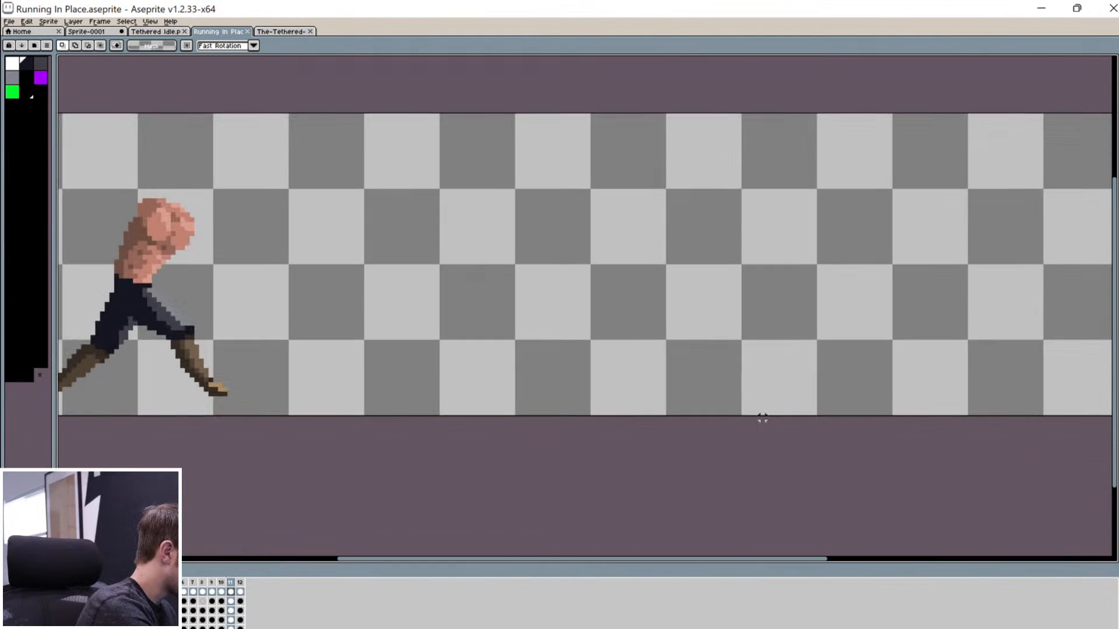
left_click_drag(747, 183, 600, 417)
left_click(781, 347)
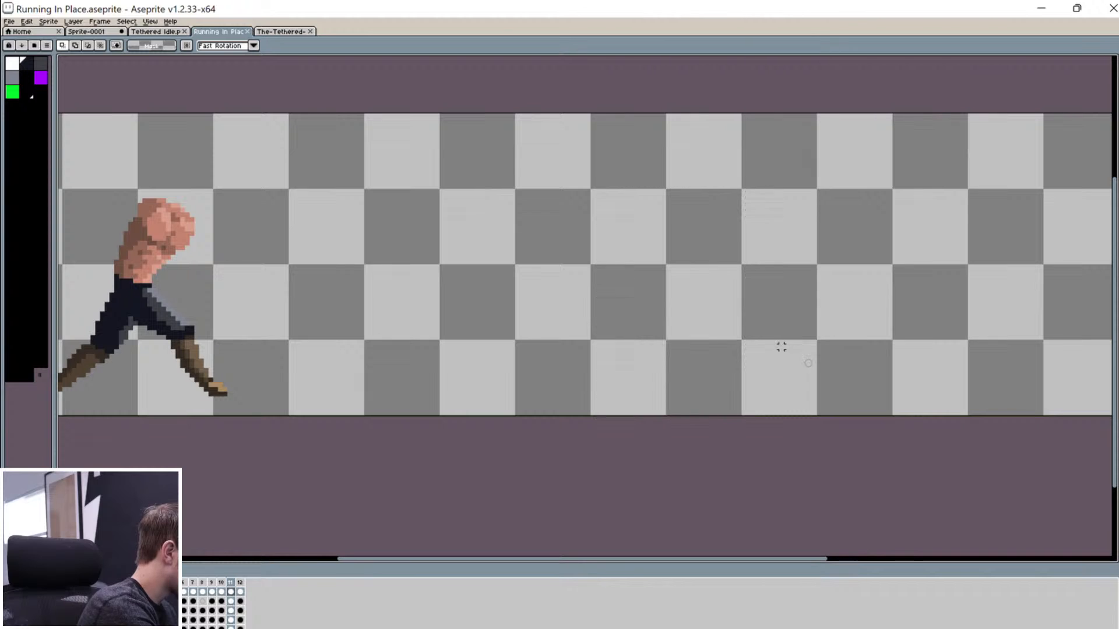
left_click(49, 22)
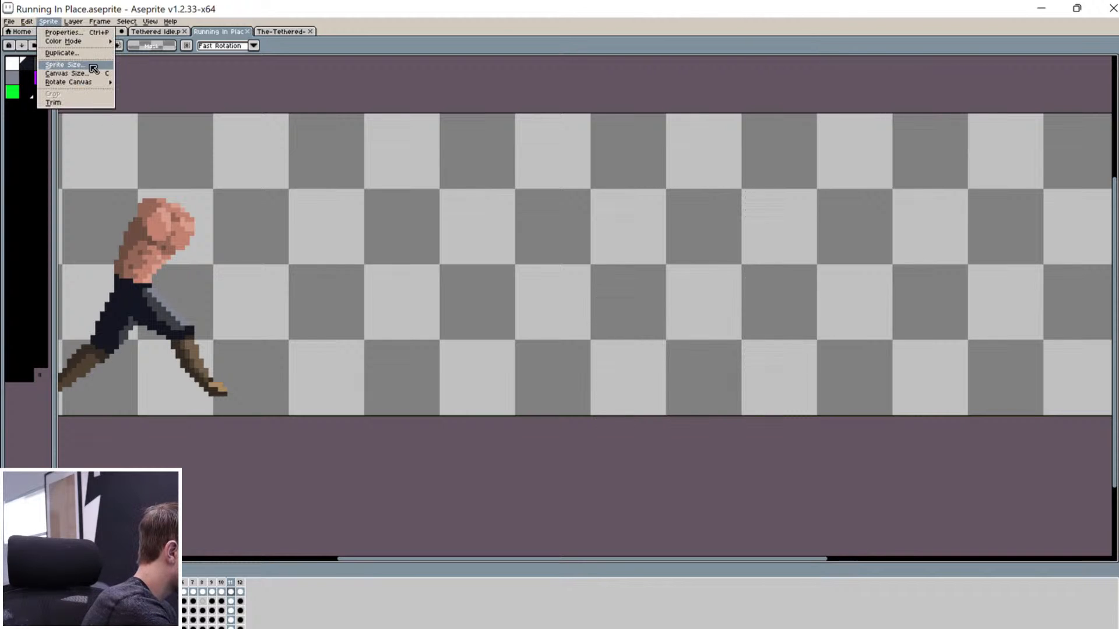
left_click(97, 77)
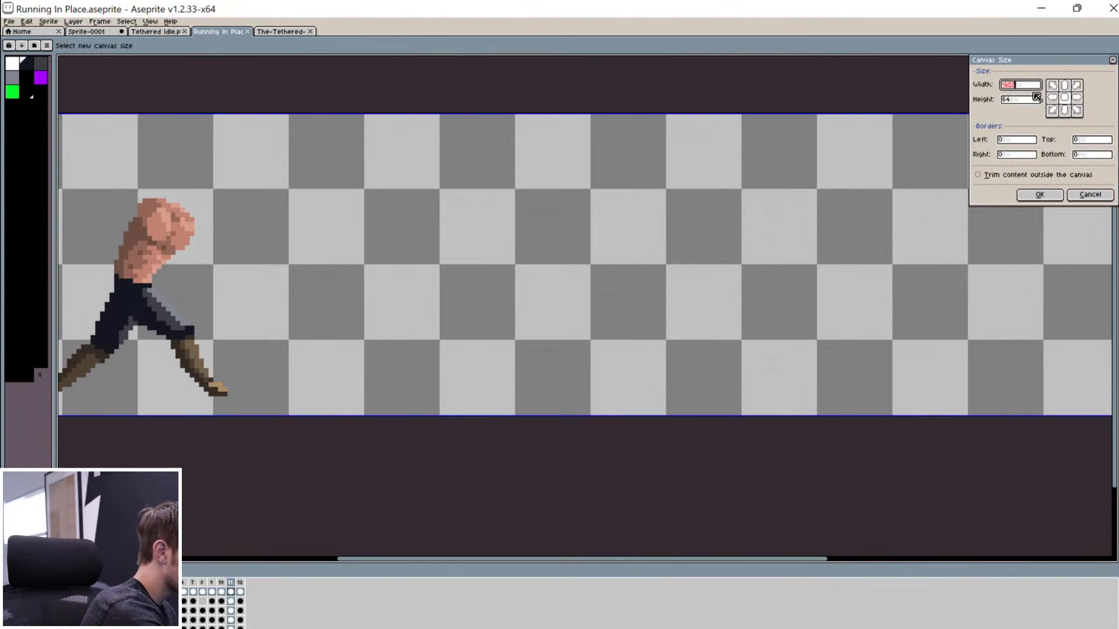
type("25")
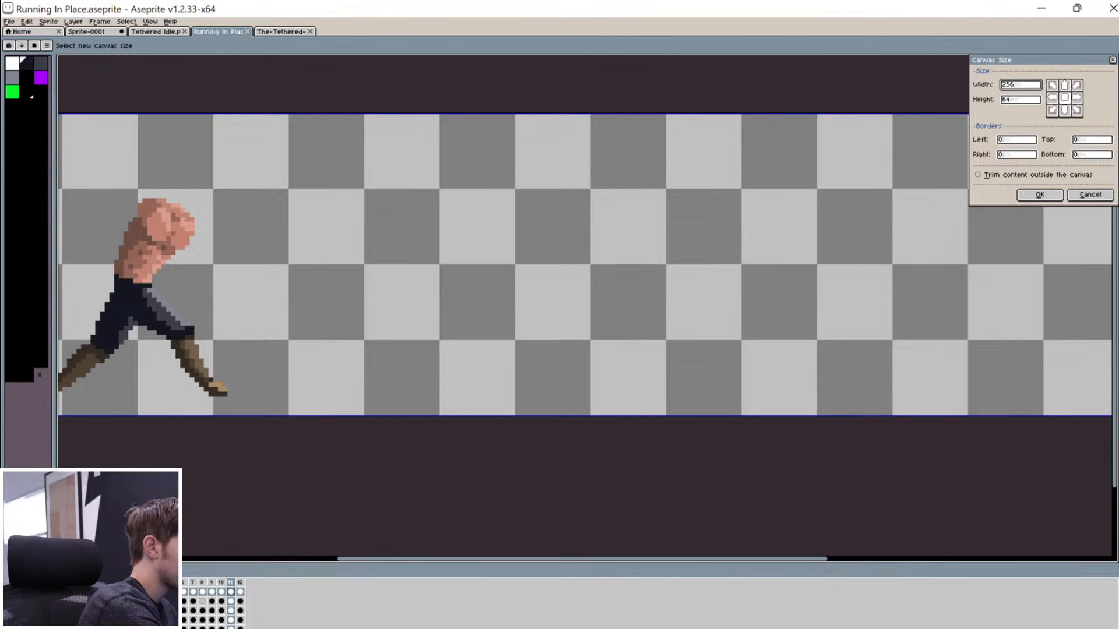
key("BackSpace")
key("BackSpace")
key("BackSpace")
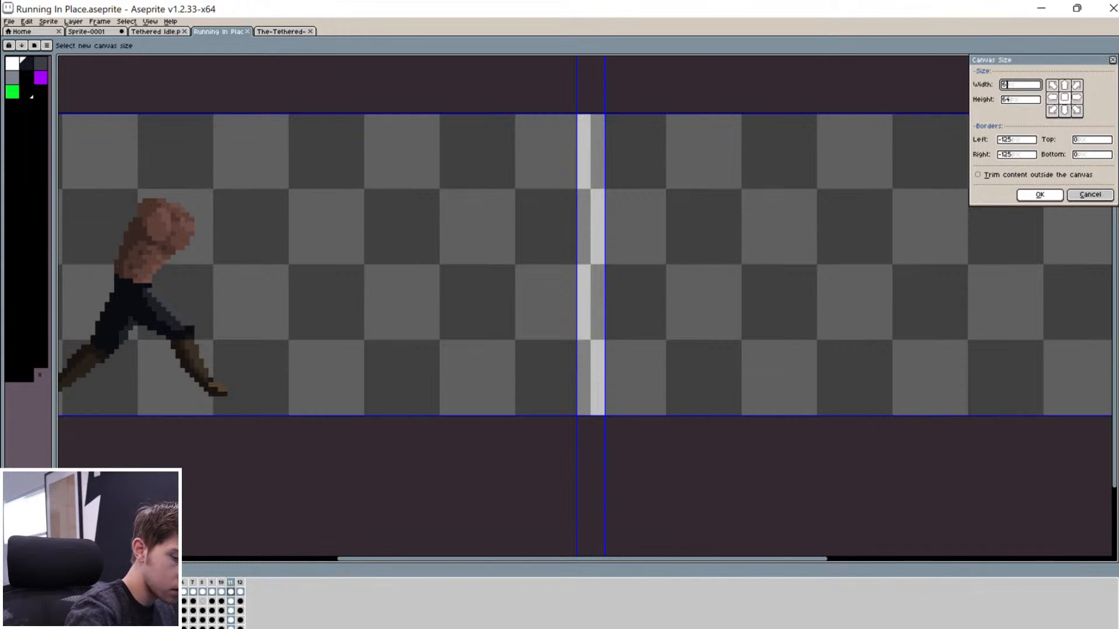
type("4")
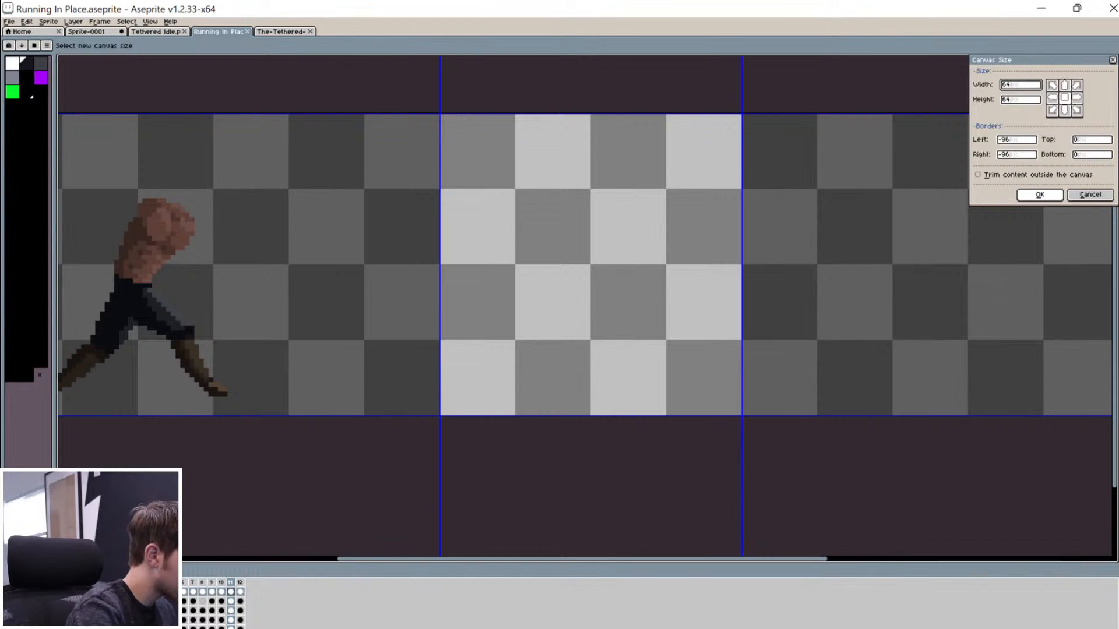
left_click(1043, 194)
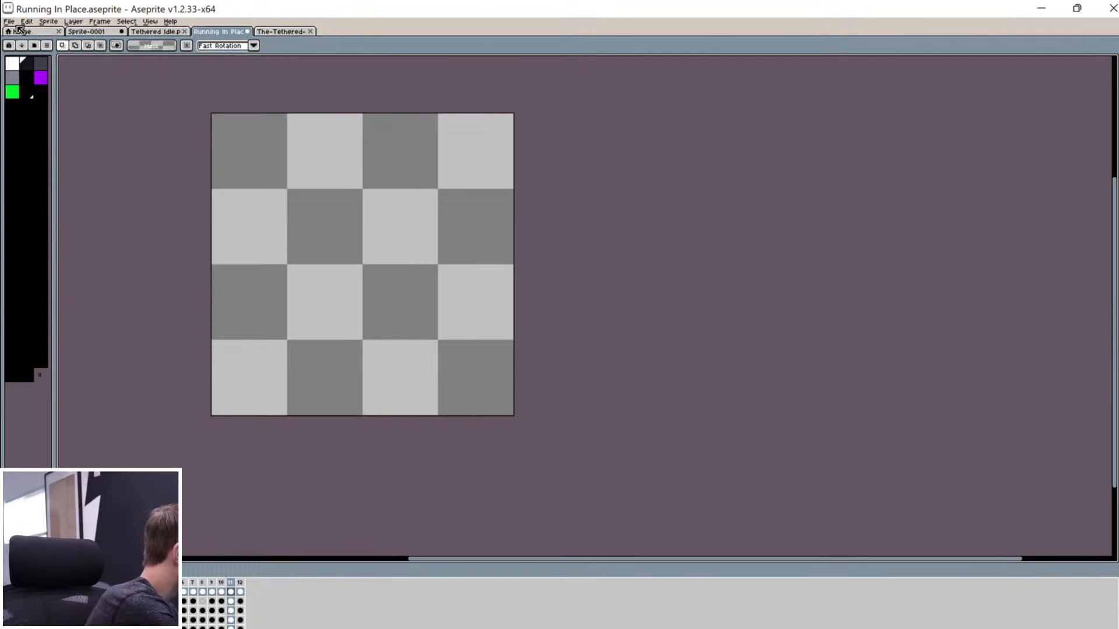
key("ctrl+z")
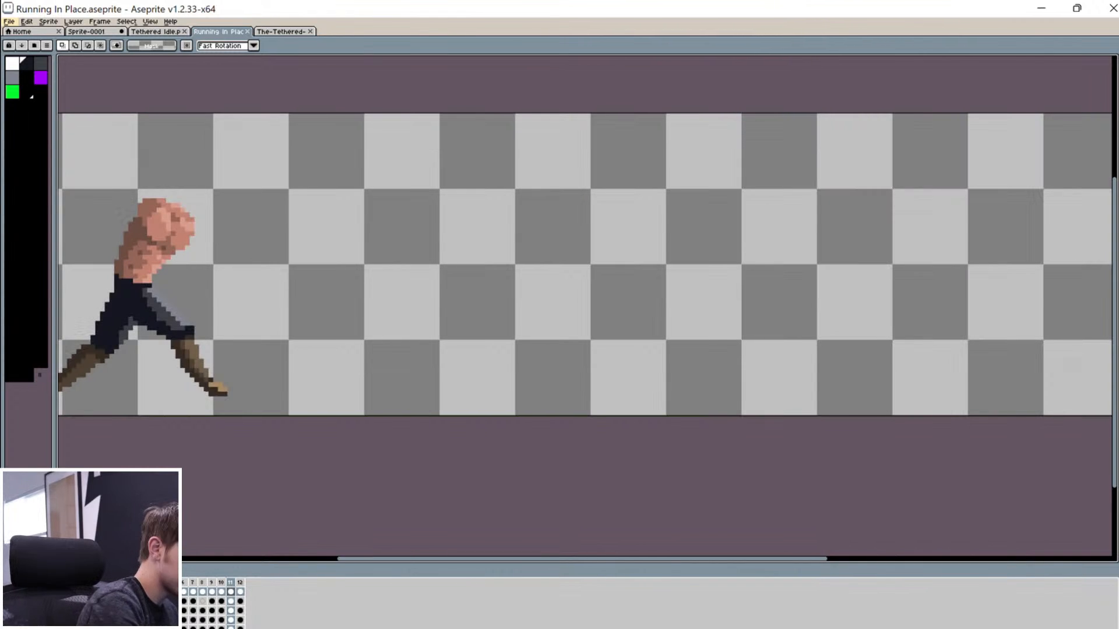
Step: Resize the canvas to 64 px wide anchored on the left-middle
left_click(49, 21)
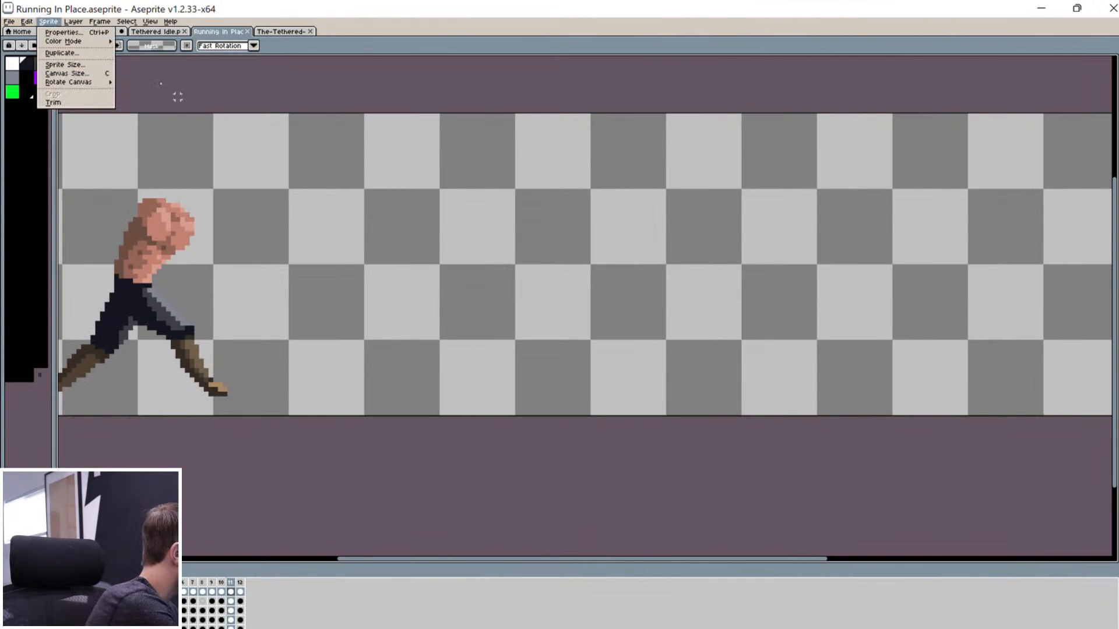
left_click(88, 74)
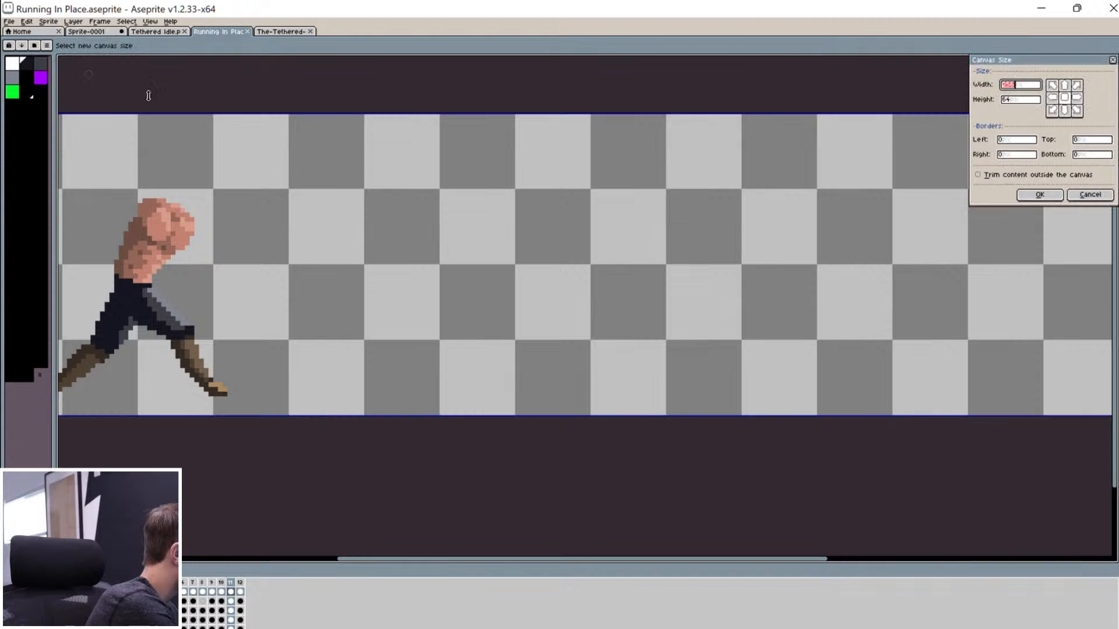
left_click(1052, 97)
left_click(1012, 86)
double_click(1012, 86)
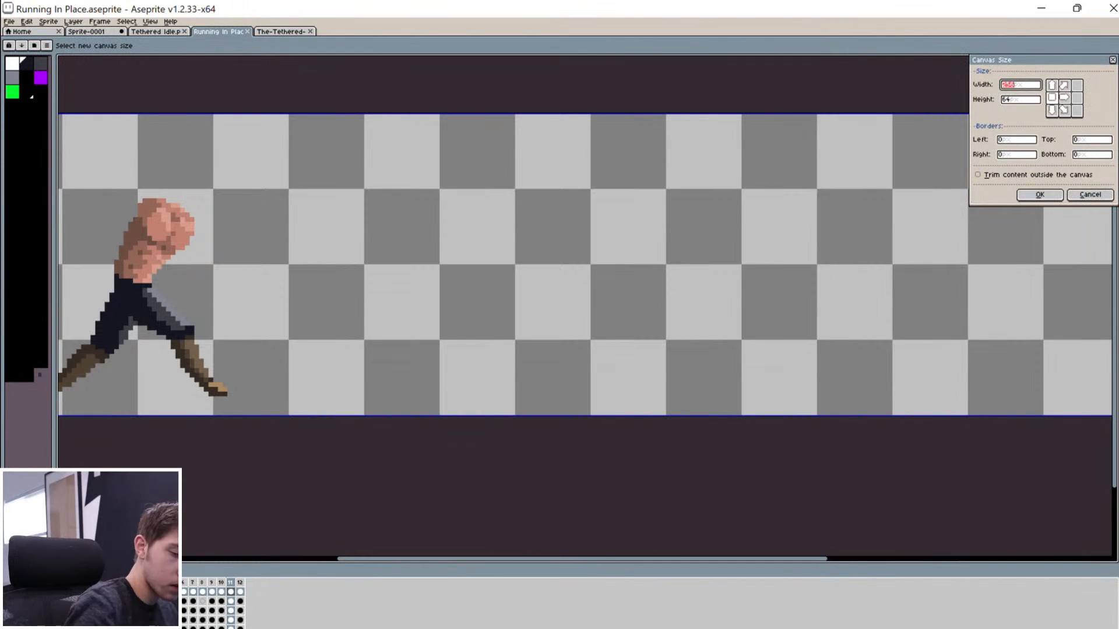
type("64")
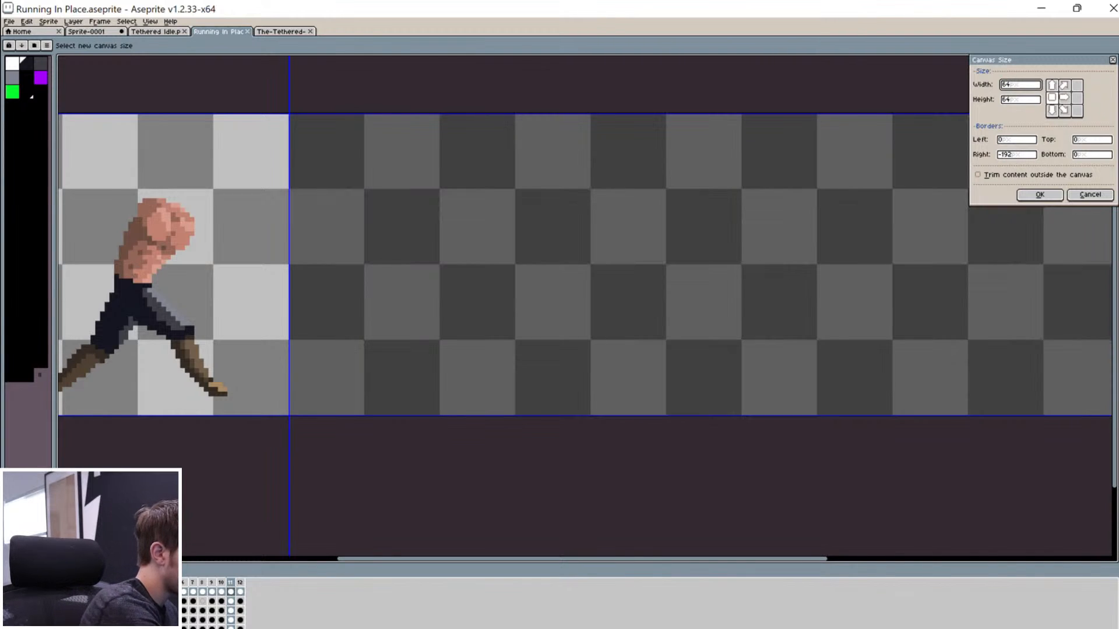
left_click(1040, 195)
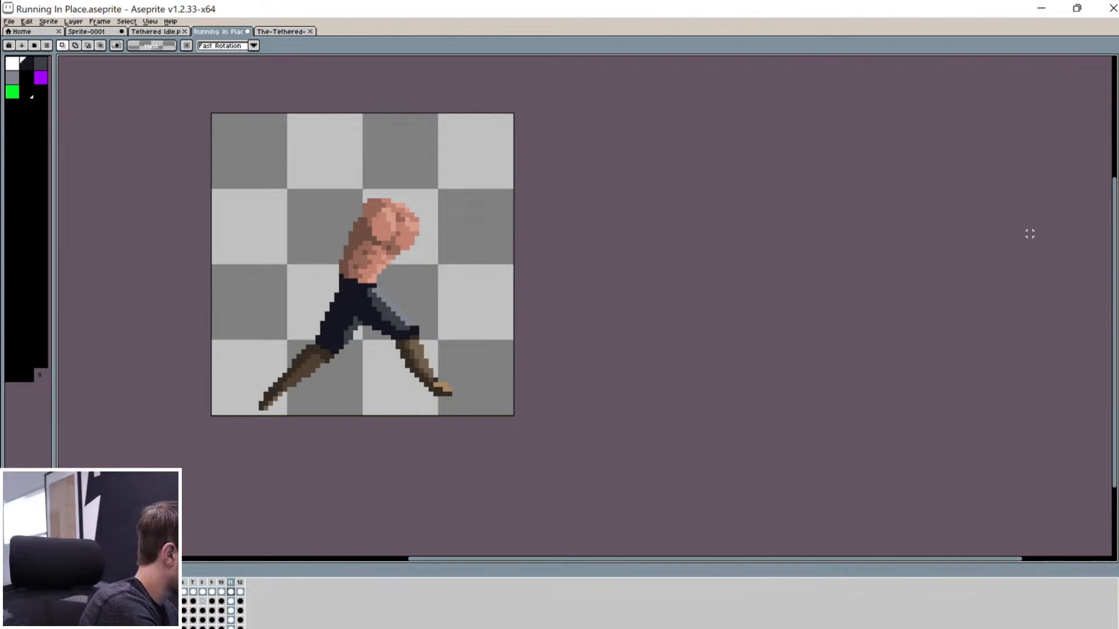
Step: Paste the running pose back onto frame 12 and another frame, deleting the stray arm fragment
key("Return")
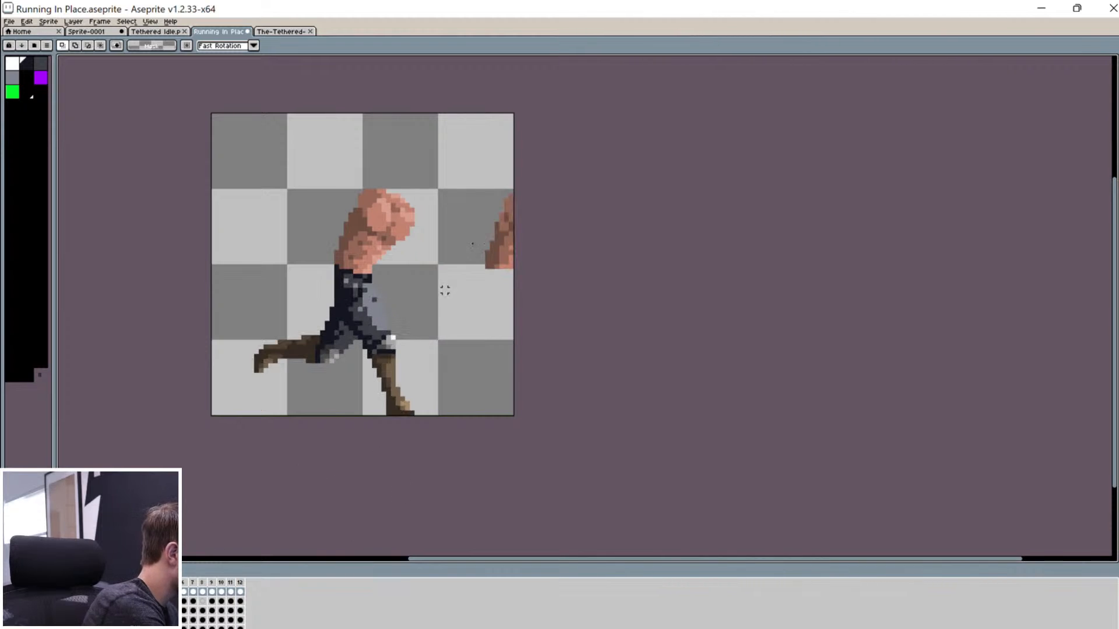
left_click_drag(467, 320, 631, 107)
key("ctrl+d")
key("Left")
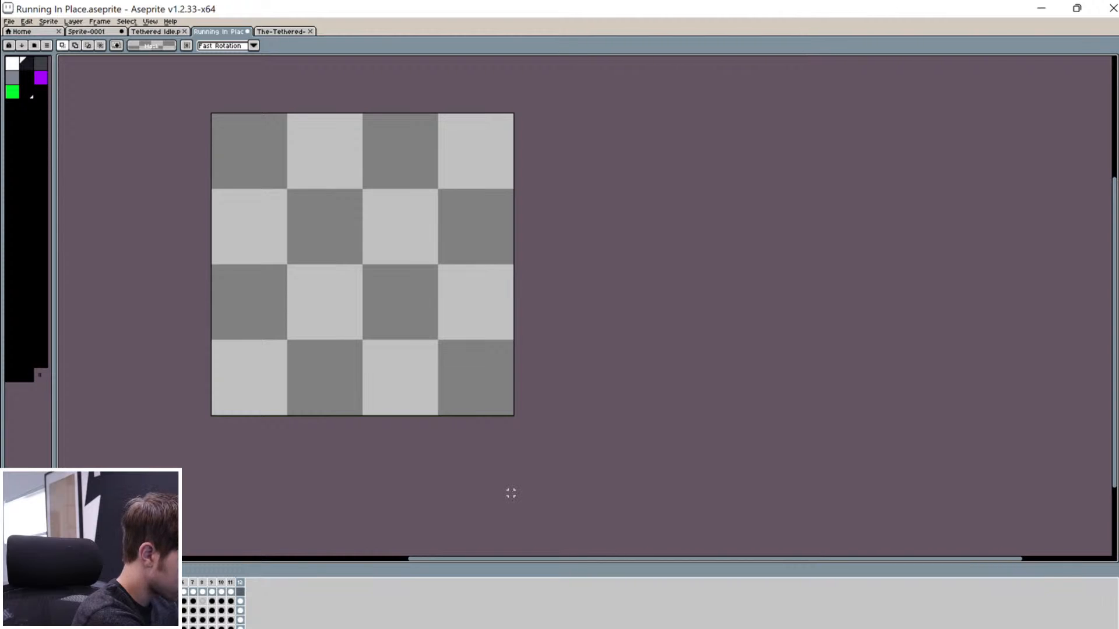
key("ctrl+v")
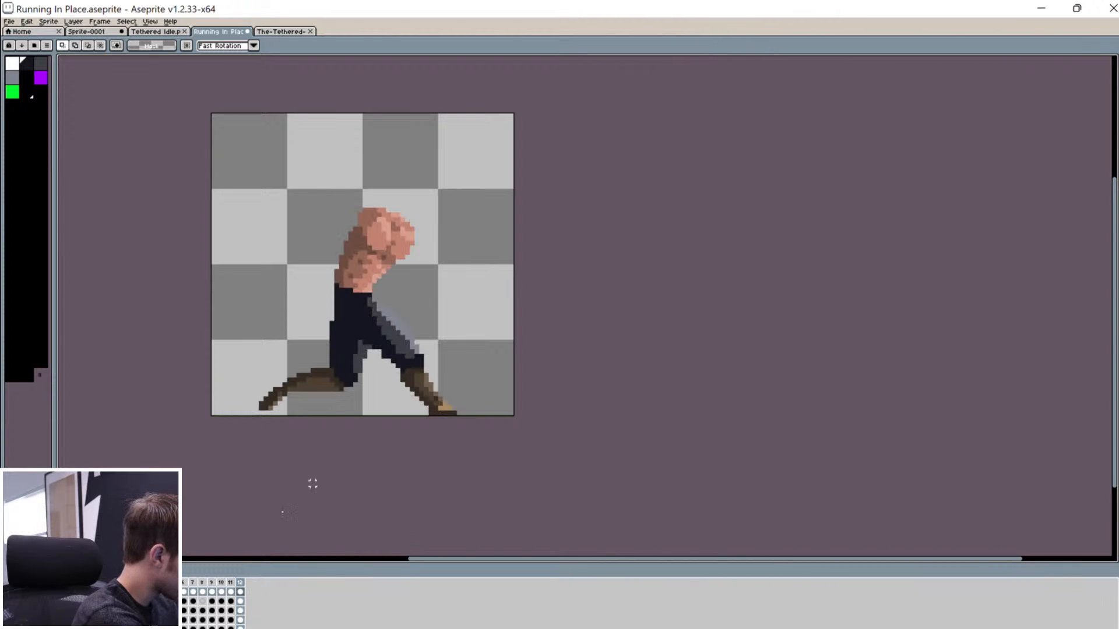
left_click(136, 592)
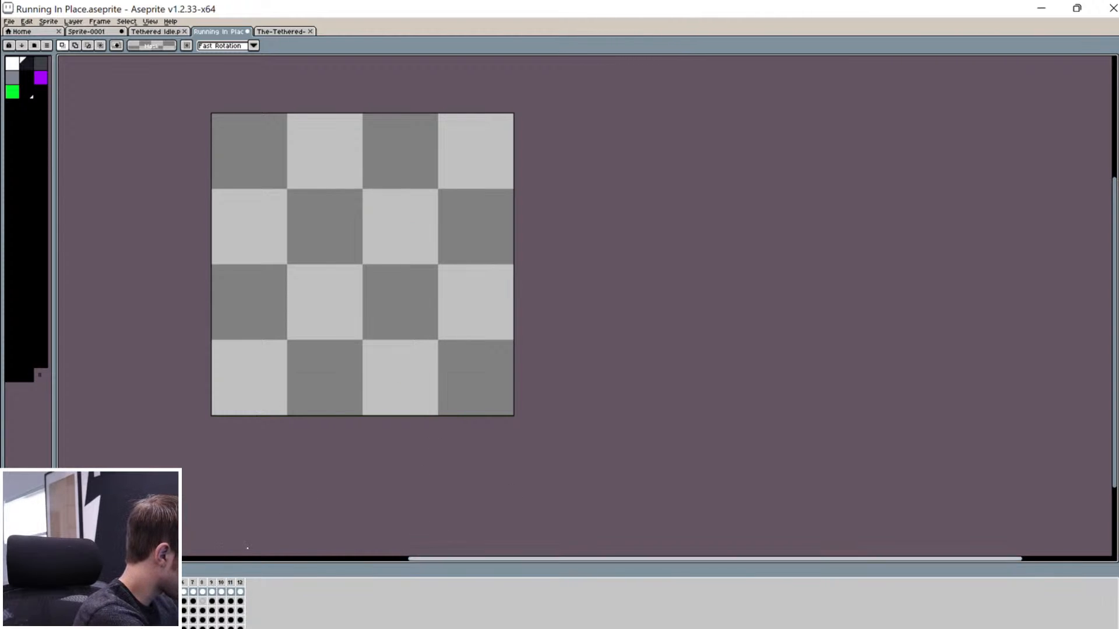
key("ctrl+v")
left_click_drag(465, 295, 542, 143)
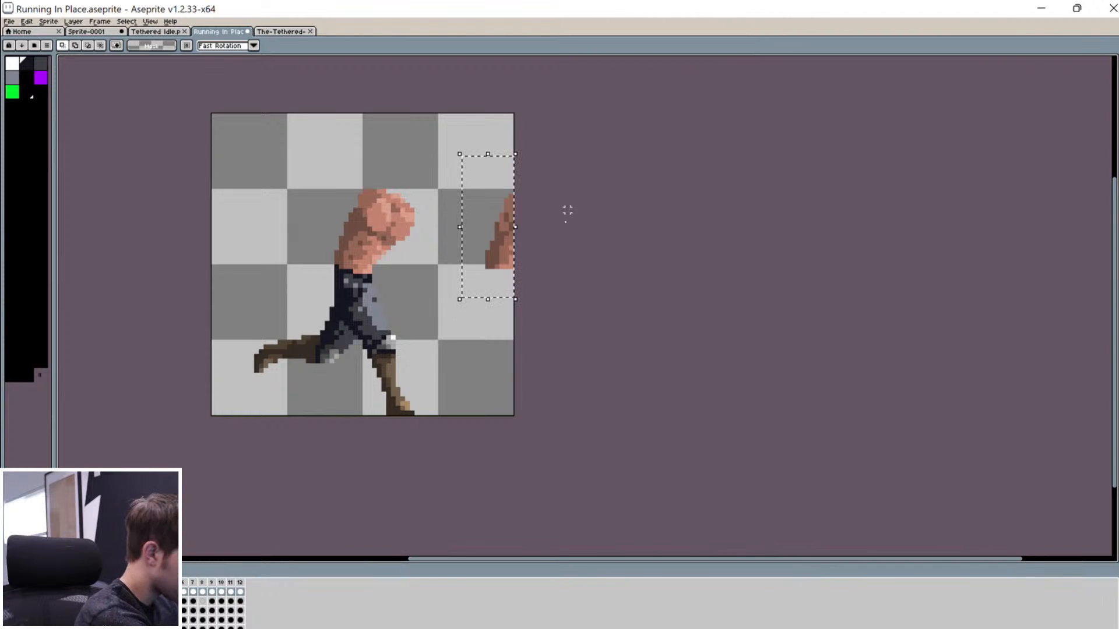
key("Delete")
key("Right")
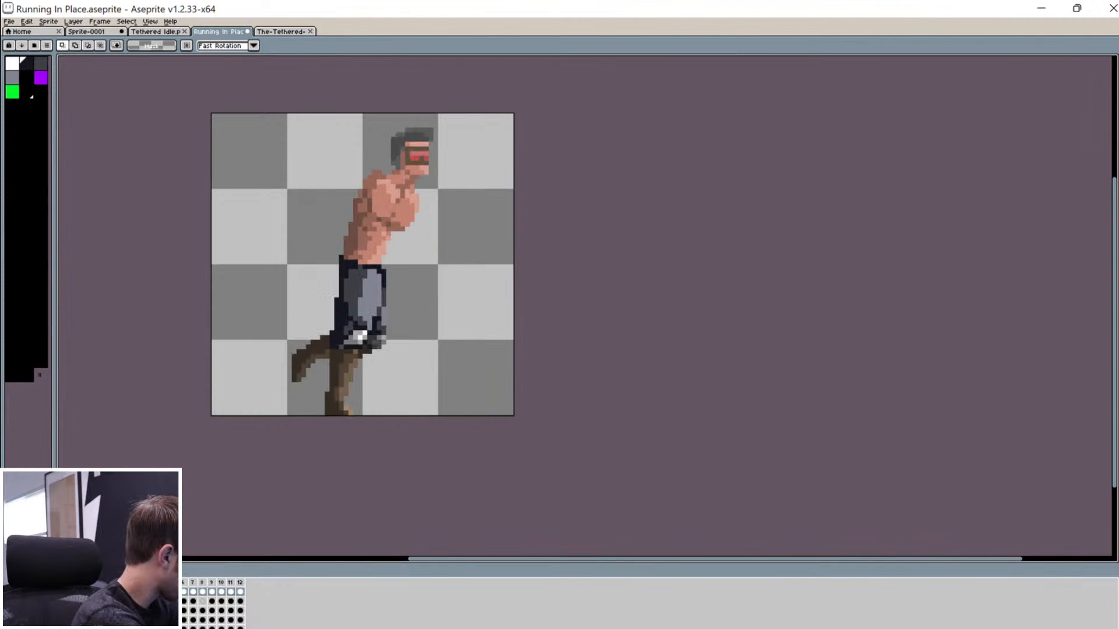
Step: Step through frames 6 to 12, dismiss frame 11's properties, and pause playback on one pose
left_click_drag(149, 584, 185, 589)
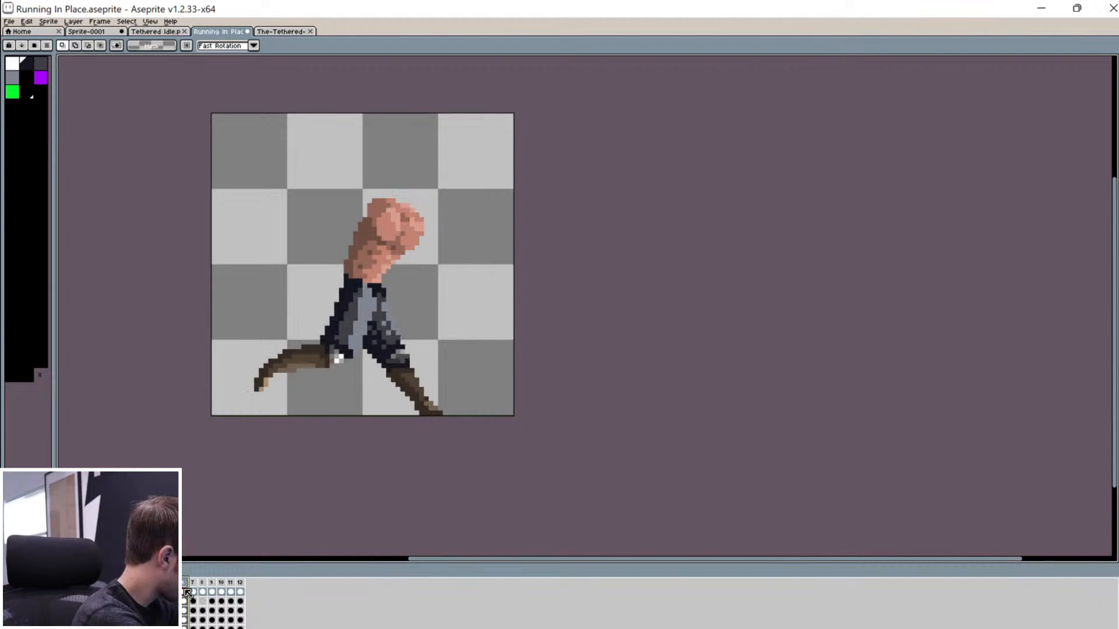
left_click(193, 584)
left_click(202, 585)
left_click(211, 584)
left_click(221, 585)
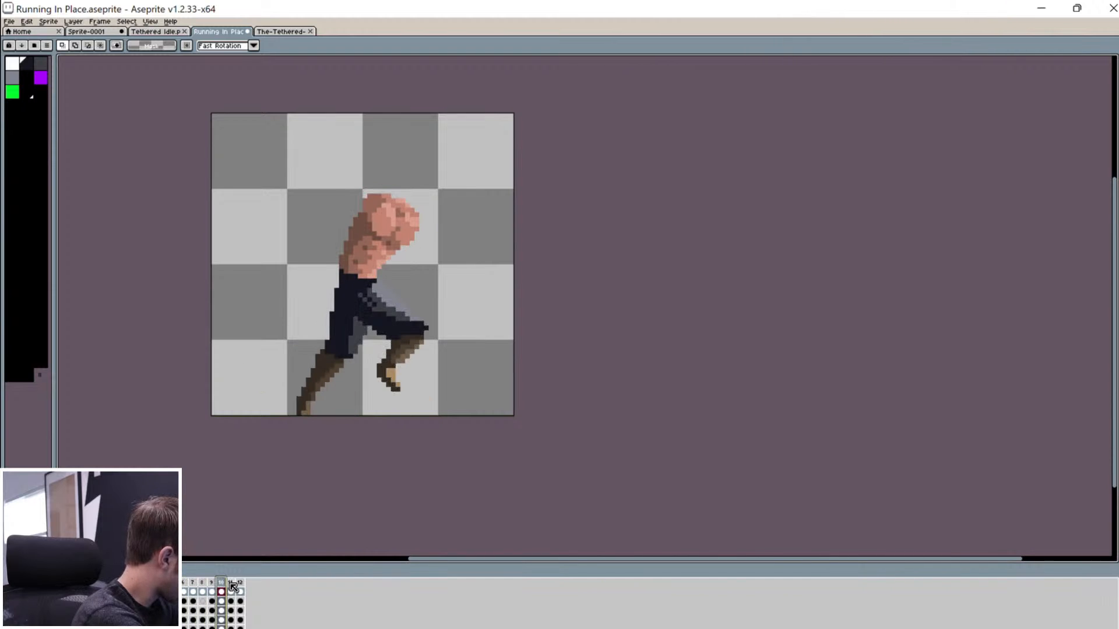
left_click(231, 585)
left_click(238, 587)
left_click(613, 408)
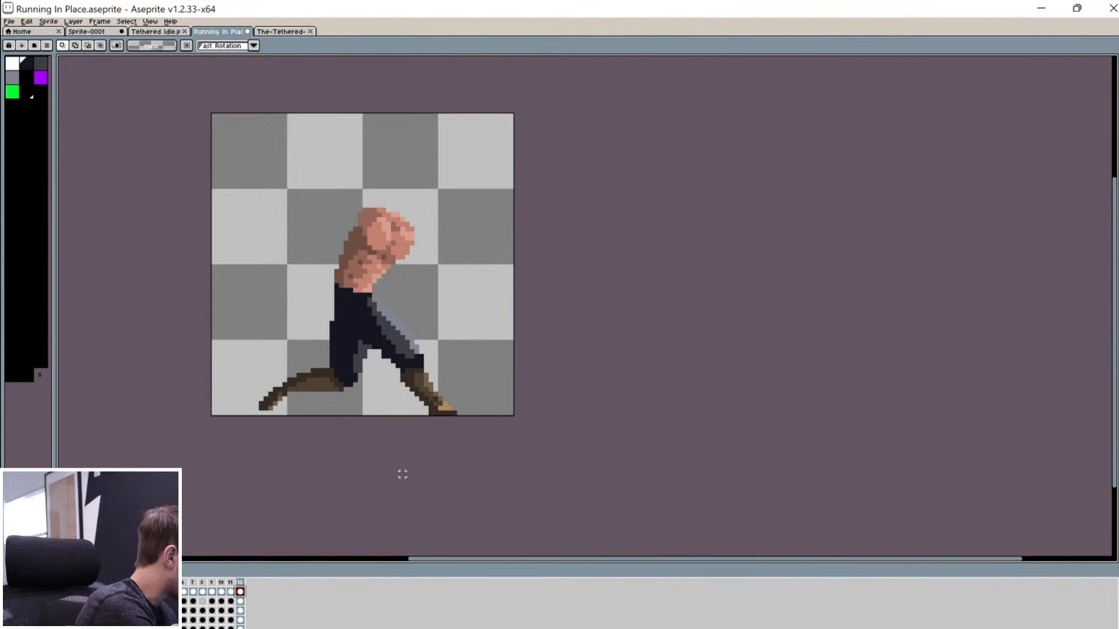
left_click(232, 583)
left_click(223, 582)
left_click(231, 583)
left_click(240, 585)
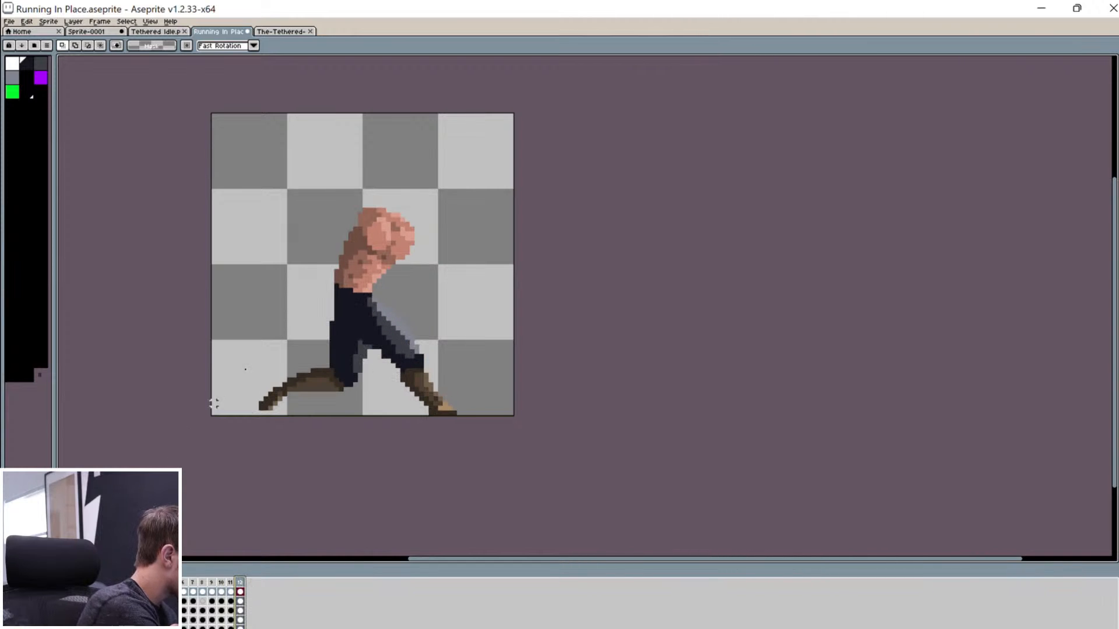
key("Right")
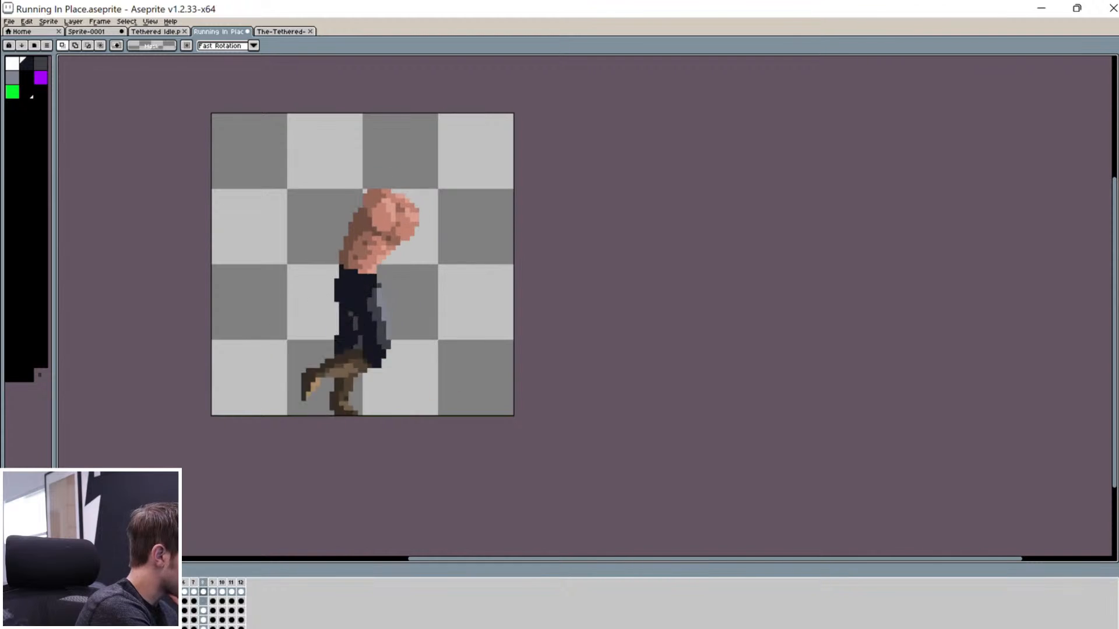
key("Return")
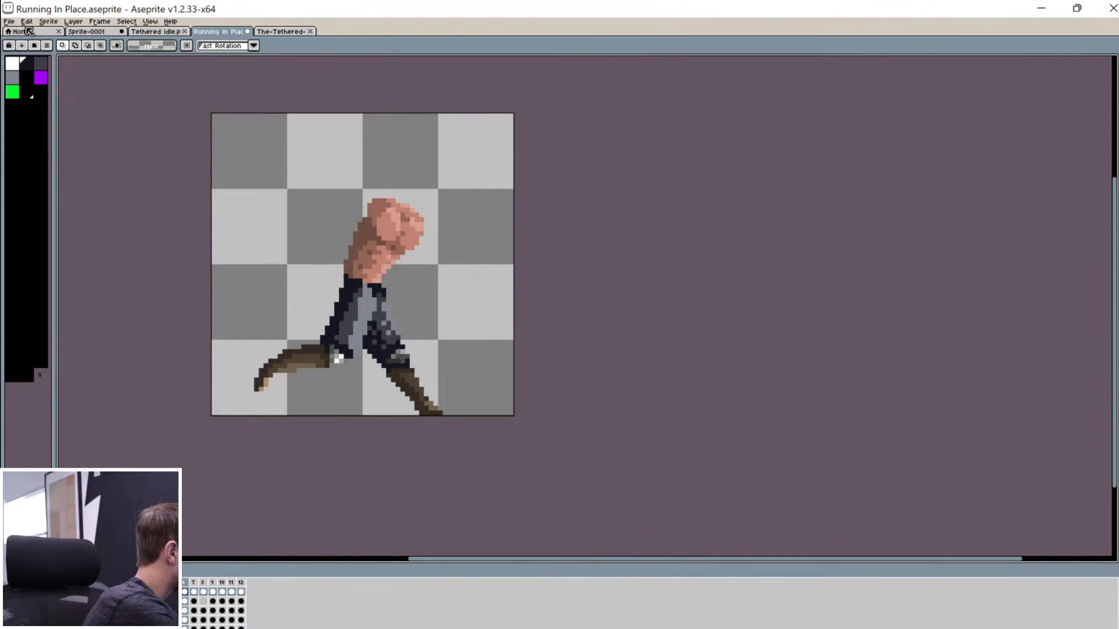
Step: Export the twelve running frames as a sheet to Desktop as Running Animation.png
left_click(9, 22)
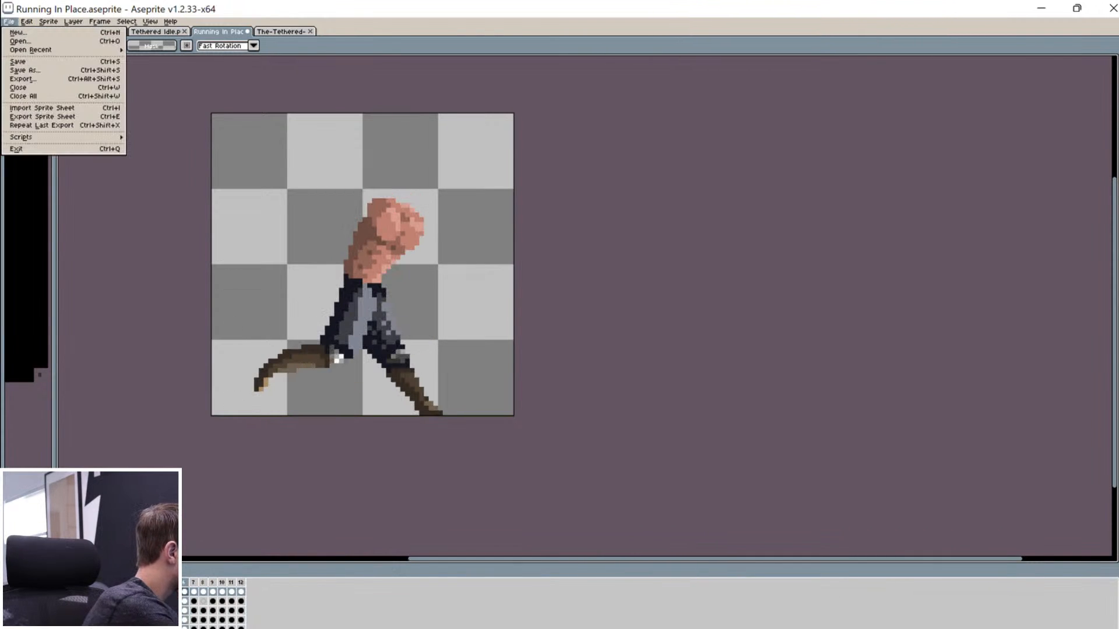
left_click(84, 117)
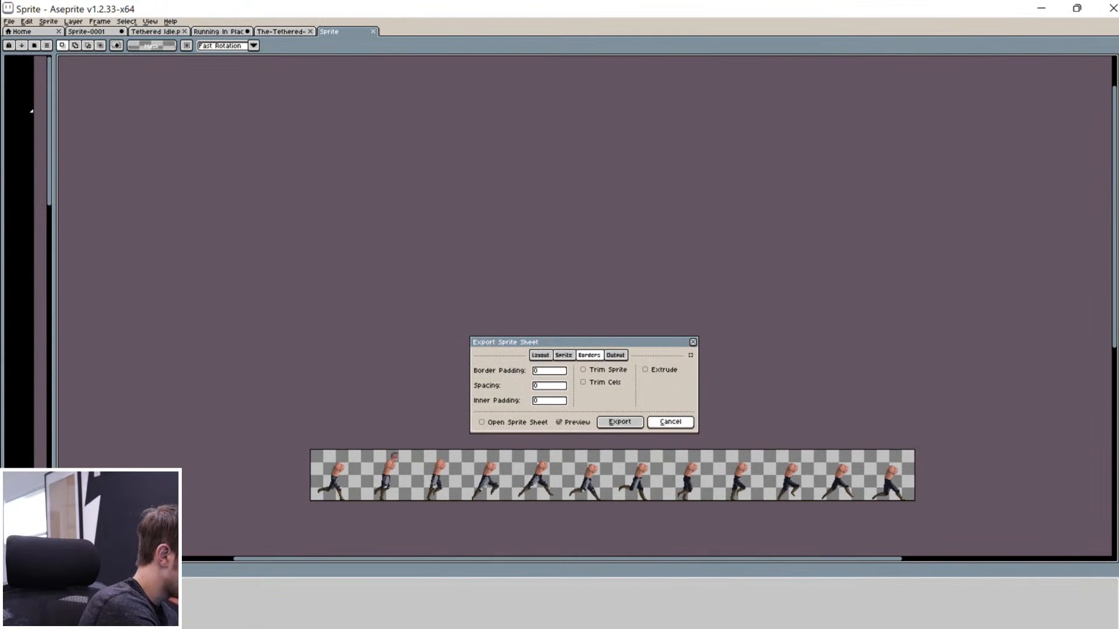
left_click(615, 355)
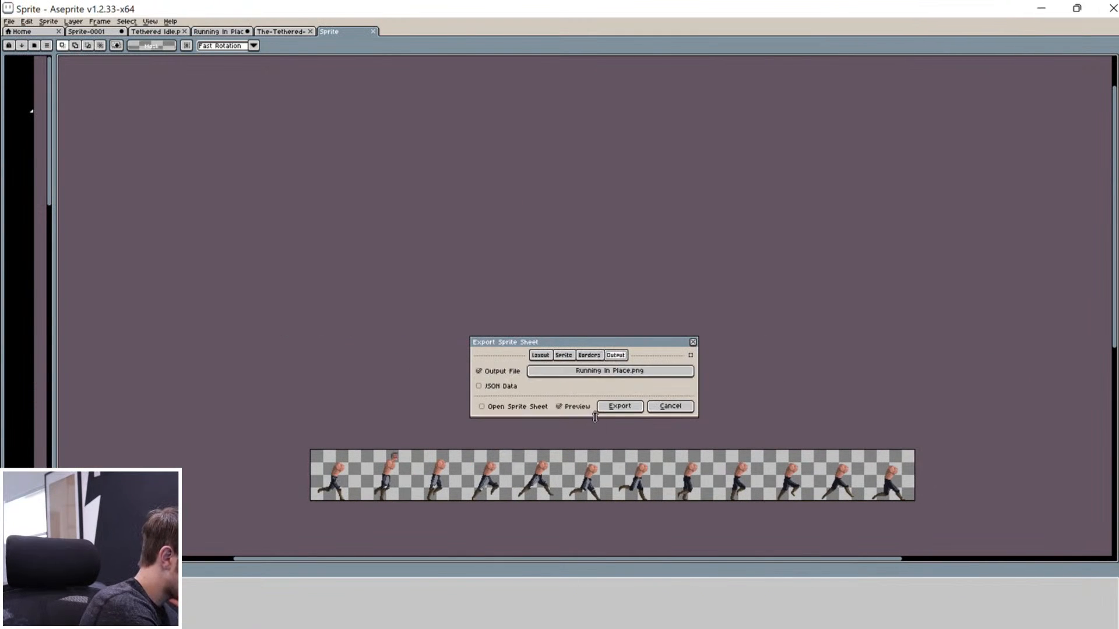
left_click(621, 372)
key("Escape")
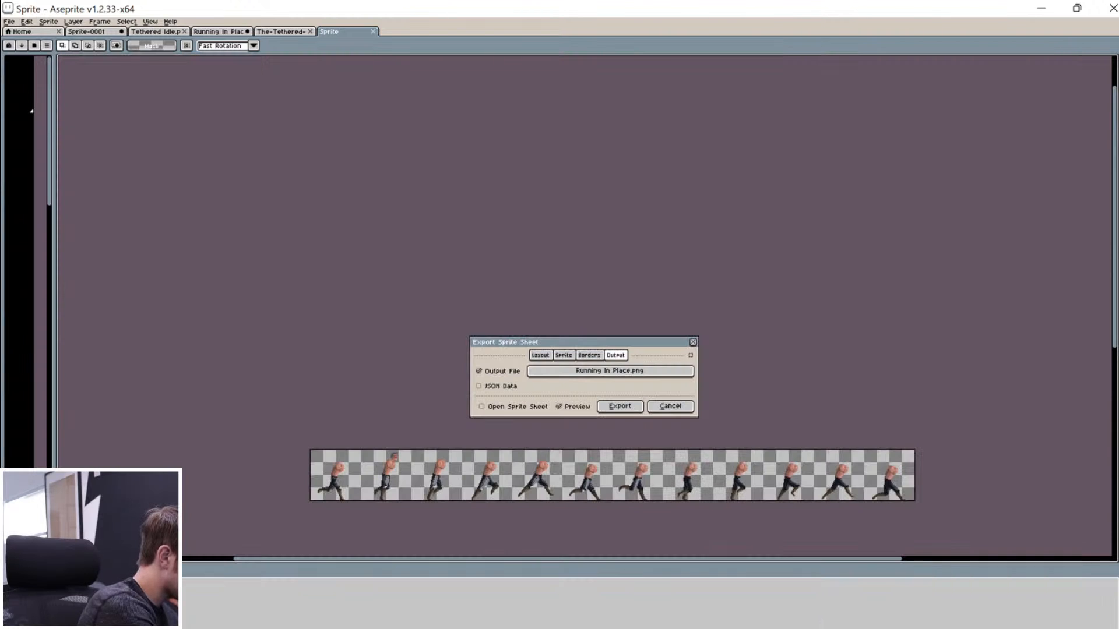
left_click(631, 376)
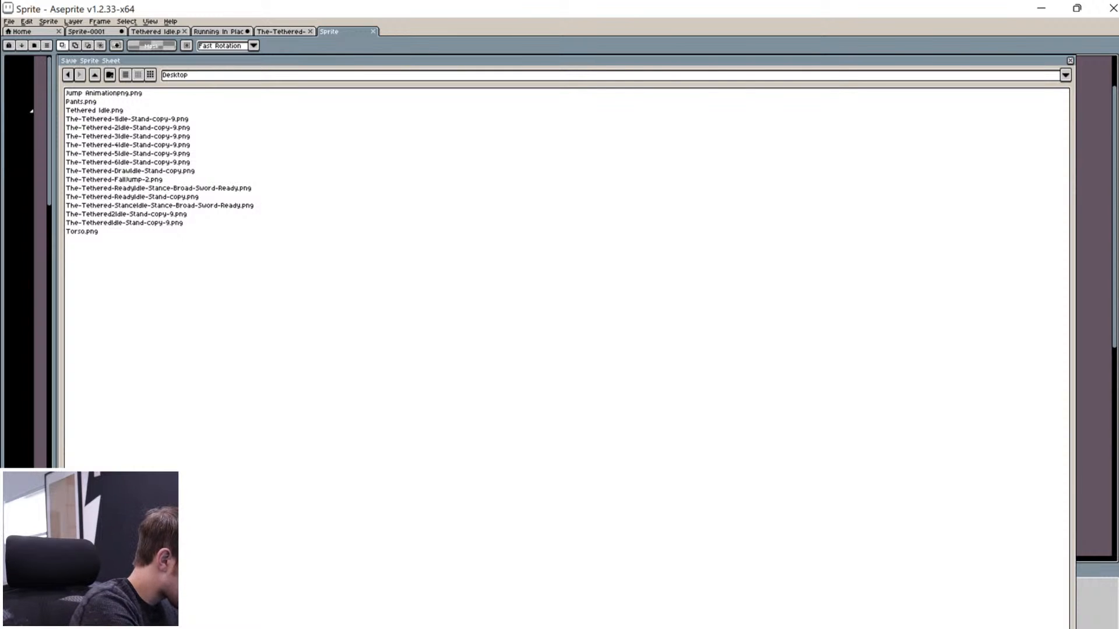
key("Return")
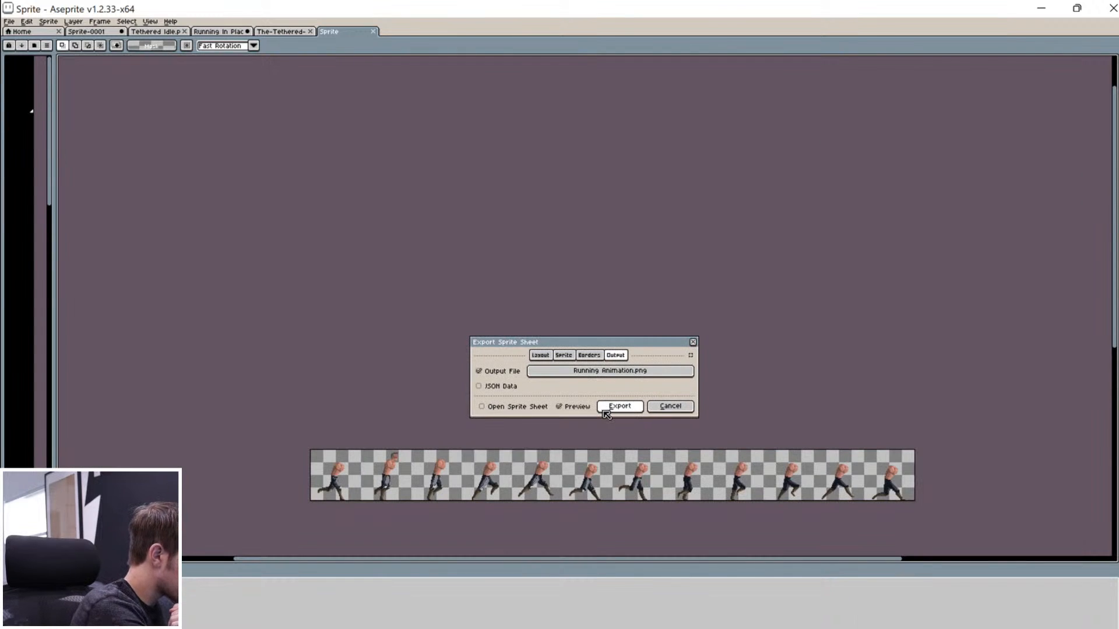
left_click(628, 410)
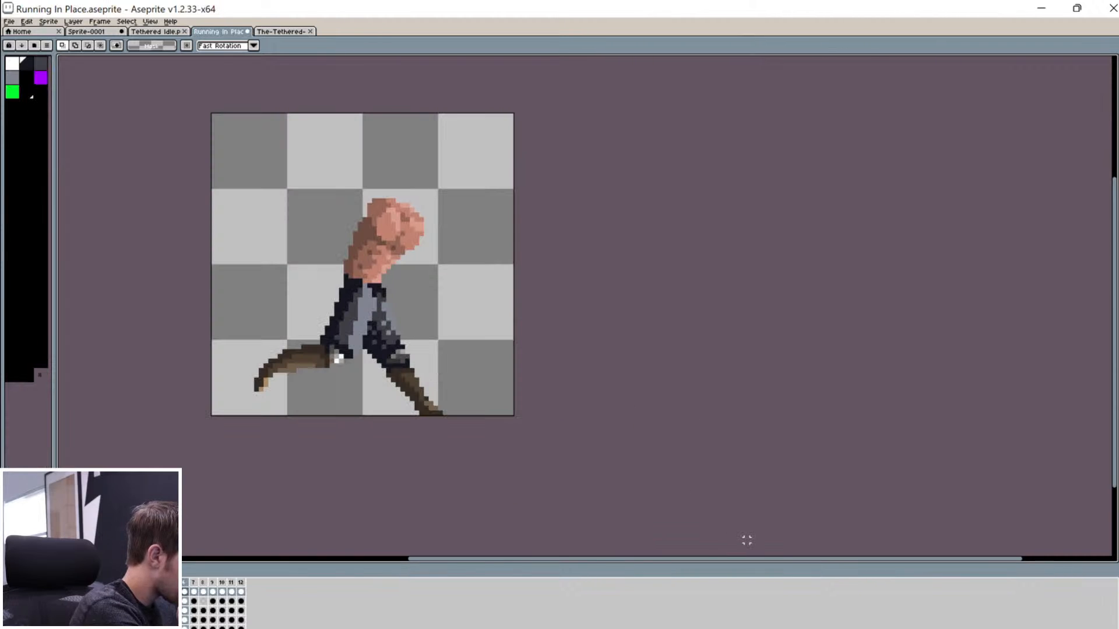
Step: Minimize Aseprite and Photoshop, then place Jump Animation and Running Animation.png side by side mid-desktop
left_click(1041, 10)
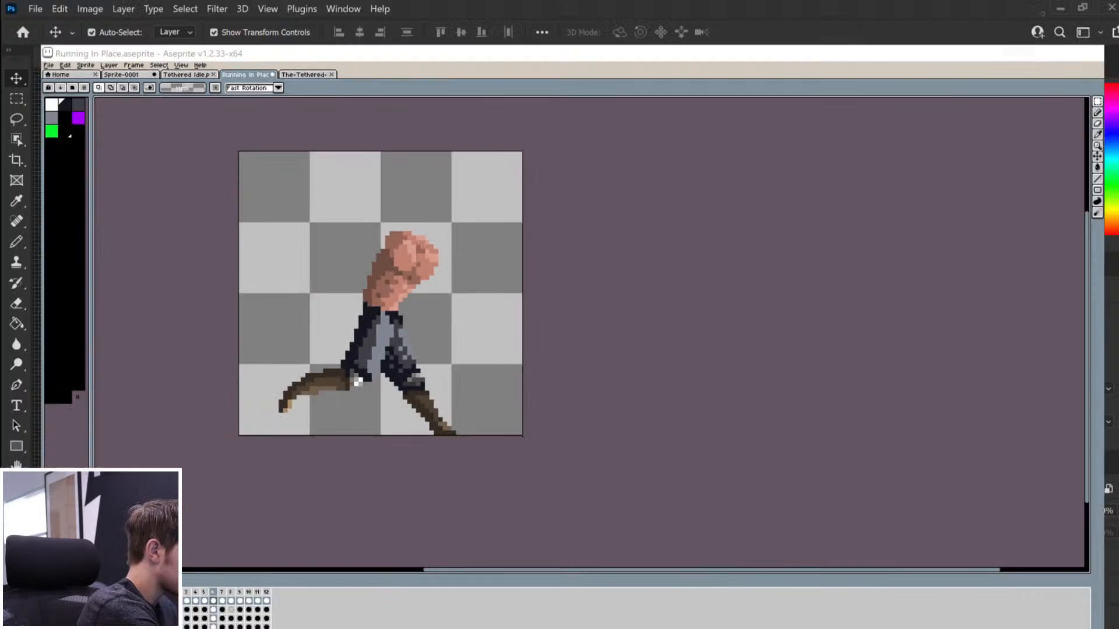
left_click(1060, 8)
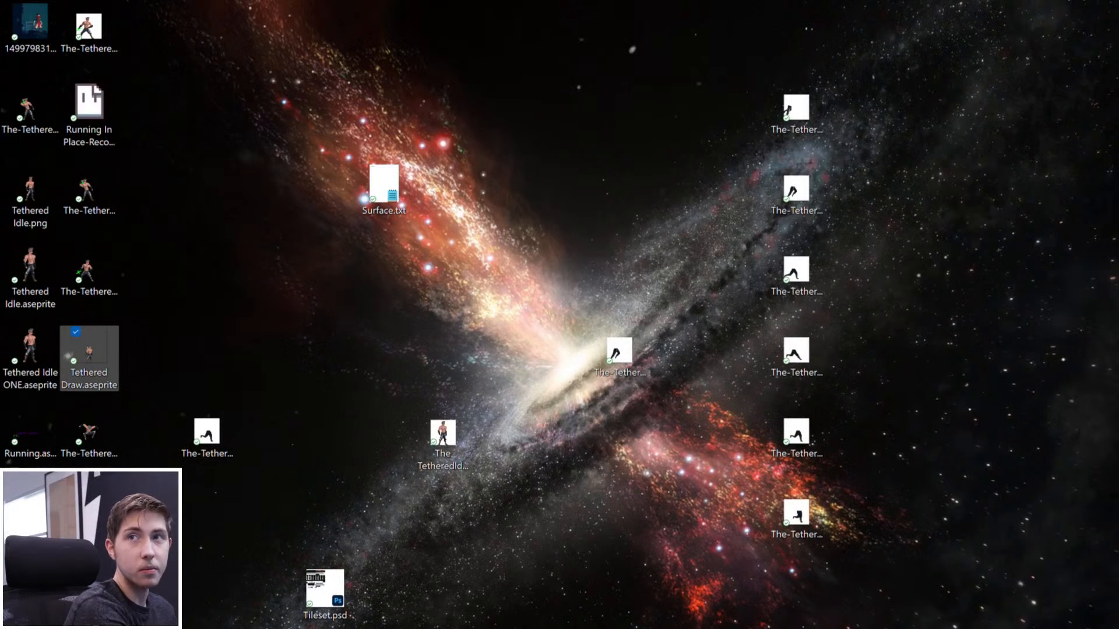
mouse_move(89, 350)
left_mouse_down()
mouse_move(177, 350)
mouse_move(109, 354)
left_mouse_up()
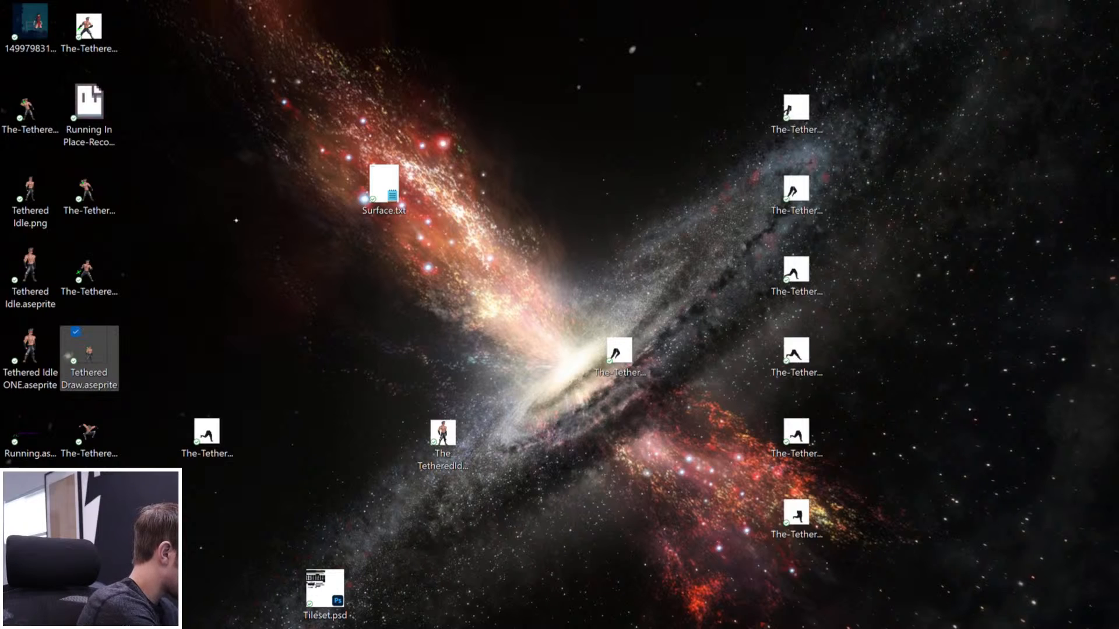
mouse_move(88, 512)
left_mouse_down()
mouse_move(263, 493)
mouse_move(554, 183)
left_mouse_up()
left_click_drag(88, 585, 603, 212)
left_click_drag(662, 143, 493, 251)
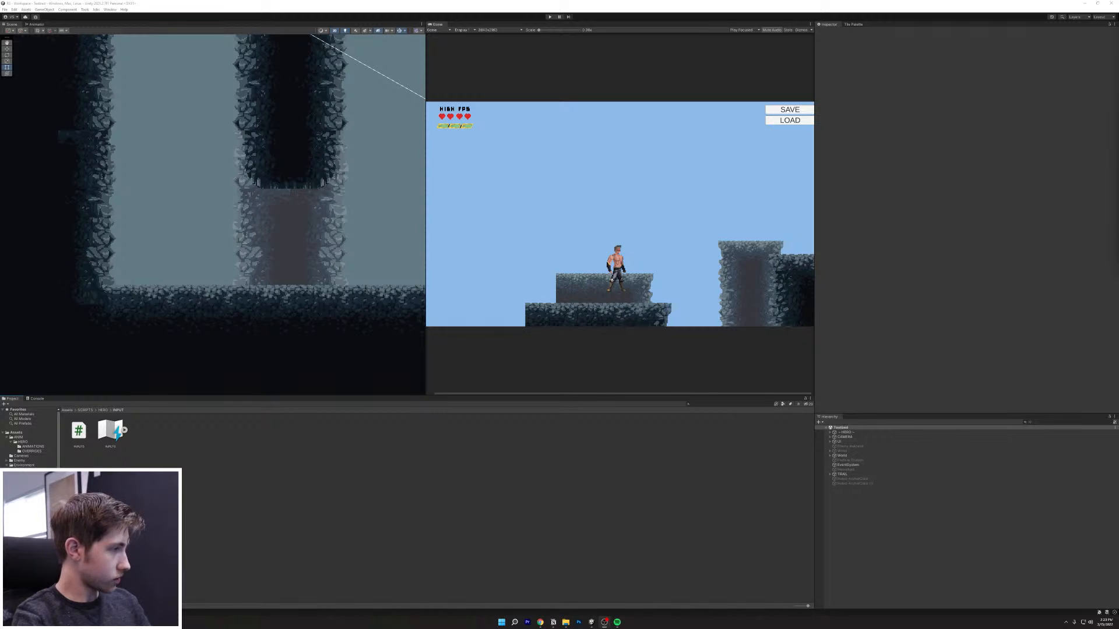
Step: Open Assets > Hero > Sprite Sheets, drag both animation PNGs in, and maximize Unity
left_click_drag(648, 12, 700, 11)
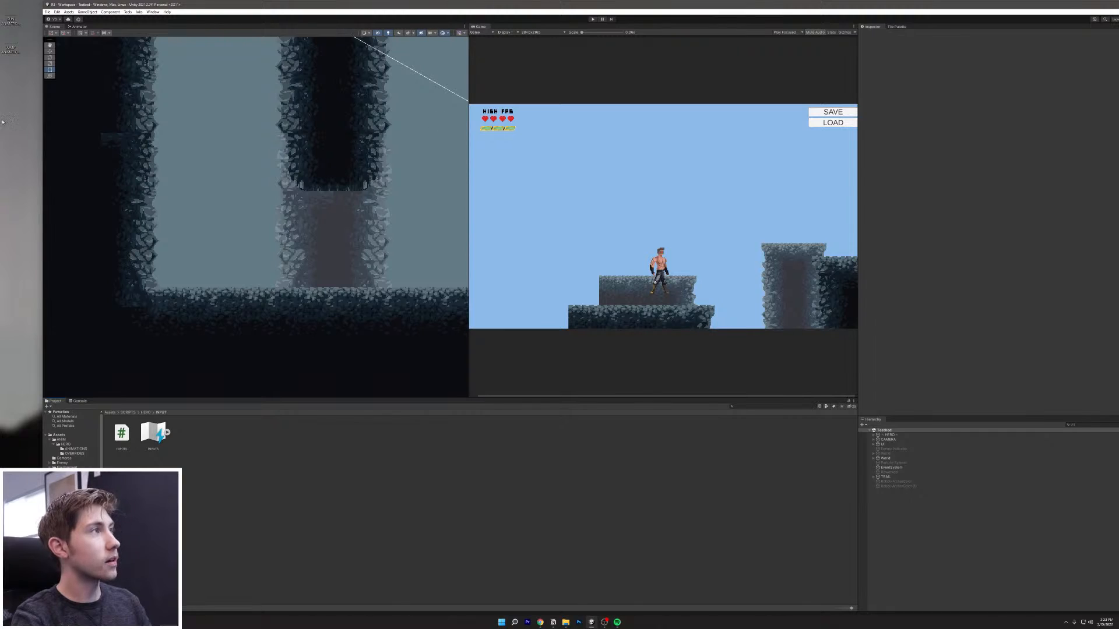
left_click_drag(30, 66, 237, 490)
left_click_drag(165, 458, 26, 109)
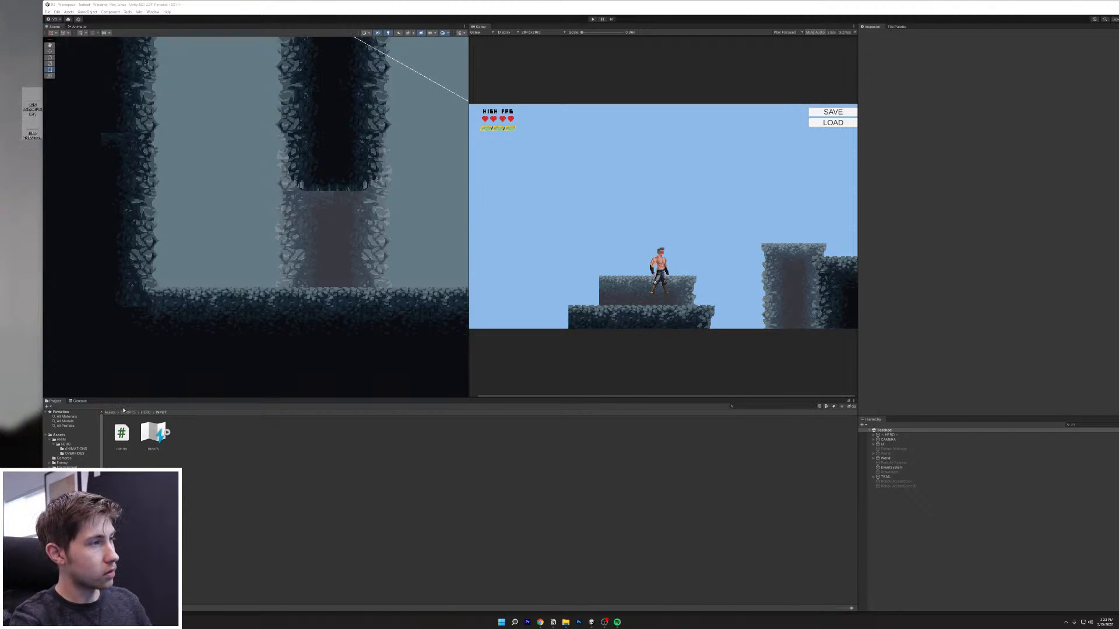
left_click(112, 413)
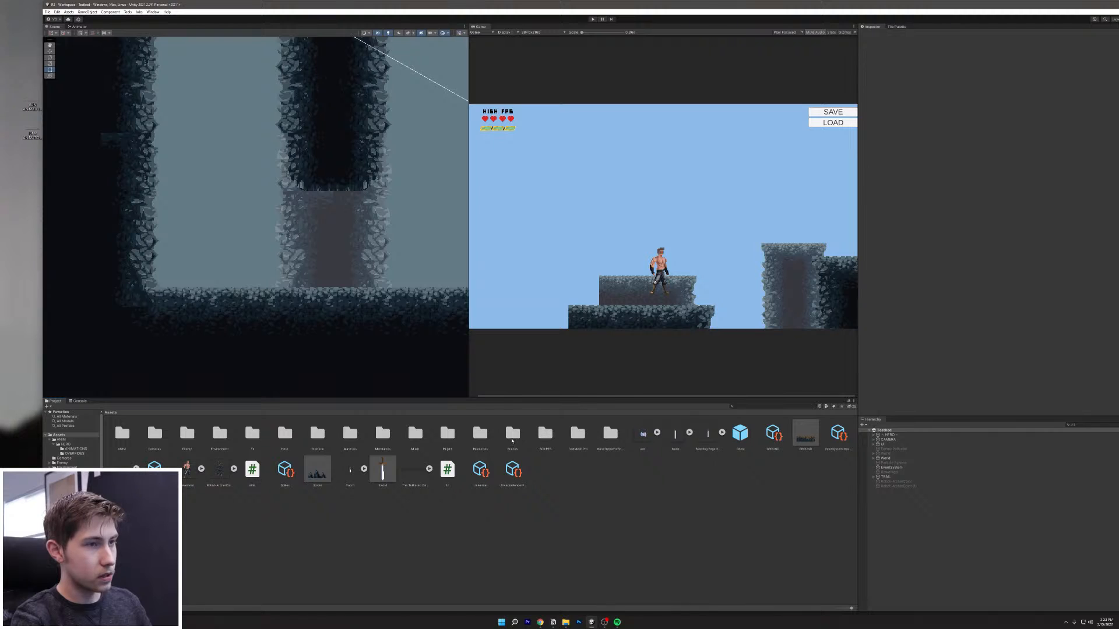
double_click(285, 446)
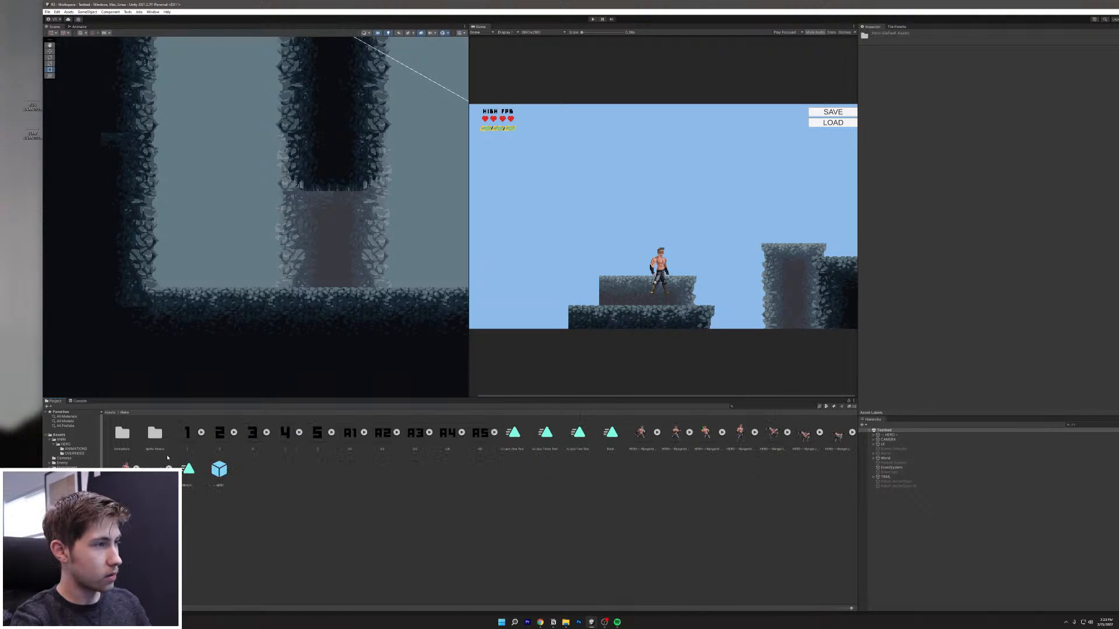
double_click(157, 440)
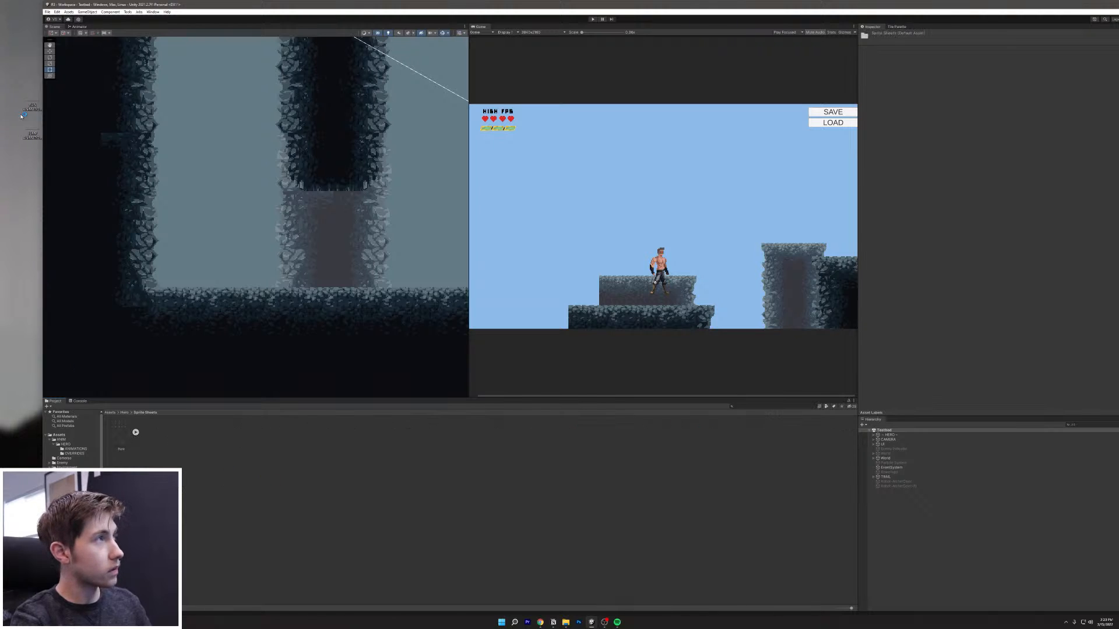
left_click_drag(34, 153, 243, 476)
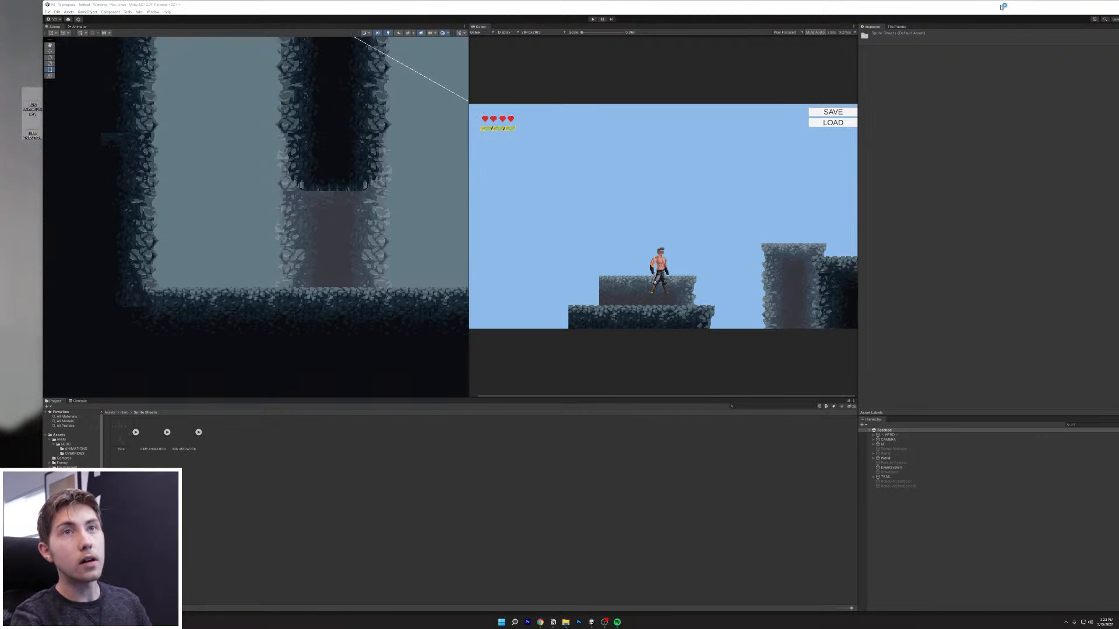
double_click(962, 6)
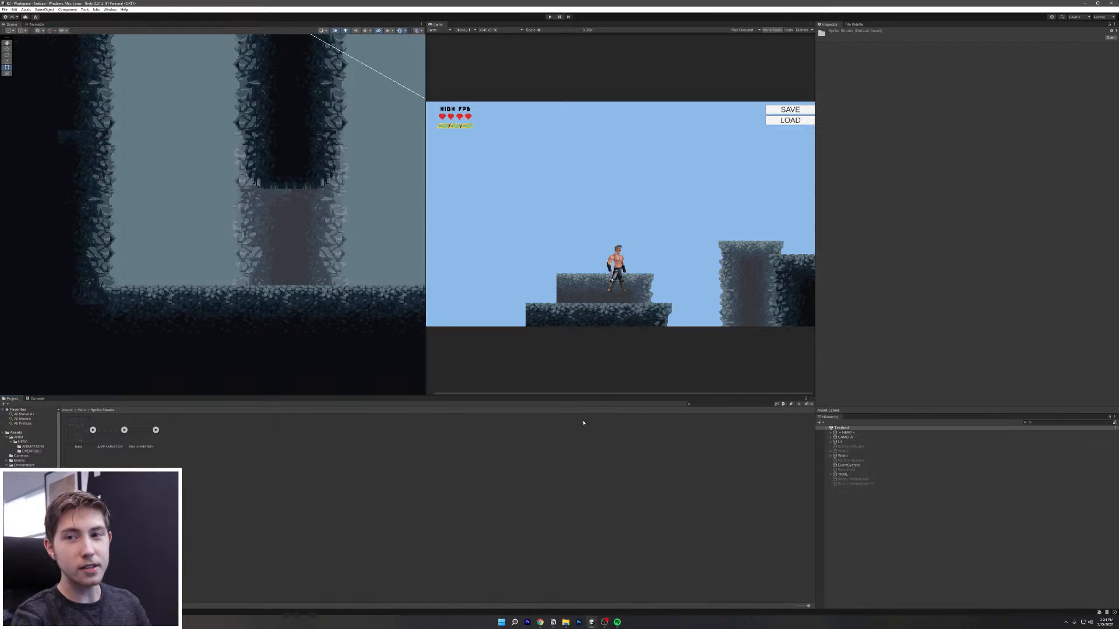
Step: Enlarge the Project panel and bring up the JUMP ANIMATION sheet's import settings
left_click_drag(540, 397, 513, 347)
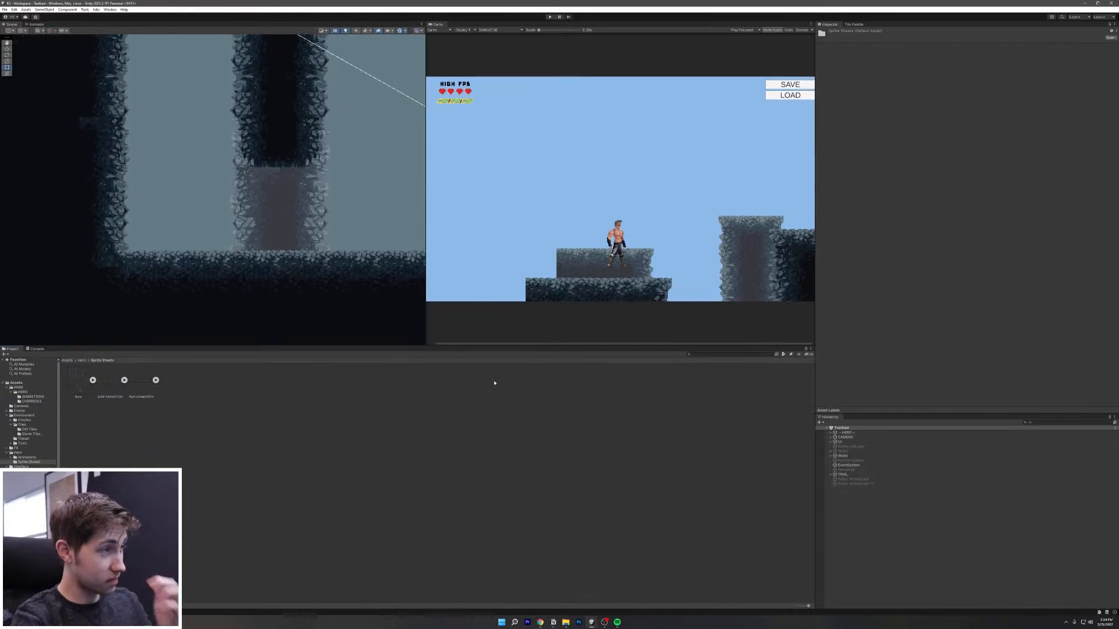
left_click(124, 380)
left_click(187, 381)
left_click(251, 474)
left_click(106, 388)
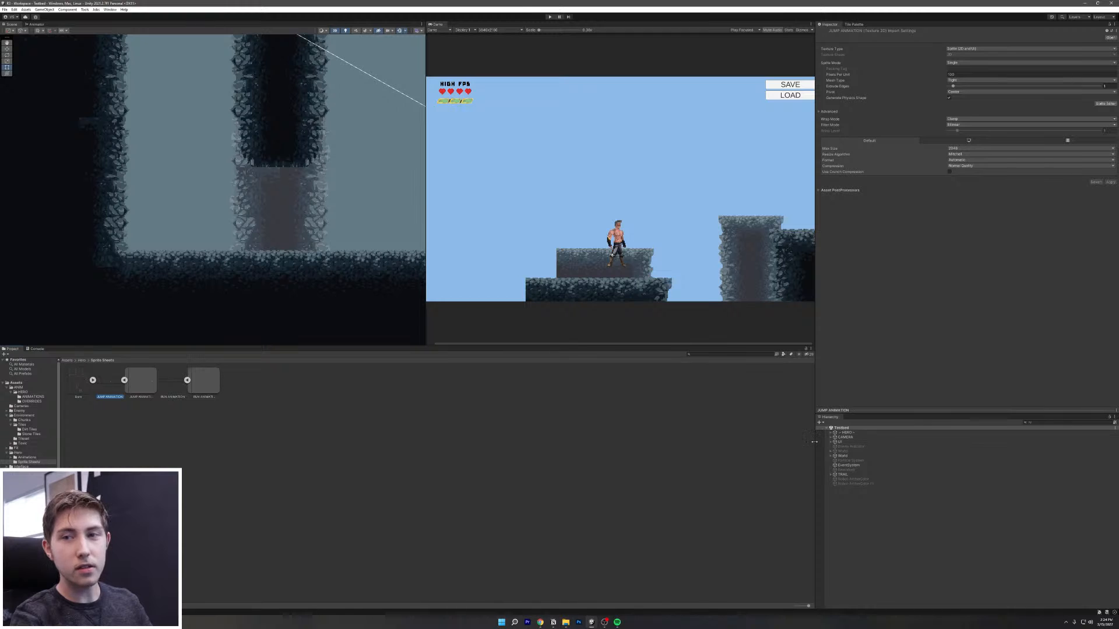
left_click(154, 382)
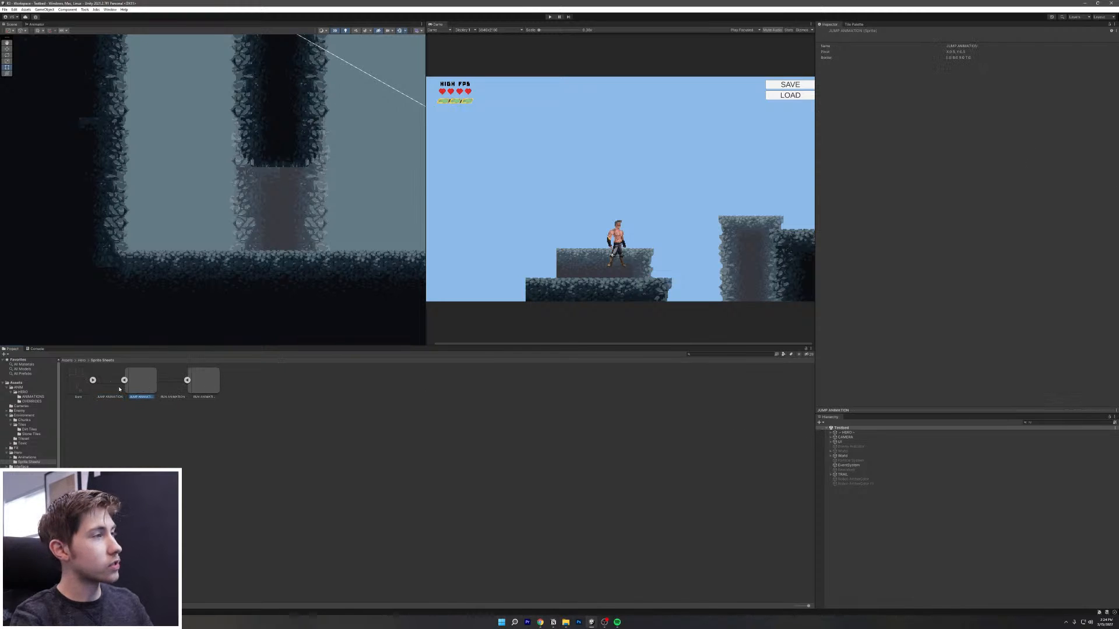
left_click(120, 389)
Step: Set the jump sheet to 64 Pixels Per Unit, High Quality compression and Point filtering, and apply
left_click(963, 80)
left_click(962, 75)
left_click_drag(960, 75, 945, 74)
key("BackSpace")
type("64")
left_click(967, 165)
left_click(969, 192)
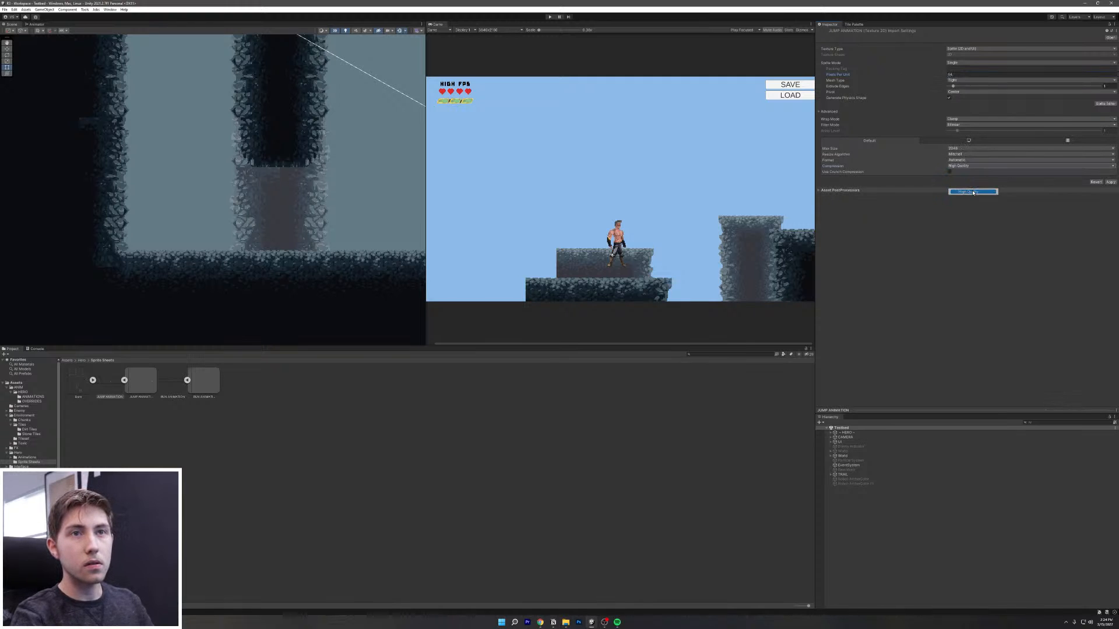
left_click(972, 125)
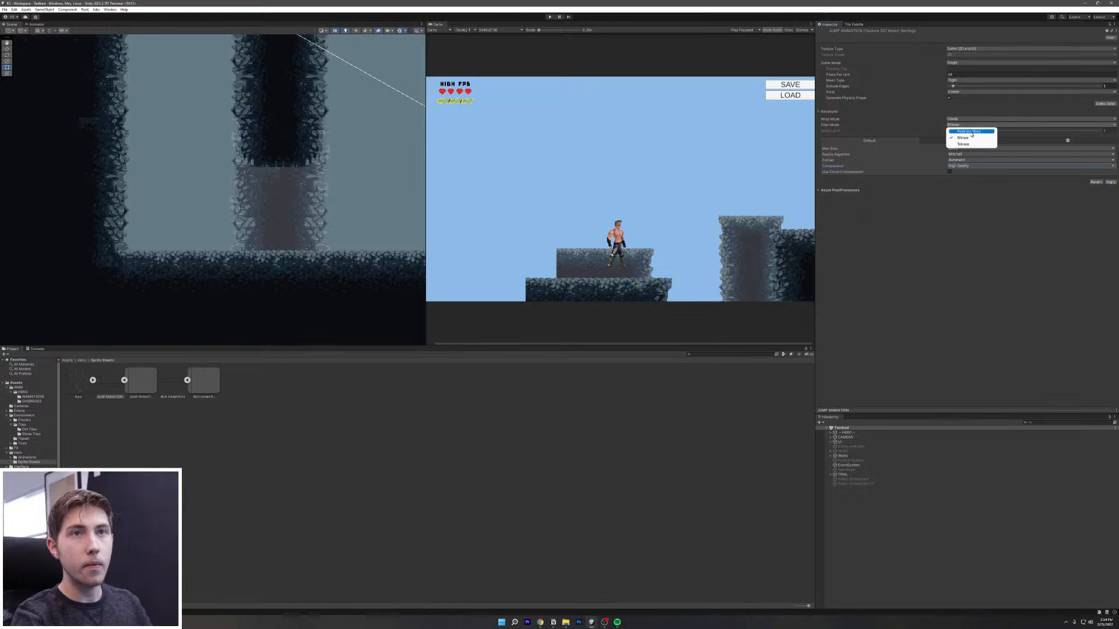
left_click(980, 128)
left_click(1110, 182)
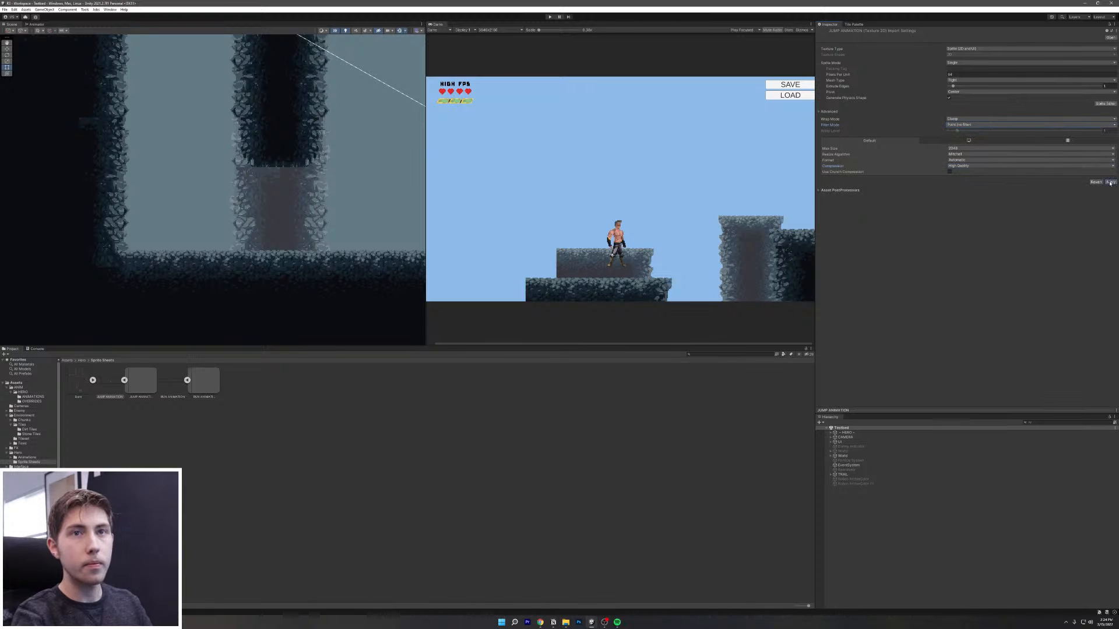
Step: Open the jump sheet in the Sprite Editor, check its editing modes, and close it
left_click(175, 379)
left_click(119, 379)
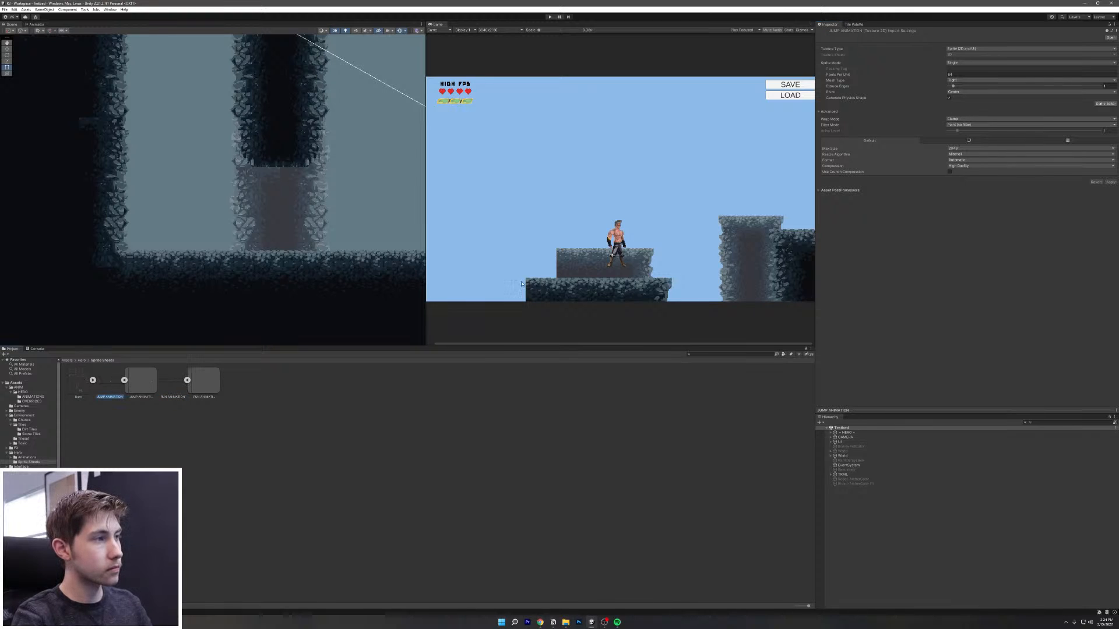
left_click(1105, 104)
left_click(268, 176)
left_click(355, 176)
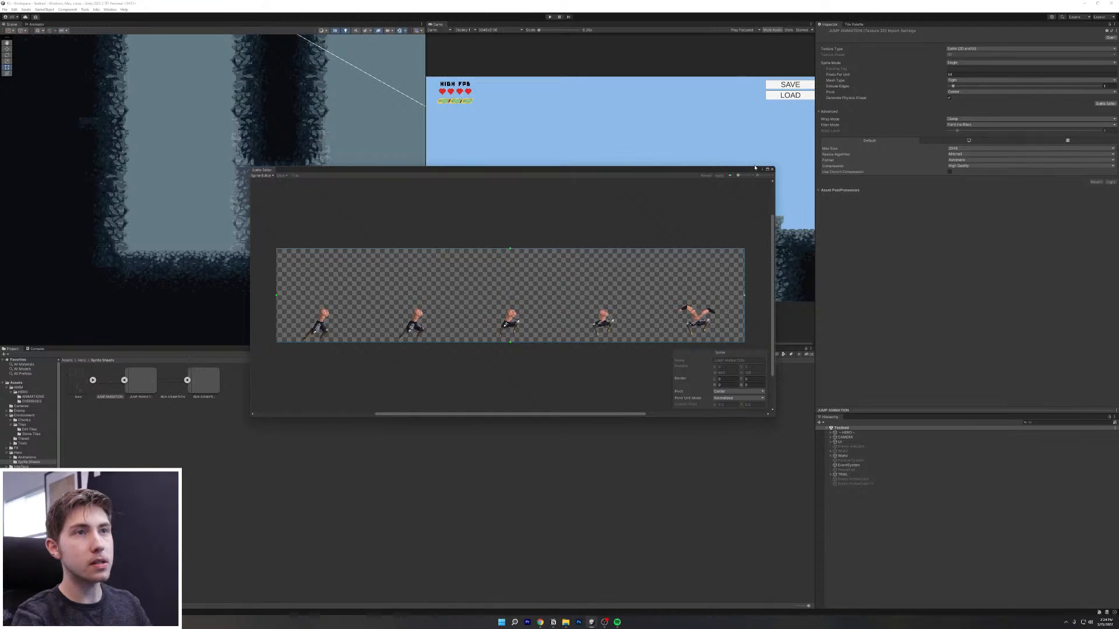
left_click(772, 169)
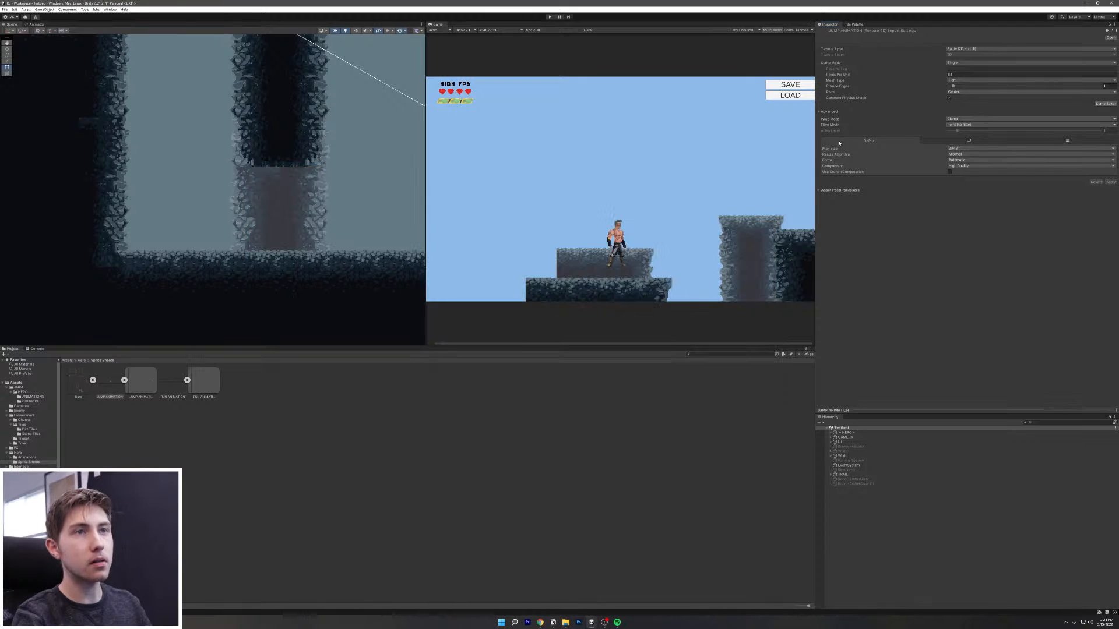
Step: Set the jump sheet's Sprite Mode to Multiple and reopen it in the Sprite Editor
left_click(969, 63)
left_click(964, 75)
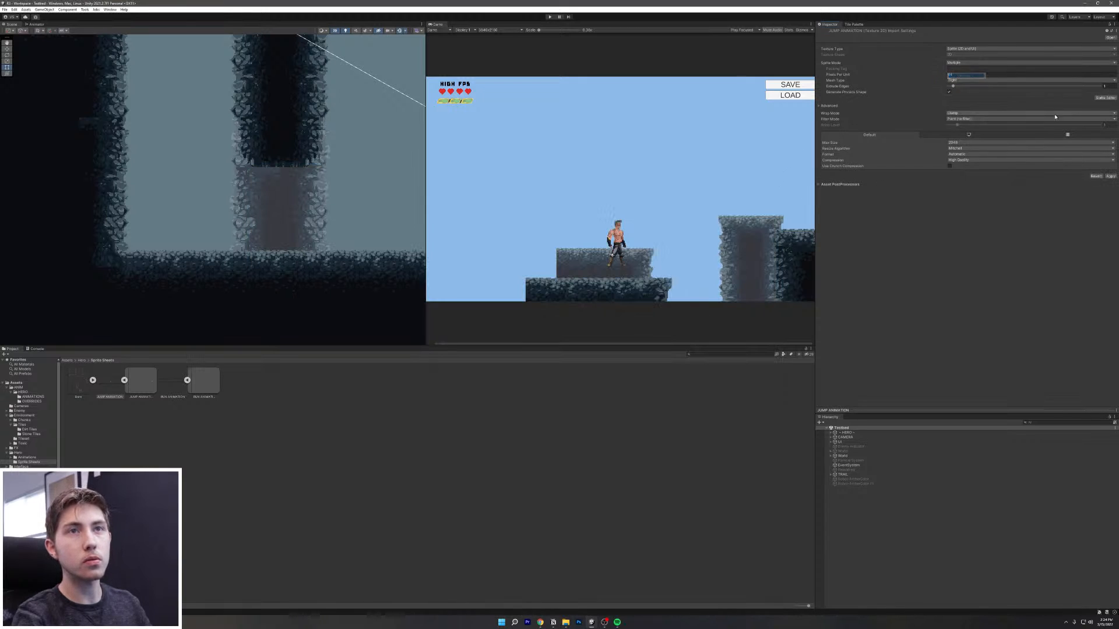
left_click(1098, 98)
left_click(576, 323)
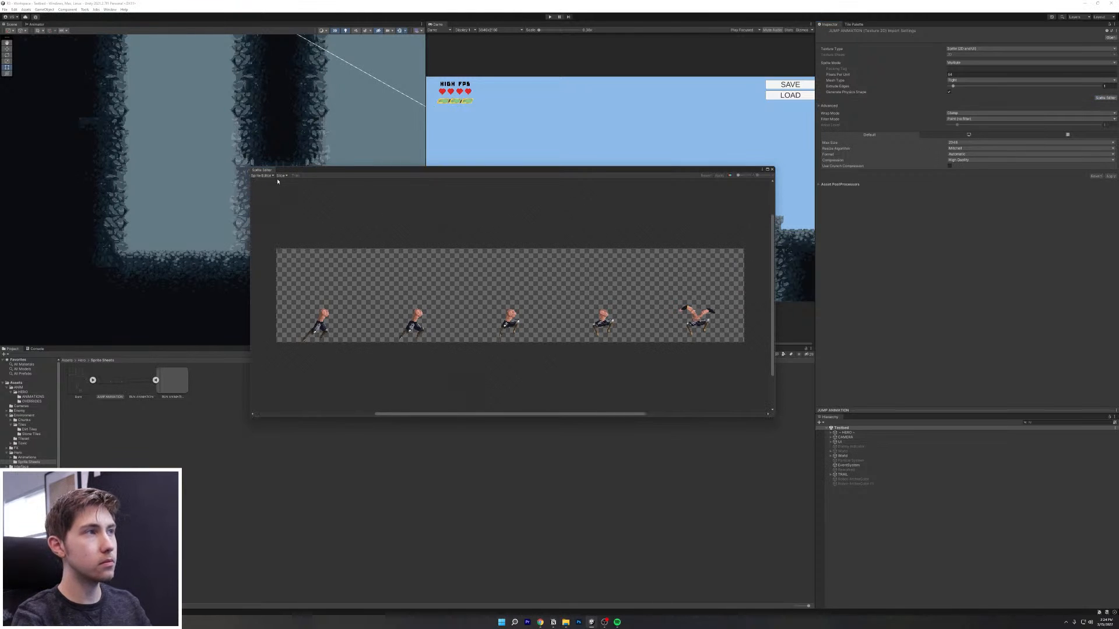
Step: Slice the jump sheet by Grid By Cell Size at 128×128 and apply the slices
left_click(281, 175)
left_click(332, 182)
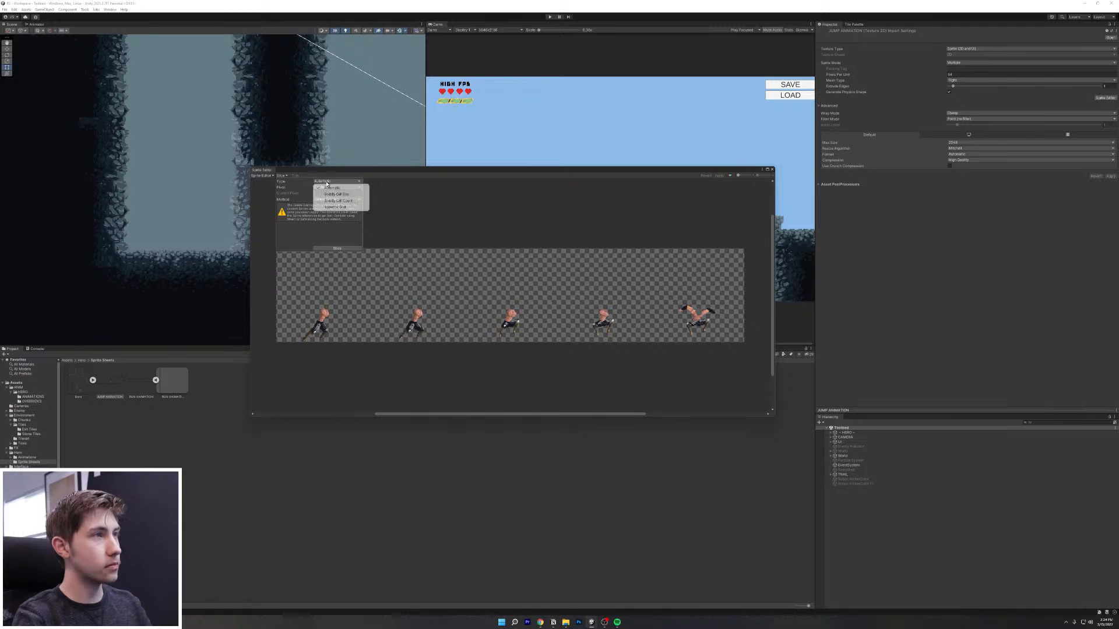
left_click(317, 193)
left_click(318, 187)
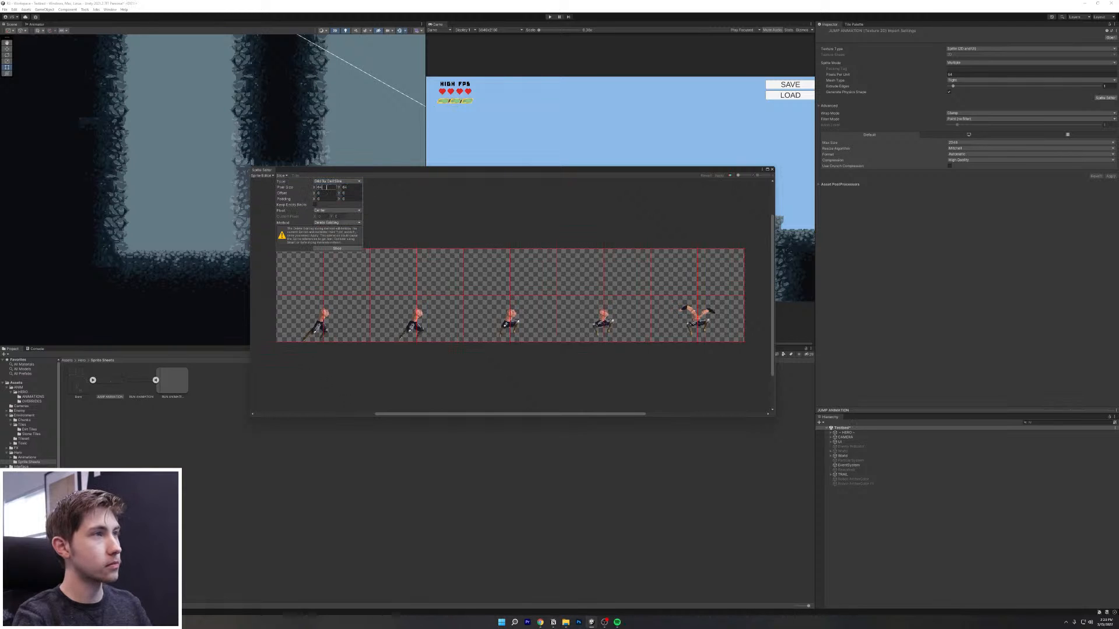
type("128")
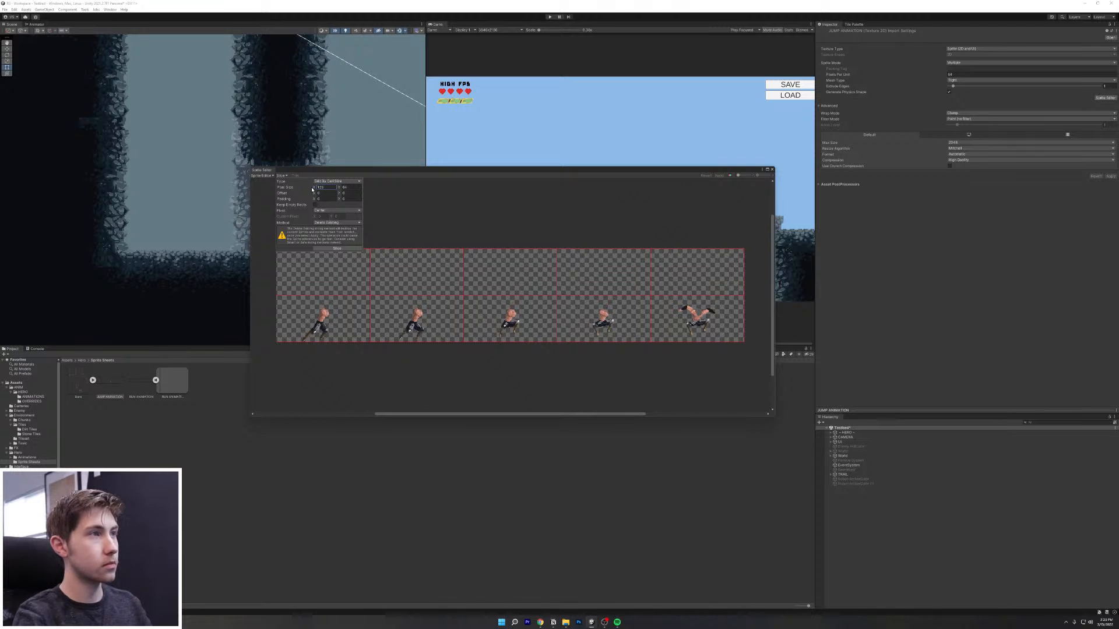
left_click(341, 187)
type("128")
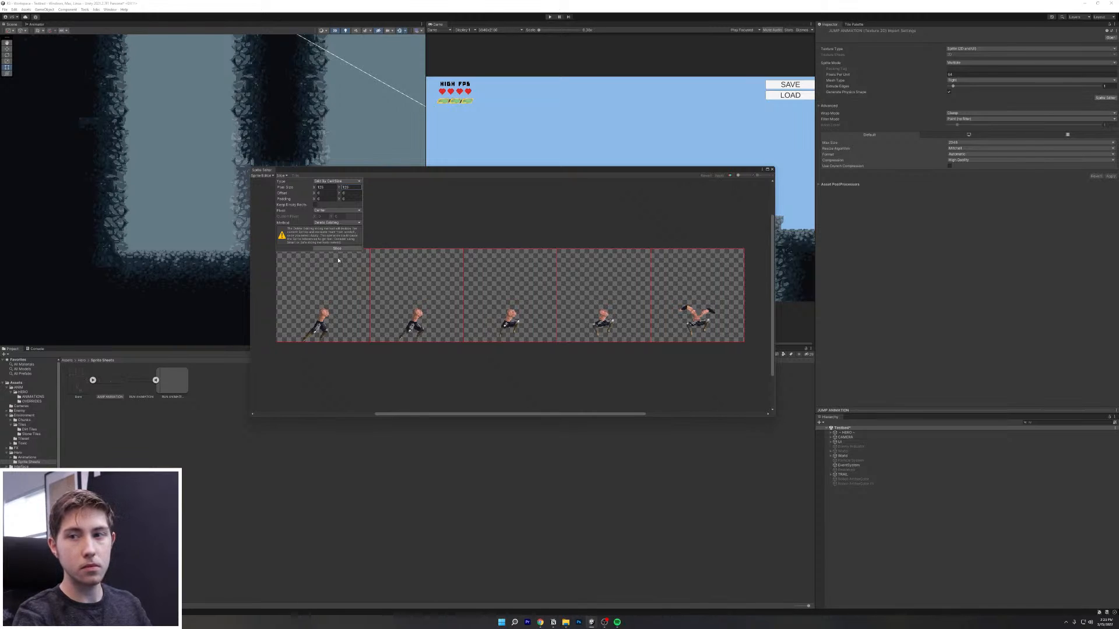
left_click(349, 248)
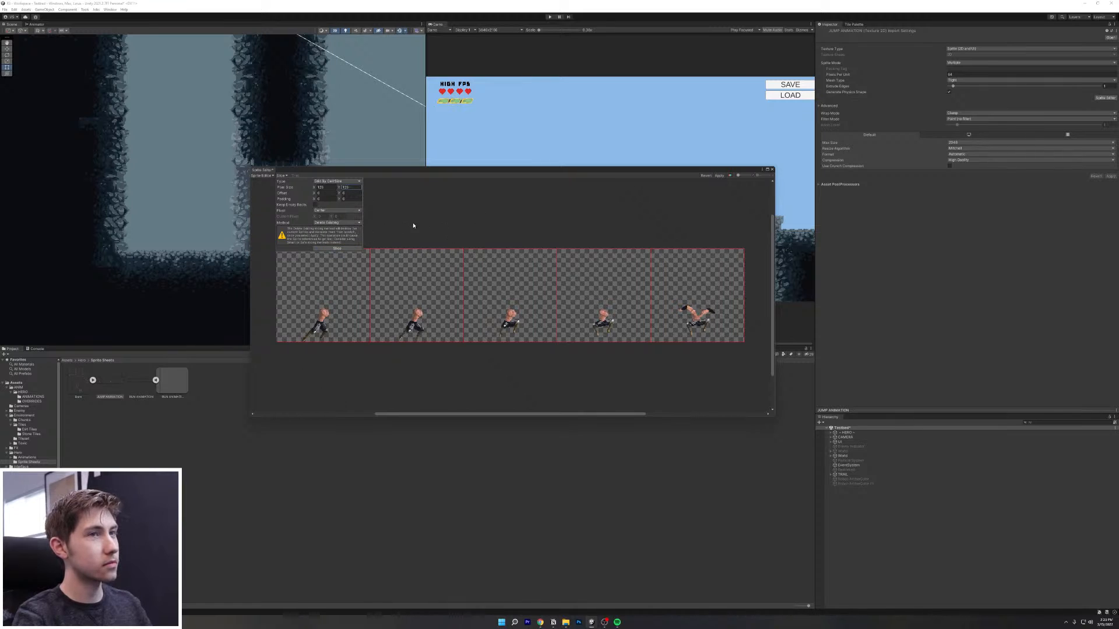
left_click(366, 228)
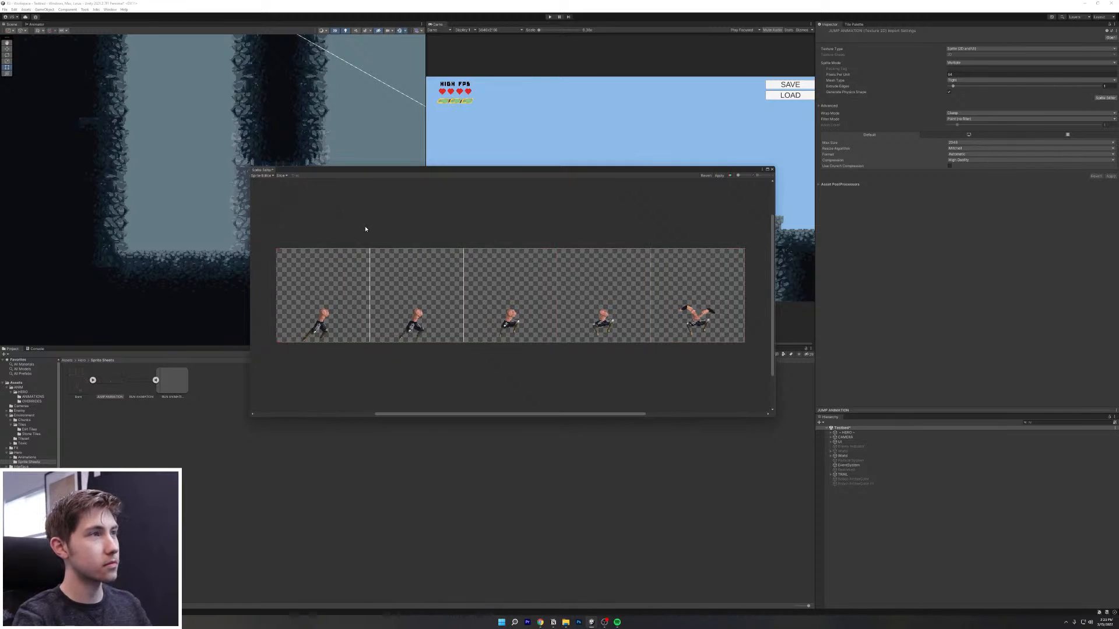
left_click(722, 176)
Step: Close the Sprite Editor and inspect each of the five sliced jump frames
left_click(772, 170)
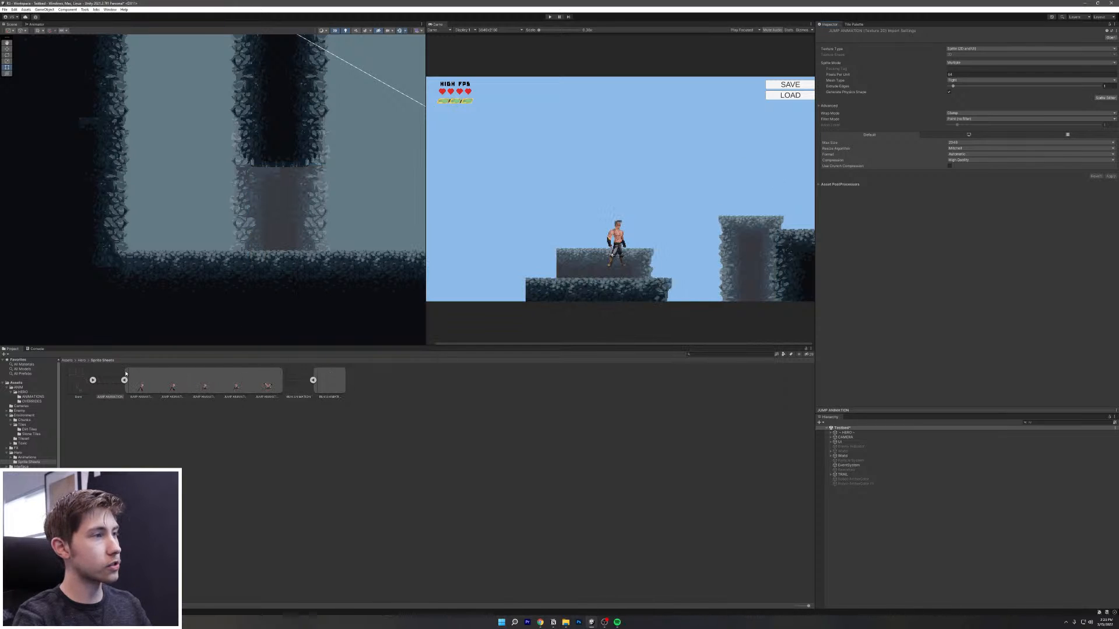
left_click(142, 385)
left_click(169, 386)
left_click(193, 389)
left_click(221, 390)
left_click(244, 390)
left_click(267, 388)
left_click(131, 384)
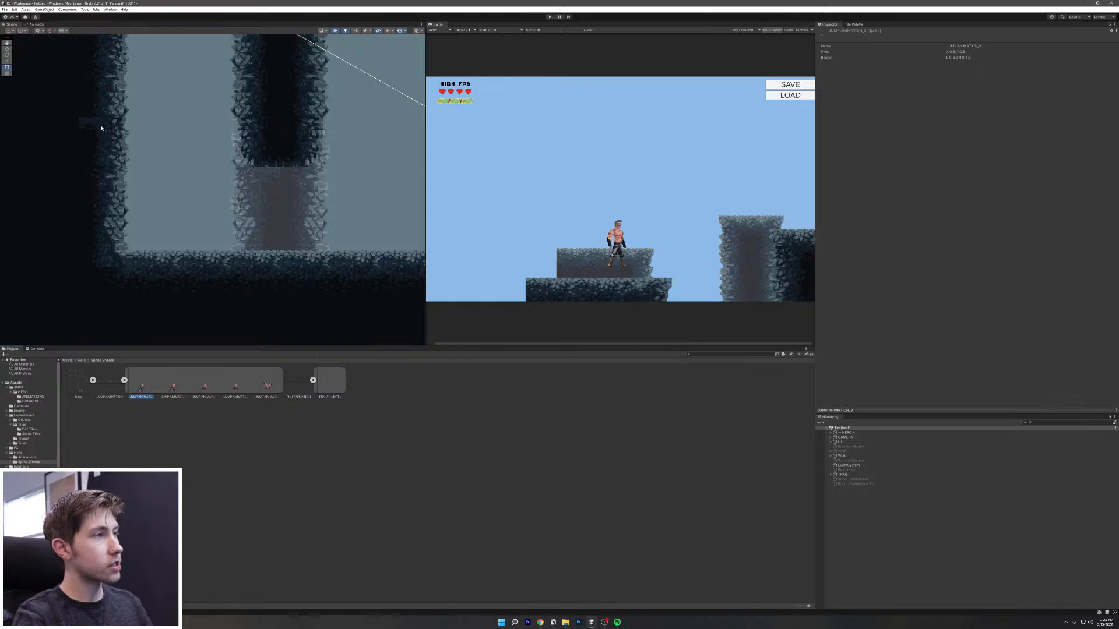
Step: Drag all five jump frames into the scene and save the animation as TEST JUMP
scroll(186, 180, "down", 2)
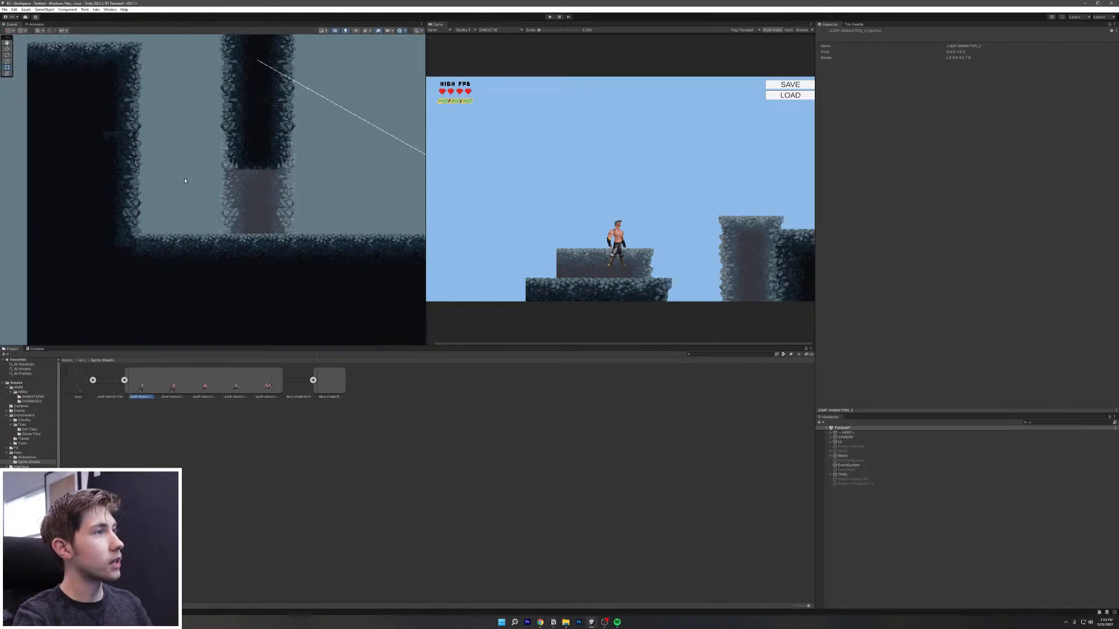
left_click(270, 387, "shift")
left_click_drag(270, 387, 223, 276)
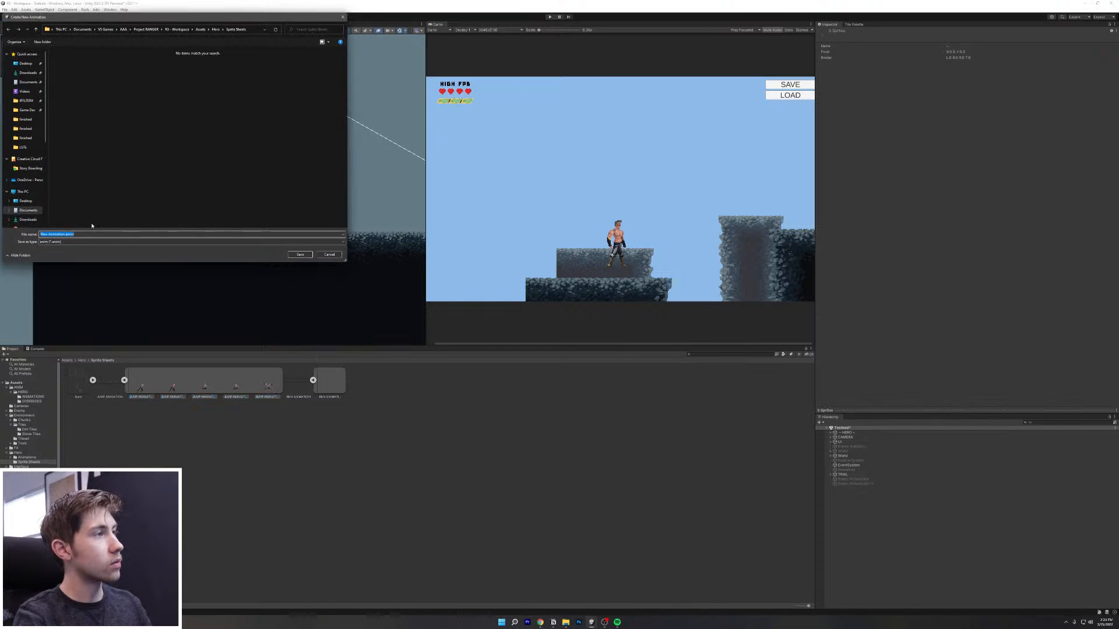
type("TEST JUMP")
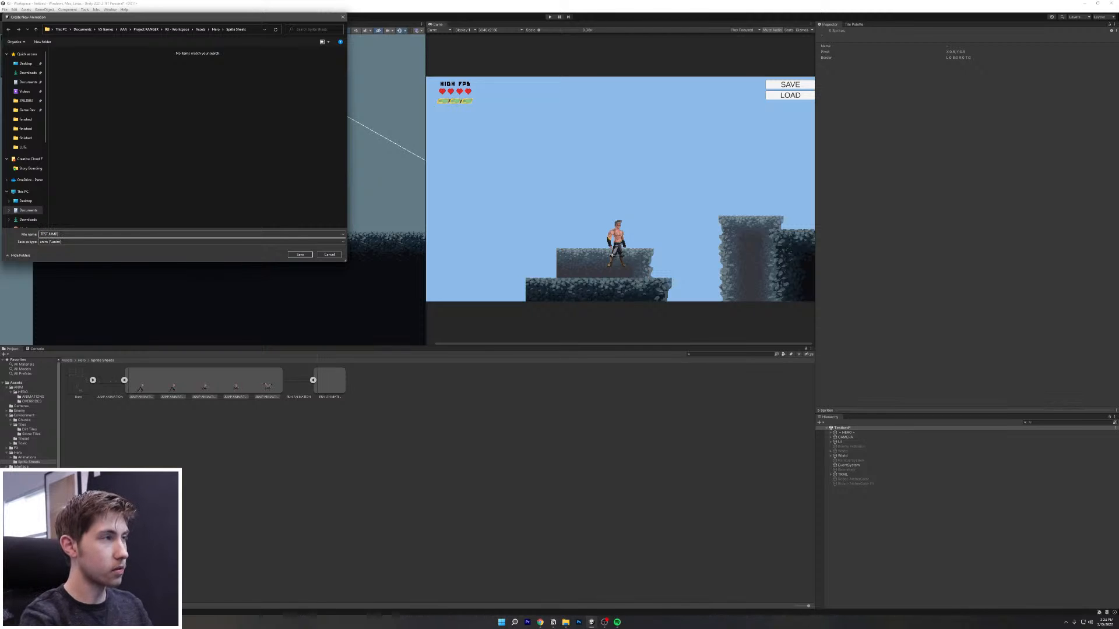
key("Return")
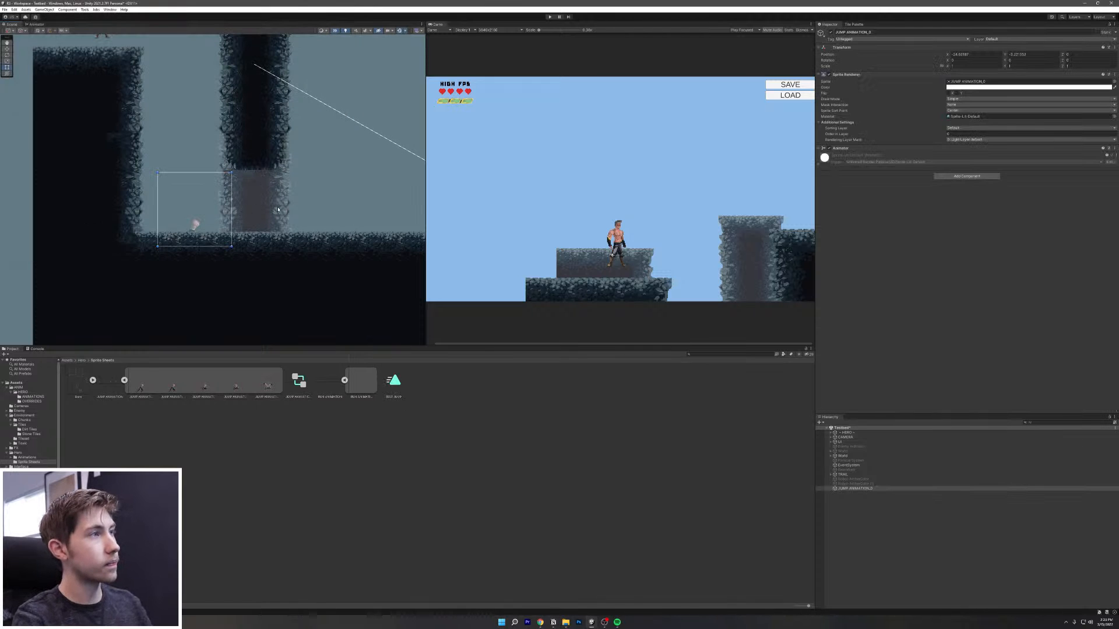
Step: Move the jump sprite beside the ledge and put it on the Level 0 sorting layer
left_click_drag(196, 224, 246, 208)
left_click(985, 128)
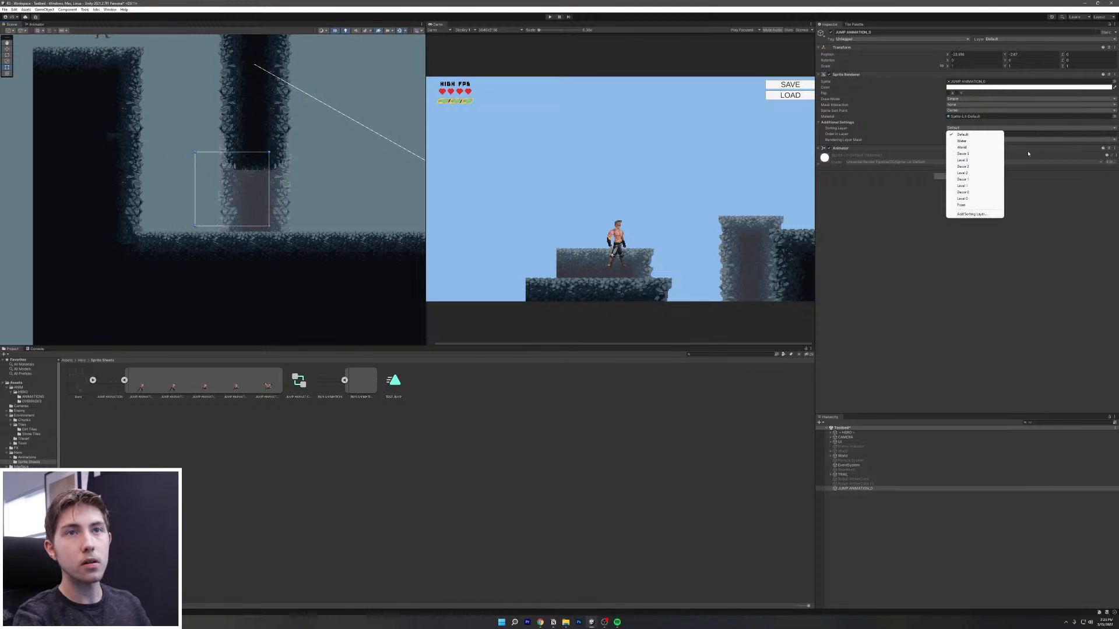
left_click(983, 200)
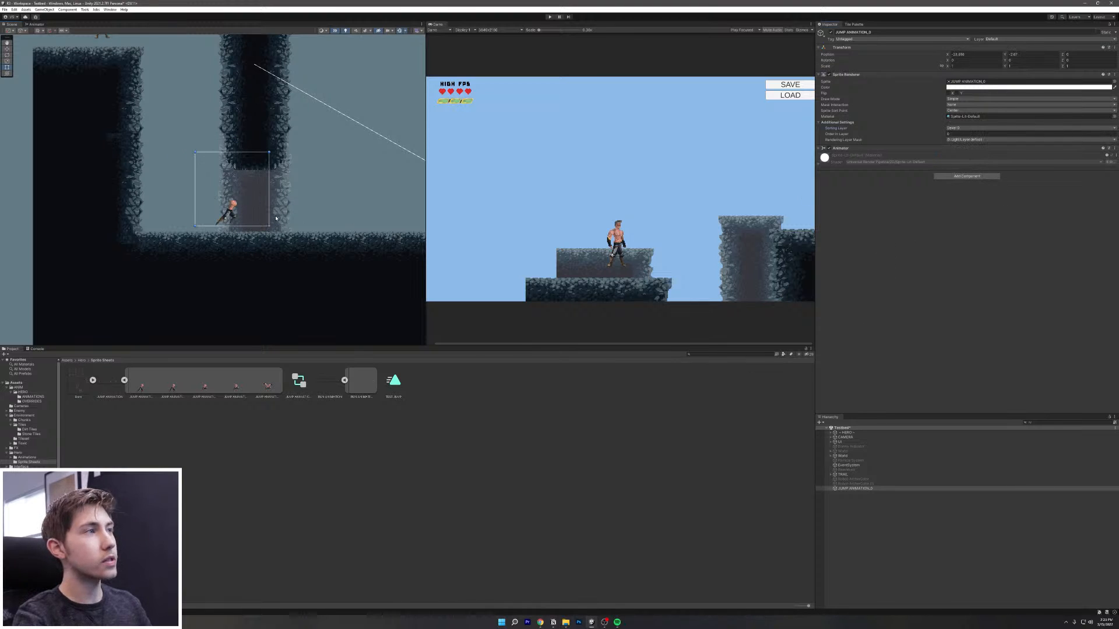
left_click_drag(231, 211, 279, 212)
scroll(285, 209, "up", 5)
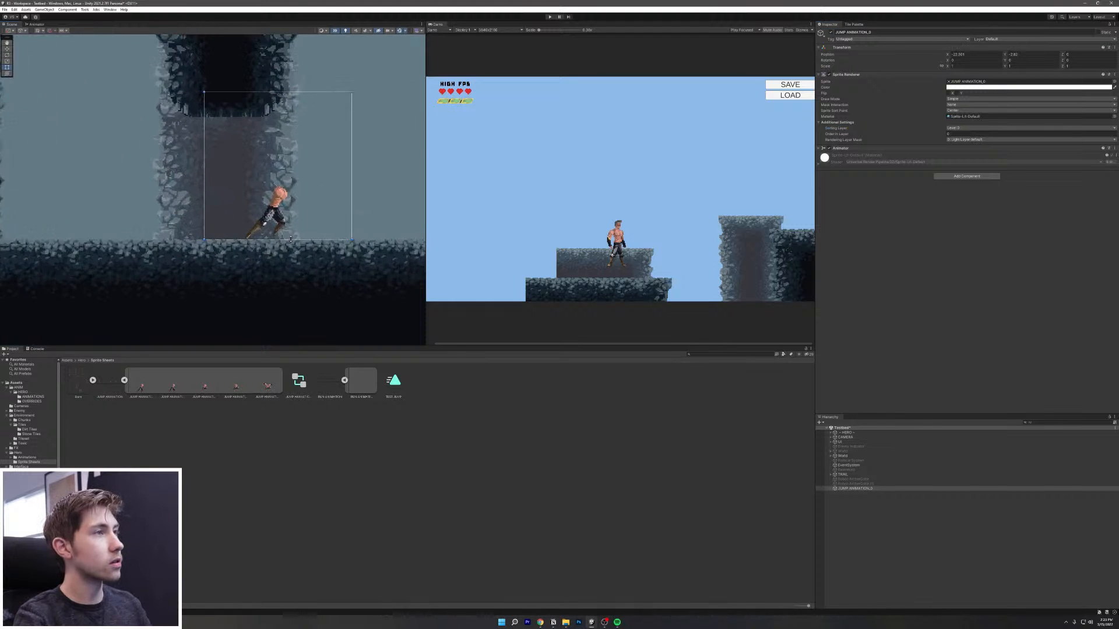
Step: Playtest the level running the hero left and right, then select the RUN ANIMATION sheet
left_click(549, 16)
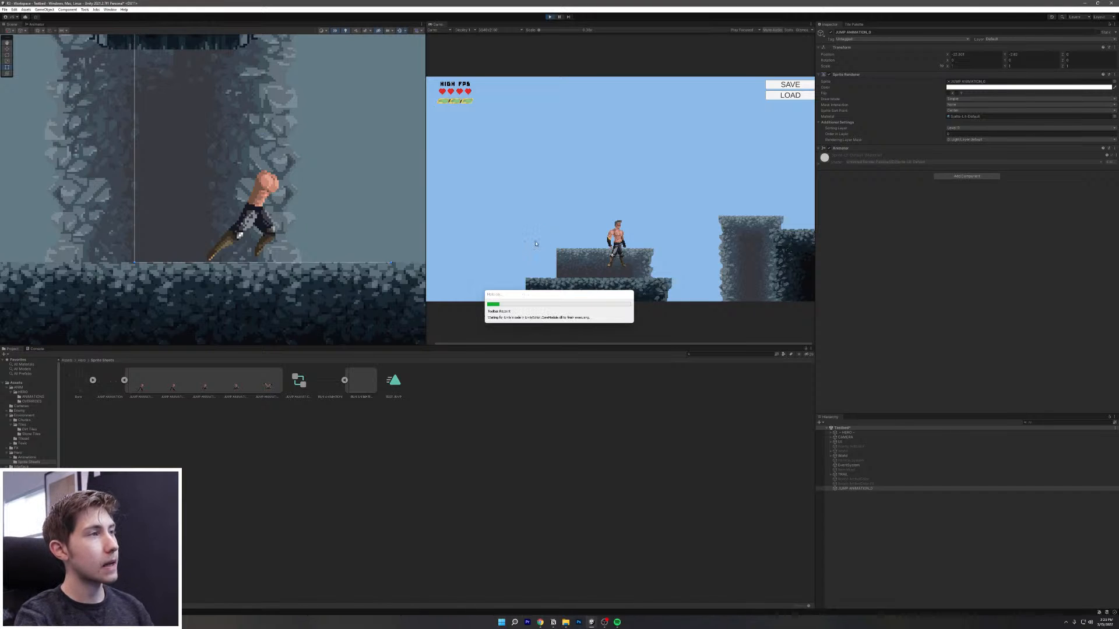
key("d")
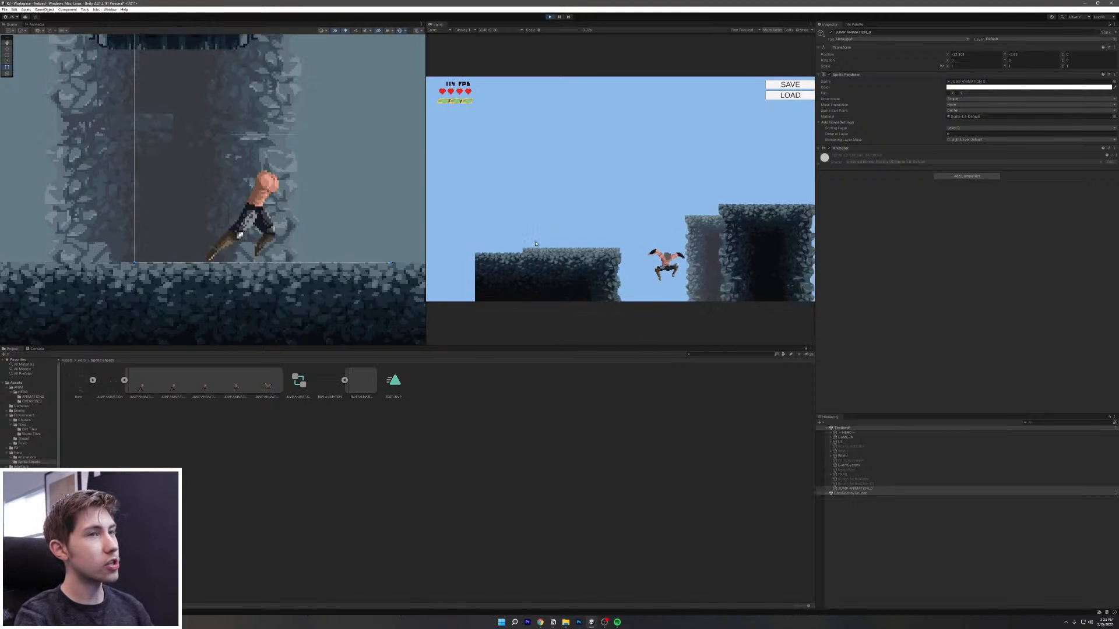
key("d")
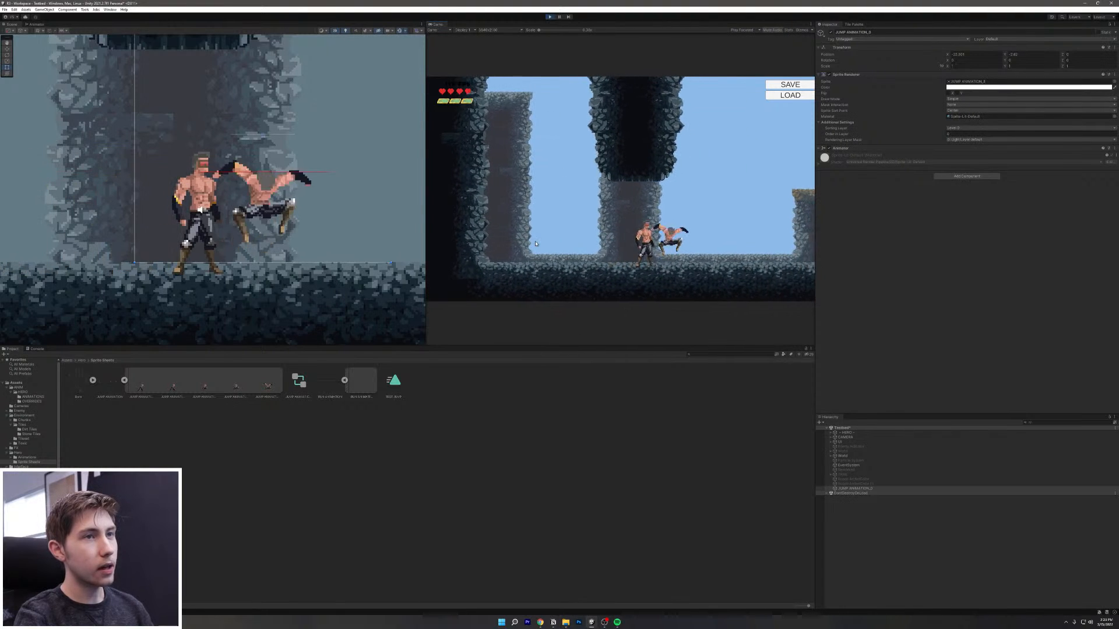
key("a")
key("d")
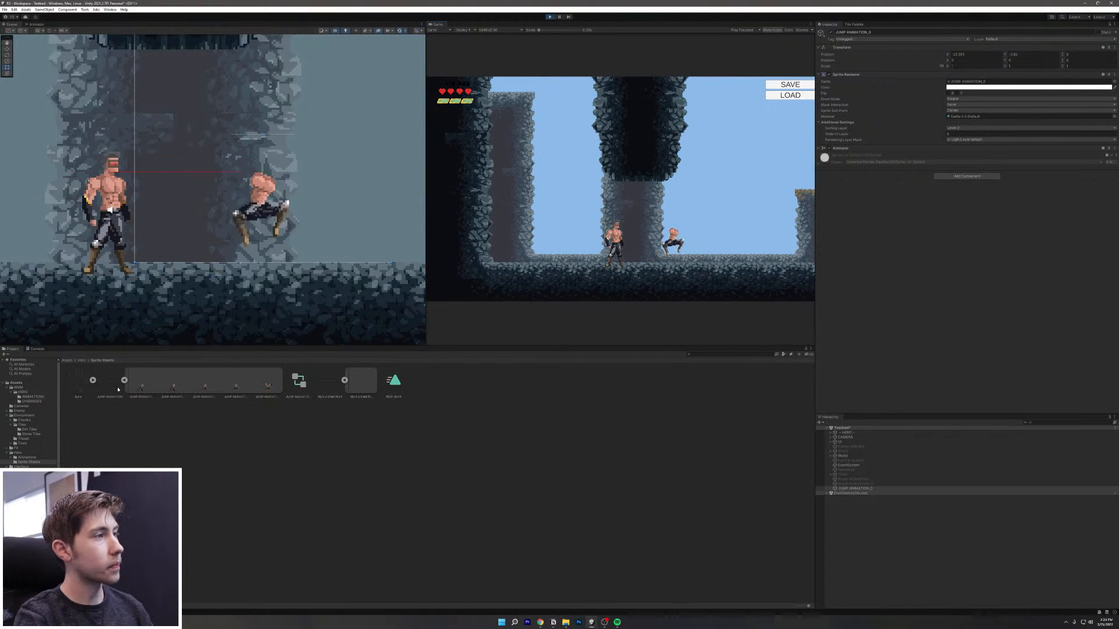
left_click(326, 381)
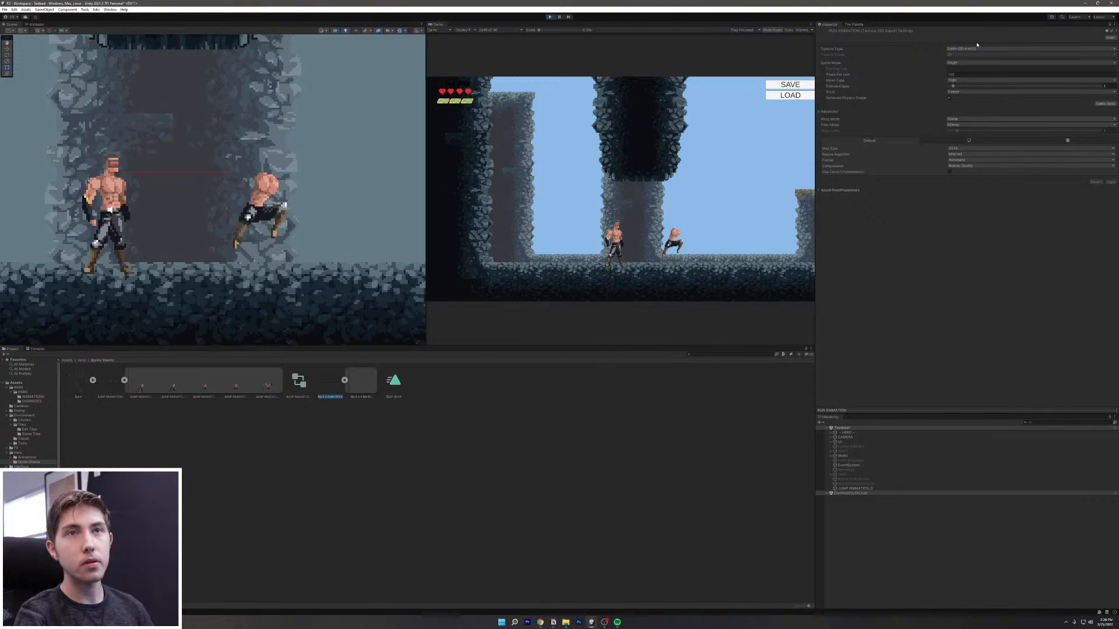
Step: Set the run sheet to Multiple sprite mode with Pixels Per Unit 20, stop playing, and apply
left_click(976, 62)
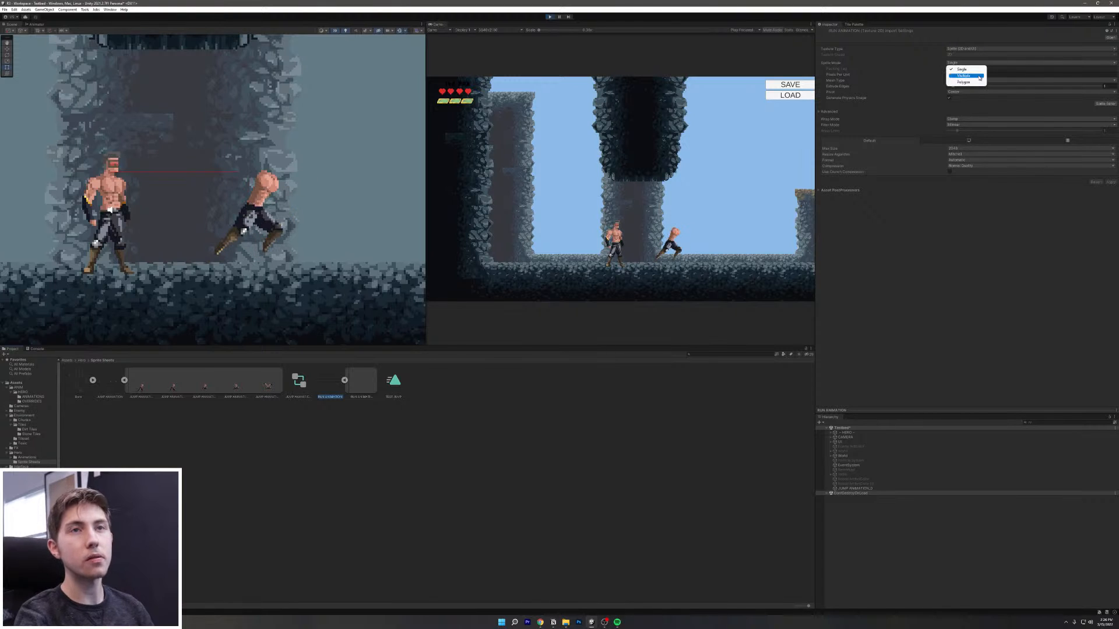
left_click(964, 76)
type("20")
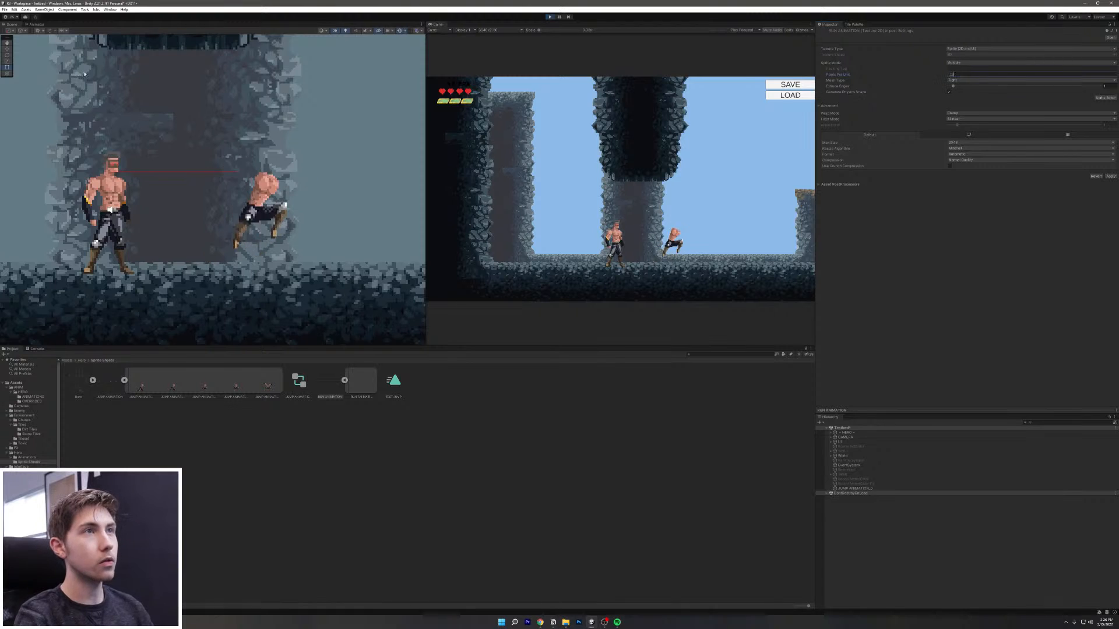
left_click(549, 16)
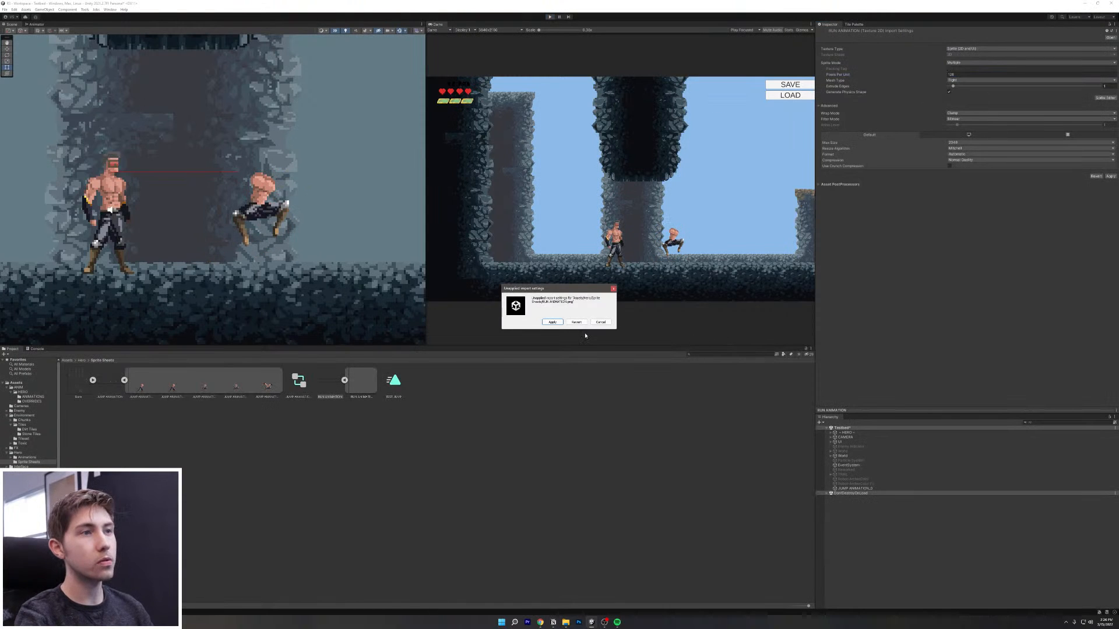
left_click(555, 322)
Step: Give the run sheet Point filtering and High Quality compression, apply, and open the Sprite Editor
left_click(1017, 114)
left_click(1021, 100)
left_click(1026, 120)
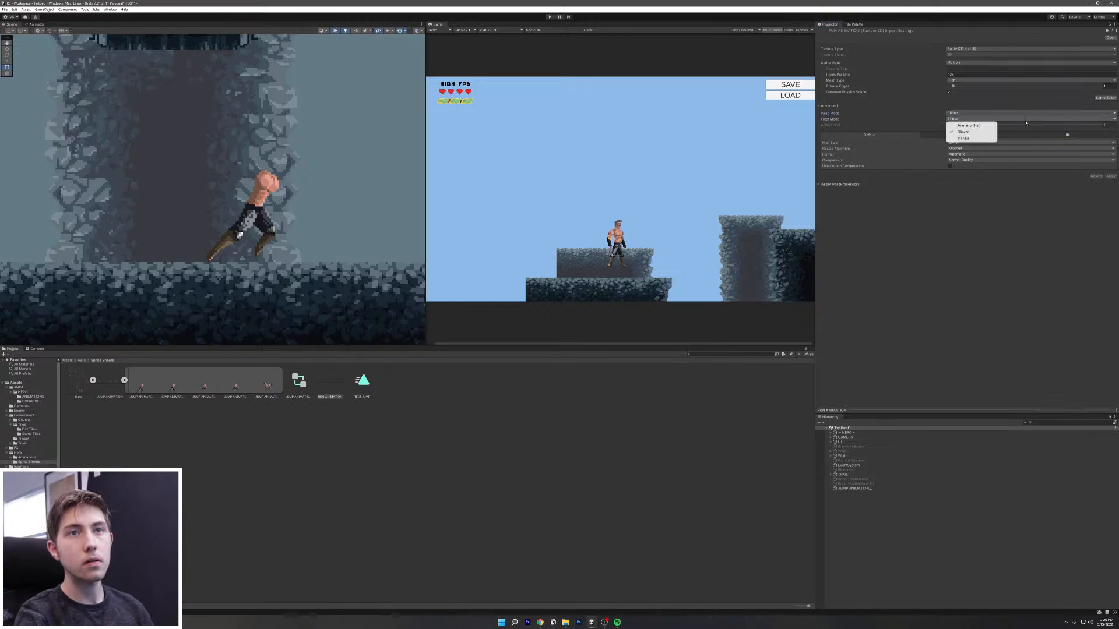
left_click(968, 125)
left_click(1005, 158)
left_click(985, 184)
left_click(1112, 176)
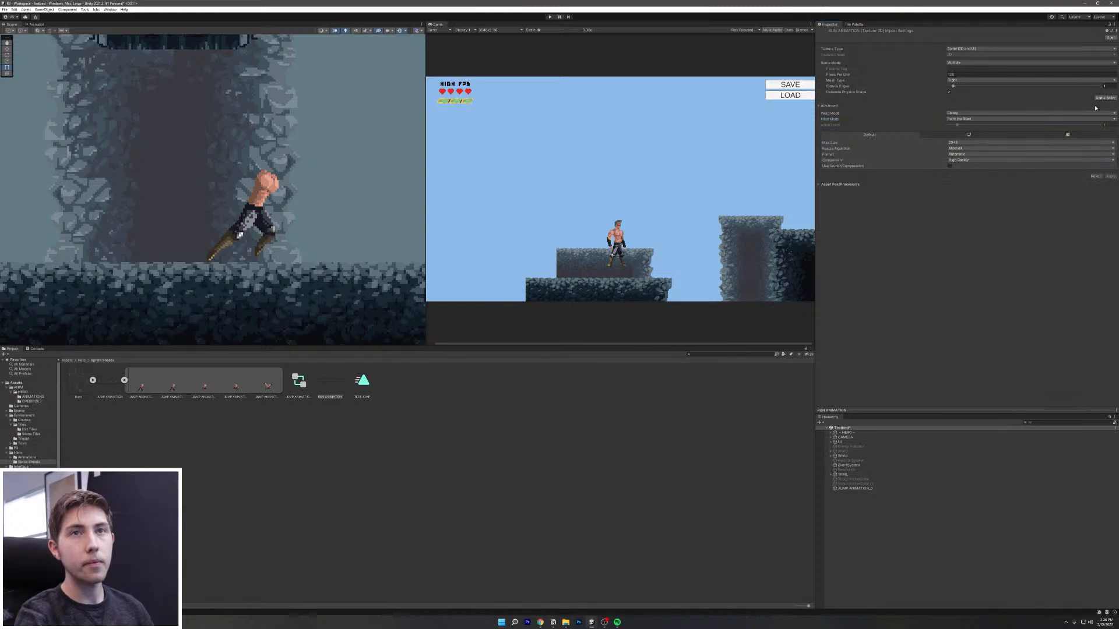
left_click(1105, 98)
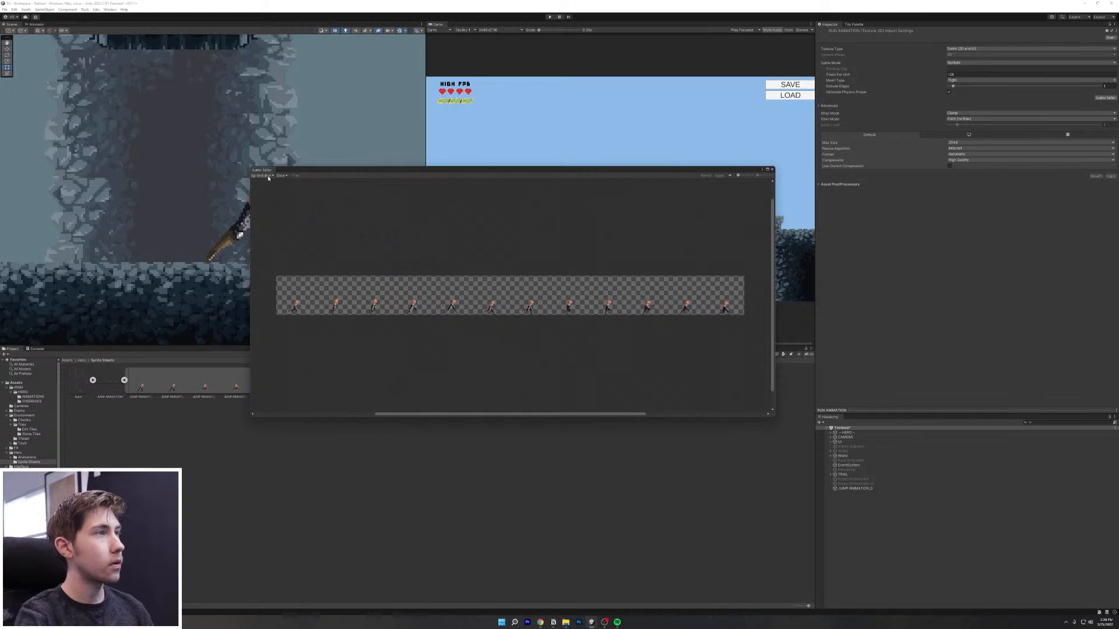
Step: Grid-slice the run sheet into 12 frames with 128-pixel cells, apply, and close the editor
left_click(282, 176)
left_click(340, 182)
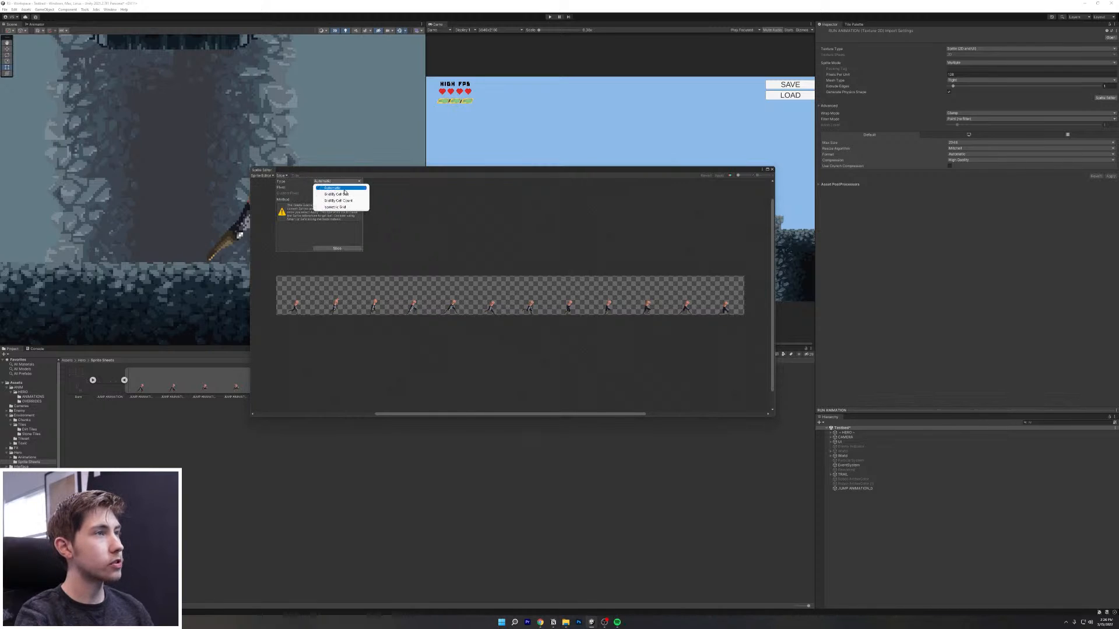
left_click(344, 201)
left_click(341, 182)
left_click(342, 194)
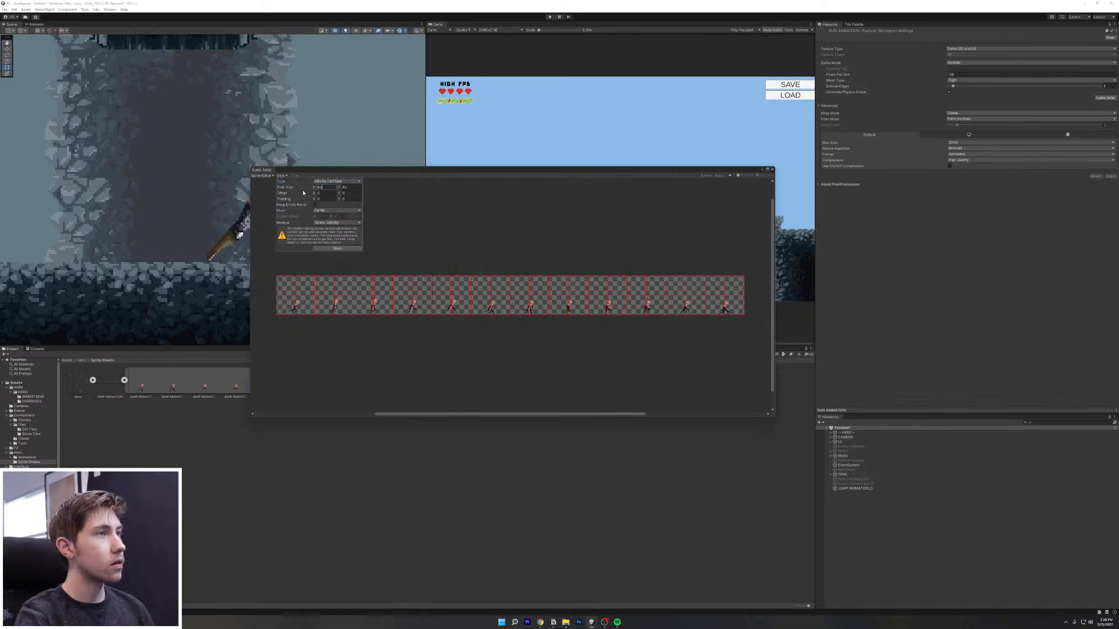
type("128")
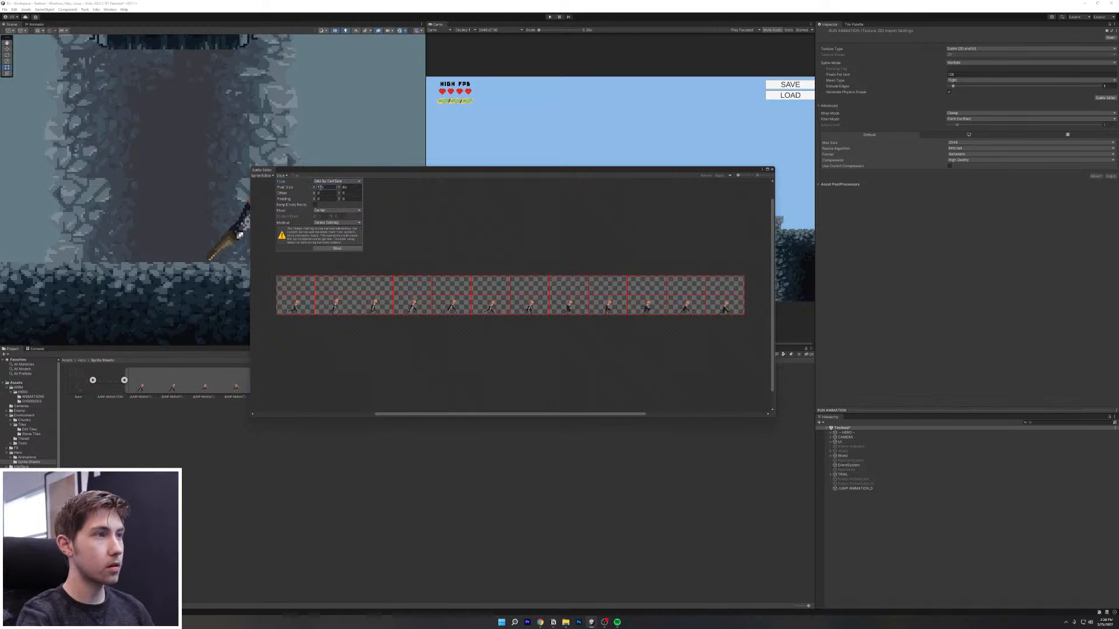
left_click(340, 188)
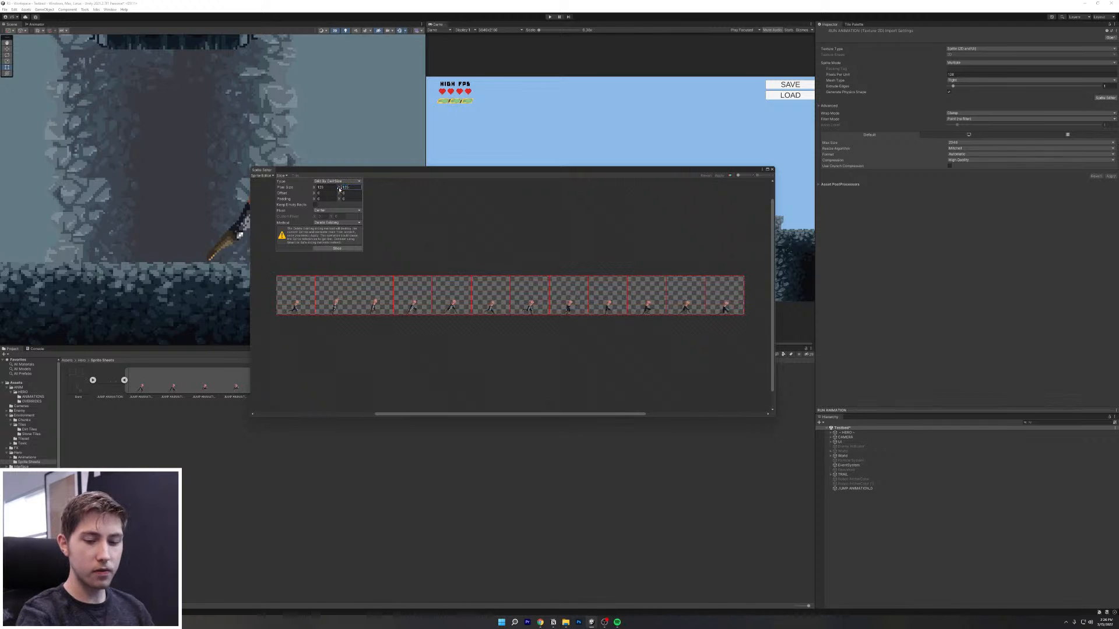
left_click(349, 248)
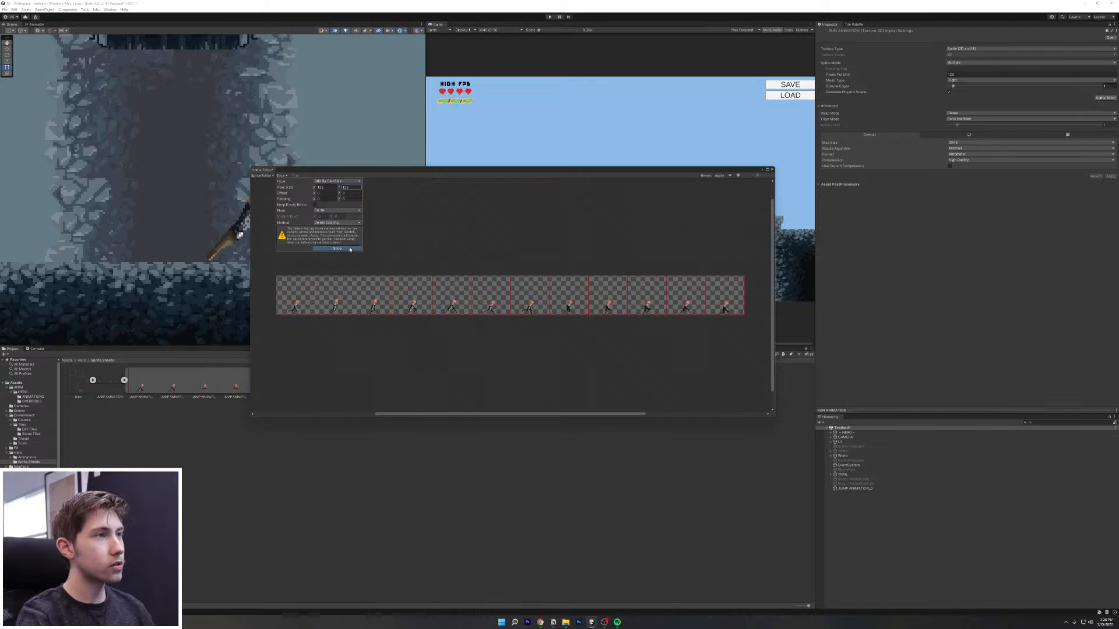
left_click(719, 176)
left_click(772, 168)
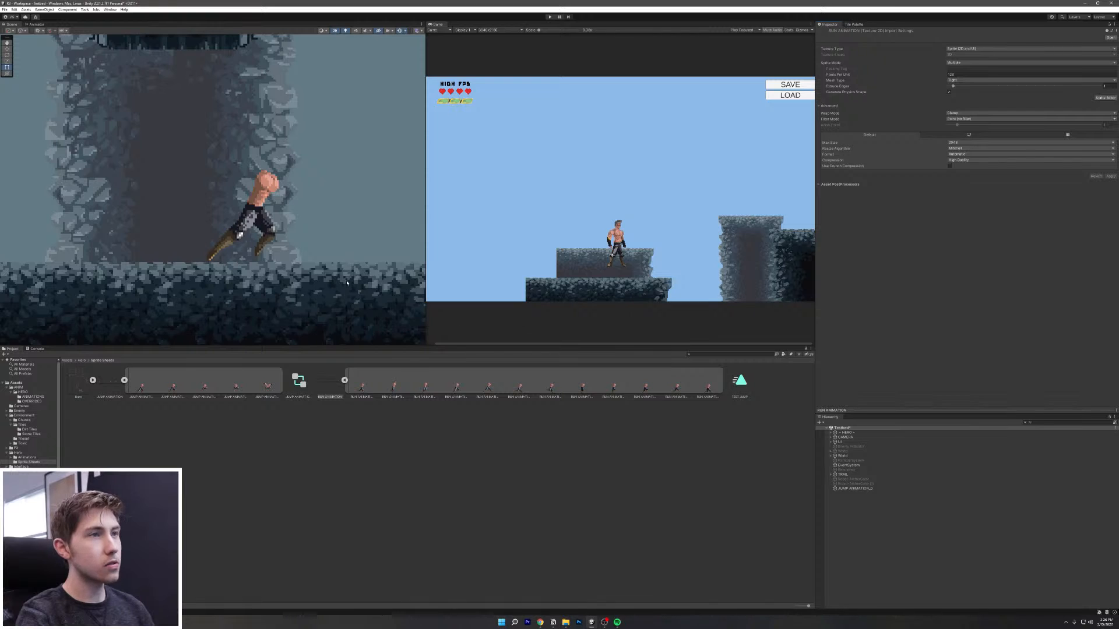
Step: Drag the 12 run frames into the scene, cancel the new-animation dialog, and reselect the RUN ANIMATION sheet
scroll(347, 282, "down", 6)
scroll(346, 283, "up", 2)
scroll(346, 284, "up", 3)
left_click(366, 388)
left_click(710, 387, "shift")
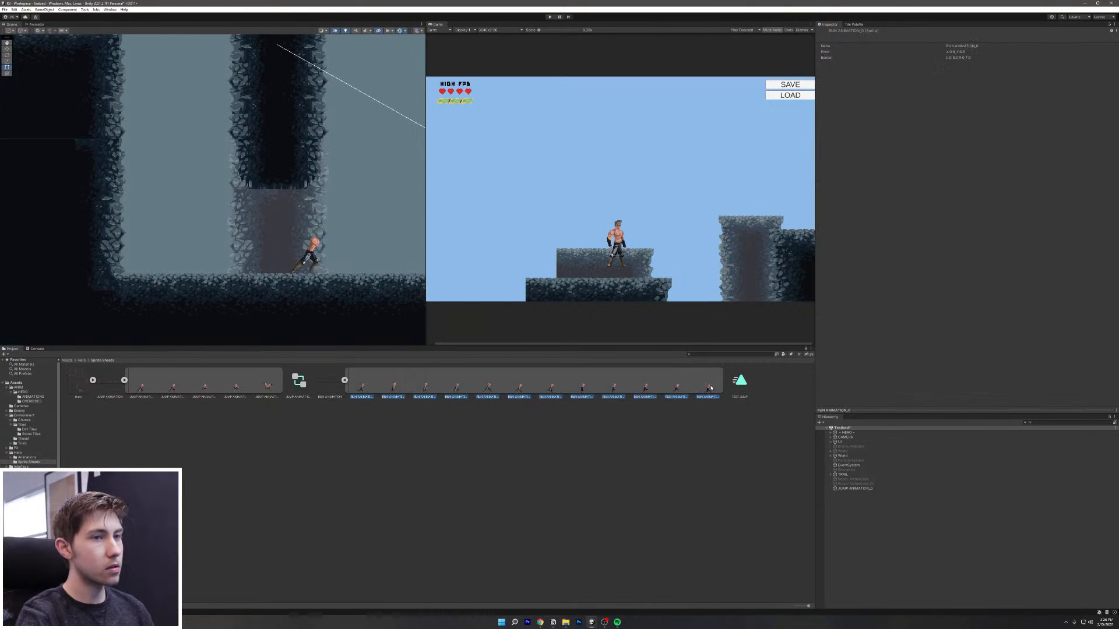
left_click_drag(358, 386, 453, 465)
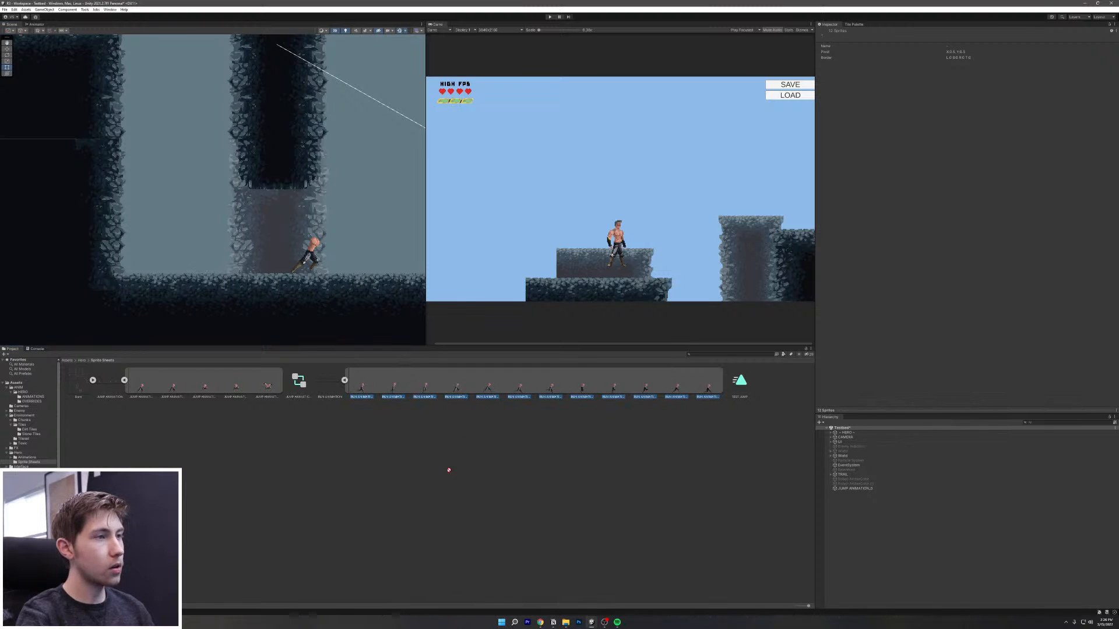
left_click_drag(372, 401, 186, 247)
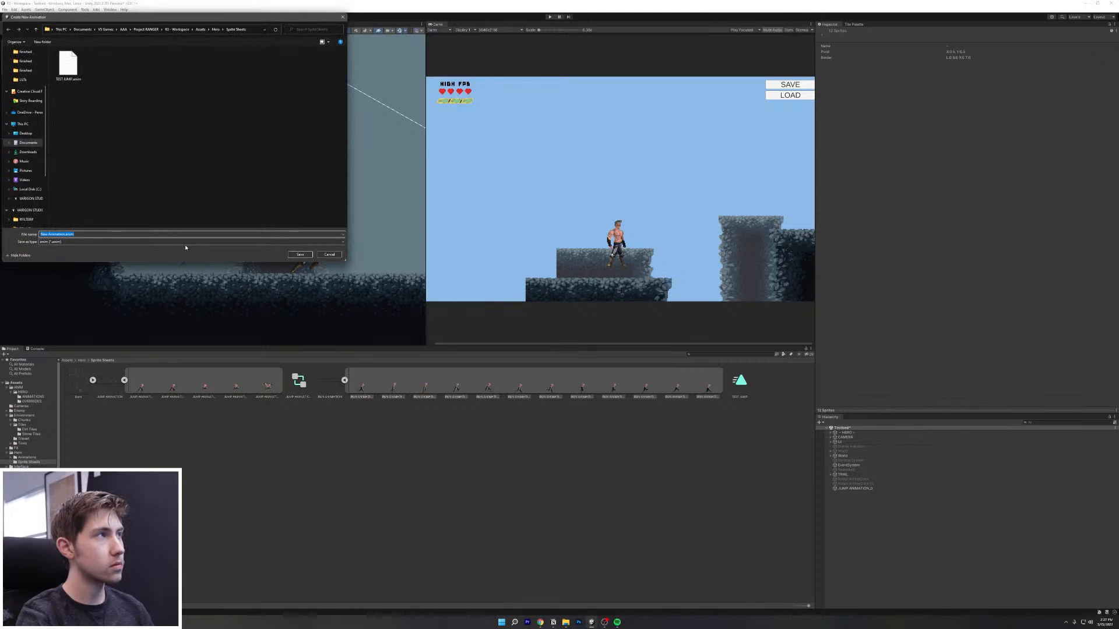
left_click(329, 255)
left_click(615, 395)
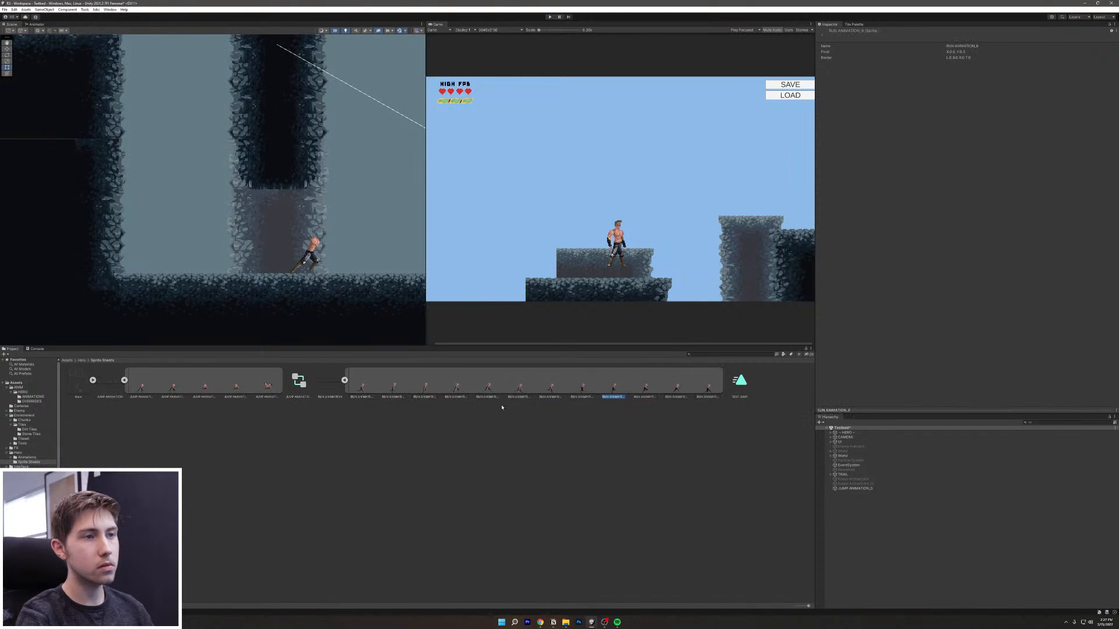
left_click(341, 390)
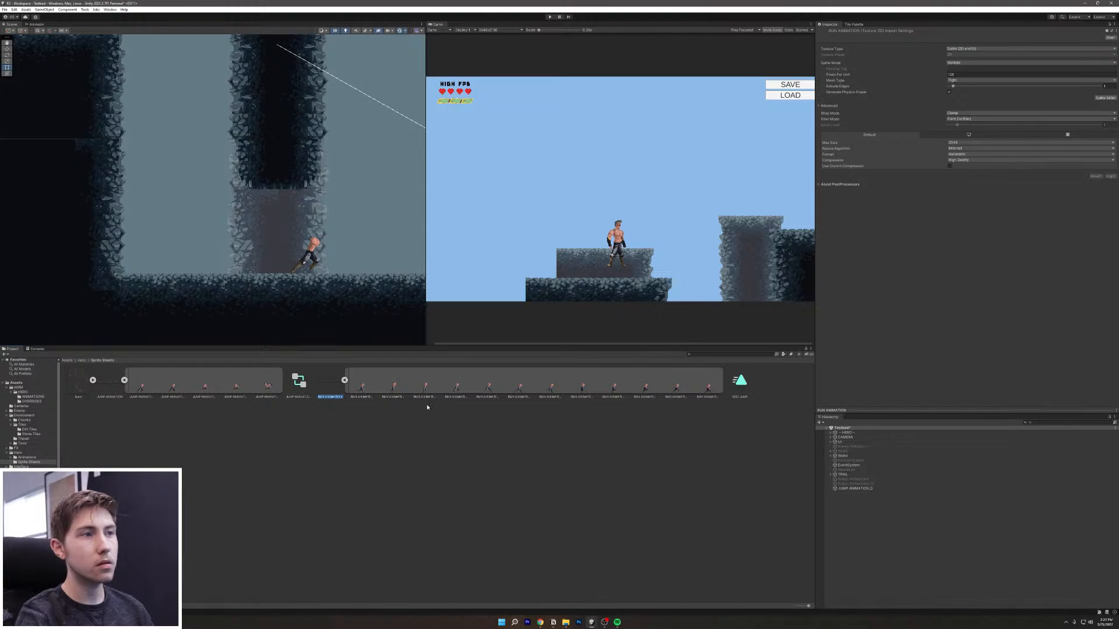
Step: Set the run sheet's Pixels Per Unit to 64
left_click(1031, 74)
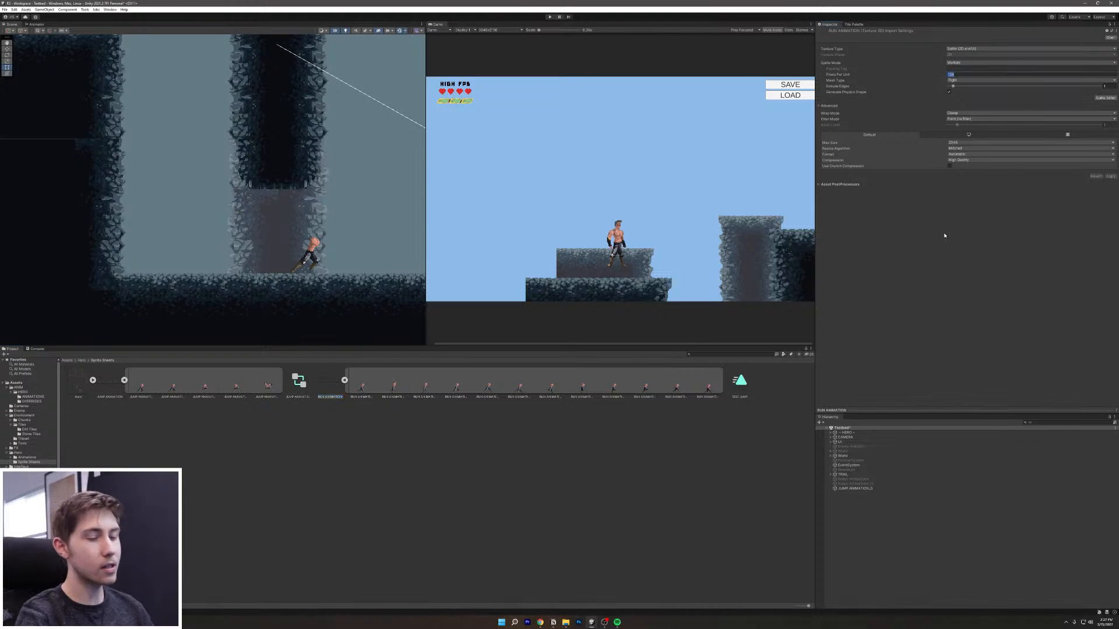
type("64")
key("Return")
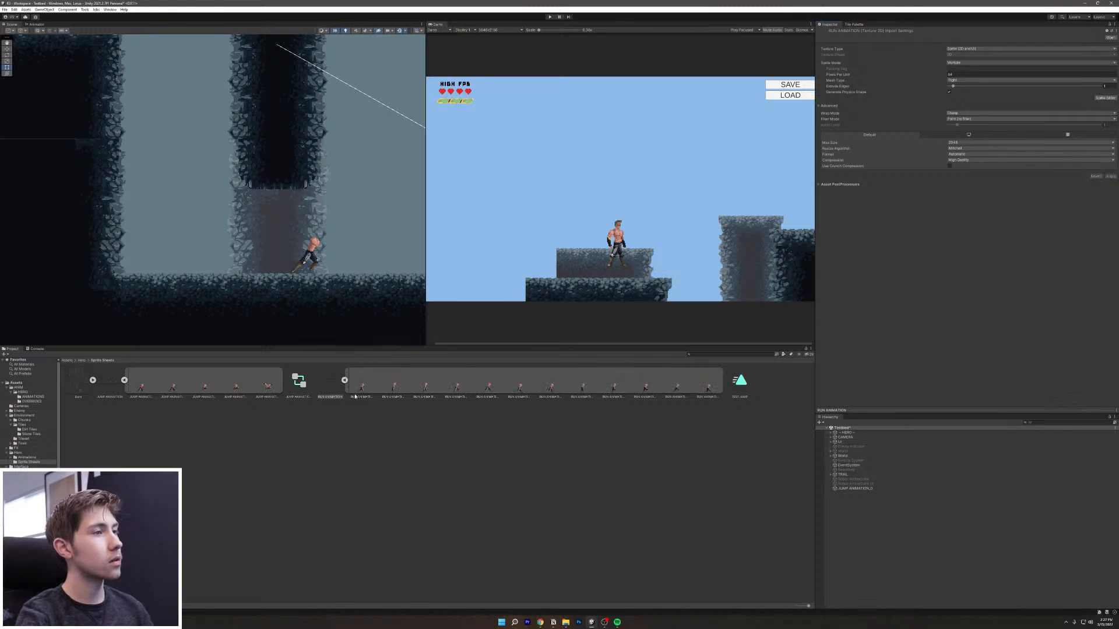
Step: Drag all 12 run frames into the scene and save the animation as TEST RUN
mouse_move(363, 390)
left_mouse_down()
mouse_move(390, 309)
mouse_move(365, 386)
left_mouse_up()
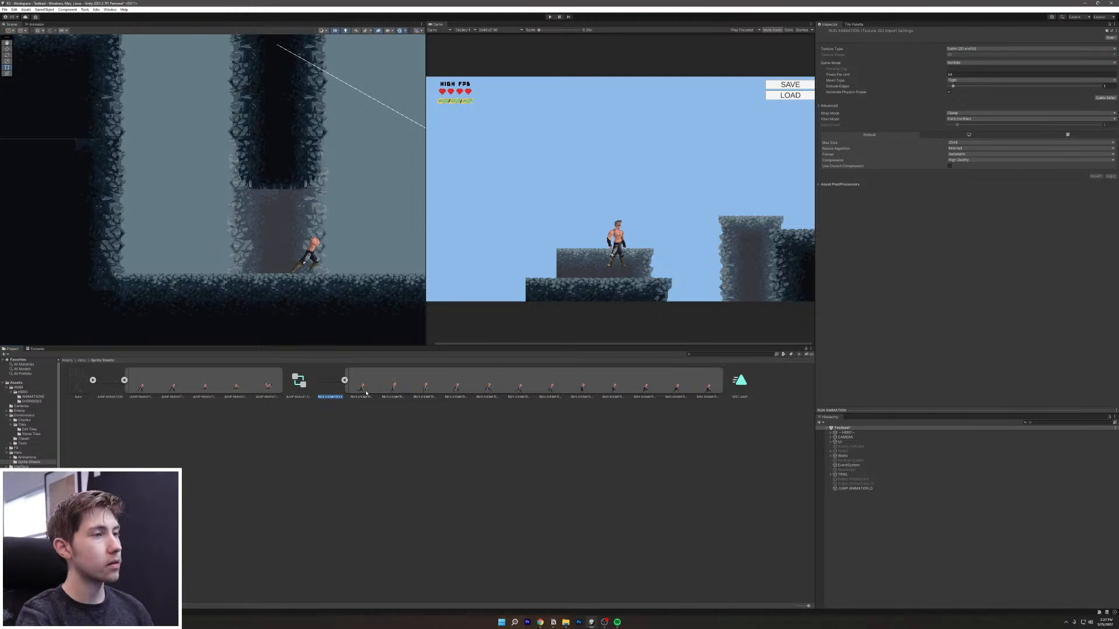
left_click(363, 392)
left_click(723, 395, "shift")
left_click_drag(359, 390, 252, 251)
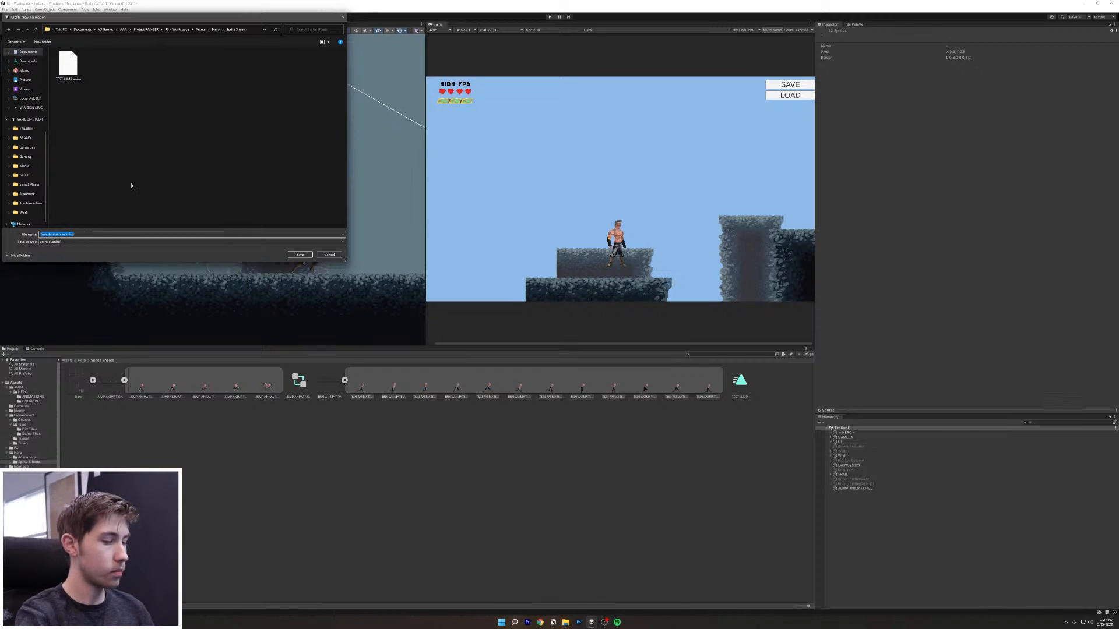
type("TEST R")
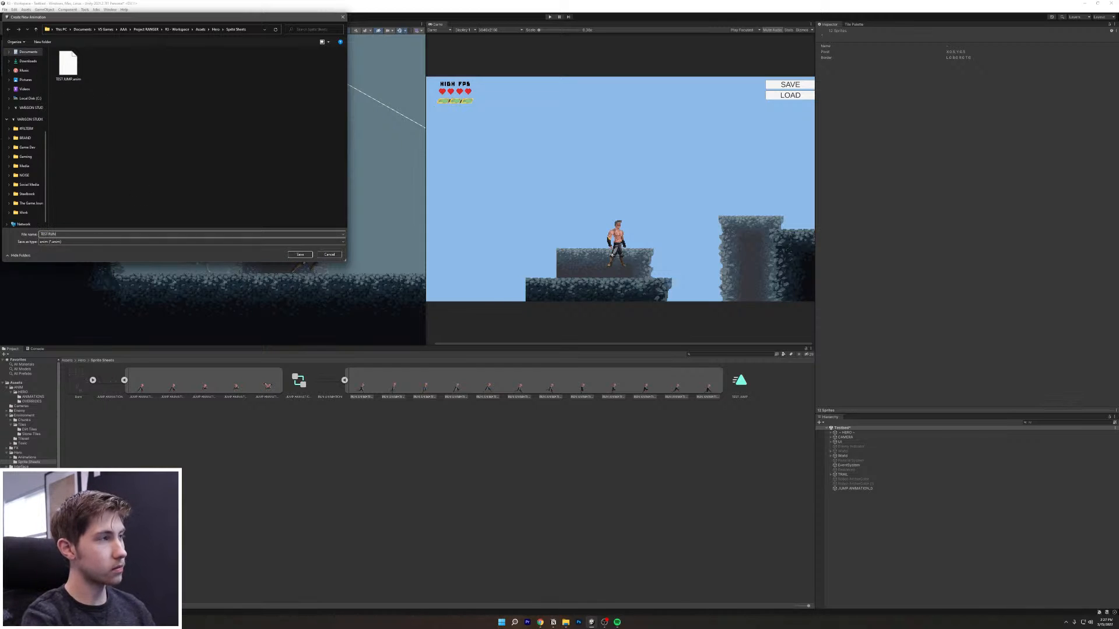
type("UN")
key("Return")
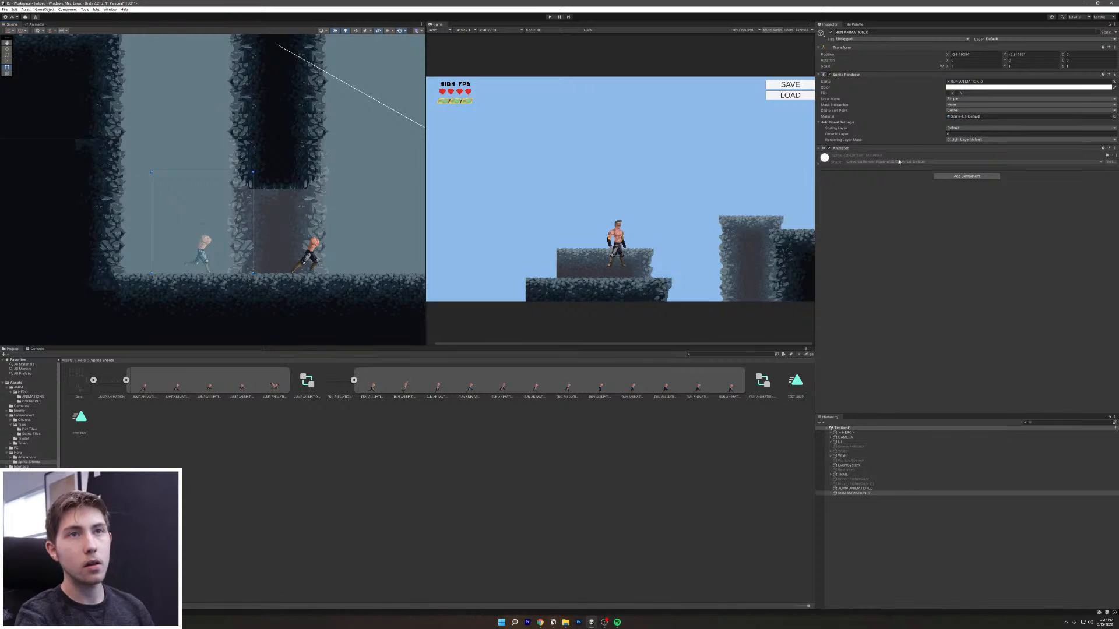
Step: Put the run sprite on the Level 0 sorting layer and start Play mode
left_click(972, 128)
left_click(974, 199)
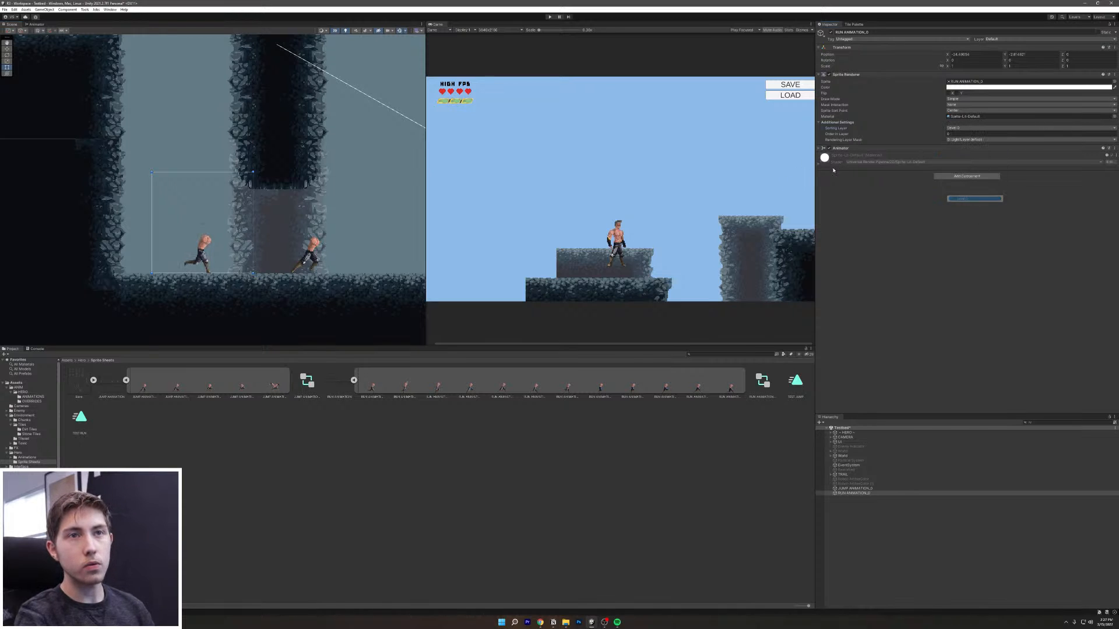
left_click(550, 16)
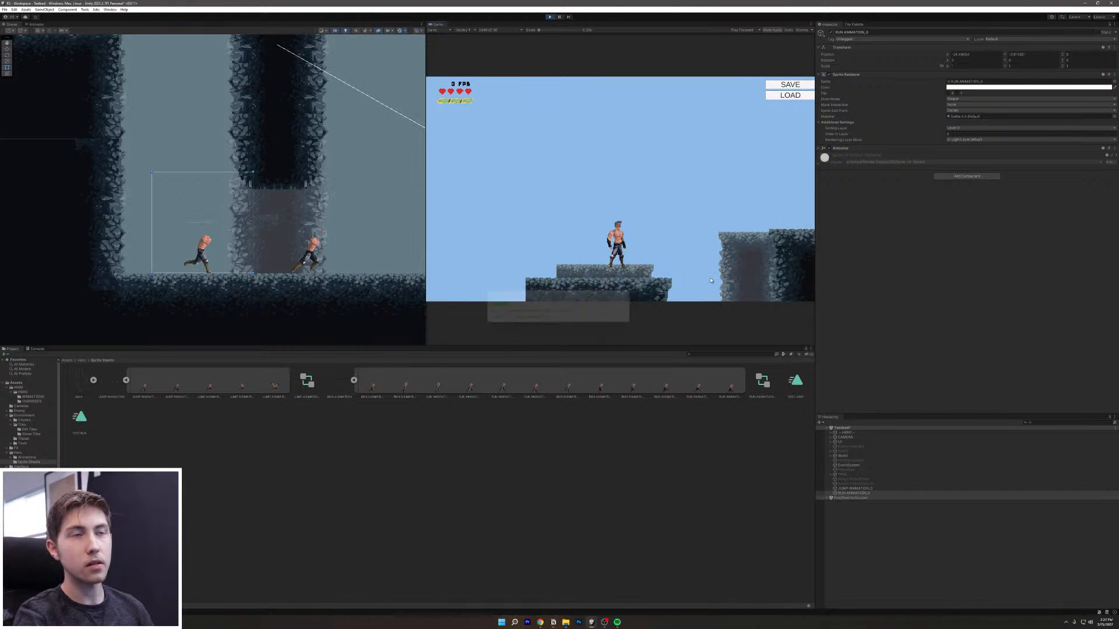
Step: Run the hero left and right in Play mode, then maximize the Game view
key("a")
key("d")
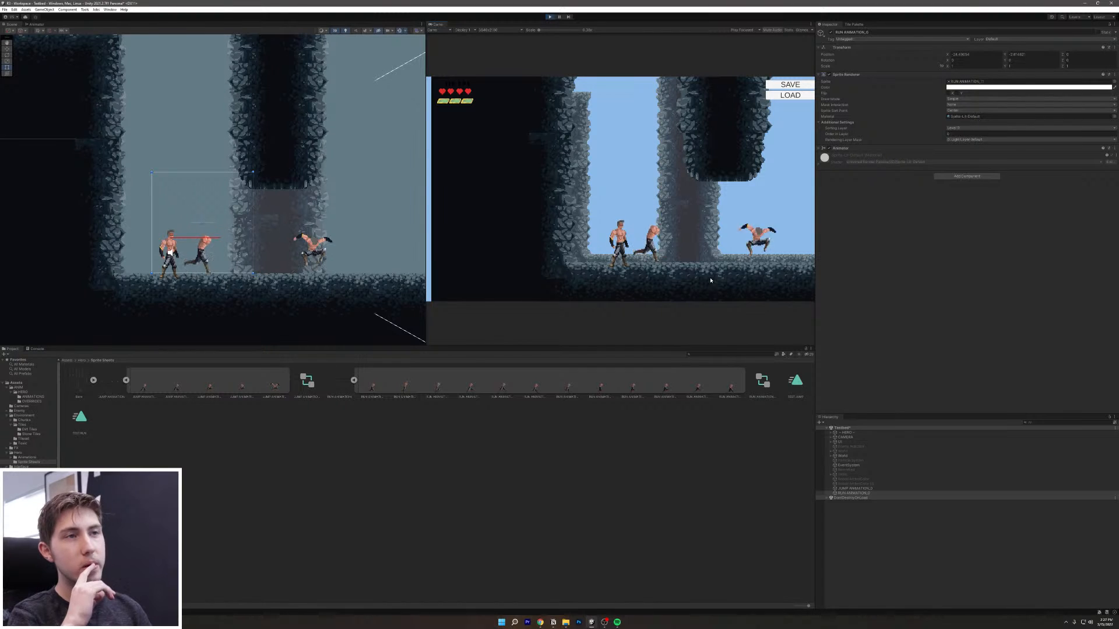
key("d")
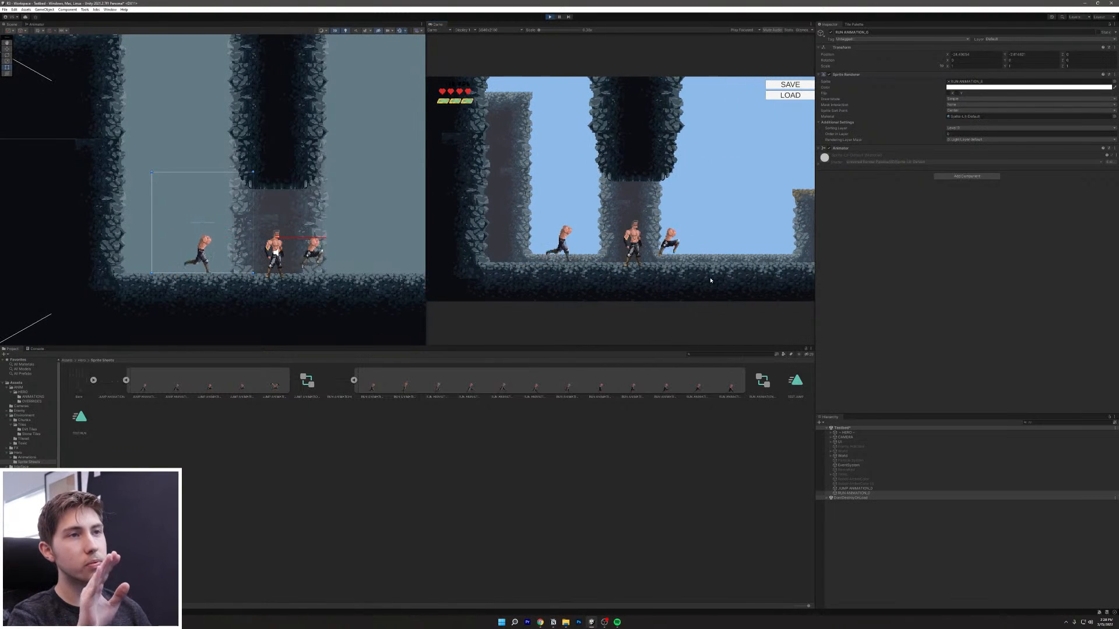
left_click(811, 24)
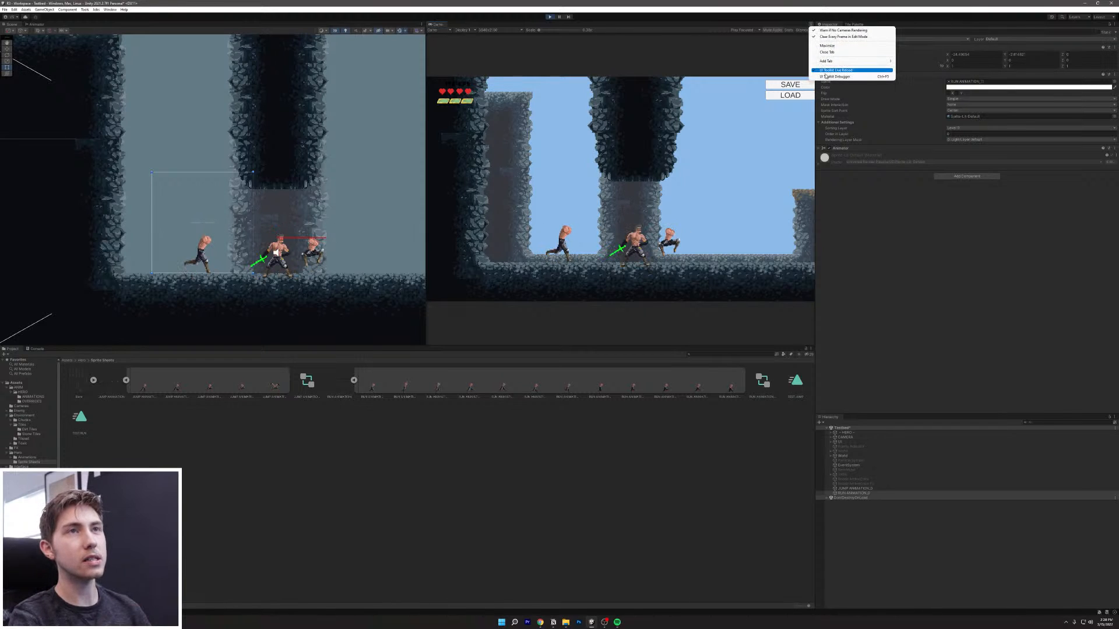
left_click(857, 46)
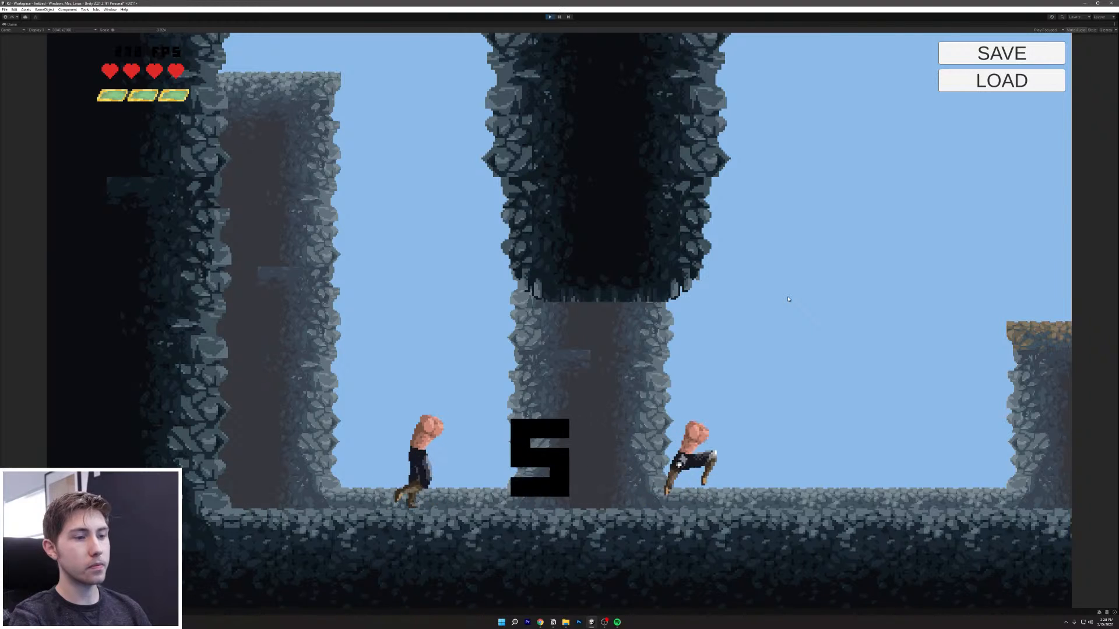
Step: Keep running the hero left and right in the maximized Game view, zooming in and out
key("d")
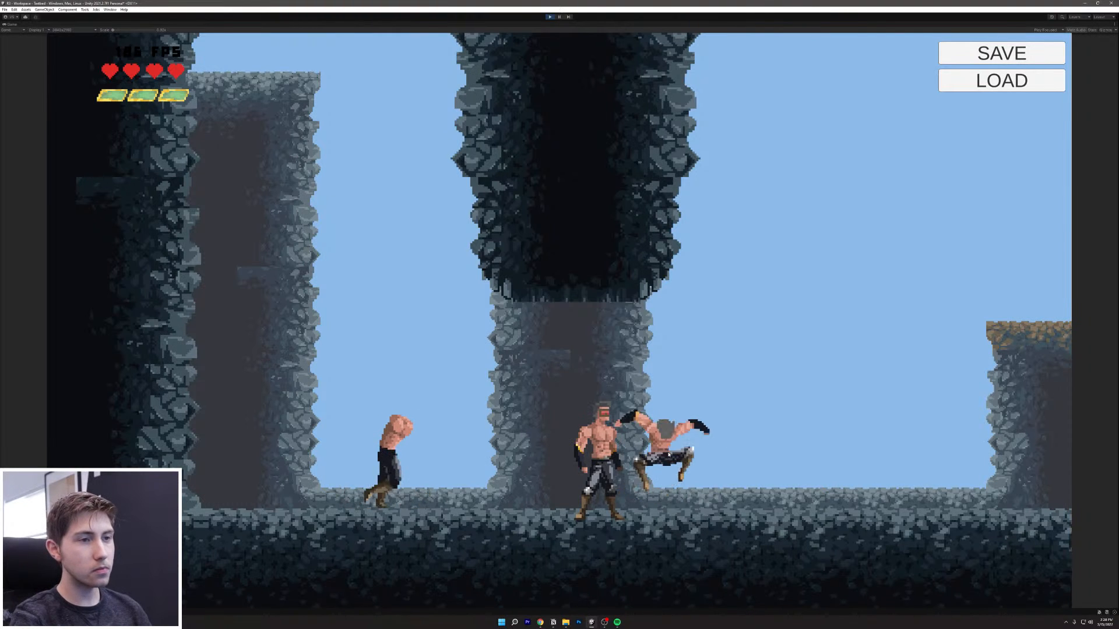
scroll(604, 329, "up", 5)
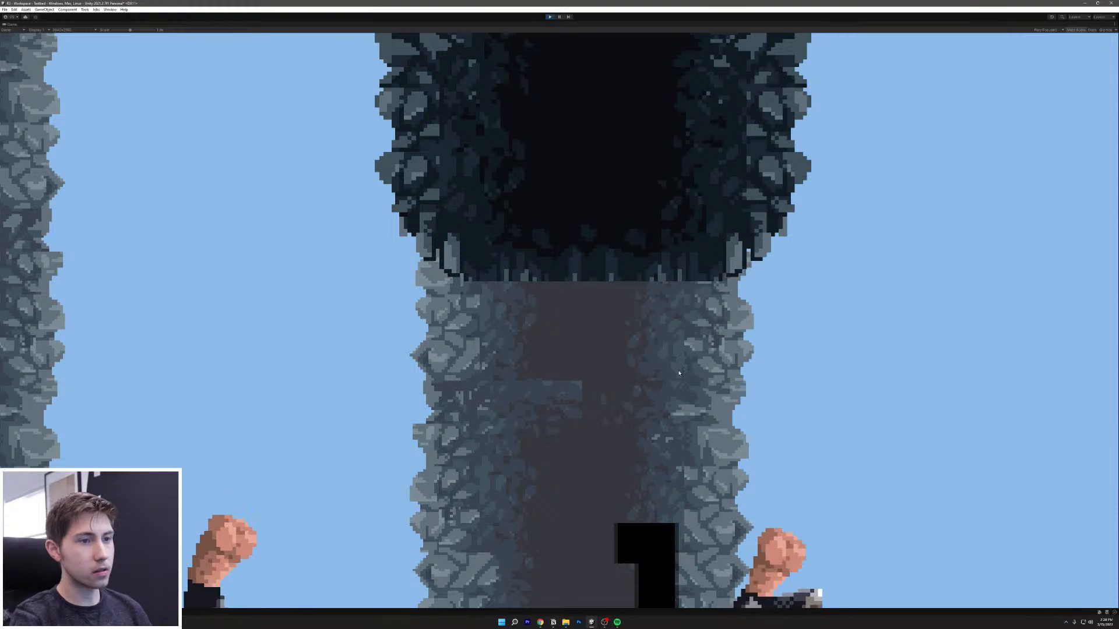
scroll(609, 383, "down", 5)
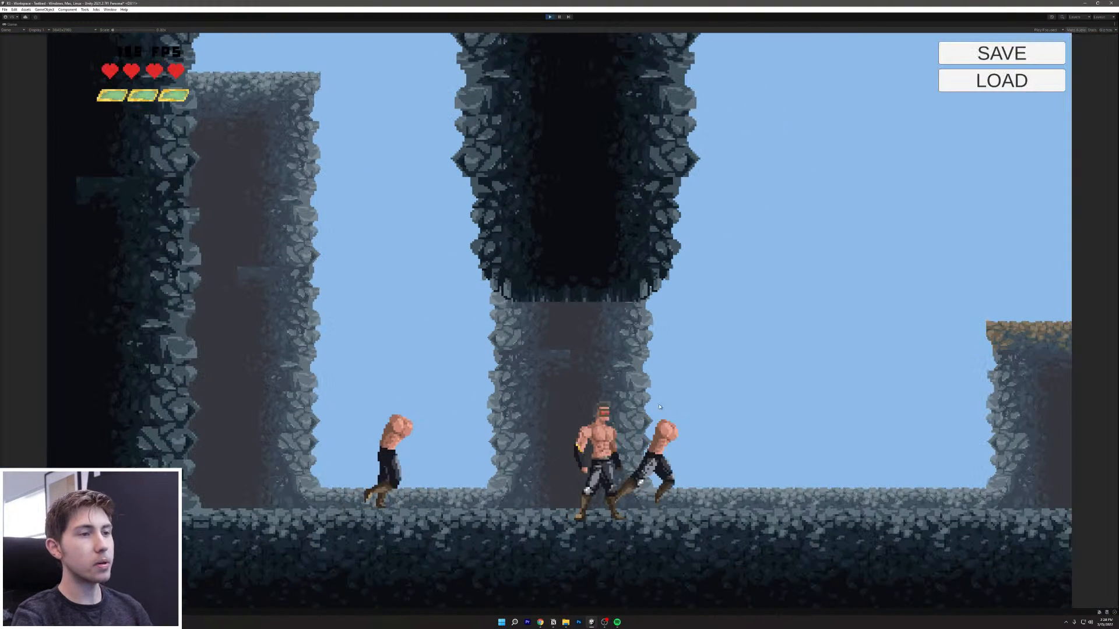
key("a")
key("d")
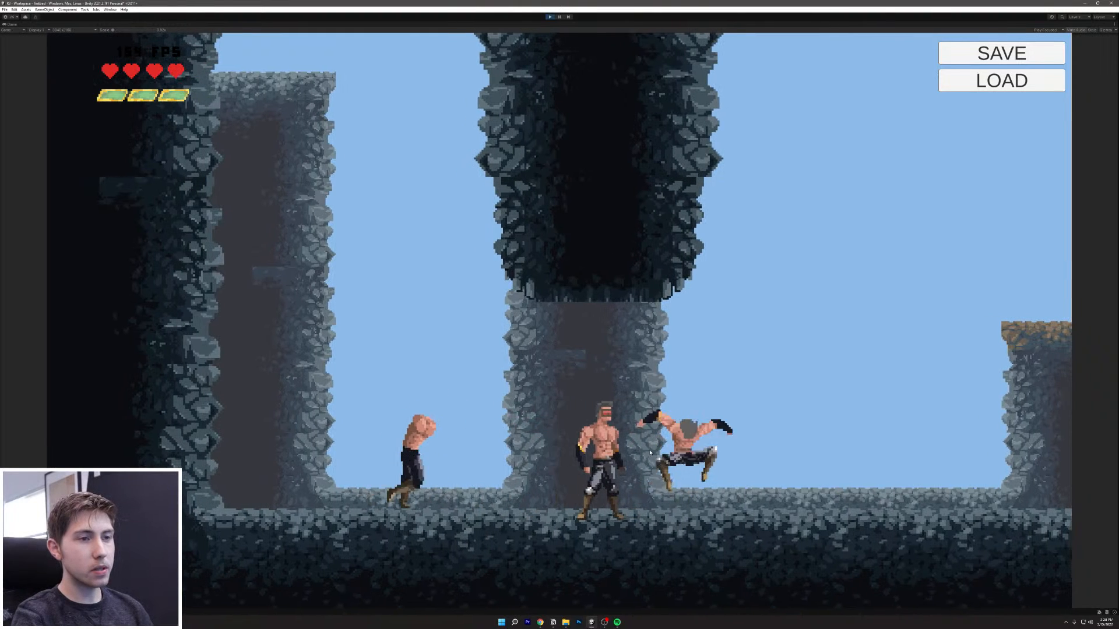
key("a")
key("a")
key("d")
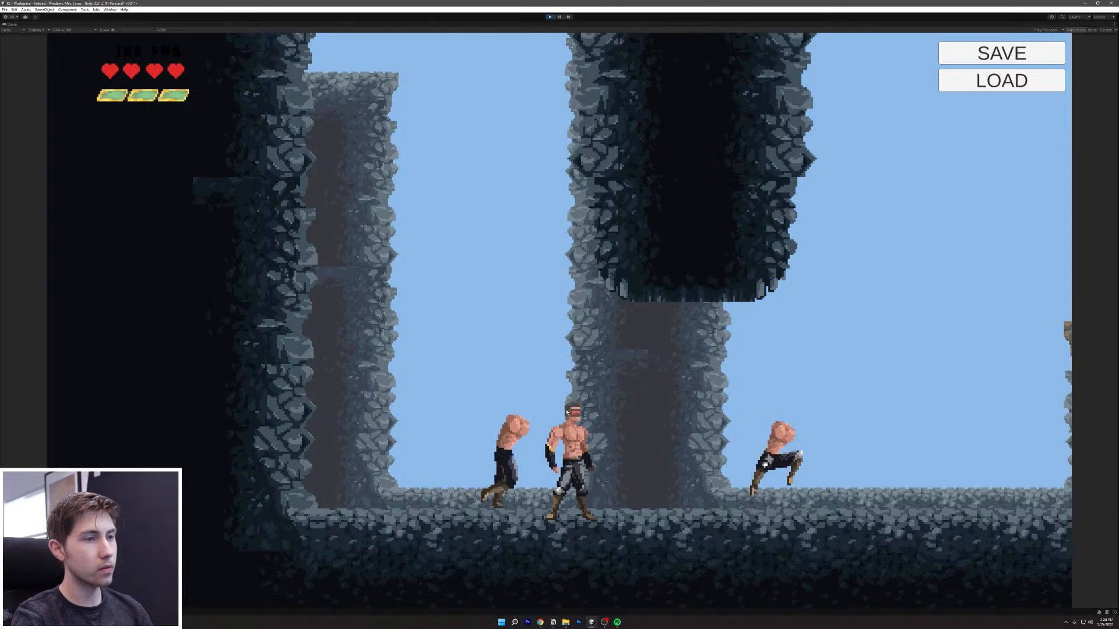
key("d")
key("a")
key("d")
key("a")
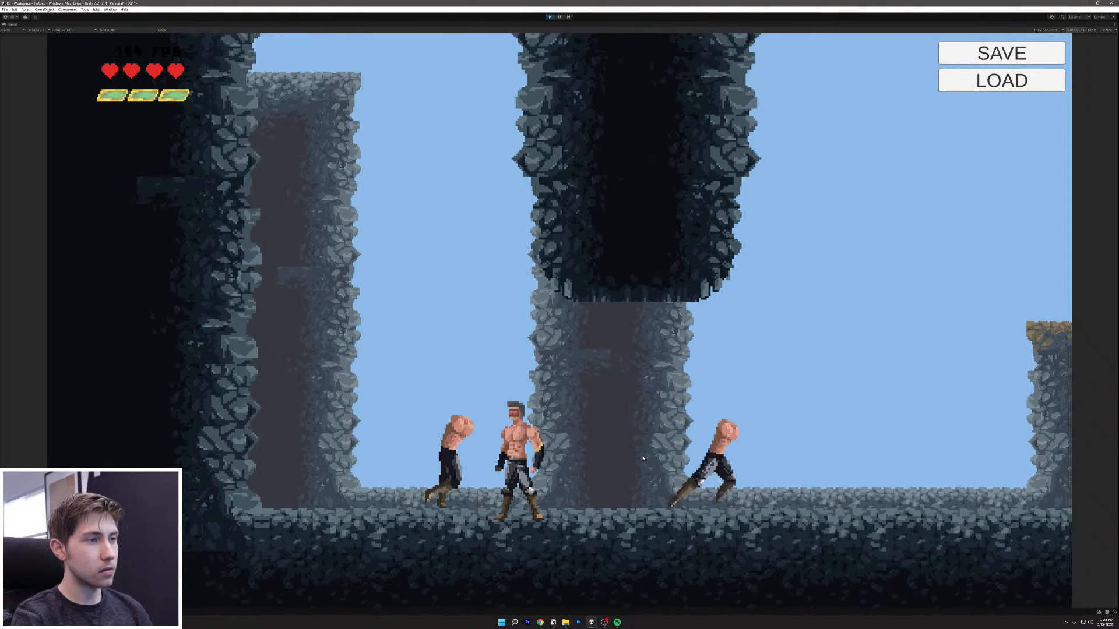
key("d")
key("a")
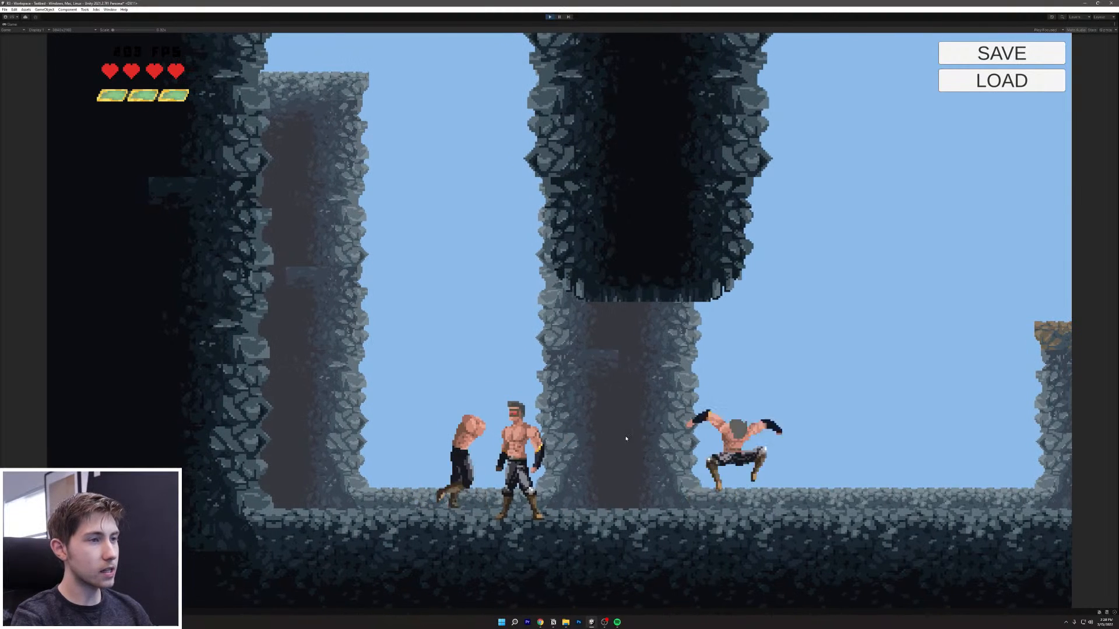
key("d")
key("a")
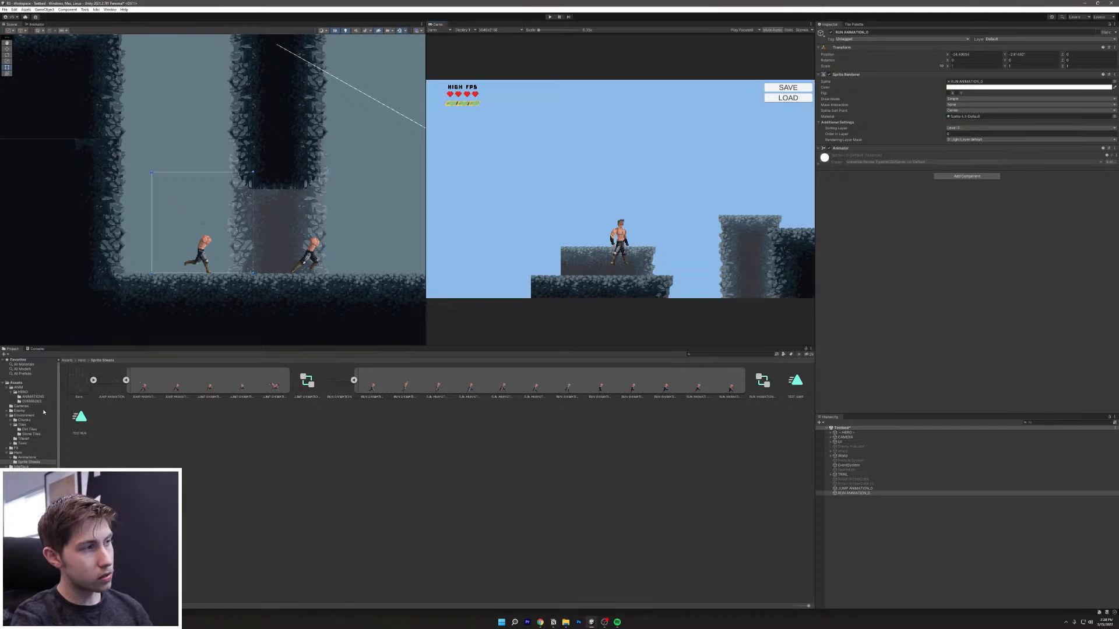
Step: Open the HERO's Animator Controller state graph and bring all its states into view
left_click(846, 432)
scroll(910, 343, "down", 10)
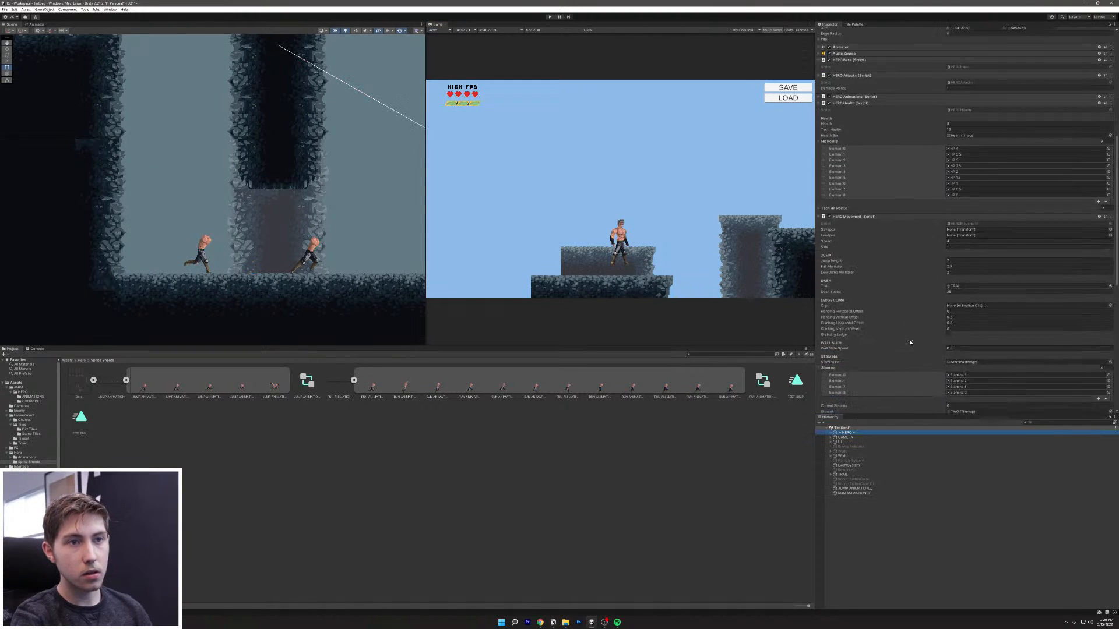
scroll(910, 342, "up", 8)
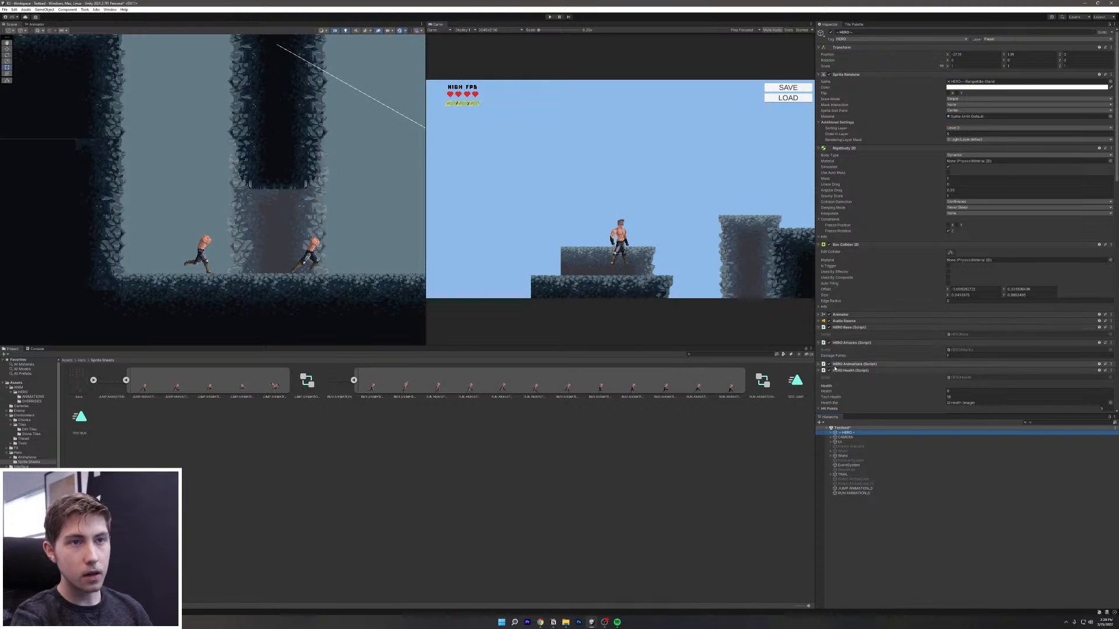
left_click(867, 314)
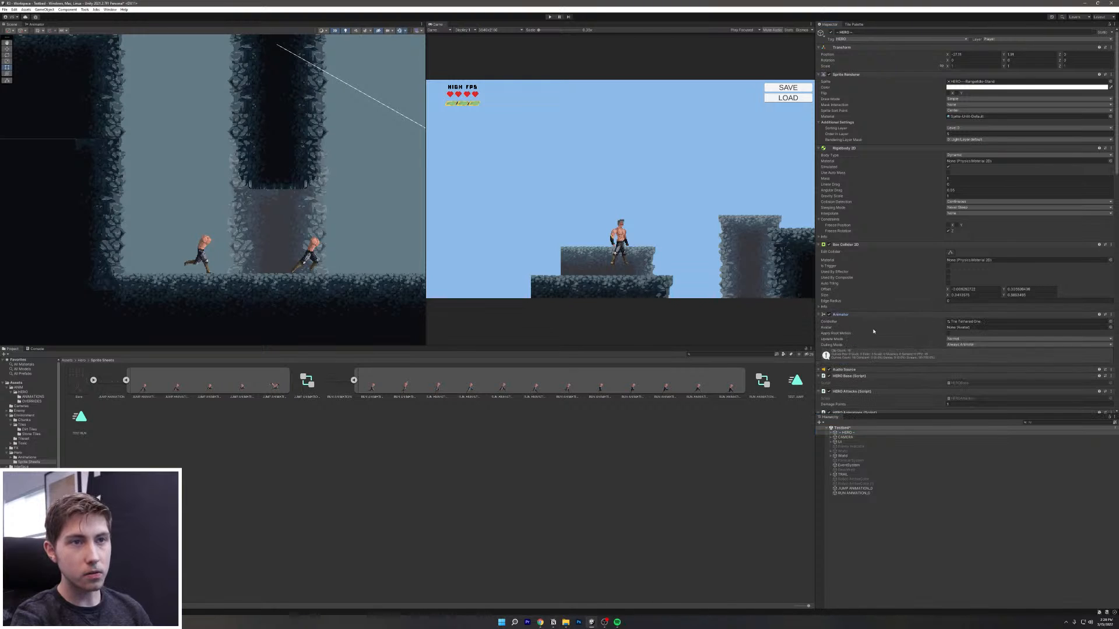
double_click(956, 321)
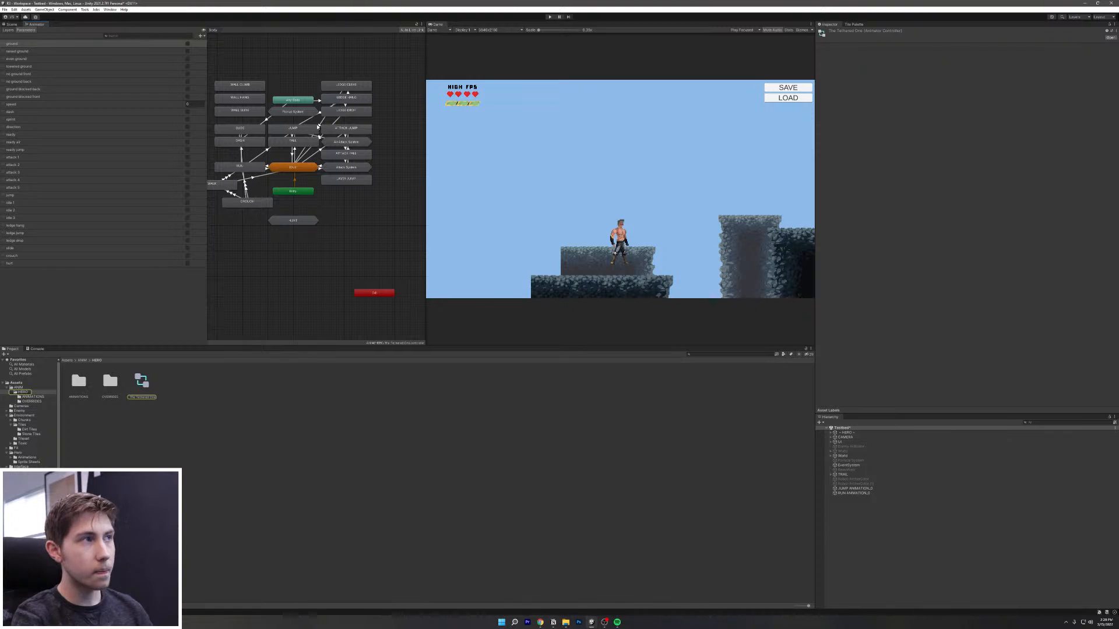
left_click_drag(426, 207, 596, 246)
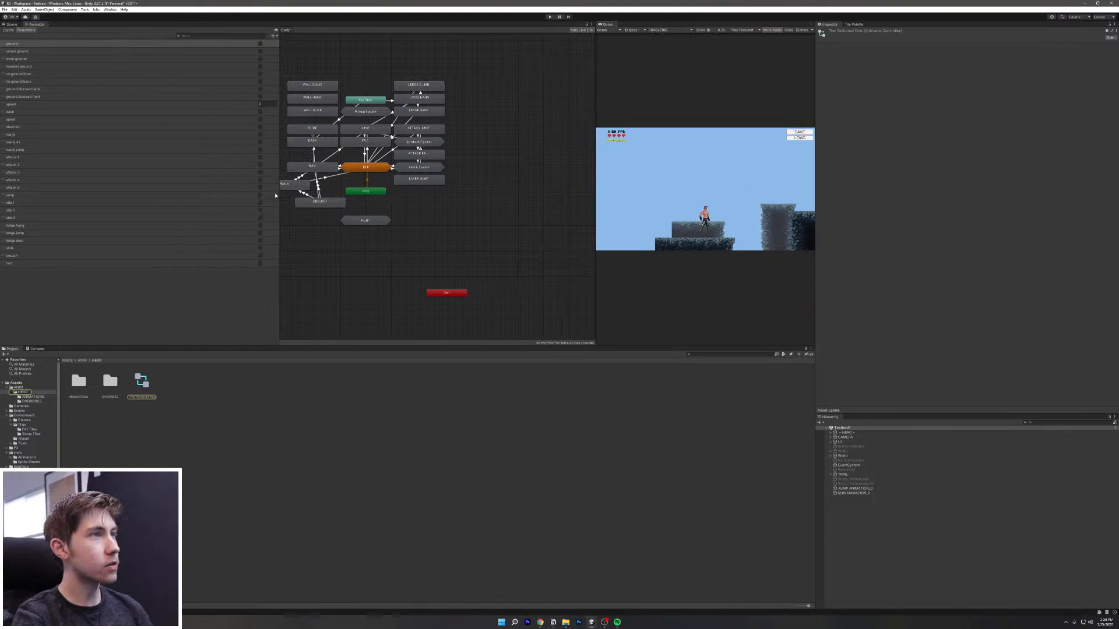
scroll(285, 165, "up", 3)
middle_click_drag(326, 178, 358, 237)
scroll(359, 237, "down", 1)
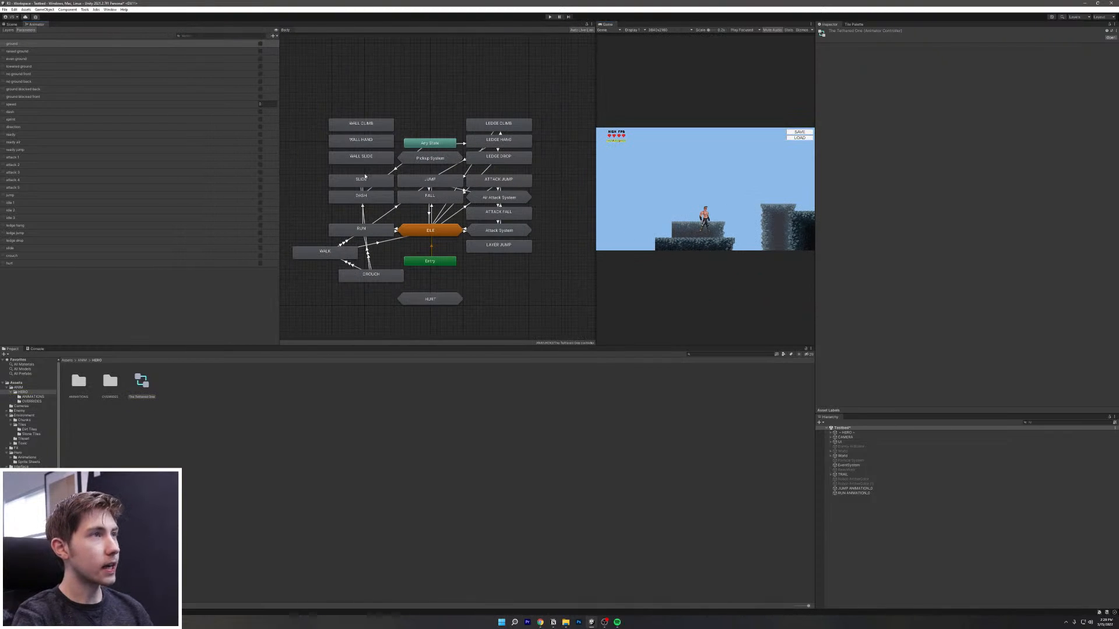
scroll(396, 197, "up", 1)
Step: Assign TEST JUMP to the JUMP state and TEST RUN to the RUN state, then start Play mode
left_click(468, 183)
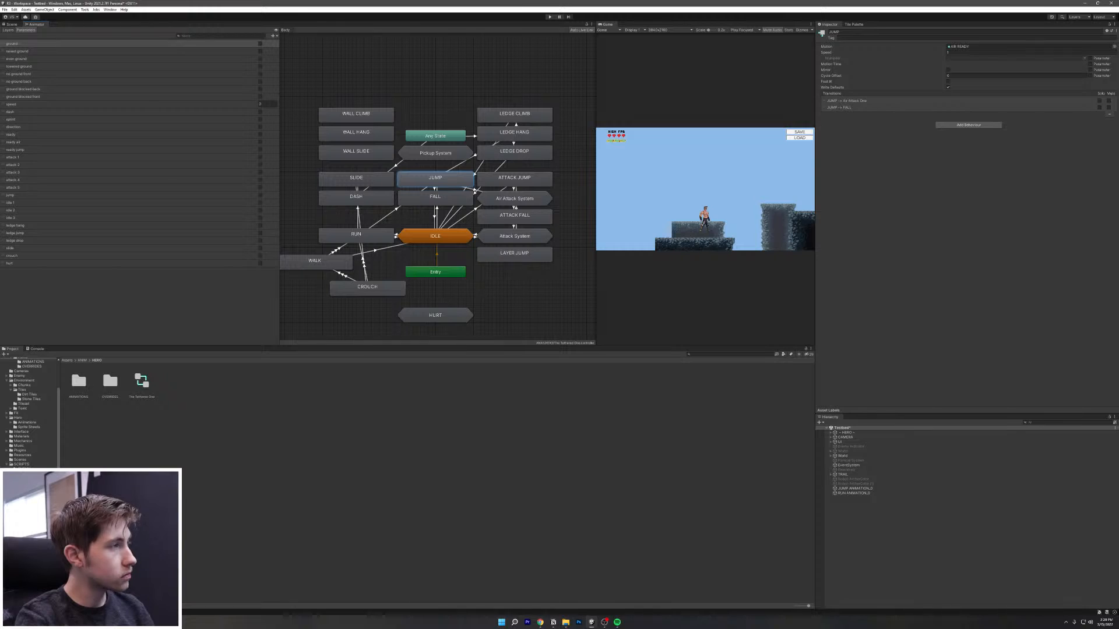
scroll(29, 413, "up", 2)
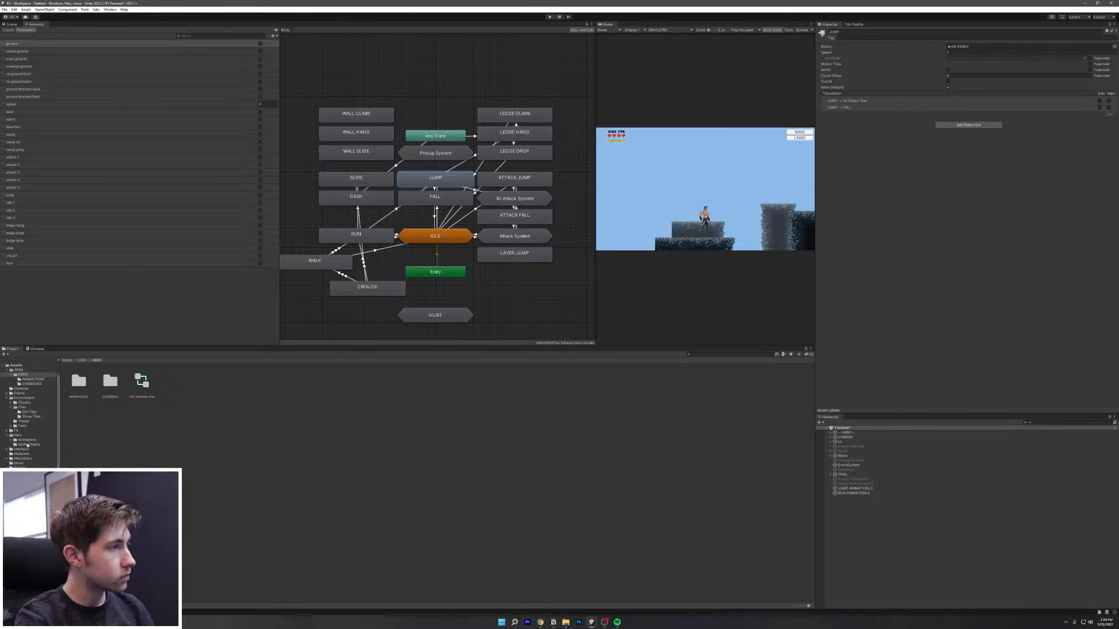
left_click(28, 445)
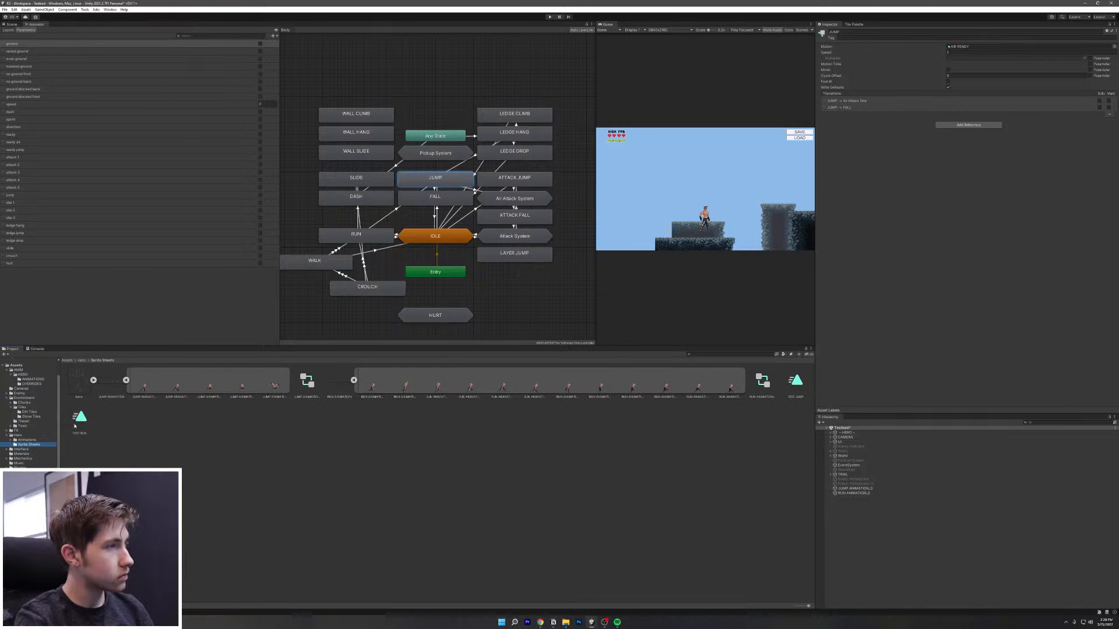
left_click(796, 385)
left_click_drag(953, 59, 979, 46)
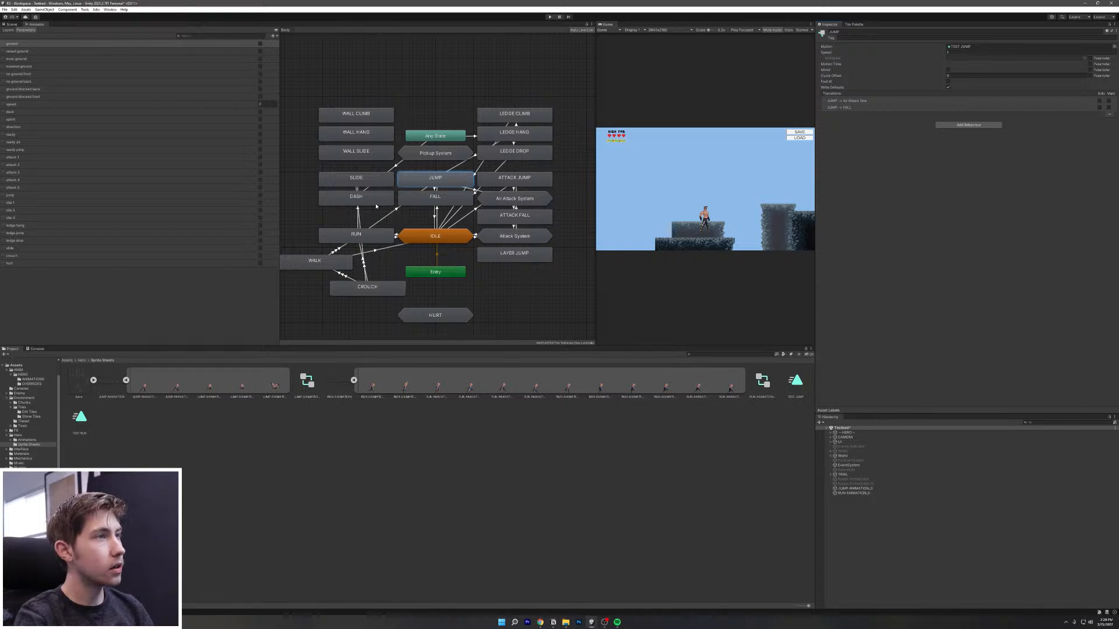
left_click(367, 237)
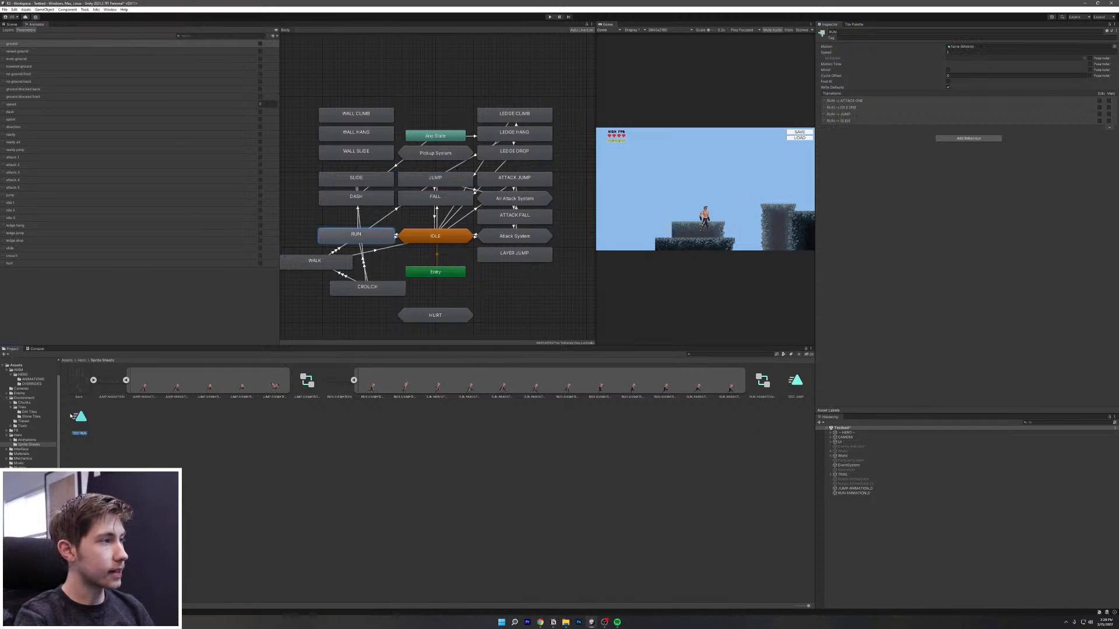
left_click_drag(1020, 37, 990, 47)
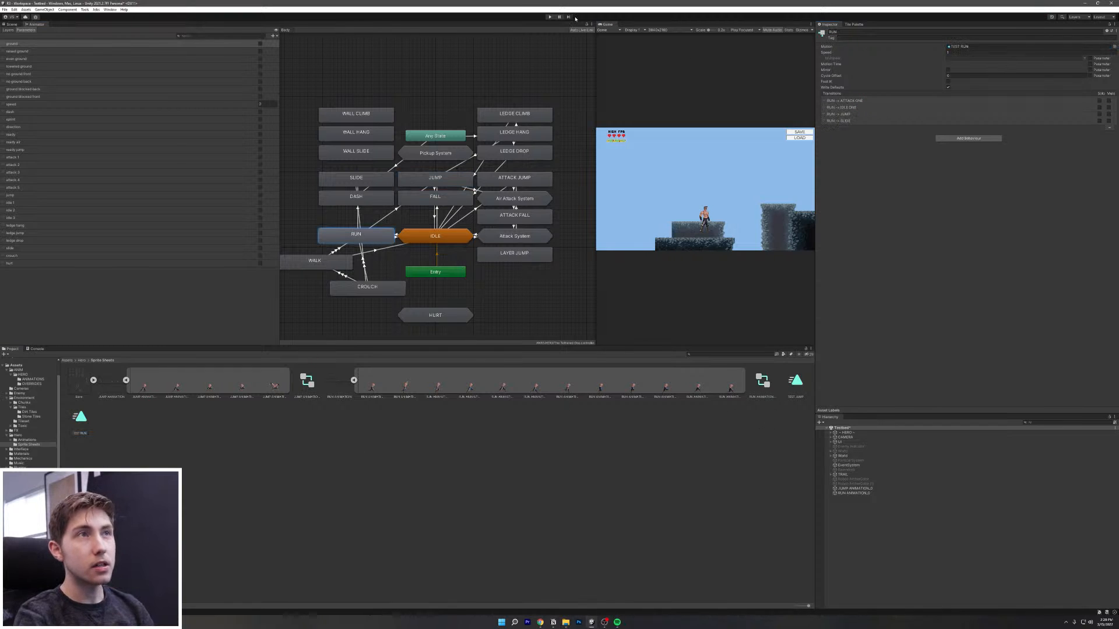
key("ctrl+p")
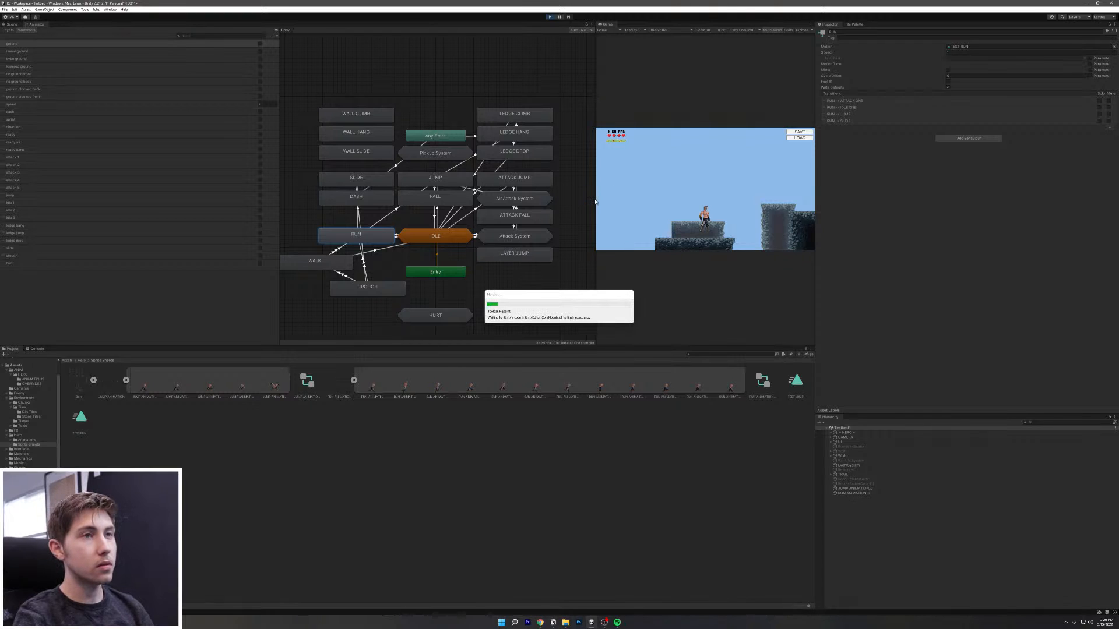
Step: Maximize the game view and run the hero left and right with a few jumps
left_click(811, 24)
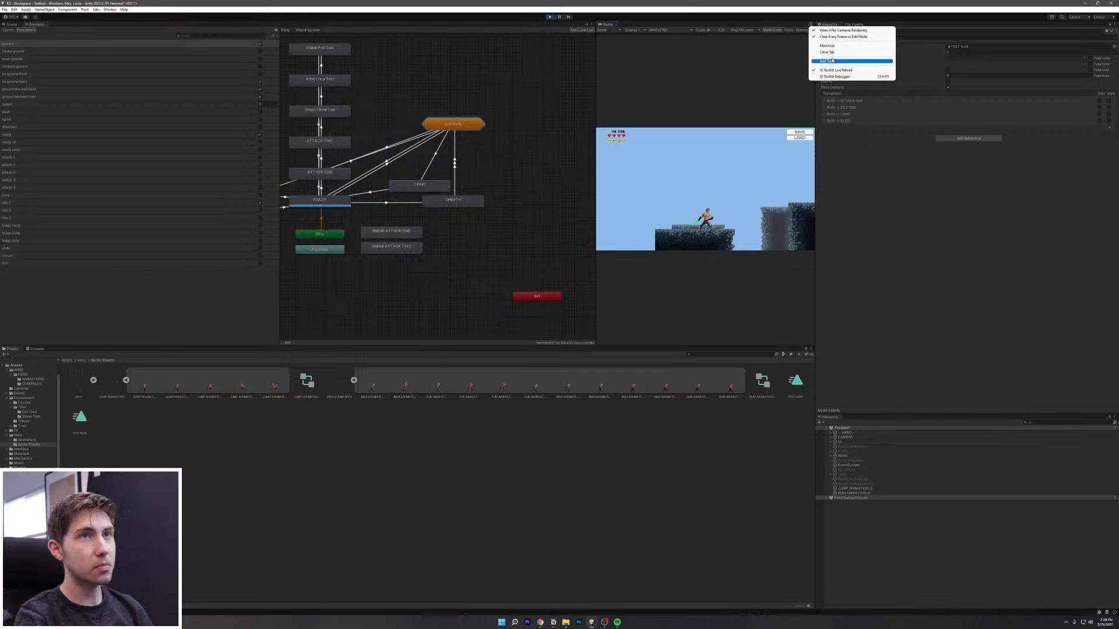
left_click(827, 46)
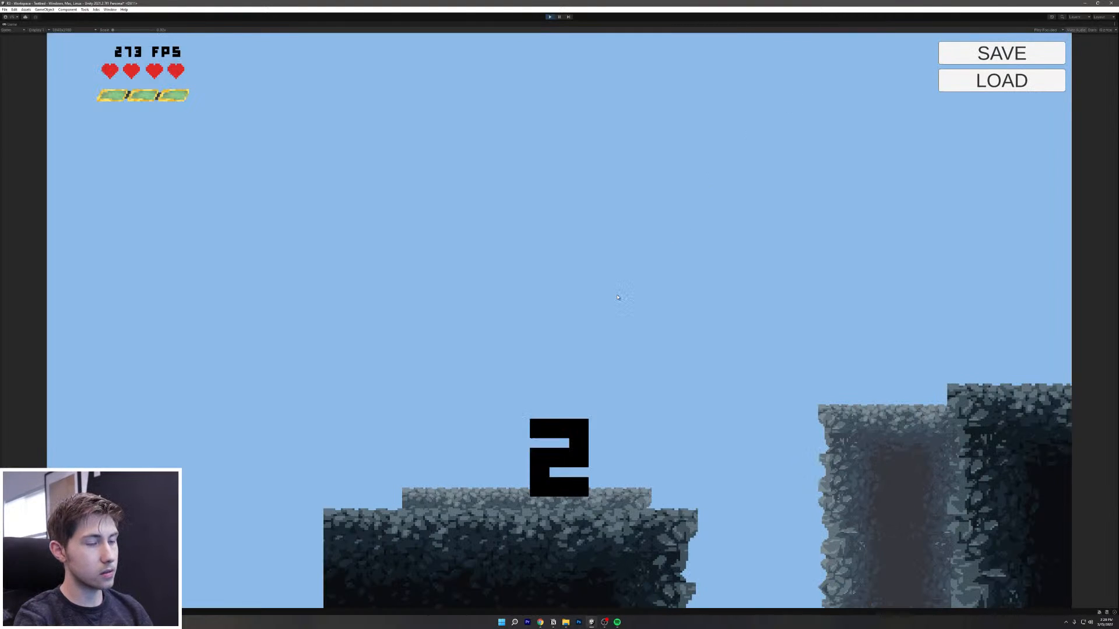
key("d")
key("a")
key("d")
key("a")
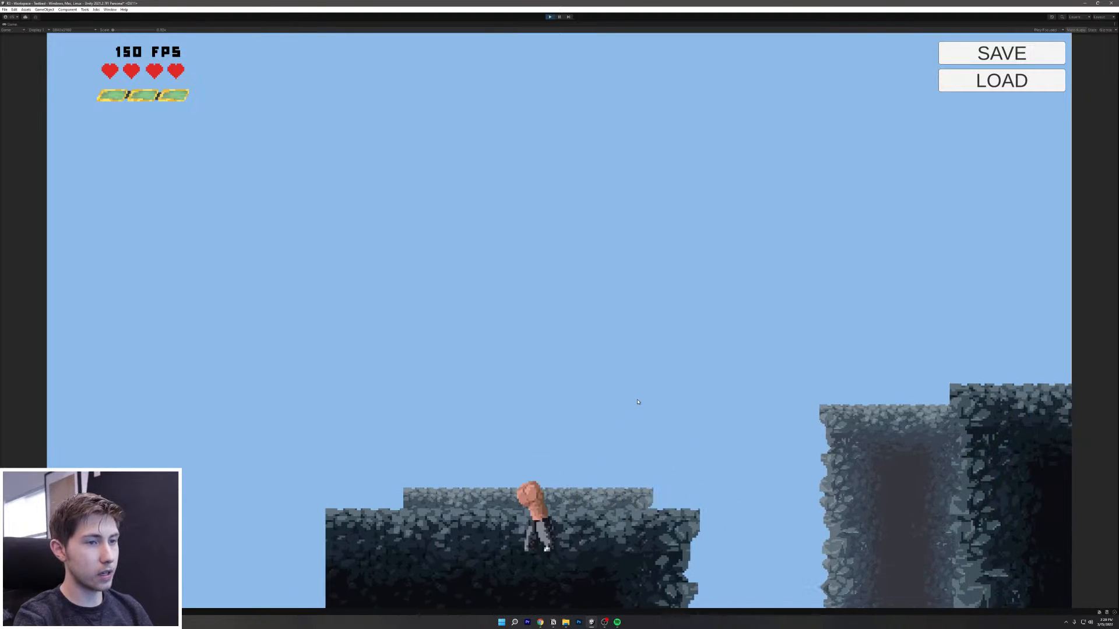
key("space")
key("d")
key("space")
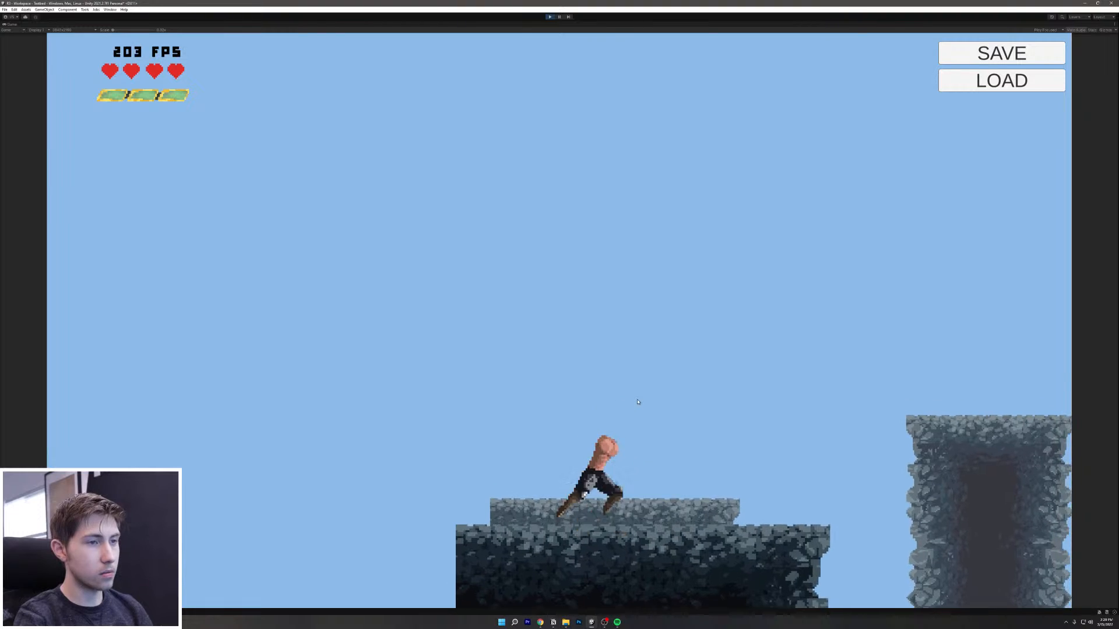
key("space")
Step: Run the hero back and forth, jumping onto the pillar, the right platform and out of the pit
key("space")
key("space")
key("d")
key("space")
key("space")
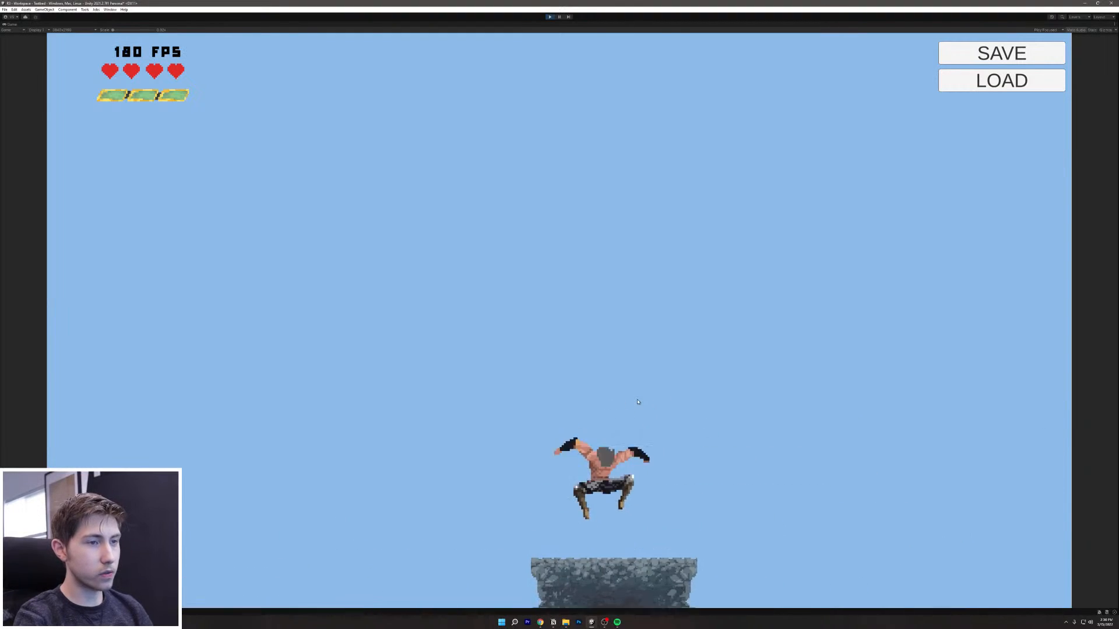
key("d")
key("a")
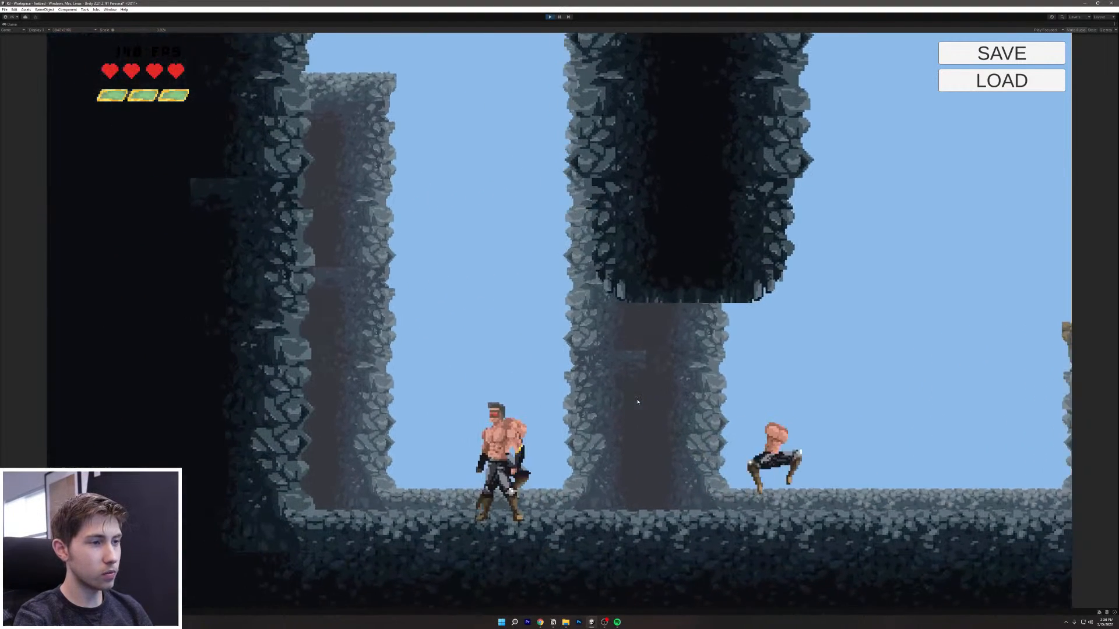
key("d")
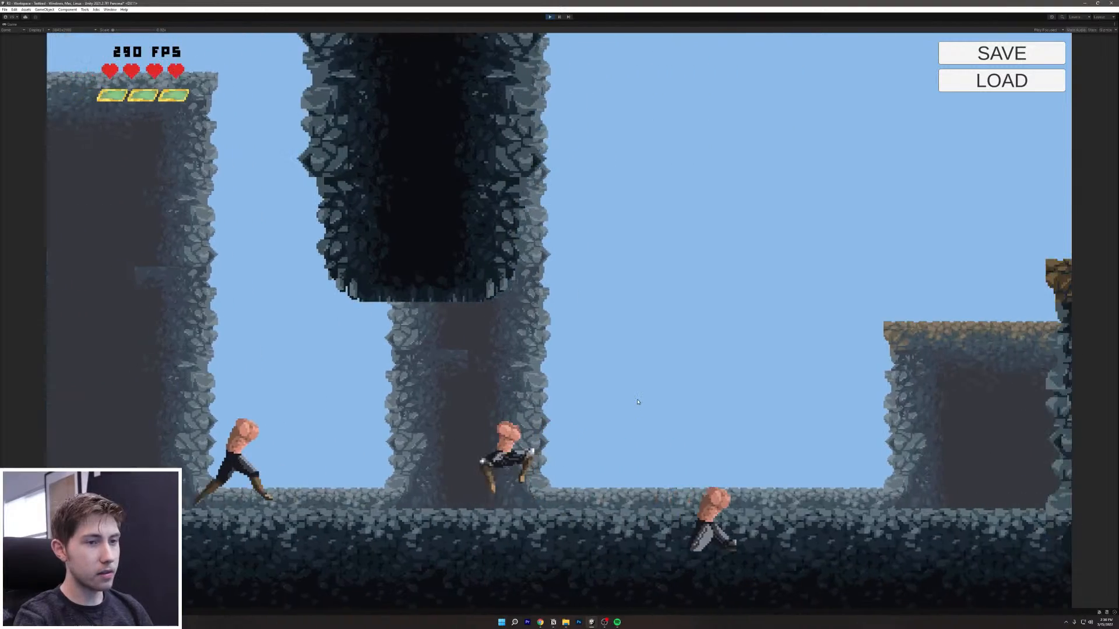
key("a")
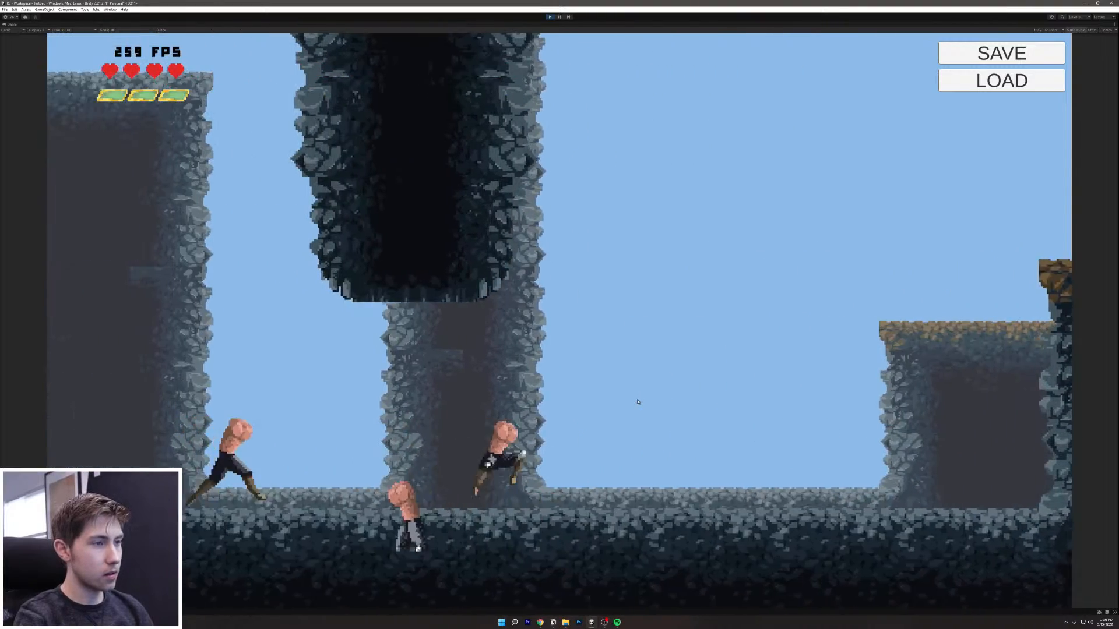
key("d")
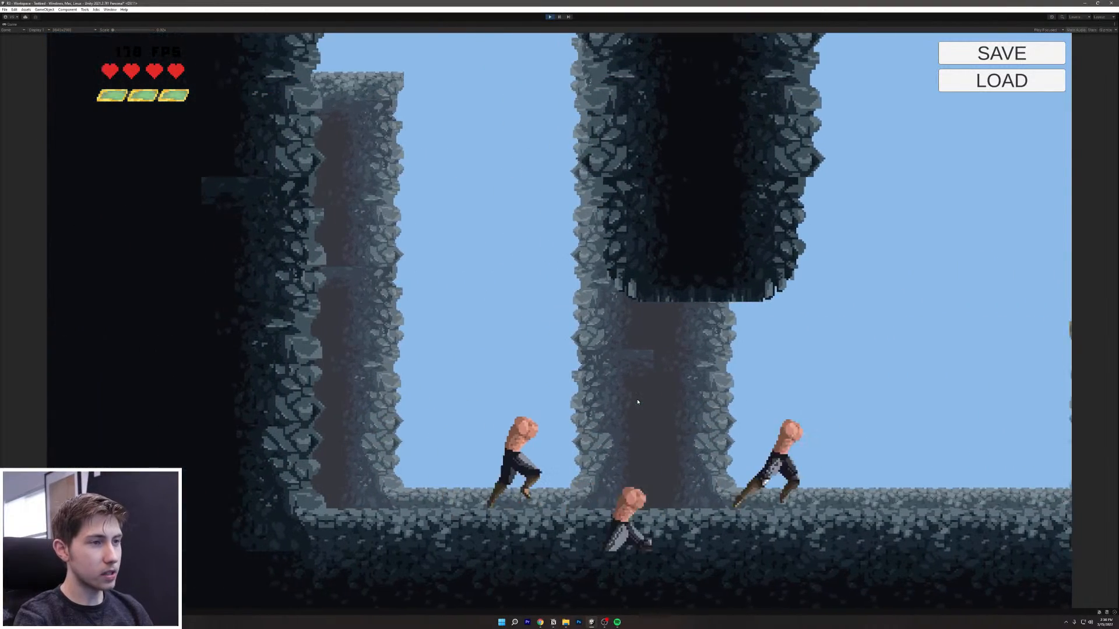
key("a")
key("d")
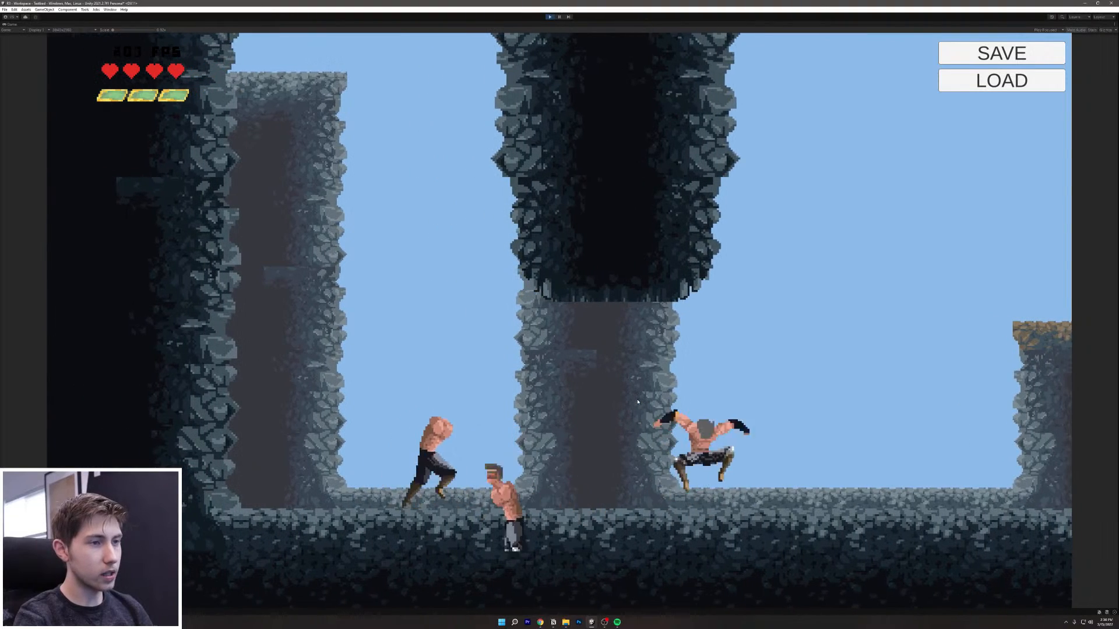
key("a")
key("d")
key("a")
key("d")
key("a")
key("d")
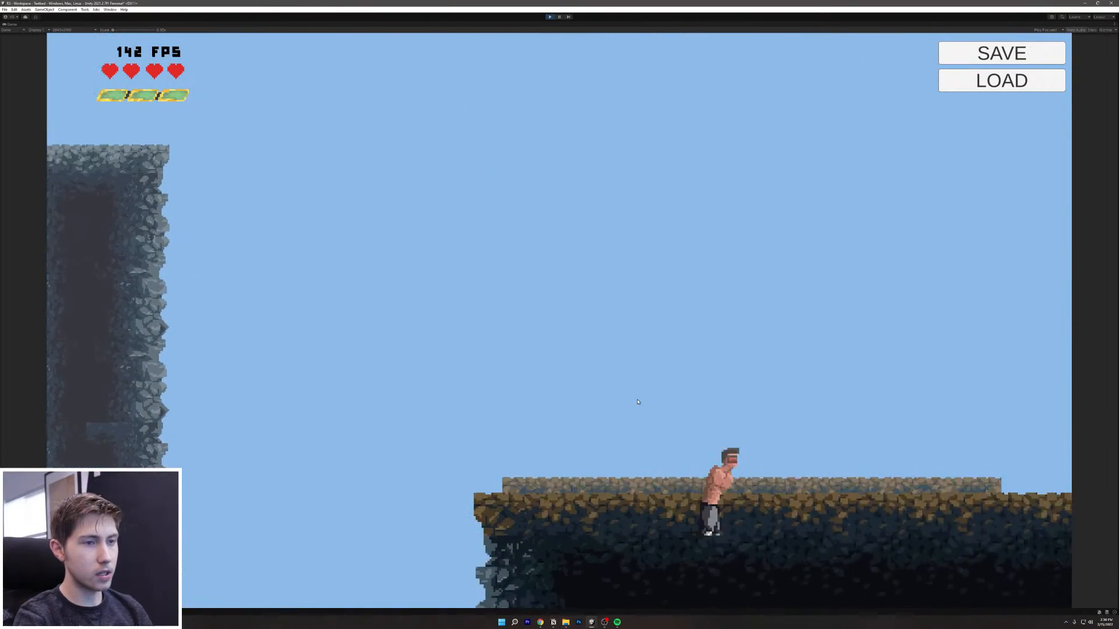
key("space")
key("d")
key("space")
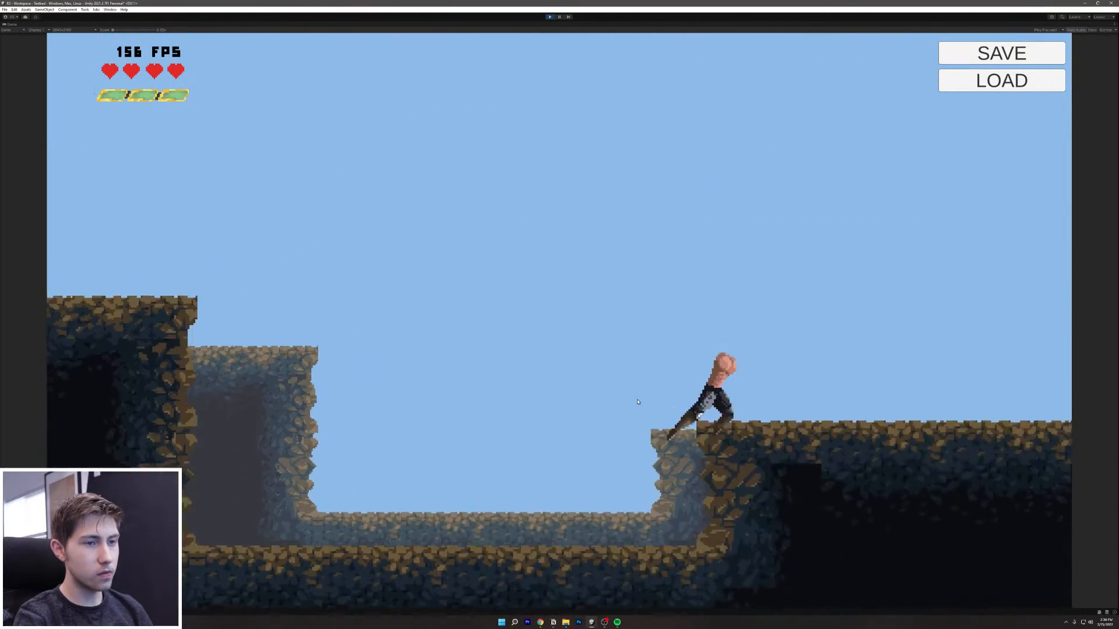
key("a")
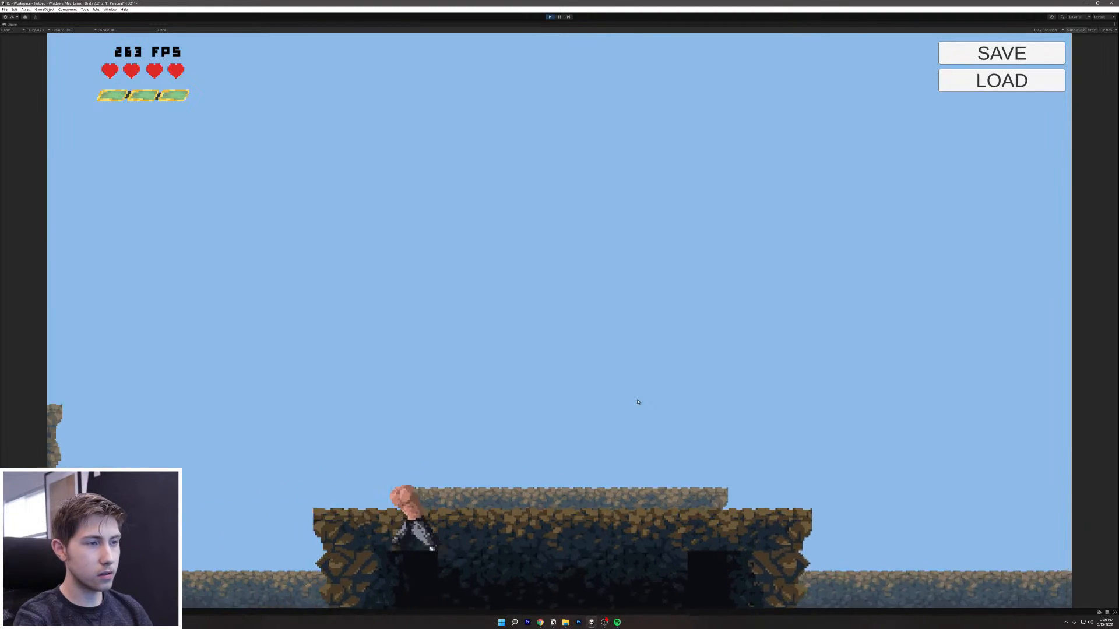
key("a")
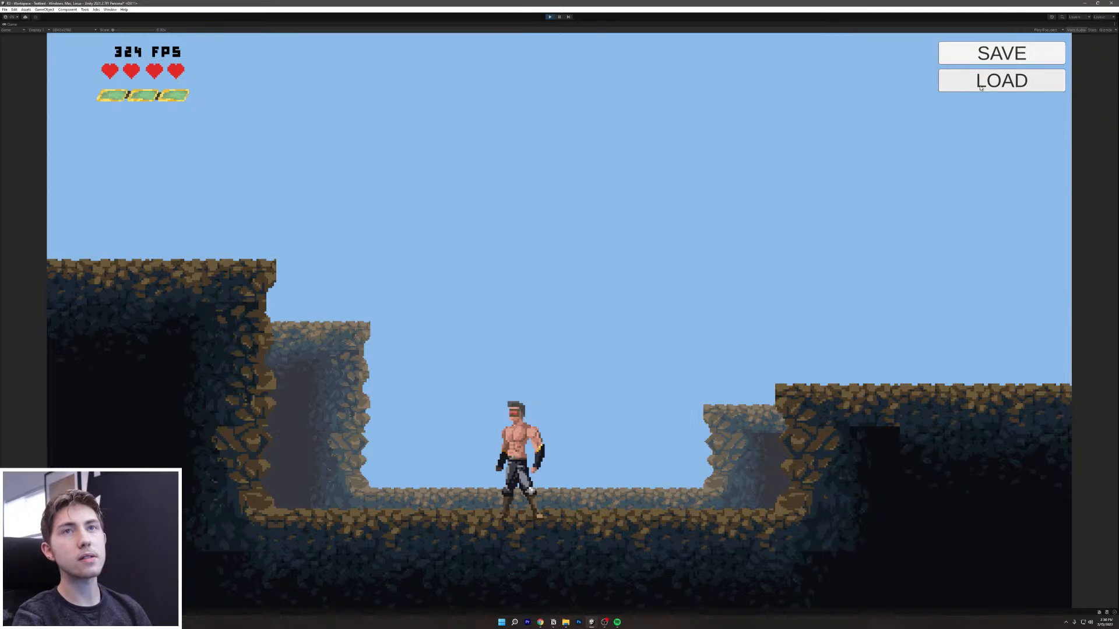
Step: Restore the full editor layout with the scene view, then jump the hero off the ledge
right_click(1102, 26)
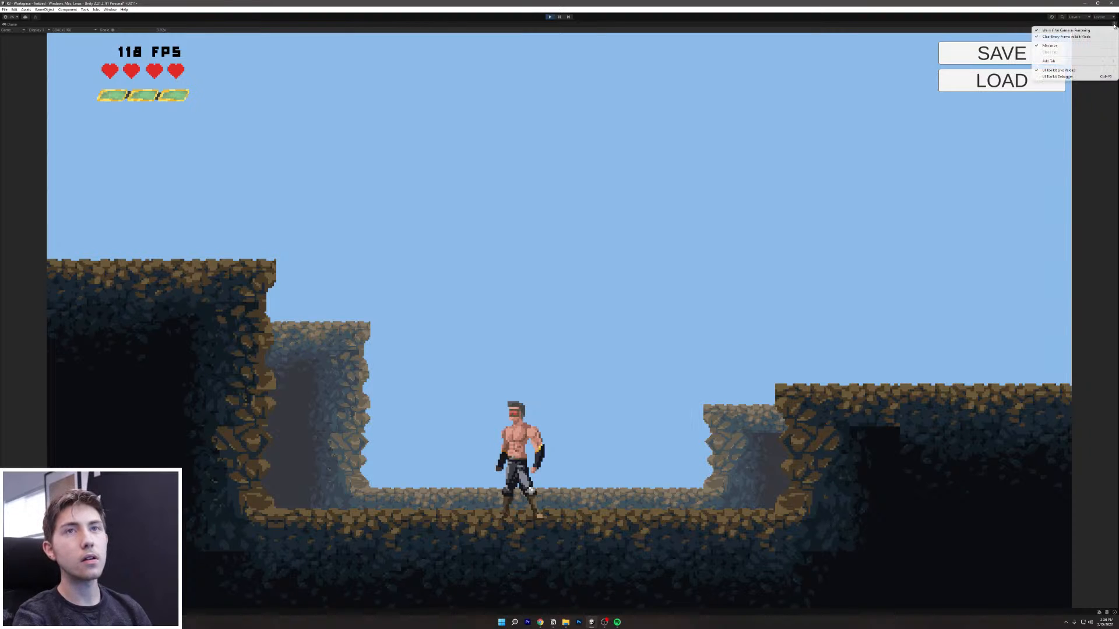
left_click(1066, 45)
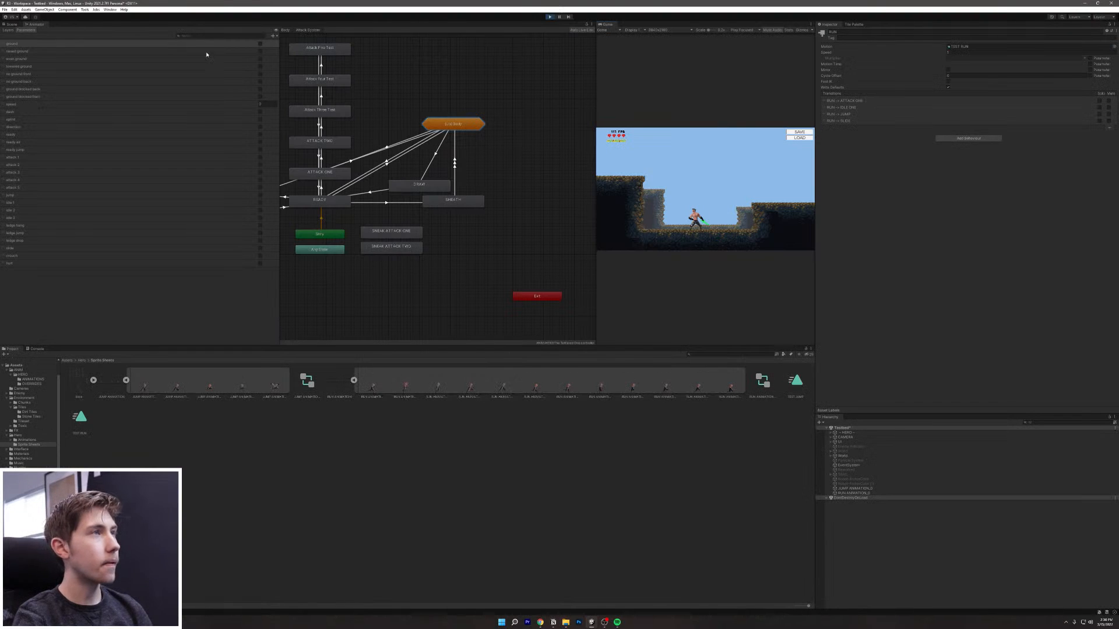
left_click(13, 24)
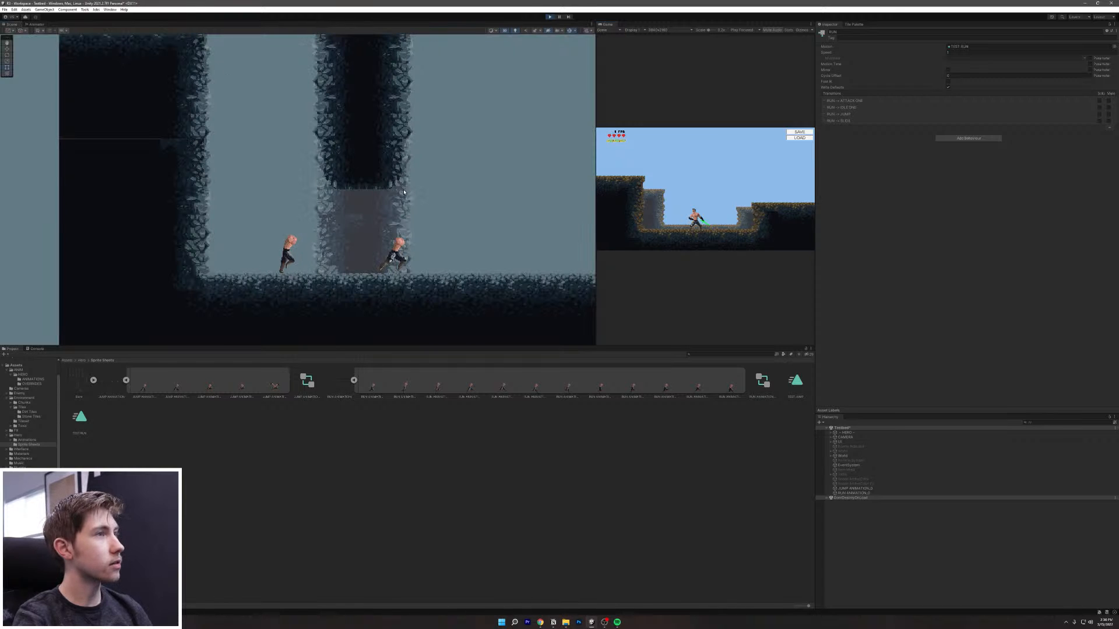
key("Caps_Lock")
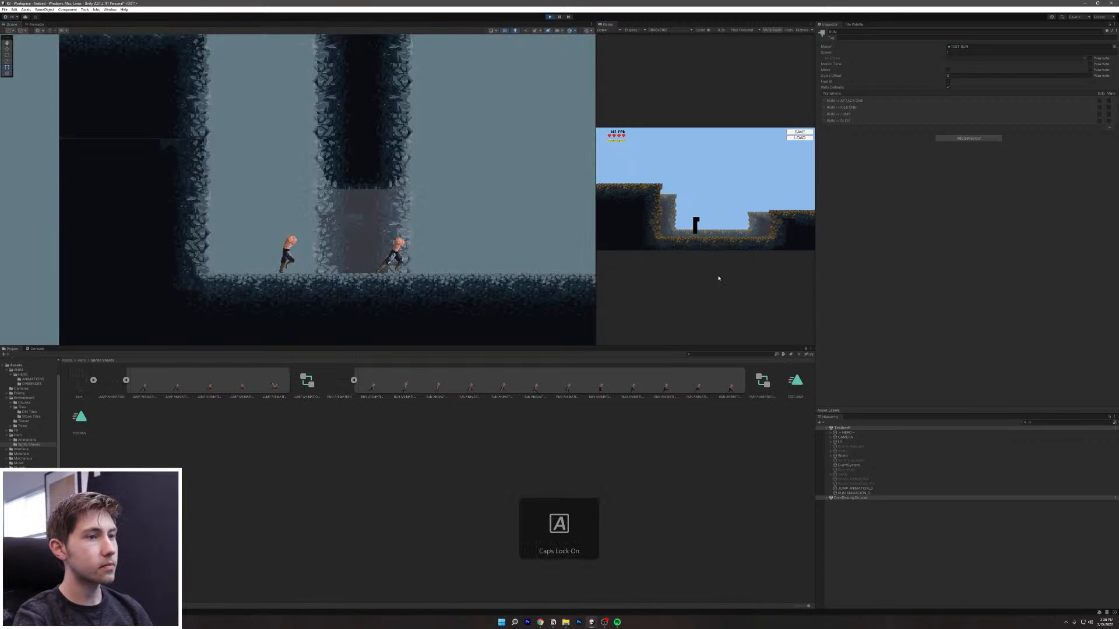
key("space")
key("space")
key("a")
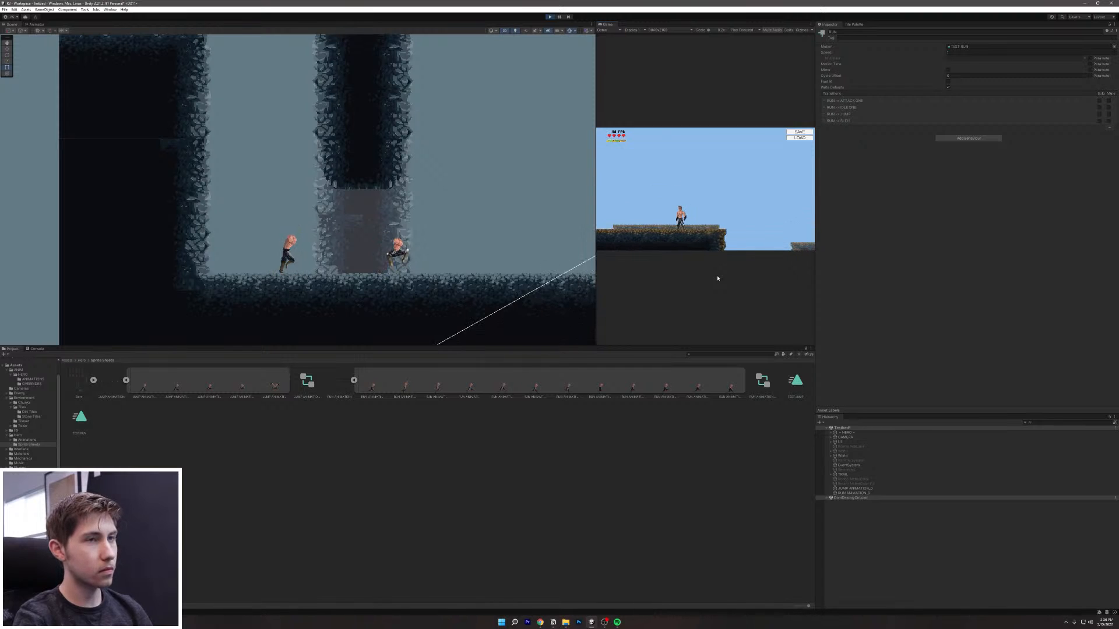
key("space")
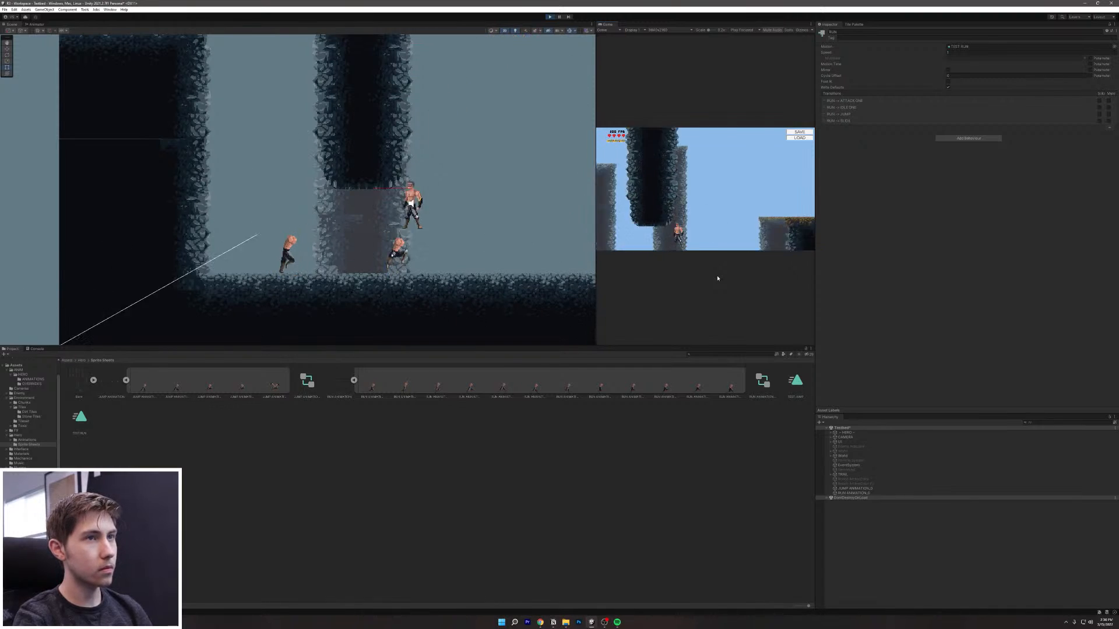
Step: Run the hero rapidly left and right to test its direction changes
key("d")
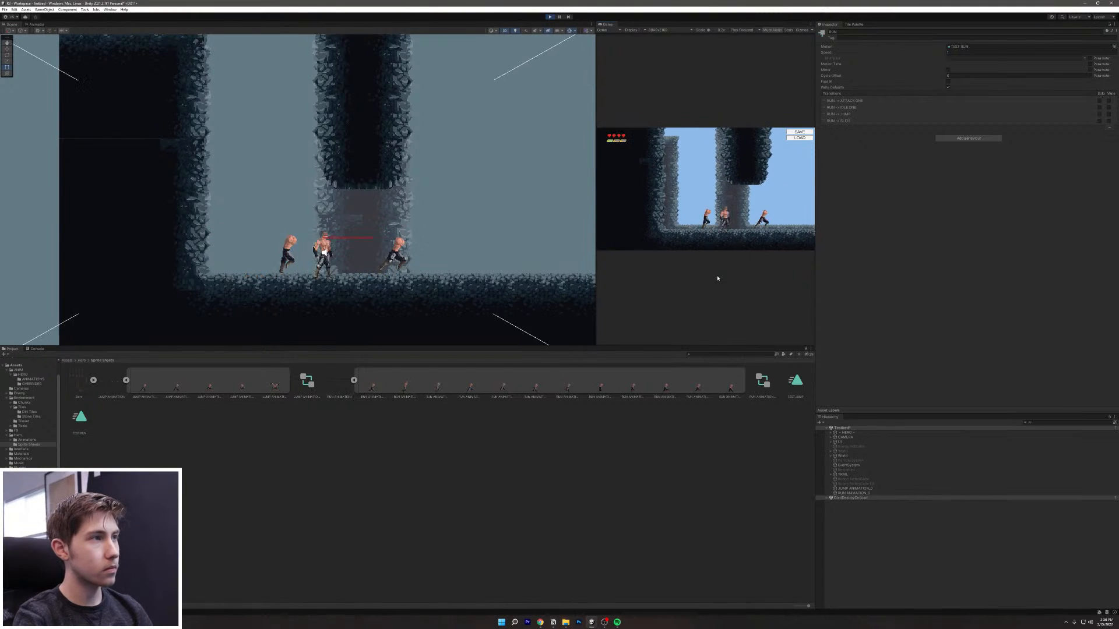
key("a")
key("d")
key("a")
key("d")
key("d")
key("a")
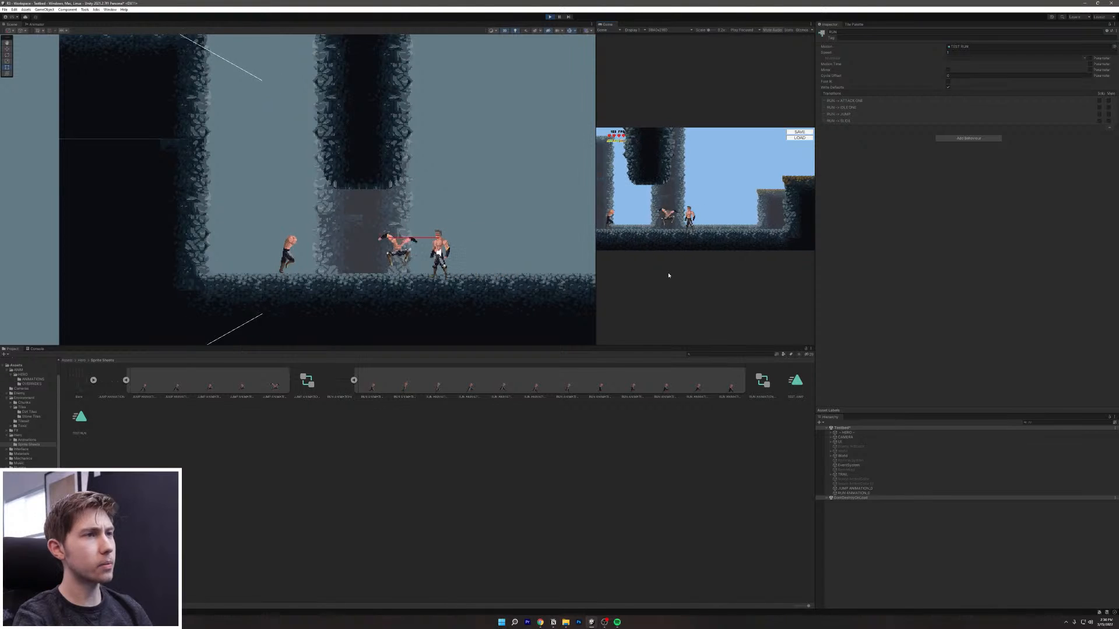
key("d")
key("a")
key("d")
key("a")
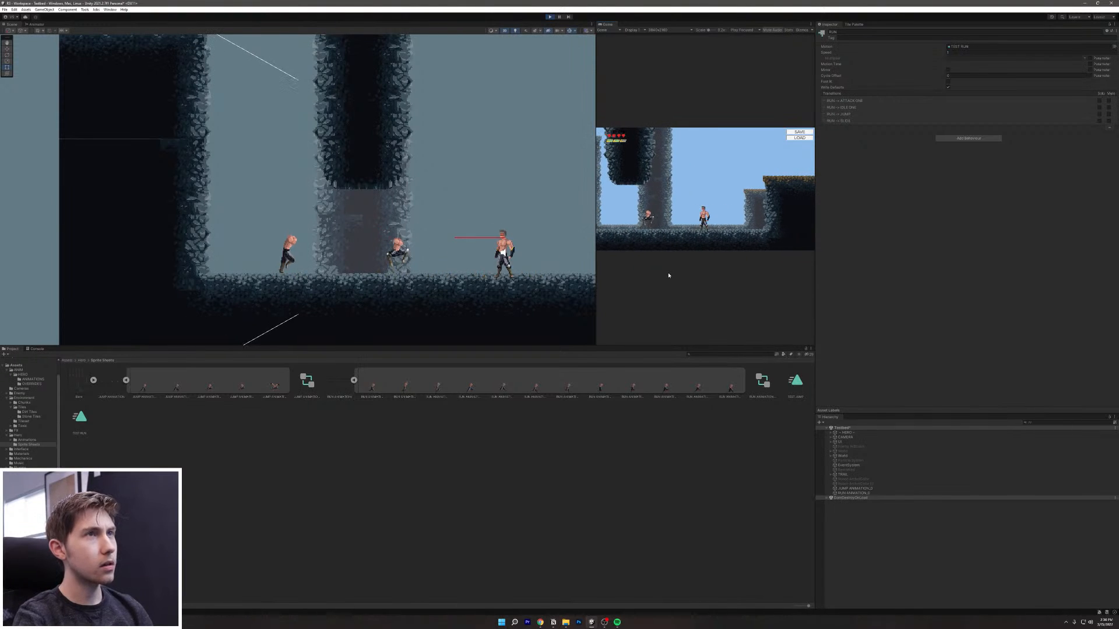
key("d")
key("a")
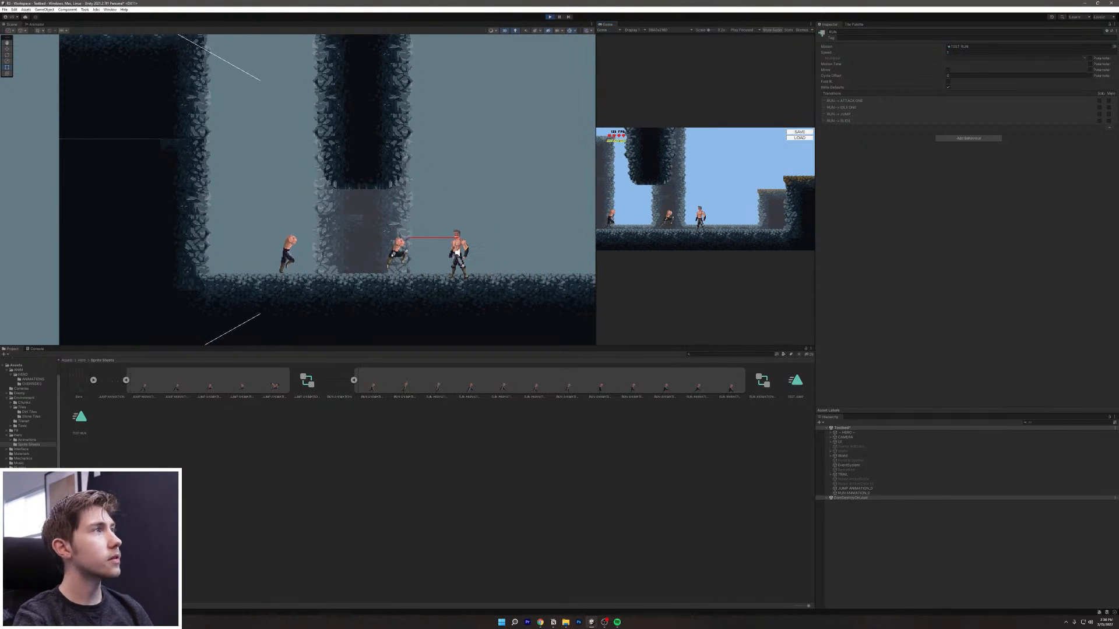
key("d")
Step: Browse the Animator's Attack System, Body layer and IDLE graphs, select DASH, and widen the game view
left_click(35, 24)
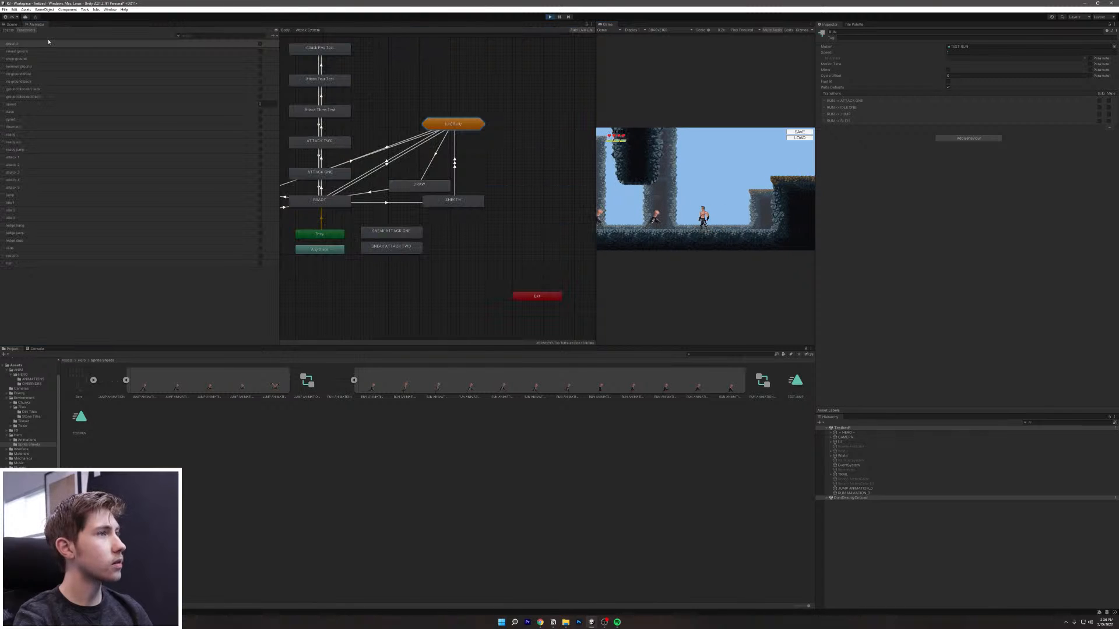
middle_click_drag(328, 206, 429, 262)
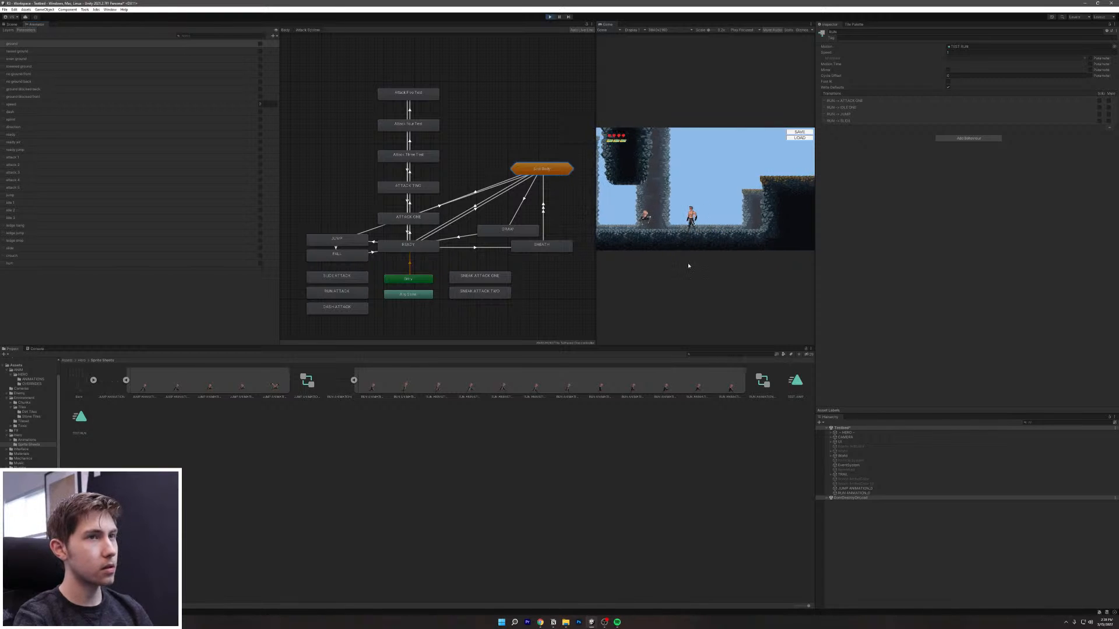
double_click(542, 169)
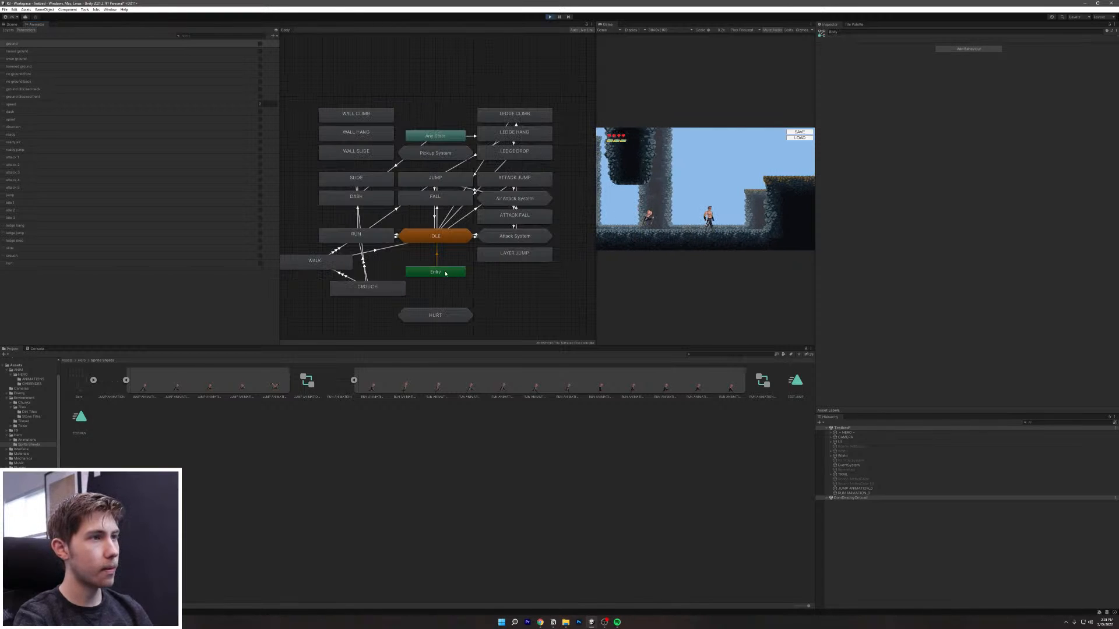
double_click(446, 239)
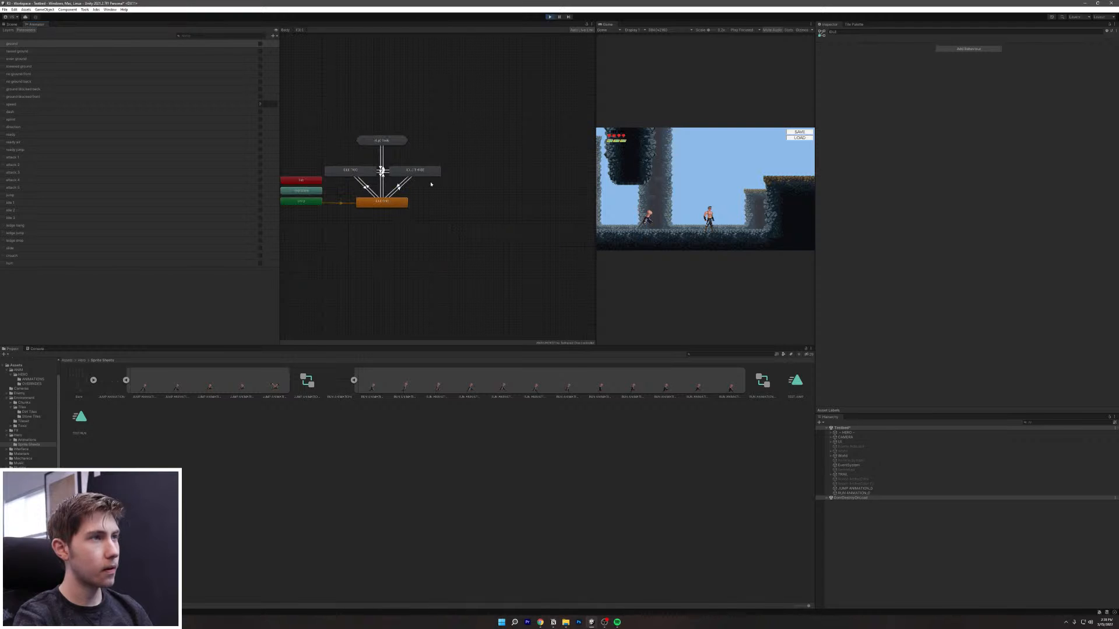
double_click(381, 141)
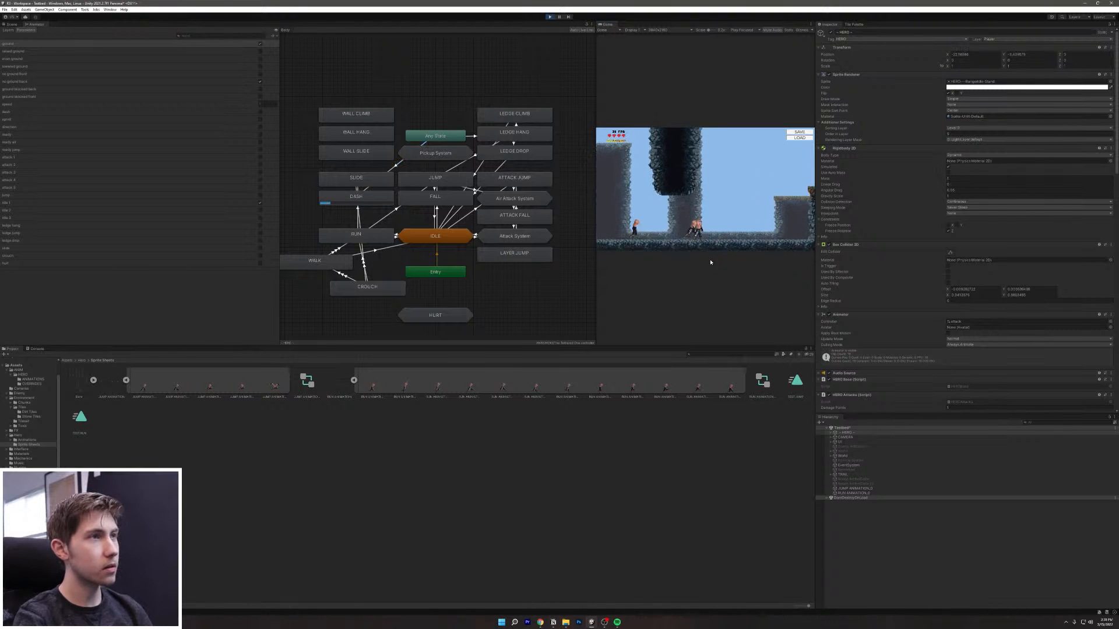
left_click(366, 198)
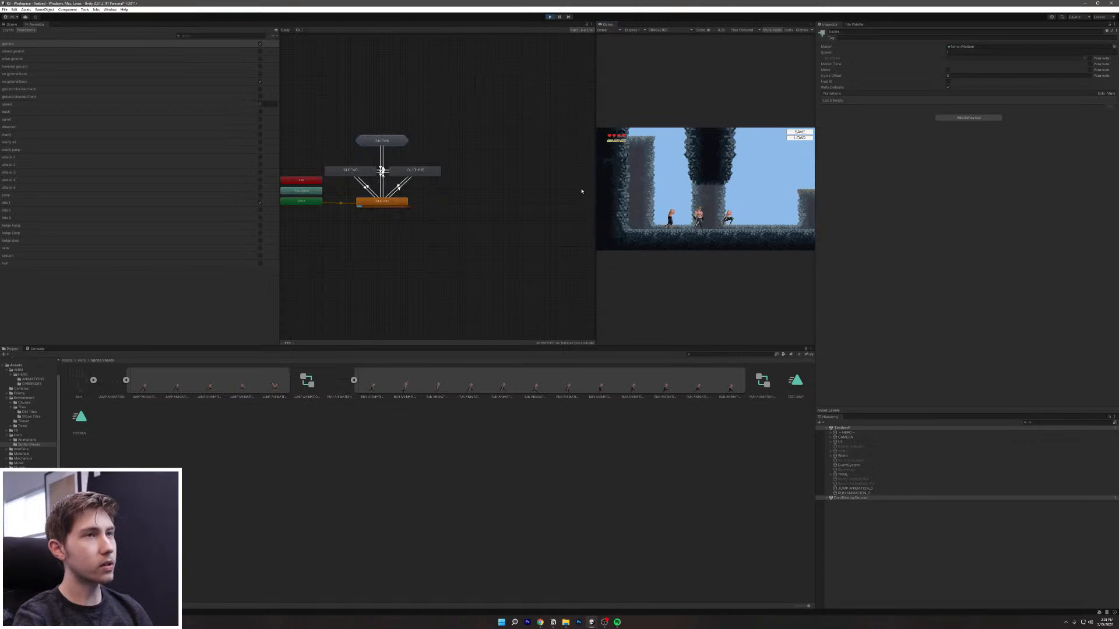
left_click_drag(595, 69, 435, 69)
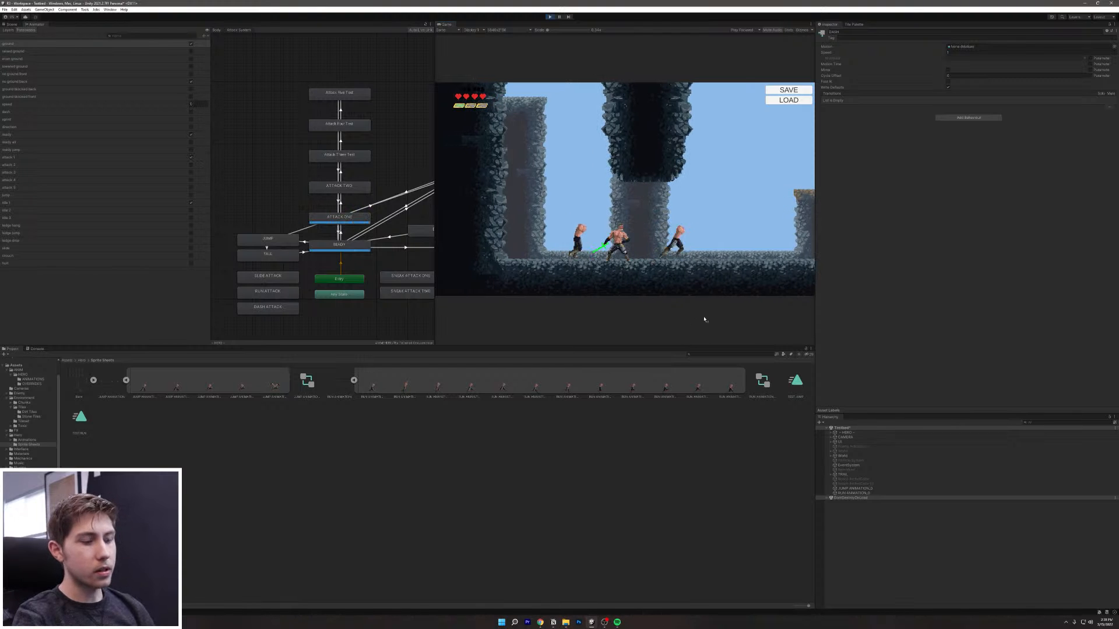
Step: Select HERO, switch to the zoomed-in scene view and refocus the running game
key("a")
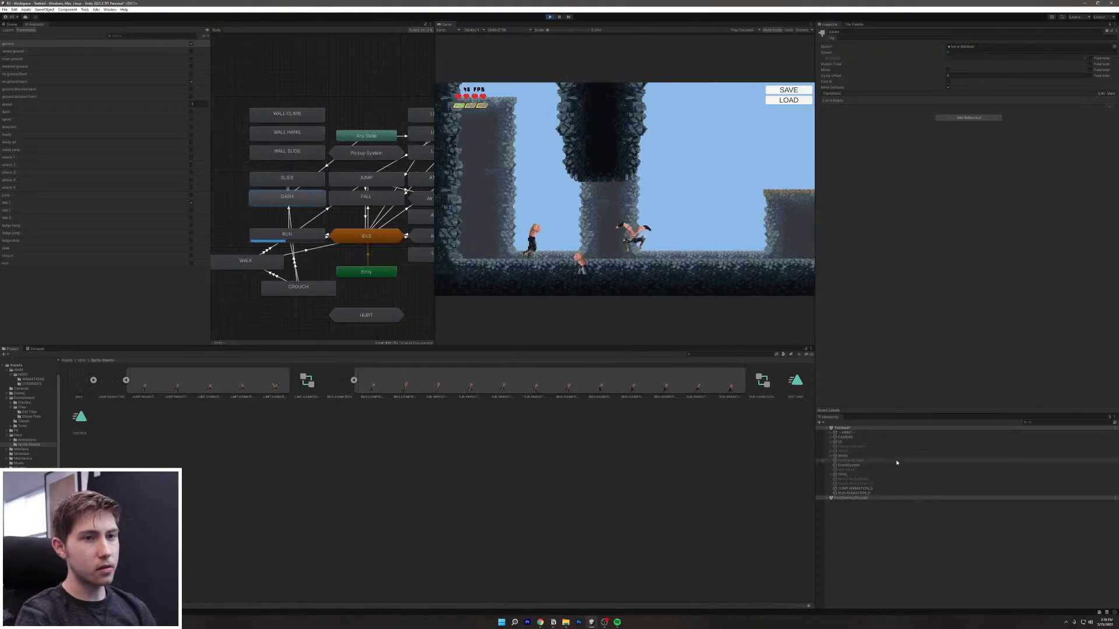
left_click(847, 437)
left_click(847, 433)
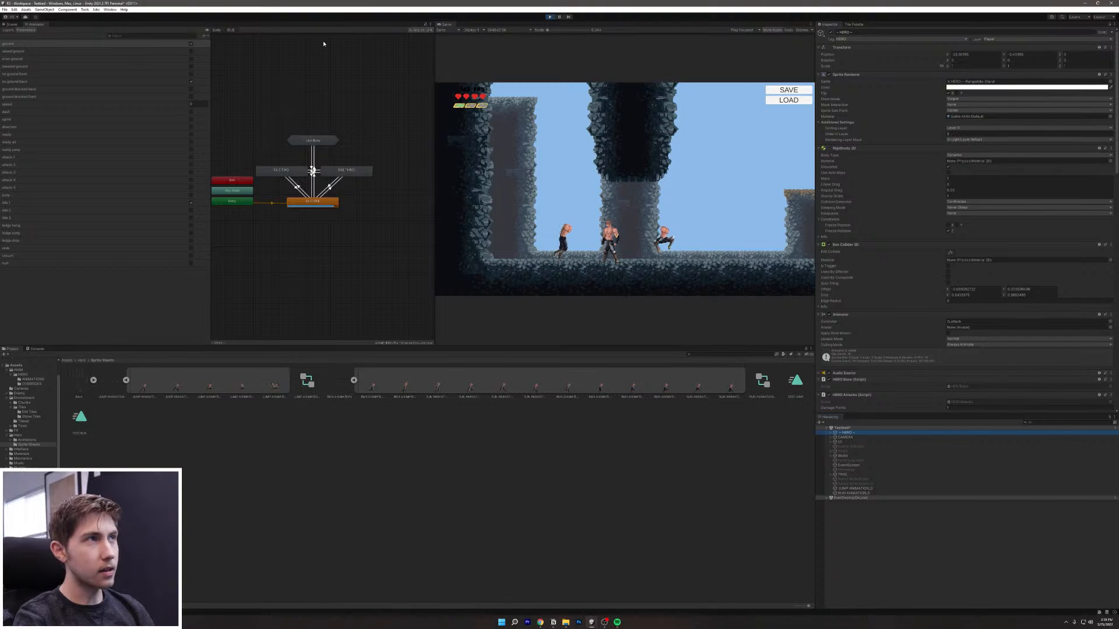
left_click(12, 25)
scroll(271, 284, "up", 6)
left_click(596, 326)
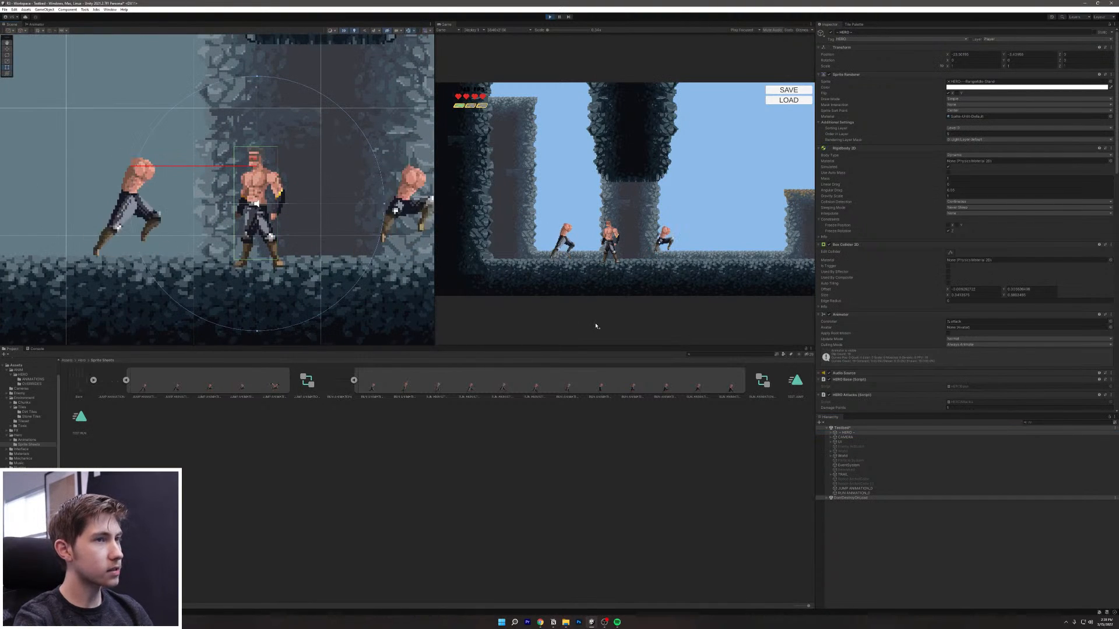
Step: Run the hero repeatedly left and right, ending idle facing right
key("a")
key("d")
key("a")
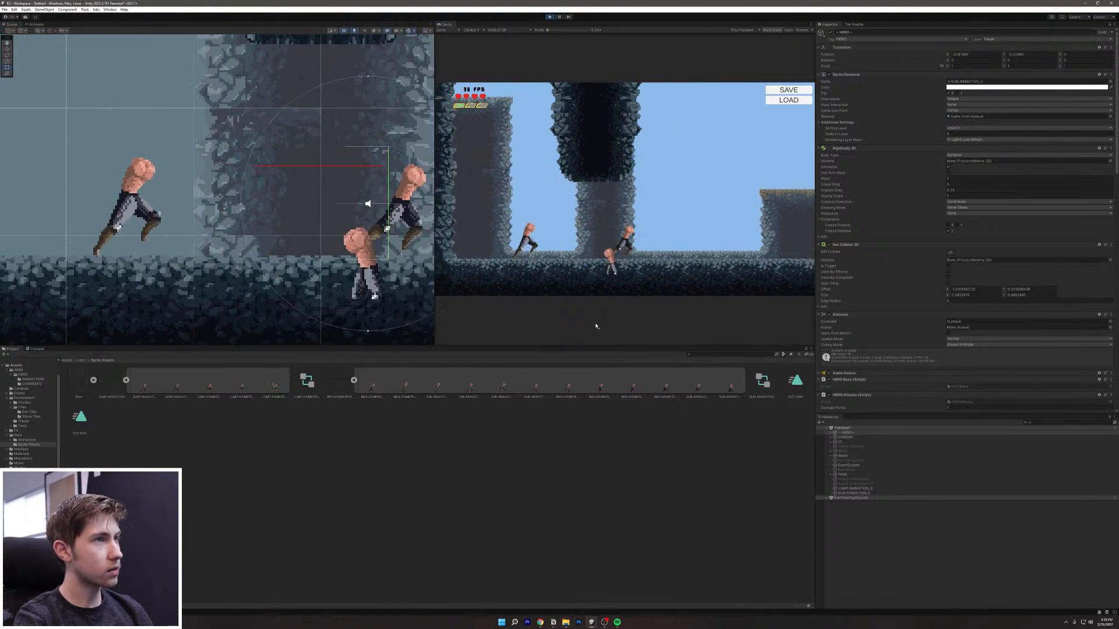
key("d")
key("a")
key("d")
key("a")
key("d")
key("a")
key("d")
key("a")
key("d")
Step: Stop the playtest and locate the hero sprite asset in the Hero folder
left_click(550, 17)
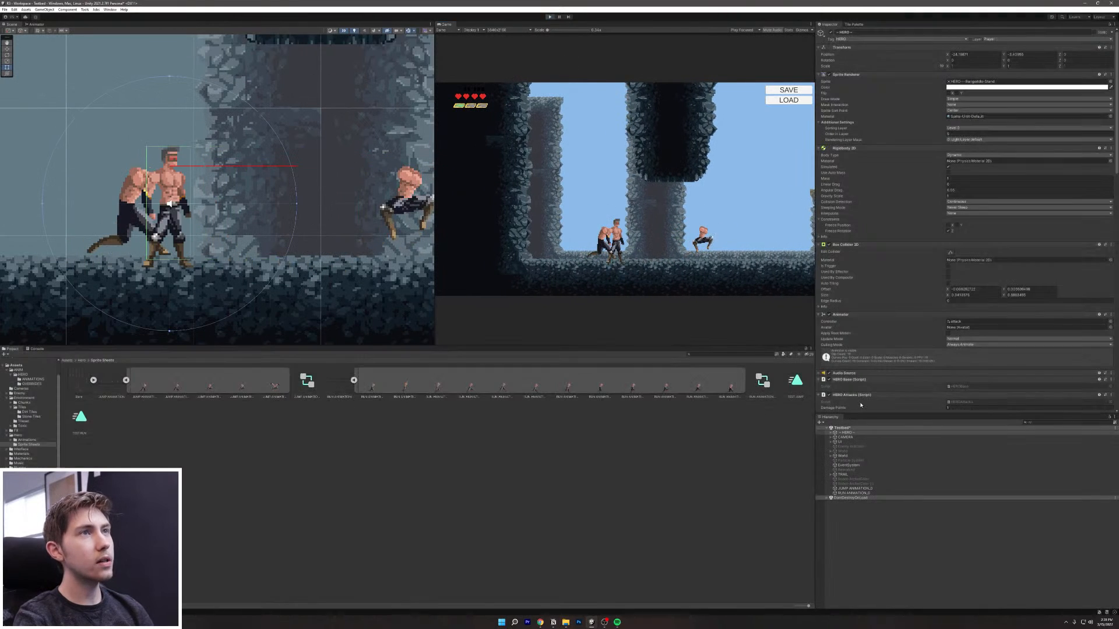
left_click(984, 82)
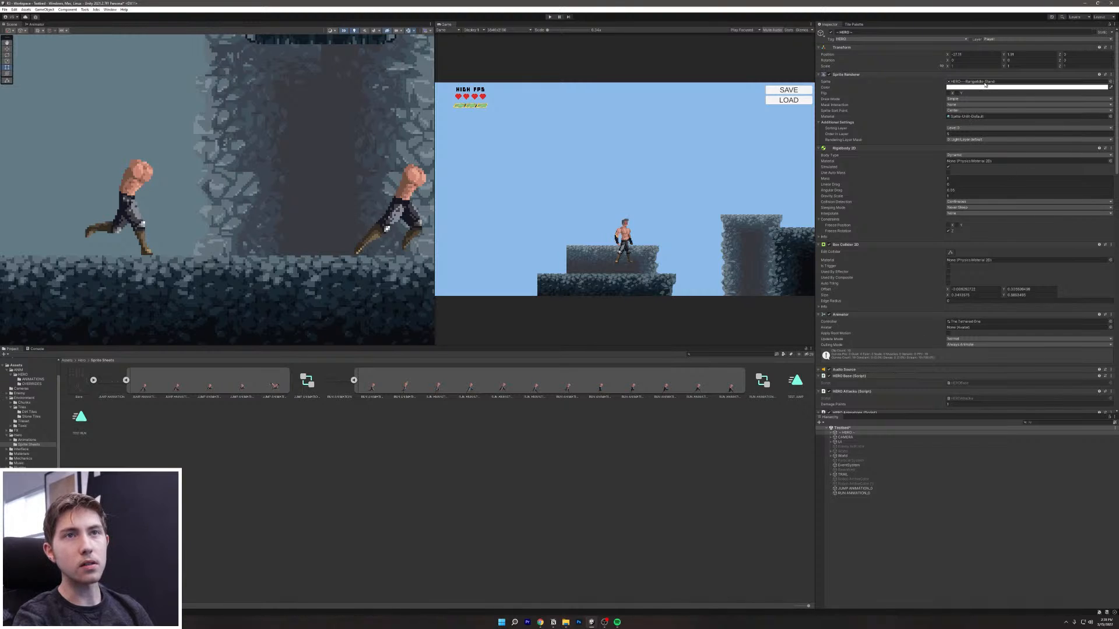
left_click(723, 393)
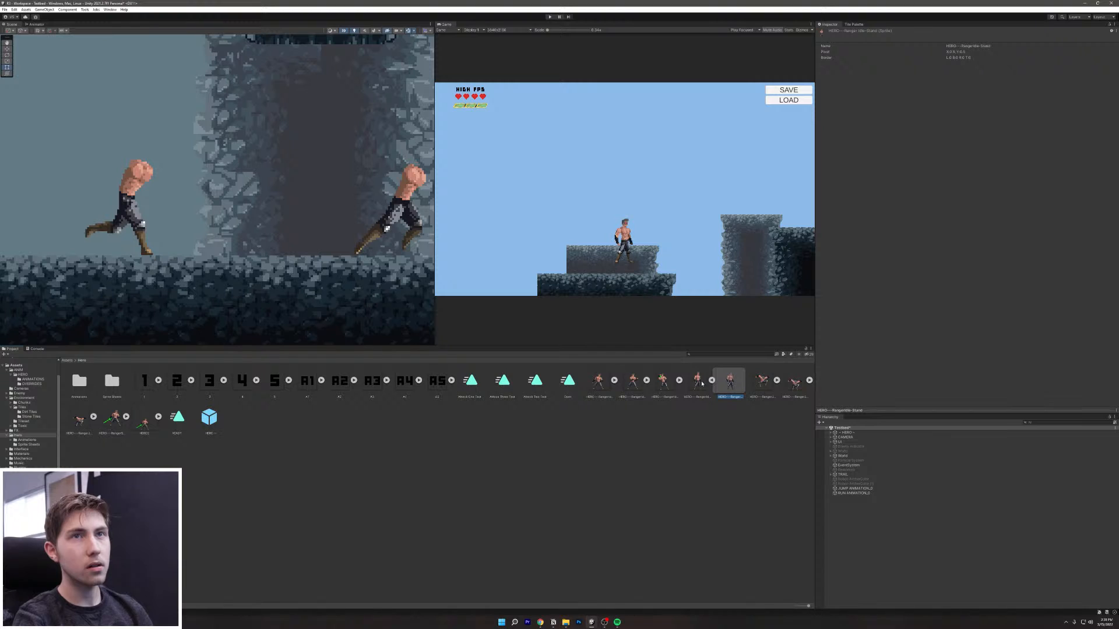
Step: Select the neighbouring hero sprite, preview it in the Sprite Editor, then switch to File Explorer
left_click(702, 384)
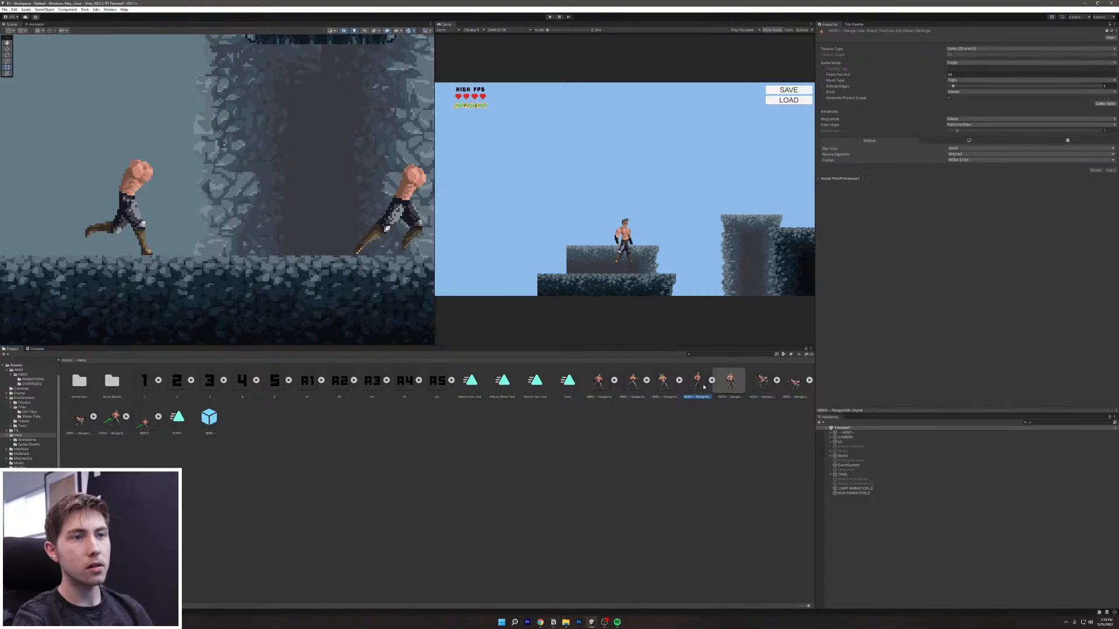
left_click(1099, 104)
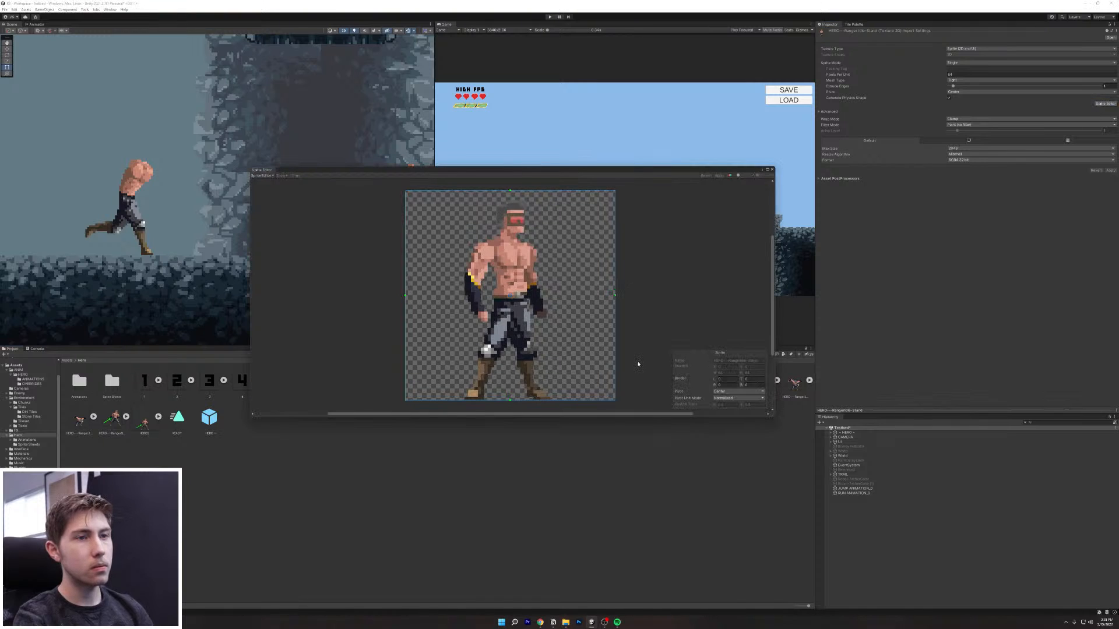
left_click(772, 170)
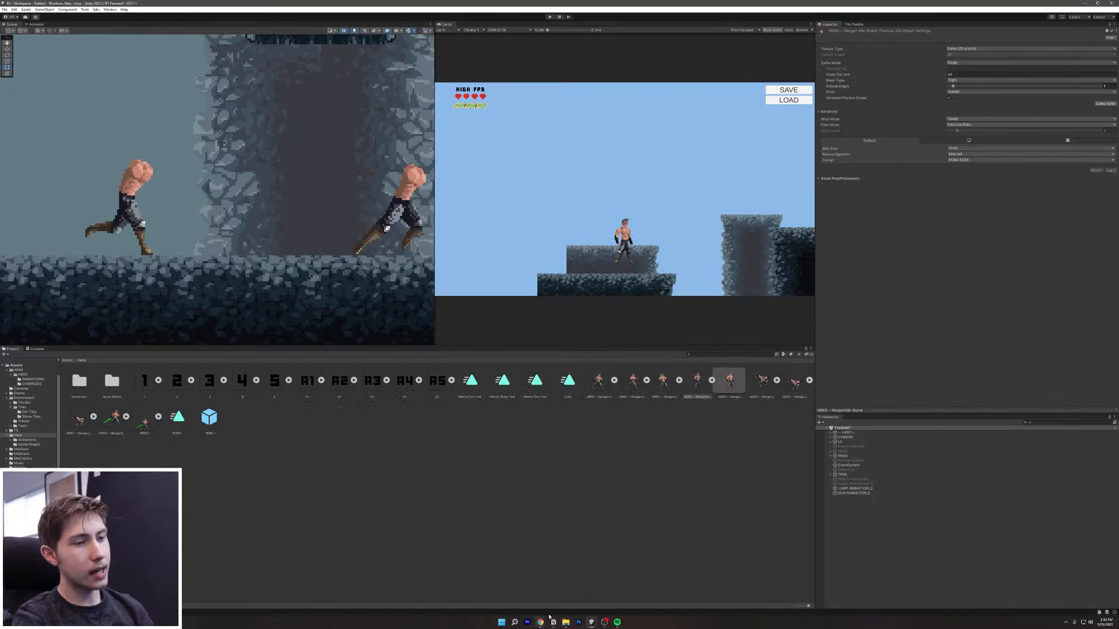
left_click(565, 627)
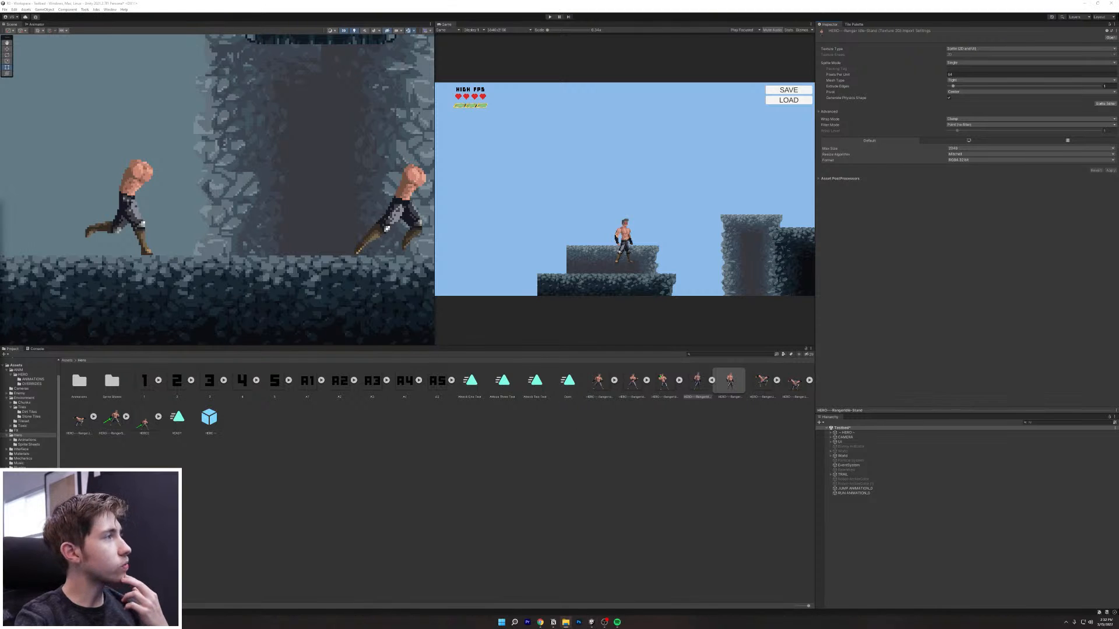
left_click_drag(0, 225, 557, 252)
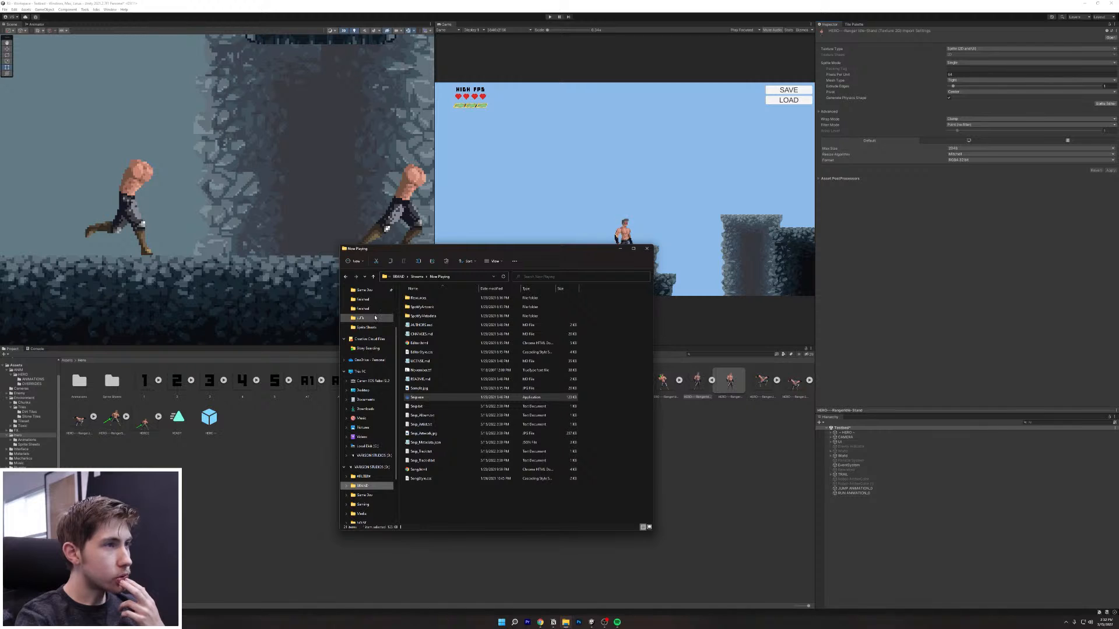
scroll(384, 320, "up", 2)
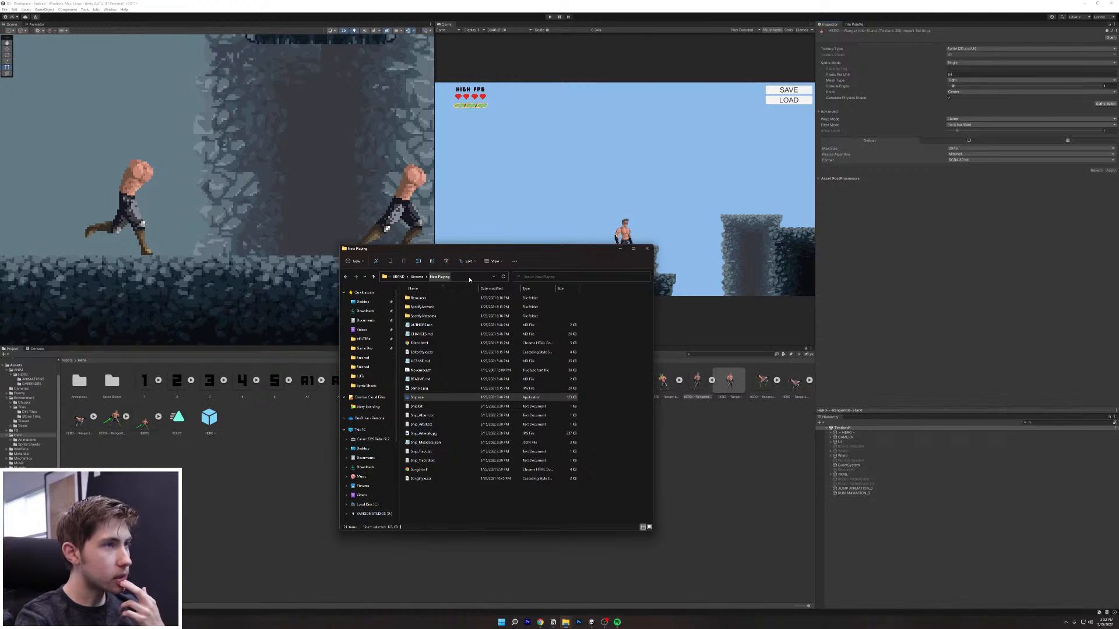
left_click_drag(597, 251, 0, 251)
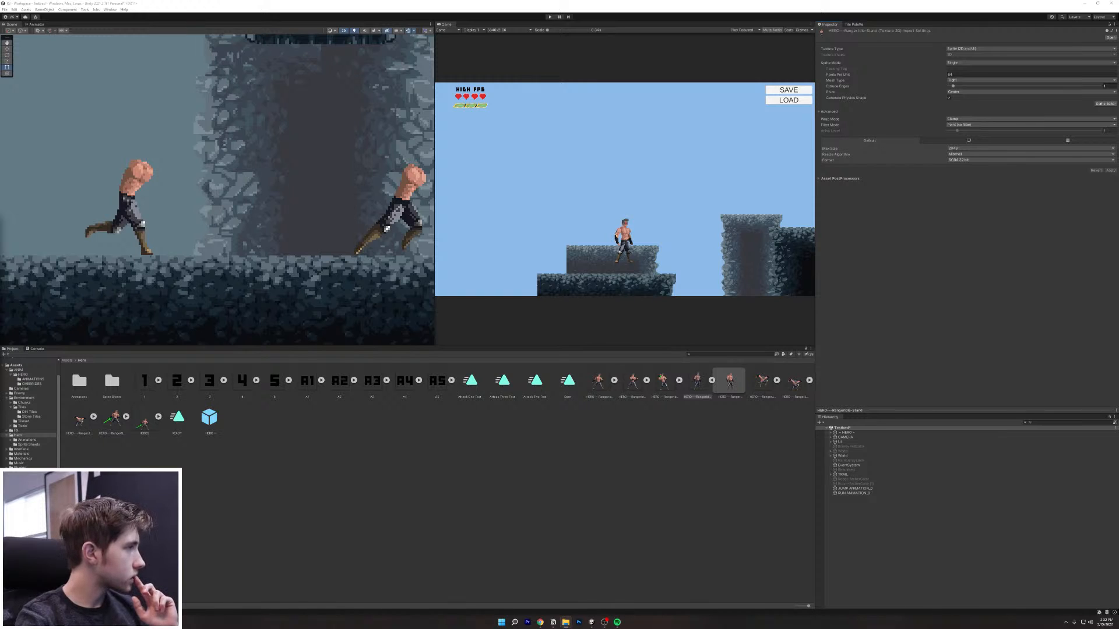
Step: Select the HERO RangerIdle-Stand sprite asset and switch out of Unity to open it in Photoshop
left_click(698, 398)
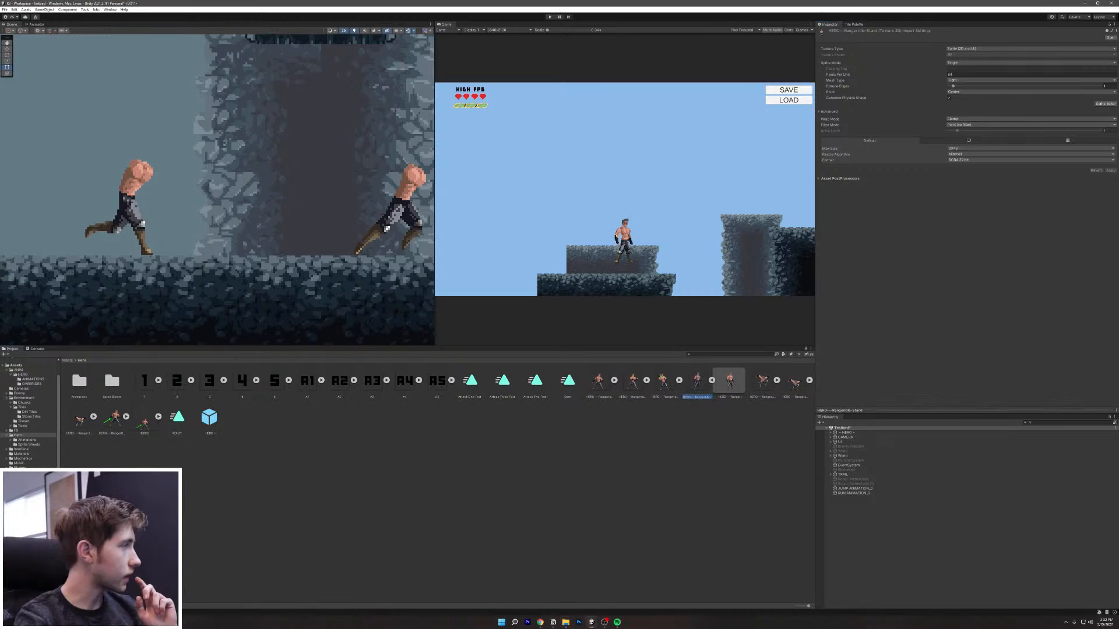
key("alt+Tab")
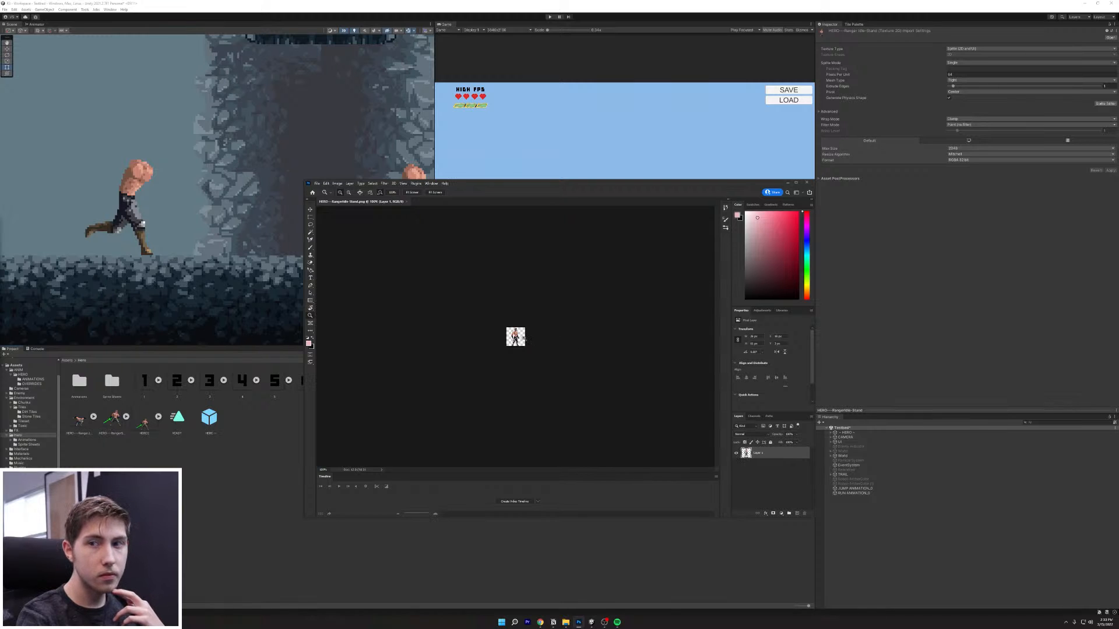
Step: Change the hero sprite's canvas height to 128 in Canvas Size
left_click_drag(523, 338, 559, 341)
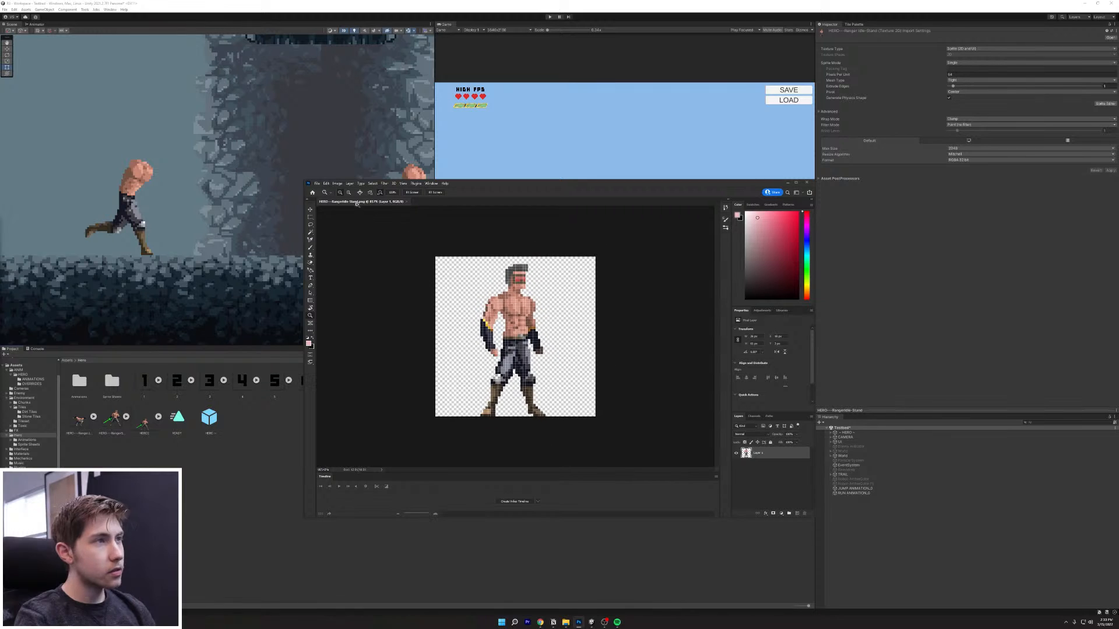
left_click(338, 183)
left_click(346, 230)
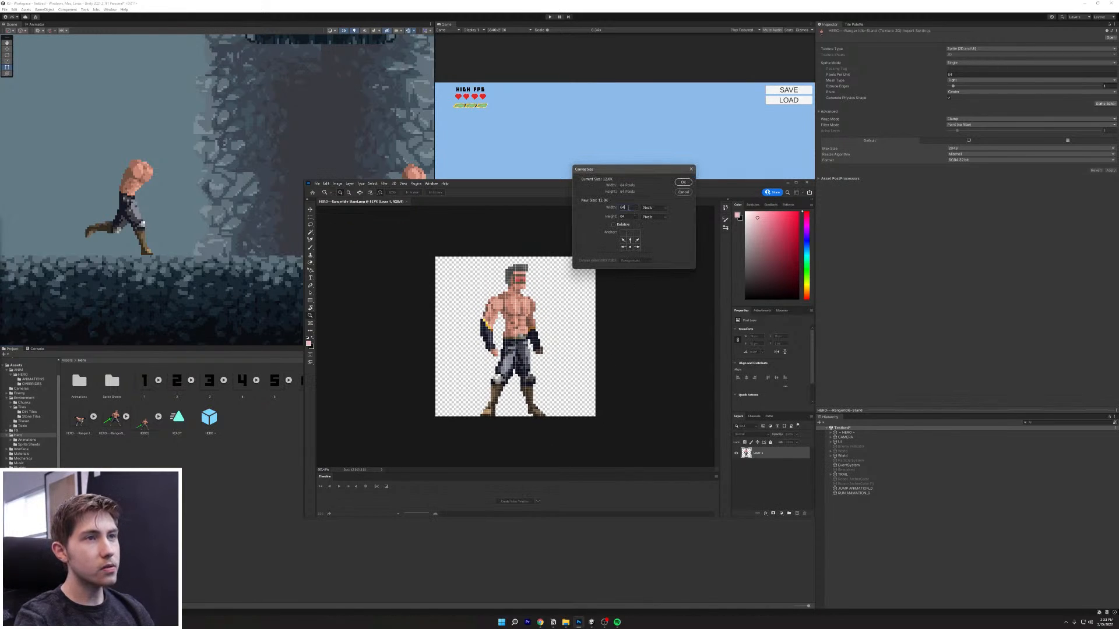
type("128")
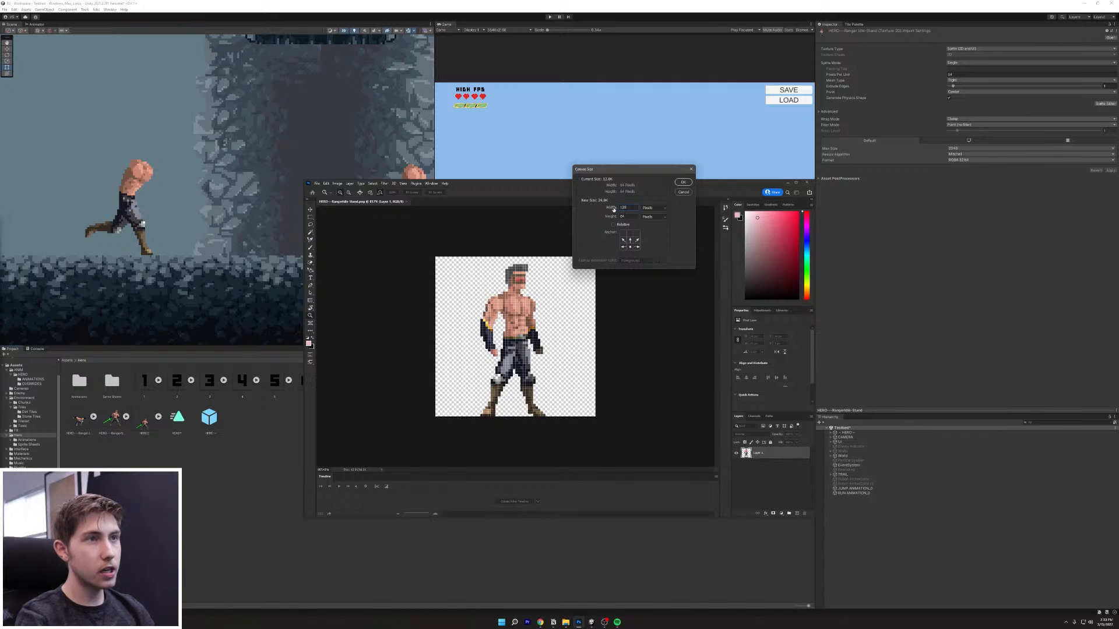
double_click(626, 217)
type("128")
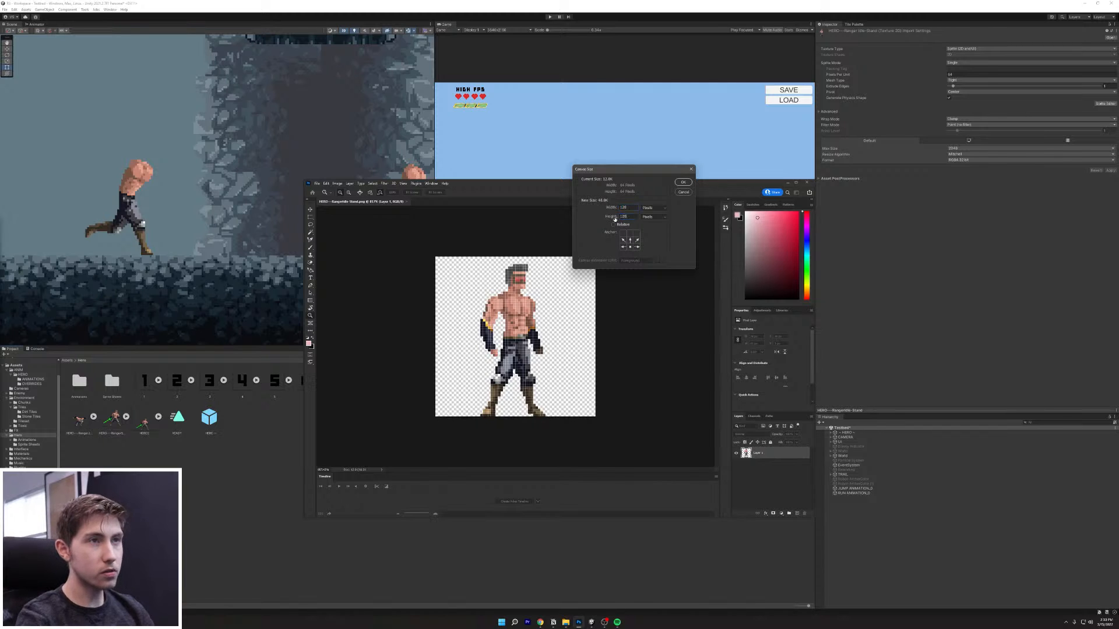
left_click(684, 183)
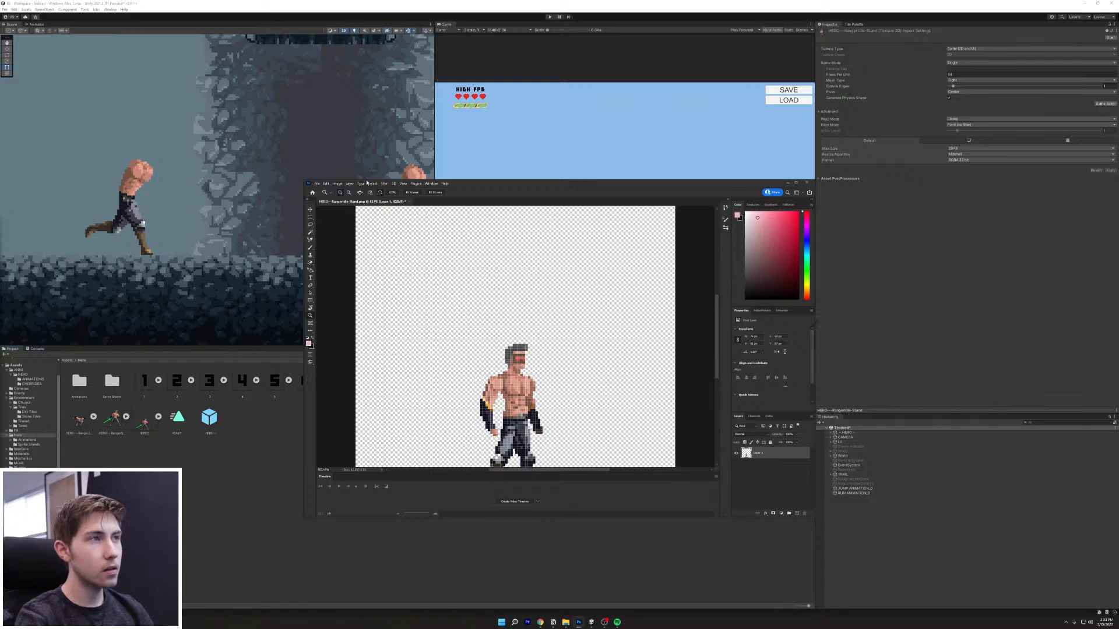
Step: Save the enlarged sprite and close the image and Photoshop
left_click(317, 184)
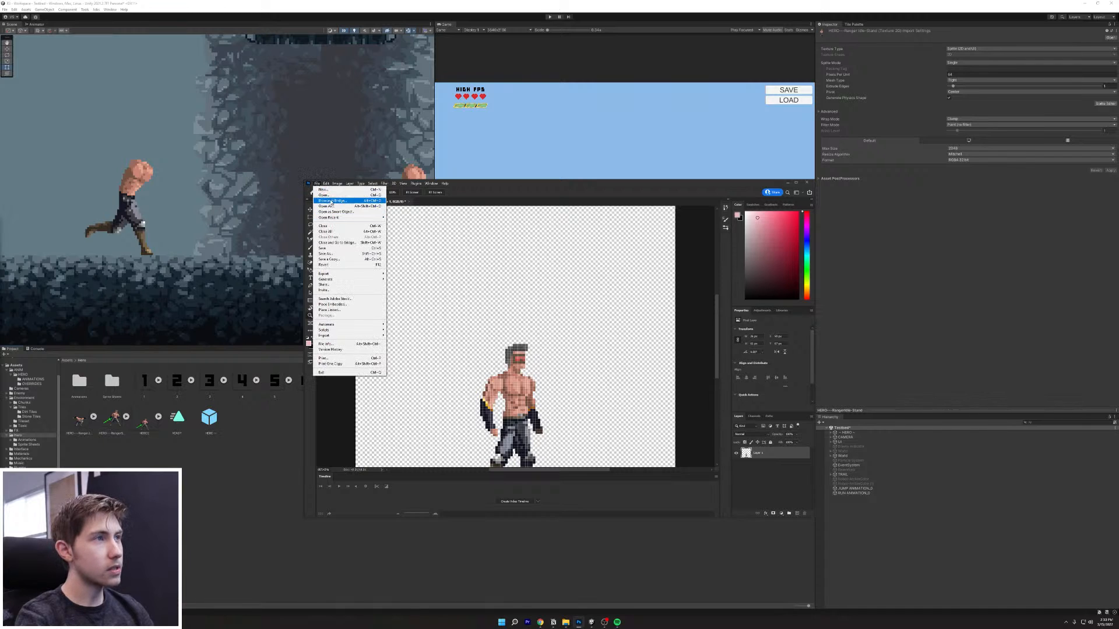
left_click(335, 255)
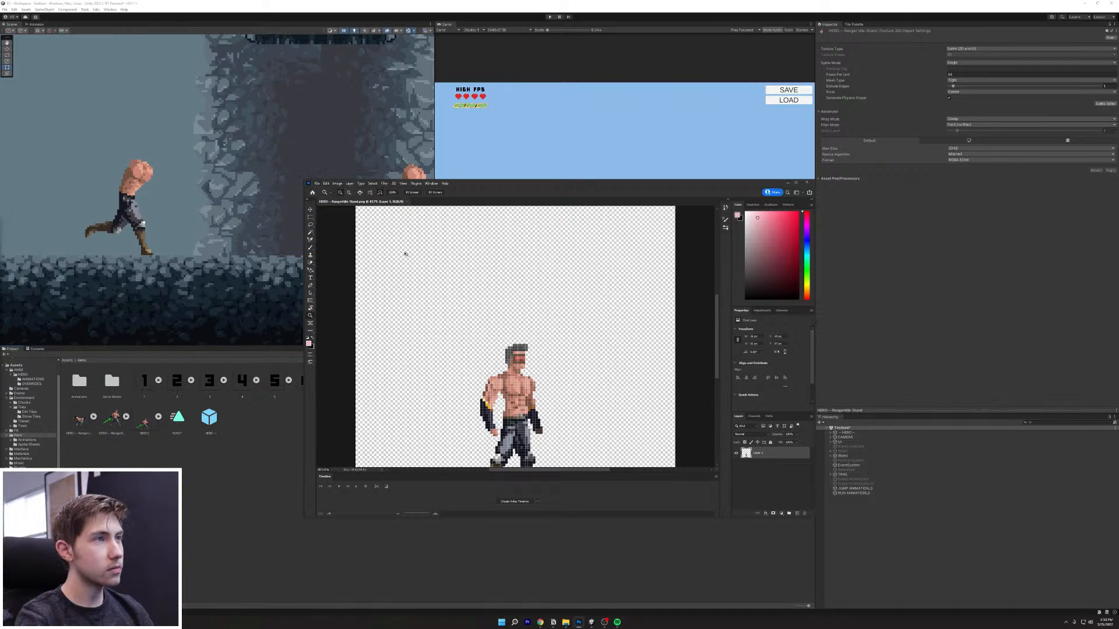
left_click(807, 183)
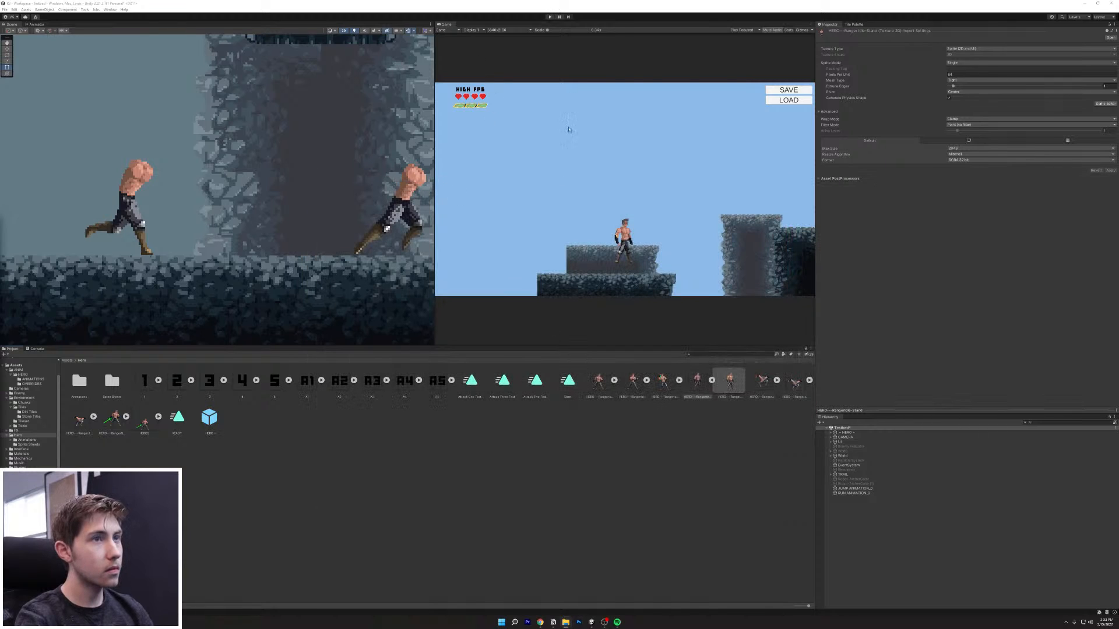
Step: Reimport the edited hero sprite asset and view its import settings
right_click(698, 386)
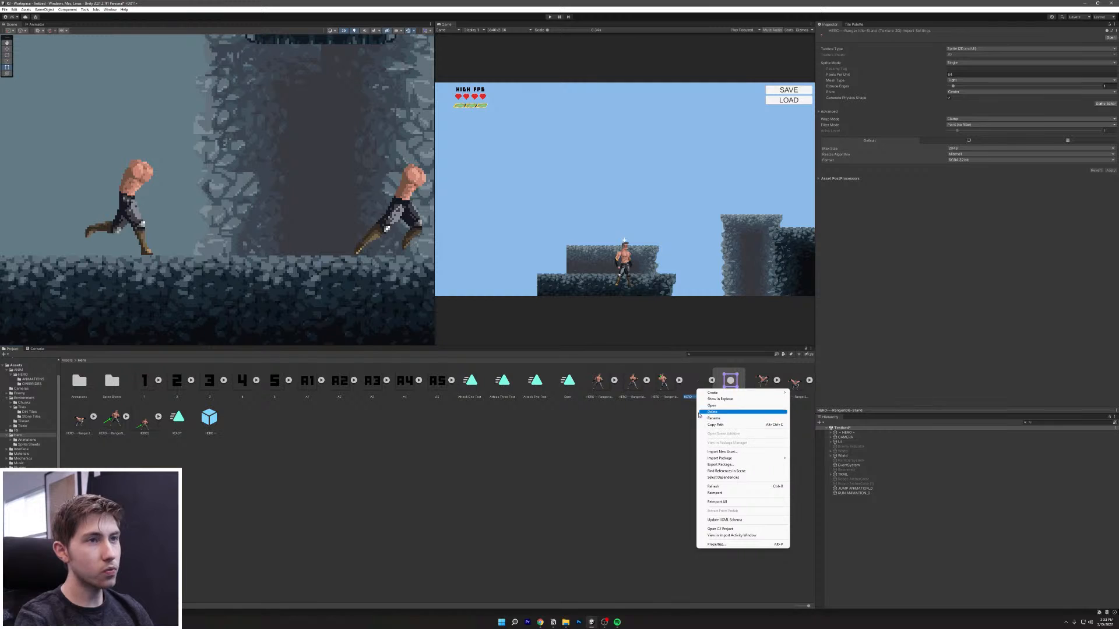
left_click(681, 423)
left_click(699, 388)
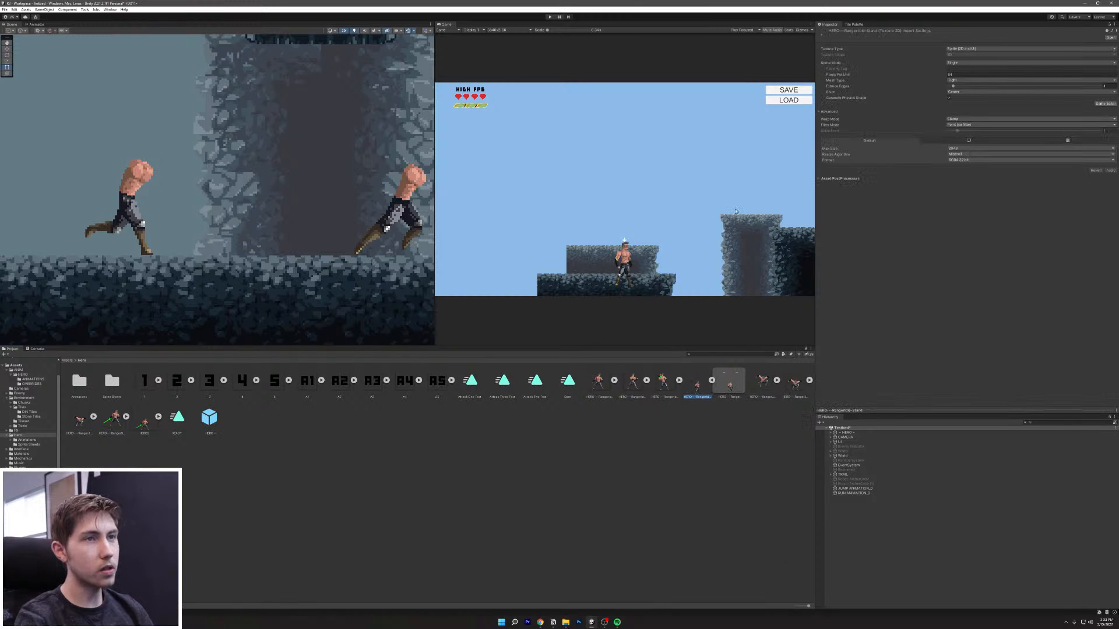
Step: Select the HERO object and focus on its Box Collider 2D settings
left_click(858, 432)
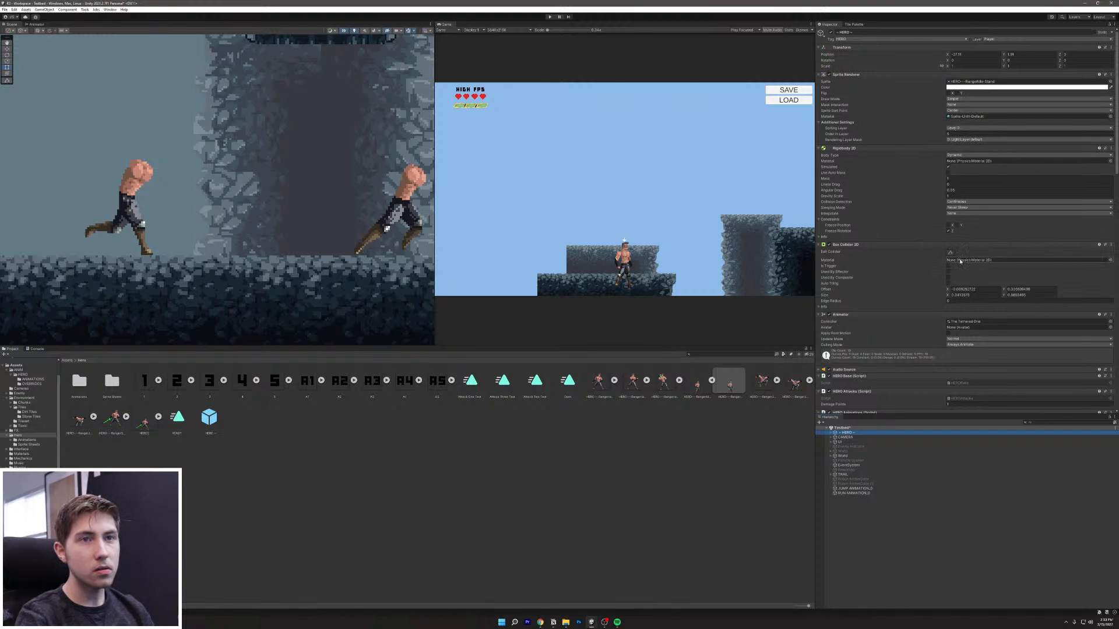
left_click(911, 246)
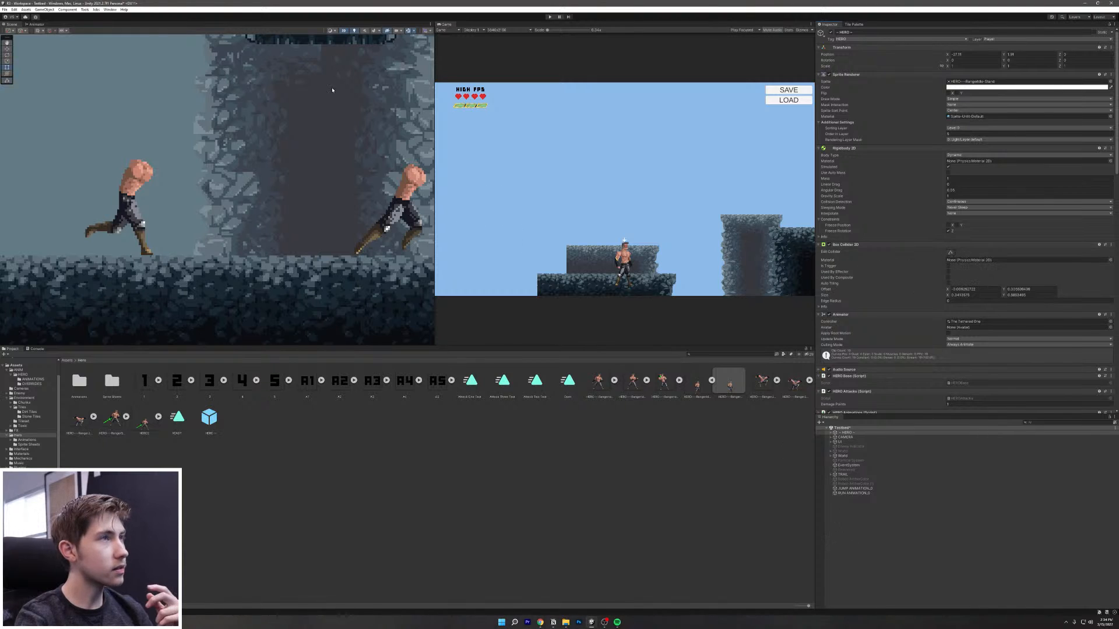
scroll(173, 173, "down", 3)
Step: Frame HERO, enable Edit Collider, and drag the box's bottom to the feet and top onto the sprite
key("f")
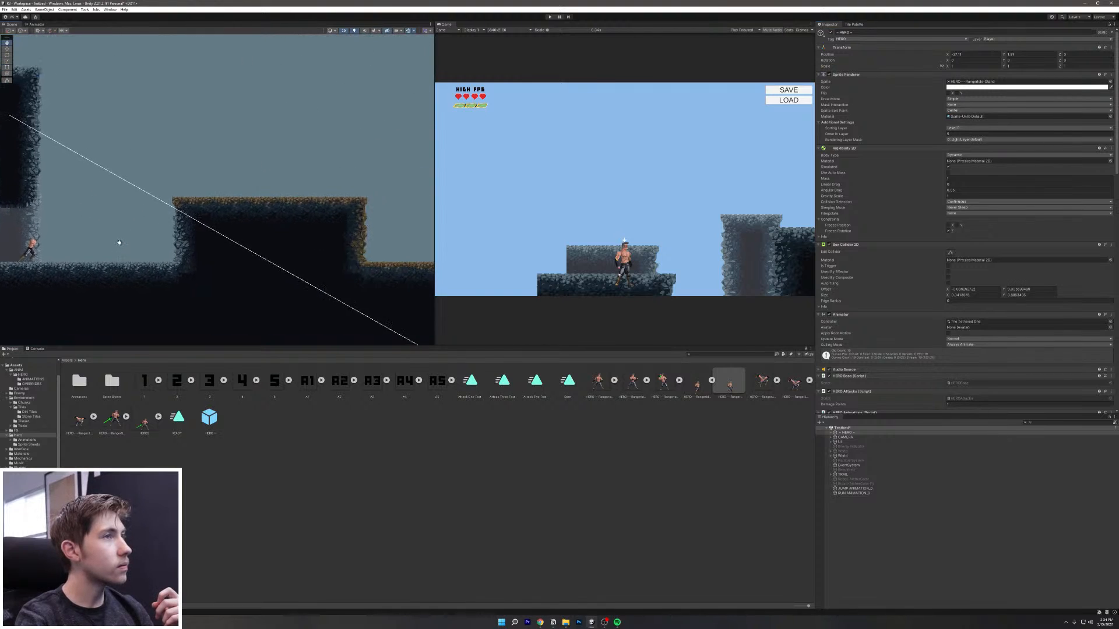
scroll(330, 131, "up", 4)
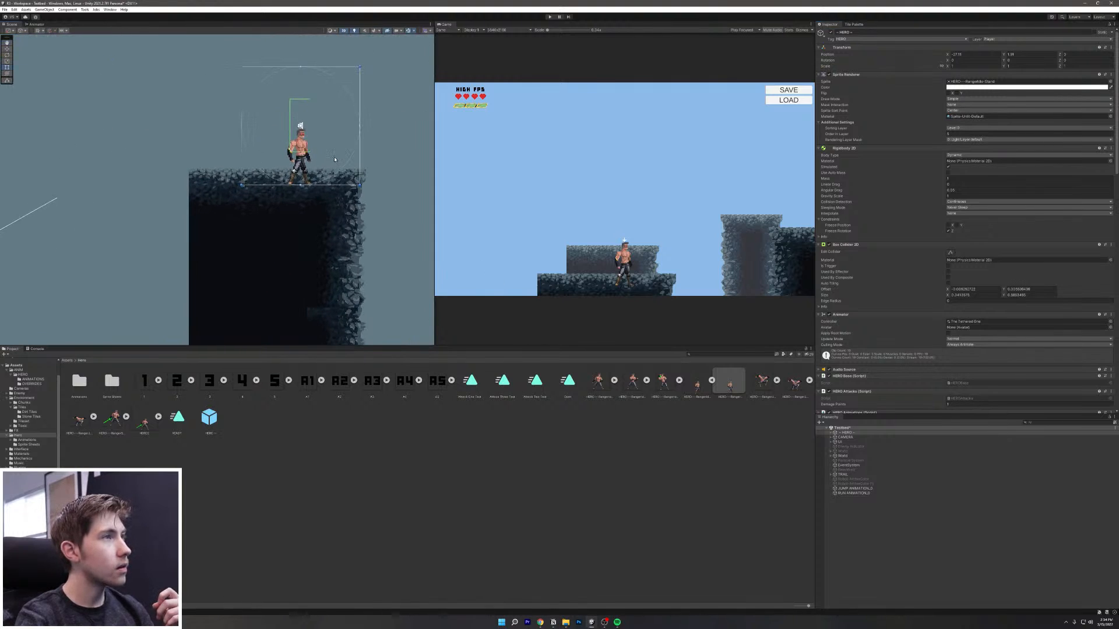
scroll(315, 143, "up", 5)
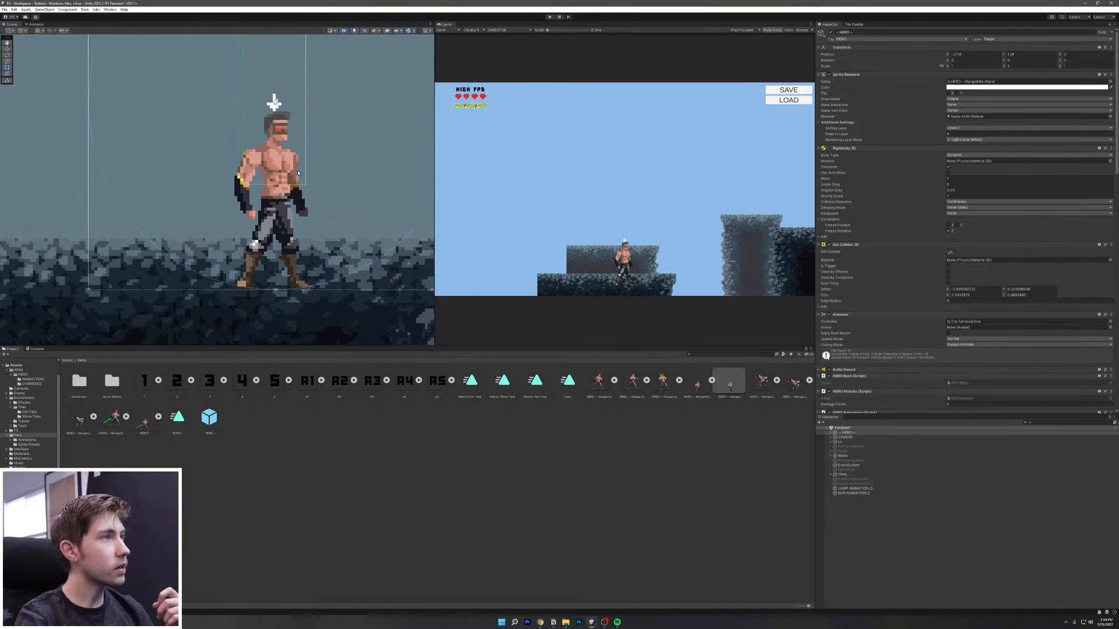
left_click(950, 253)
left_click_drag(273, 186, 271, 289)
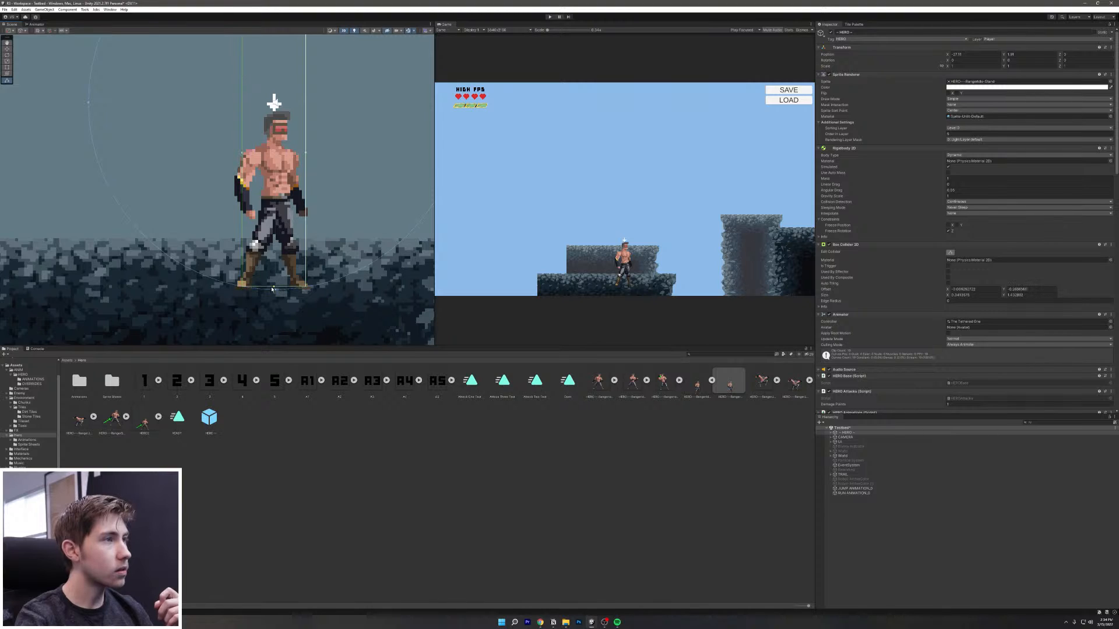
scroll(300, 139, "down", 2)
middle_click_drag(301, 137, 286, 245)
left_click_drag(261, 139, 261, 221)
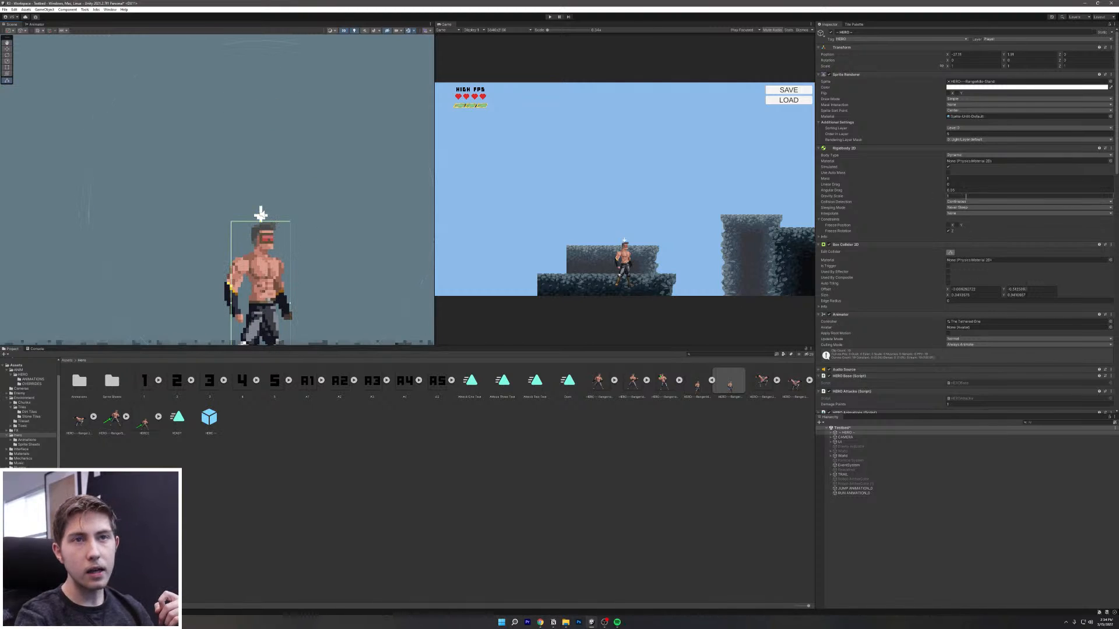
Step: Set the Box Collider 2D Offset to X 0, Y 0 and narrow its right side
left_click(975, 289)
left_click_drag(976, 290, 921, 288)
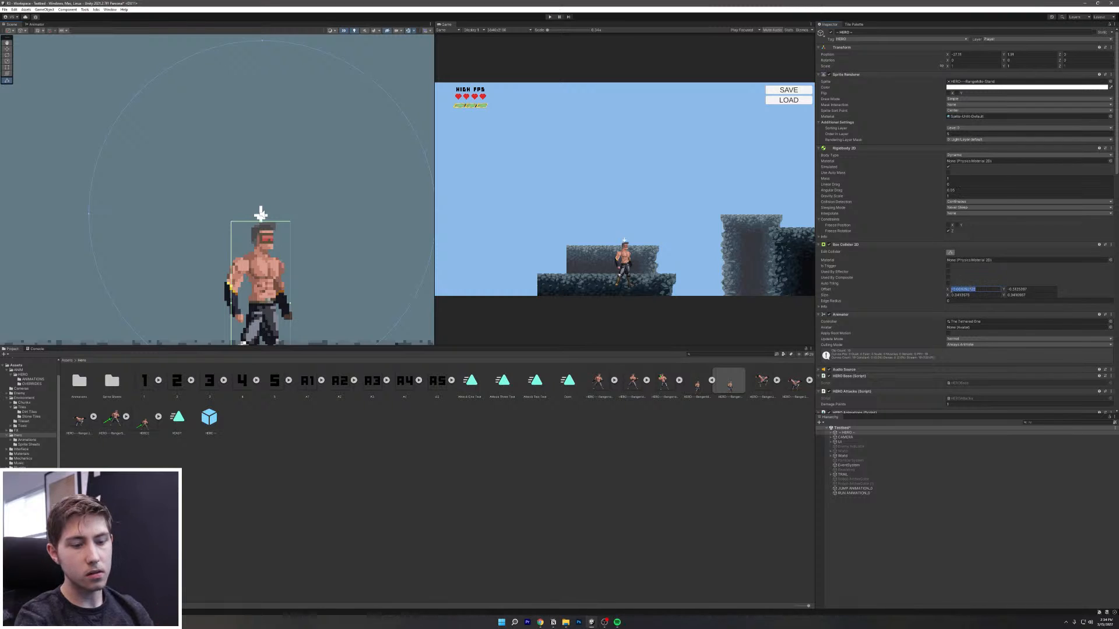
type("0")
key("Tab")
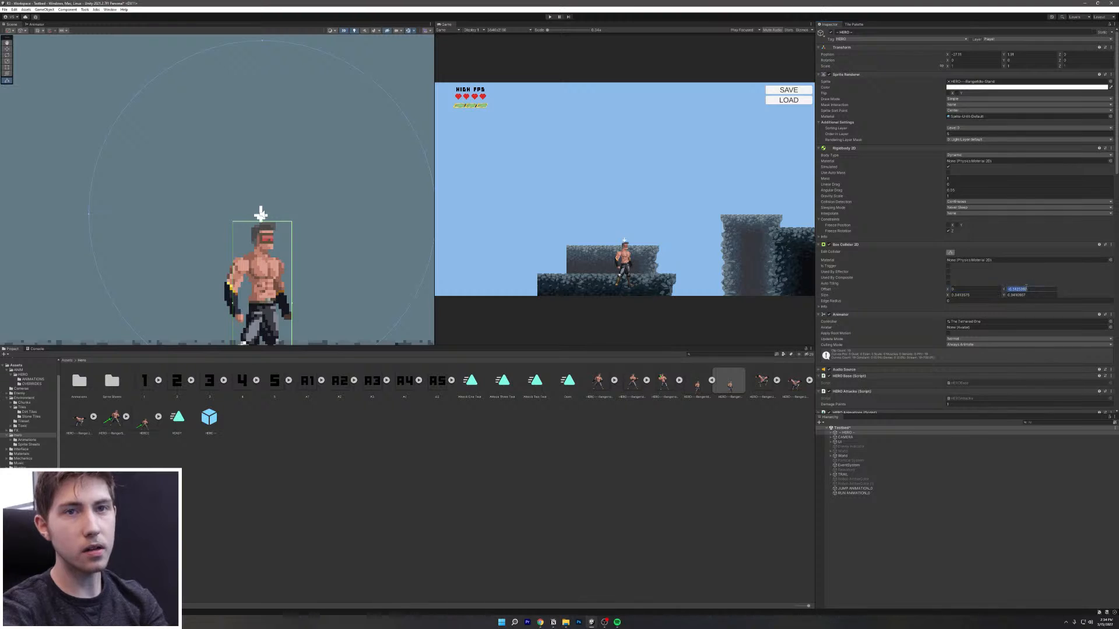
type("0")
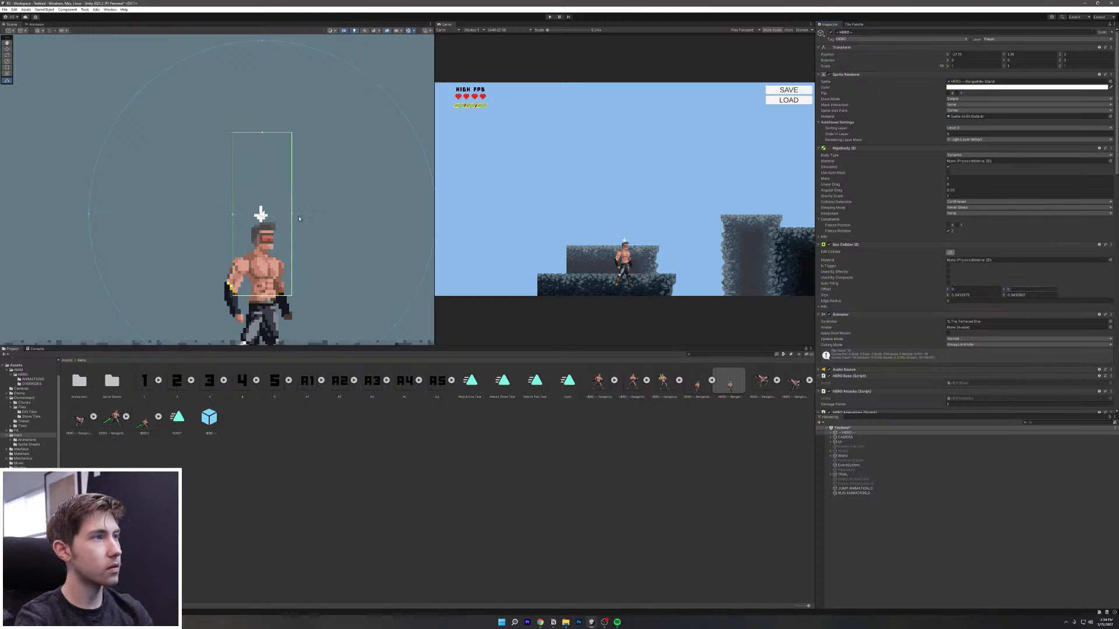
left_click_drag(292, 217, 285, 216)
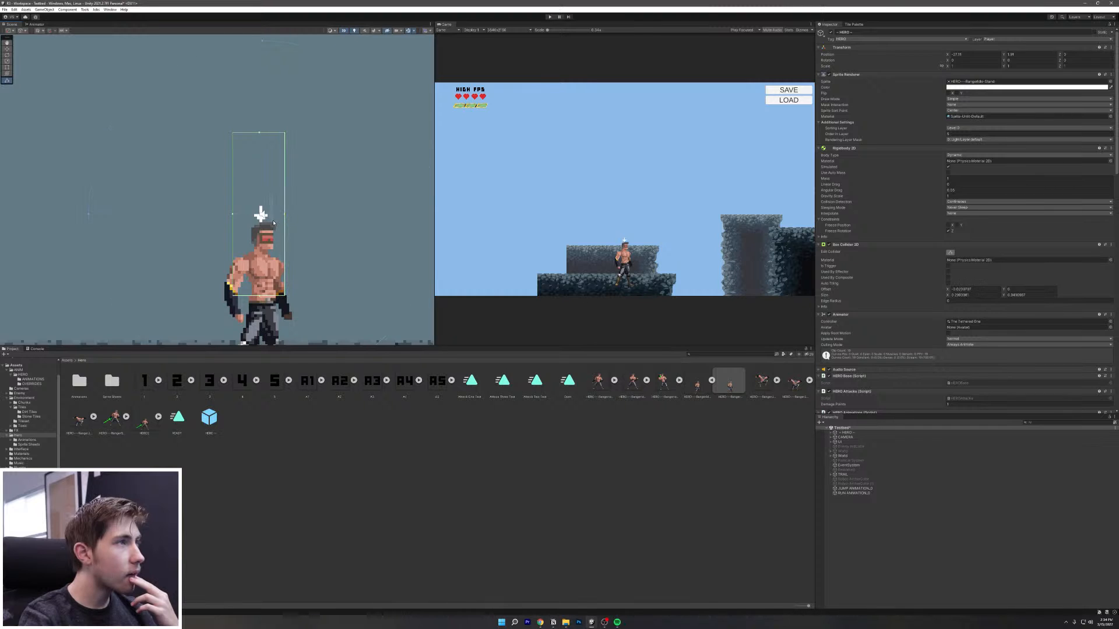
Step: Refit the collider's top and bottom edges to the hero, then set Position Y to 1.89
left_click(284, 187)
left_click(851, 433)
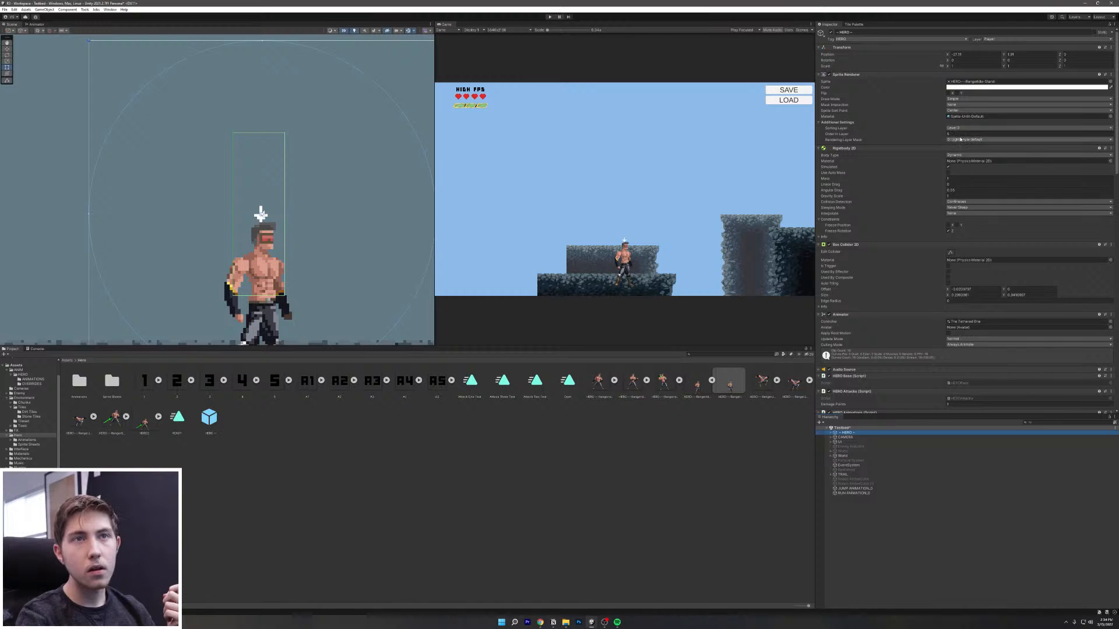
left_click(950, 253)
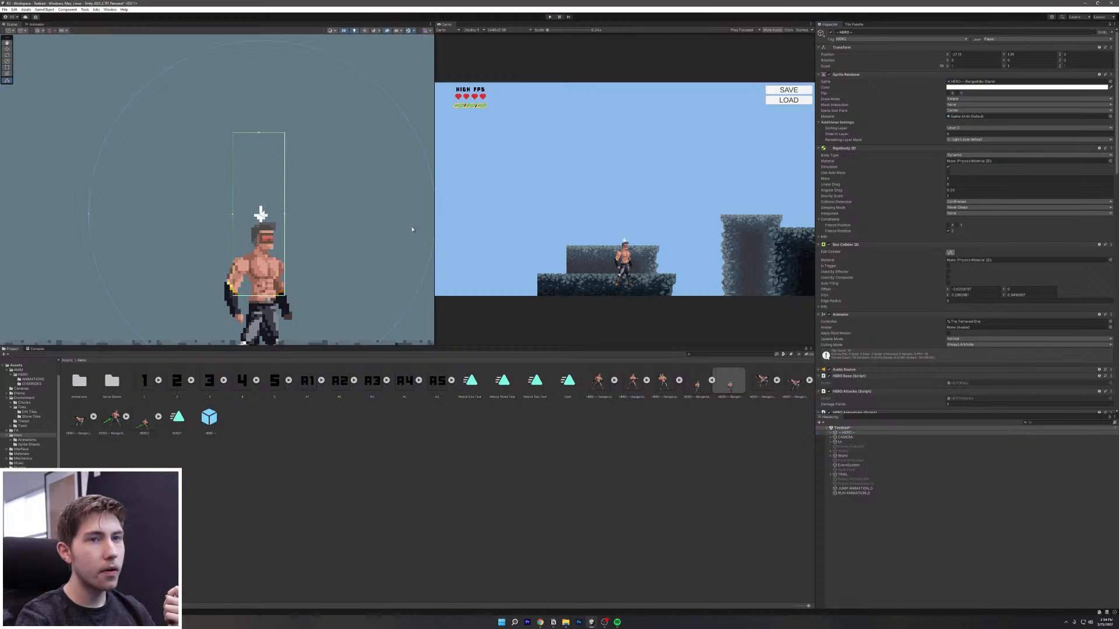
left_click_drag(260, 134, 276, 224)
scroll(257, 298, "down", 7)
middle_click_drag(257, 298, 262, 208)
left_click_drag(263, 207, 271, 268)
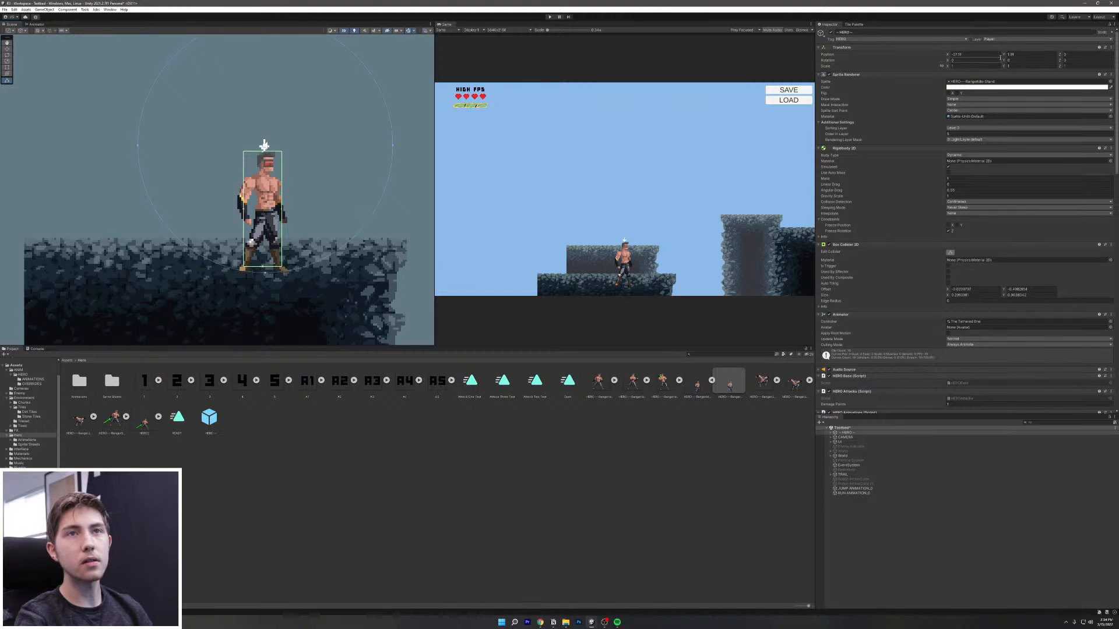
mouse_move(1005, 55)
left_mouse_down()
mouse_move(993, 63)
mouse_move(1017, 72)
left_mouse_up()
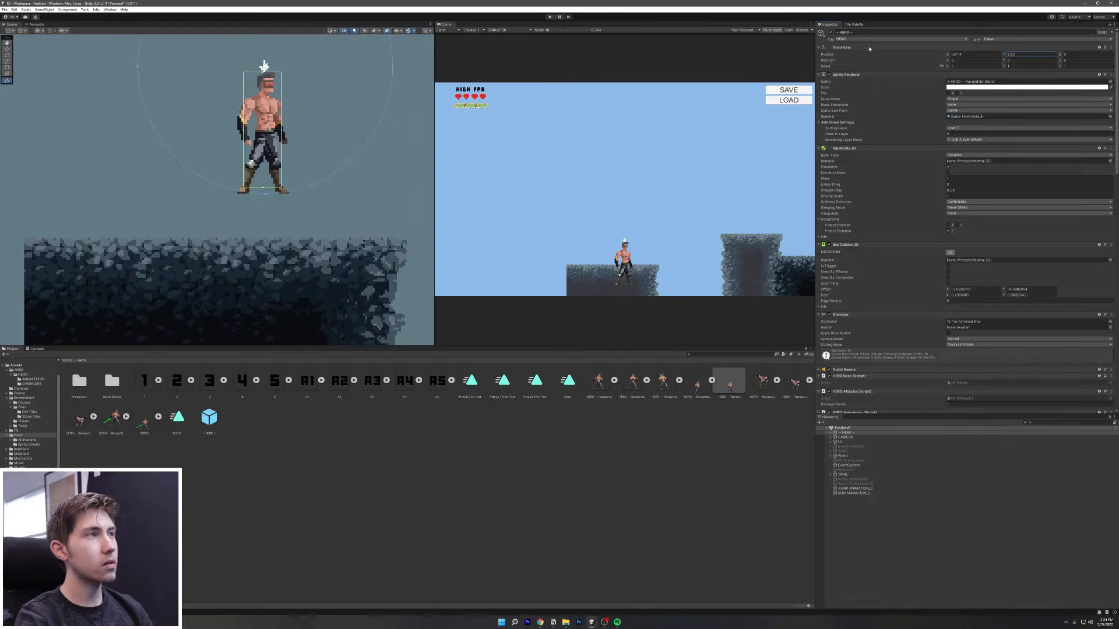
Step: Start the game and run the resized hero left and right down to the lower ledge
left_click(549, 16)
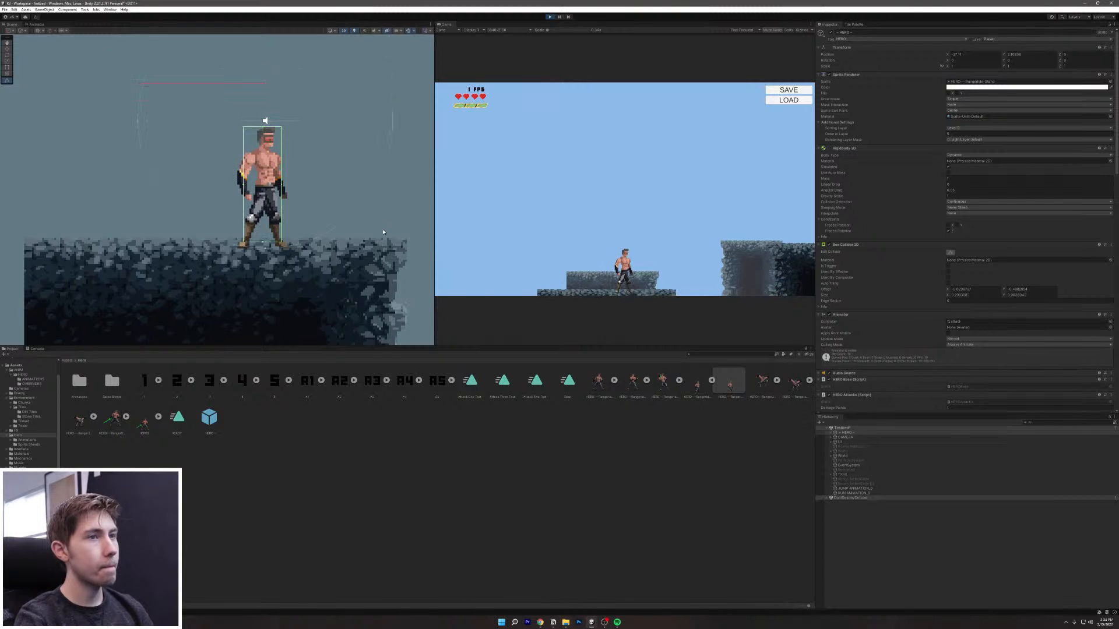
key("a")
key("d")
key("a")
key("d")
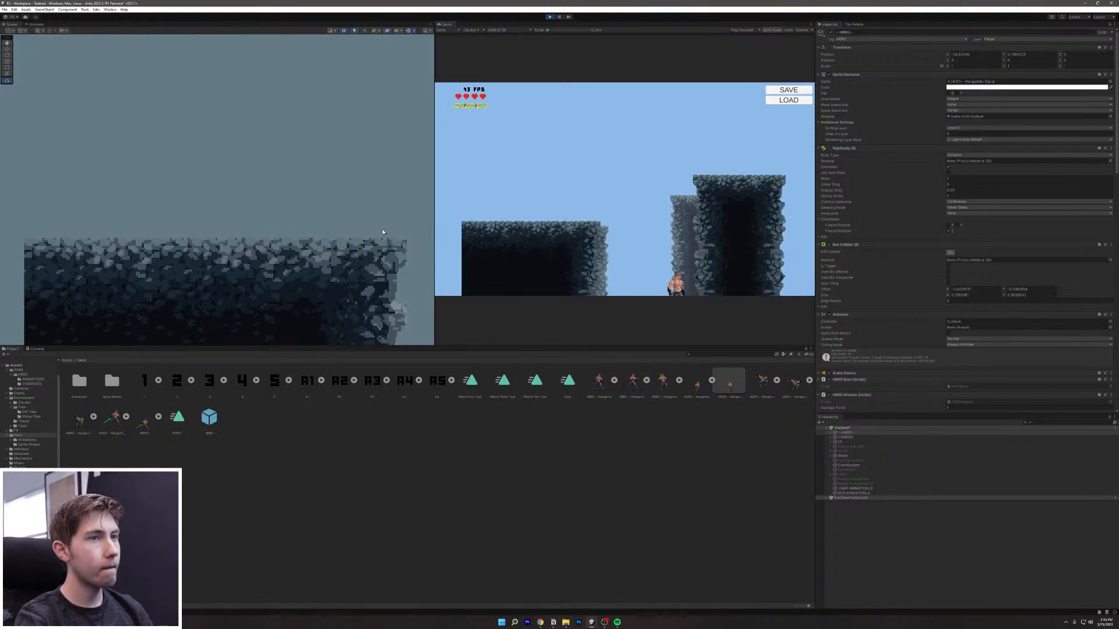
key("d")
key("a")
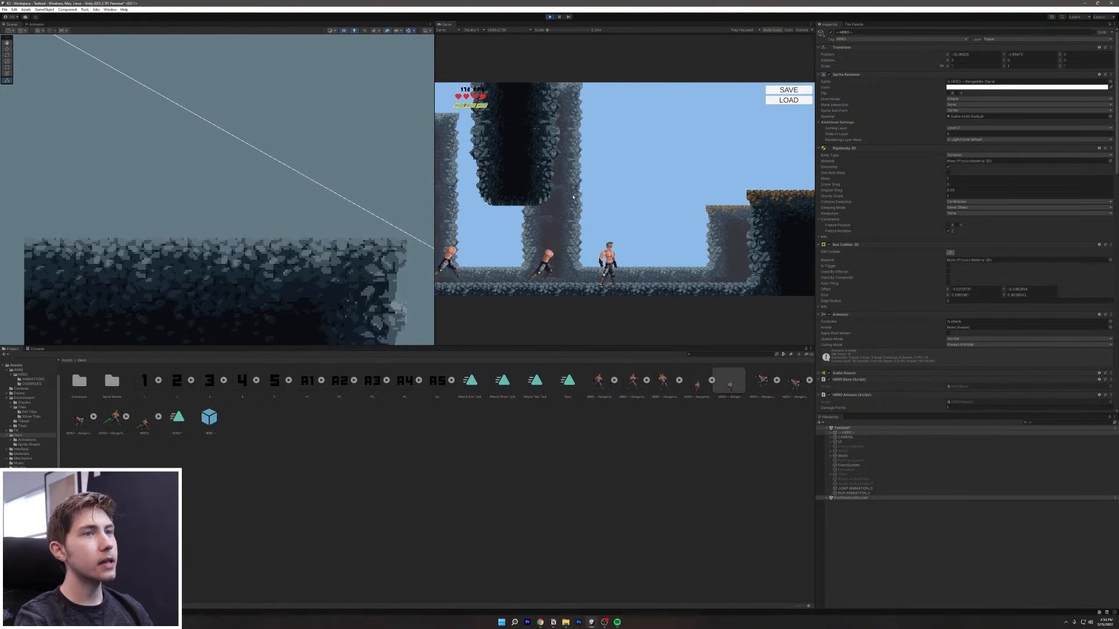
Step: Show the hero's Animator state graph, then keep running and dash with Shift in the game
left_click(37, 24)
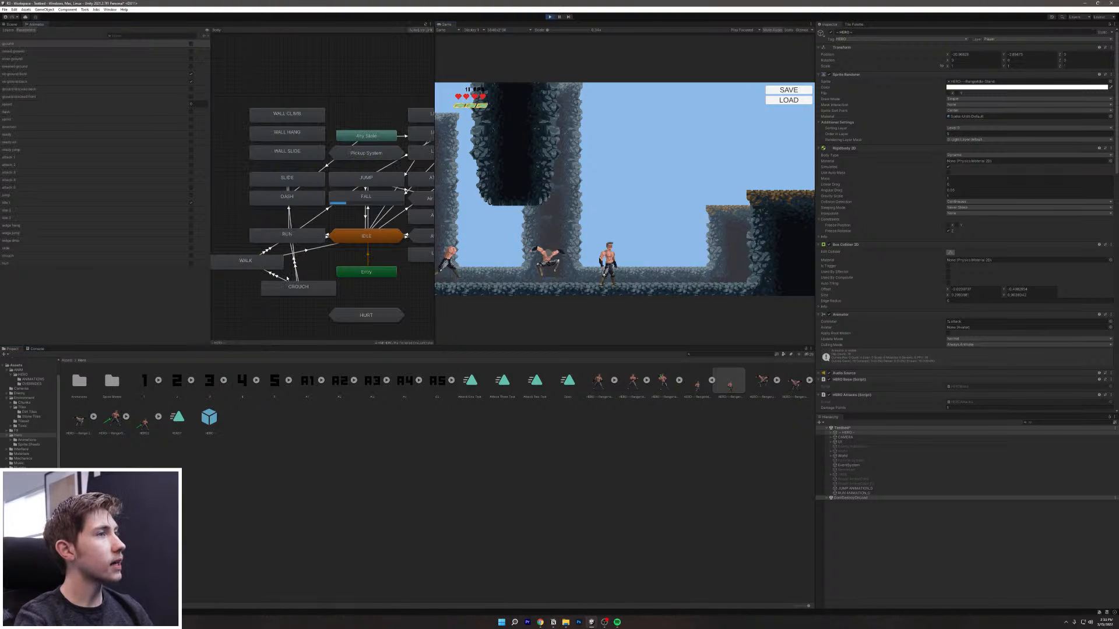
left_click(604, 242)
key("a")
key("d")
key("a")
key("shift")
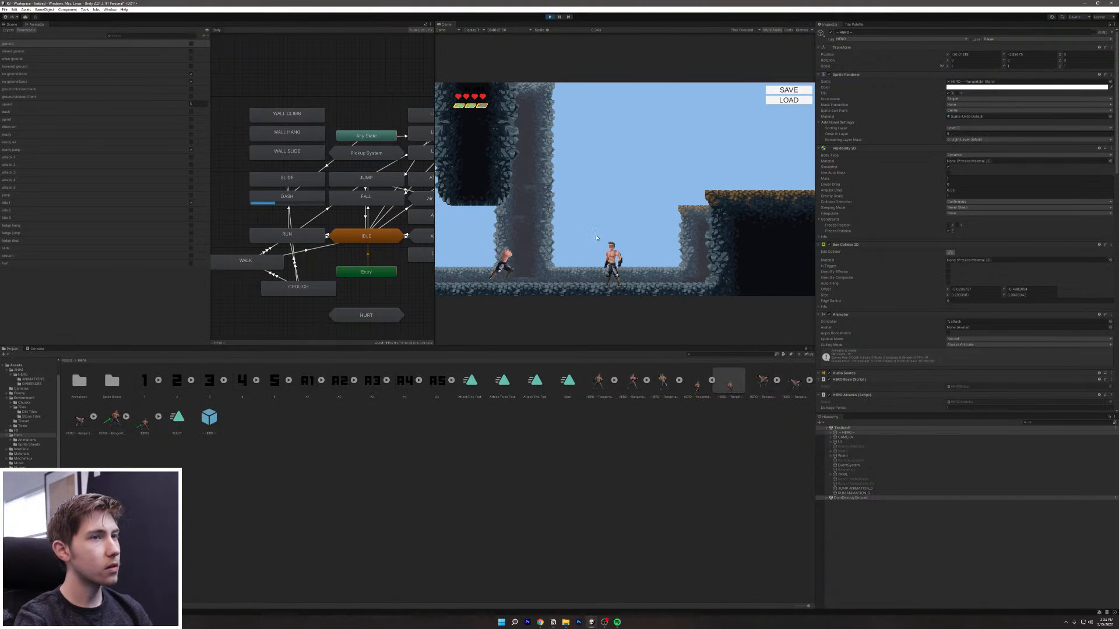
key("a")
key("d")
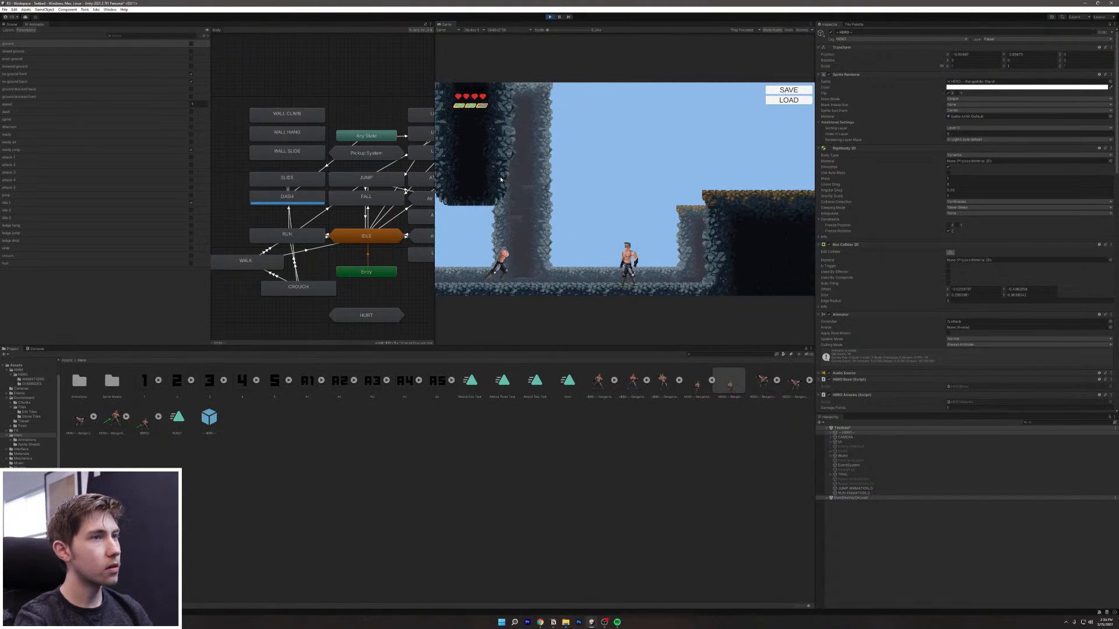
Step: Stop the playtest and frame the hero and the ground below it in the Scene view
left_click(550, 17)
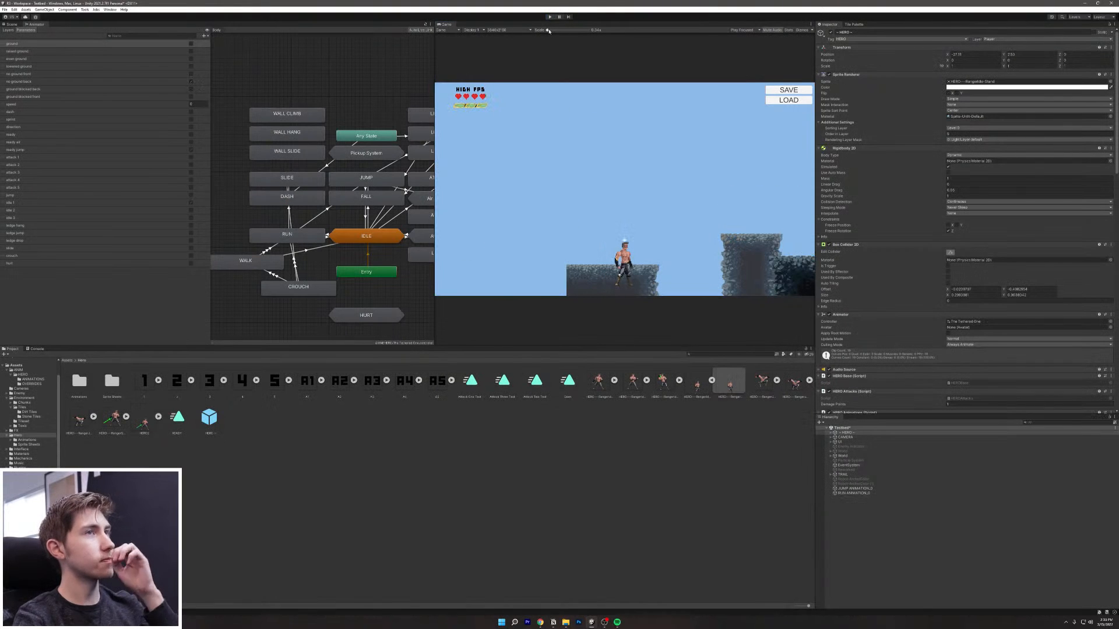
left_click(7, 25)
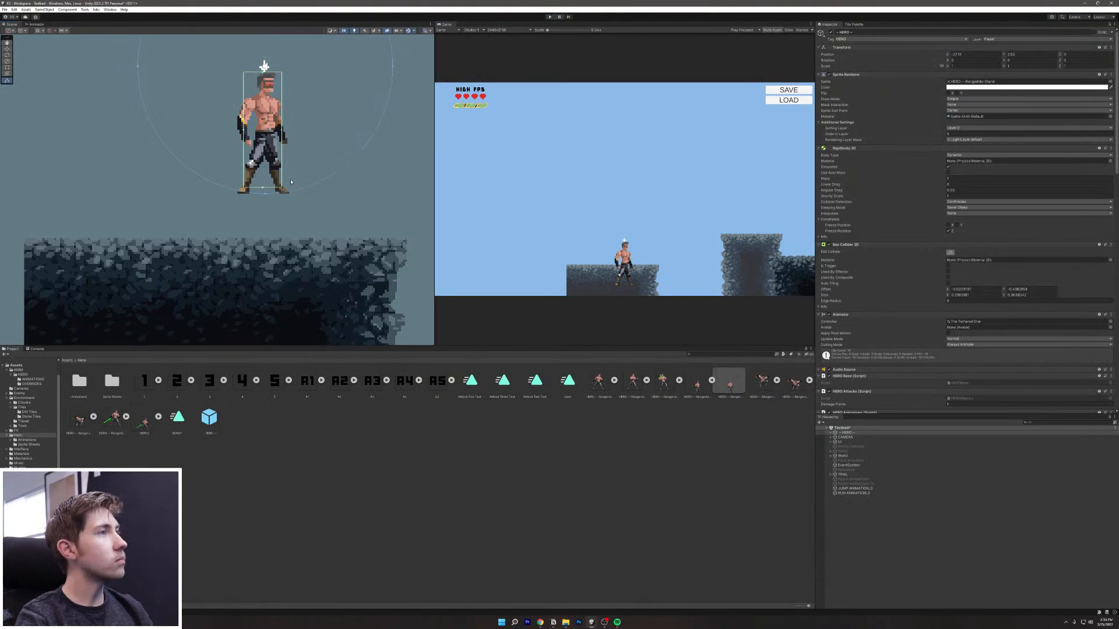
middle_click_drag(290, 182, 298, 251)
scroll(293, 249, "up", 3)
scroll(293, 248, "down", 2)
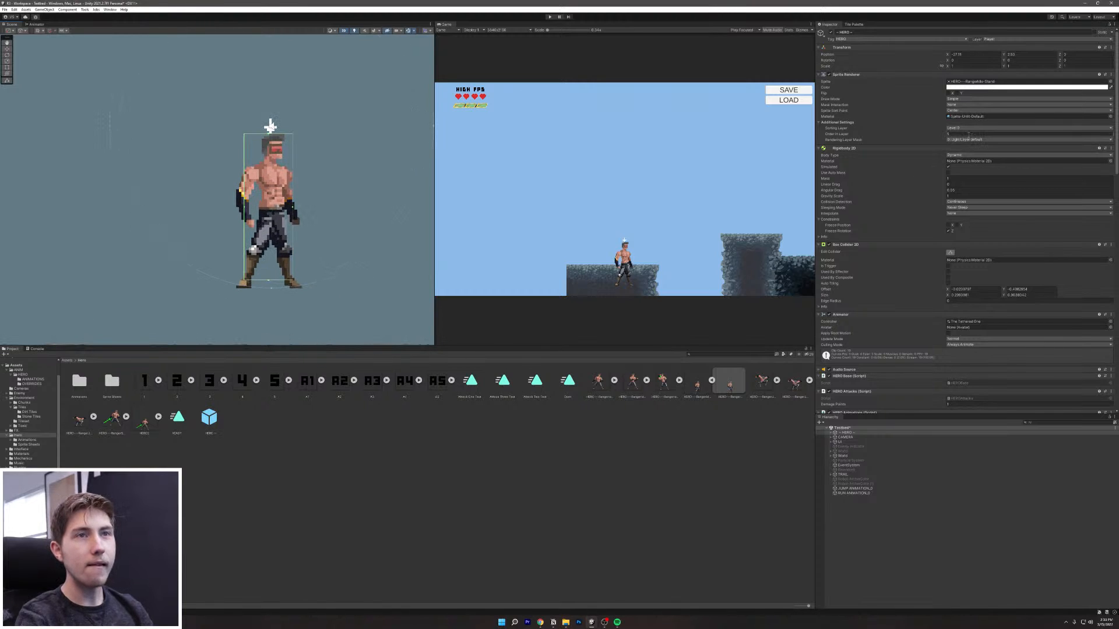
left_click(970, 81)
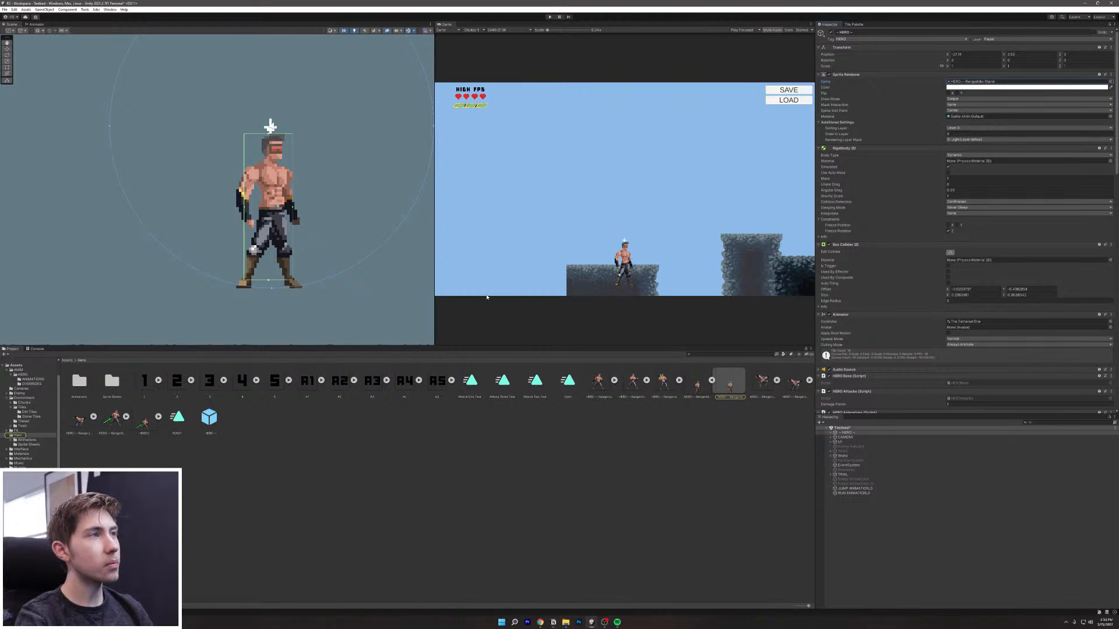
scroll(367, 266, "down", 3)
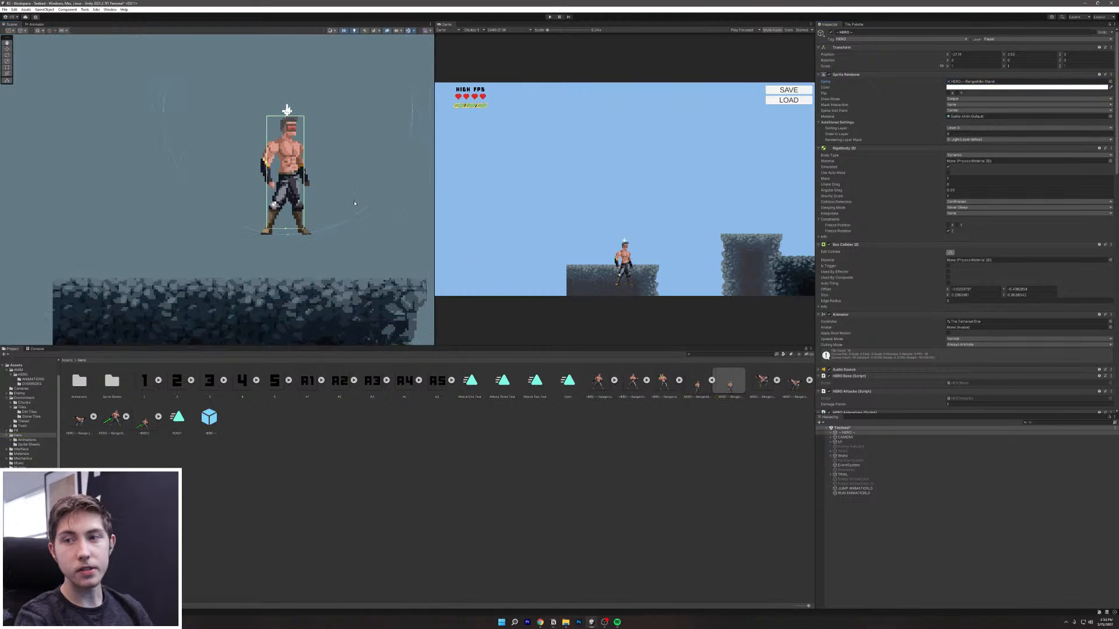
middle_click_drag(355, 204, 349, 233)
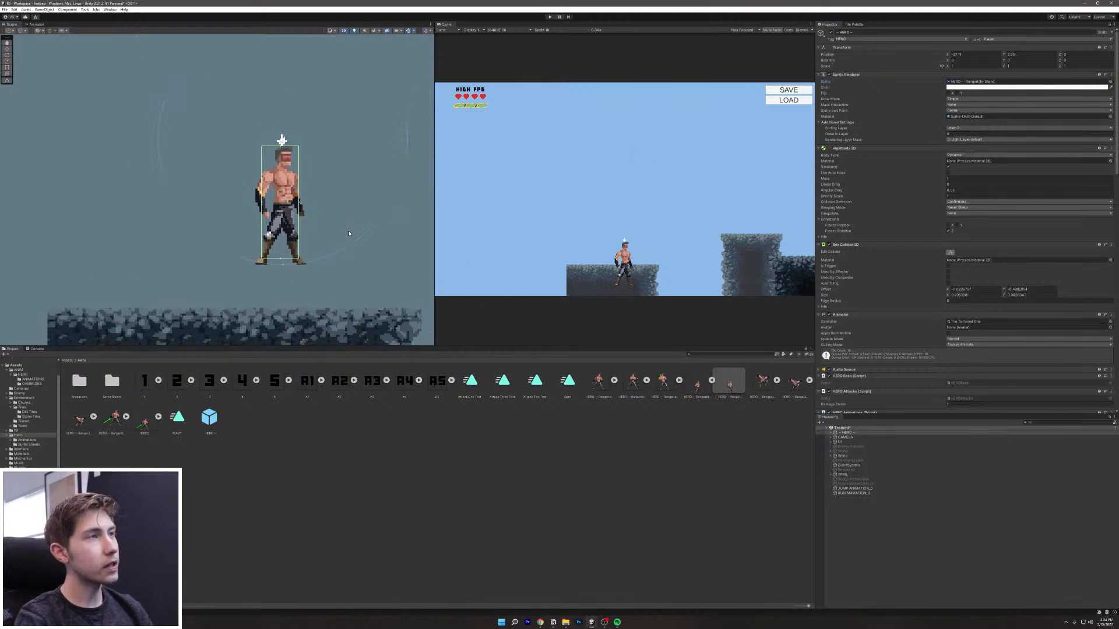
Step: Expand HERO and select its check points, from LedgeCheck through Third Backward Ground Check
left_click(842, 433)
left_click(830, 432)
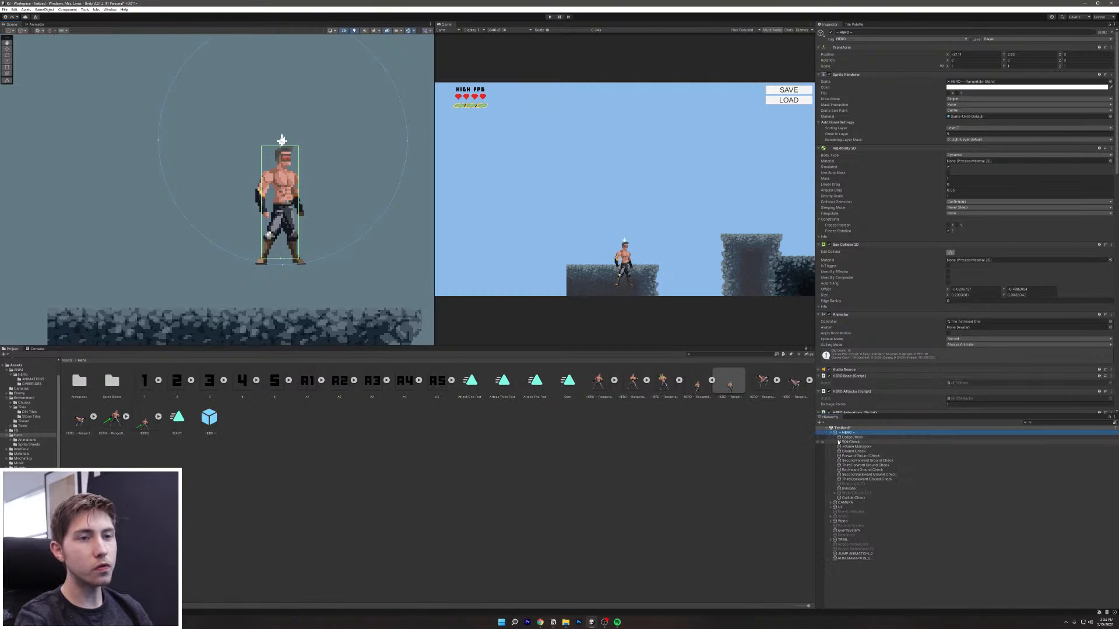
left_click(851, 437)
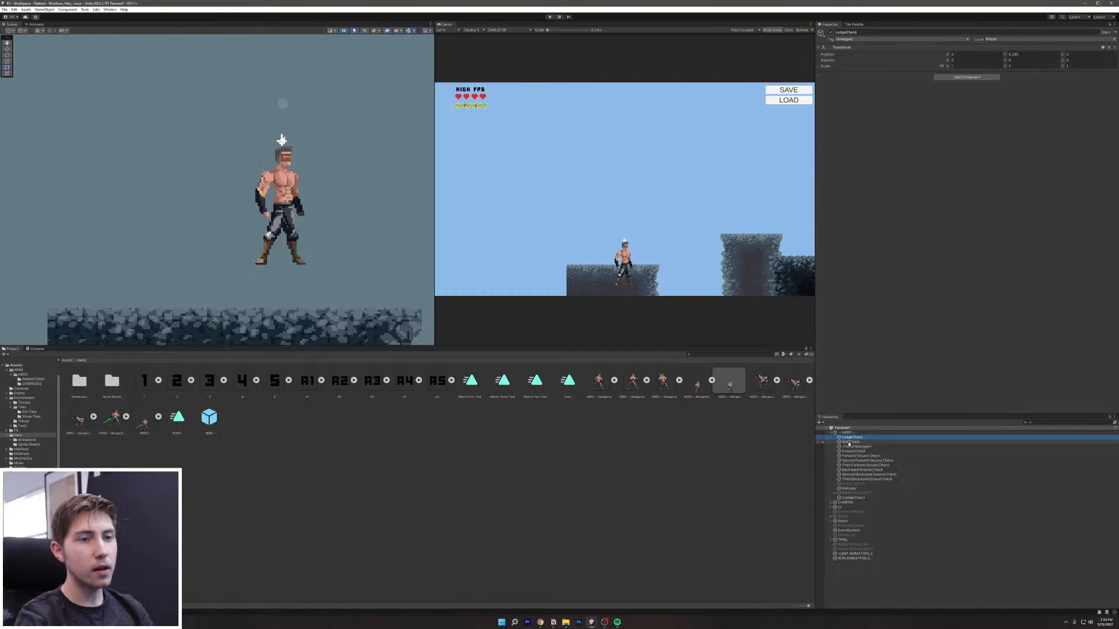
left_click(851, 441, "shift")
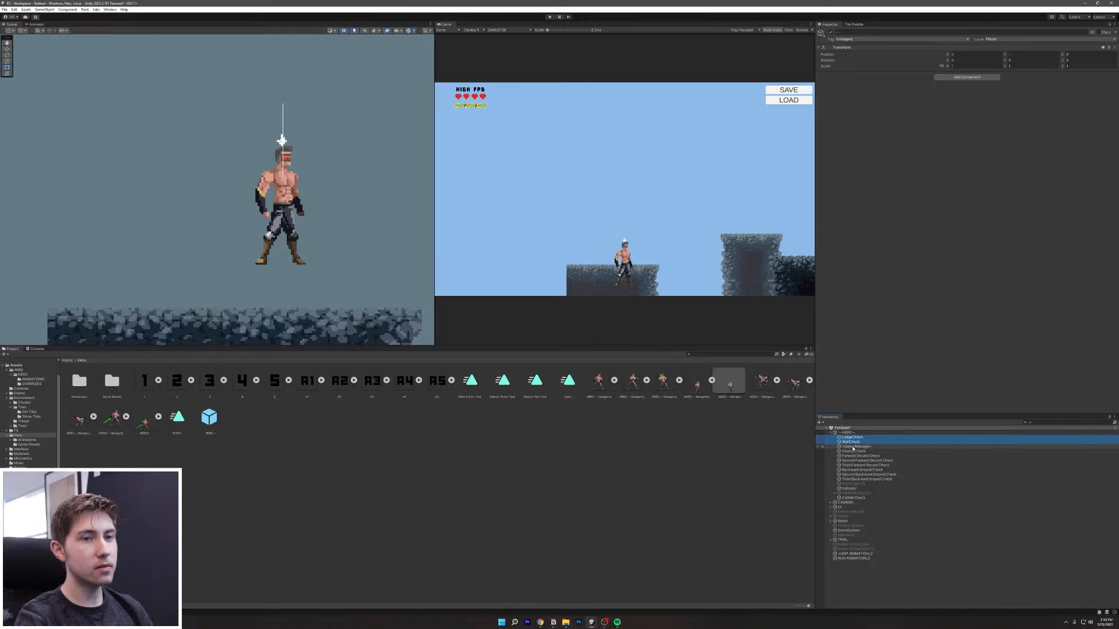
left_click(853, 451, "shift")
left_click(859, 456, "shift")
left_click(860, 461, "shift")
left_click(864, 465, "shift")
left_click(866, 469, "shift")
left_click(870, 475, "shift")
left_click(871, 479, "shift")
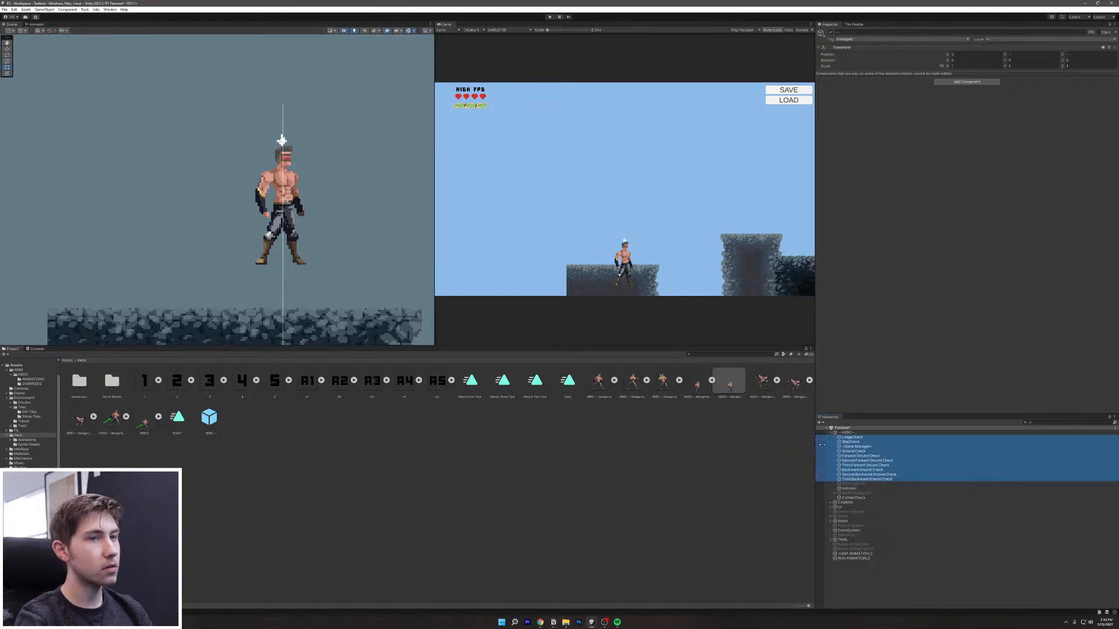
Step: Set LedgeCheck's Transform Position Y to -0.07
left_click(862, 437)
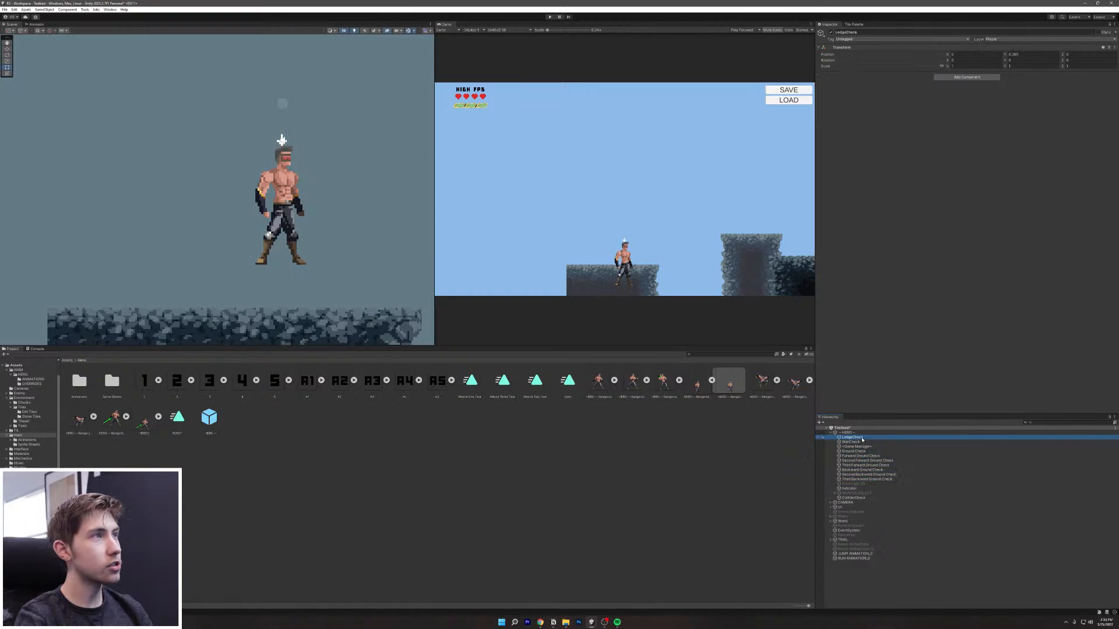
left_click(1006, 54)
type("-0.07")
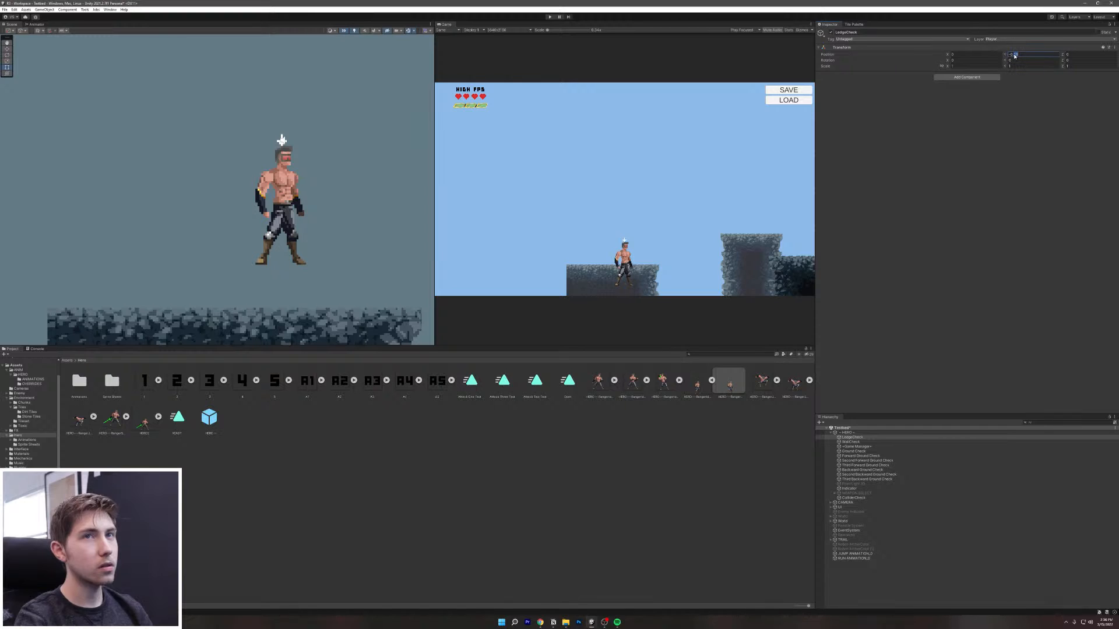
left_click(1060, 201)
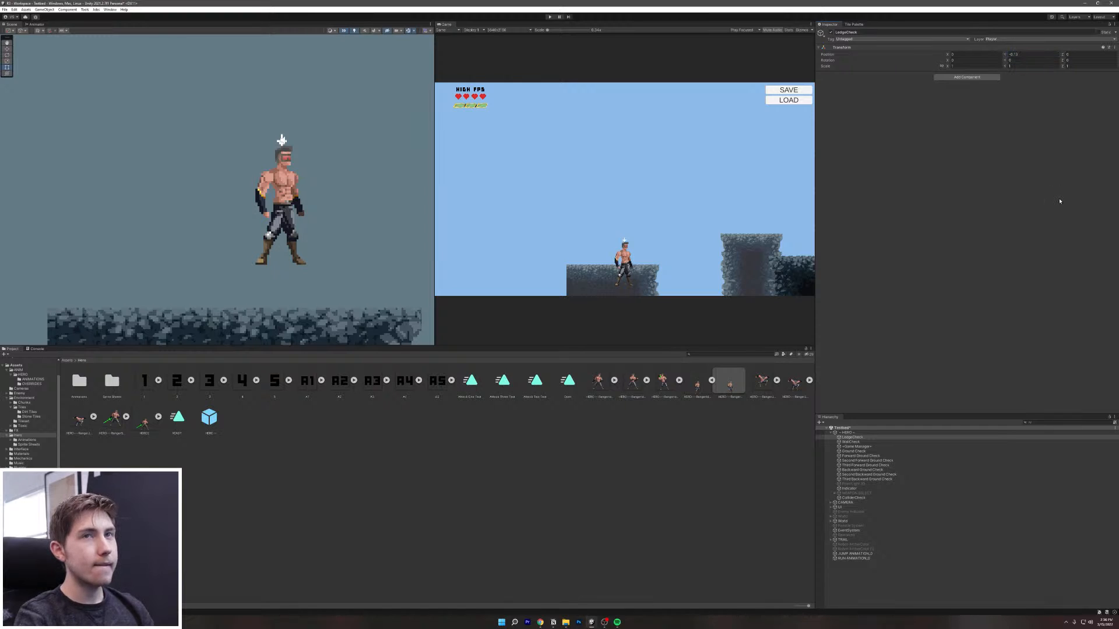
Step: Try shifting all check points vertically, undo it, and inspect Ground Check's position
key("ctrl+z")
key("ctrl+z")
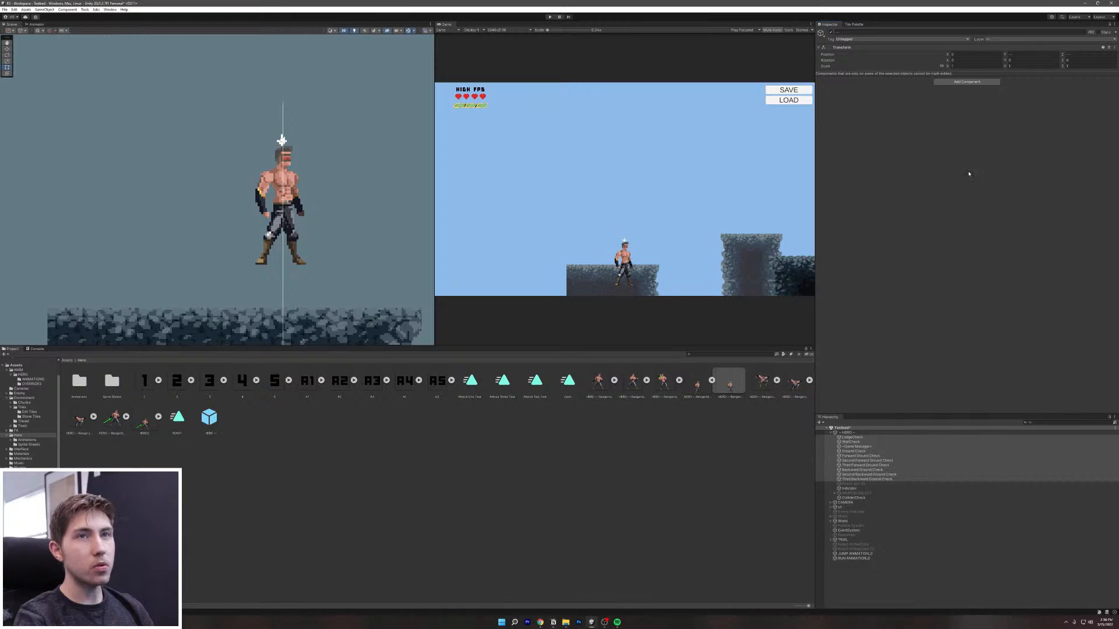
left_click_drag(1006, 57, 999, 57)
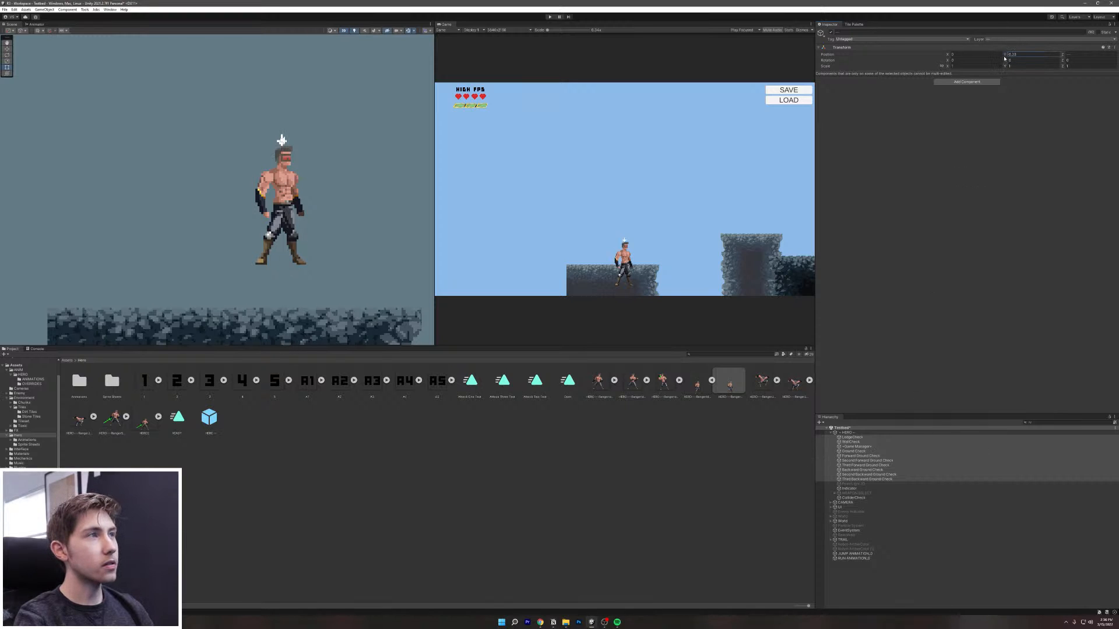
key("ctrl+z")
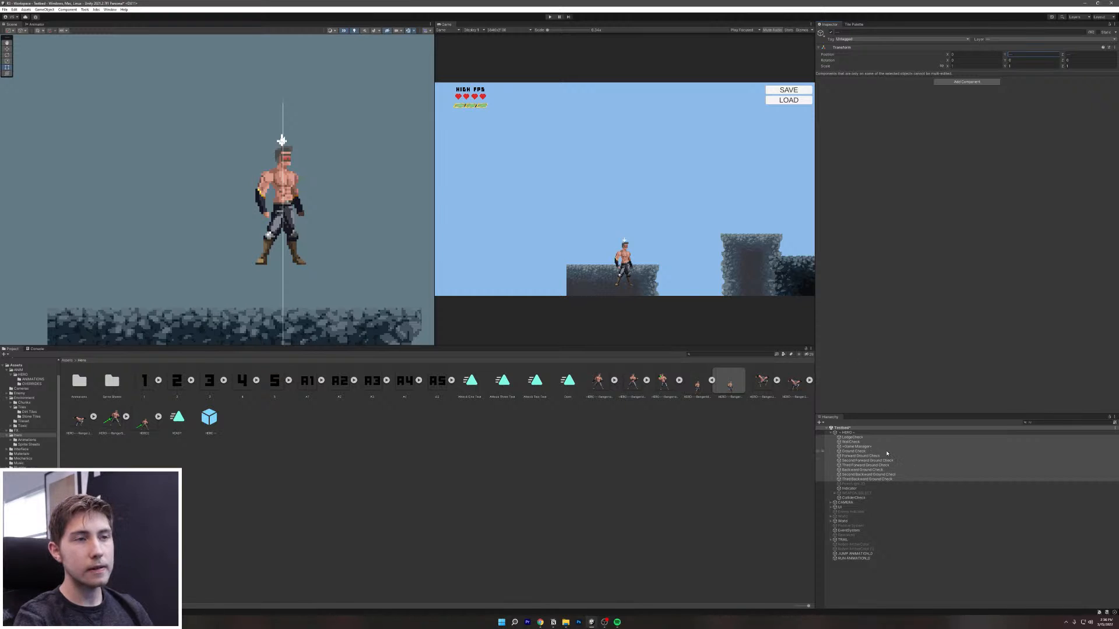
left_click(854, 452)
key("ctrl+z")
key("ctrl+z")
key("ctrl+z")
key("ctrl+z")
key("ctrl+z")
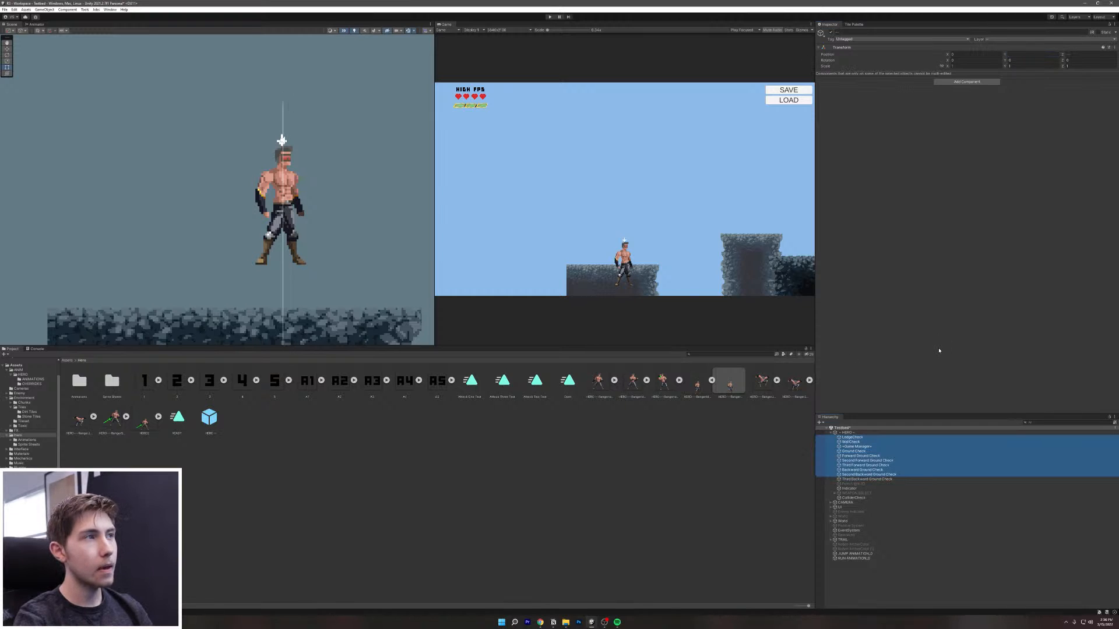
Step: Undo back through the check point selections to the HERO object
left_click(866, 433)
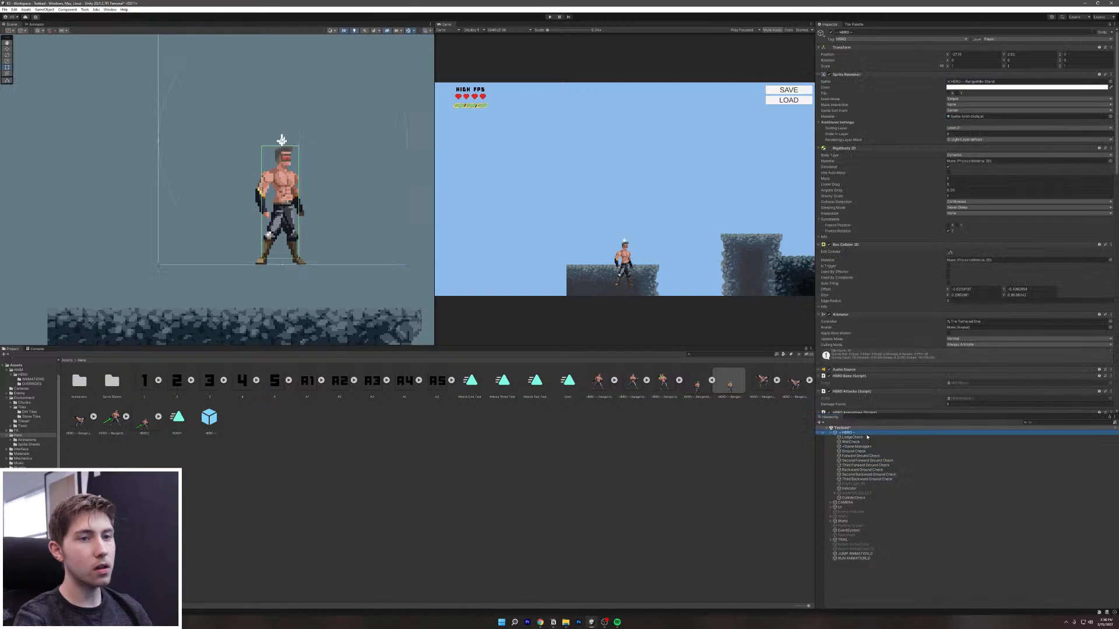
key("ctrl+z")
key("ctrl+z")
key("ctrl+z")
key("ctrl+z")
key("ctrl+z")
key("ctrl+z")
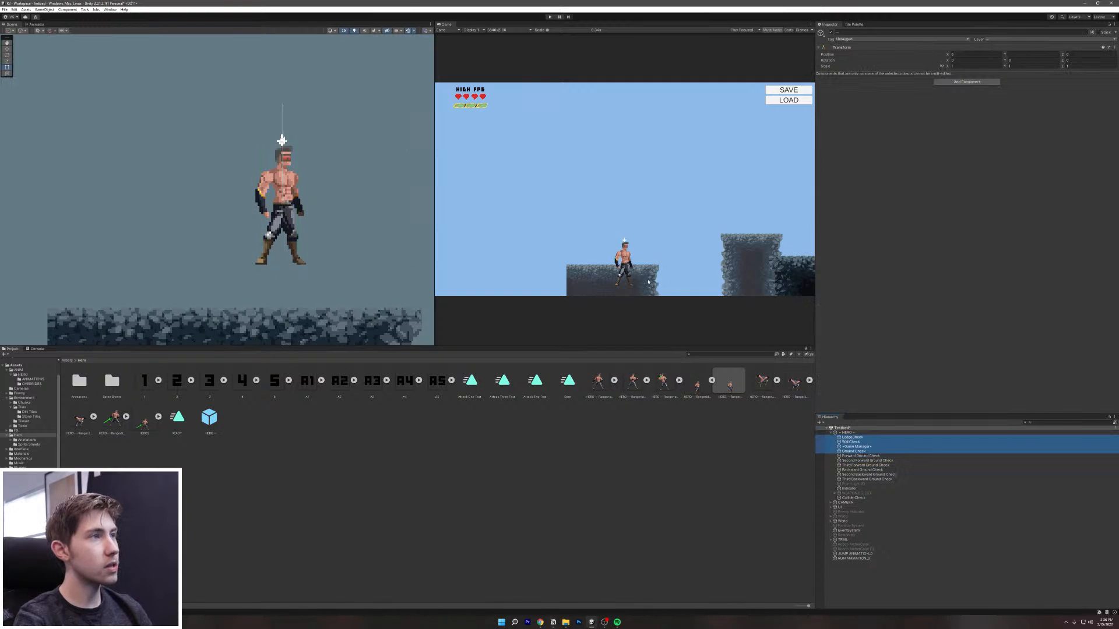
key("ctrl+z")
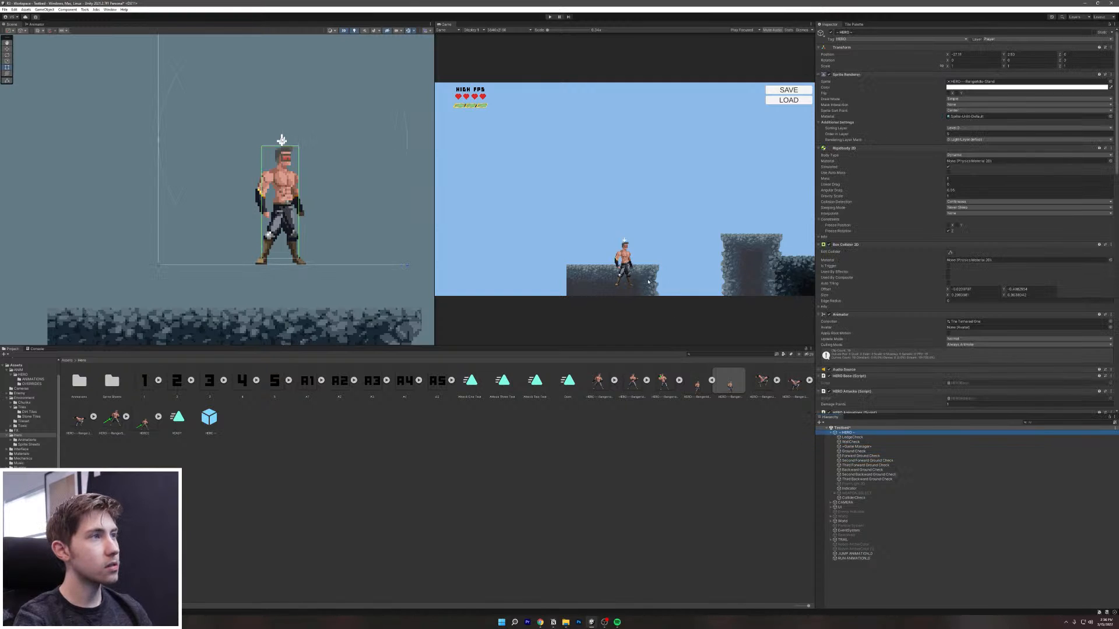
key("ctrl+z")
key("ctrl+z")
key("ctrl+z")
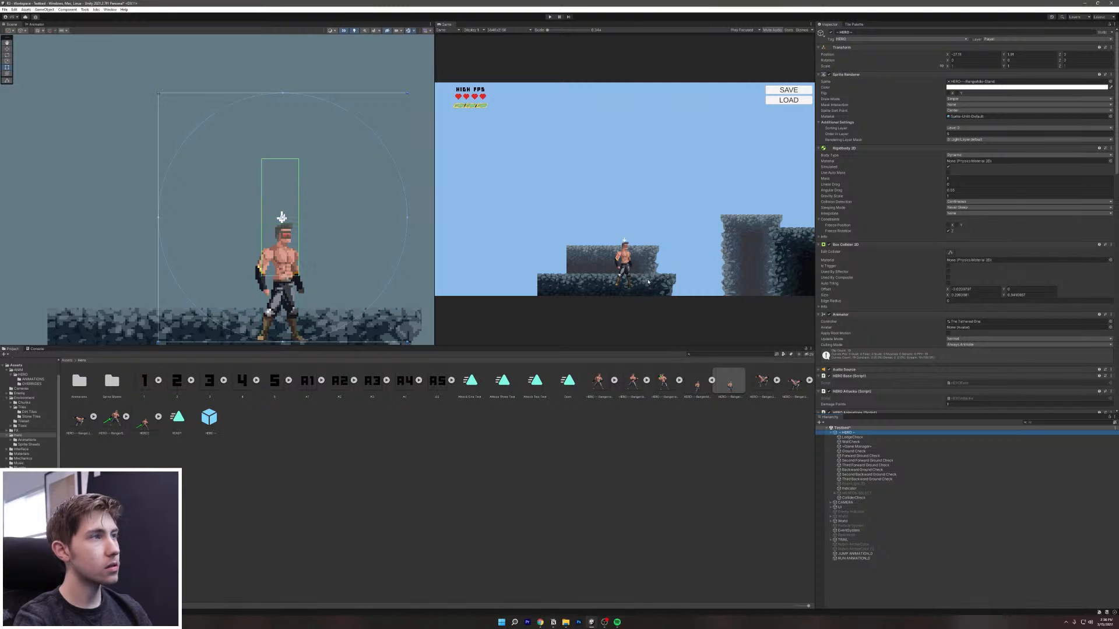
key("ctrl+z")
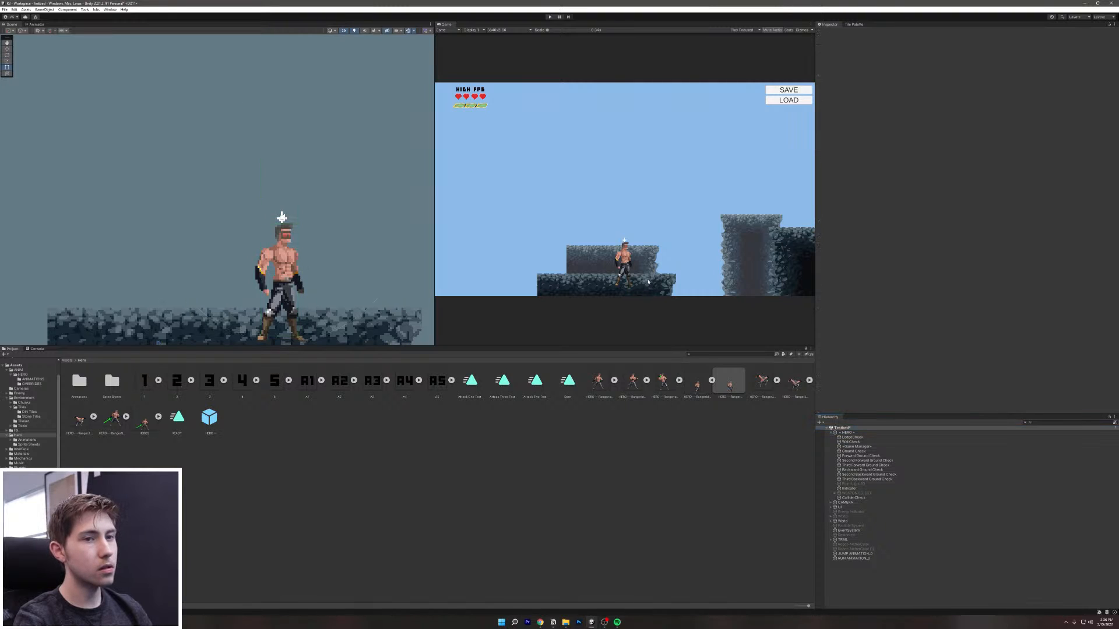
Step: Test squashing HERO vertically with the Rect handle, then undo the squash
left_click(852, 433)
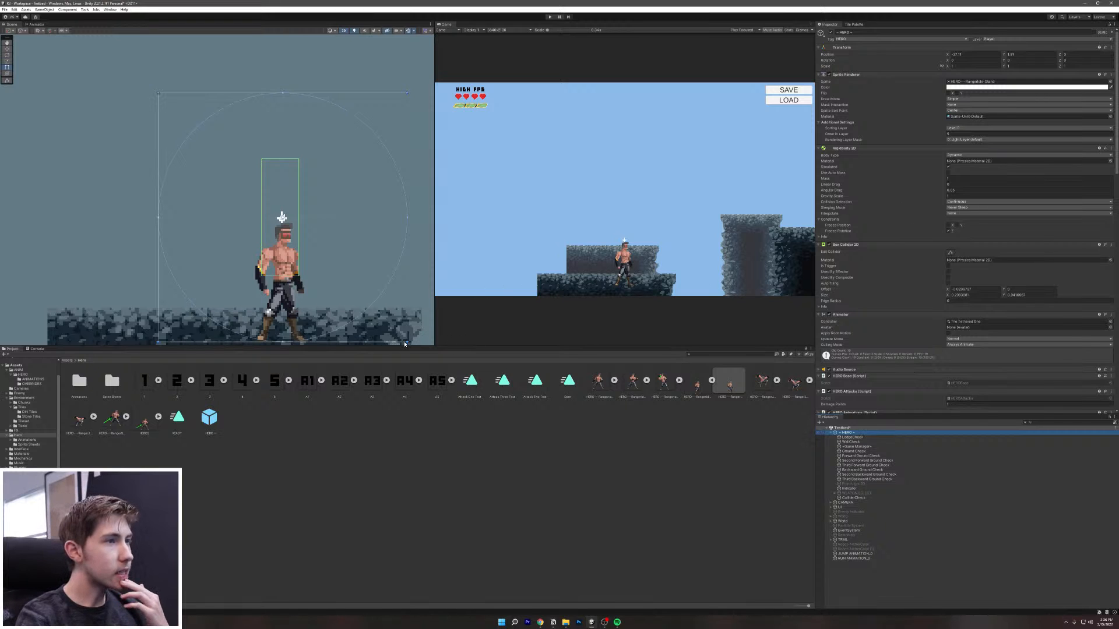
left_click_drag(407, 344, 431, 214)
key("ctrl+z")
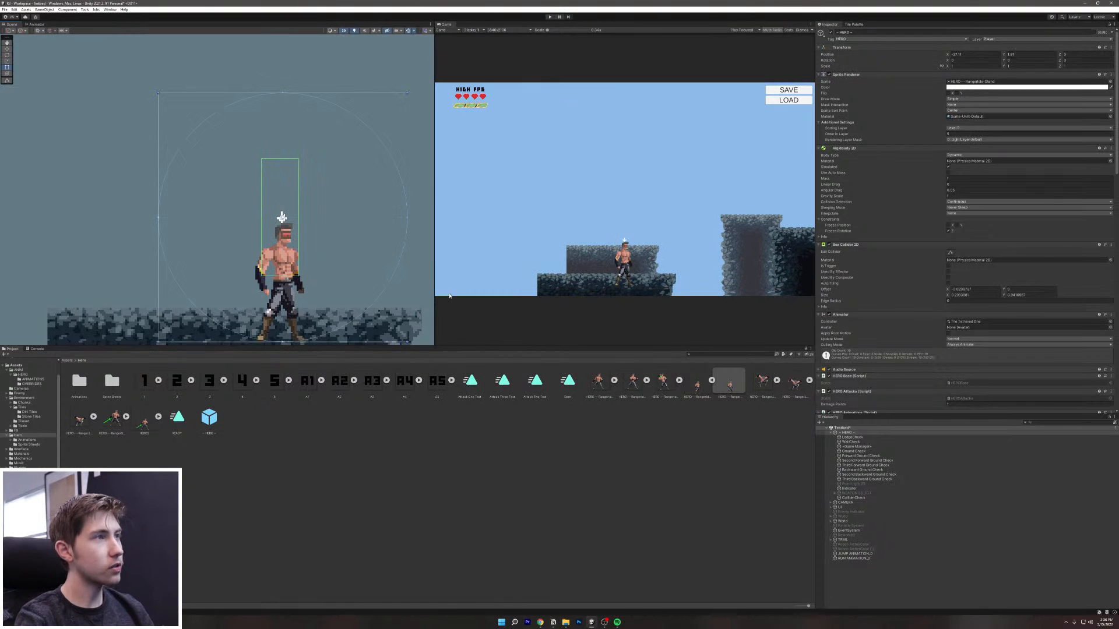
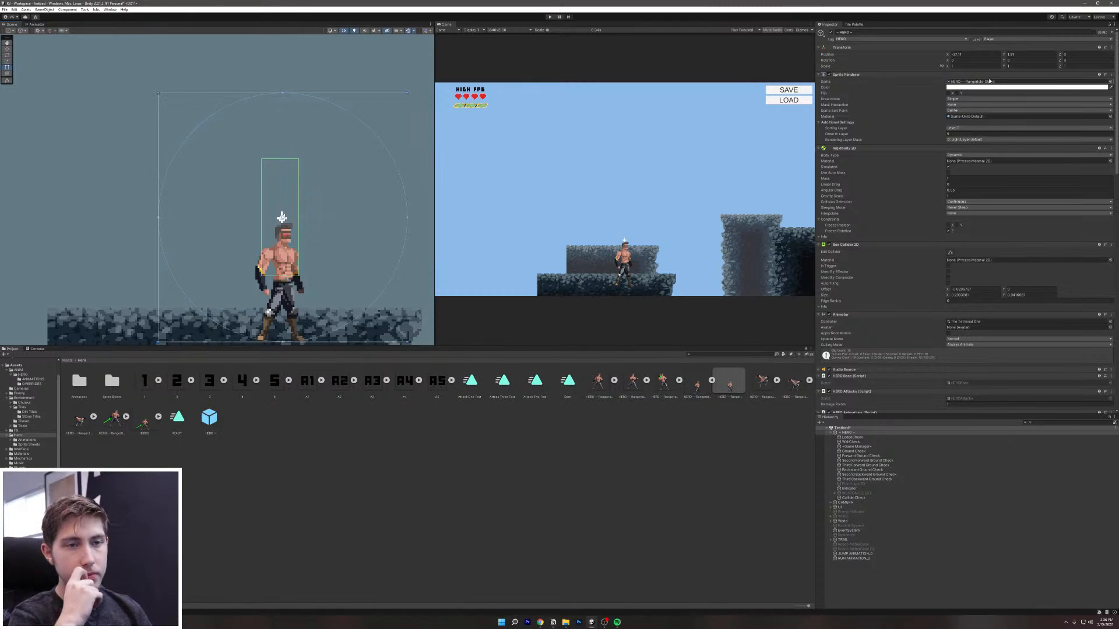
Step: Raise WallCheck's Position Y to about 1.19 and set LedgeCheck's to -0.13
left_click(851, 446)
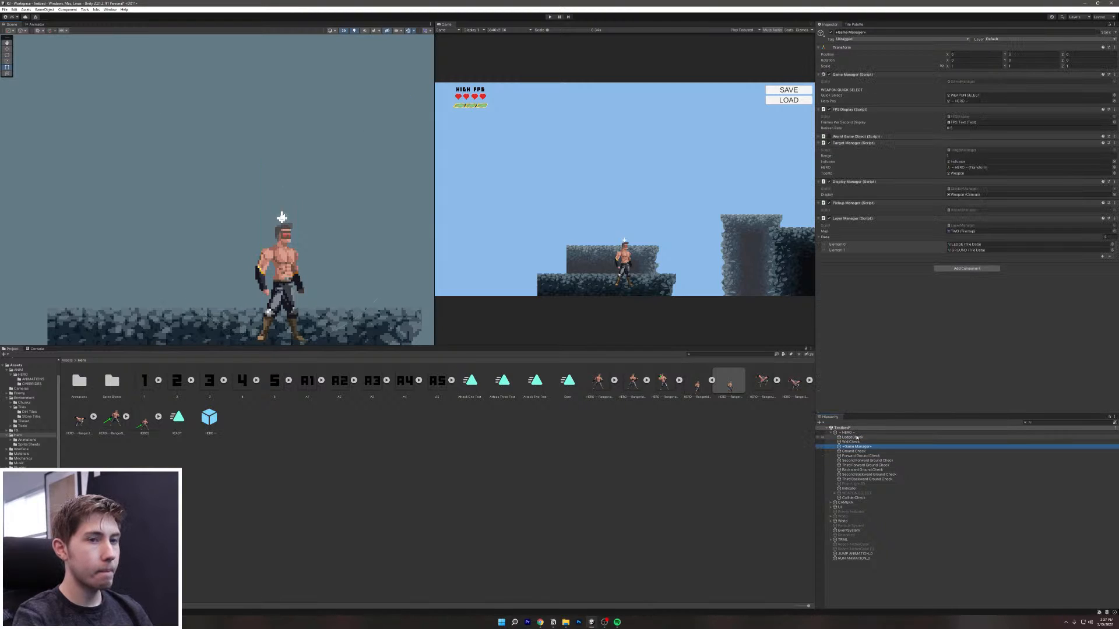
left_click(854, 442)
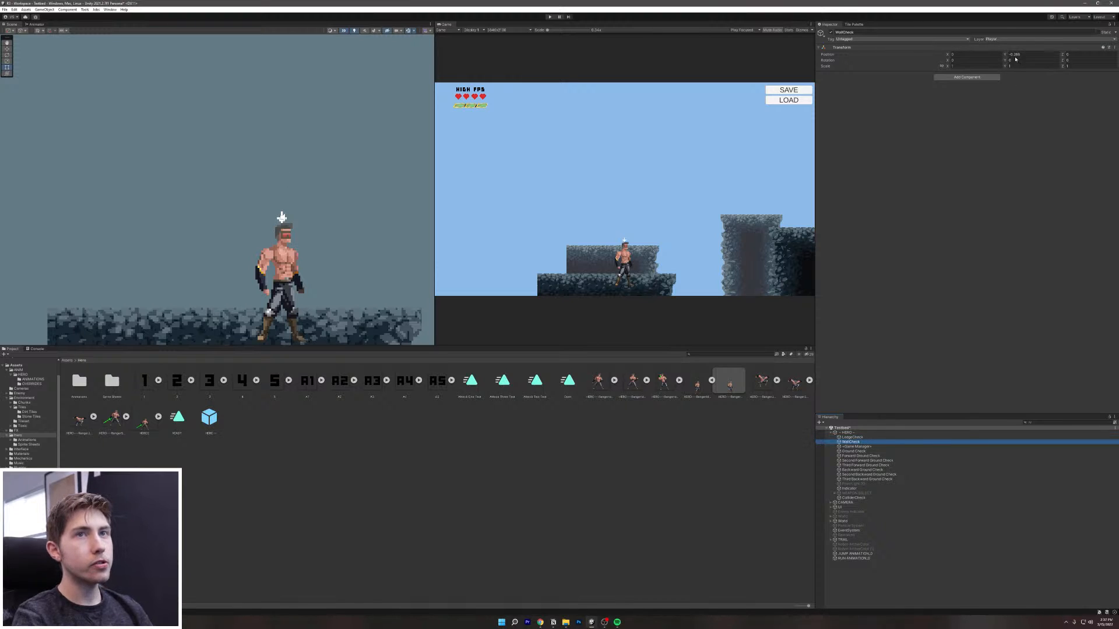
left_click_drag(1005, 57, 1021, 59)
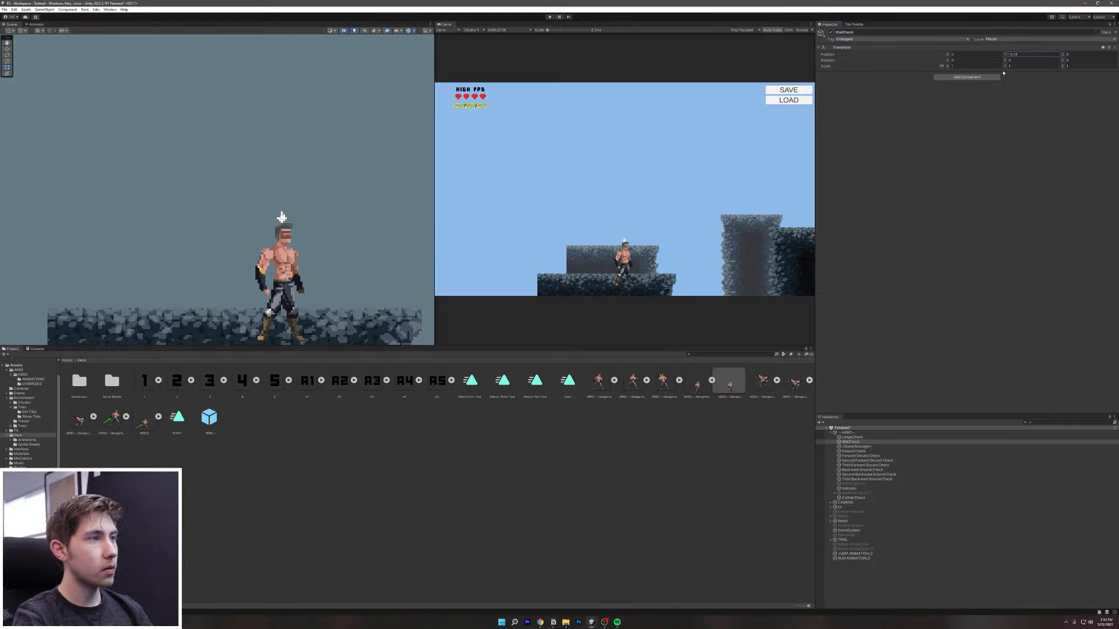
left_click(852, 433)
left_click(854, 438)
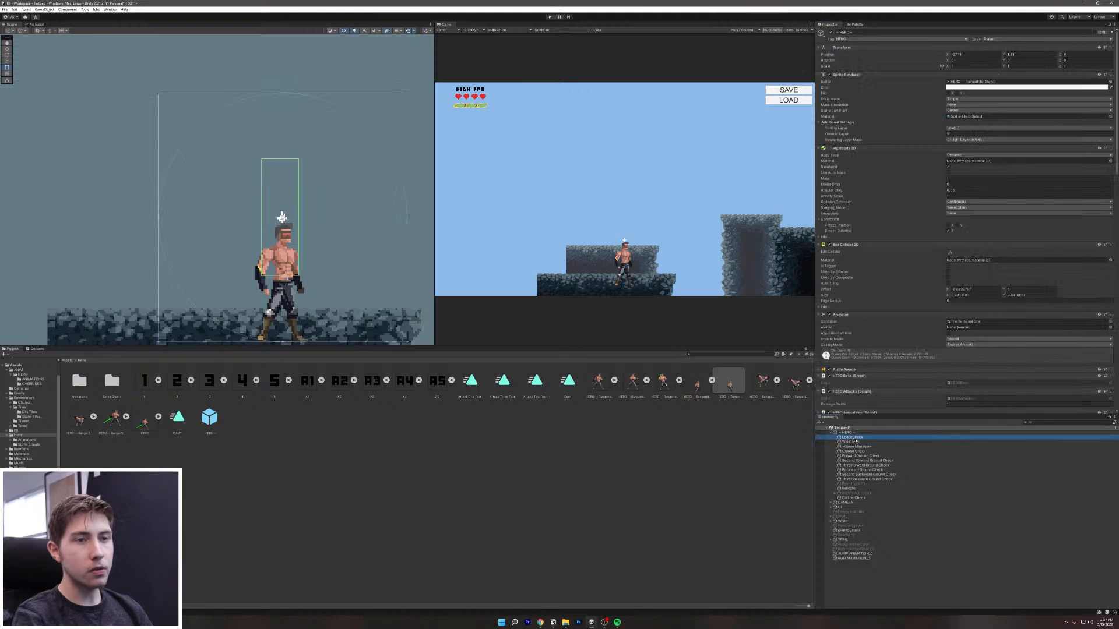
left_click(1011, 55)
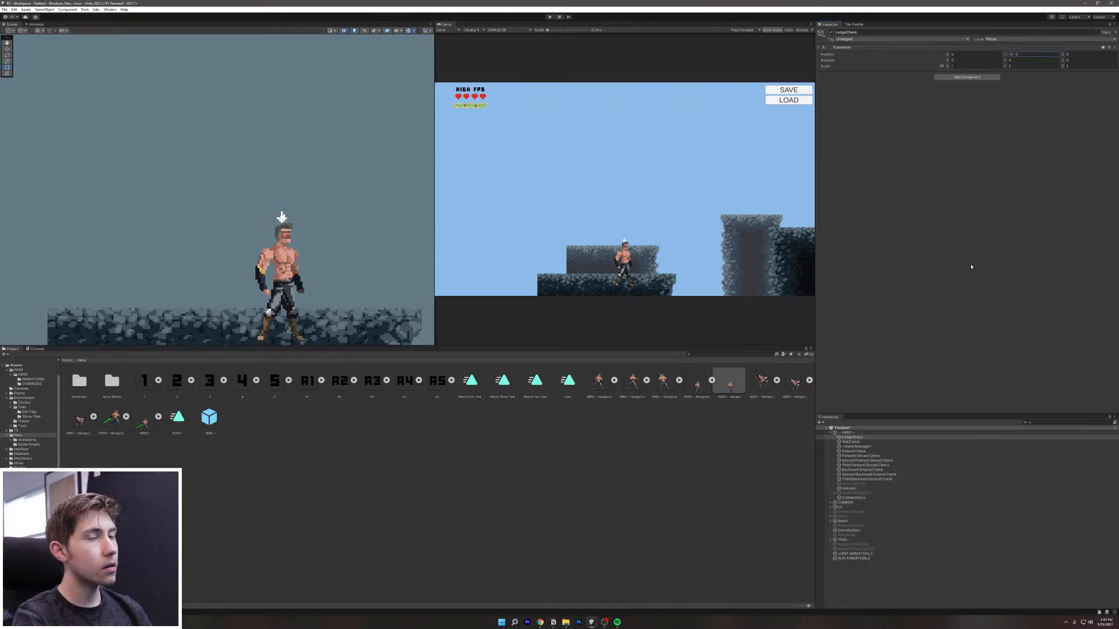
Step: Lower Ground Check's Position Y to about -1.98, then select HERO
left_click(852, 452)
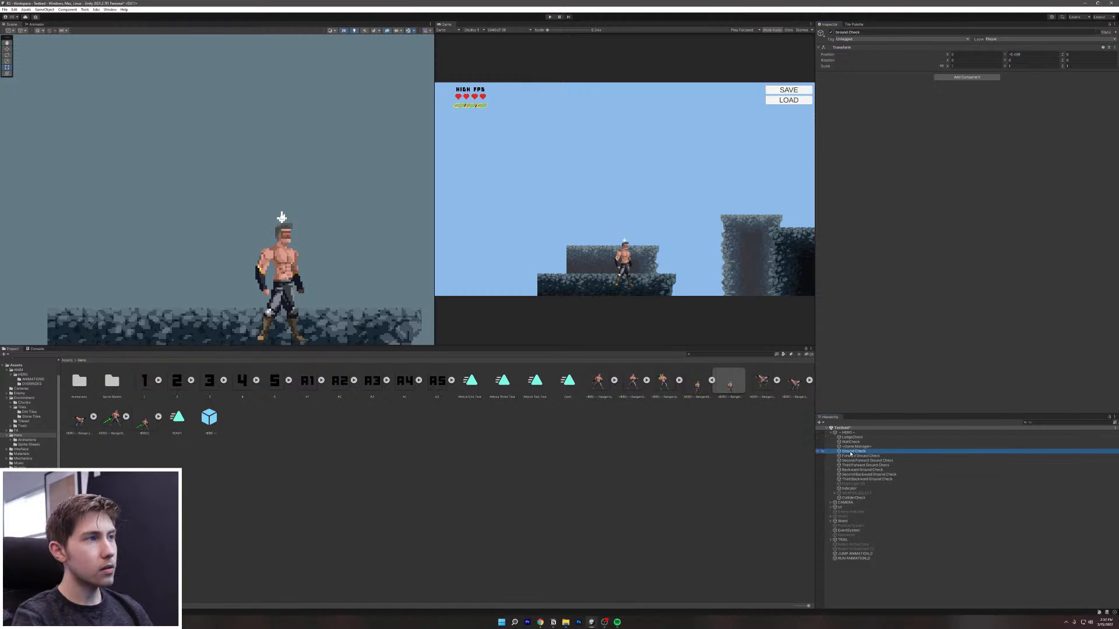
left_click_drag(1005, 54, 993, 67)
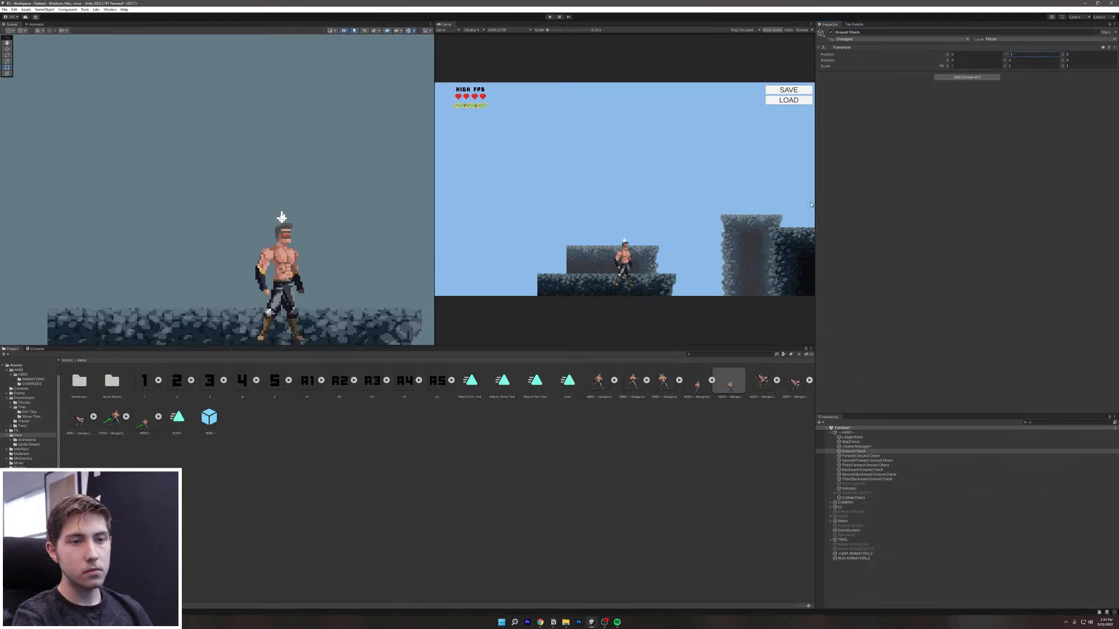
left_click(868, 434)
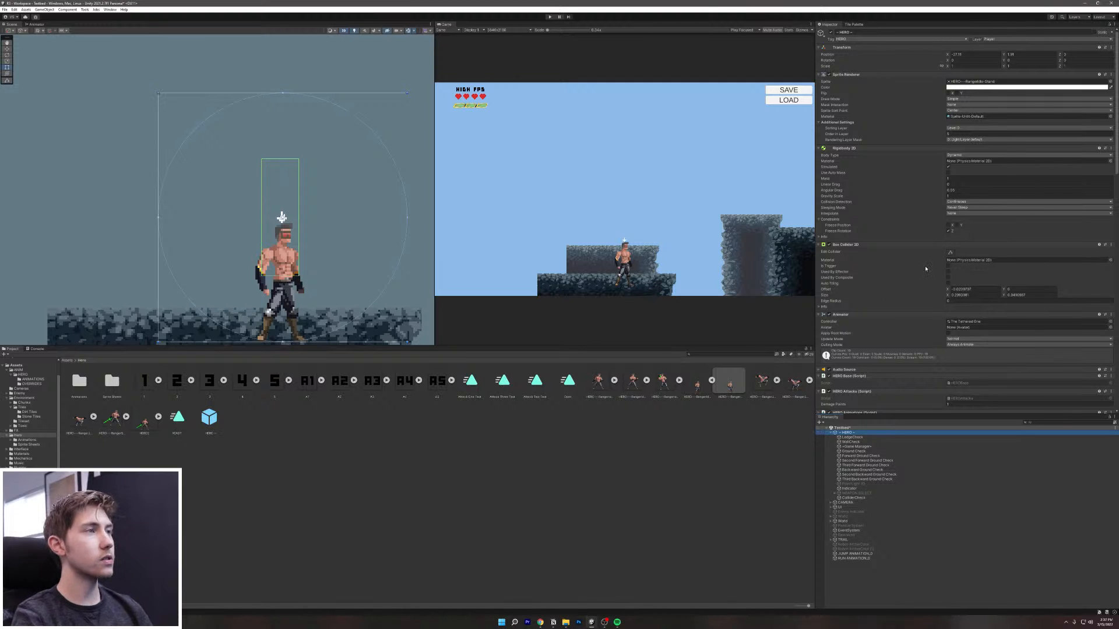
Step: Stretch HERO's Box Collider 2D from the head down to the feet, then enter Play mode
left_click(950, 253)
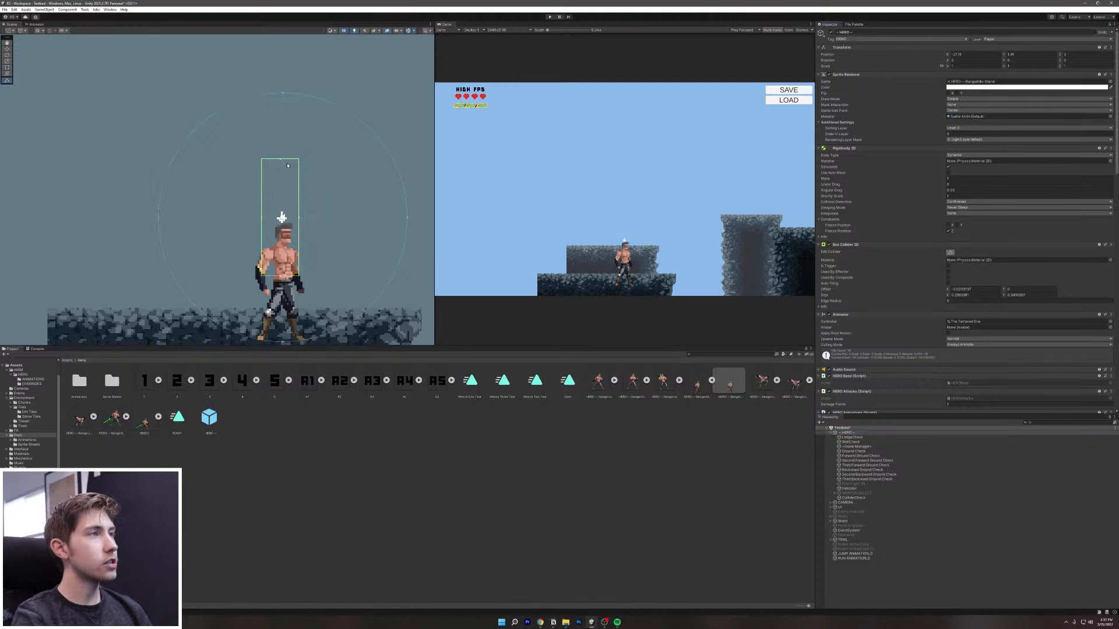
left_click_drag(280, 163, 294, 228)
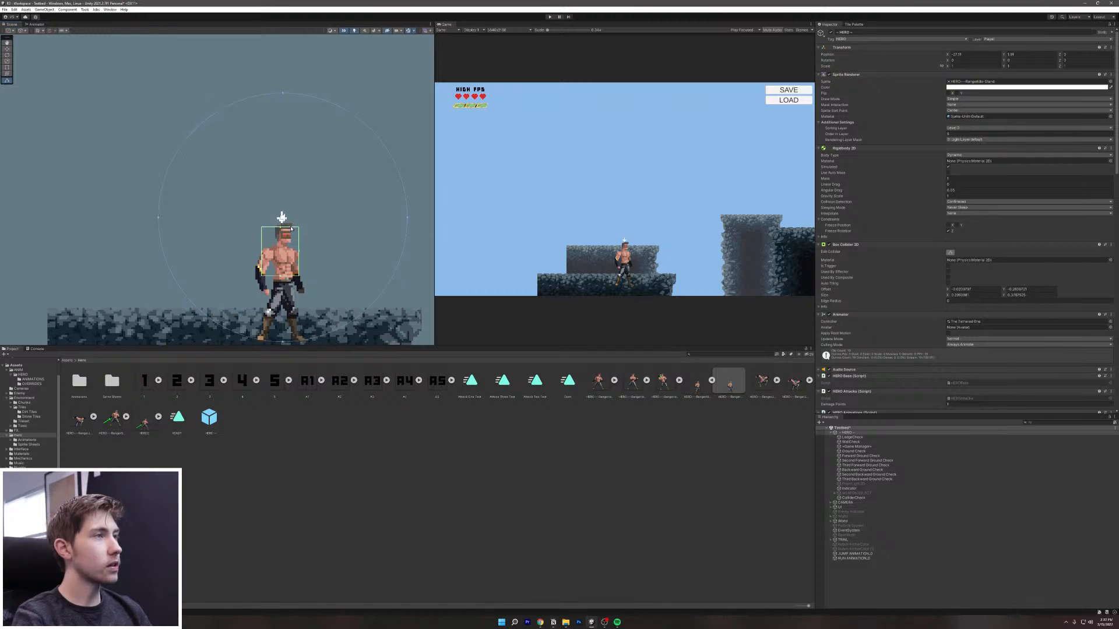
left_click_drag(279, 277, 282, 323)
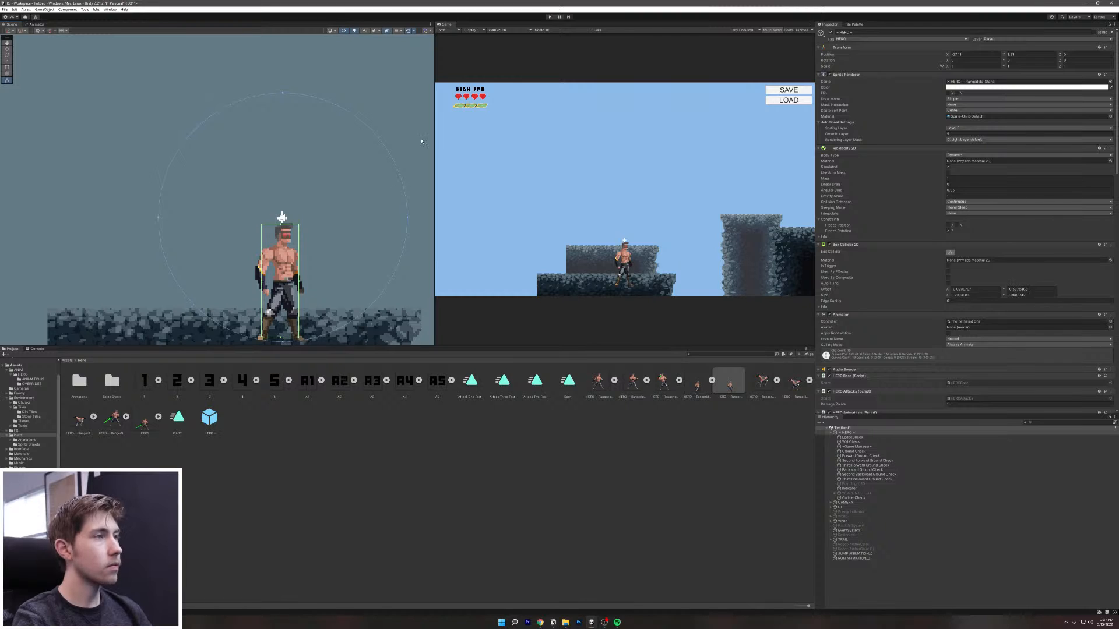
left_click(549, 17)
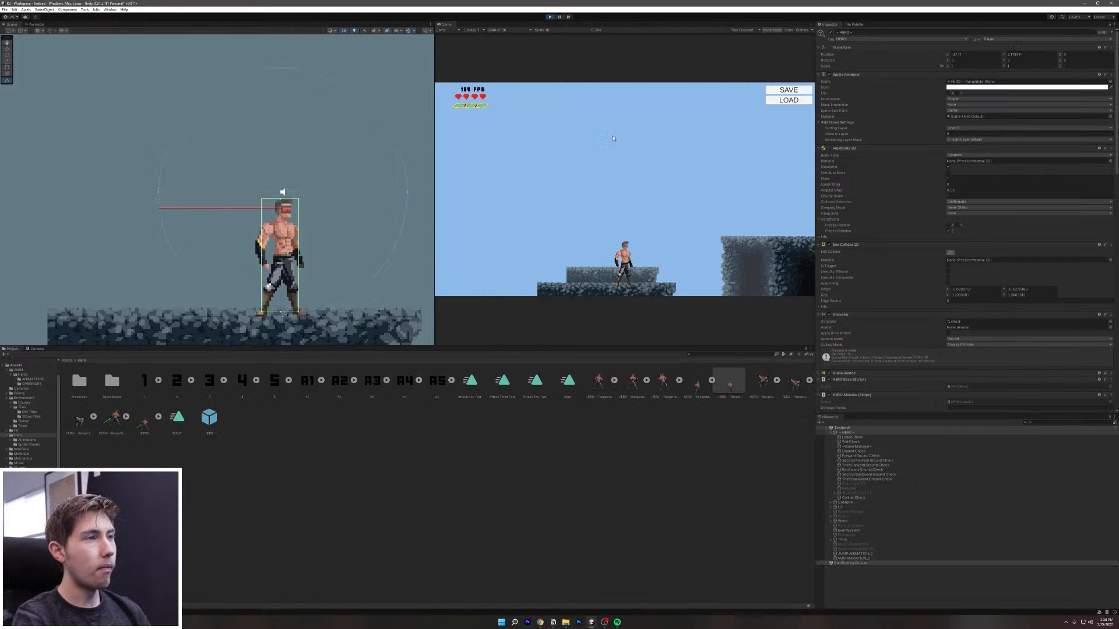
Step: Run the hero left and right a few times, then maximize the Game view
key("a")
key("d")
key("a")
key("d")
key("a")
key("d")
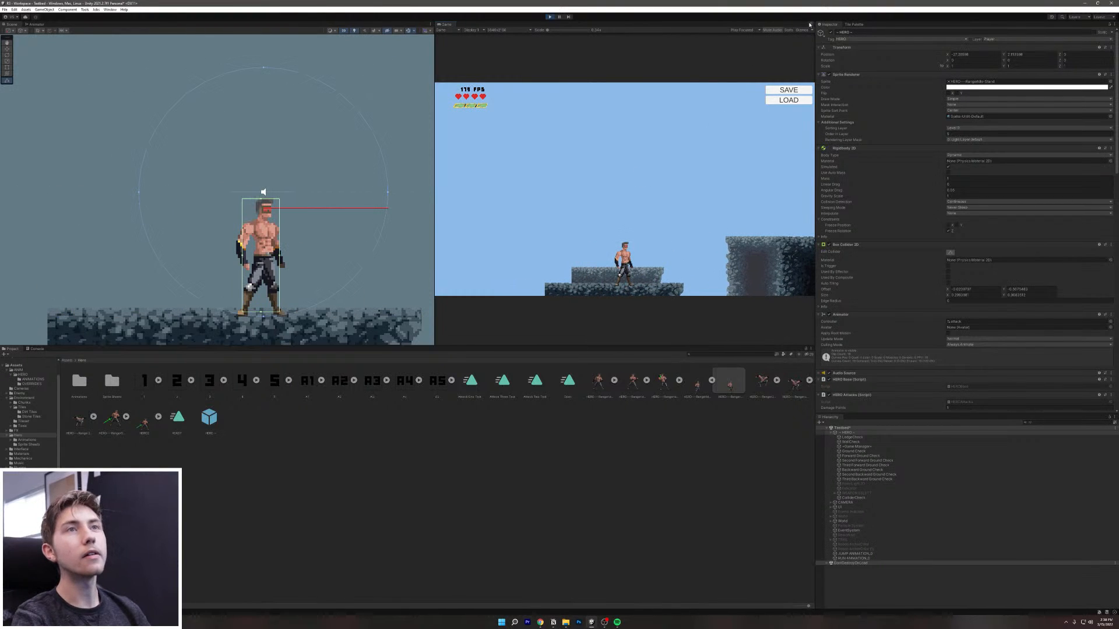
left_click(809, 24)
left_click(831, 49)
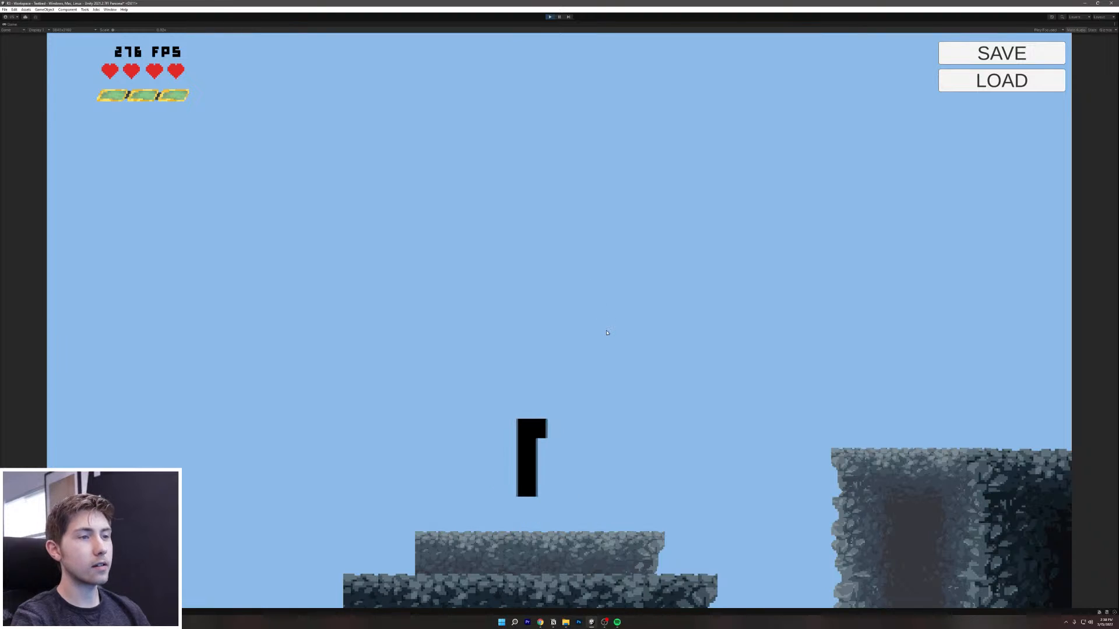
Step: Run the hero back and forth past the rock pillars and enemies
key("a")
key("d")
key("a")
key("d")
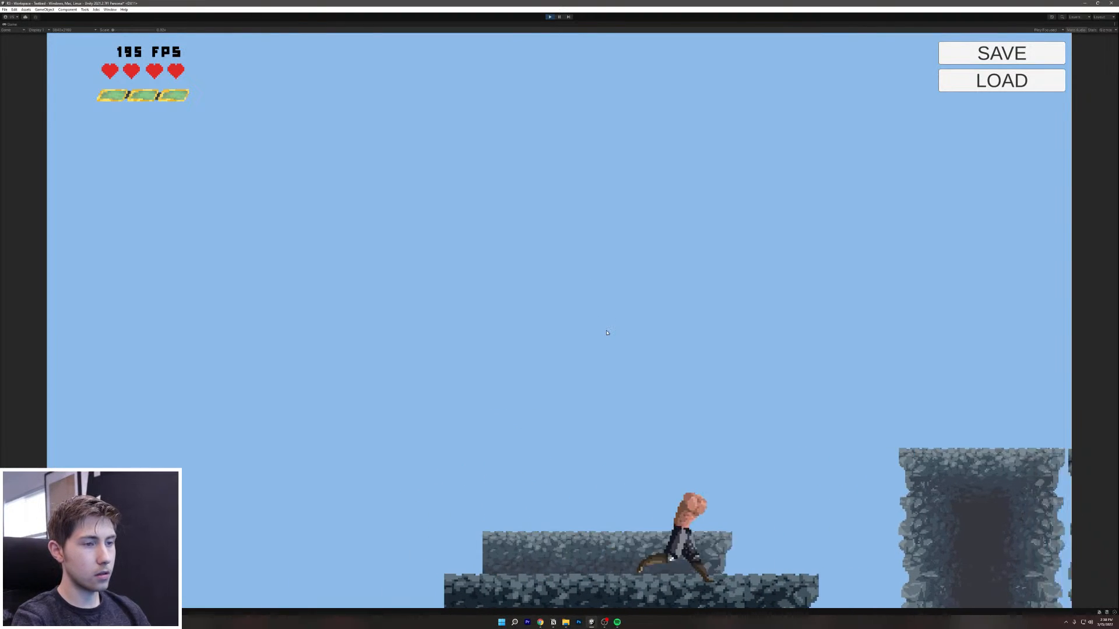
key("a")
key("d")
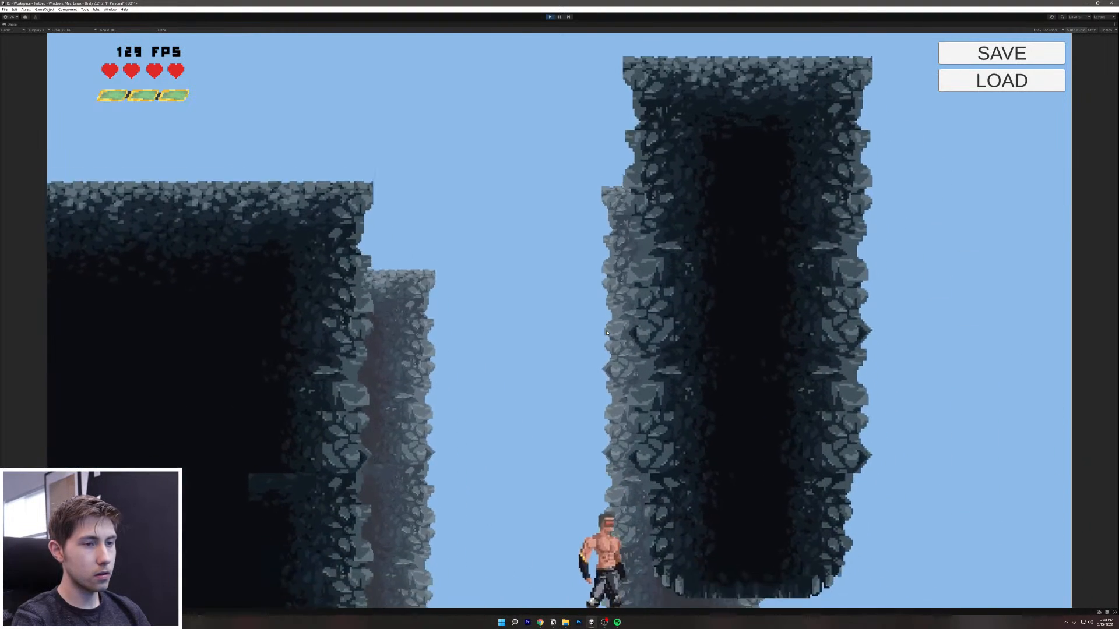
key("d")
key("a")
key("d")
key("a")
key("d")
key("a")
key("d")
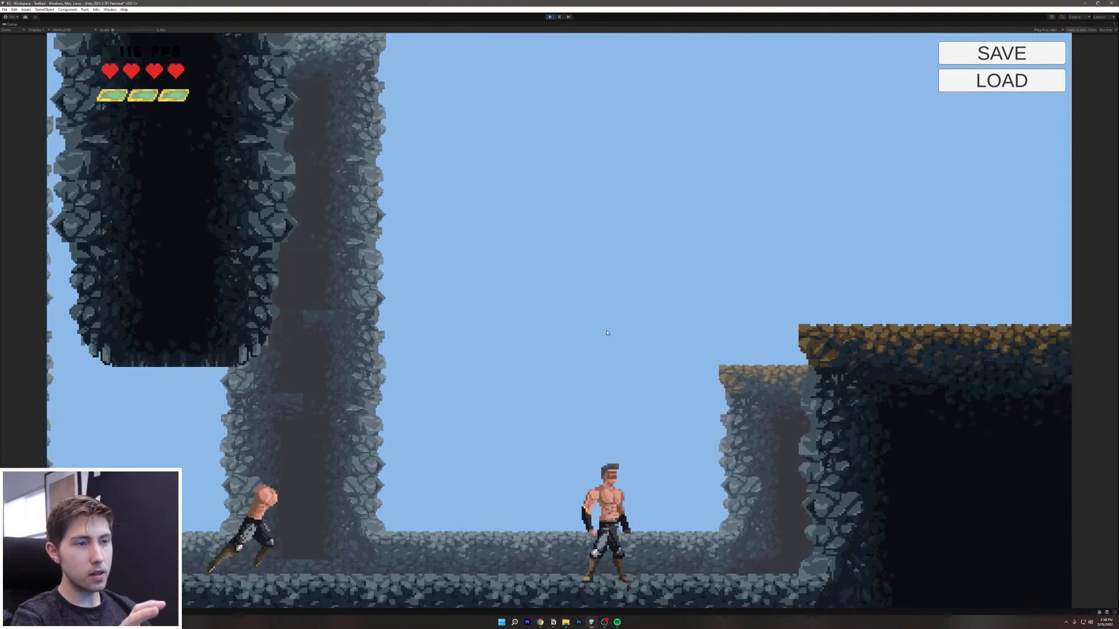
Step: Run the hero left and right between the wall and the ledges
key("d")
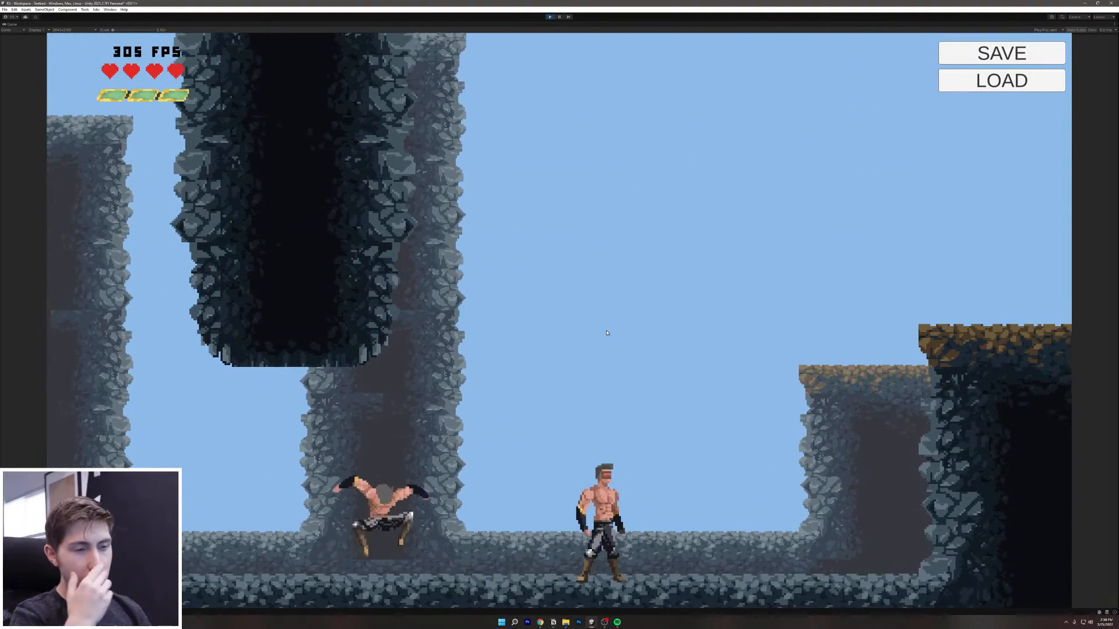
key("d")
key("a")
key("d")
key("a")
key("d")
key("a")
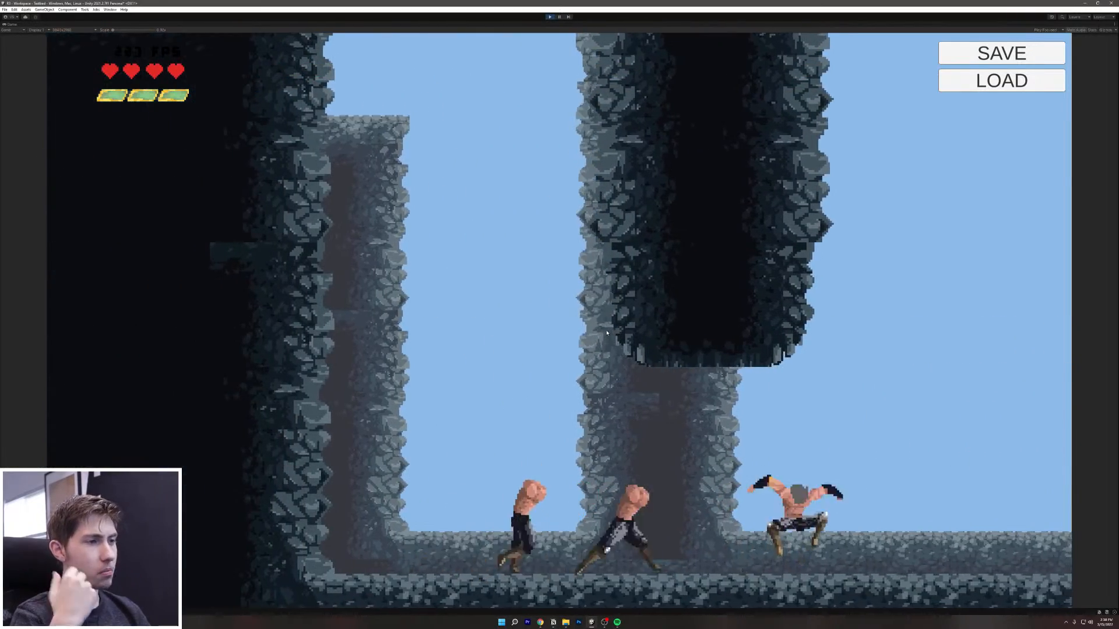
key("d")
key("a")
key("d")
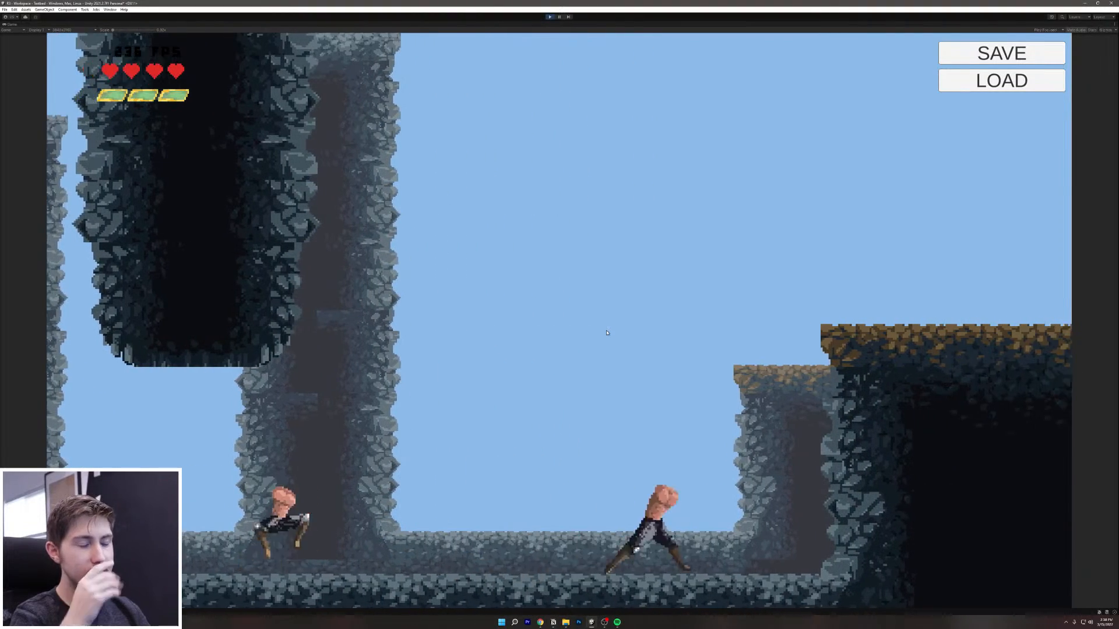
key("a")
key("d")
key("a")
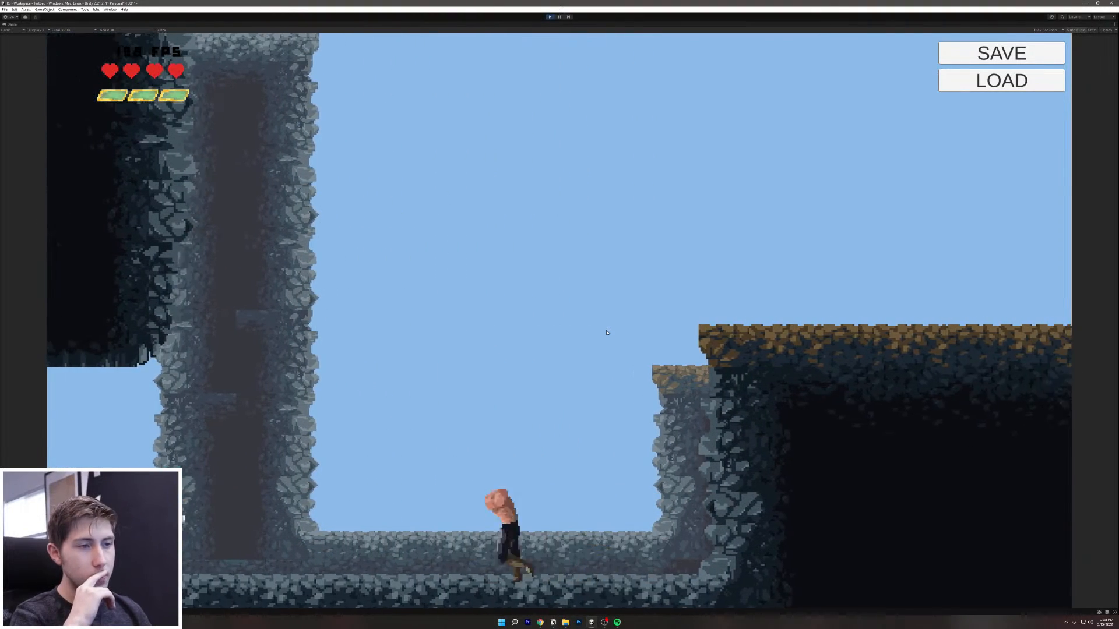
key("d")
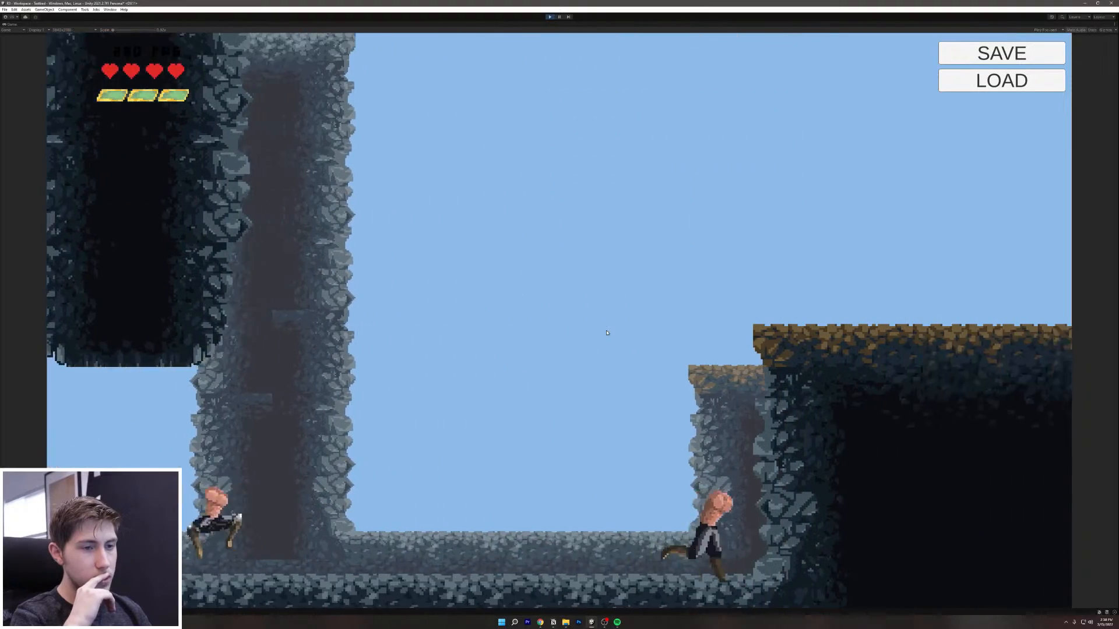
key("a")
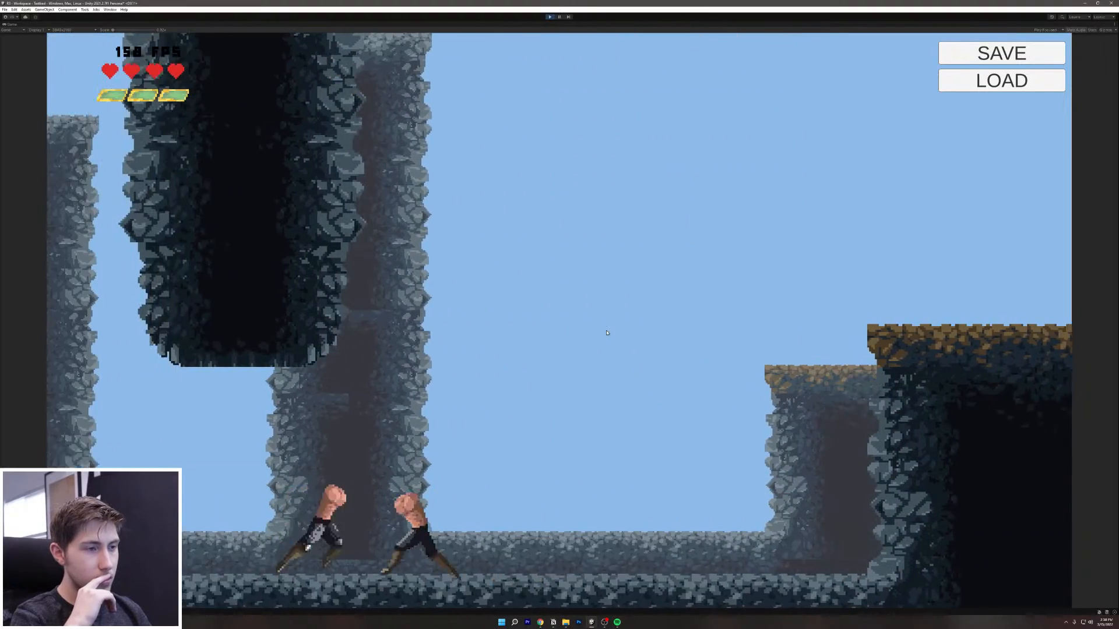
key("d")
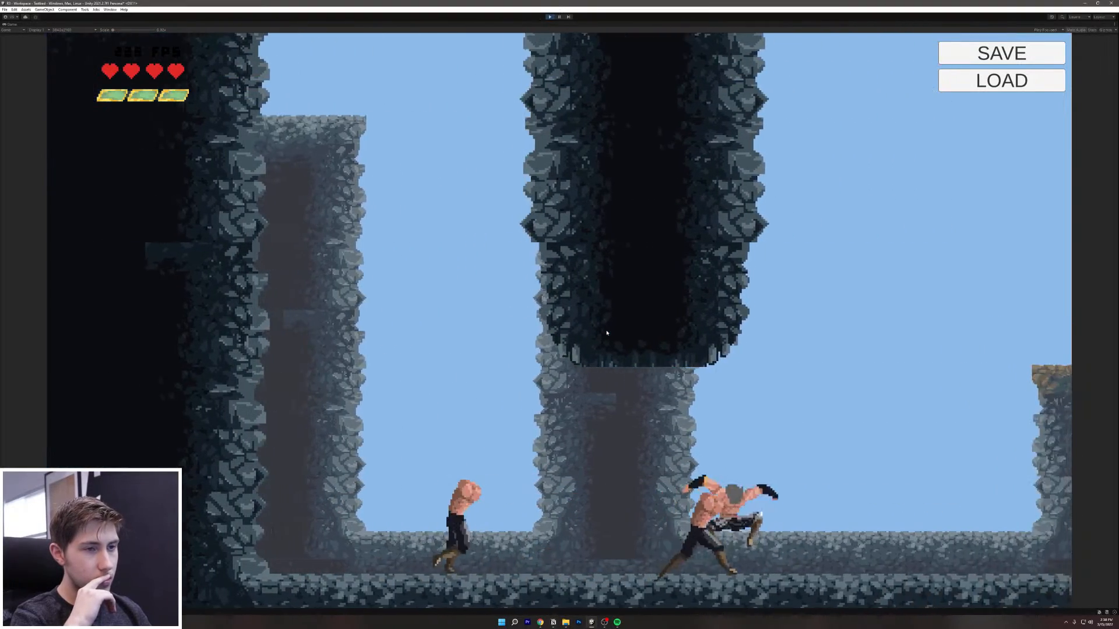
key("d")
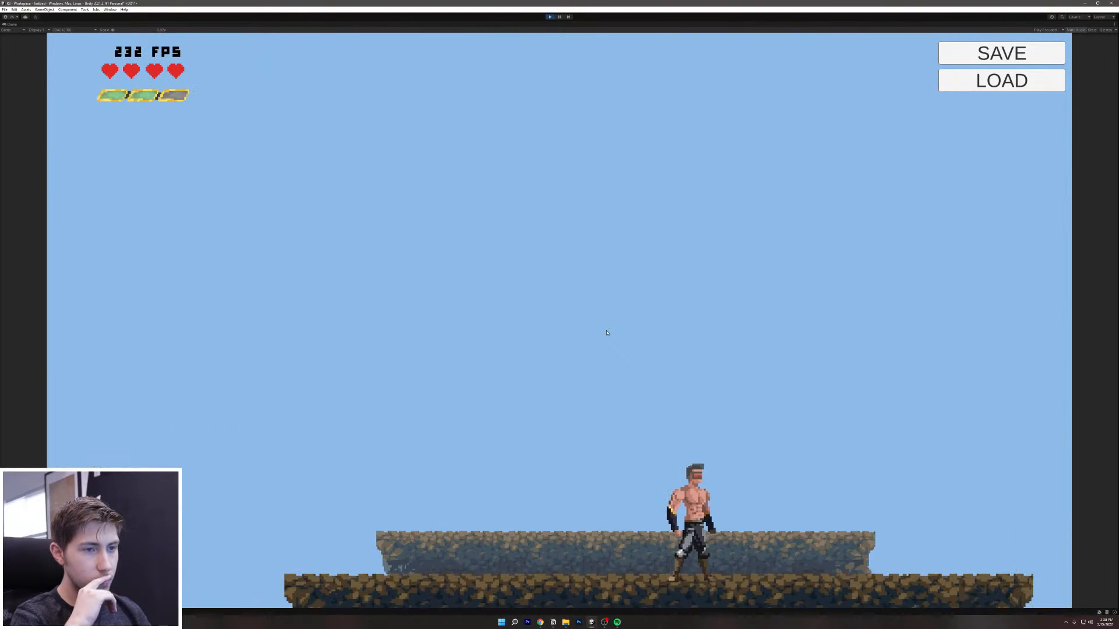
Step: Jump the hero onto platforms, switch between foreground and background planes, and air-dash left
key("space")
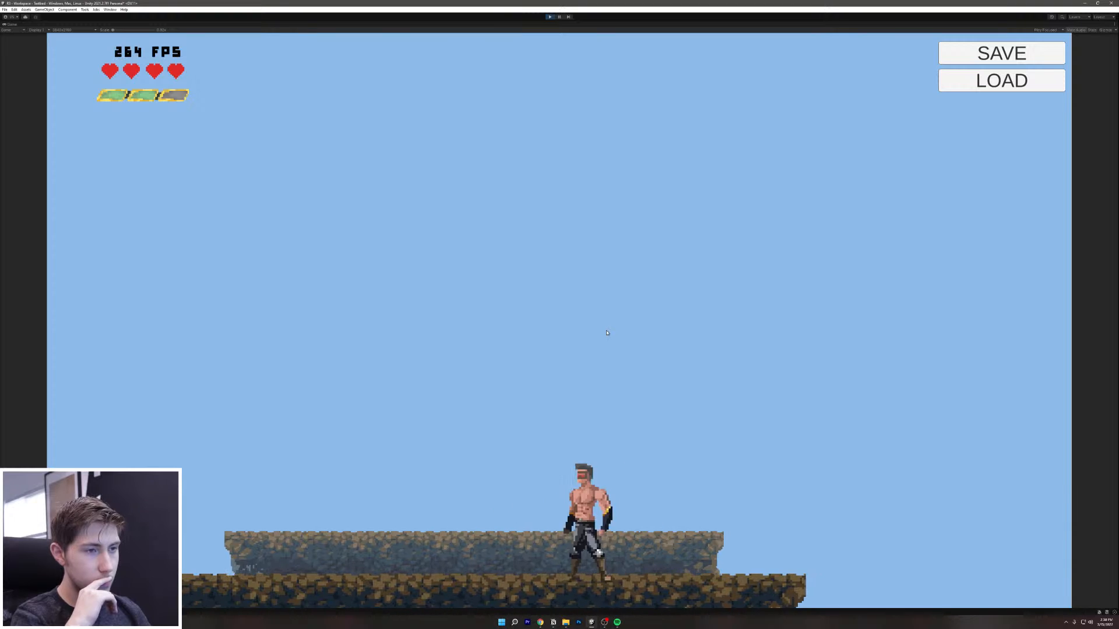
key("a")
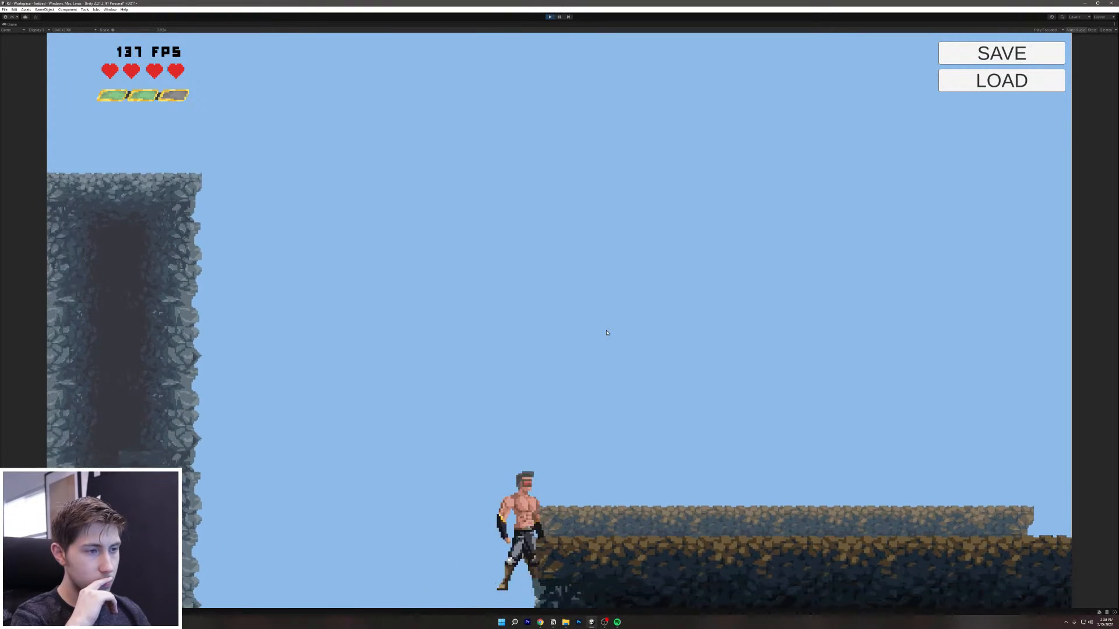
key("a")
key("a")
key("d")
key("w")
key("s")
key("w")
key("w")
key("s")
key("d")
key("space")
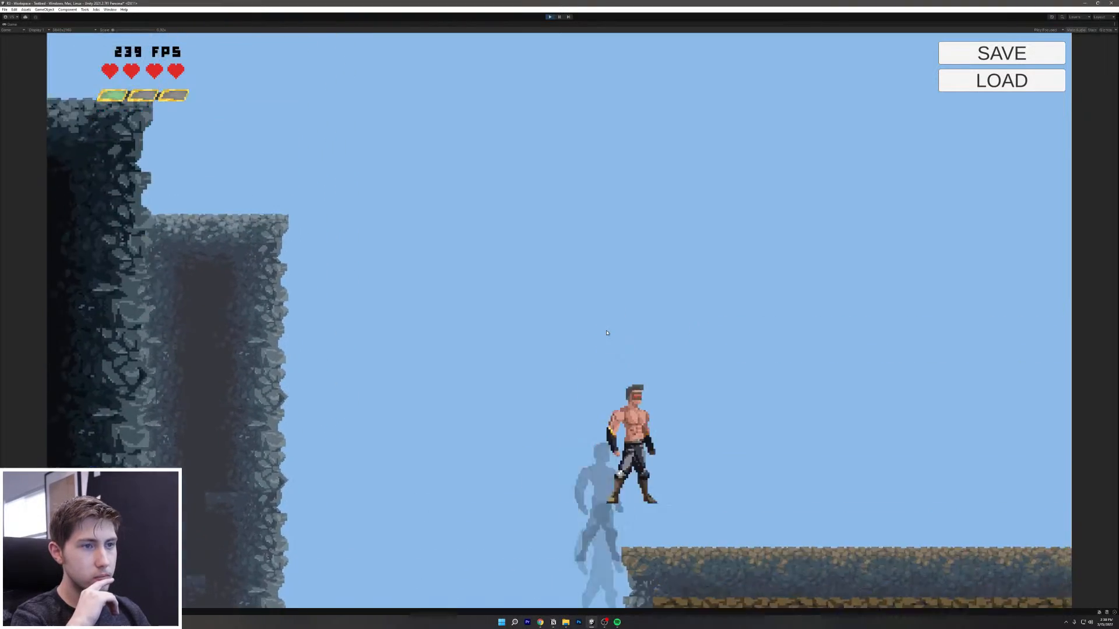
key("d")
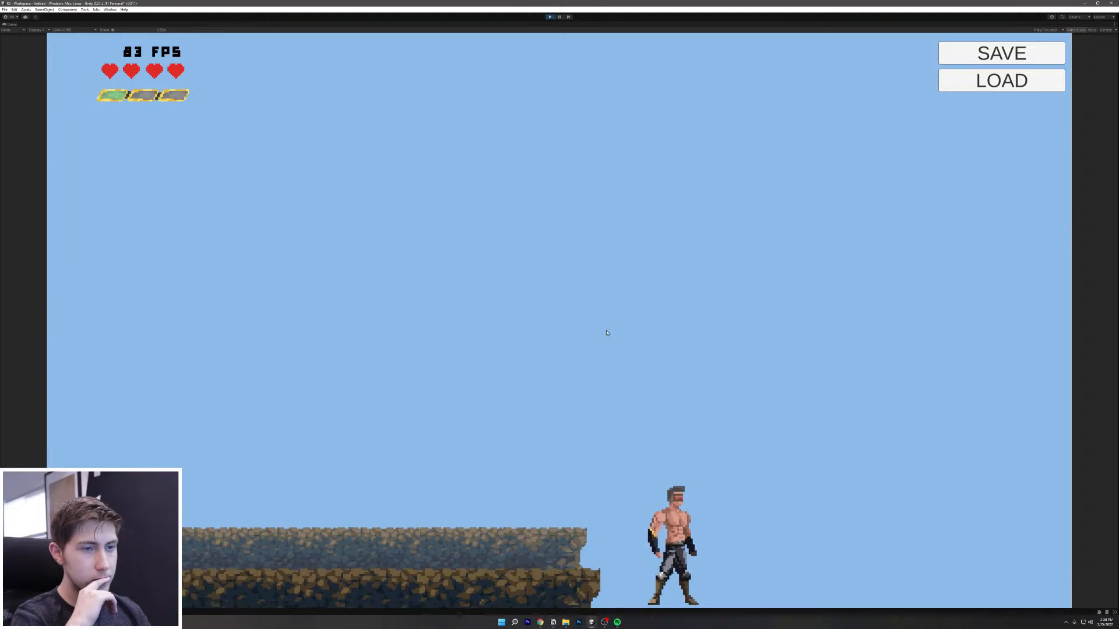
key("w")
key("s")
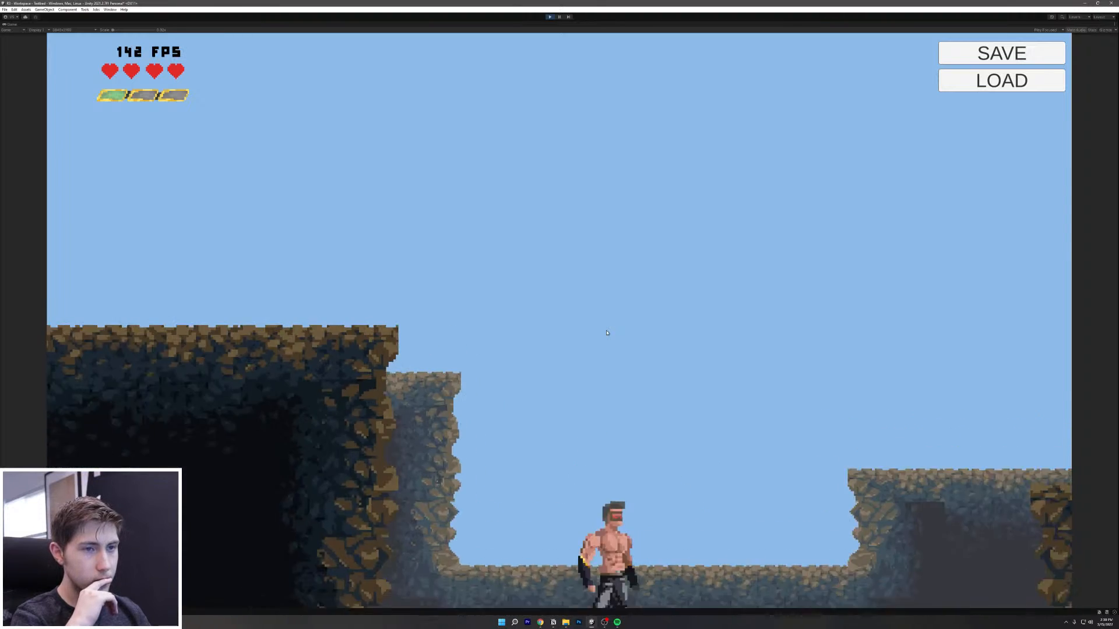
key("d")
key("space")
key("space")
key("w")
key("s")
key("space")
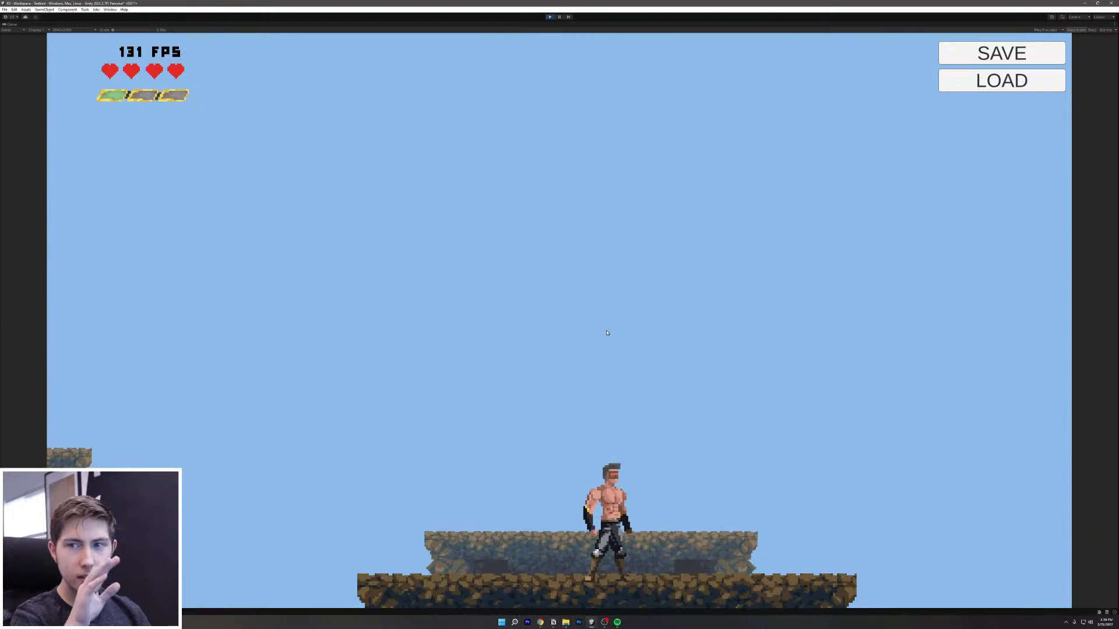
key("a")
key("space")
key("shift")
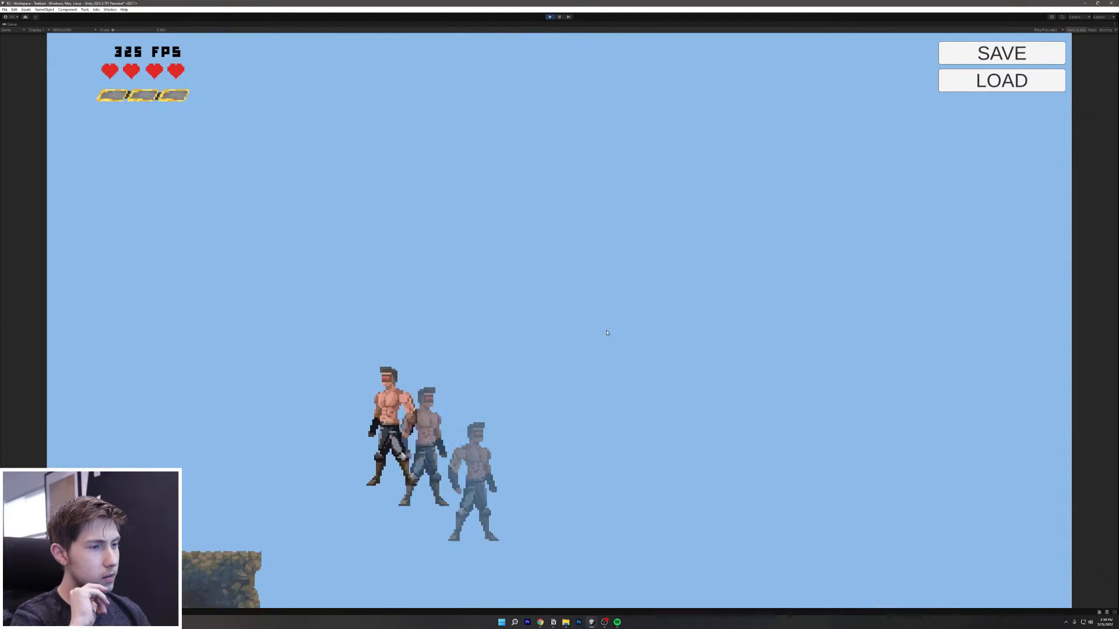
Step: Run, jump and dash the hero across the pit and past enemies, then un-maximize the Game view
key("d")
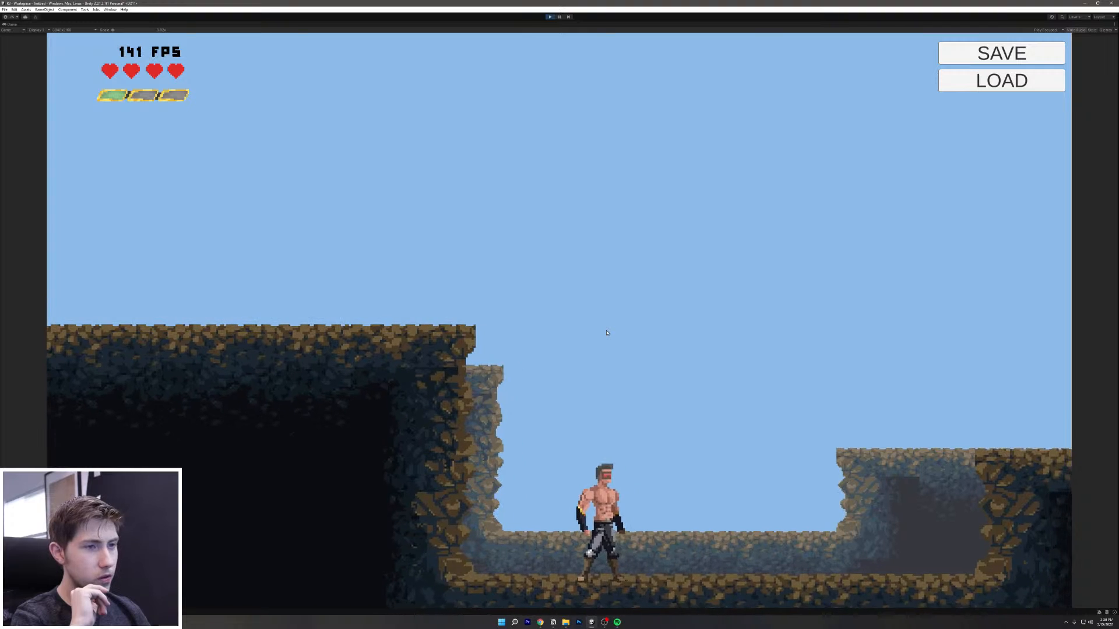
key("a")
key("d")
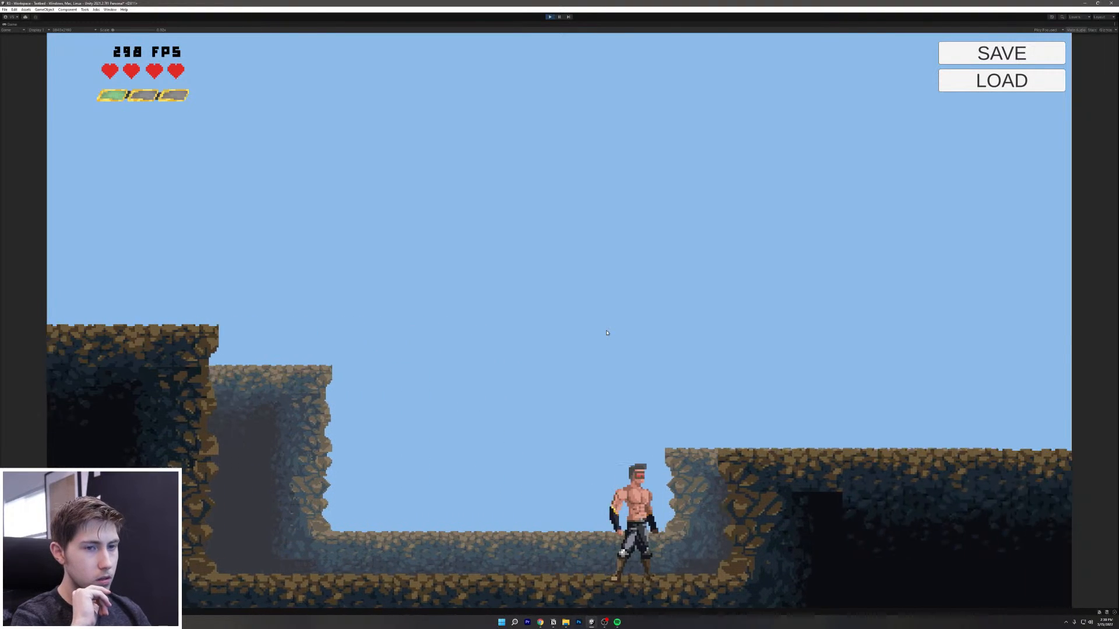
key("space")
key("d")
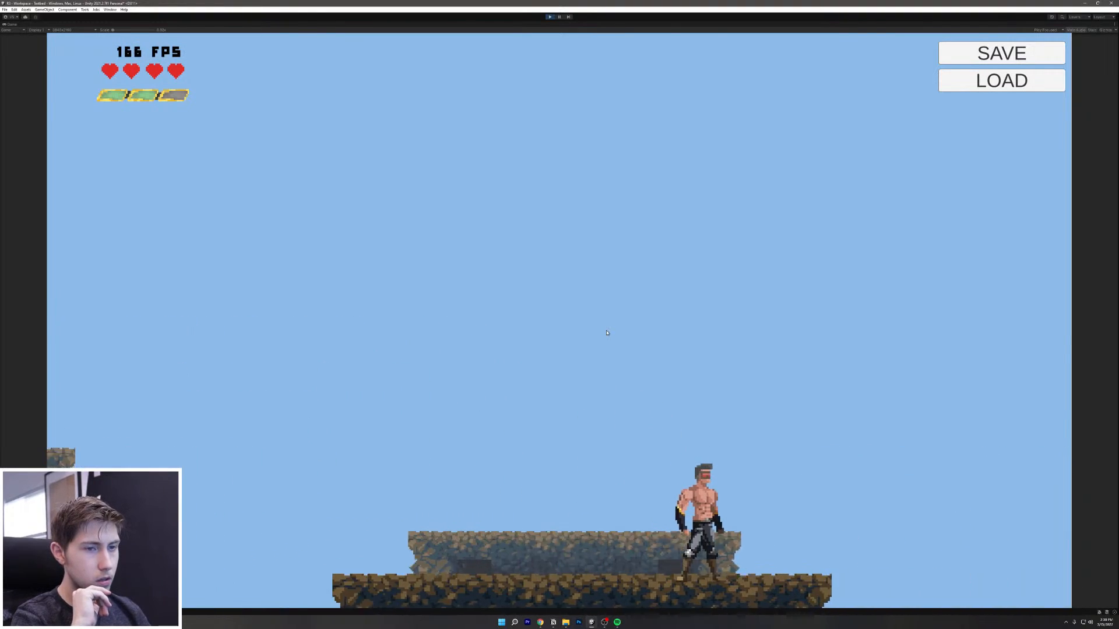
key("d")
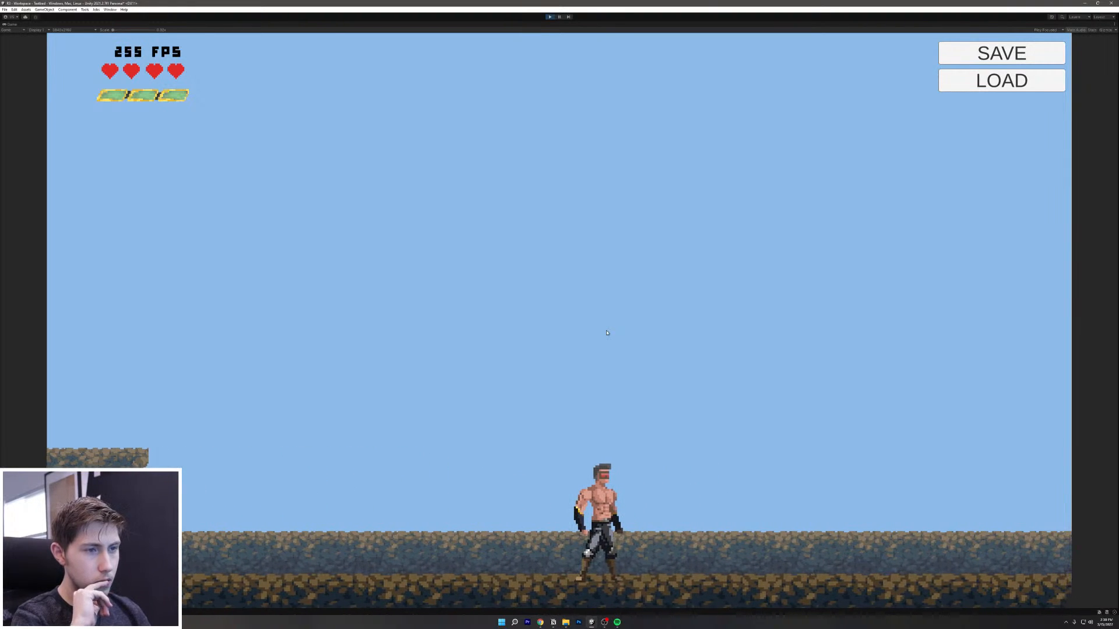
key("a")
key("w")
key("d")
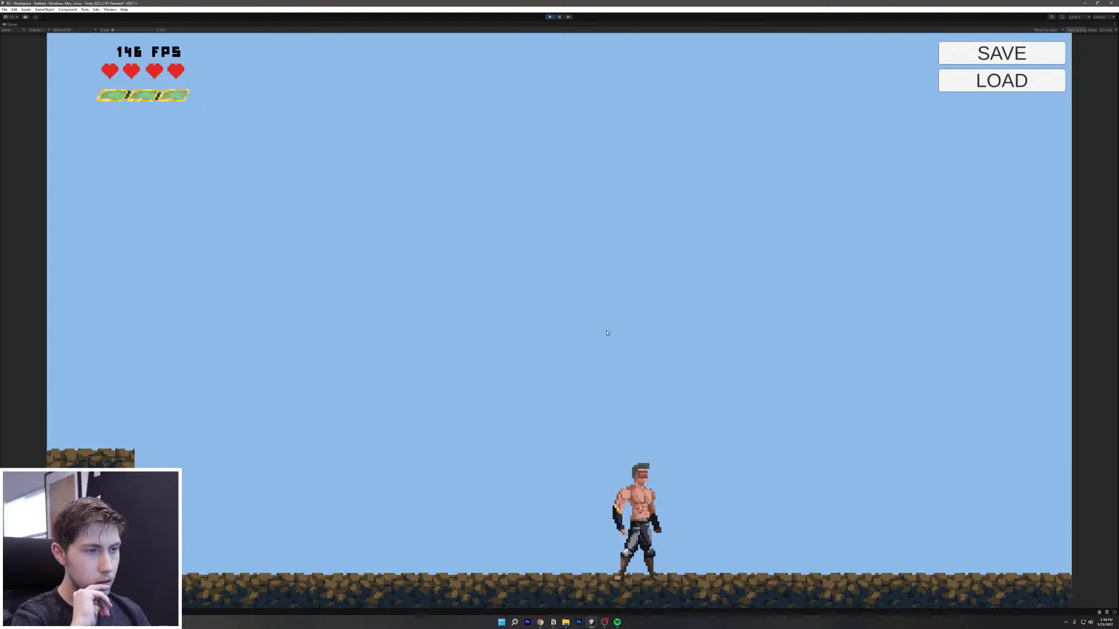
key("s")
key("a")
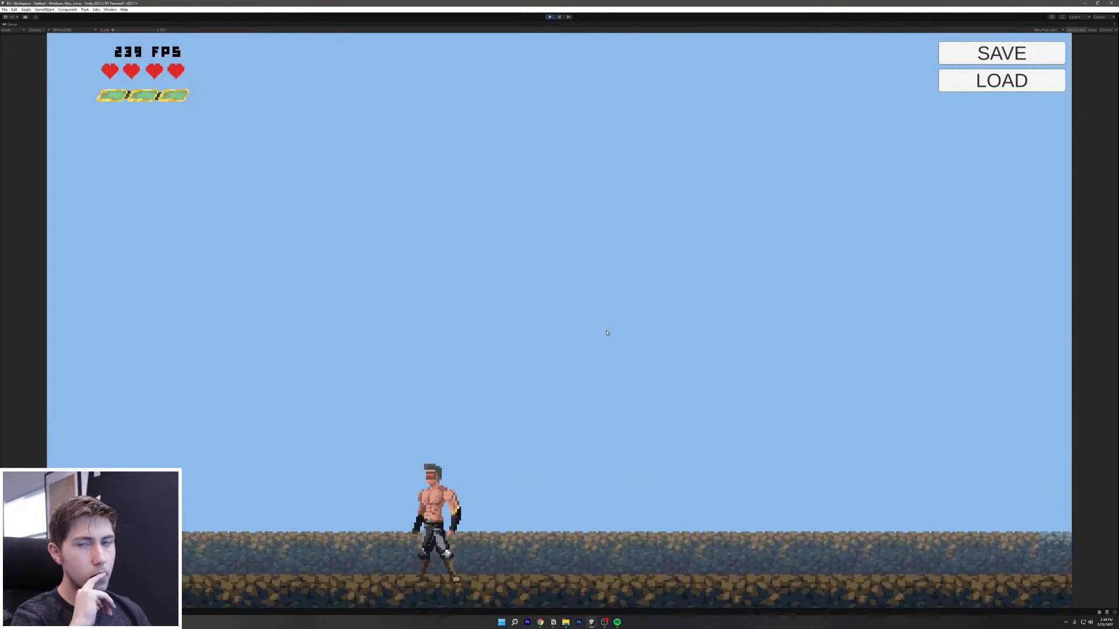
key("space")
key("space")
key("a")
key("a")
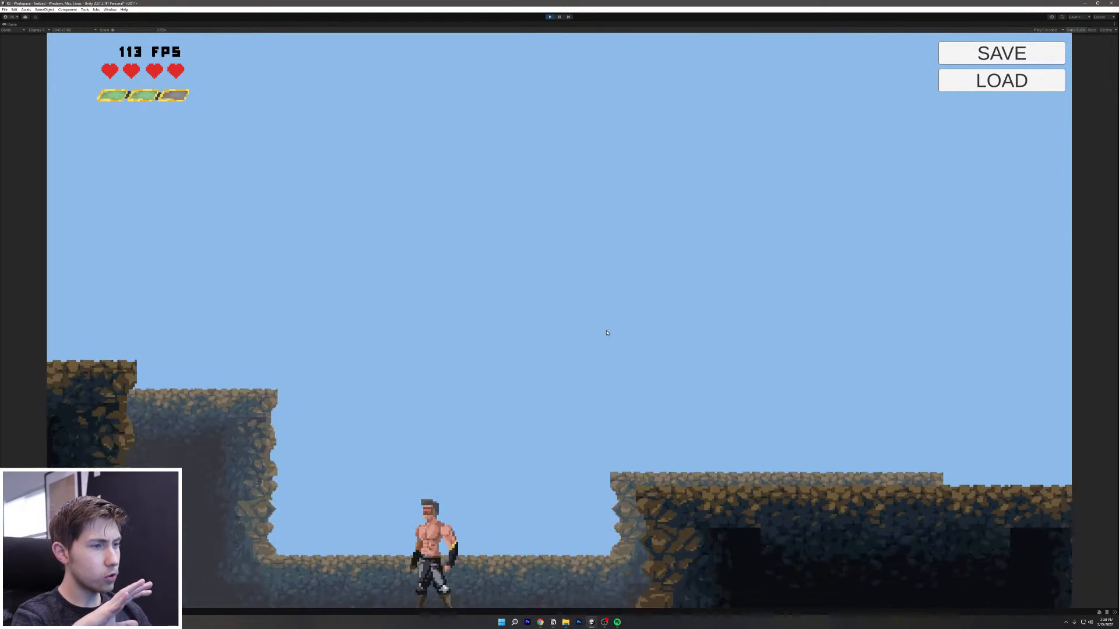
key("space")
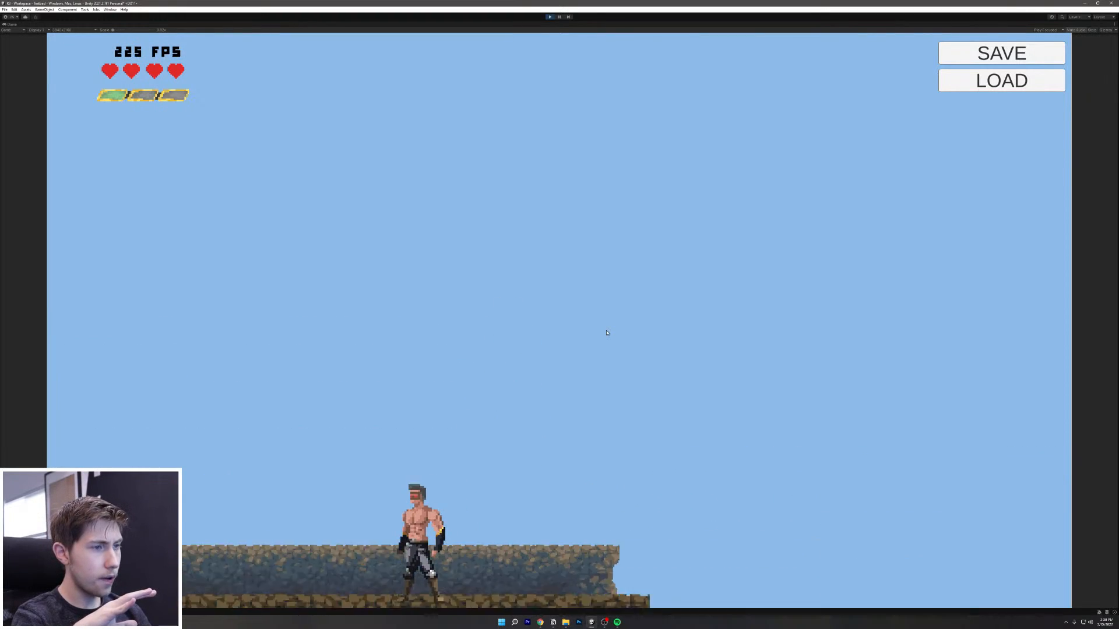
key("a")
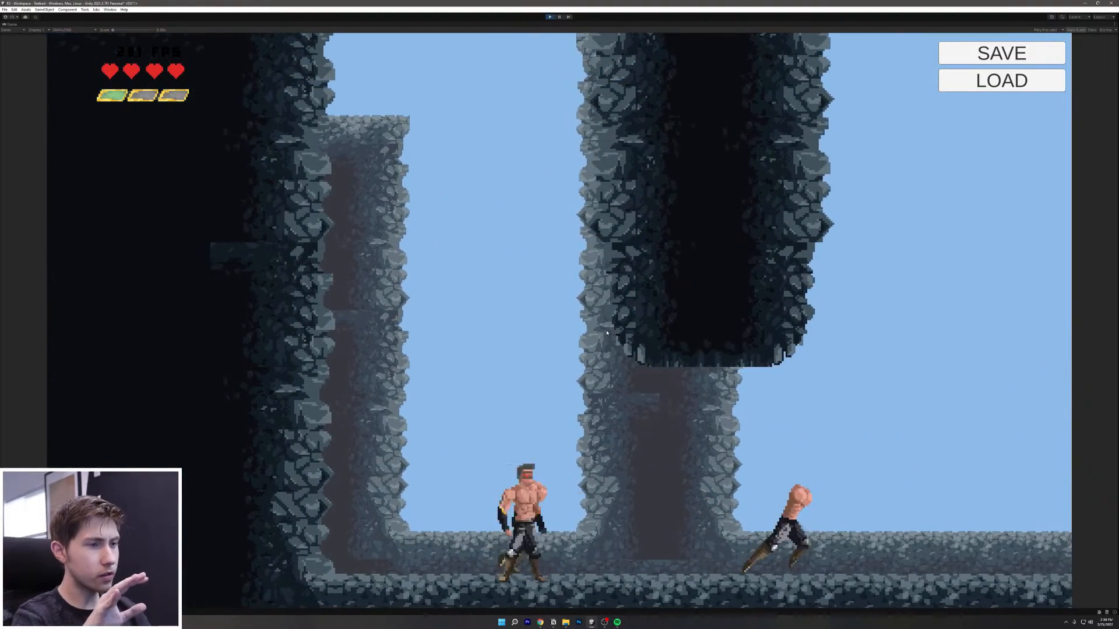
key("d")
key("a")
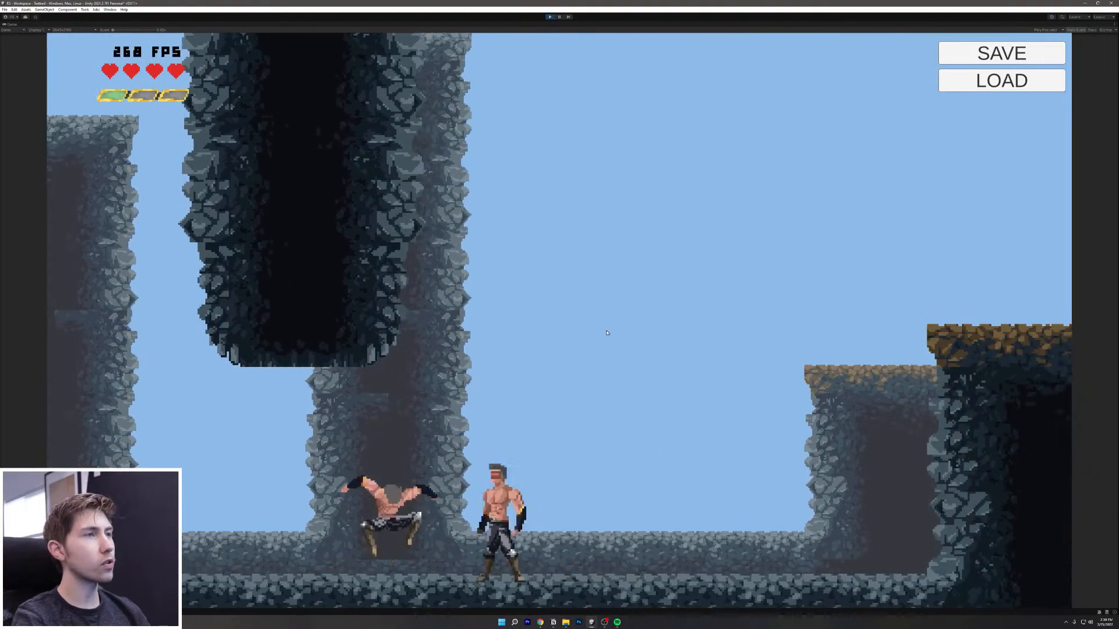
key("d")
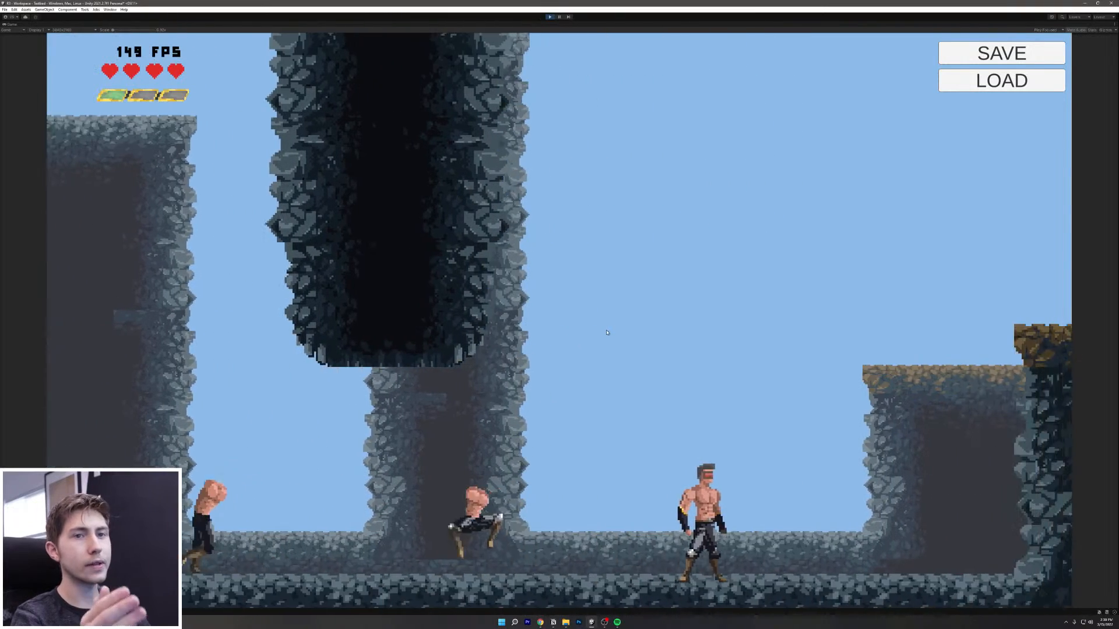
key("d")
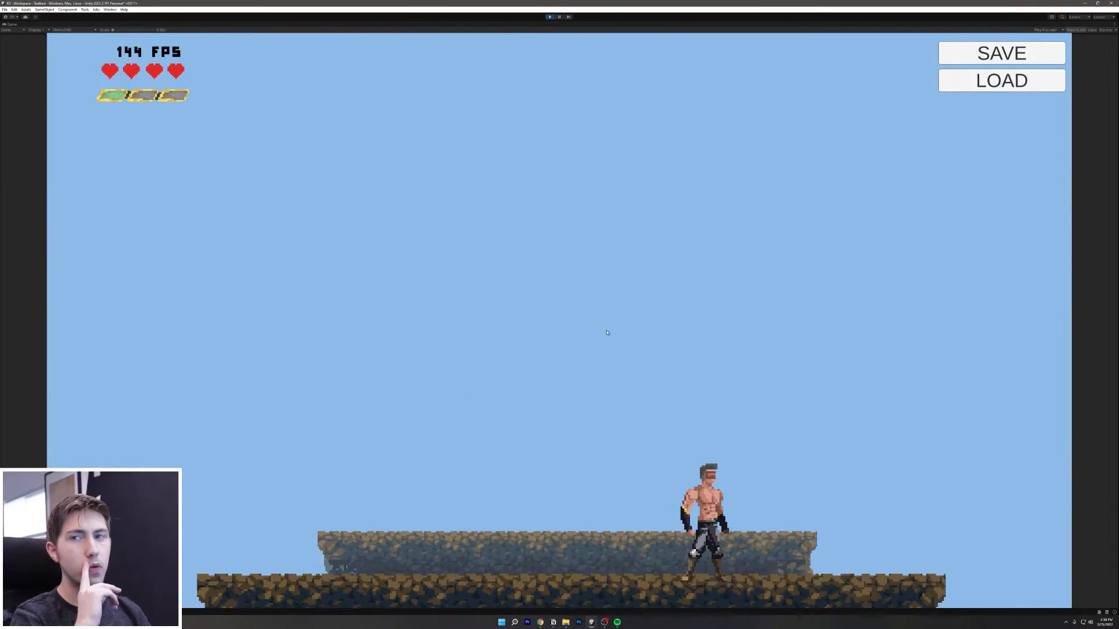
key("d")
key("space")
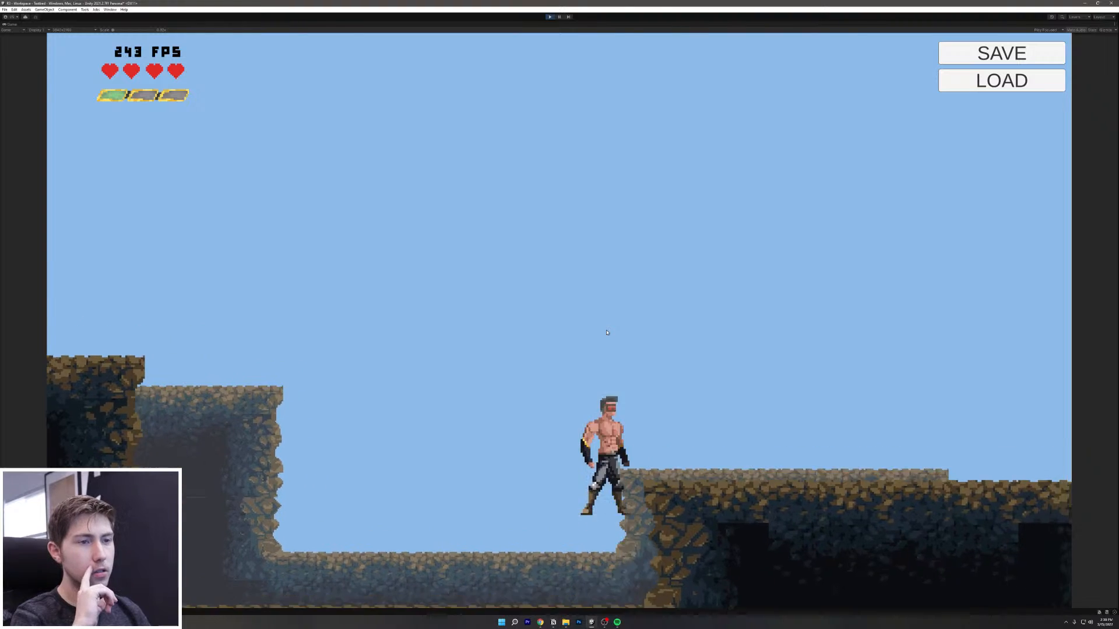
key("shift")
key("d")
key("d")
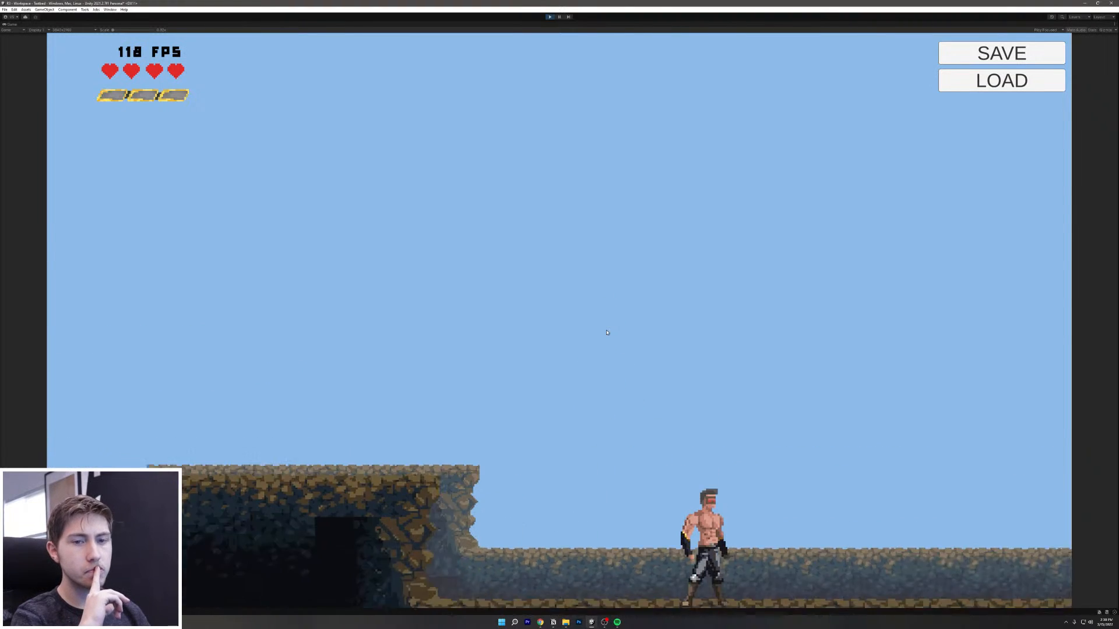
key("d")
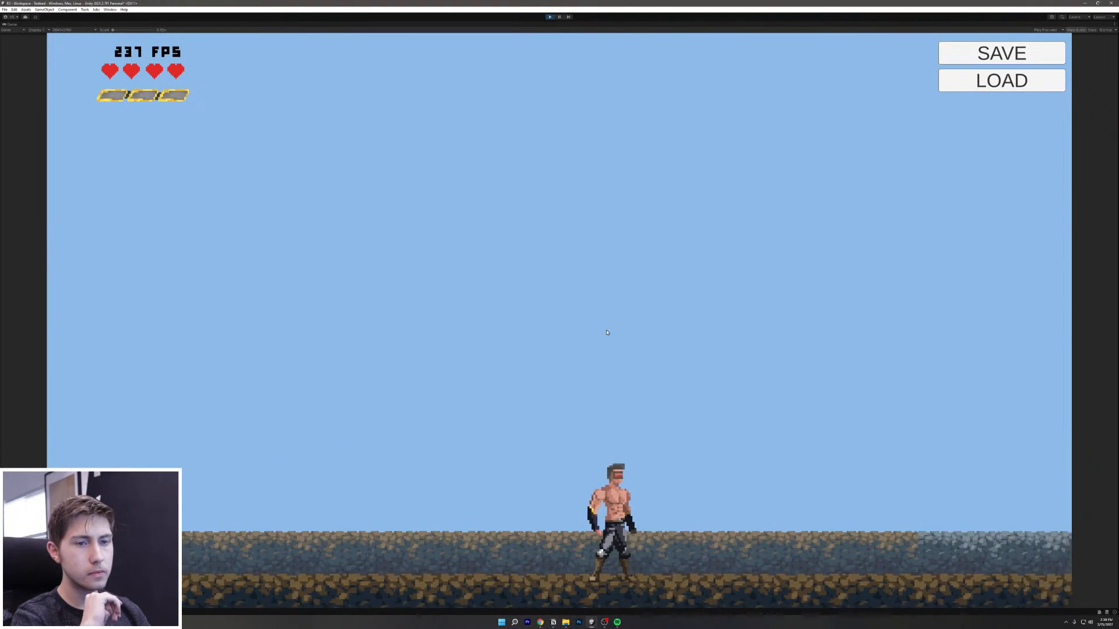
key("a")
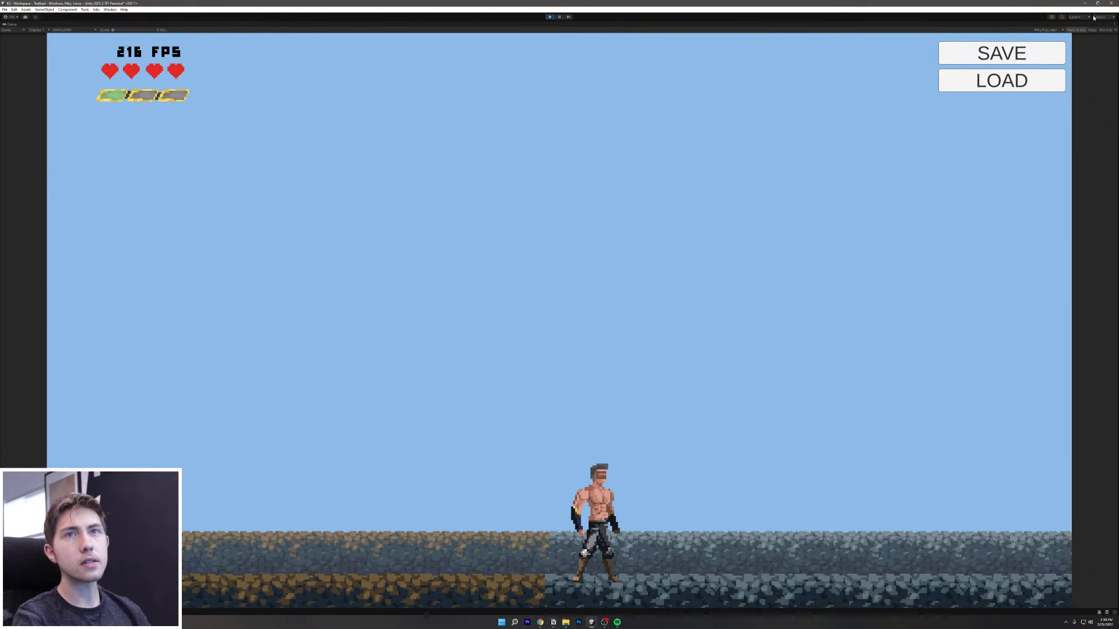
left_click(1114, 25)
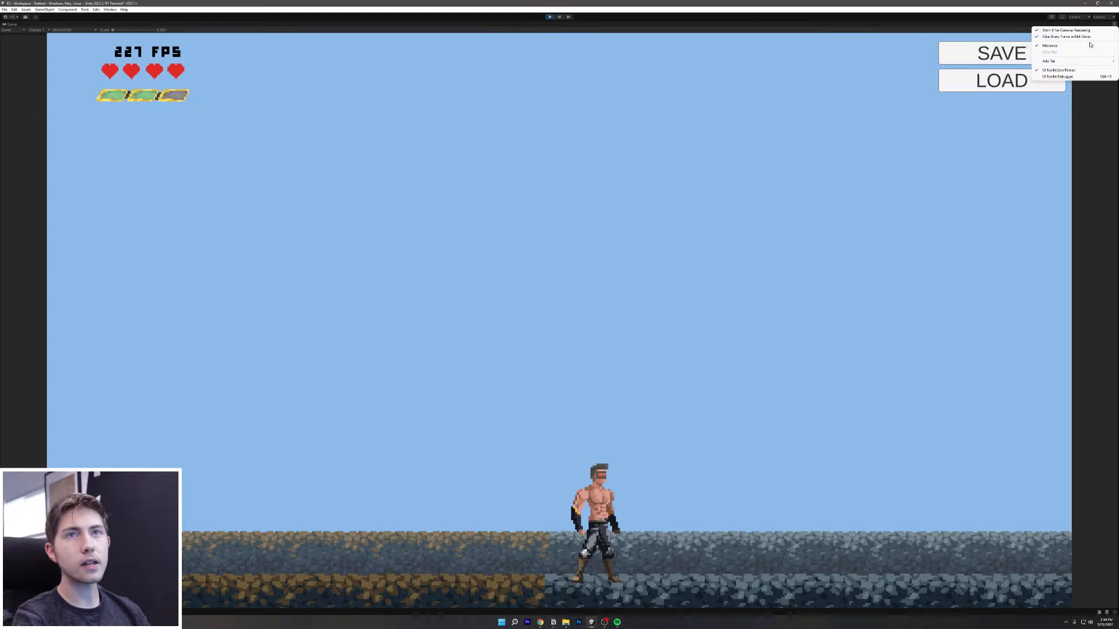
left_click(1072, 45)
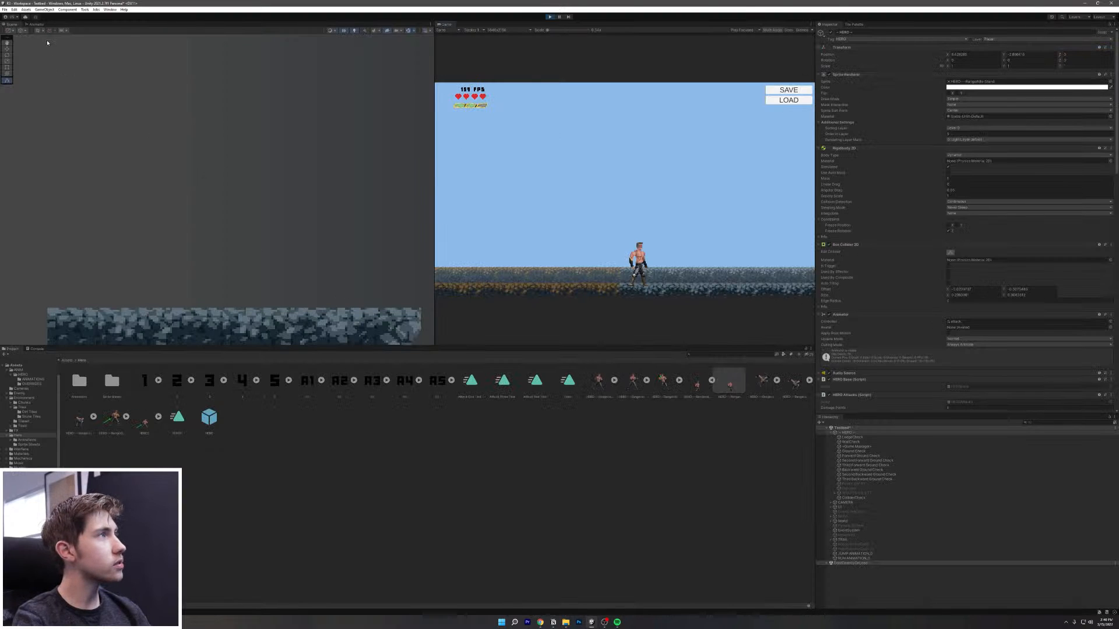
Step: Show the Animator and inspect the DASH and Attack System states while playing
left_click(40, 24)
left_click(283, 203)
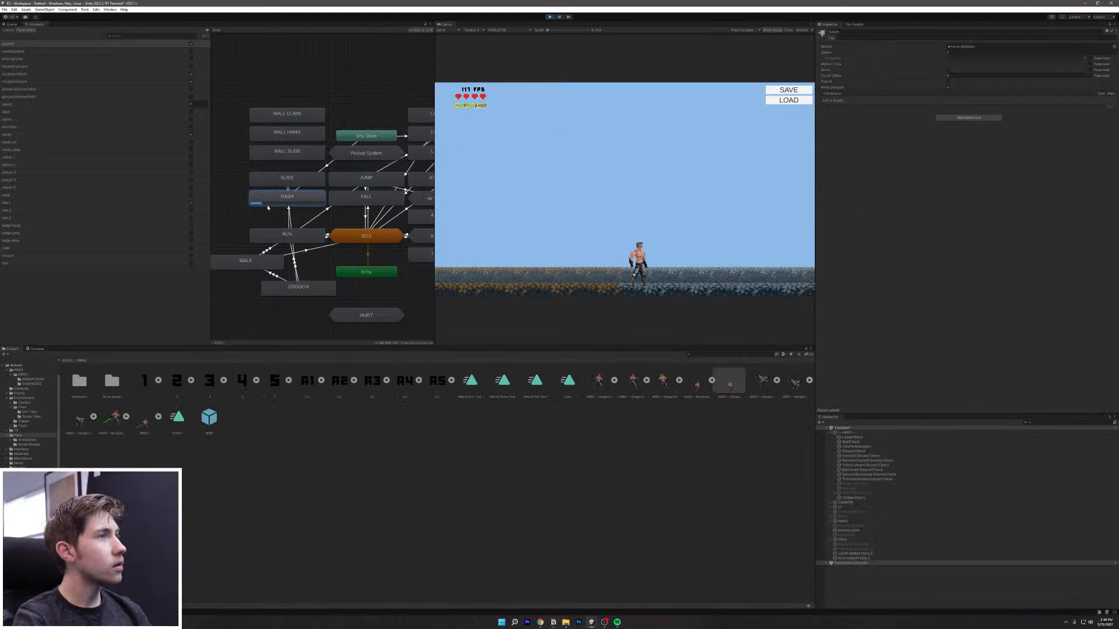
scroll(257, 206, "up", 5)
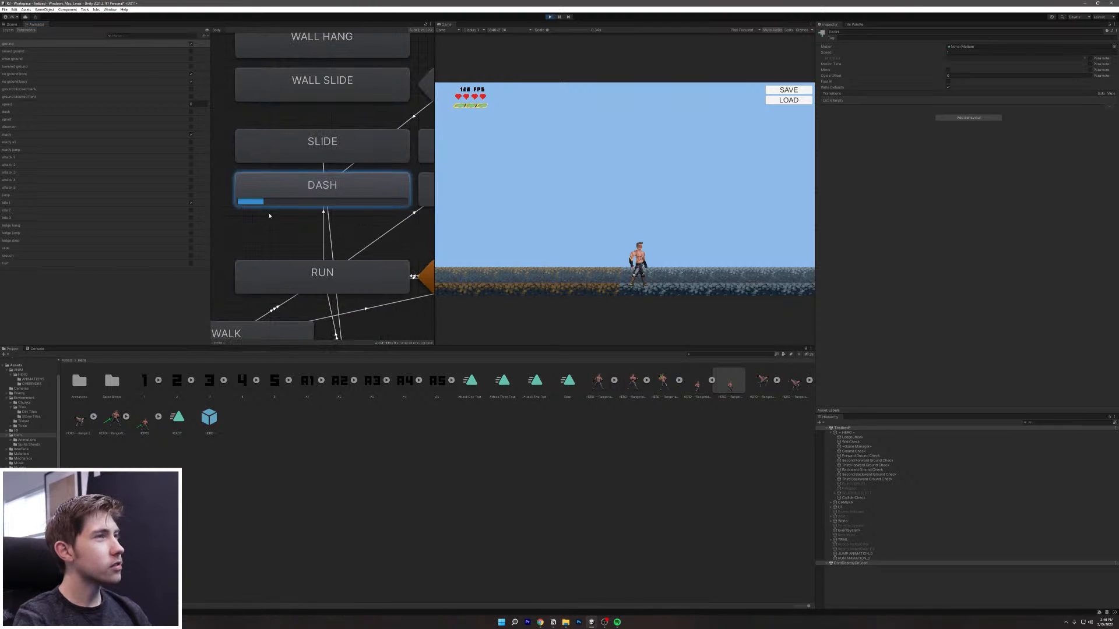
left_click(314, 168)
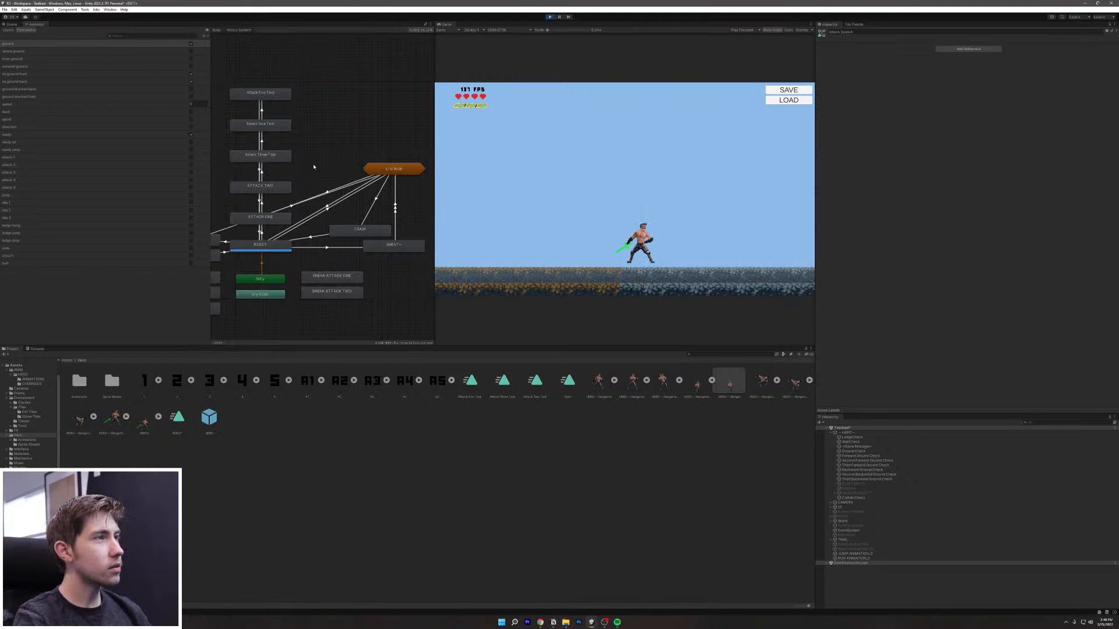
left_click(606, 239)
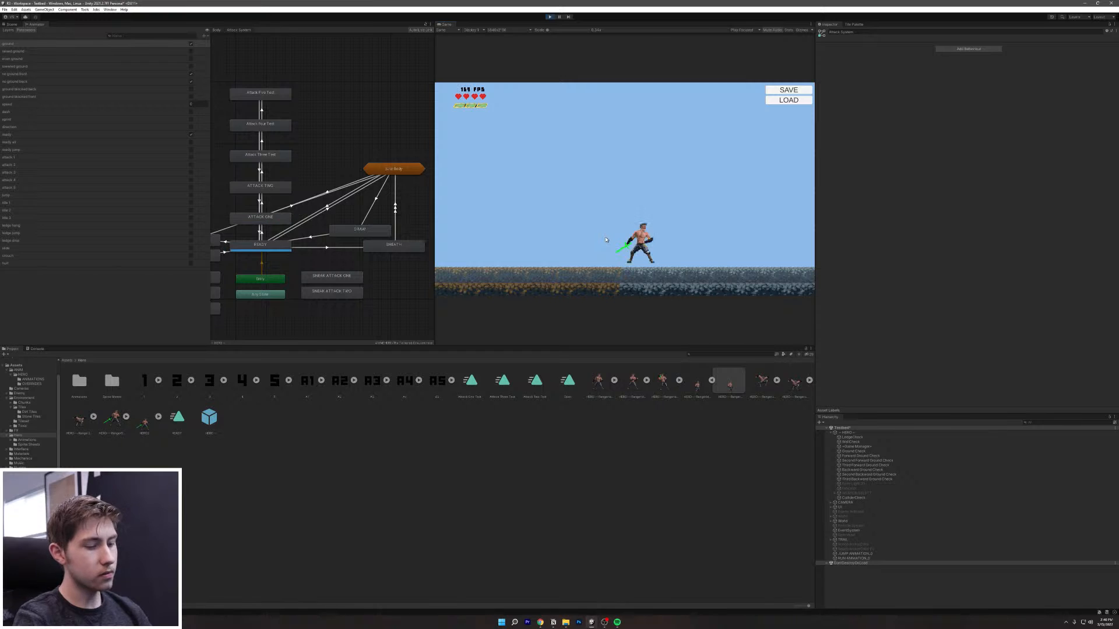
Step: Run the hero left and right to watch RUN and IDLE activate, then view the Body state machine
key("a")
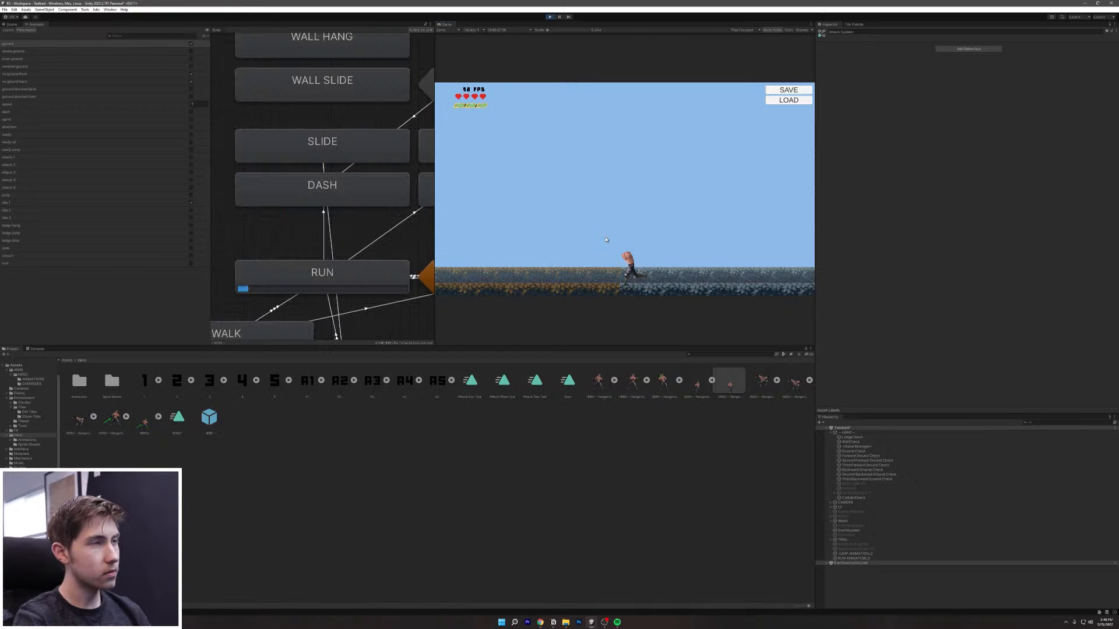
key("d")
key("a")
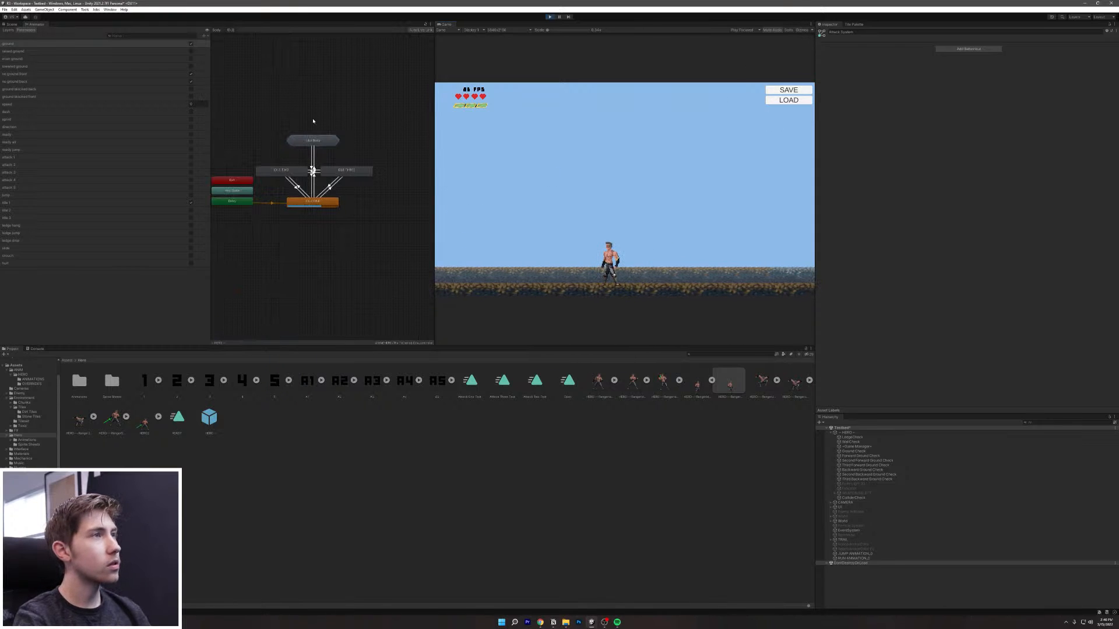
left_click(303, 140)
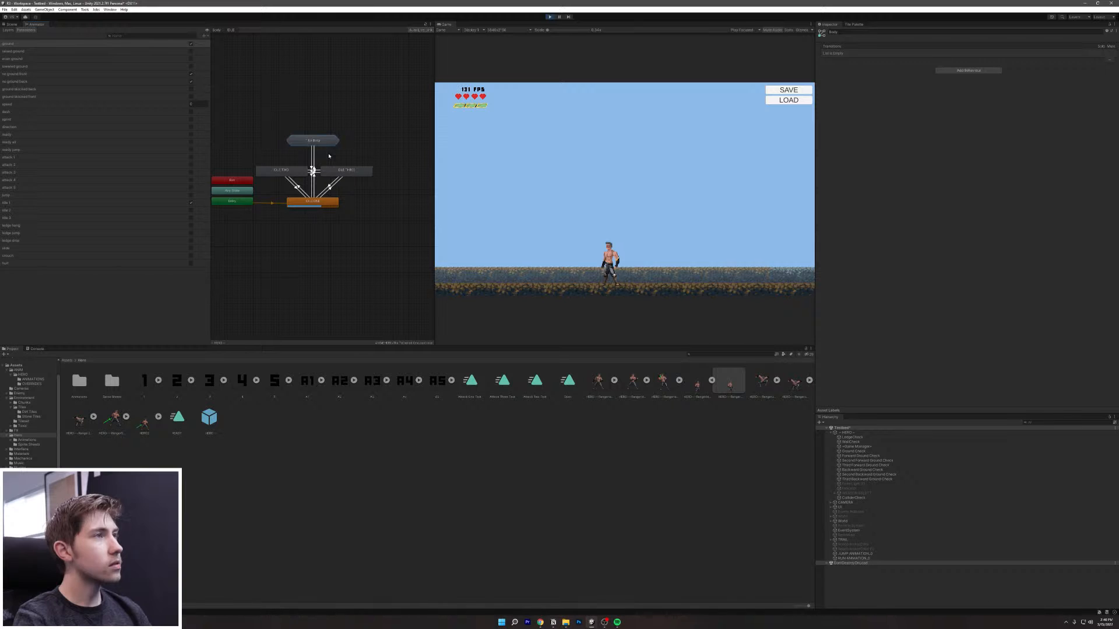
Step: Stop the playtest and inspect the DASH state and the SLIDE-to-CROUCH transition
left_click(550, 17)
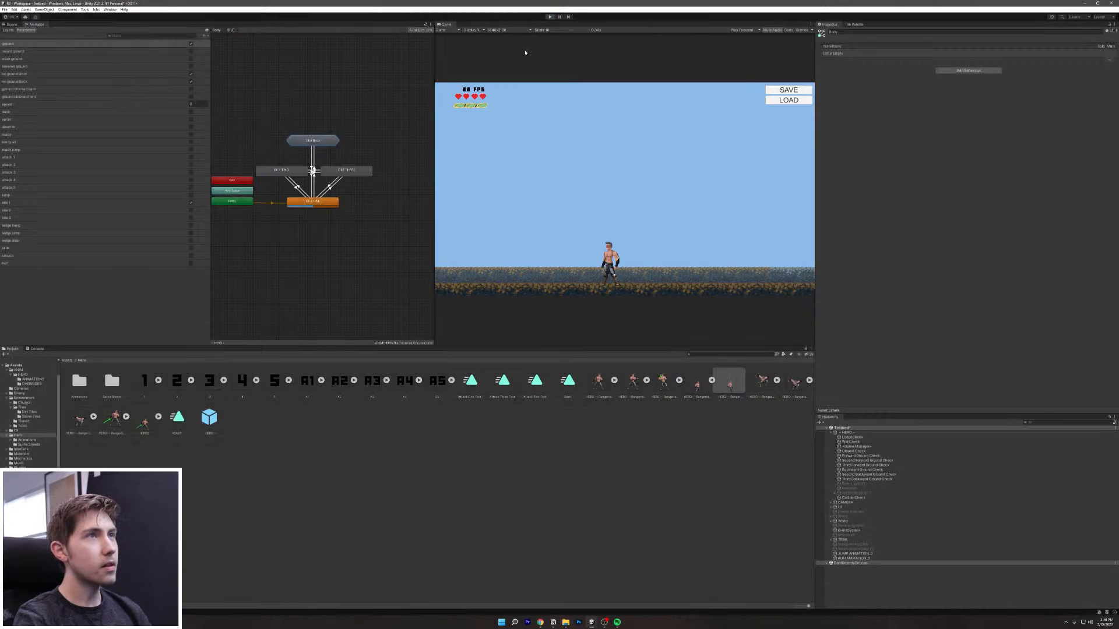
left_click(324, 222)
left_click(328, 197)
left_click(331, 225)
Step: Move the DASH node beside WALL CLIMB and zoom the graph around DASH, RUN and IDLE
scroll(344, 233, "down", 5)
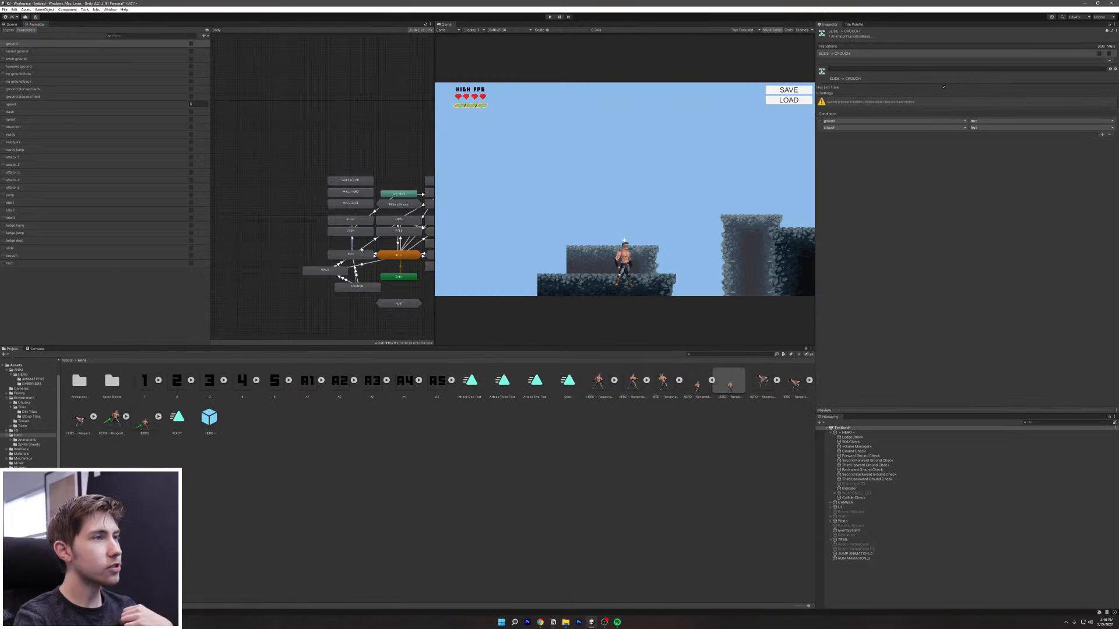
scroll(333, 233, "up", 2)
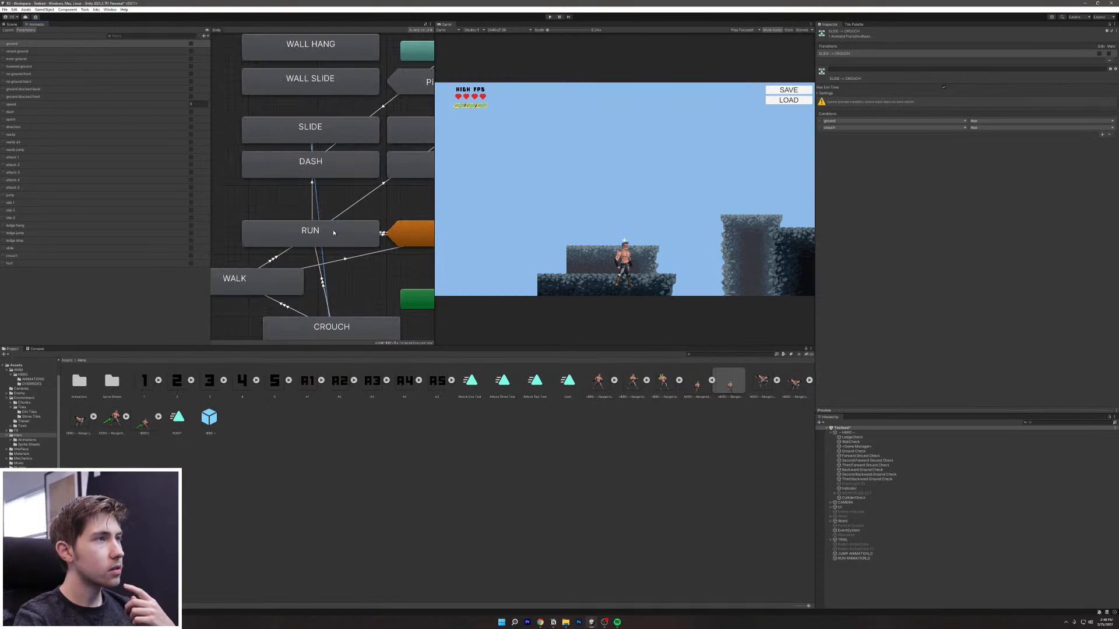
middle_click_drag(332, 229, 319, 268)
left_click_drag(329, 191, 315, 215)
scroll(315, 215, "down", 5)
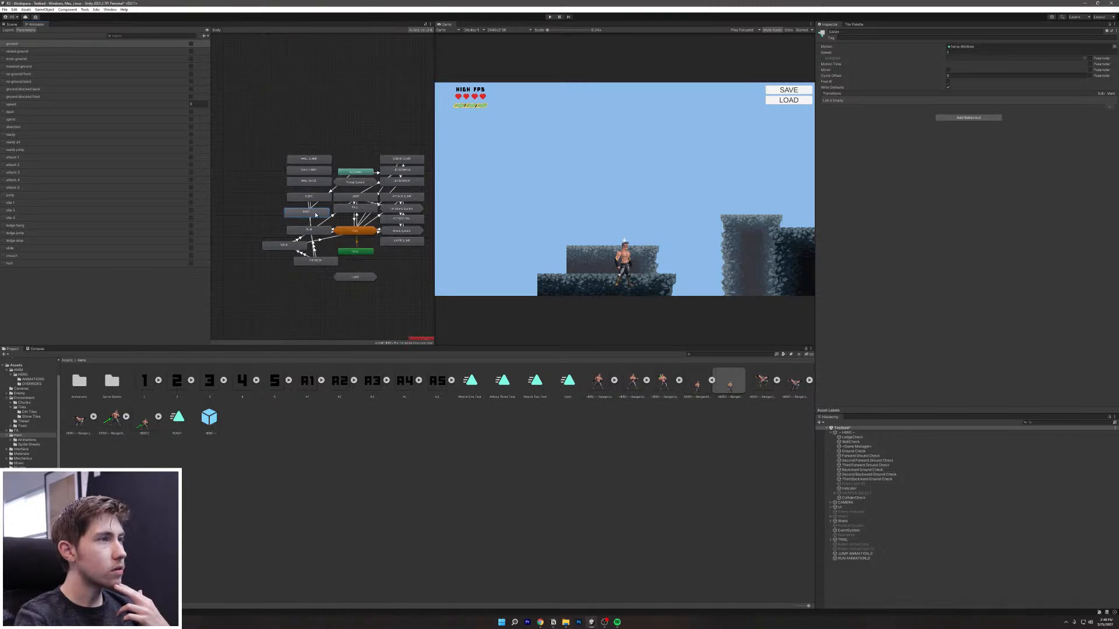
scroll(316, 215, "up", 5)
scroll(286, 188, "down", 6)
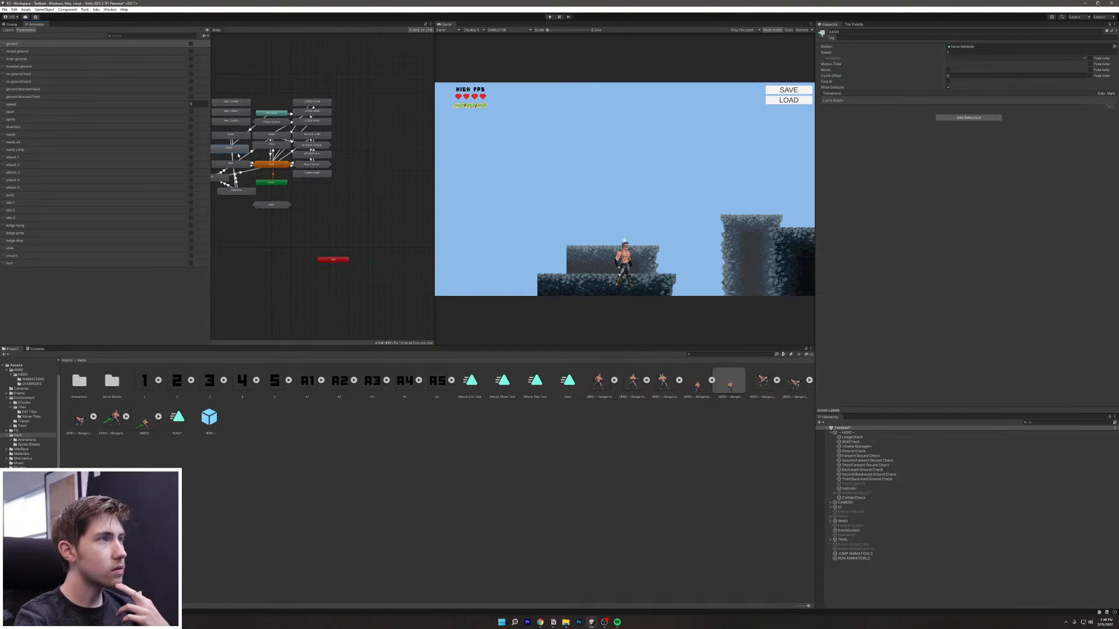
mouse_move(241, 153)
left_mouse_down()
mouse_move(276, 138)
mouse_move(285, 104)
mouse_move(240, 153)
left_mouse_up()
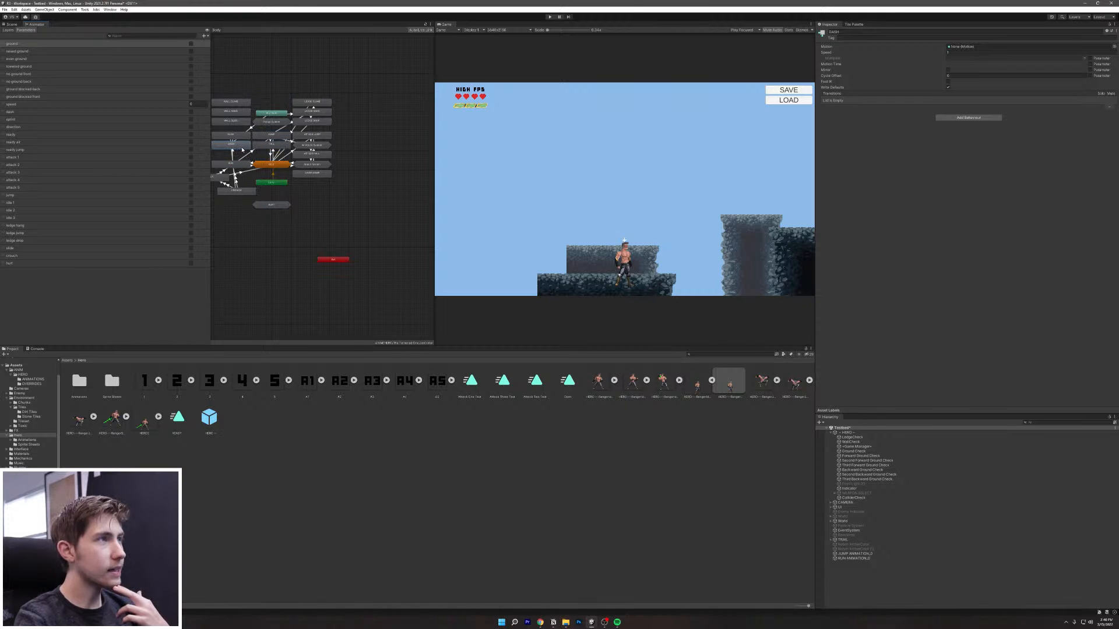
scroll(243, 149, "up", 6)
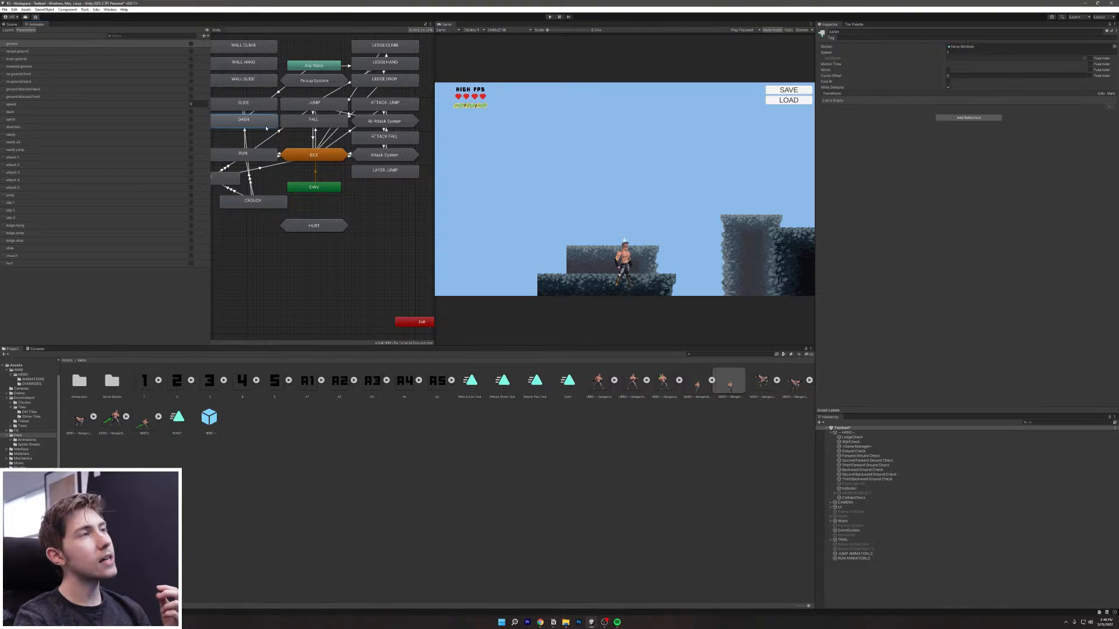
Step: Add transitions from DASH to RUN and to IDLE ONE inside the IDLE sub-state machine
right_click(266, 127)
left_click(274, 131)
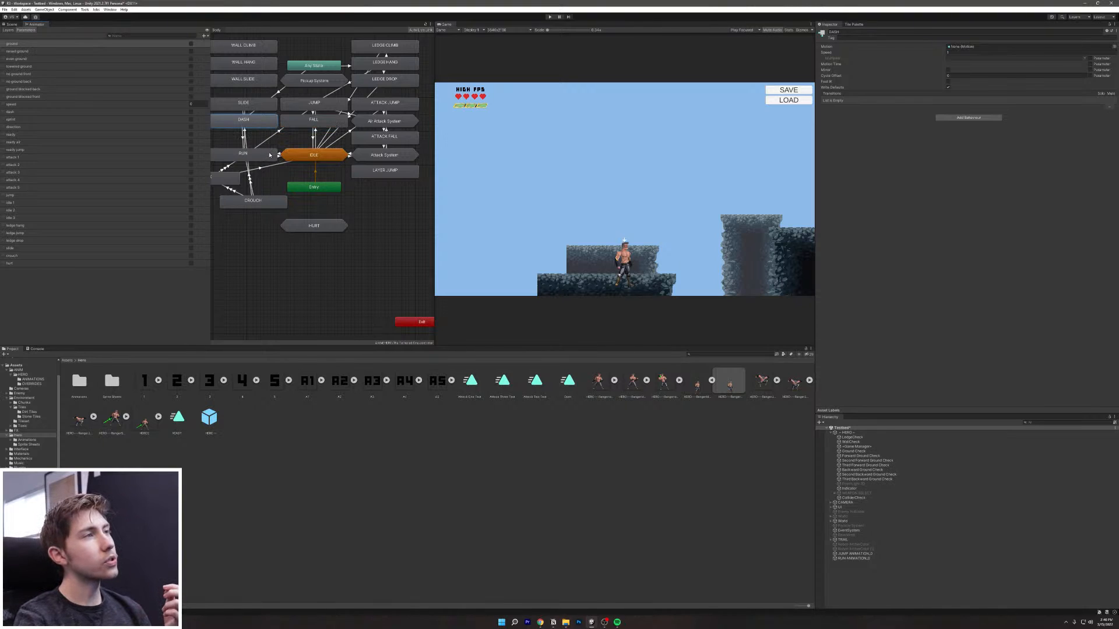
right_click(262, 126)
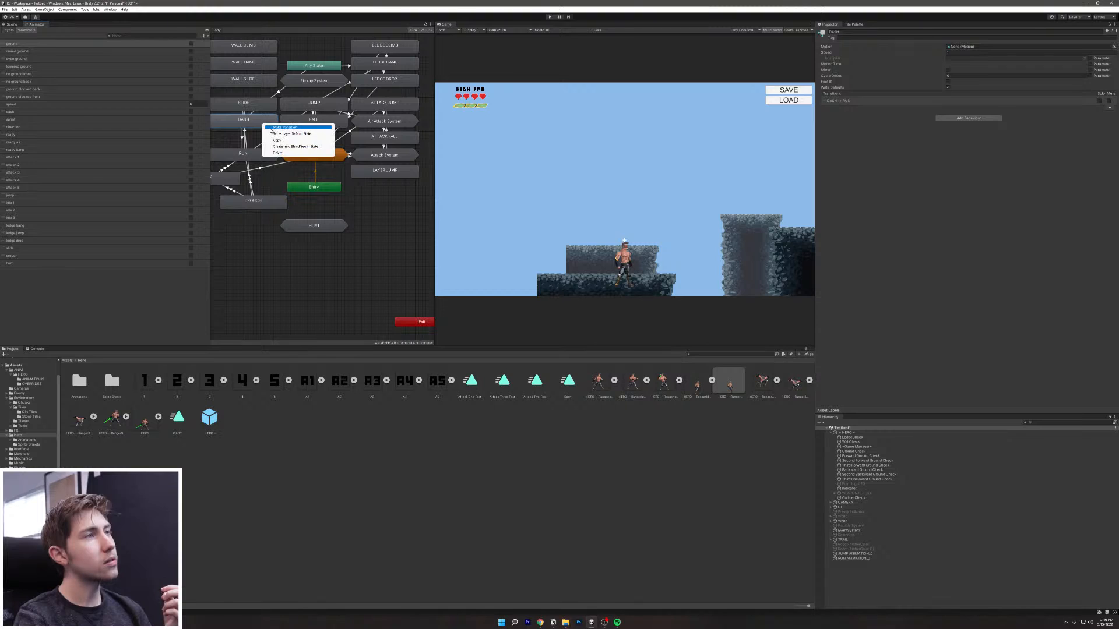
left_click(272, 128)
left_click(300, 156)
mouse_move(314, 156)
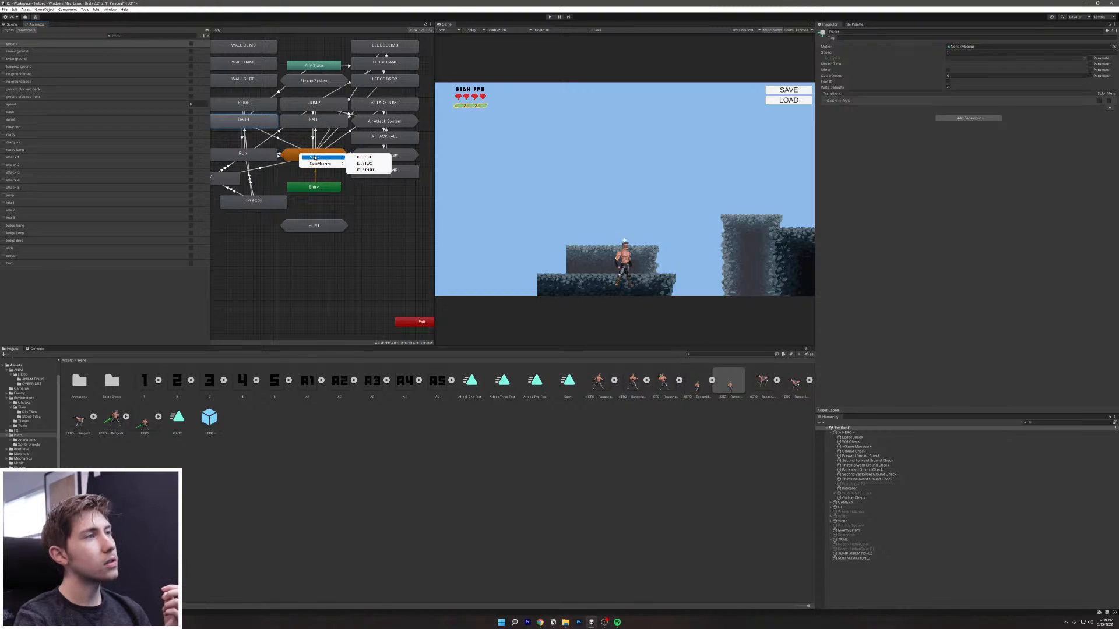
left_click(366, 158)
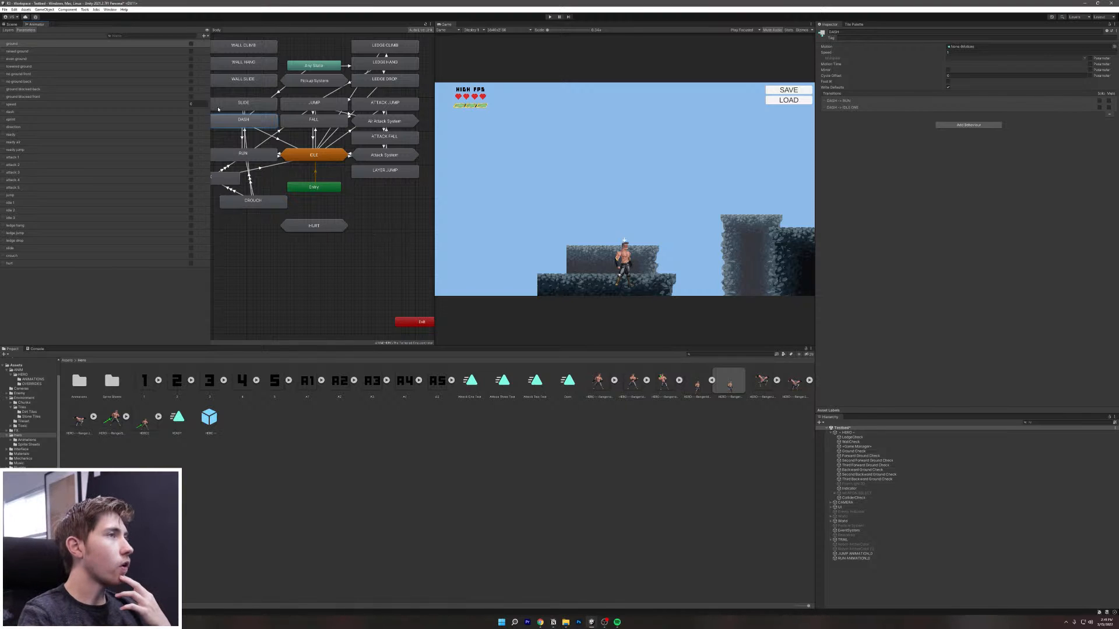
Step: Add a DASH-to-FALL transition, then enter Play mode
right_click(249, 122)
left_click(271, 126)
left_click(302, 123)
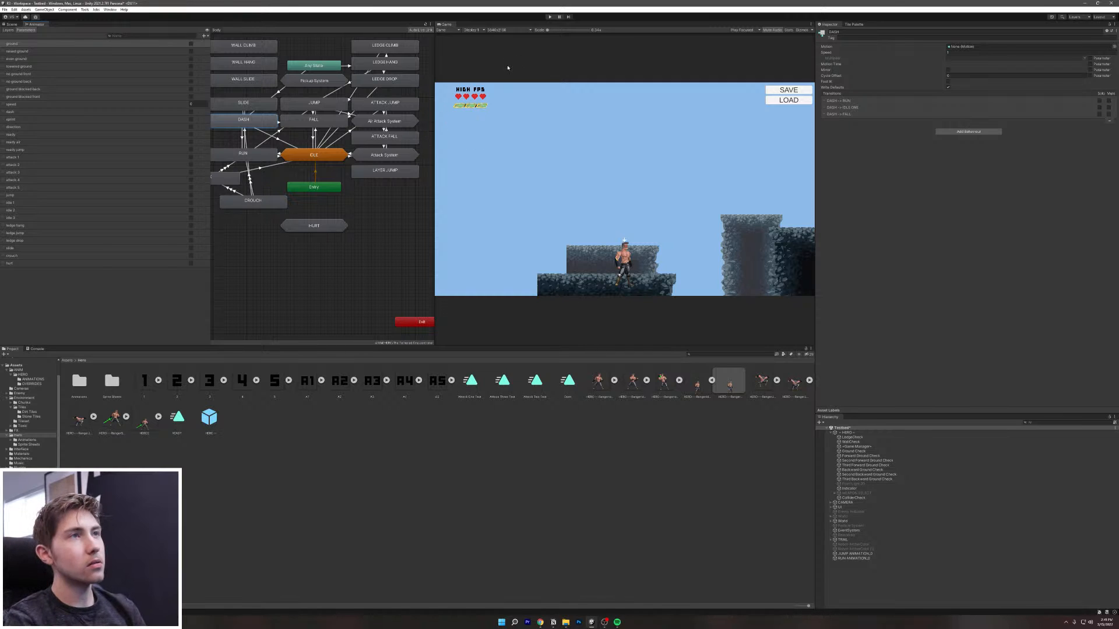
left_click(548, 17)
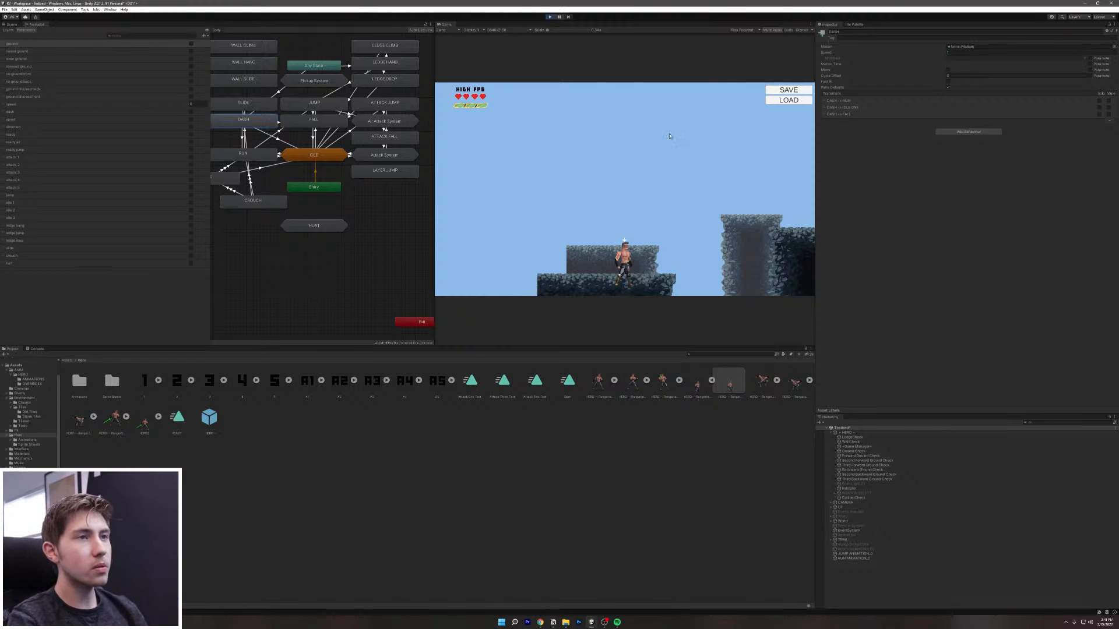
Step: Maximize the Game view, then run, jump and air-dash the hero onto another platform
left_click(810, 23)
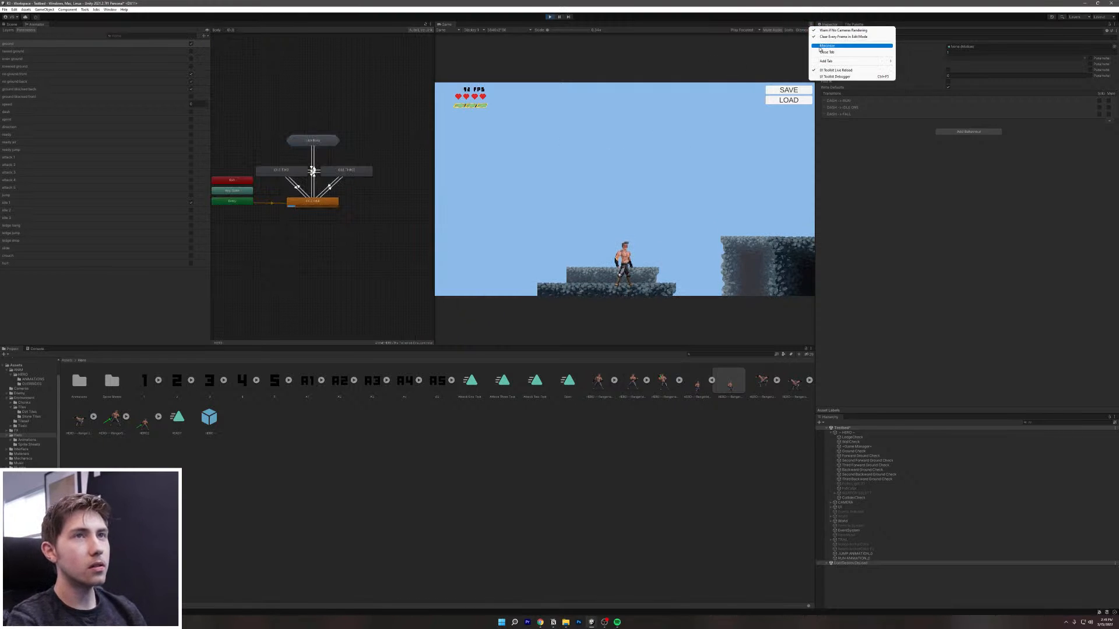
left_click(828, 46)
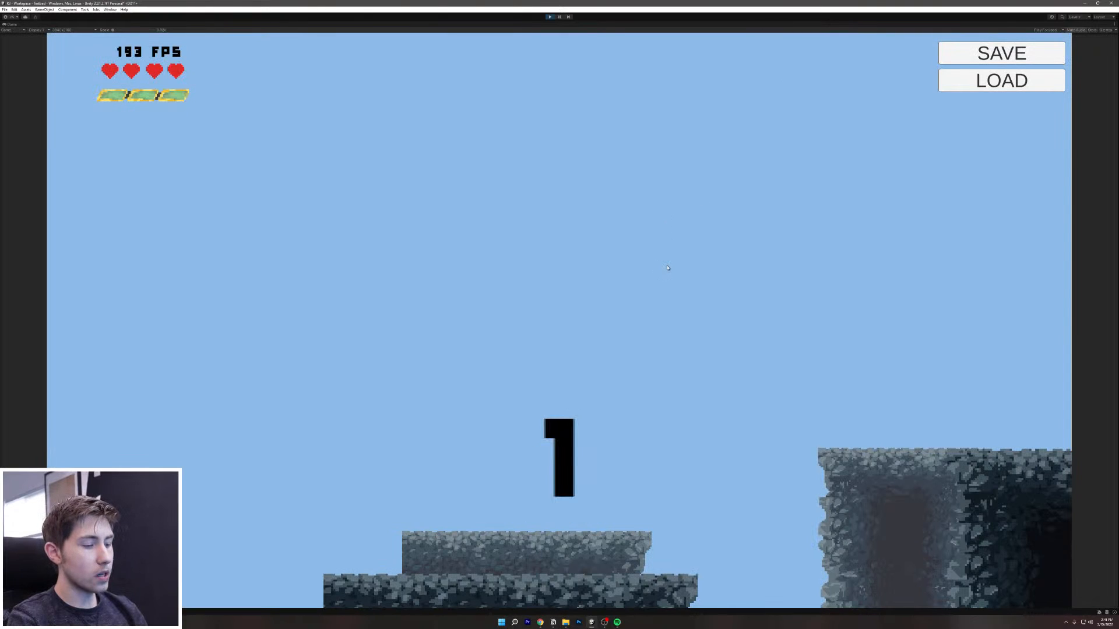
key("d")
key("a")
key("d")
key("space")
key("shift")
Step: Run the hero left and right through the level, between the ledge wall and cave pillars
key("a")
key("d")
key("a")
key("d")
key("a")
key("d")
key("a")
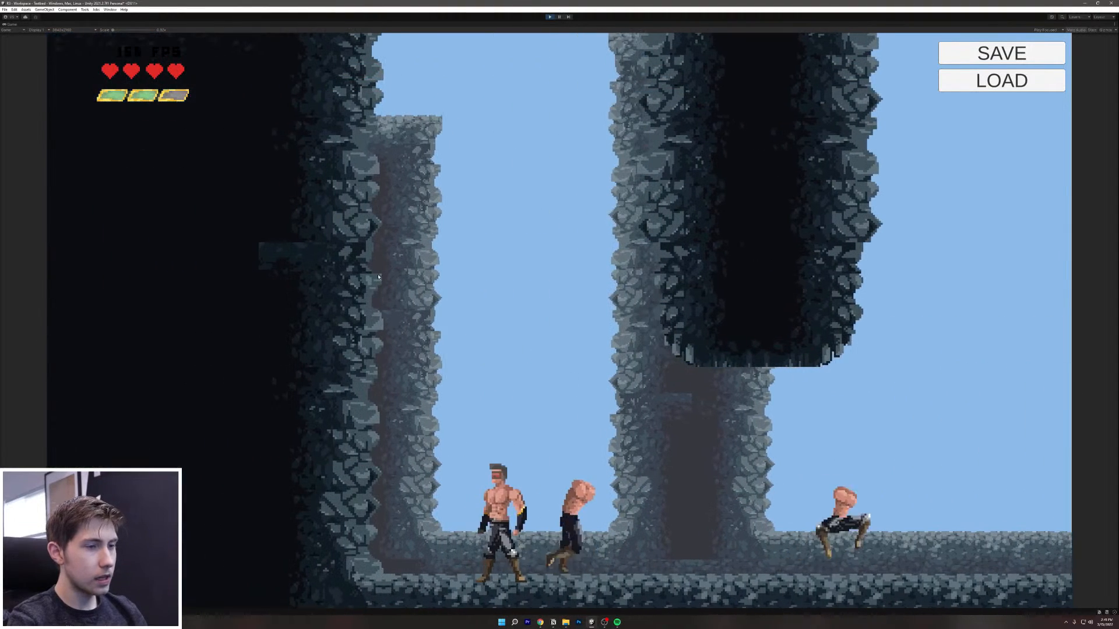
key("d")
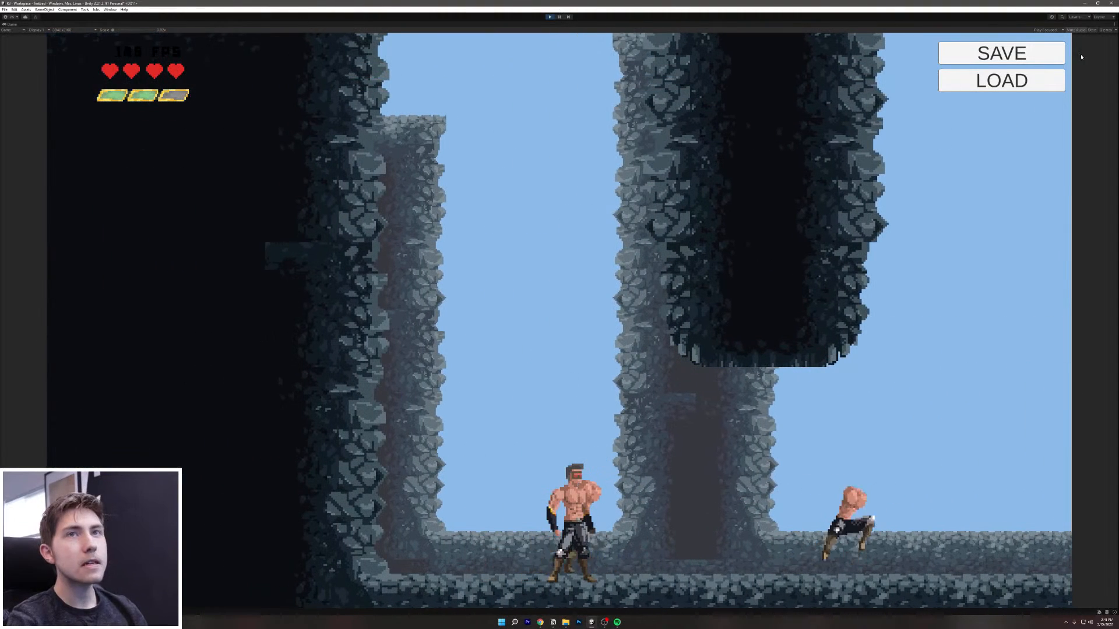
left_click(1114, 24)
Step: Restore the normal layout, set the RUN state's Speed to 1.2, and run the hero to test it
left_click(1089, 46)
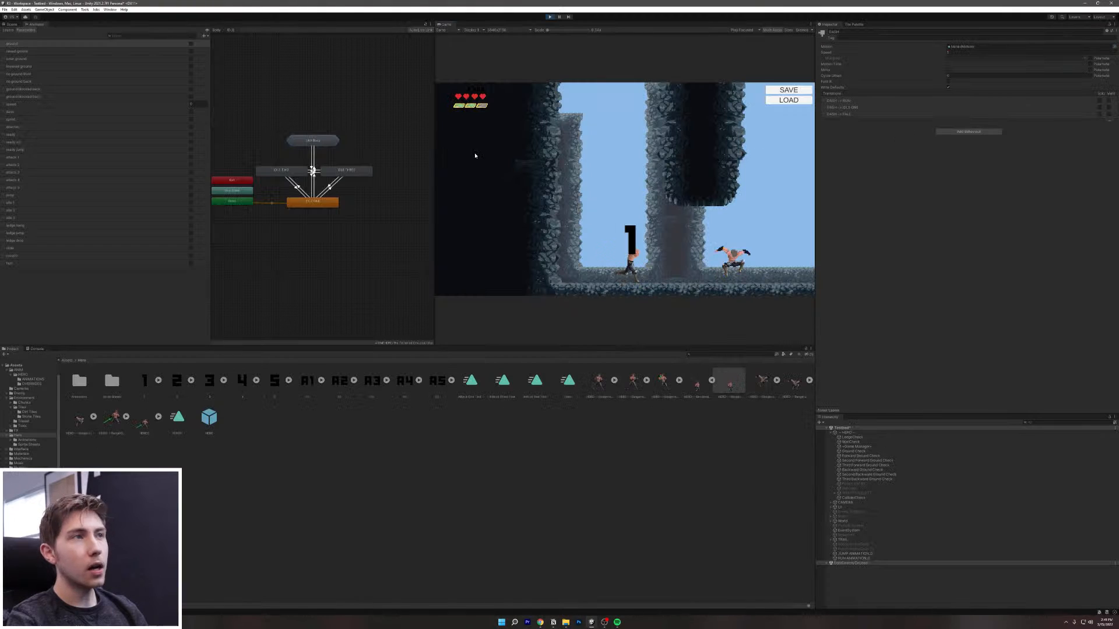
double_click(310, 141)
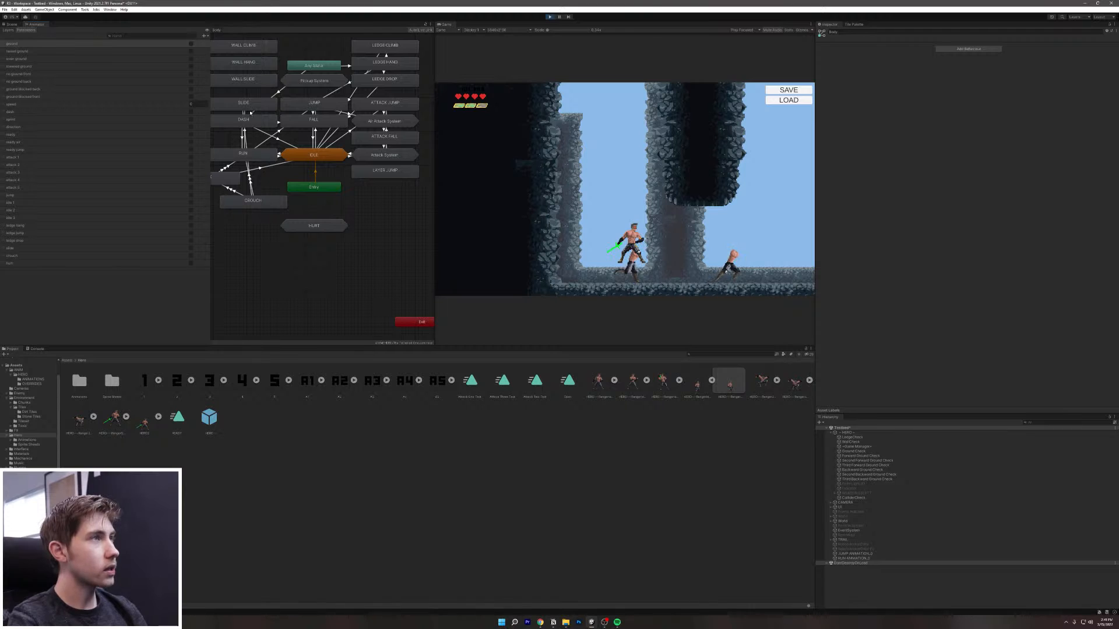
left_click(253, 156)
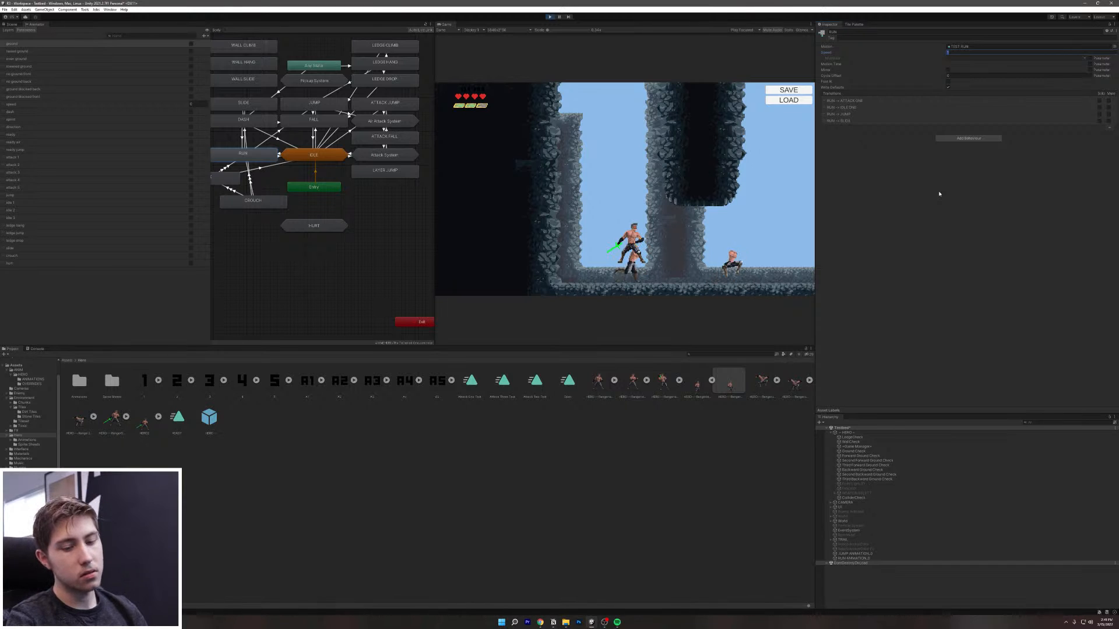
type("1.2")
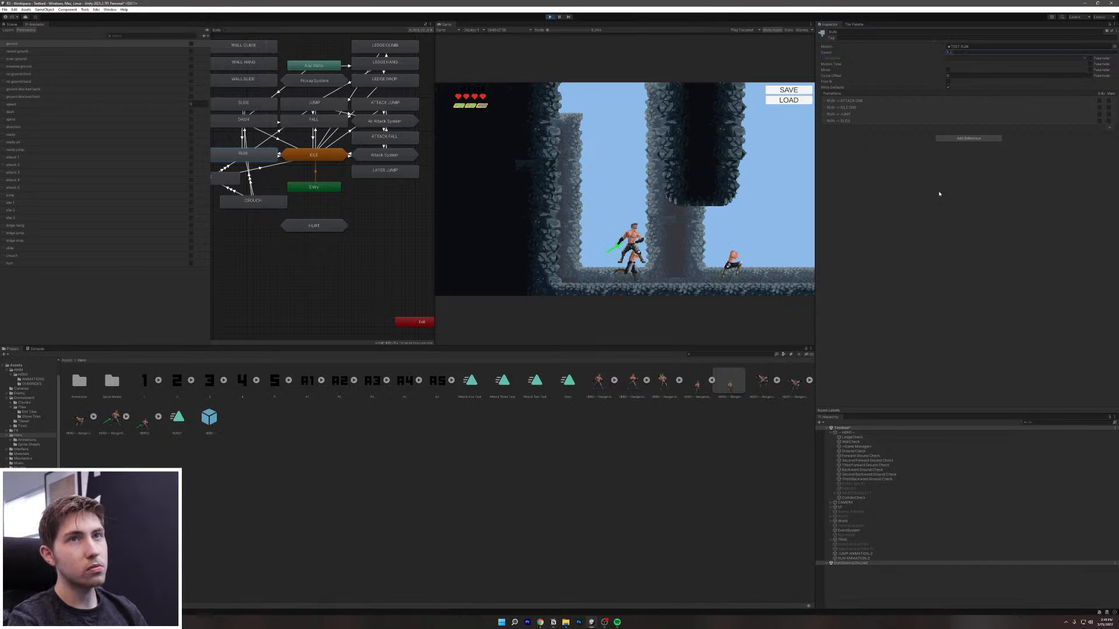
left_click(781, 236)
key("d")
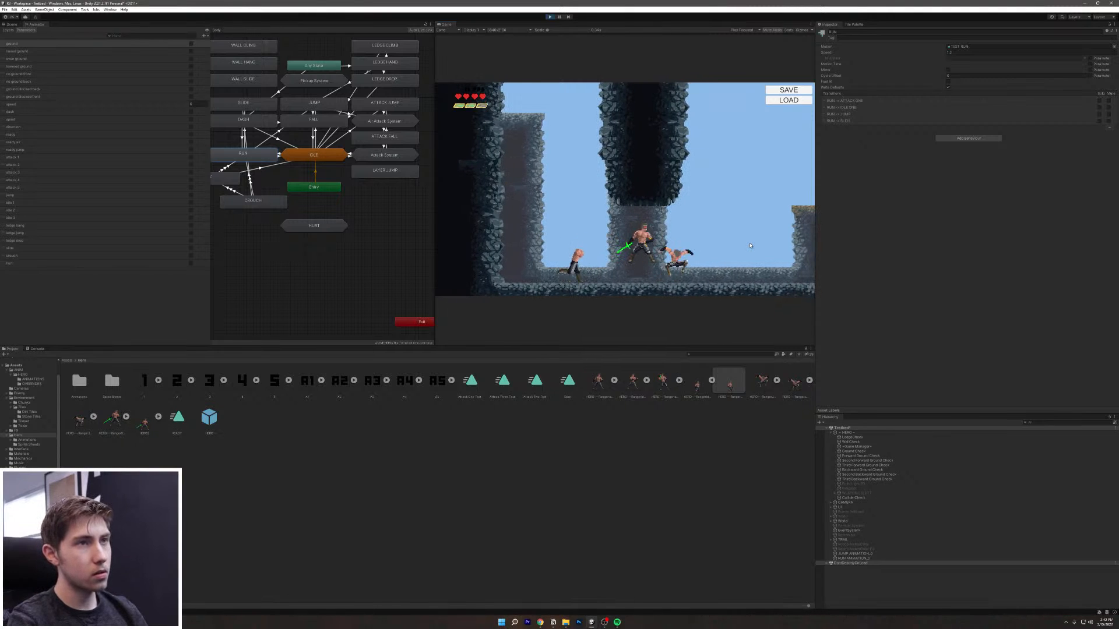
key("d")
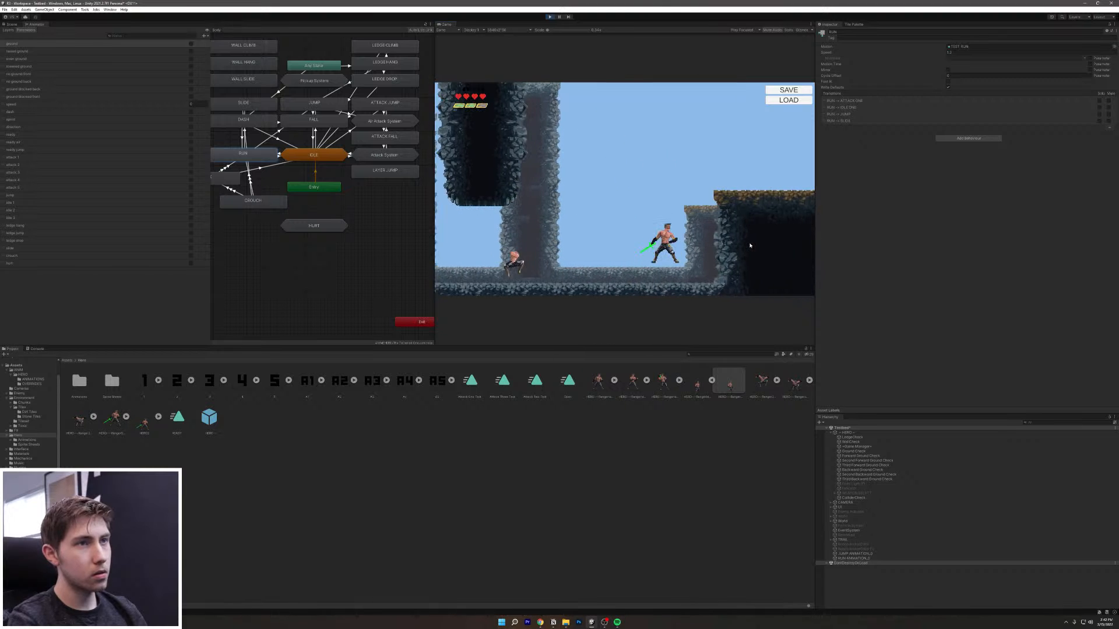
Step: Select the HERO object, then attack, jump and air-dash the hero right to grab the ledge
key("a")
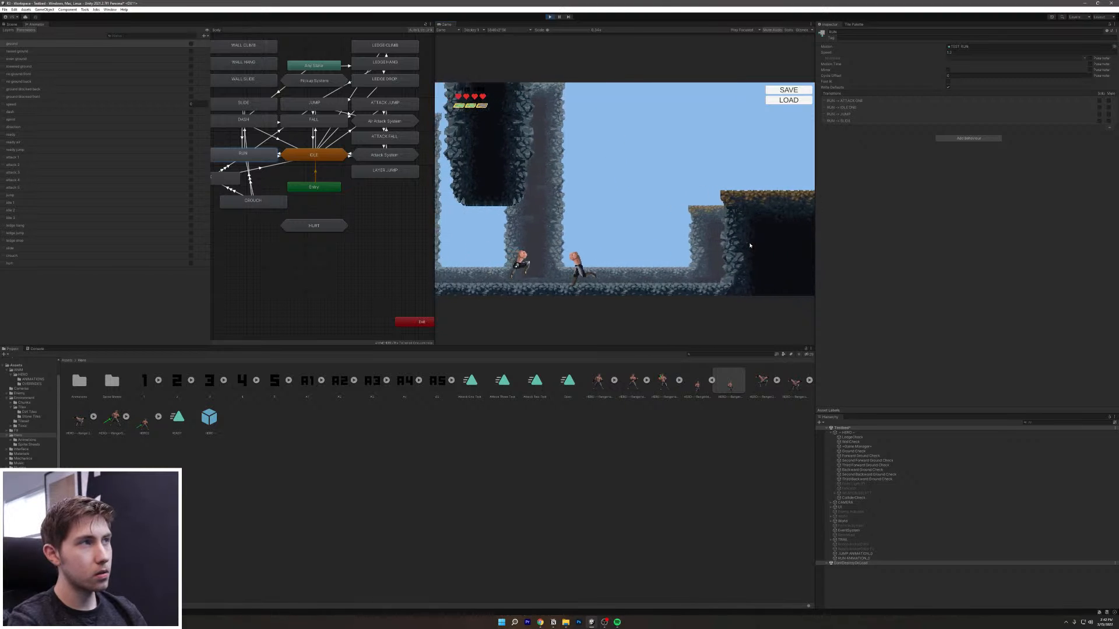
left_click(851, 432)
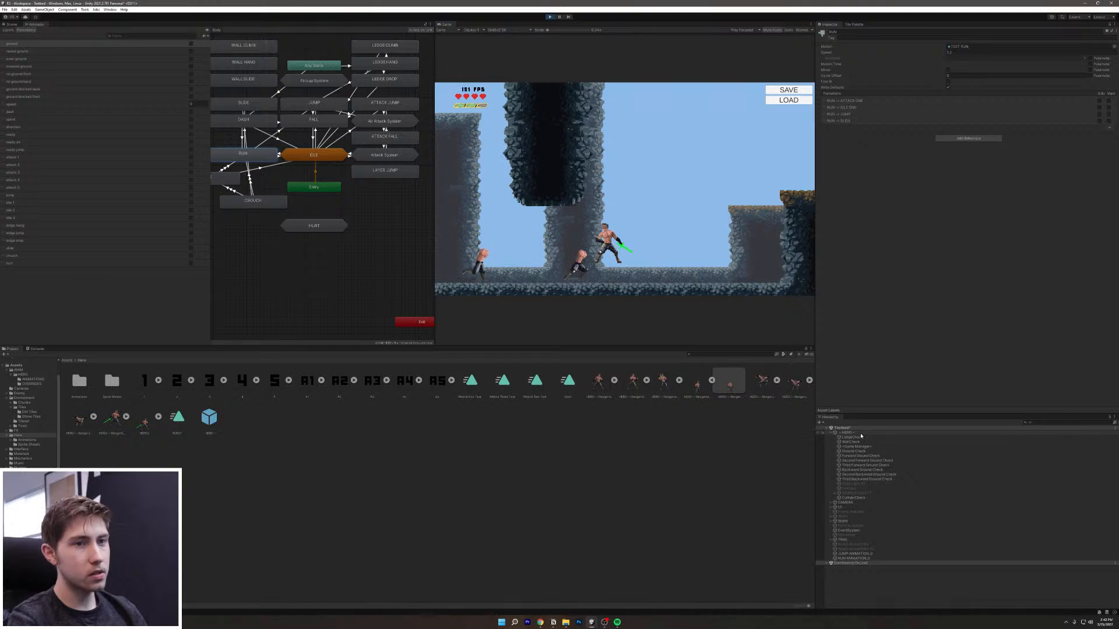
left_click(712, 300)
key("space")
left_click(712, 299)
key("d")
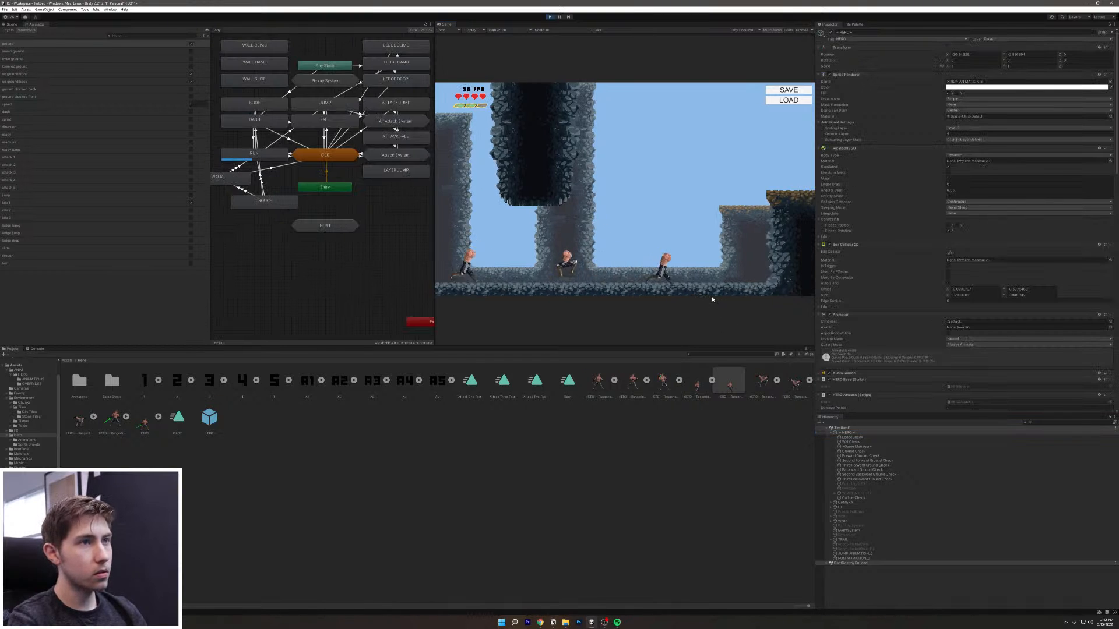
key("space")
left_click(712, 300)
key("space")
key("shift")
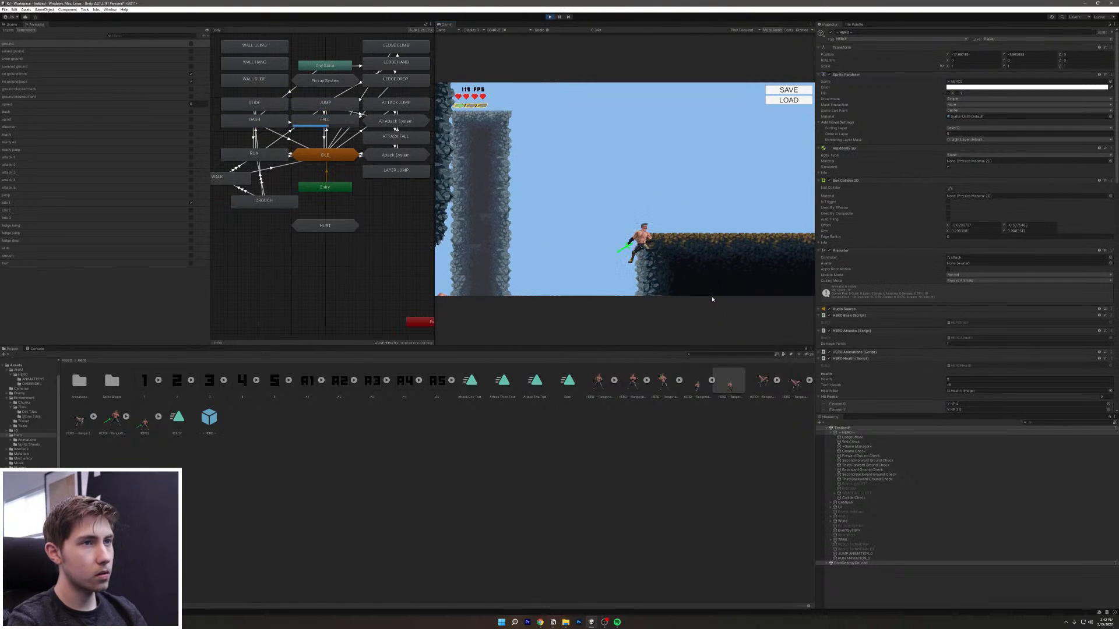
Step: Drop off the ledge, run left and right, and jump up to hang on the right ledge
key("s")
key("a")
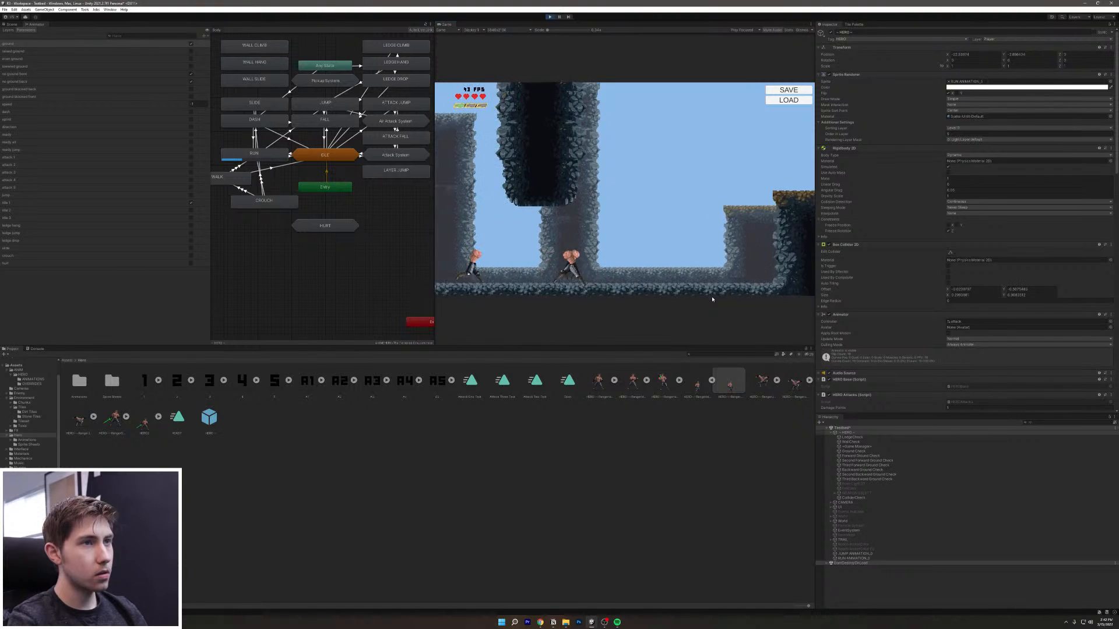
key("d")
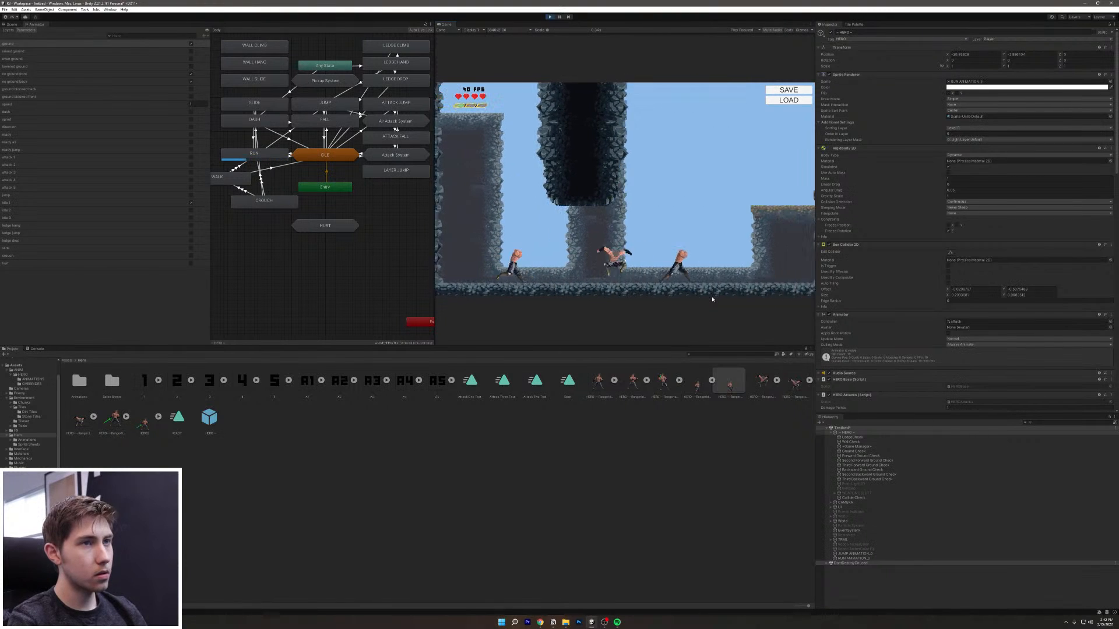
key("space")
key("a")
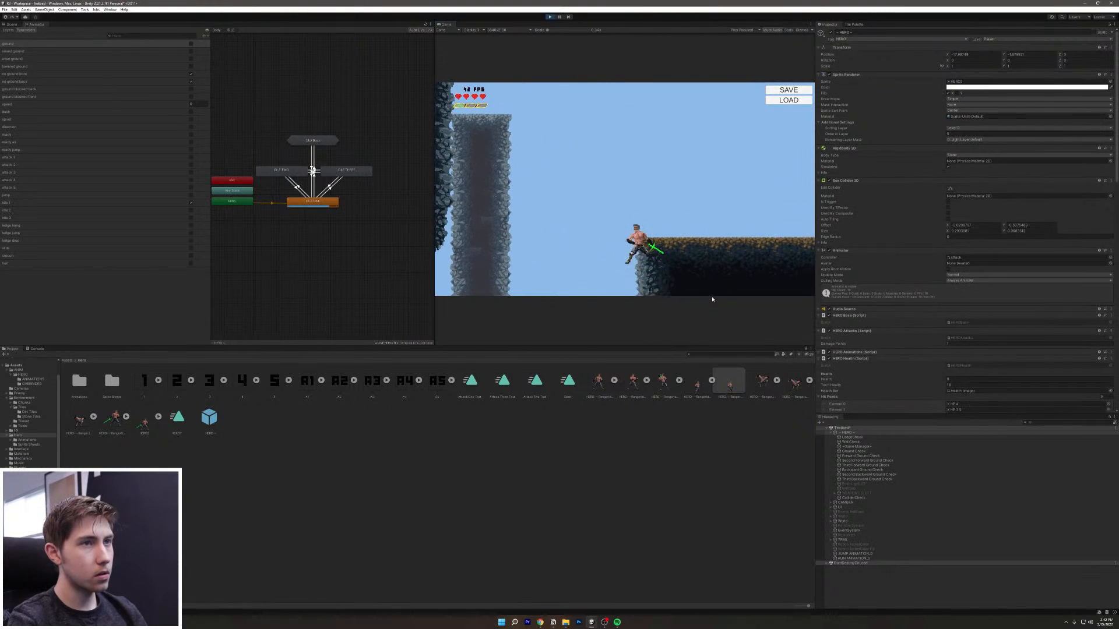
key("s")
key("a")
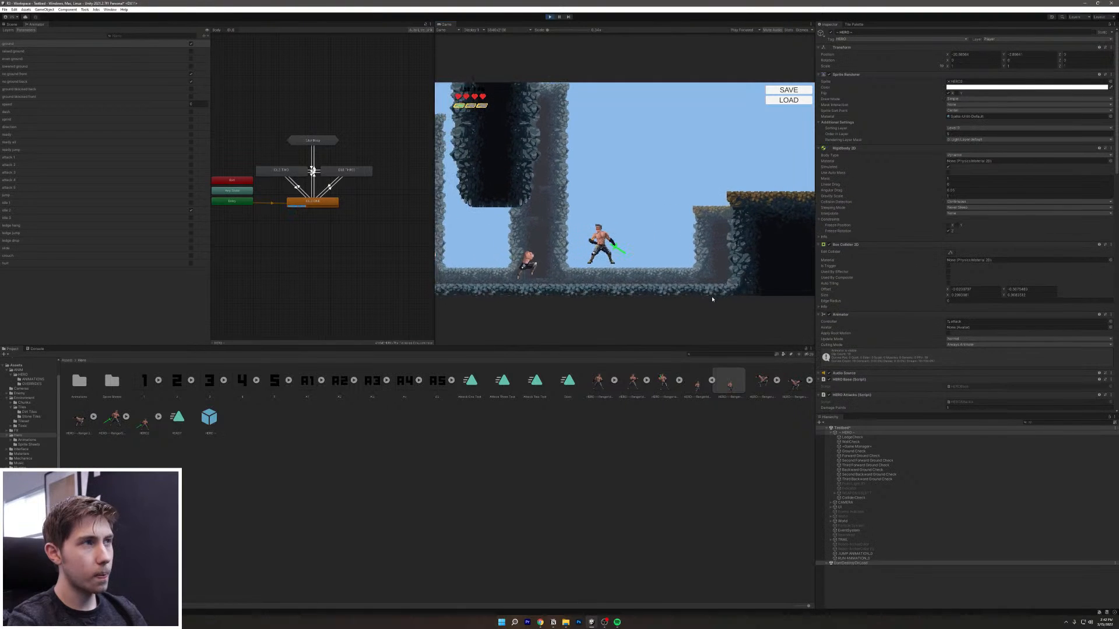
key("a")
key("d")
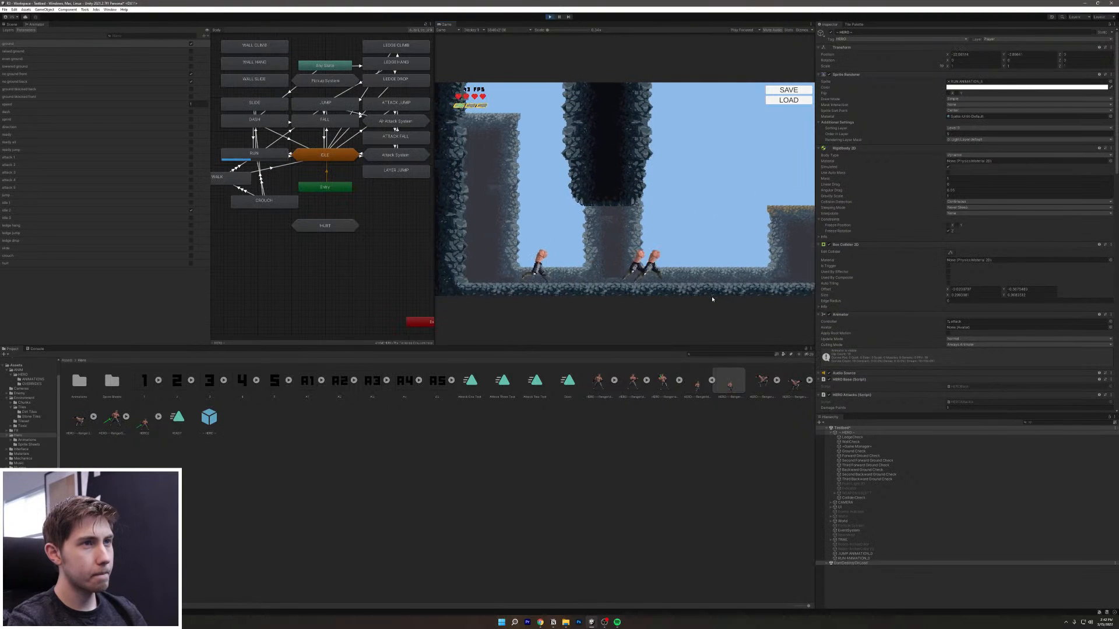
key("a")
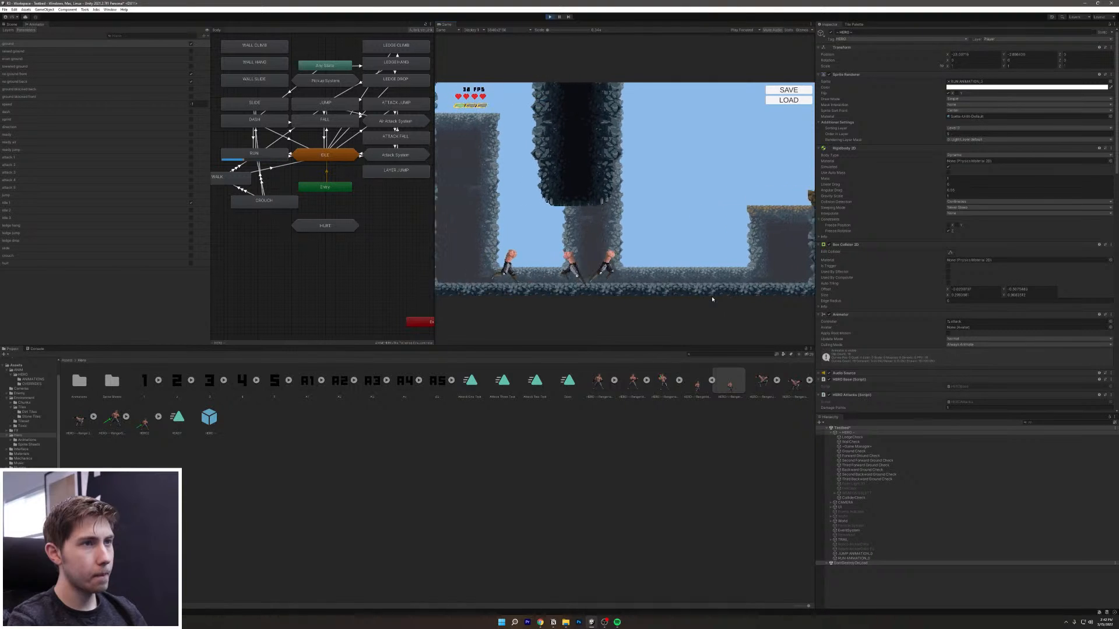
key("d")
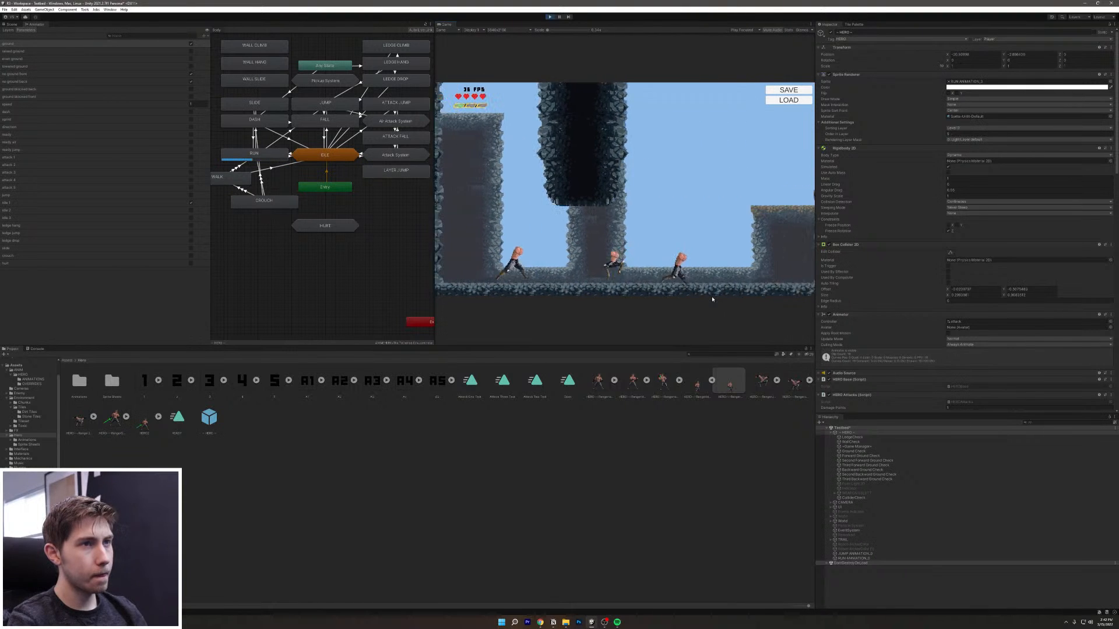
key("a")
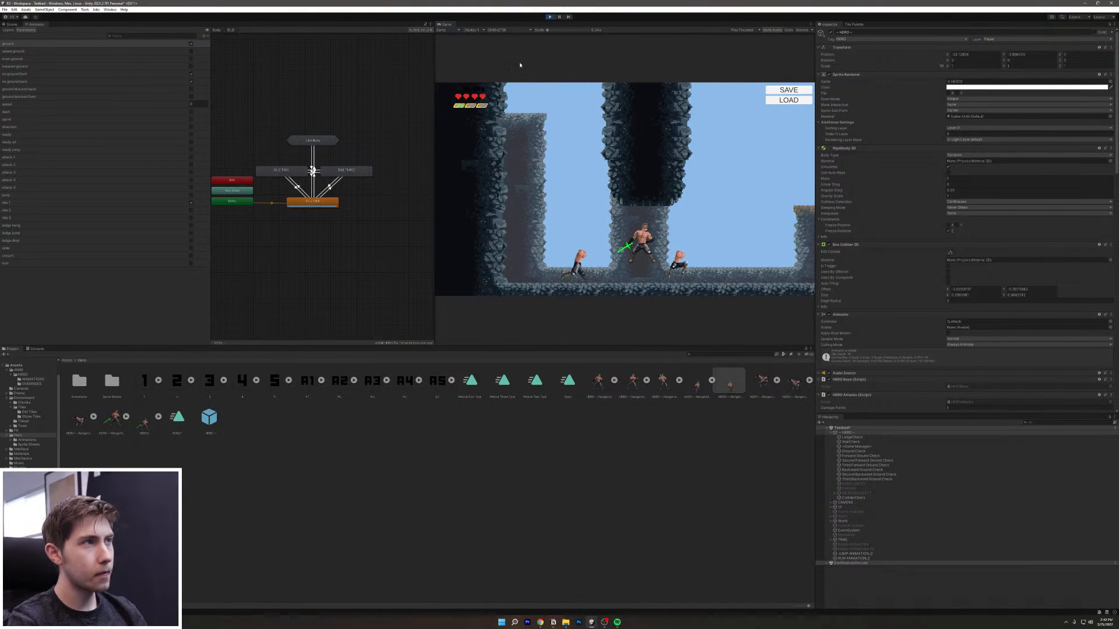
Step: Stop the playtest and start it again from the beginning
left_click(550, 18)
left_click(549, 17)
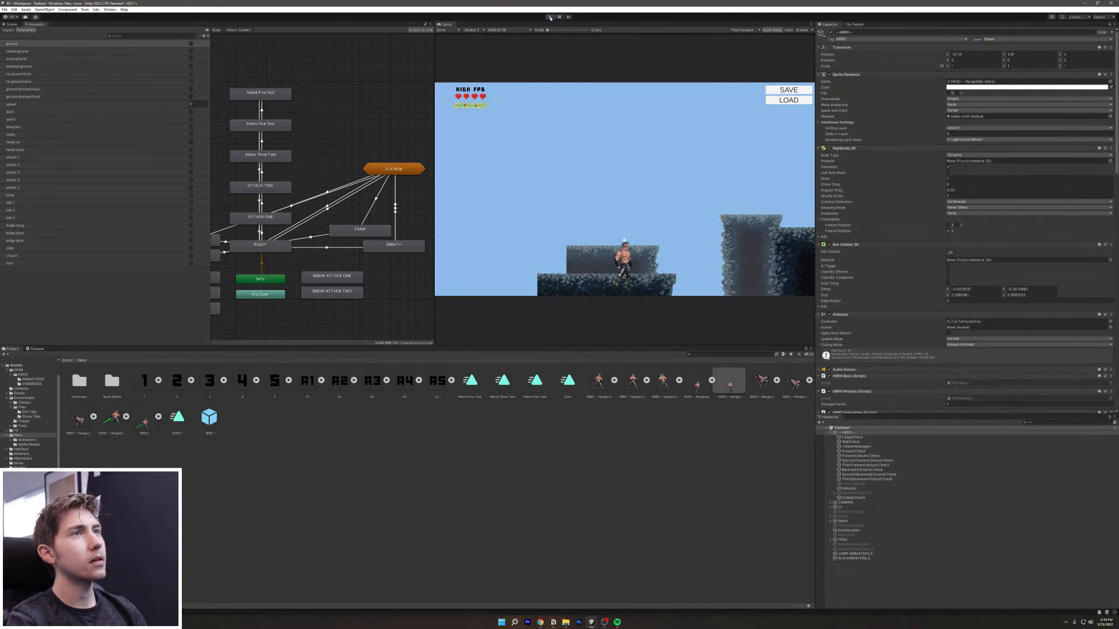
left_click(549, 17)
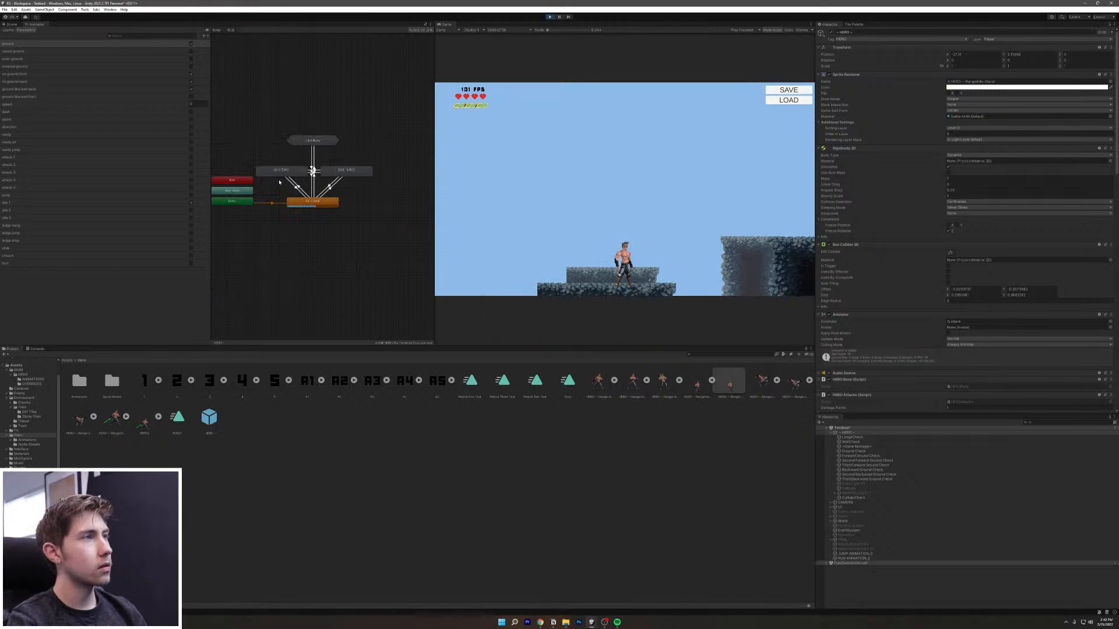
Step: Stop the playtest and inspect the RUN state's motion and transitions on the Body layer
left_click(549, 17)
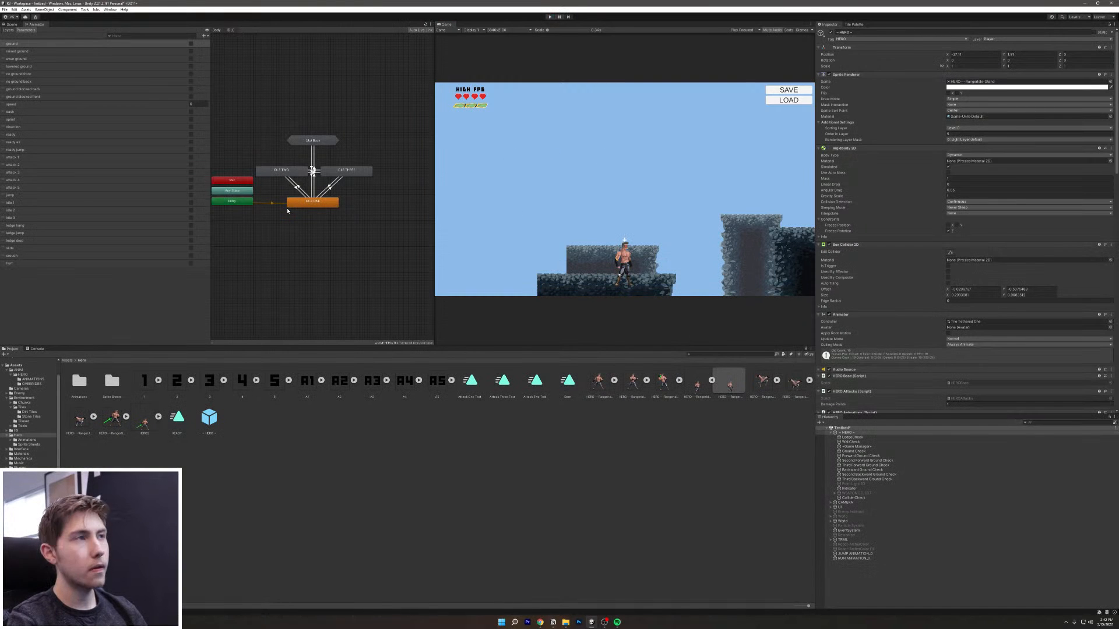
left_click(313, 139)
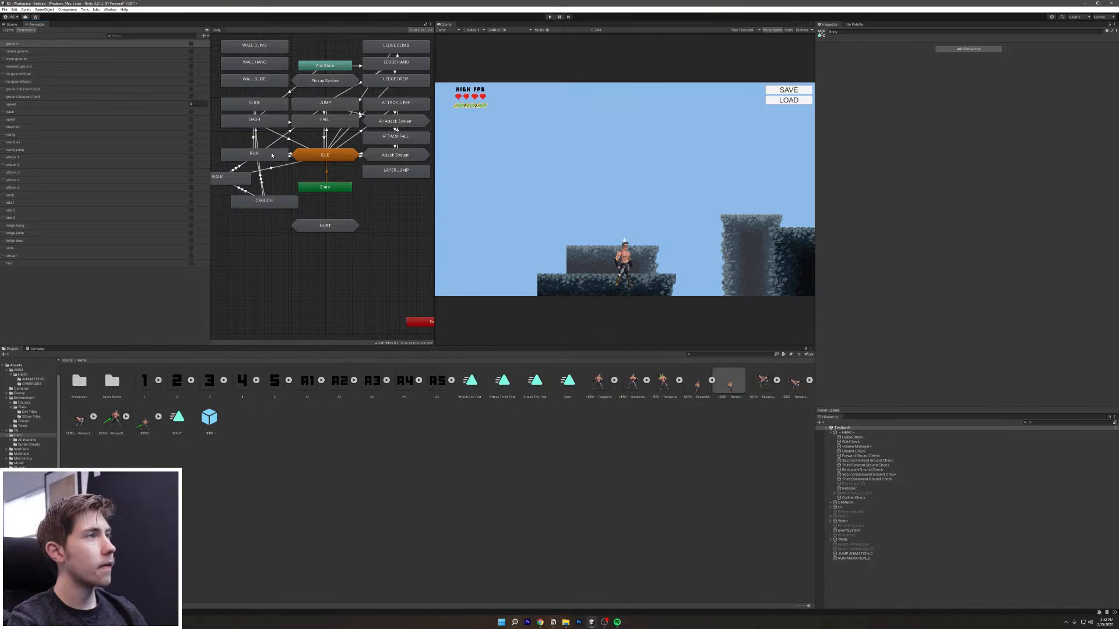
left_click(272, 155)
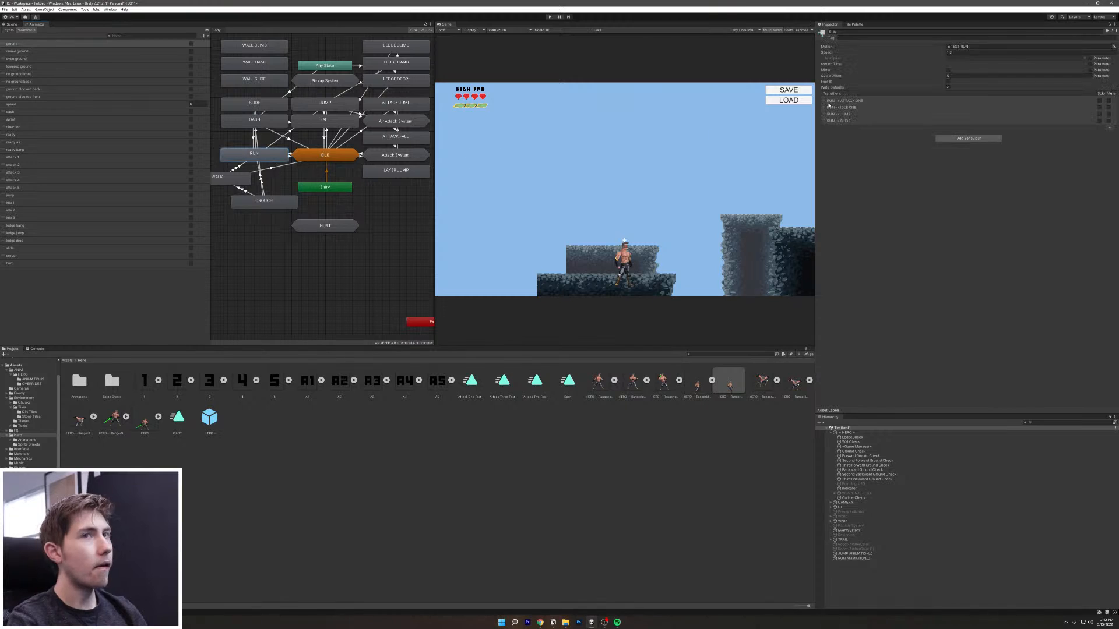
Step: Playtest the level, running the hero right and jumping off the starting platform
left_click(550, 17)
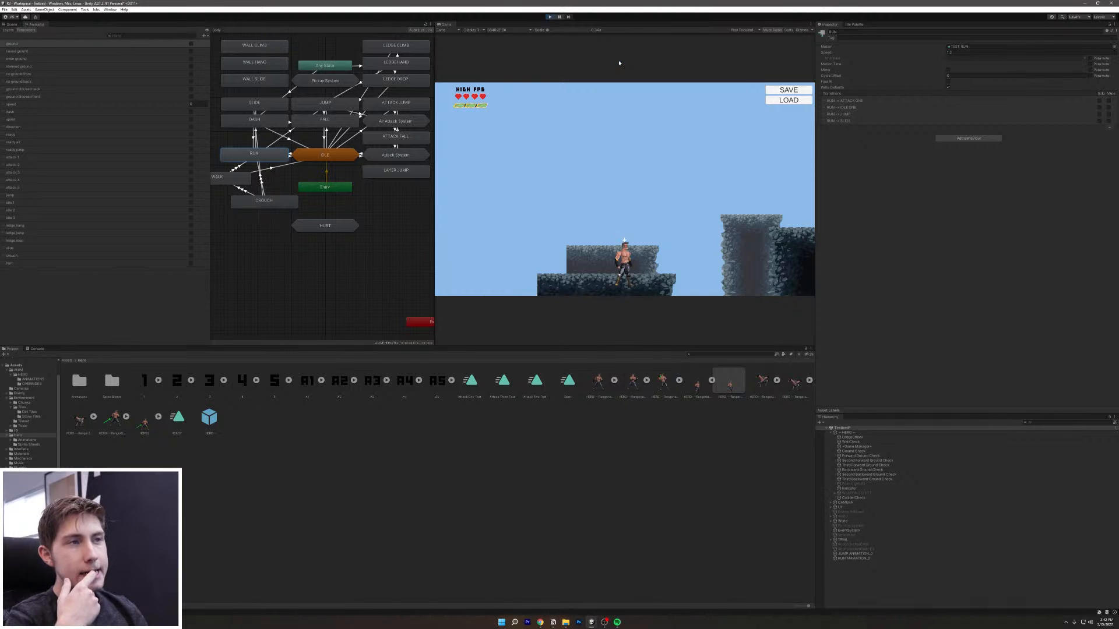
key("d")
key("space")
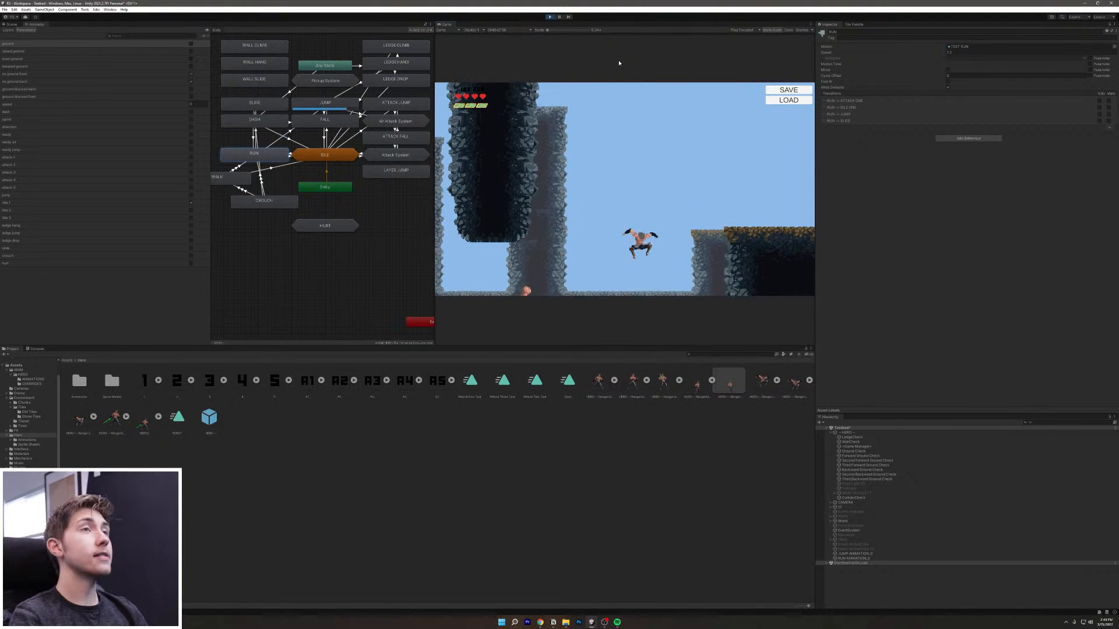
Step: Uncheck Loop Time on the JUMP state's TEST JUMP clip, then start a new playtest
left_click(549, 16)
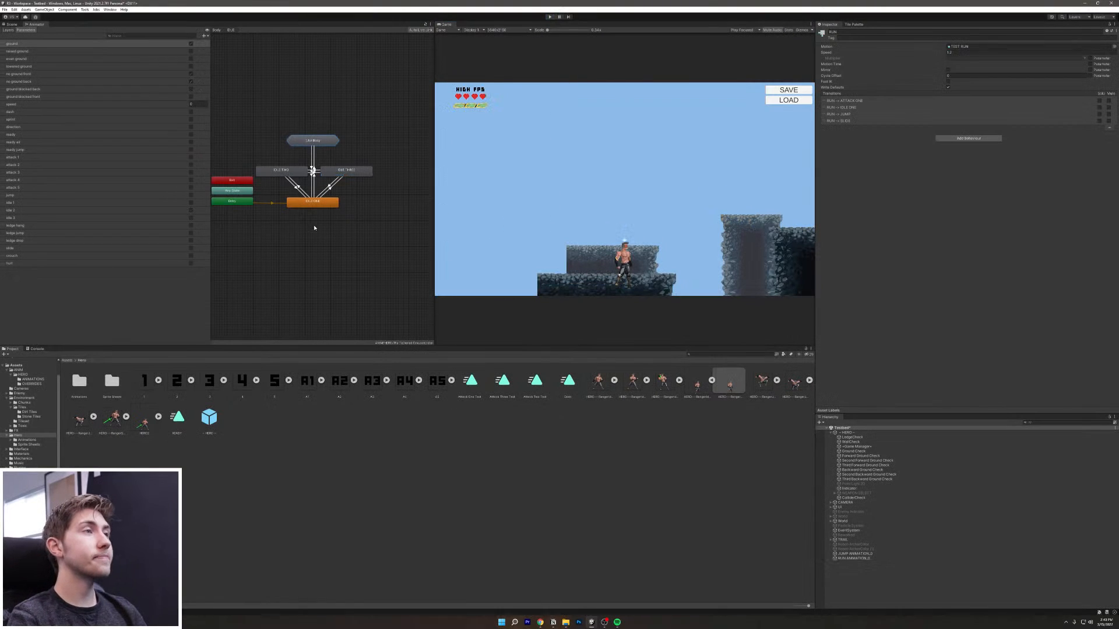
double_click(308, 146)
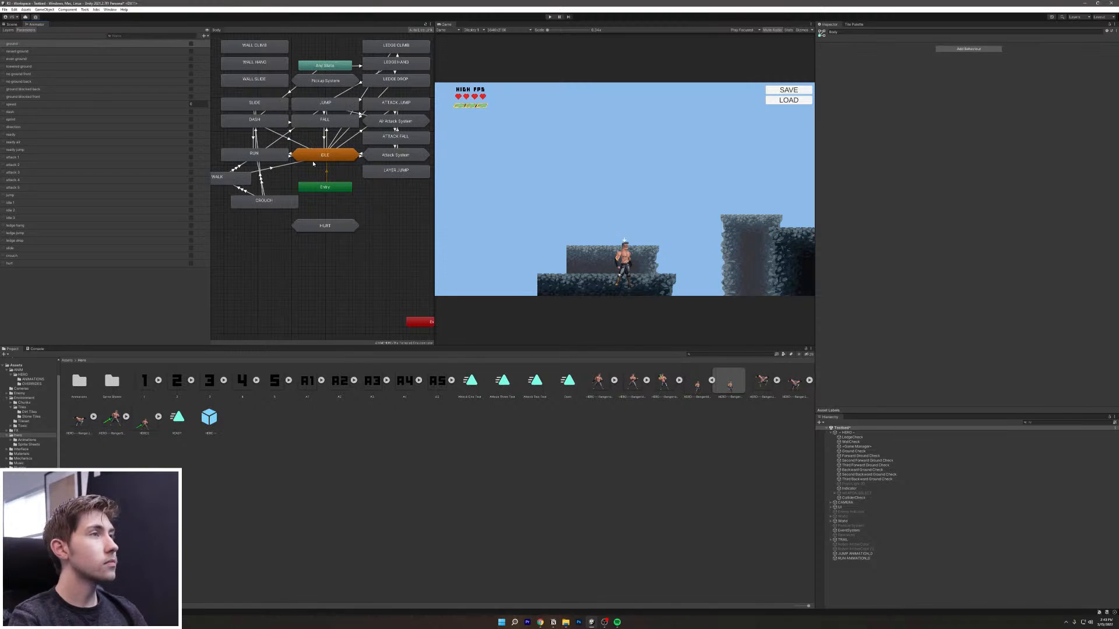
left_click(342, 109)
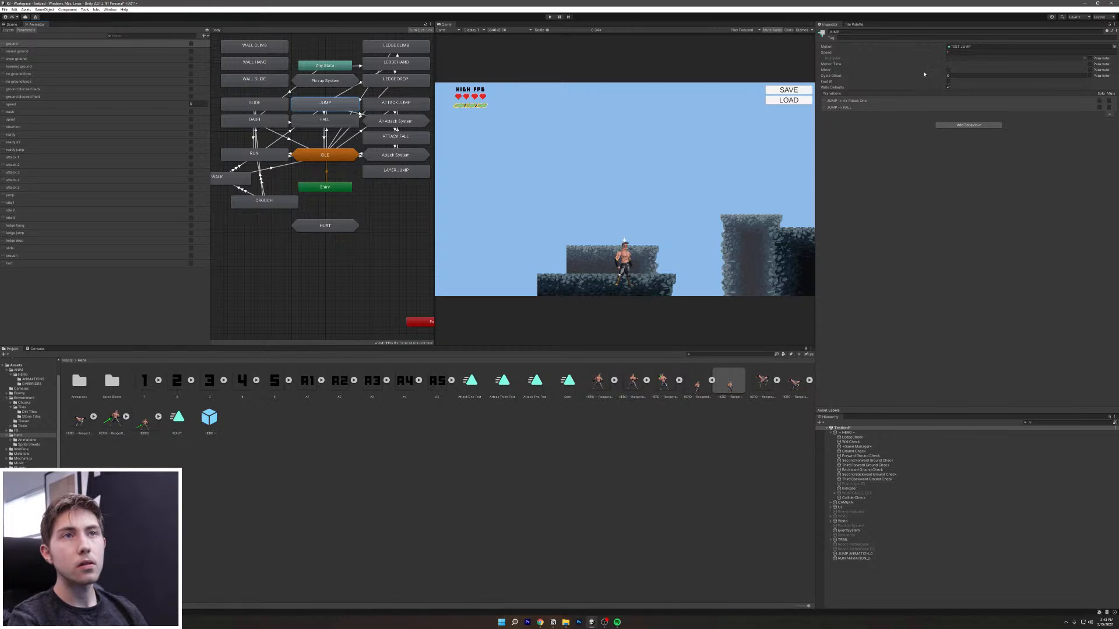
left_click(1042, 47)
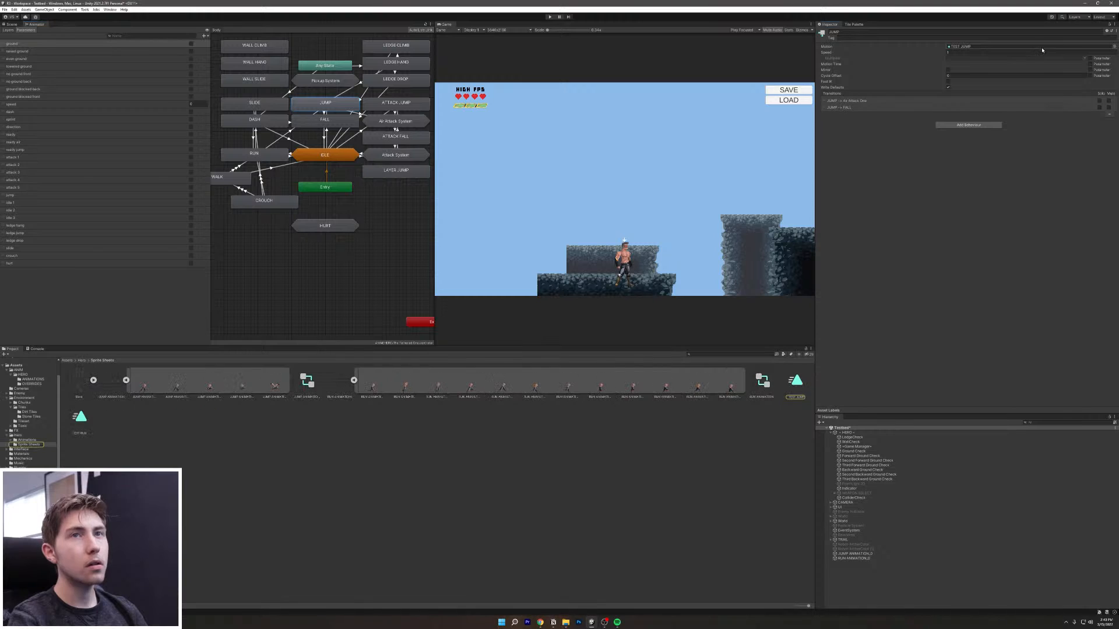
left_click(794, 394)
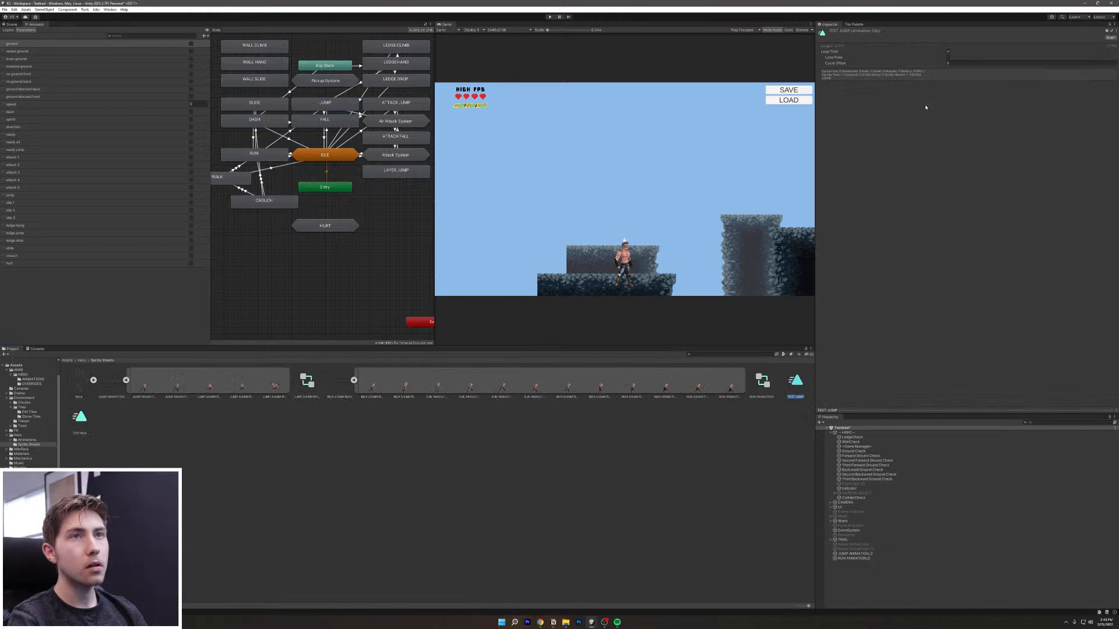
left_click(948, 50)
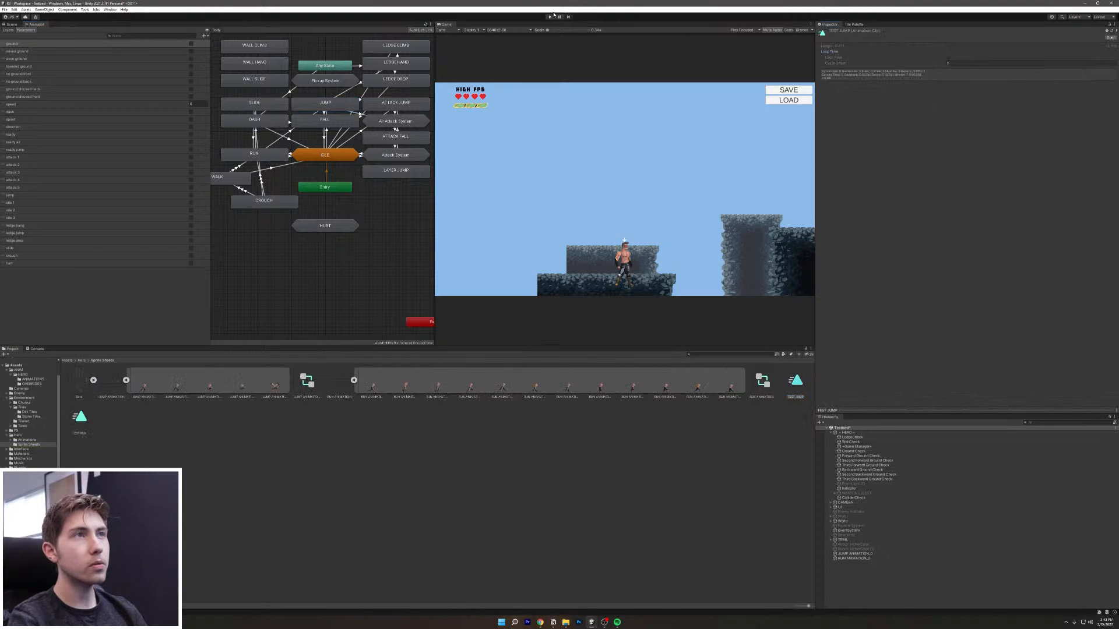
left_click(550, 16)
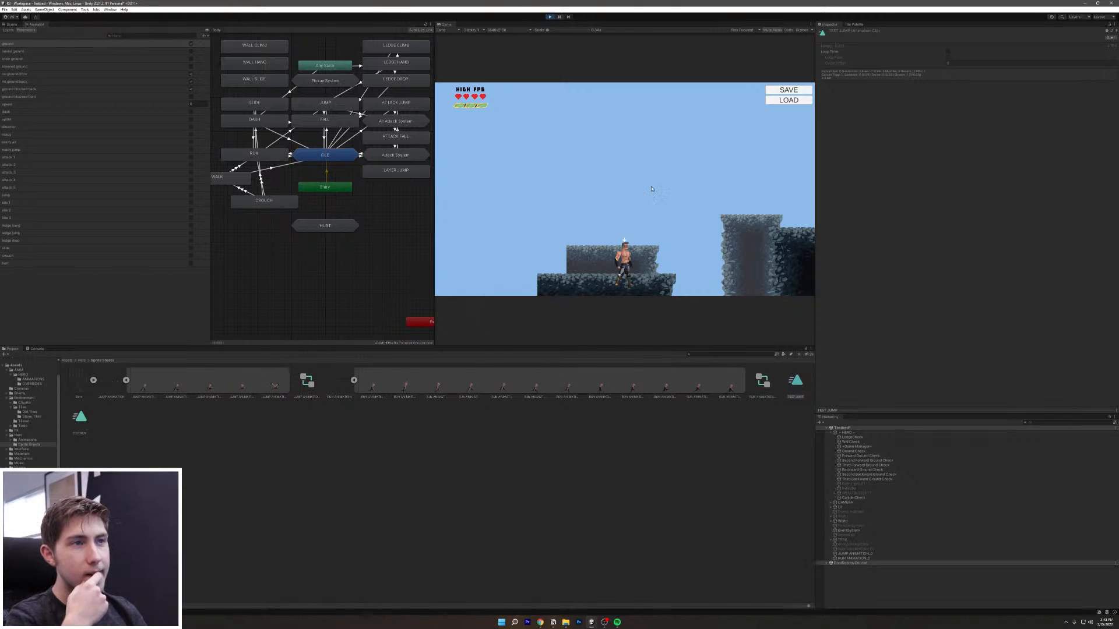
Step: Jump the hero repeatedly while running it left and right off the starting platform
key("space")
key("space")
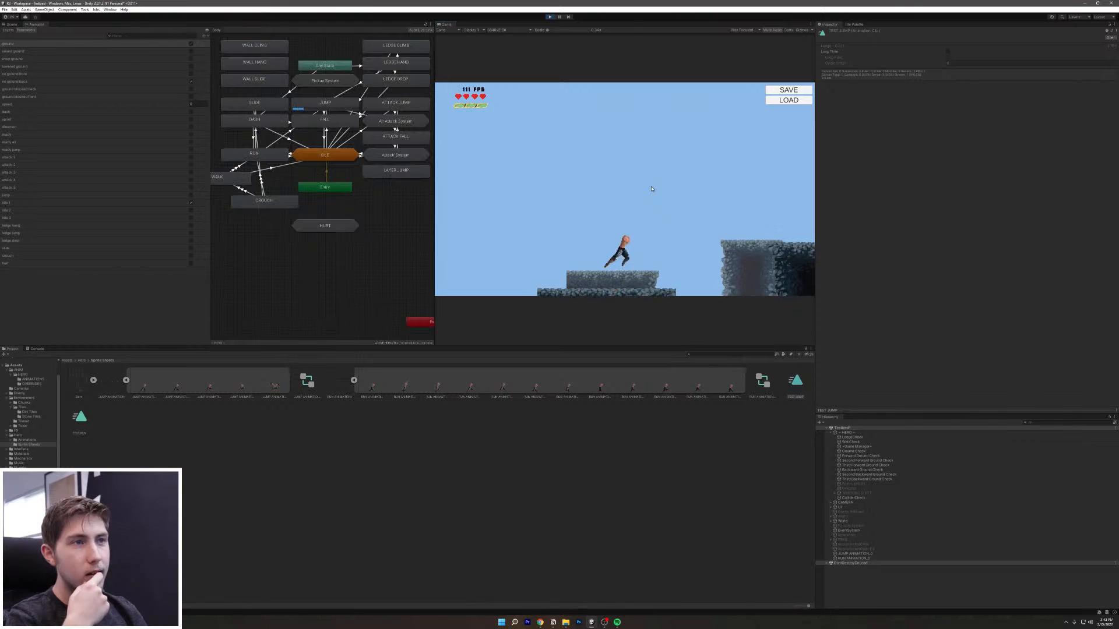
key("space")
key("space")
key("space")
key("space")
key("space")
key("a")
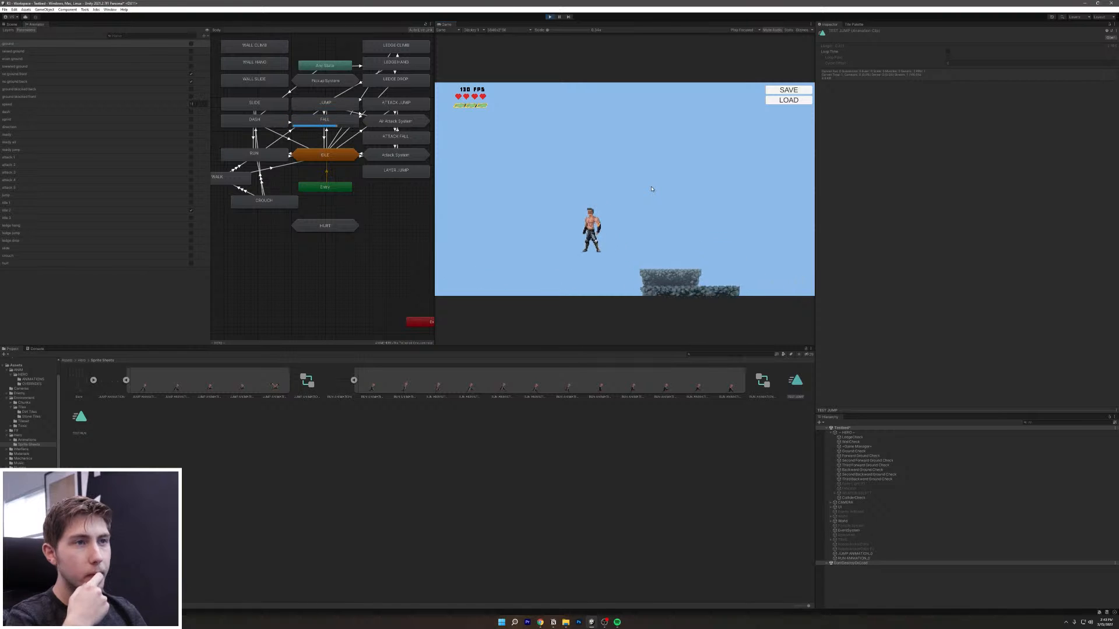
key("d")
key("space")
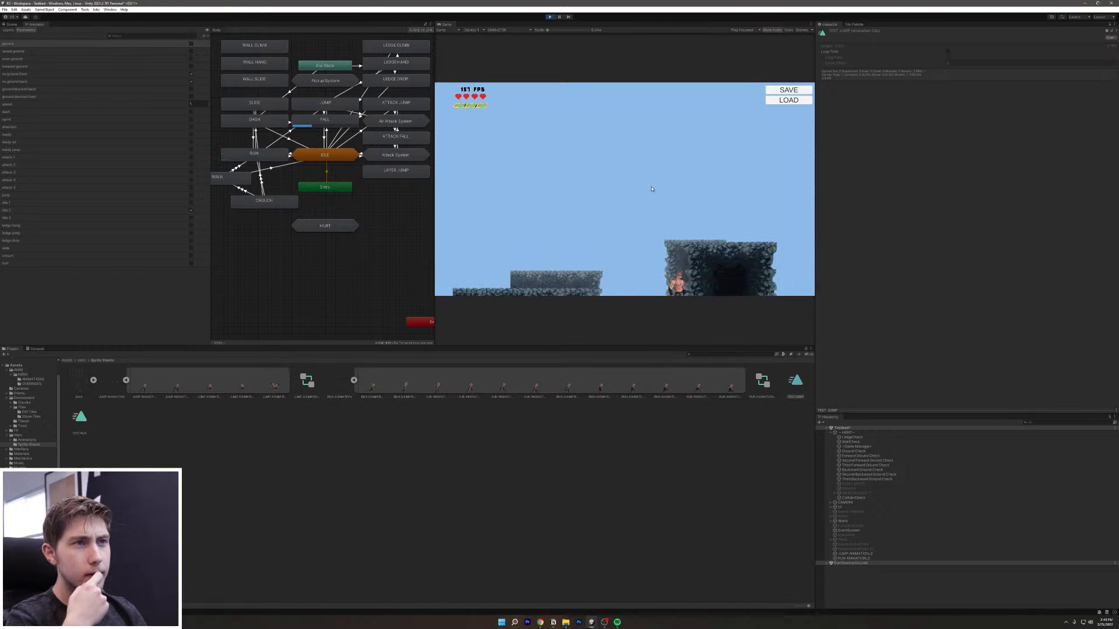
key("a")
key("d")
key("a")
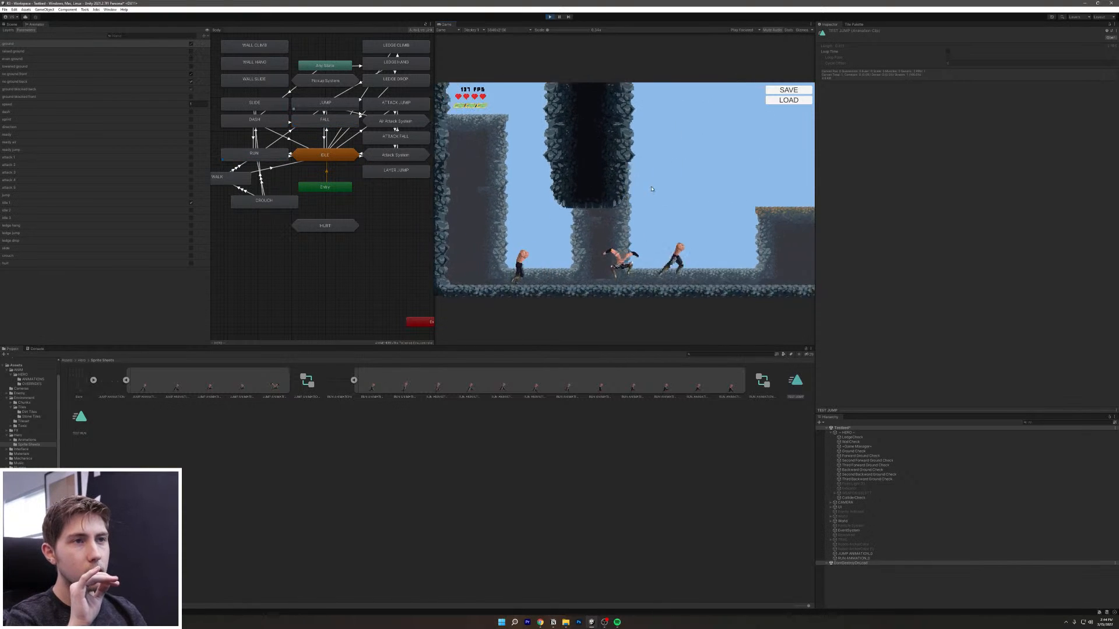
key("space")
key("a")
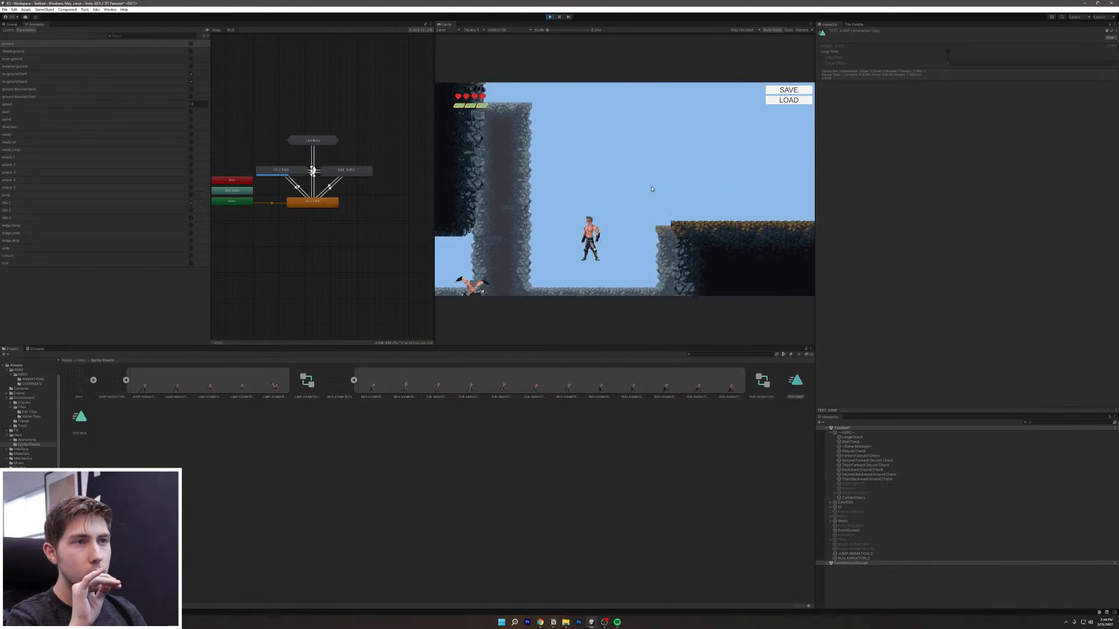
key("d")
key("space")
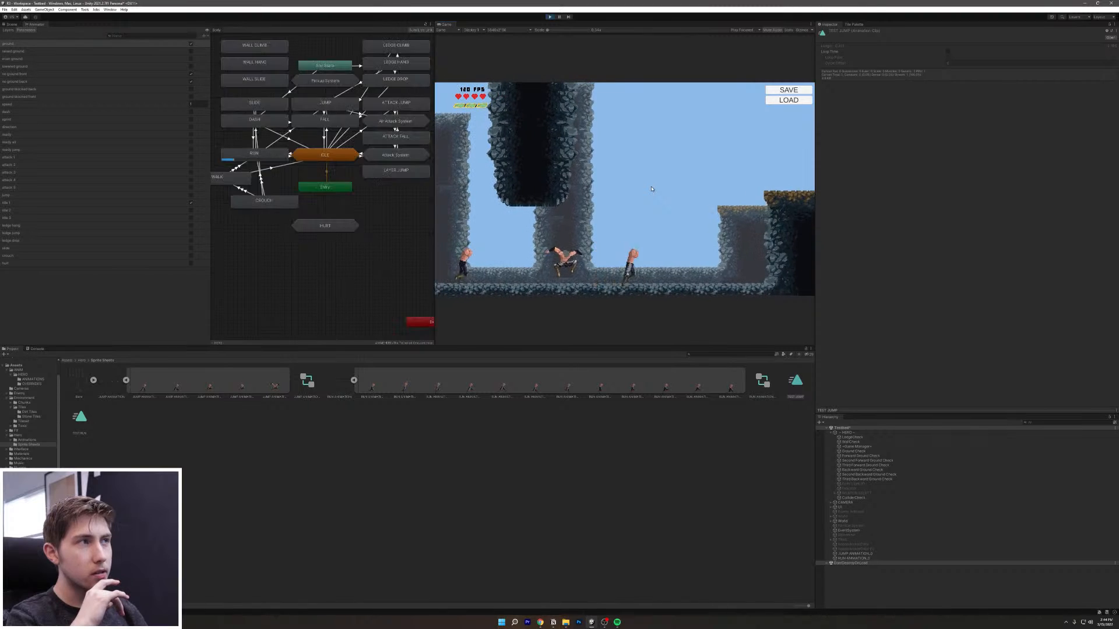
Step: Keep jumping the hero right and back left to watch the non-looping jump animation
key("d")
key("space")
key("space")
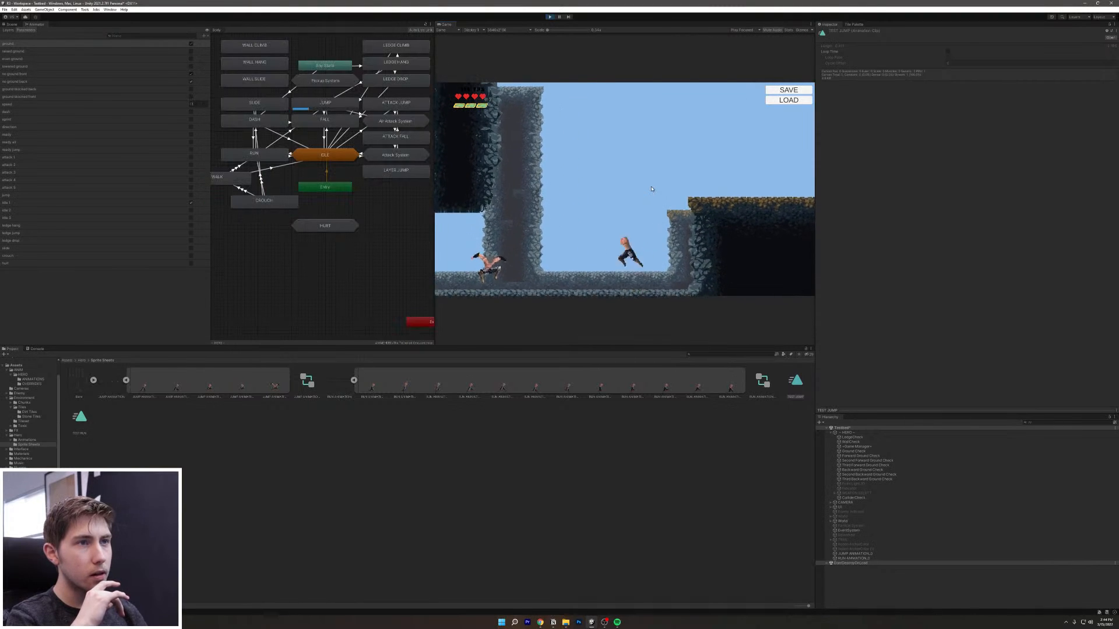
key("space")
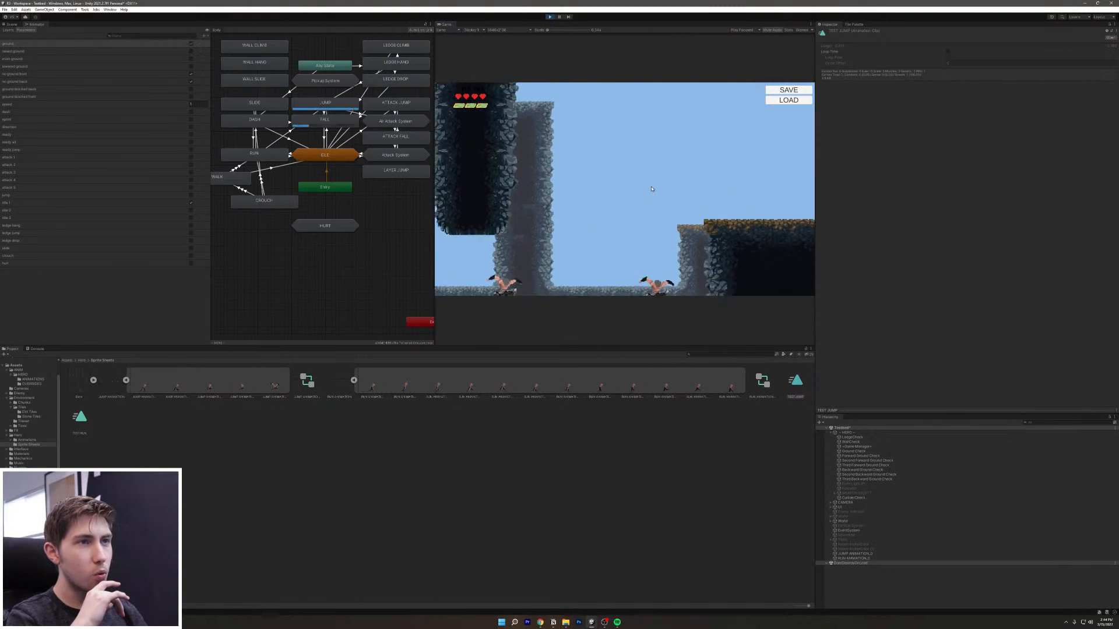
key("space")
key("space")
key("space")
key("space")
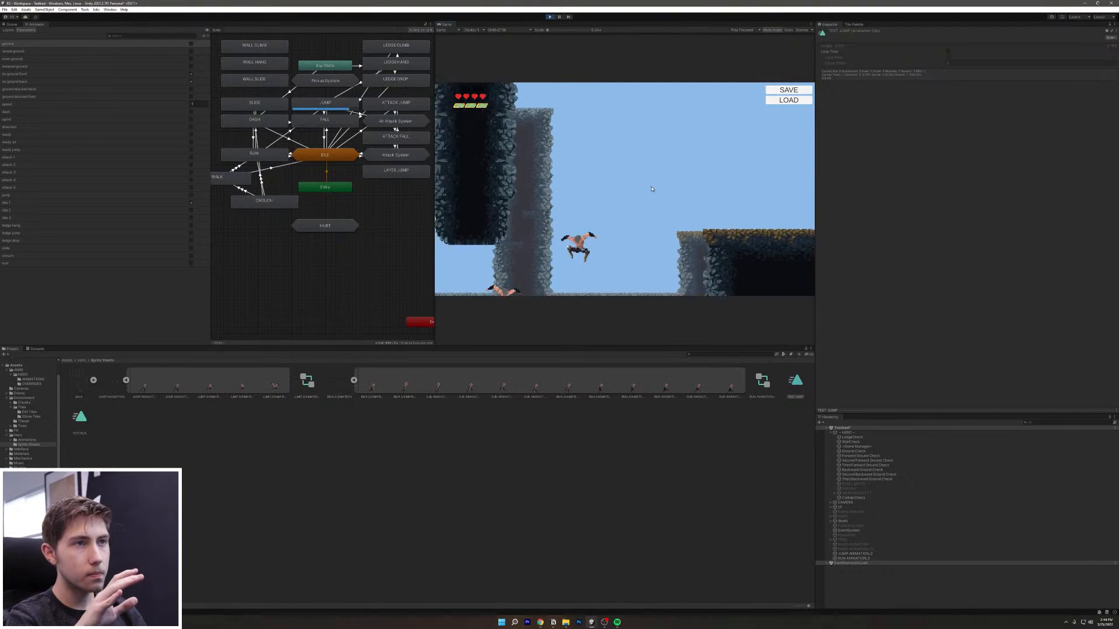
key("space")
key("a")
key("d")
key("space")
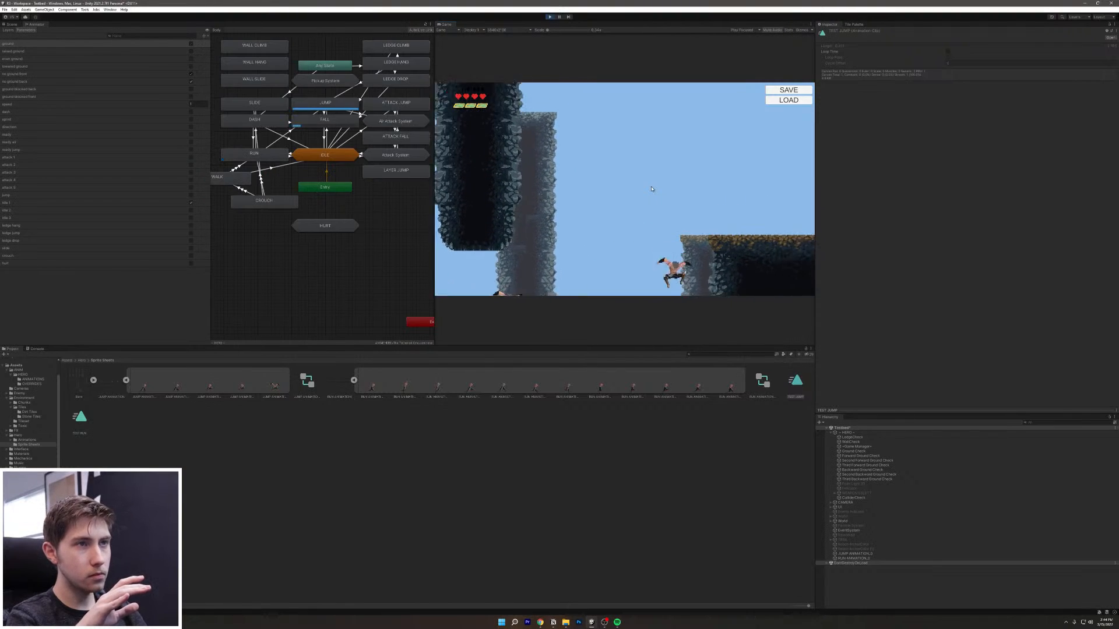
key("space")
key("a")
key("space")
key("space")
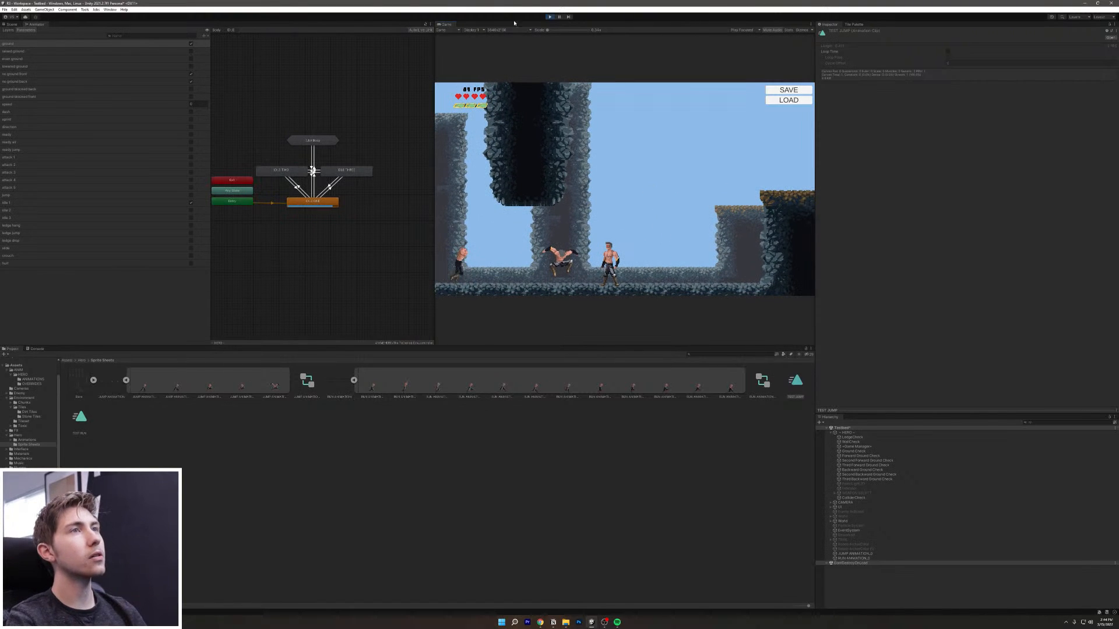
Step: Stop the playtest and return the Project browser to the root Assets folder
left_click(550, 17)
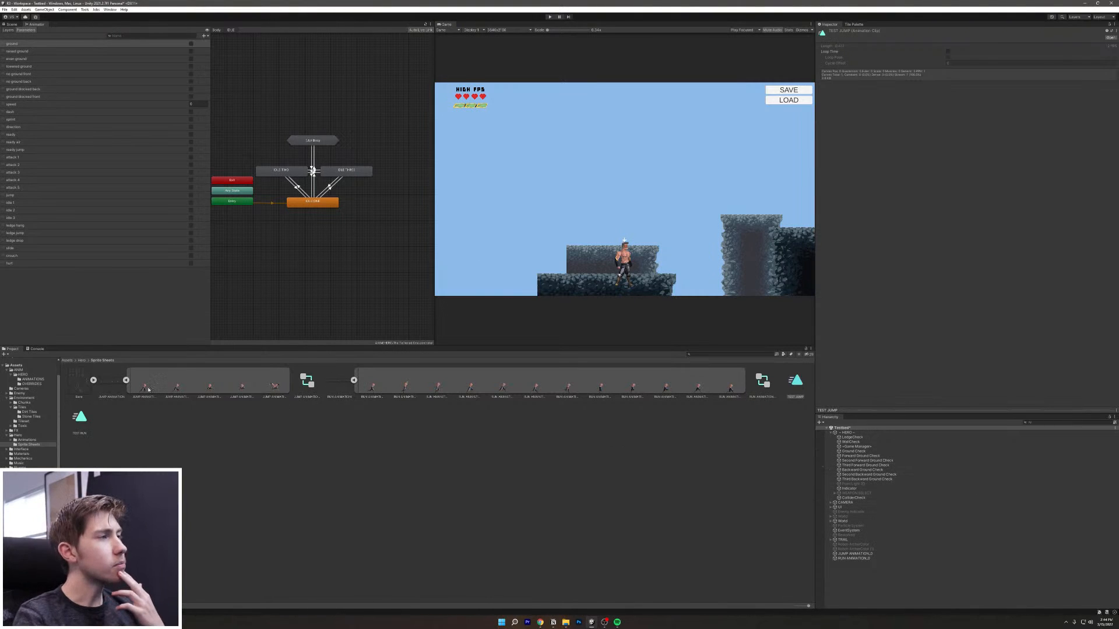
left_click(80, 361)
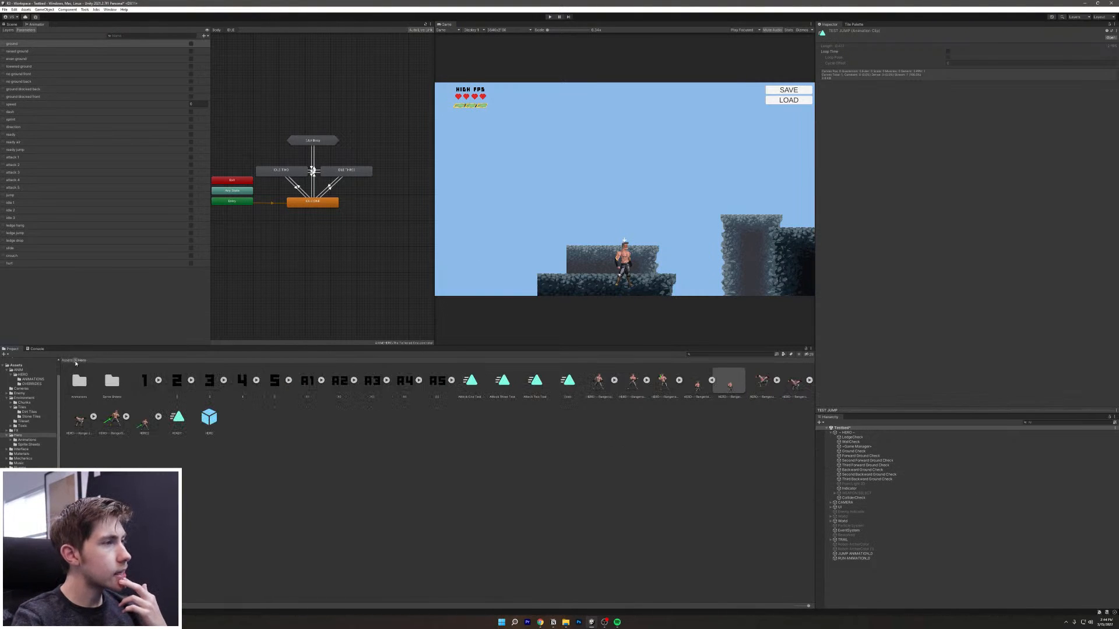
left_click(67, 360)
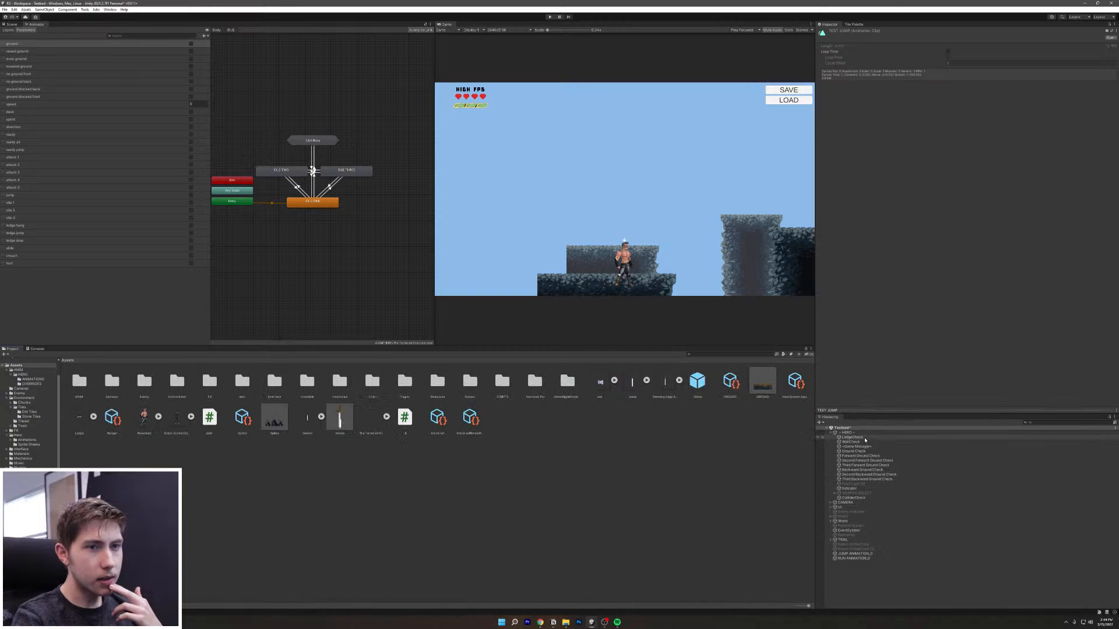
Step: Inspect the CAMERA object's cameras, select and expand Player Cam, and switch to the Scene view
left_click(866, 503)
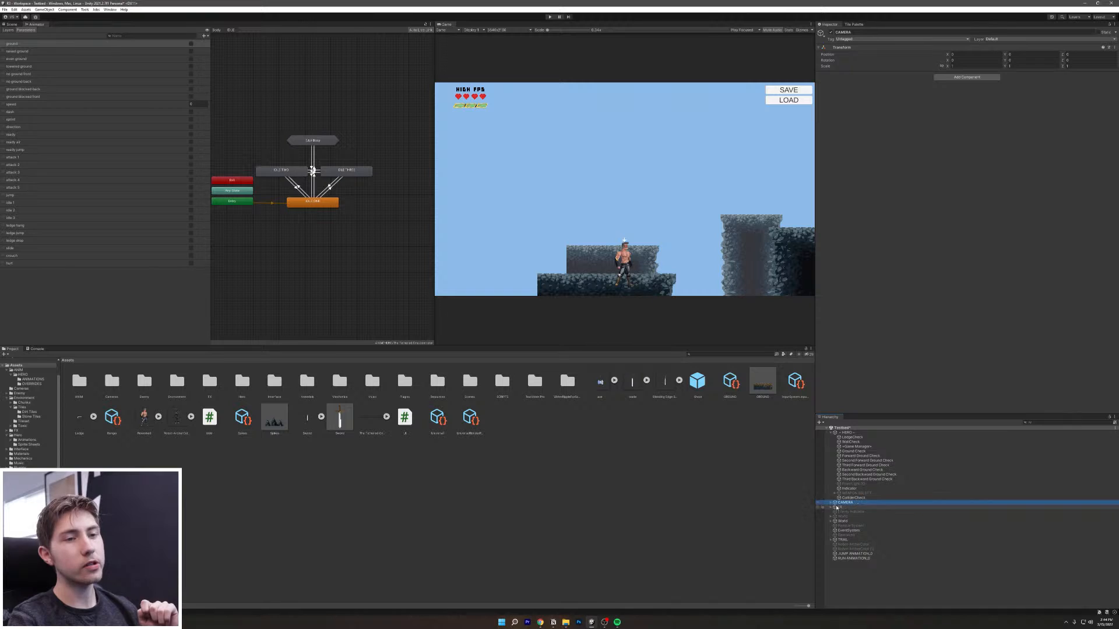
left_click(831, 503)
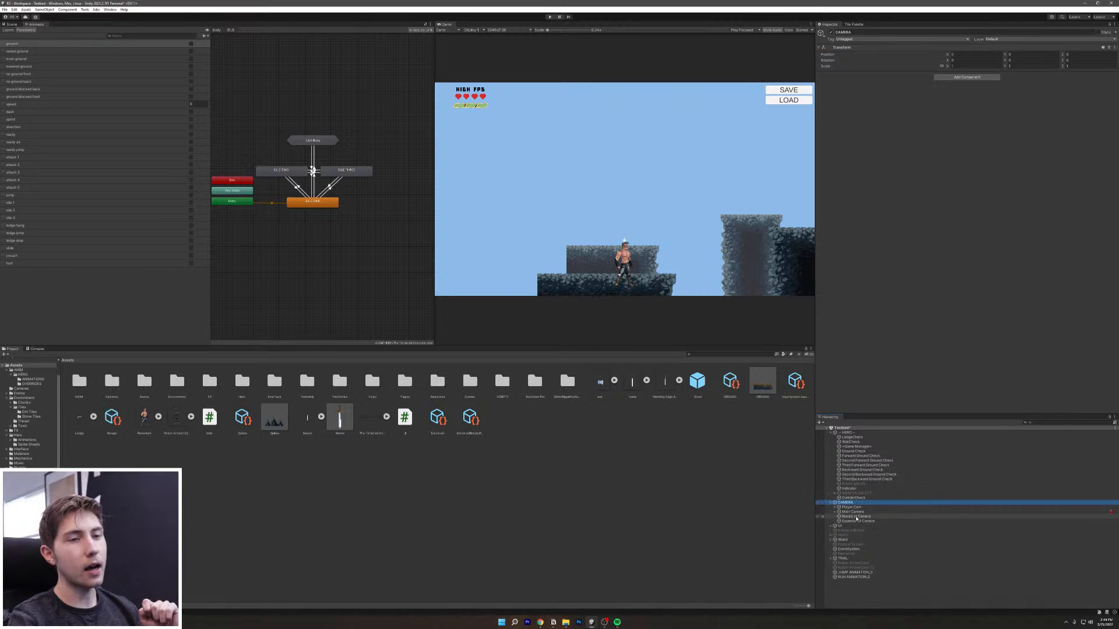
left_click(853, 512)
left_click(854, 517)
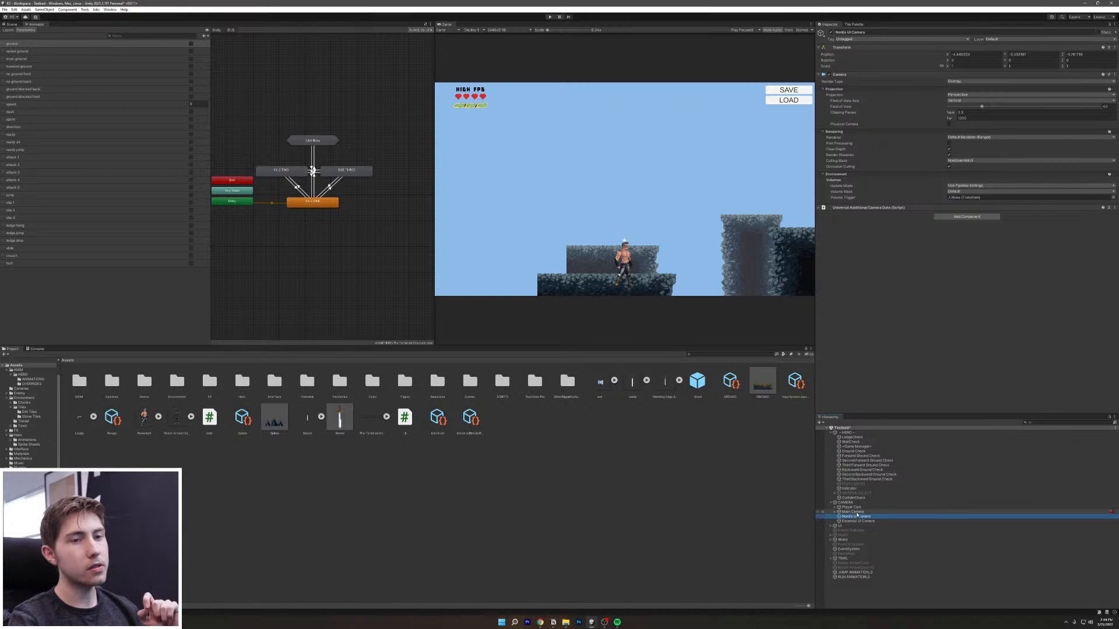
left_click(841, 512)
left_click(841, 507)
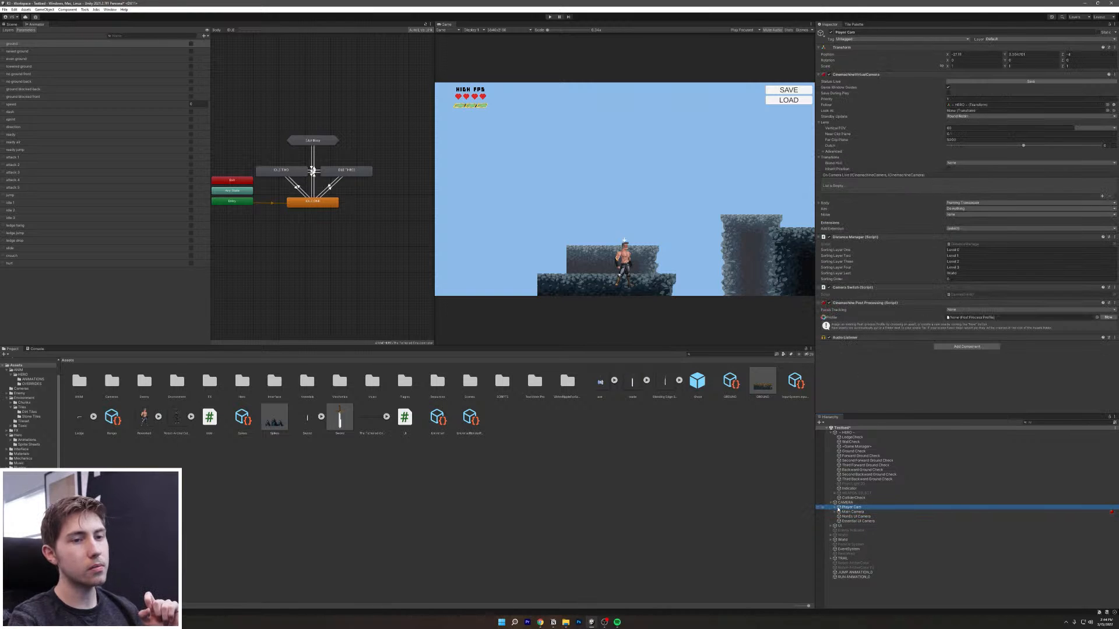
left_click(835, 508)
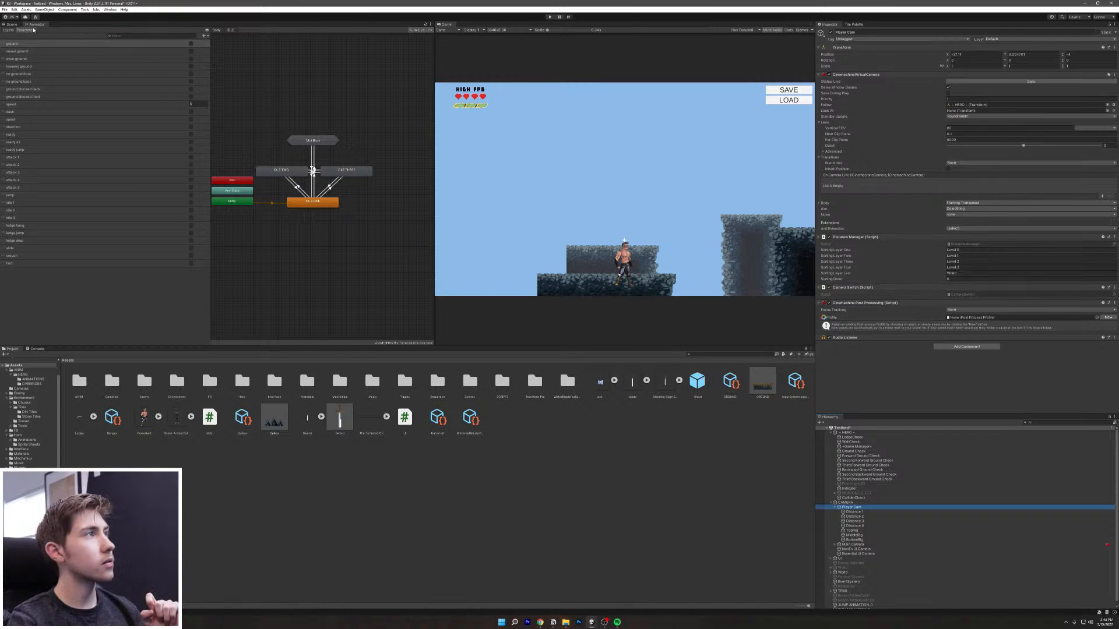
left_click(11, 24)
scroll(199, 173, "down", 10)
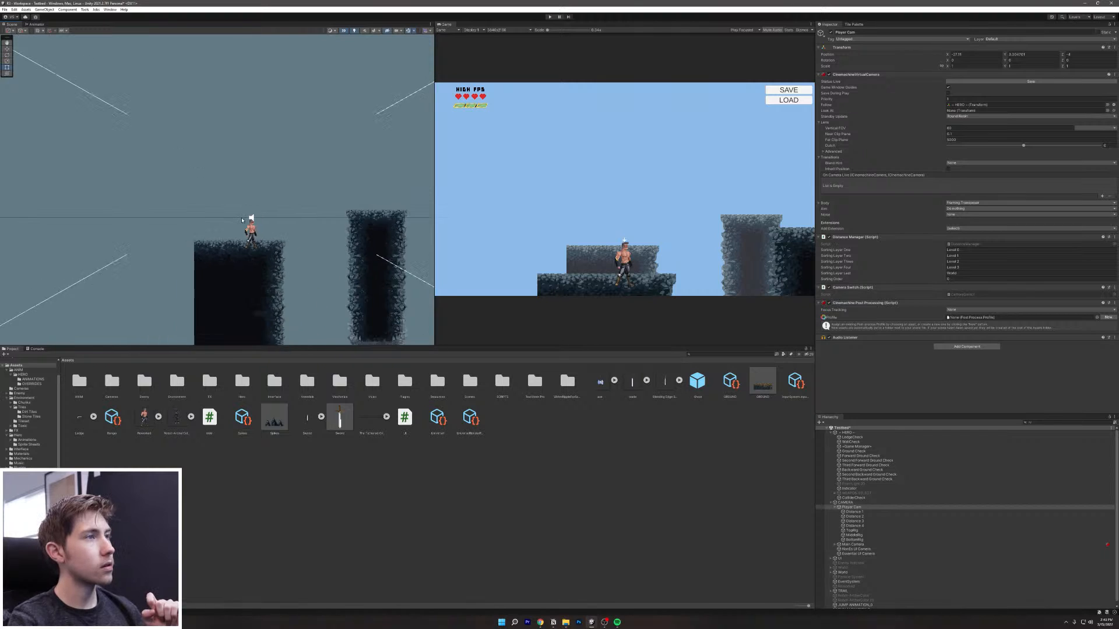
Step: Expand the Body settings and drag Tracked Object Offset Y from -0.06 to -0.28
scroll(245, 219, "up", 5)
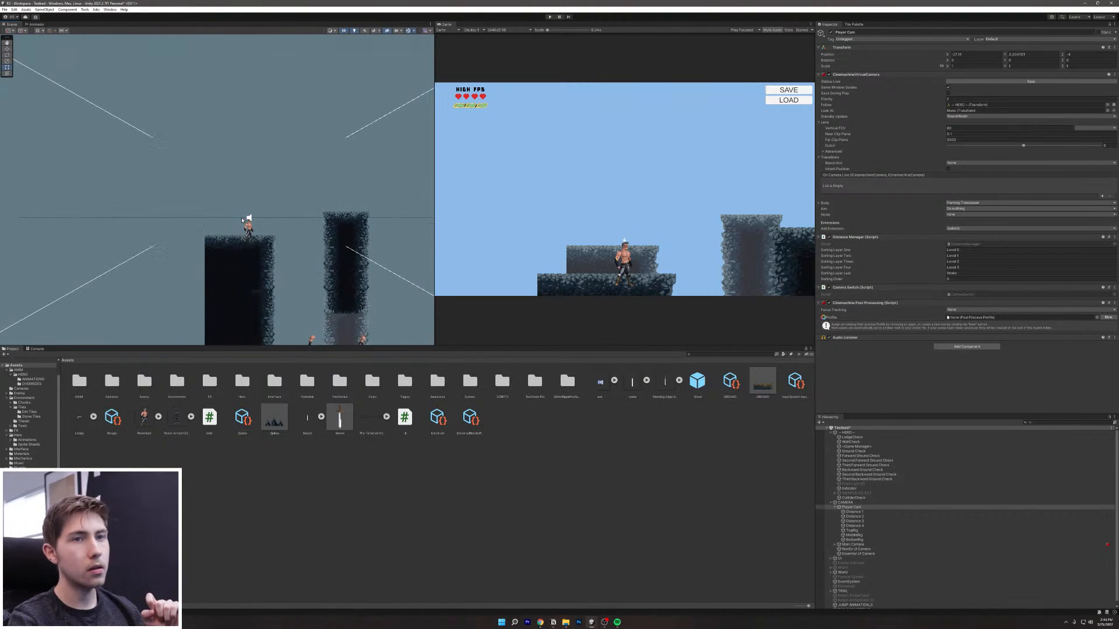
left_click(820, 203)
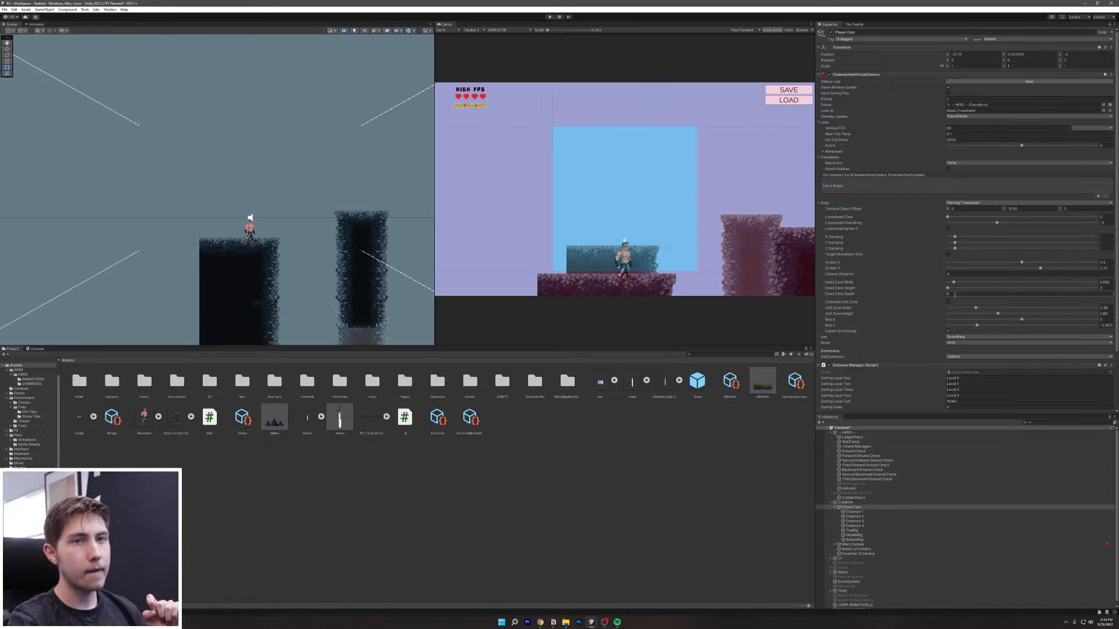
scroll(601, 234, "up", 3)
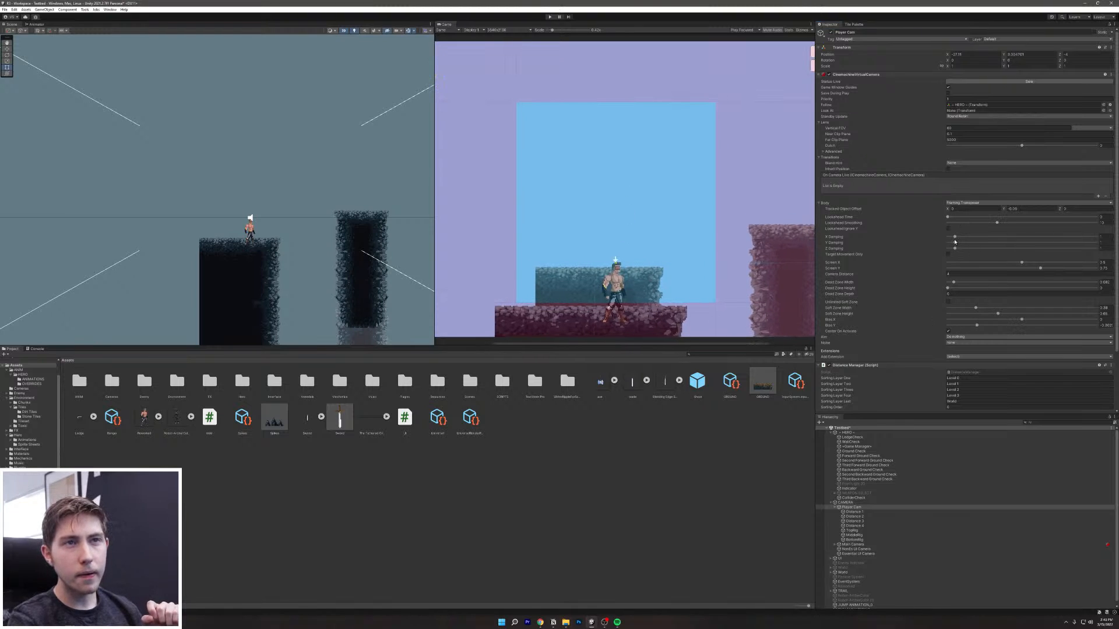
left_click_drag(1004, 210, 999, 213)
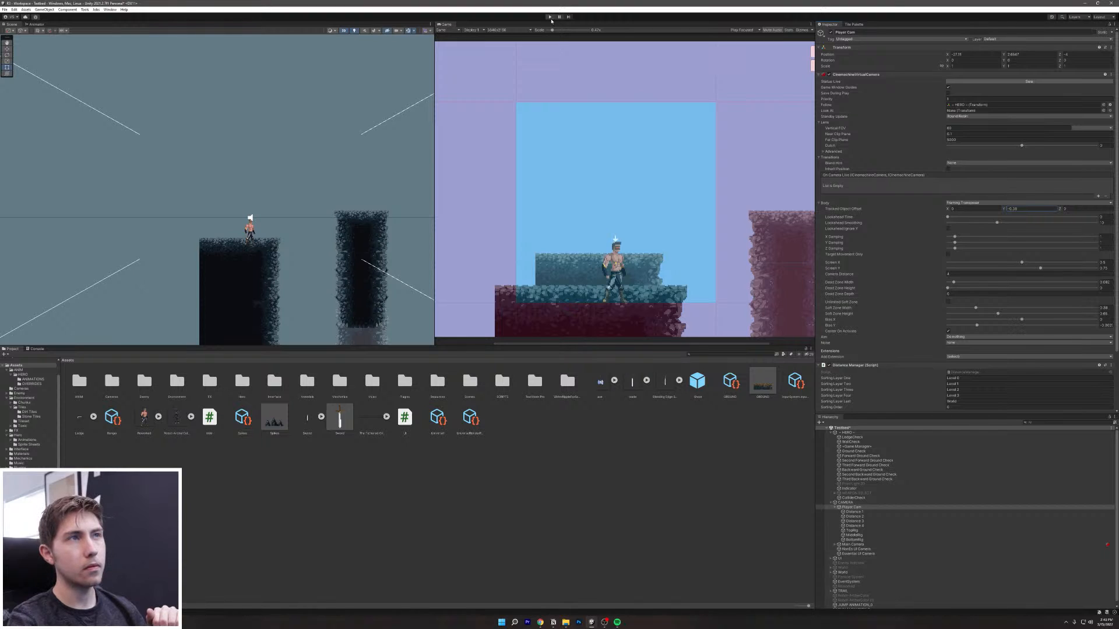
Step: Play the level, running the hero past the enemies onto the grassy ledge and jumping repeatedly
left_click(550, 17)
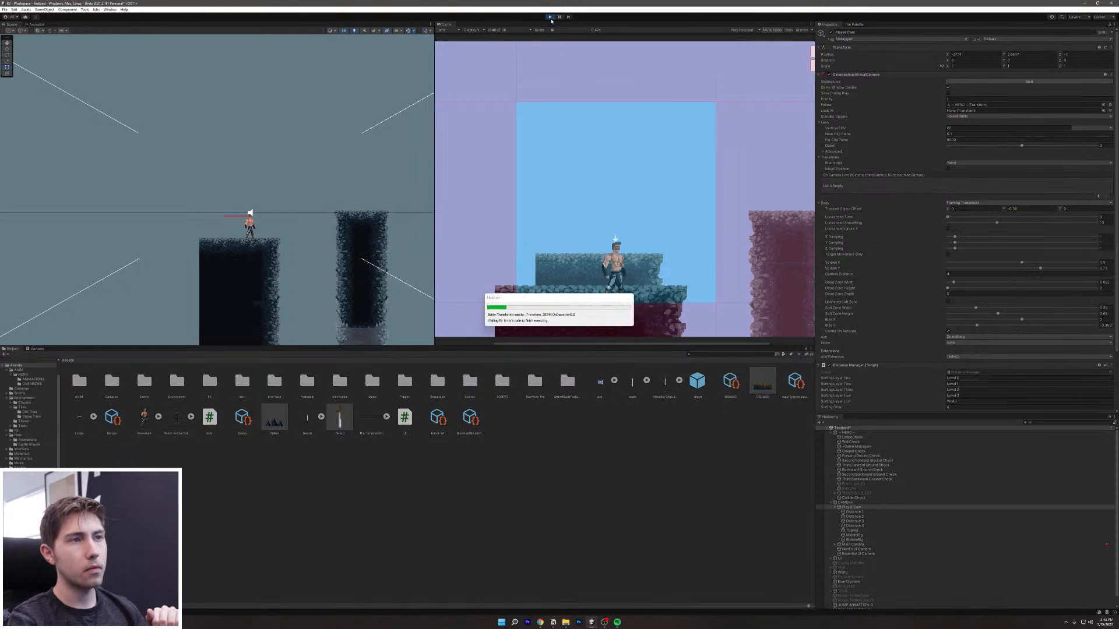
key("d")
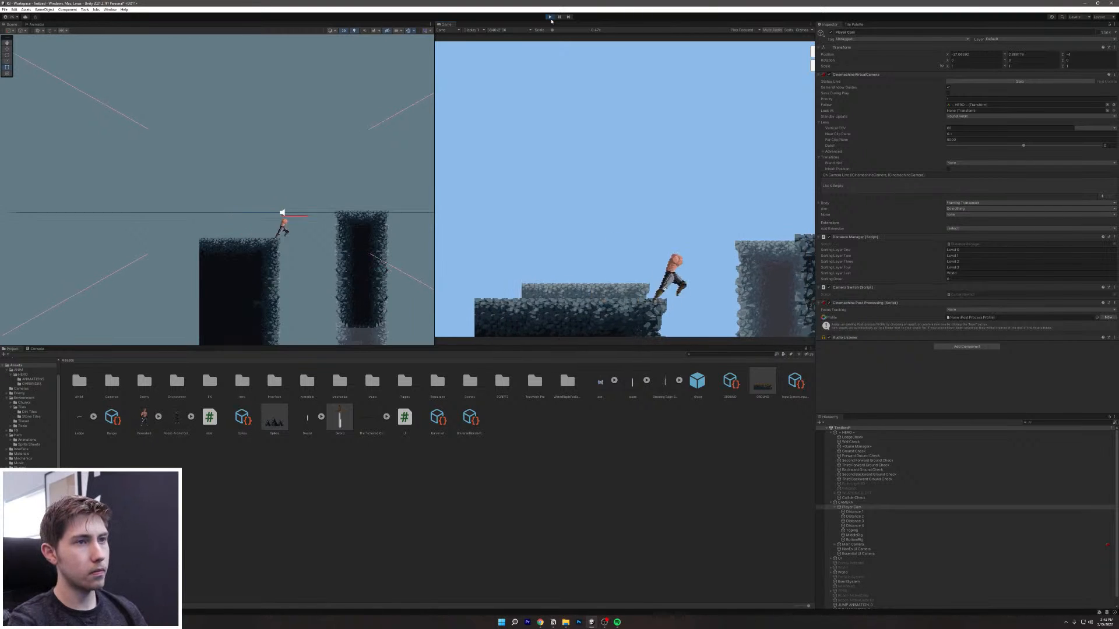
key("d")
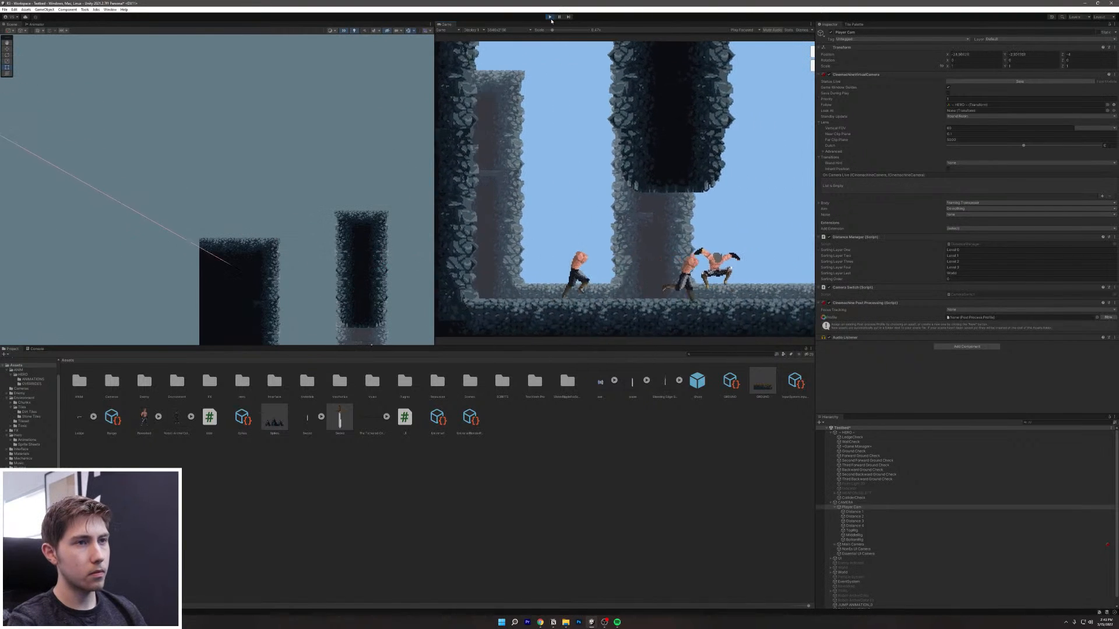
key("a")
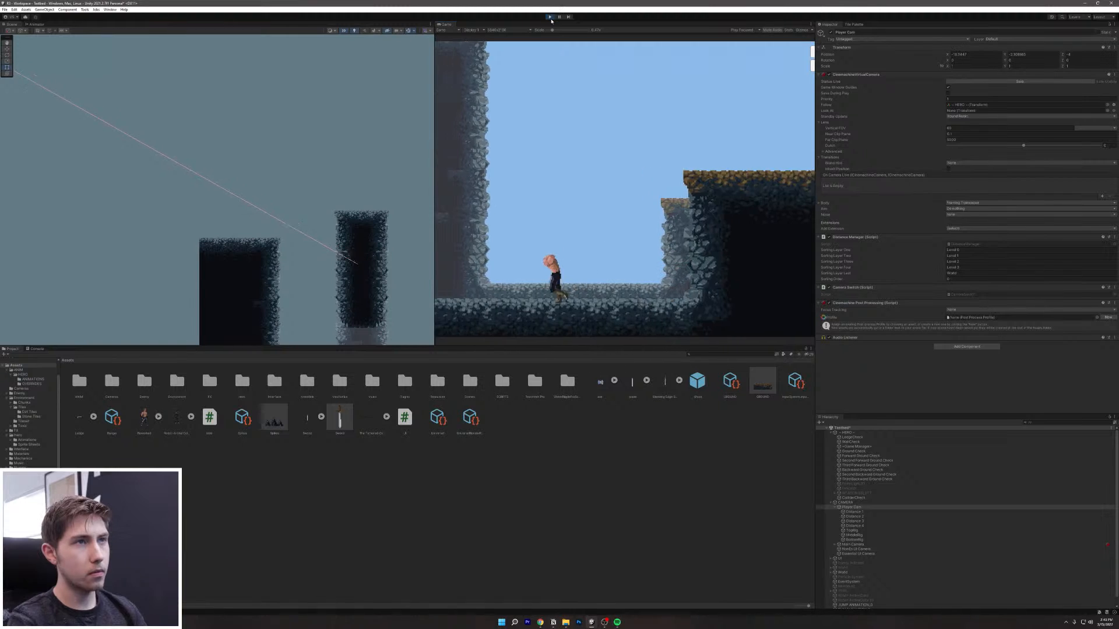
key("d")
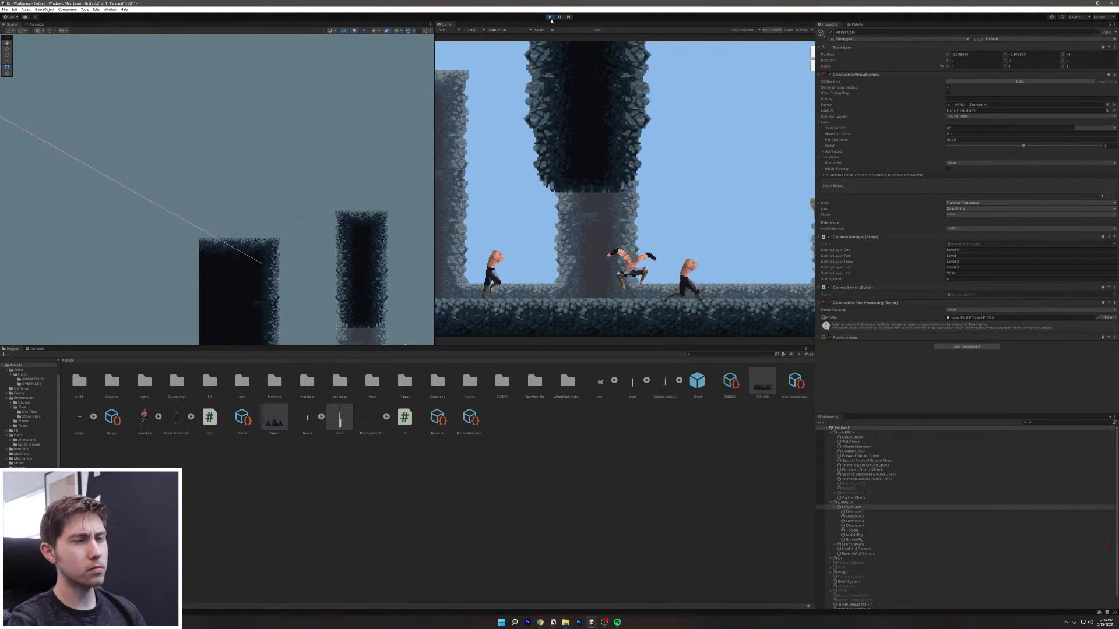
key("space")
key("d")
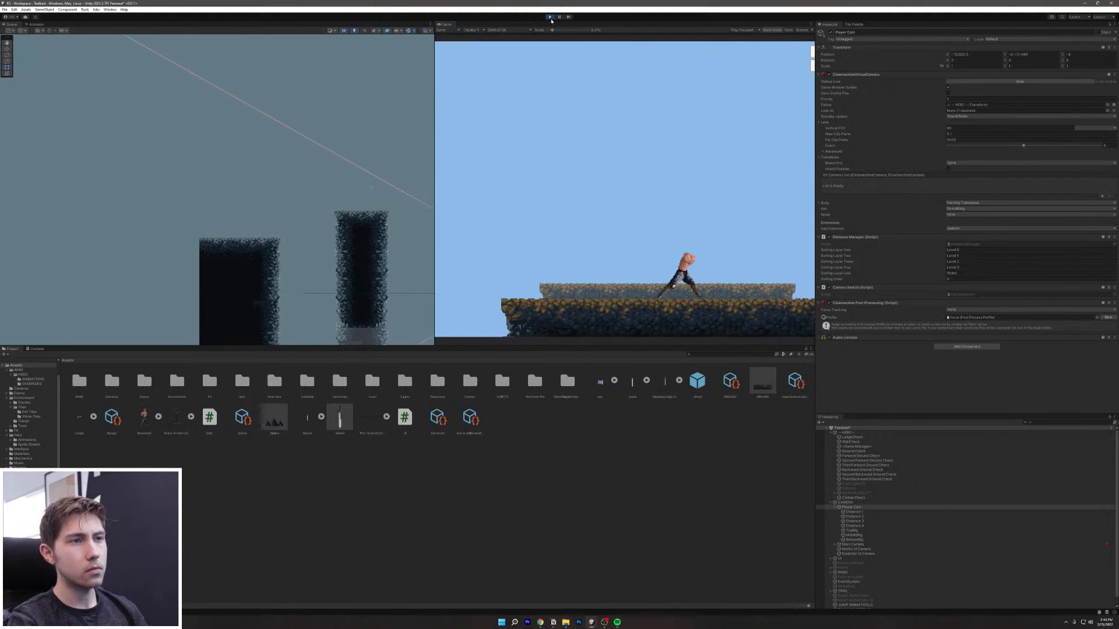
key("a")
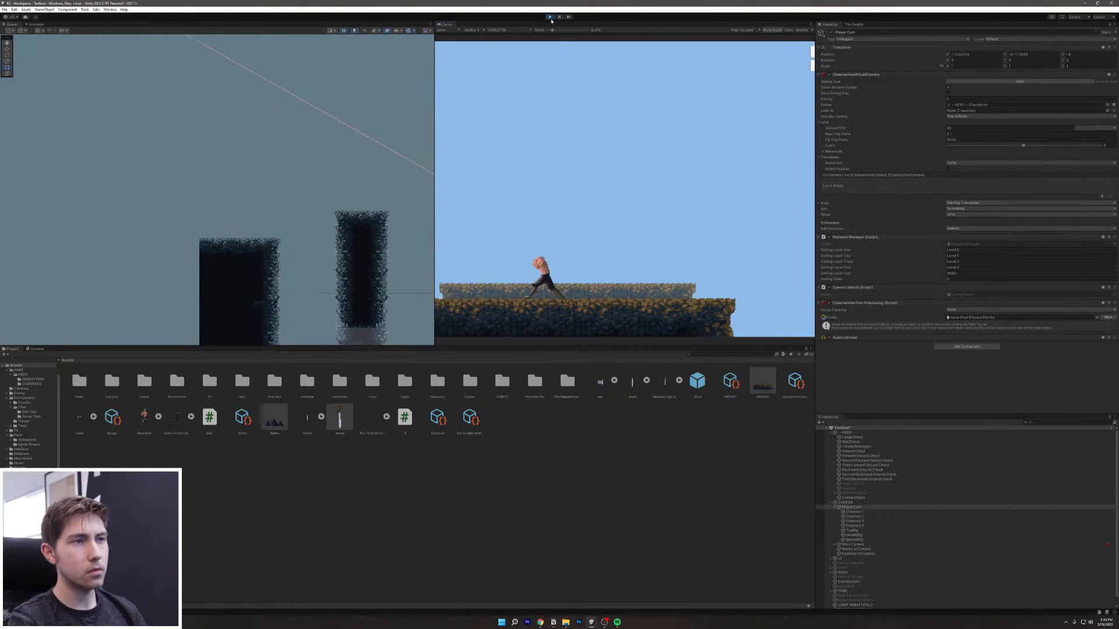
key("d")
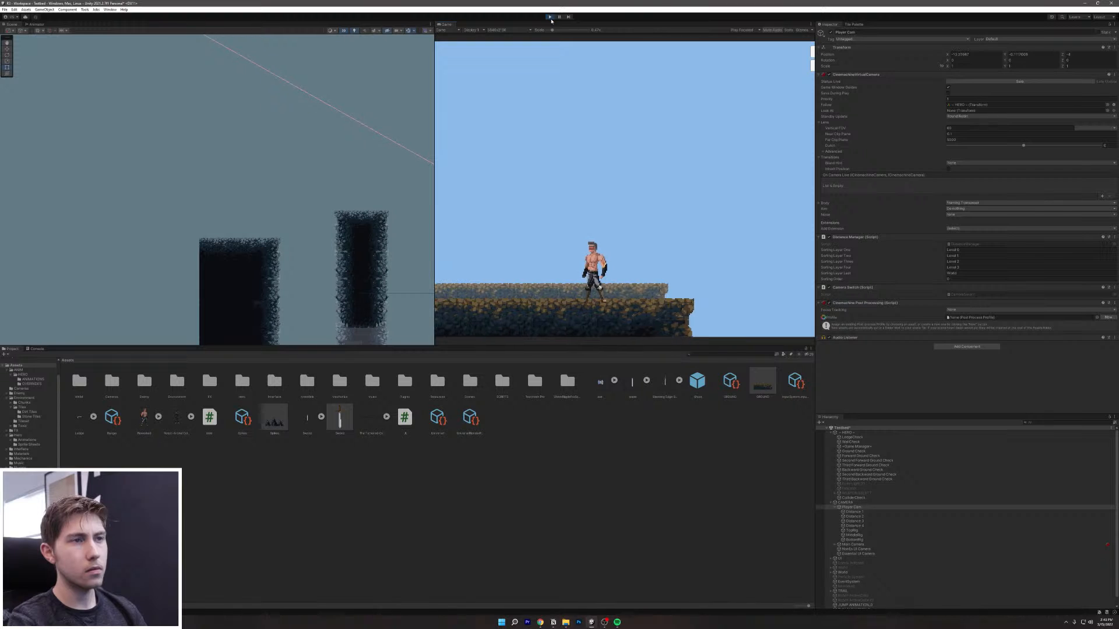
key("space")
key("space")
key("space")
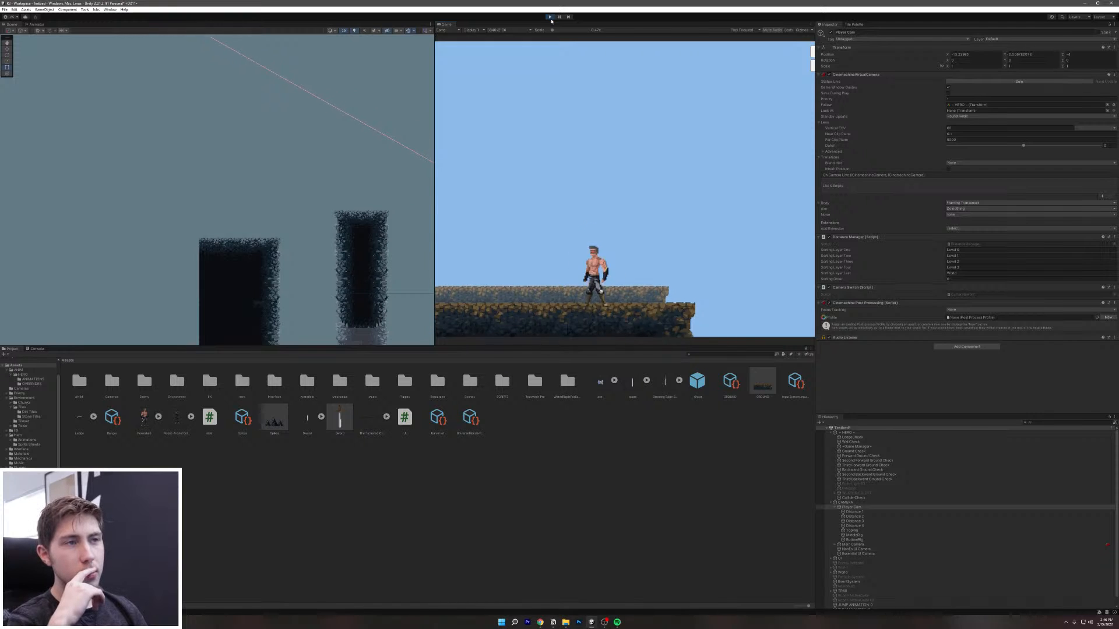
Step: Run and jump the hero rightward across the gap and platforms, hopping in place near the edge
key("d")
key("space")
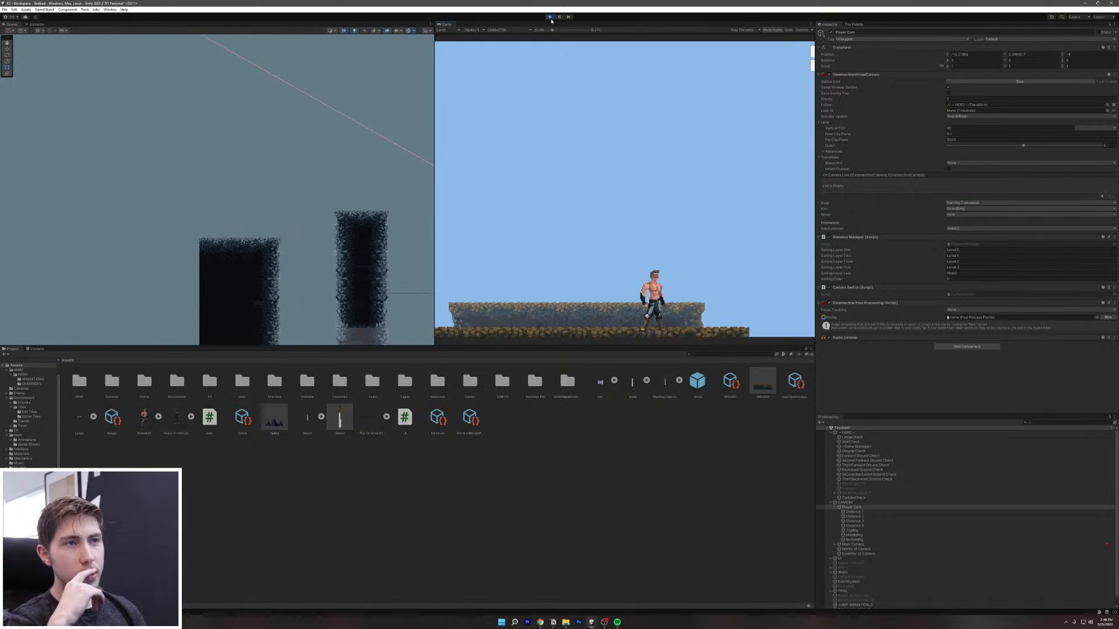
key("d")
key("space")
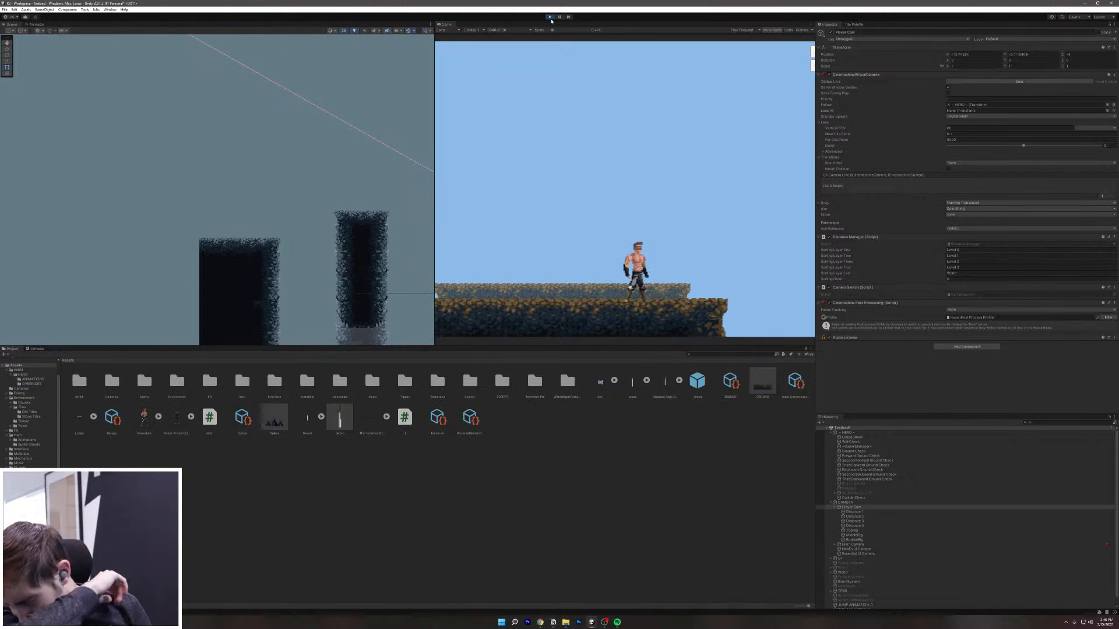
key("space")
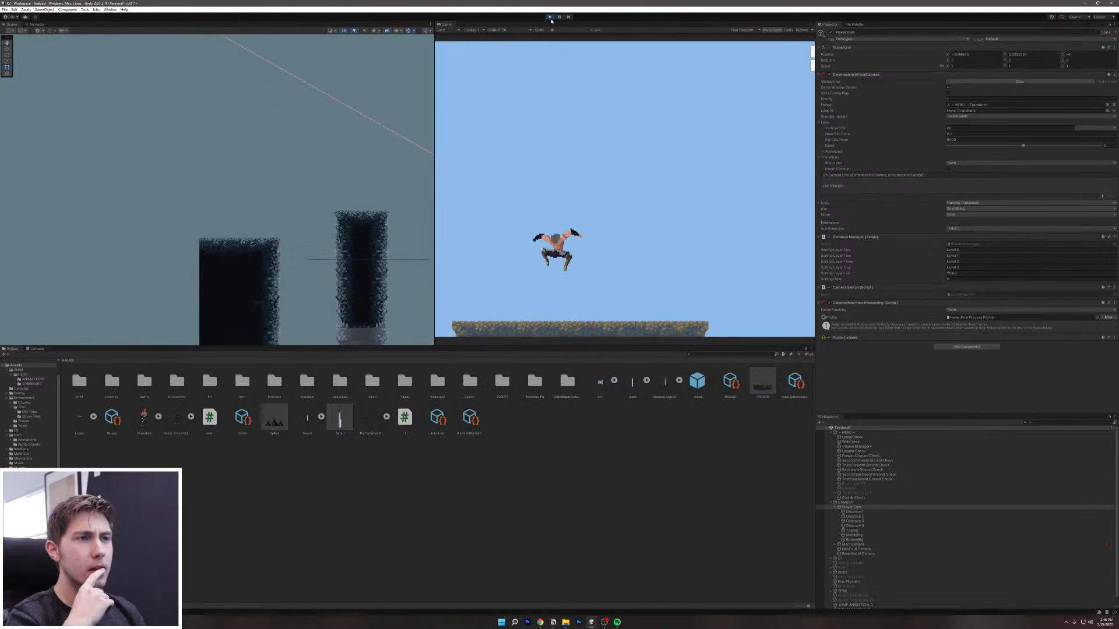
key("d")
key("space")
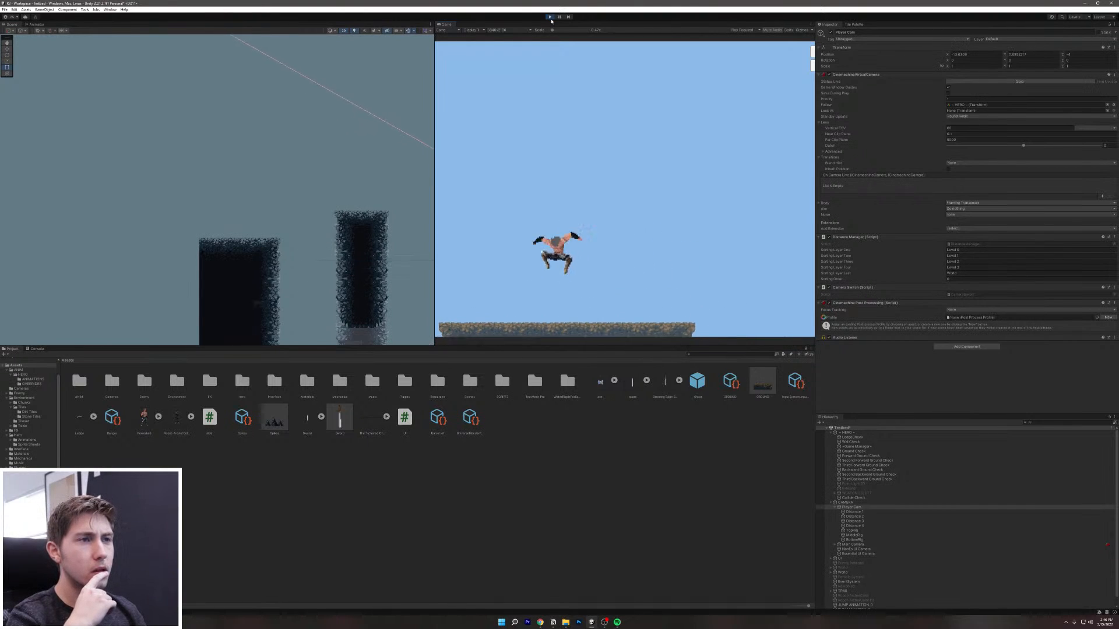
key("space")
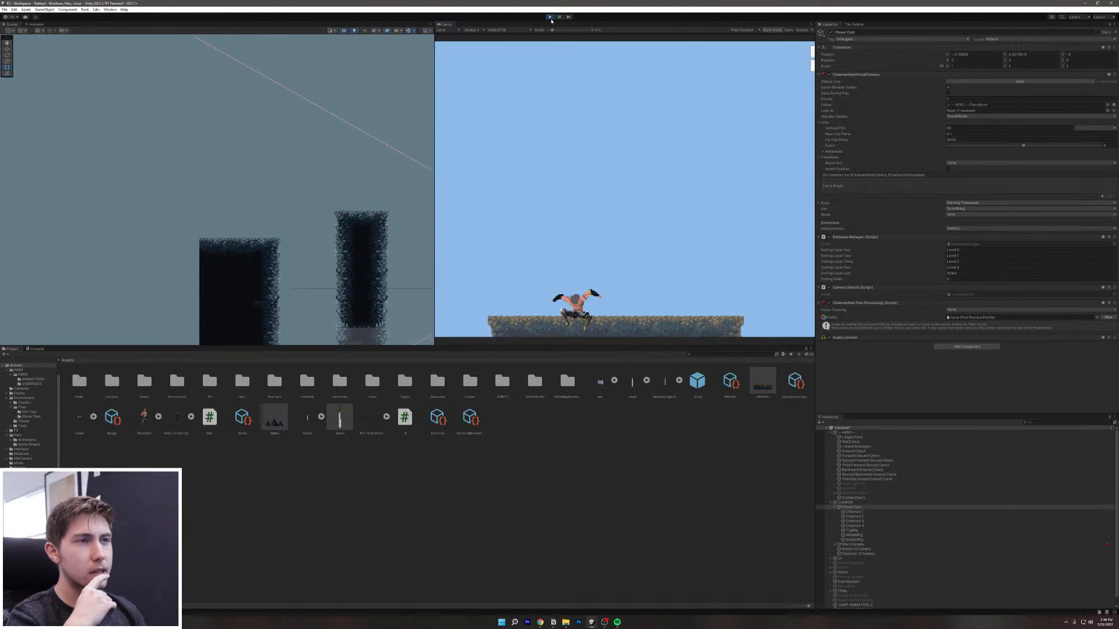
key("space")
key("space")
key("space")
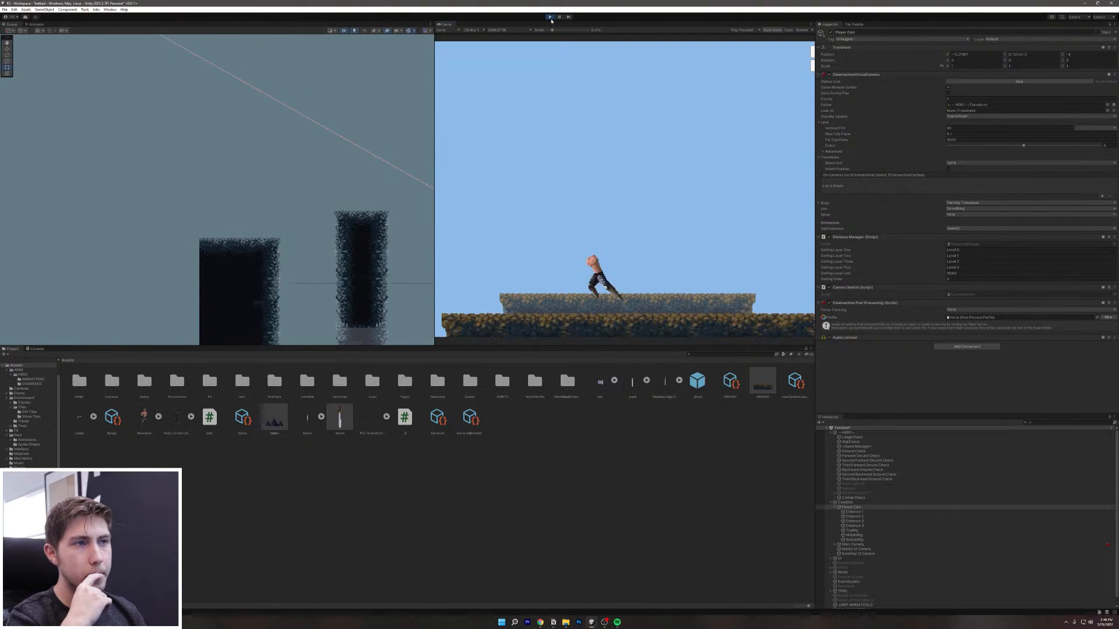
key("d")
key("space")
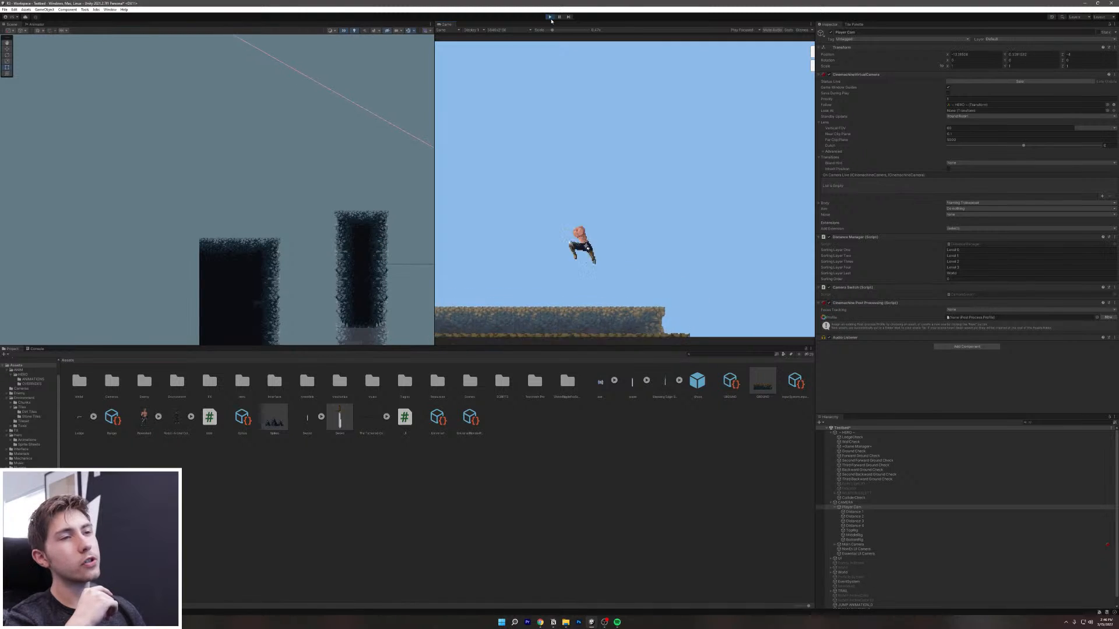
key("space")
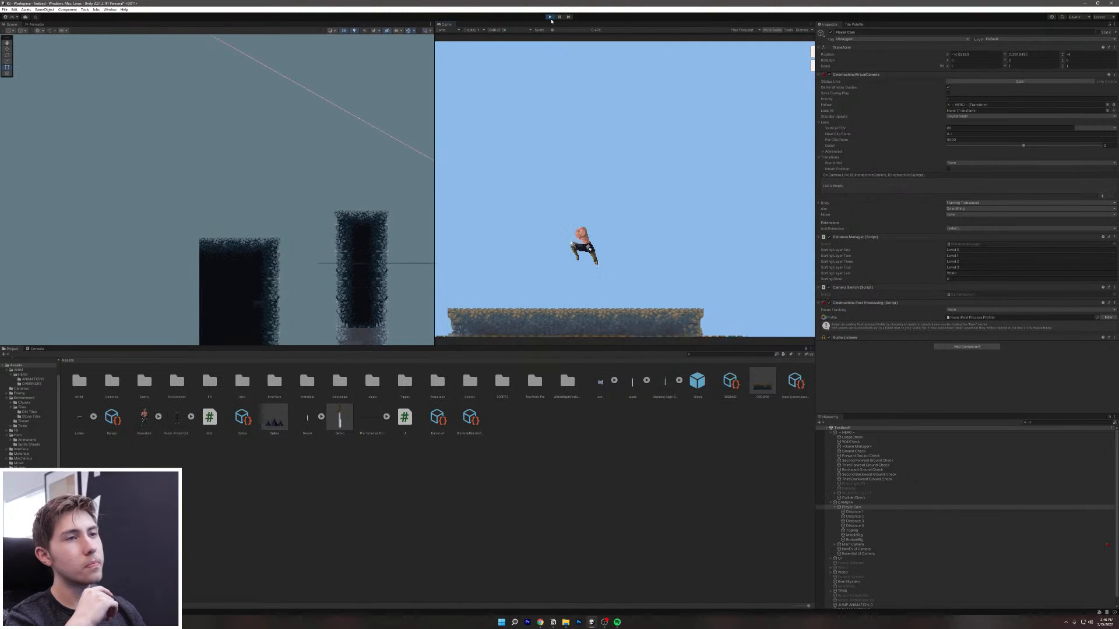
key("d")
key("space")
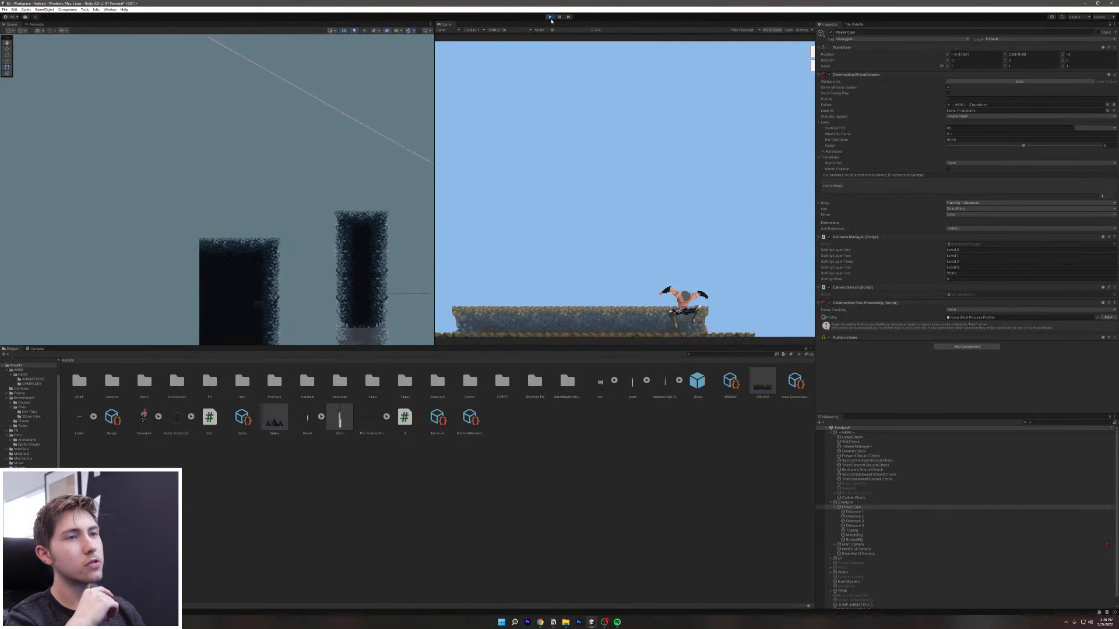
key("d")
key("space")
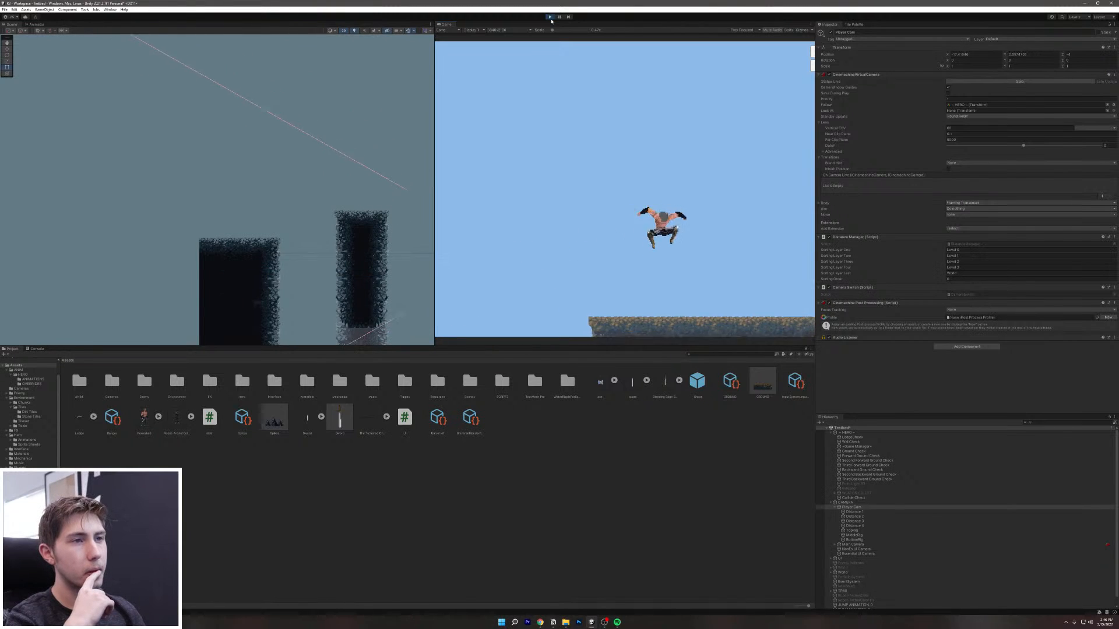
key("space")
key("a")
key("space")
key("space")
key("d")
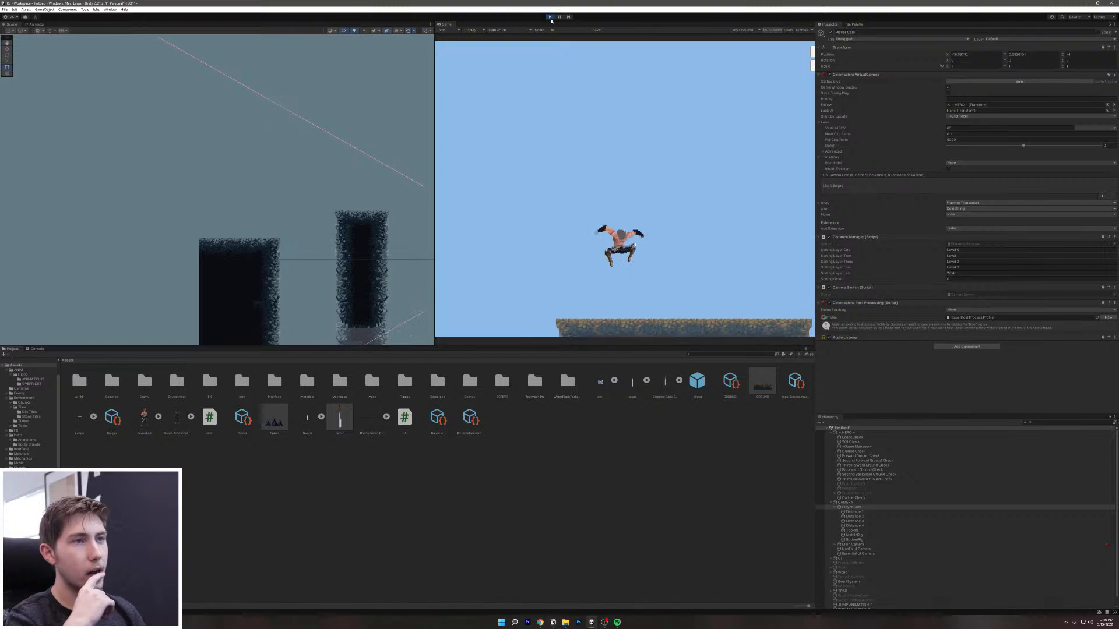
key("space")
key("space")
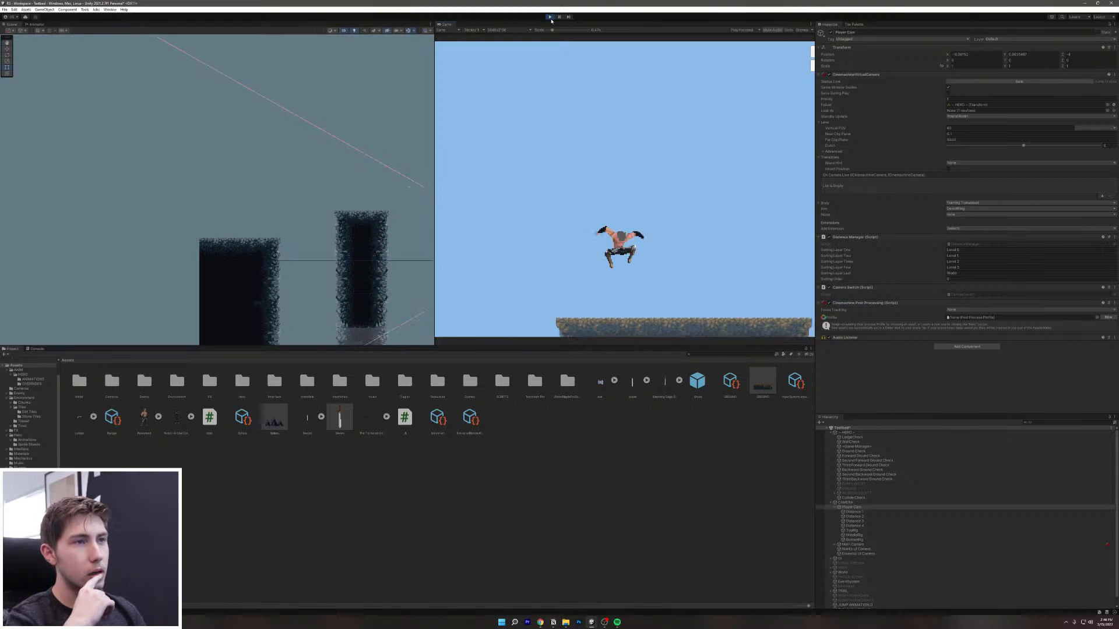
key("space")
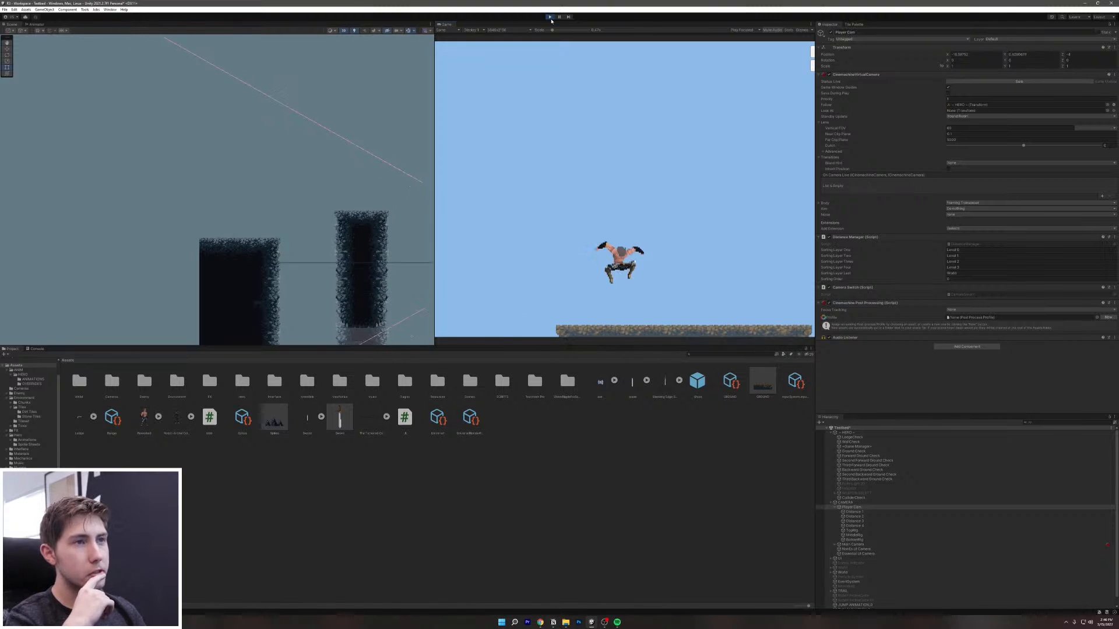
key("space")
key("space")
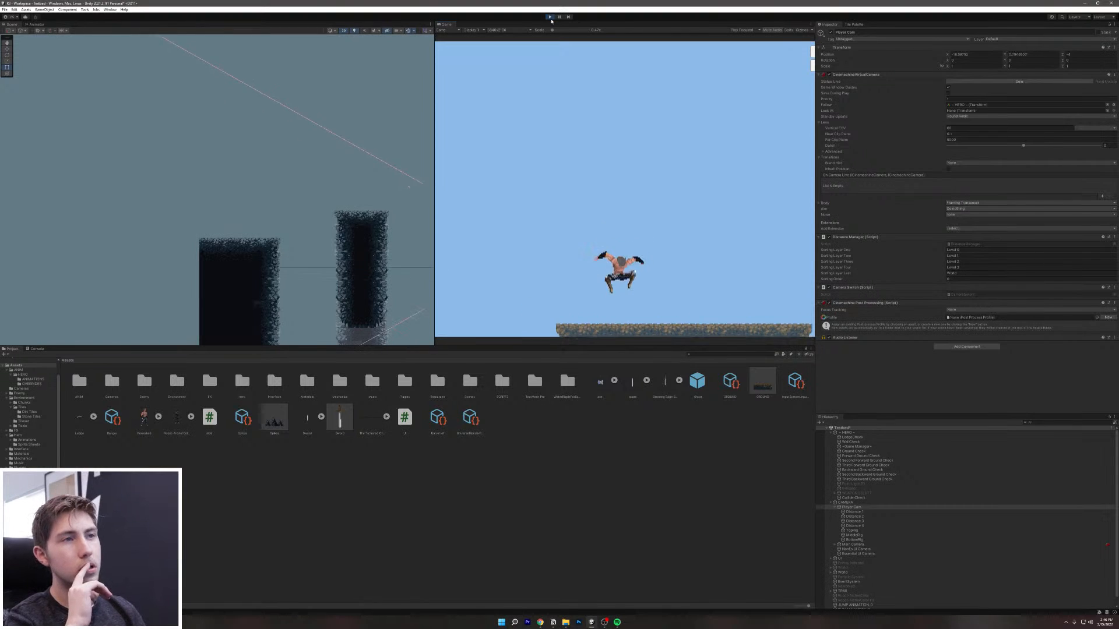
key("space")
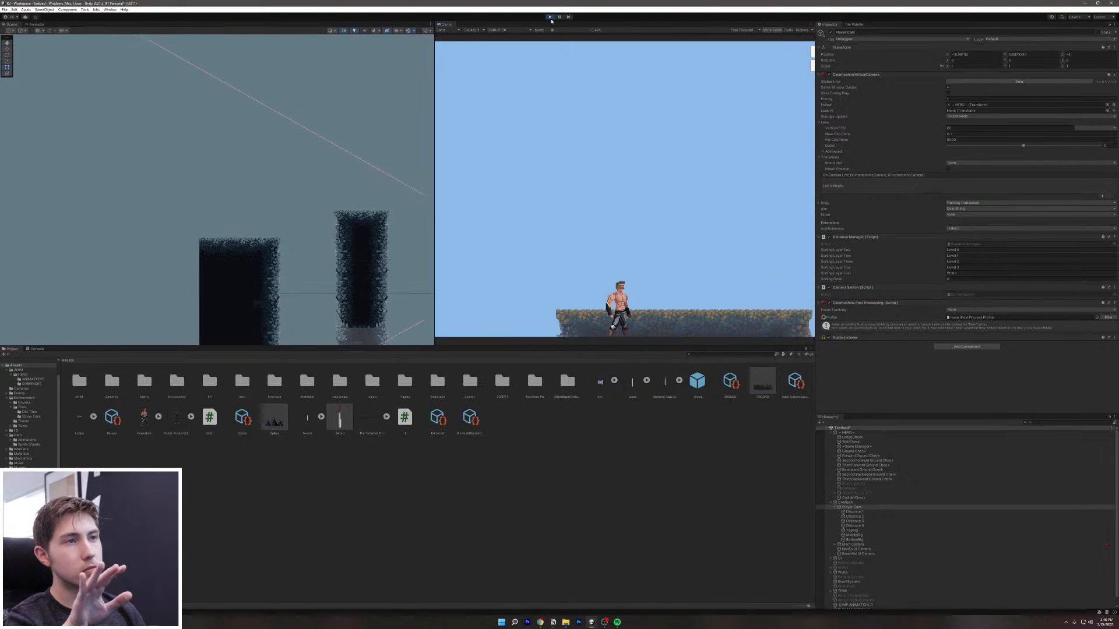
Step: Run the hero left off the ledge, then jump back across the pit to the right ledge and idle
key("a")
key("d")
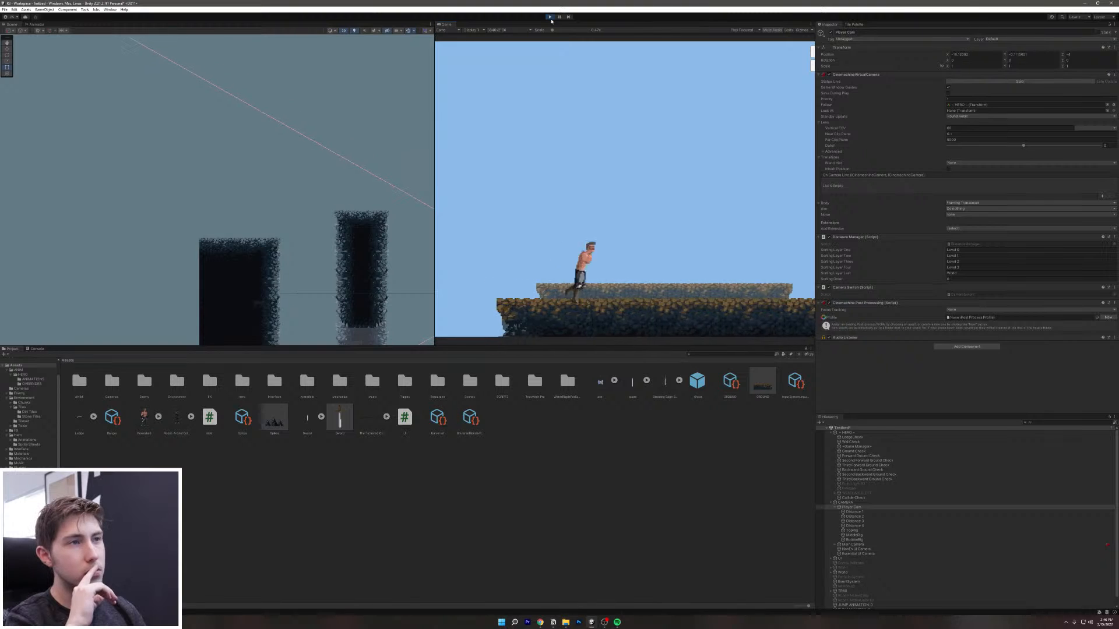
key("space")
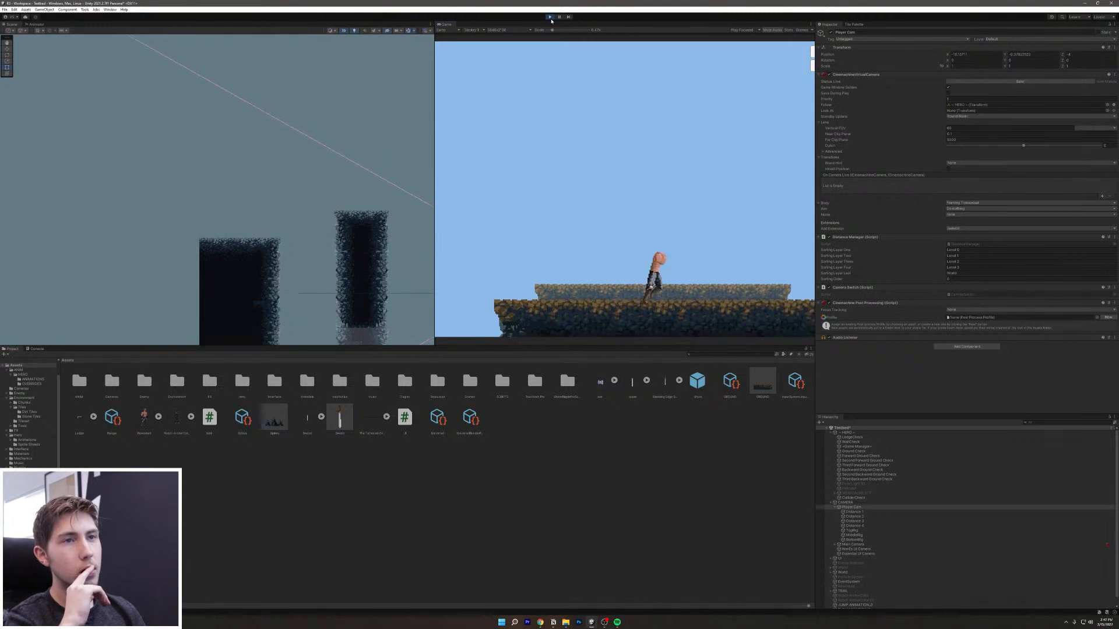
key("a")
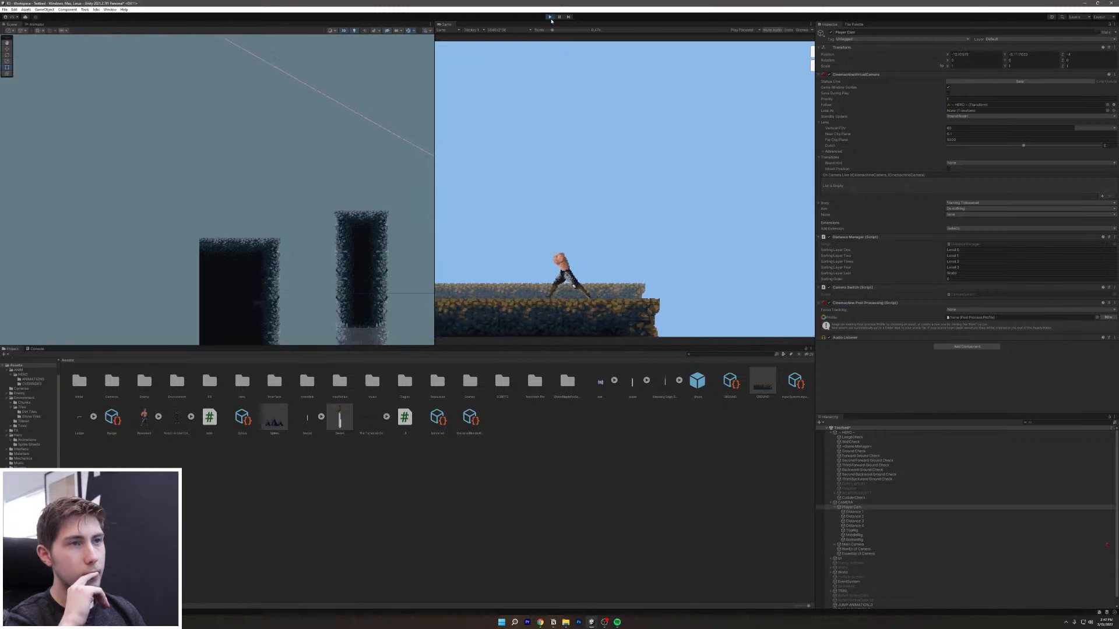
key("a")
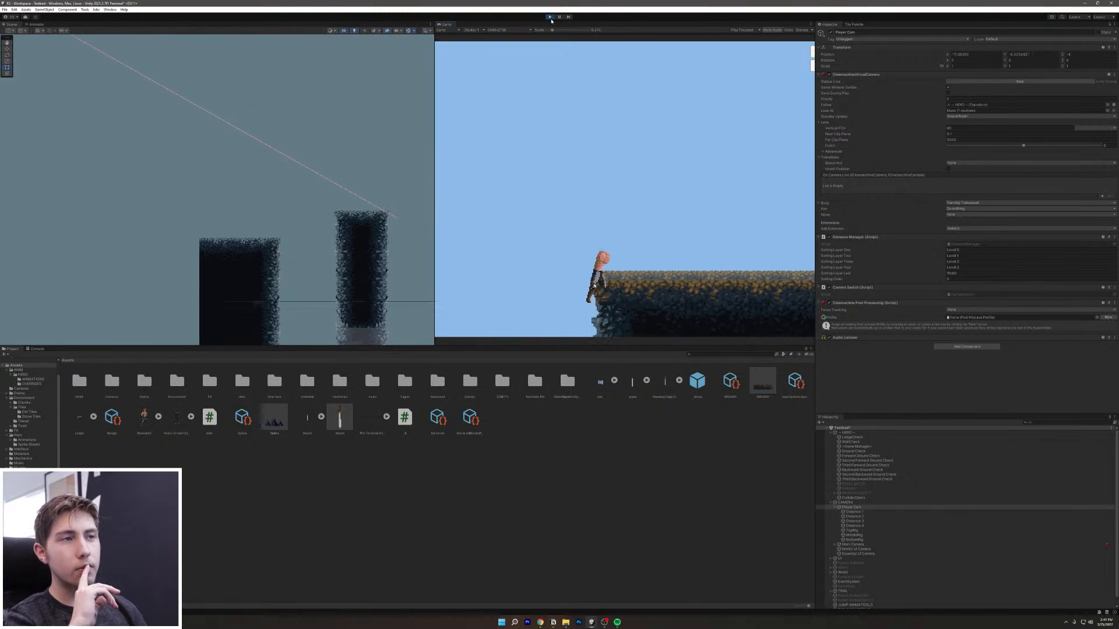
key("a")
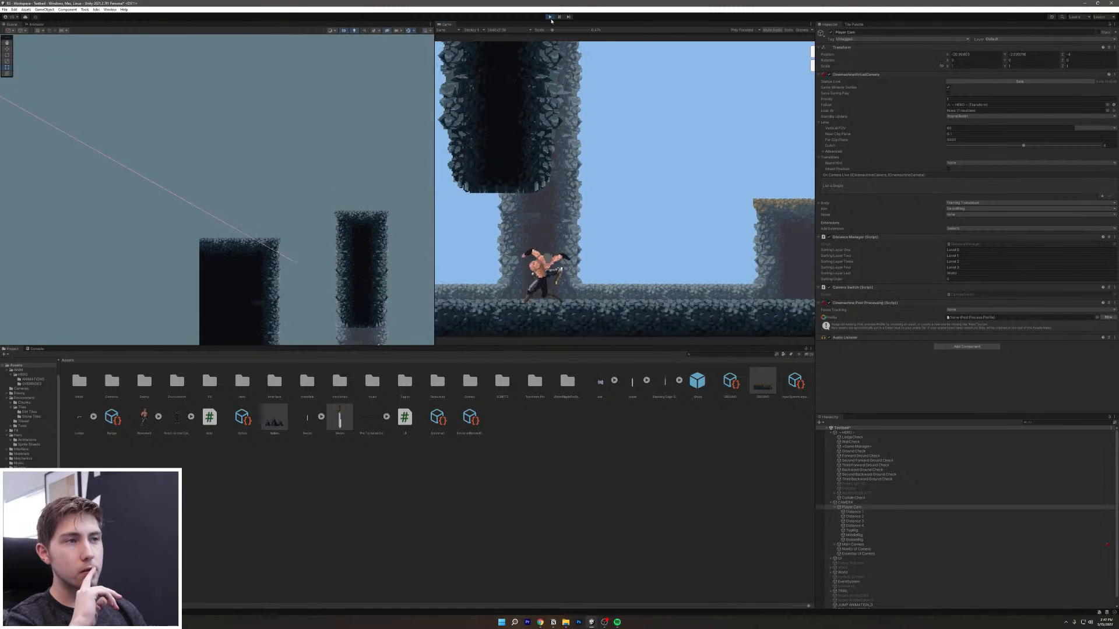
key("d")
key("space")
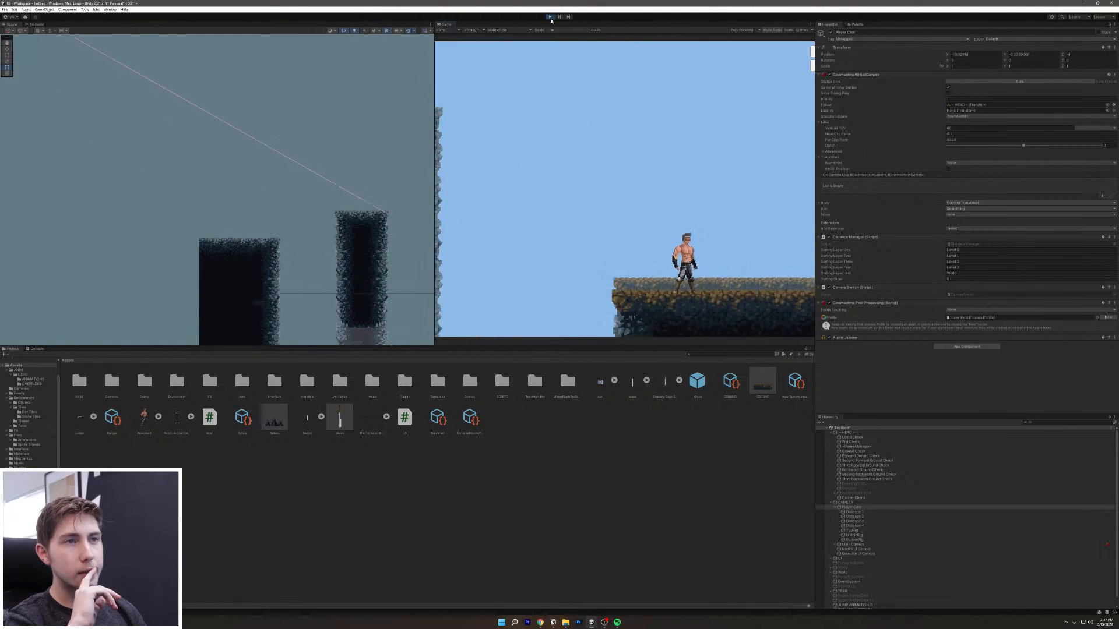
key("a")
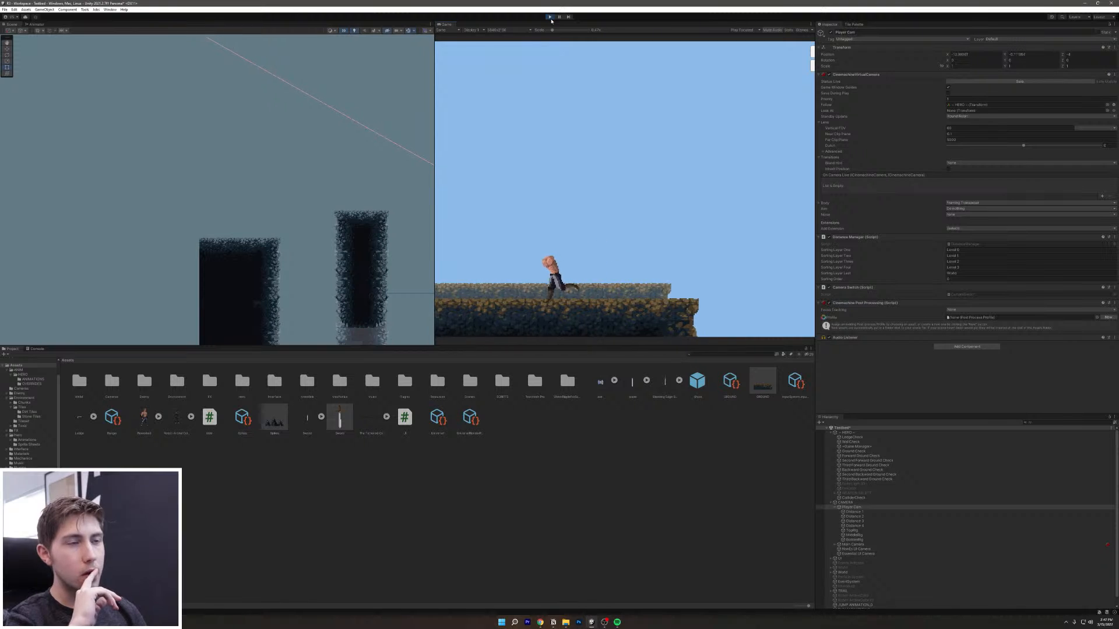
key("d")
key("space")
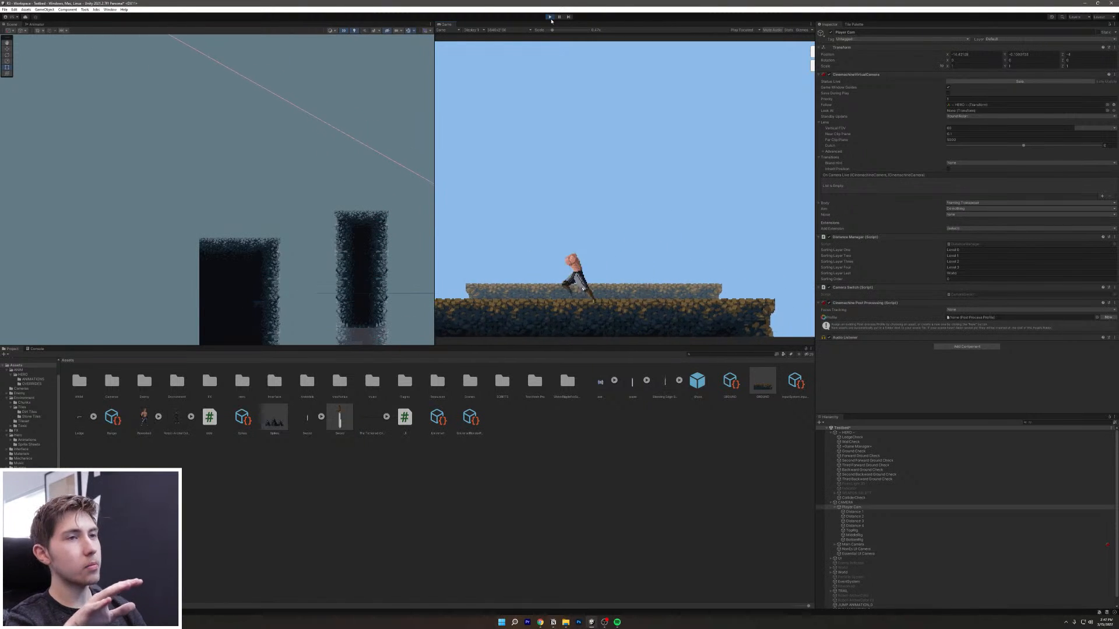
key("d")
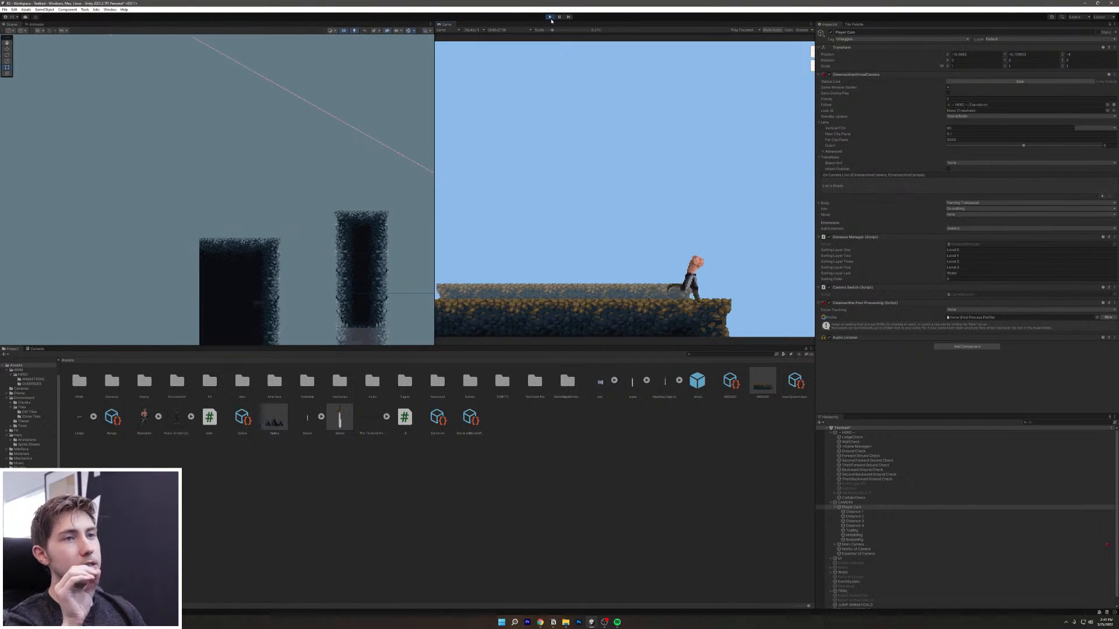
key("a")
key("space")
key("d")
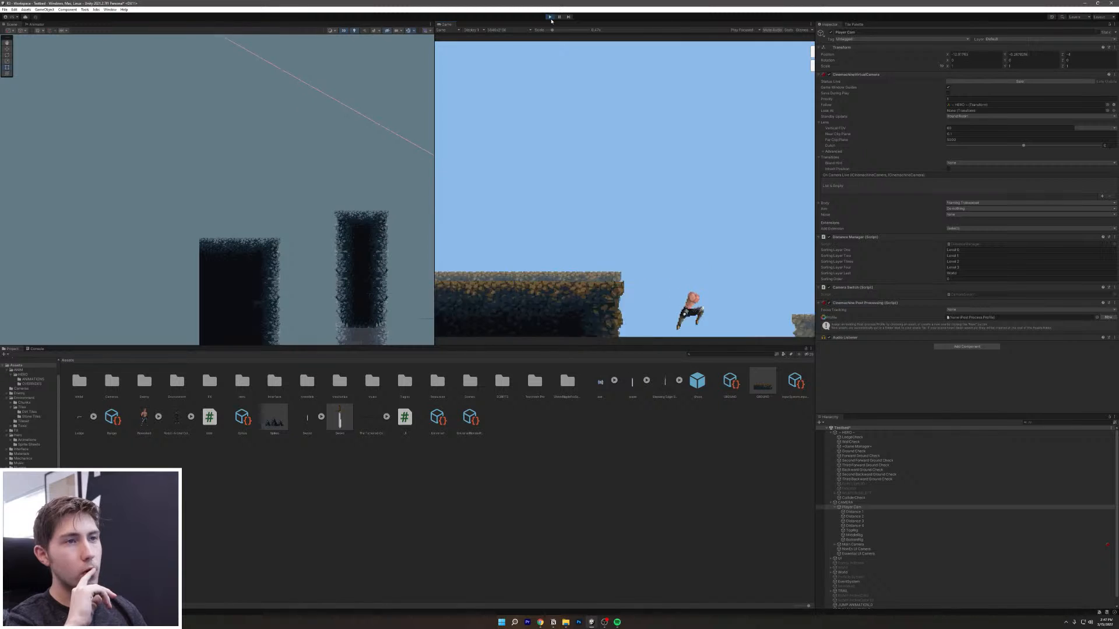
key("space")
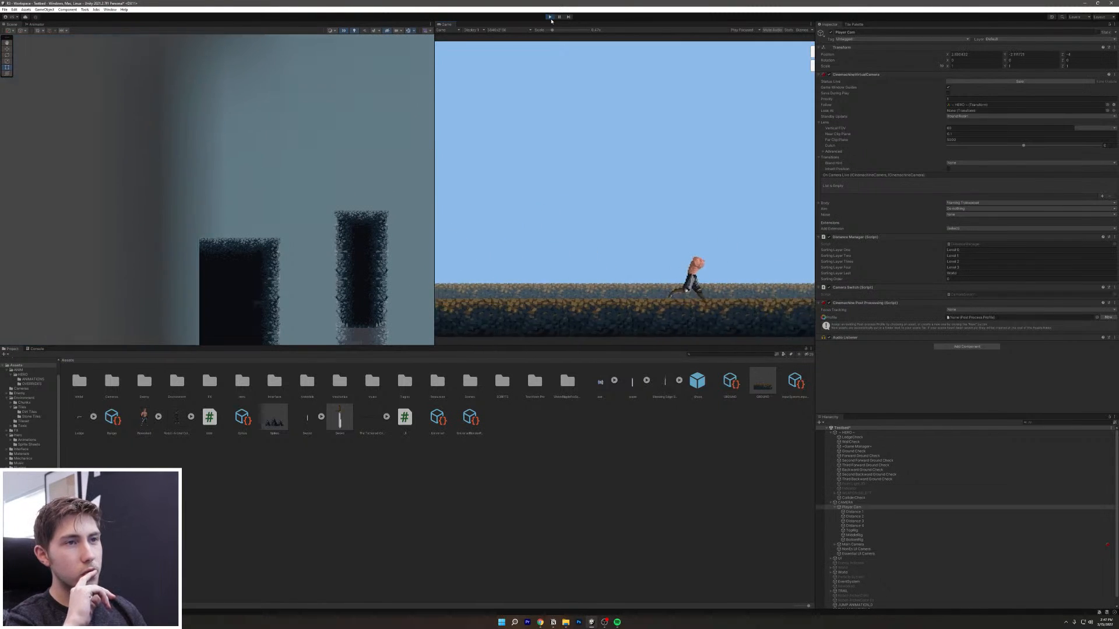
key("d")
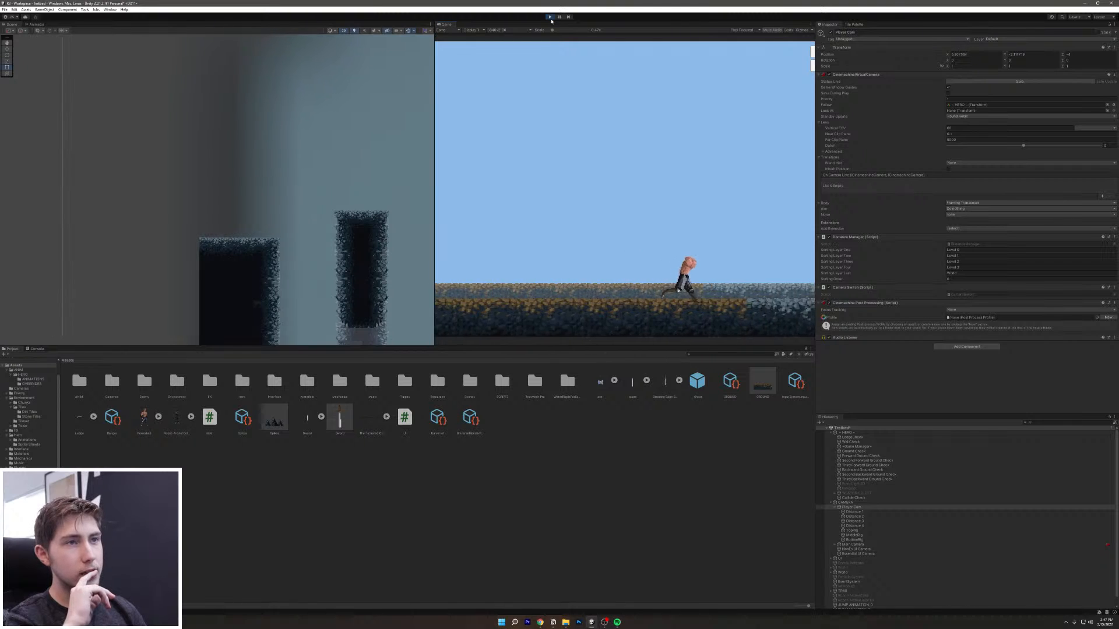
key("d")
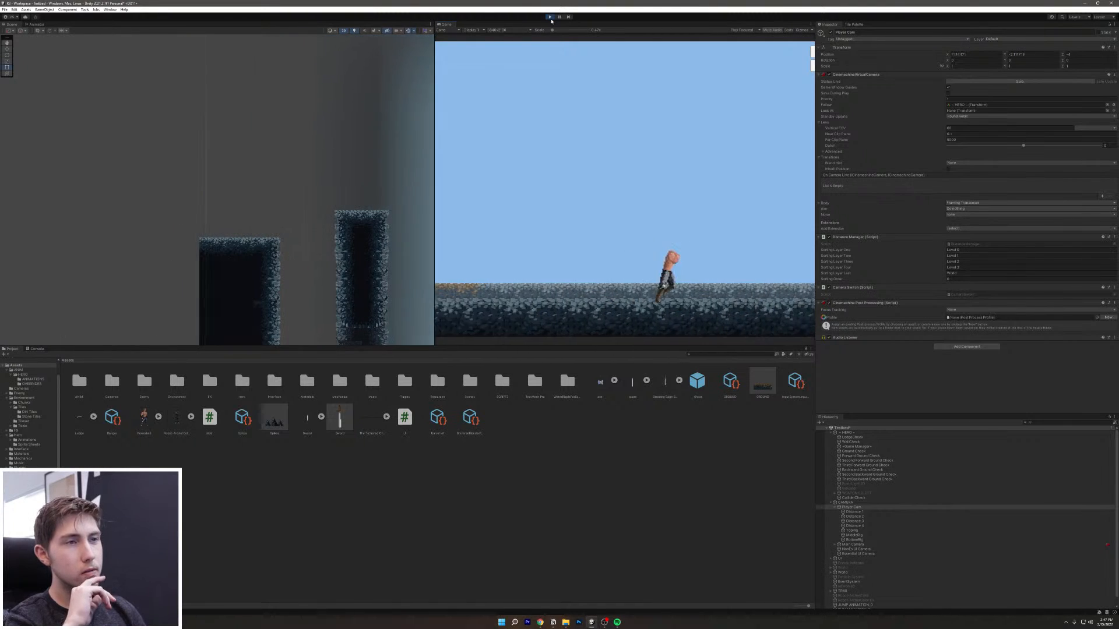
Step: Dash and air-dash the hero leftward onto a platform, let it idle, then stop Play mode
key("a")
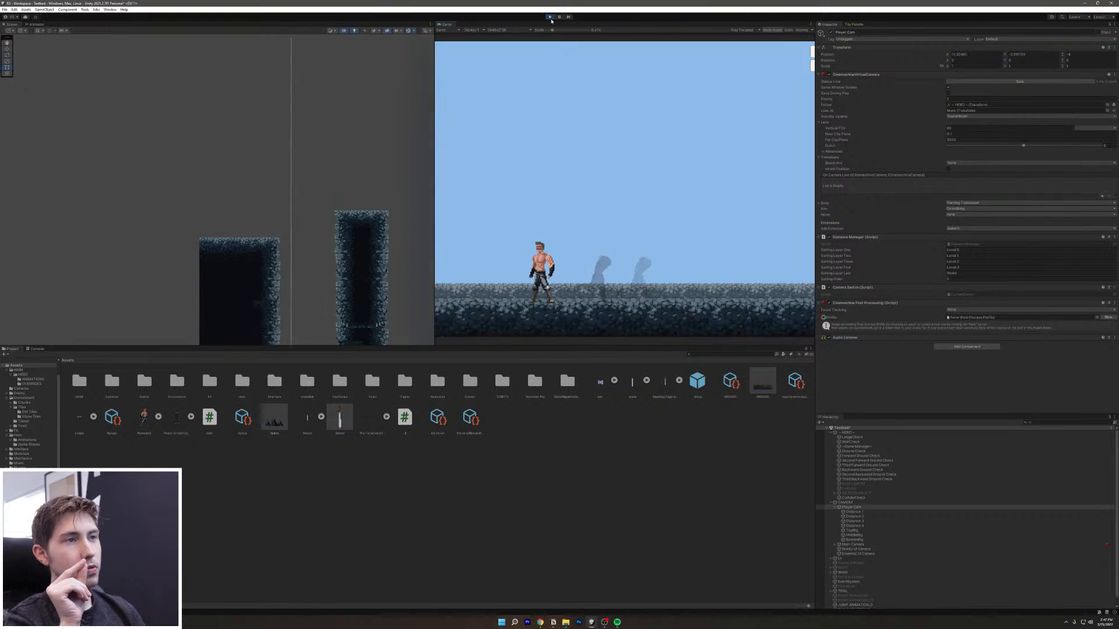
key("d")
key("a")
key("shift")
key("d")
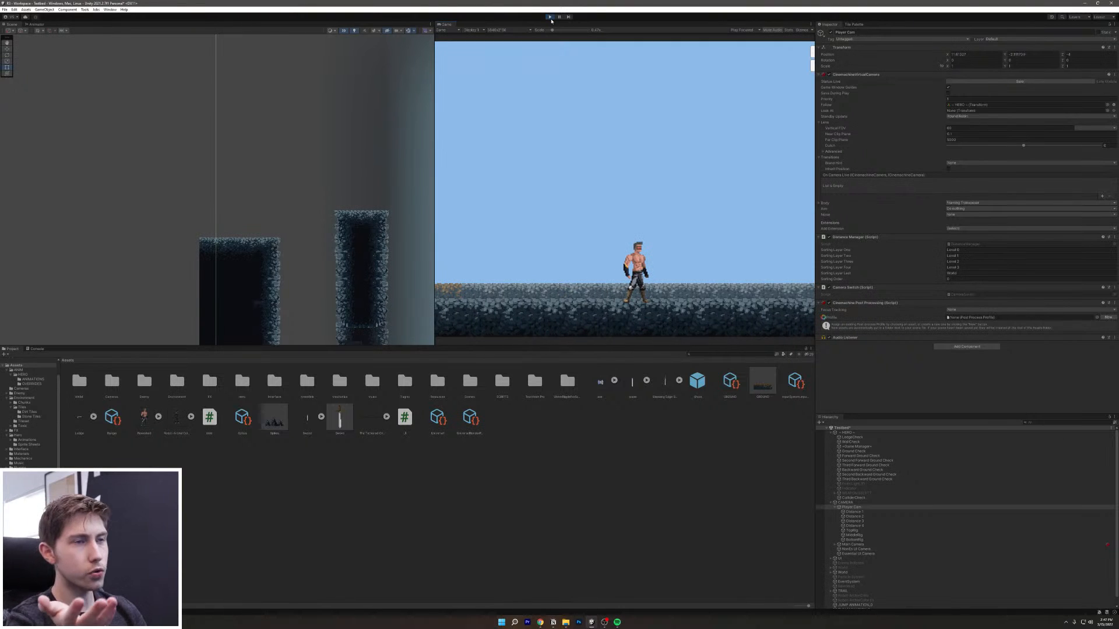
key("d")
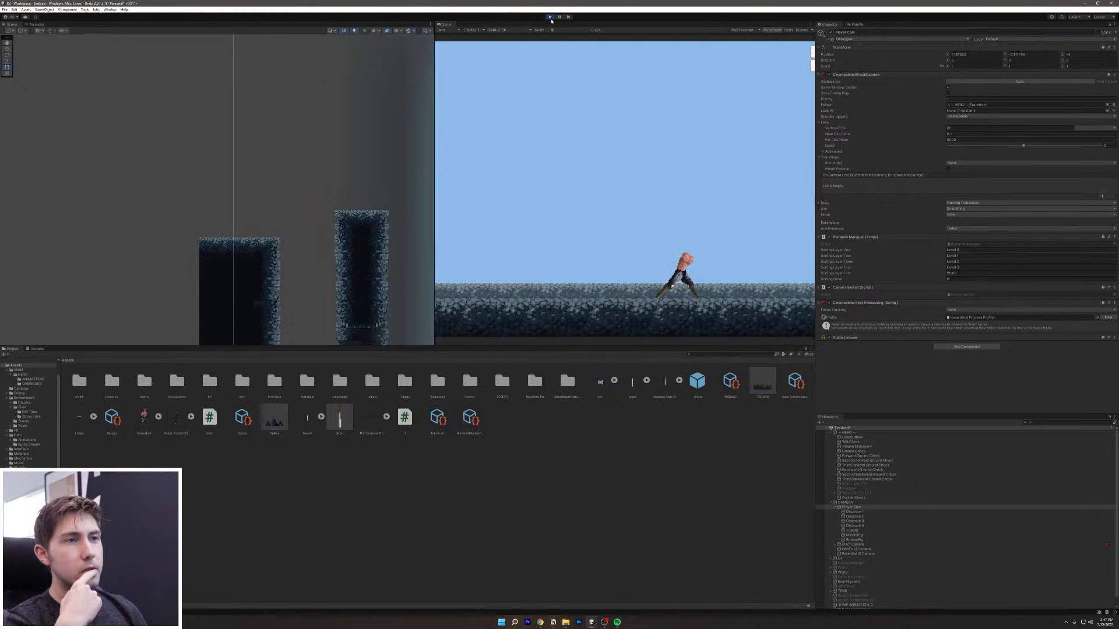
key("a")
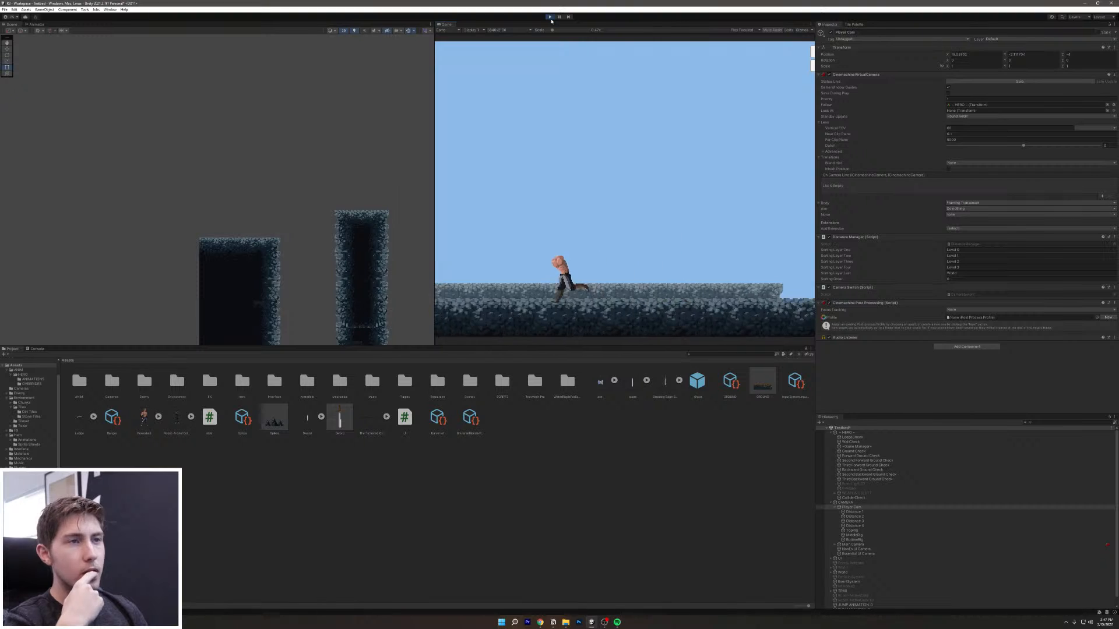
key("space")
key("shift")
key("a")
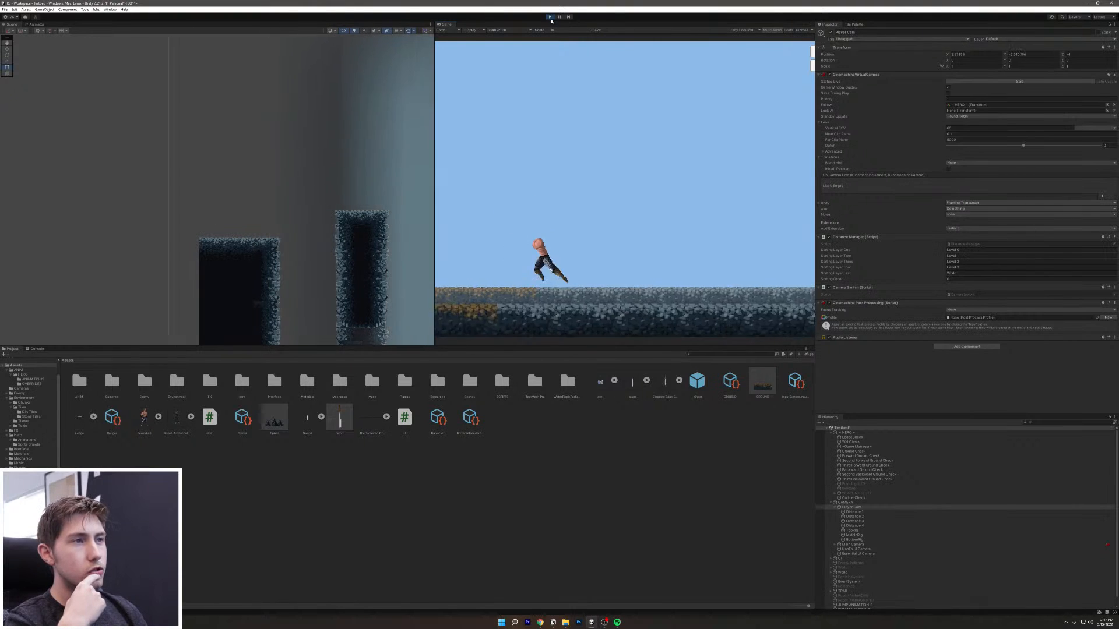
key("space")
key("shift")
key("space")
key("a")
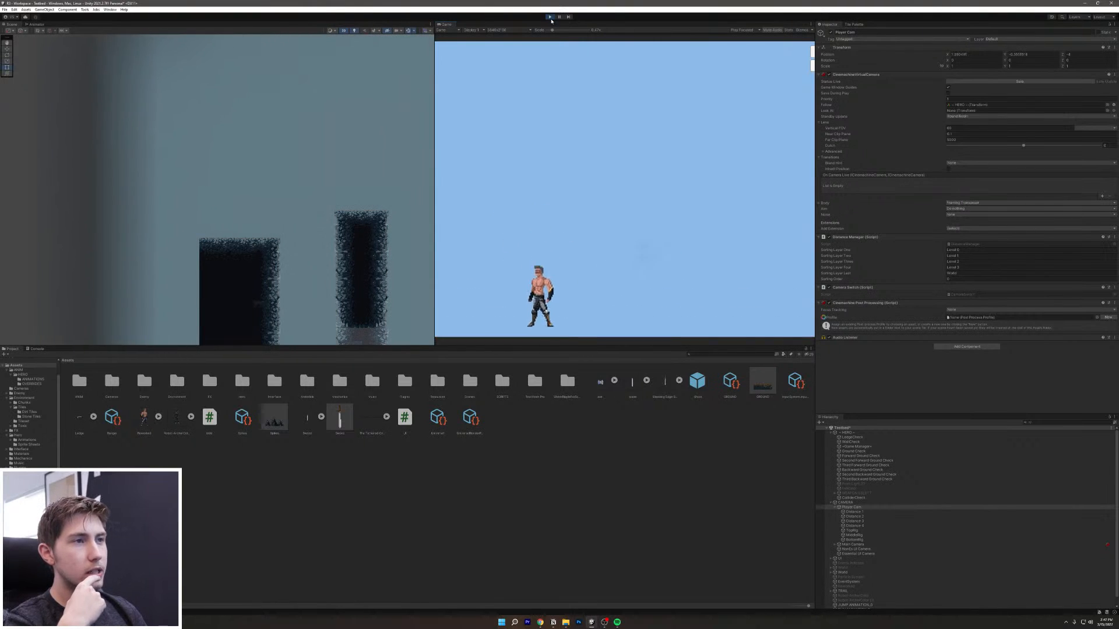
key("space")
key("shift")
key("d")
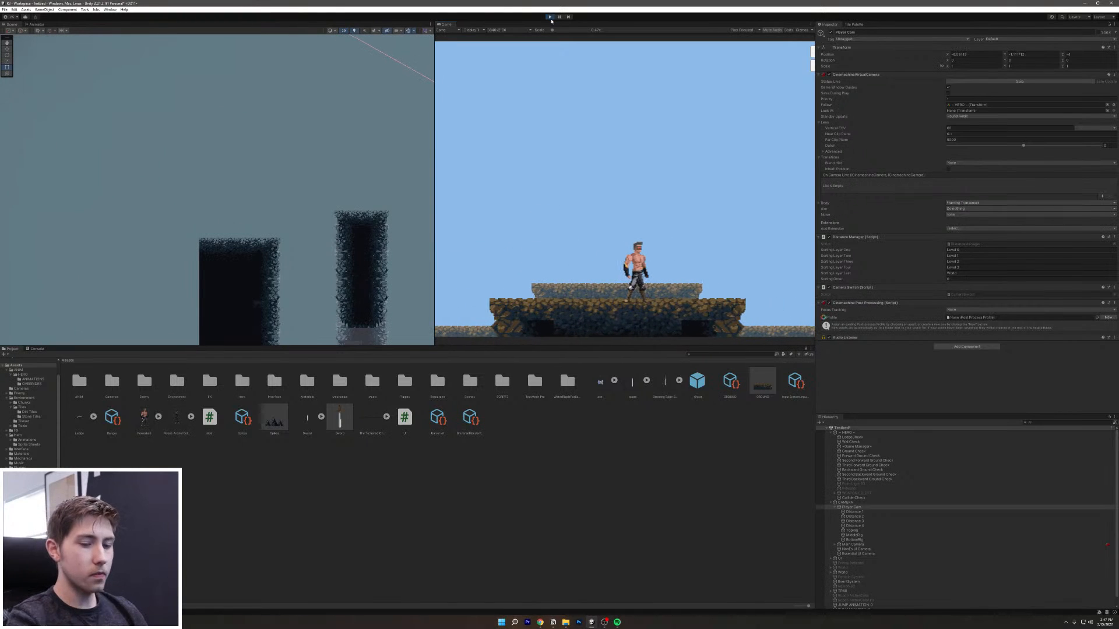
left_click(551, 18)
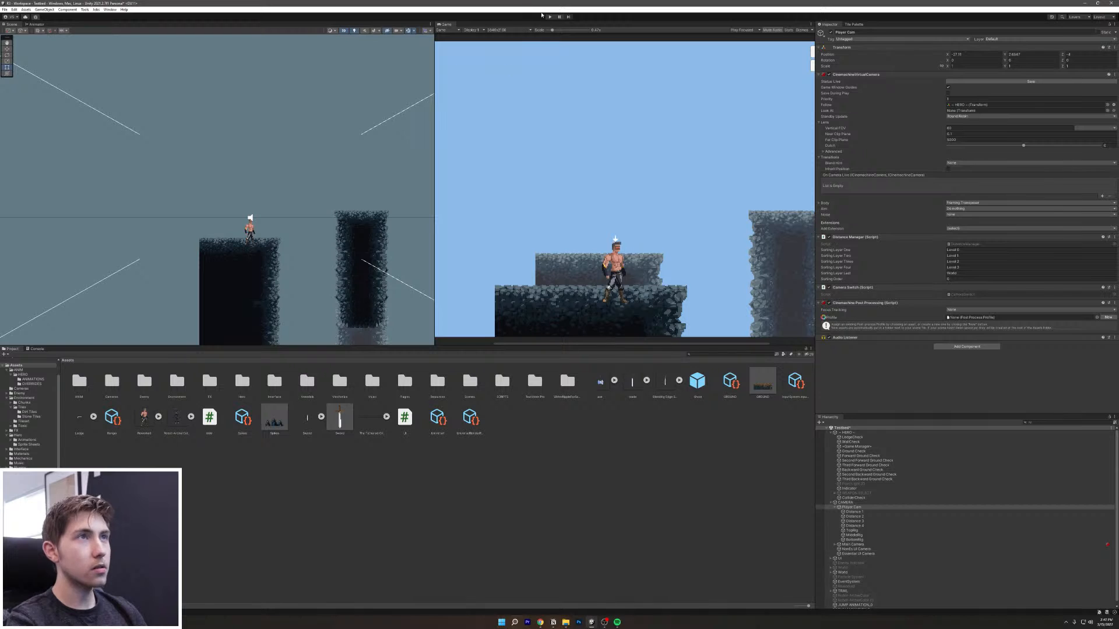
Step: Start Play mode and test the hero jumping, turning back and forth and swinging its green sword
left_click(550, 16)
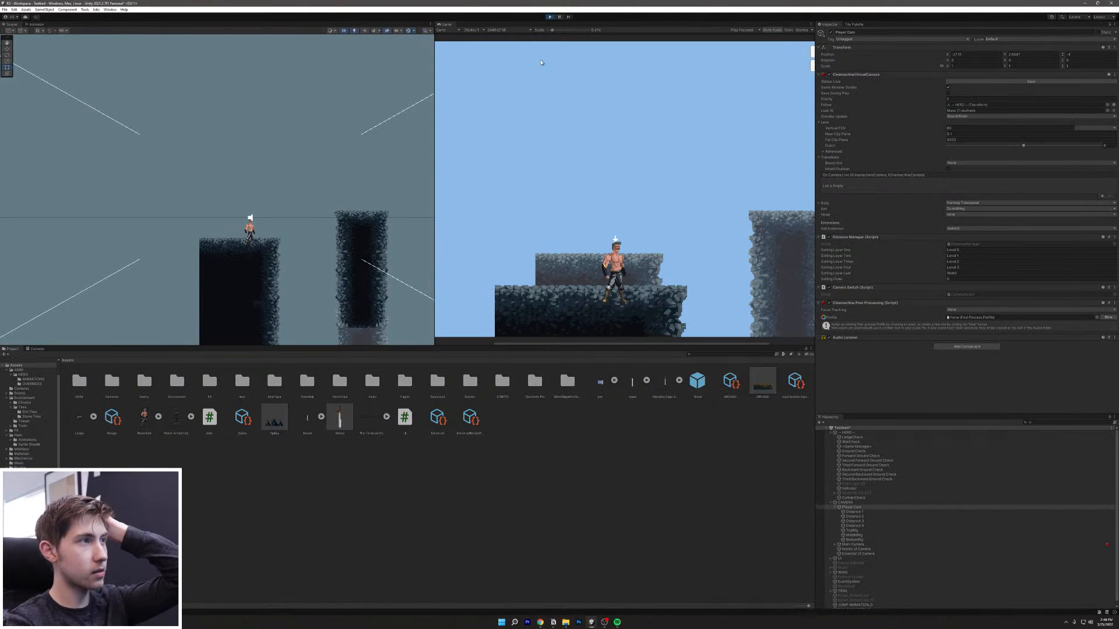
key("d")
key("a")
key("space")
left_click(656, 209)
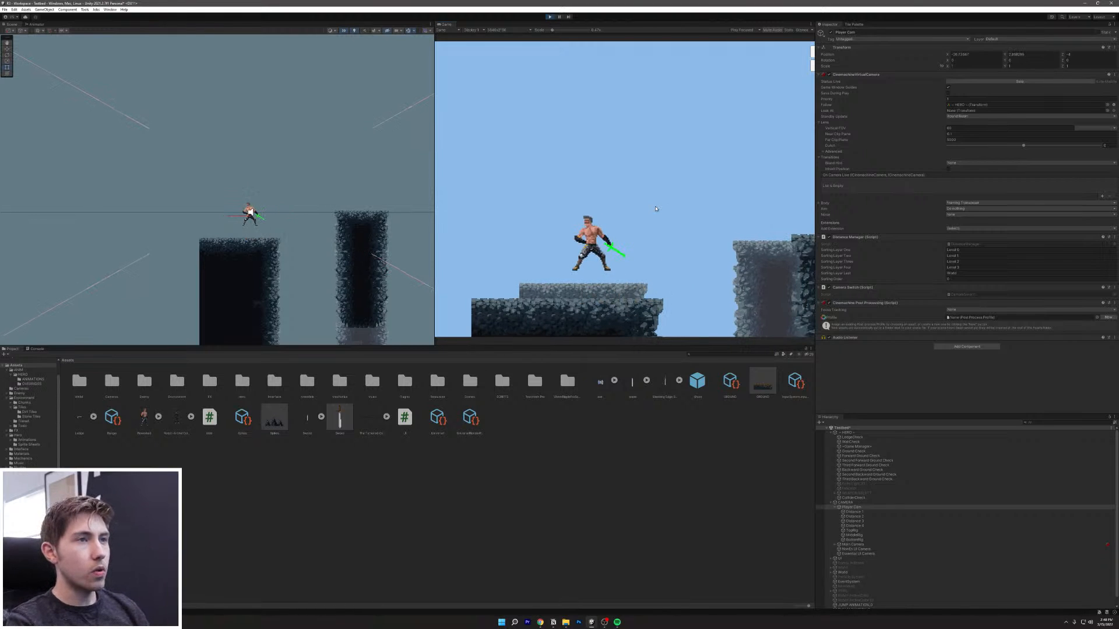
key("d")
key("a")
key("d")
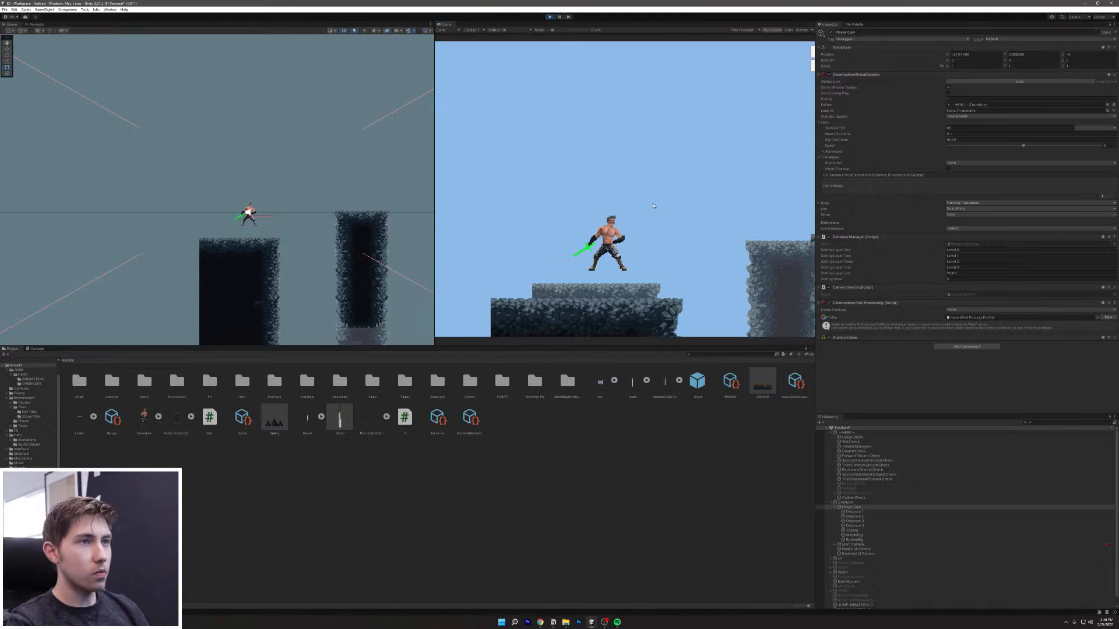
key("a")
key("d")
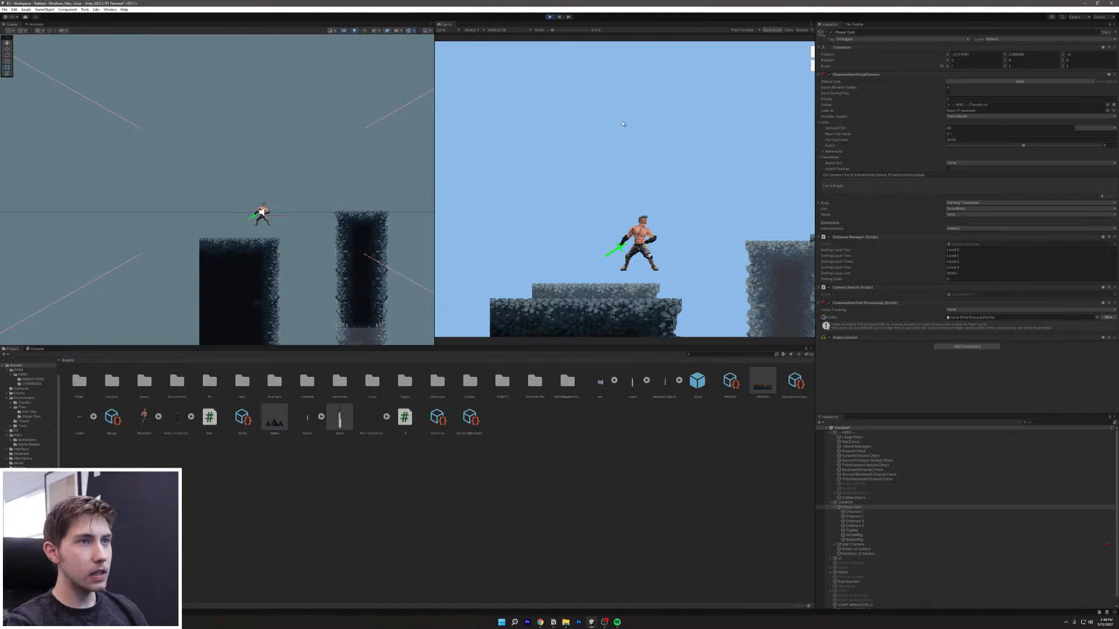
Step: Run and jump the hero out of the pit beside the pillar, swinging the sword past the crouching enemy
key("d")
key("a")
key("d")
key("space")
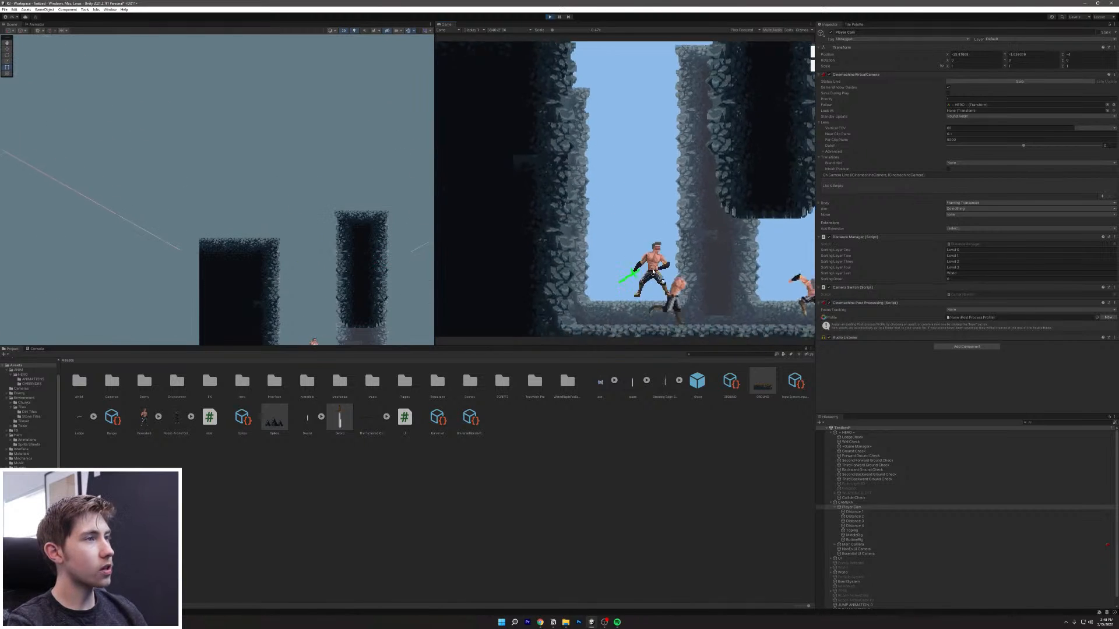
key("space")
key("d")
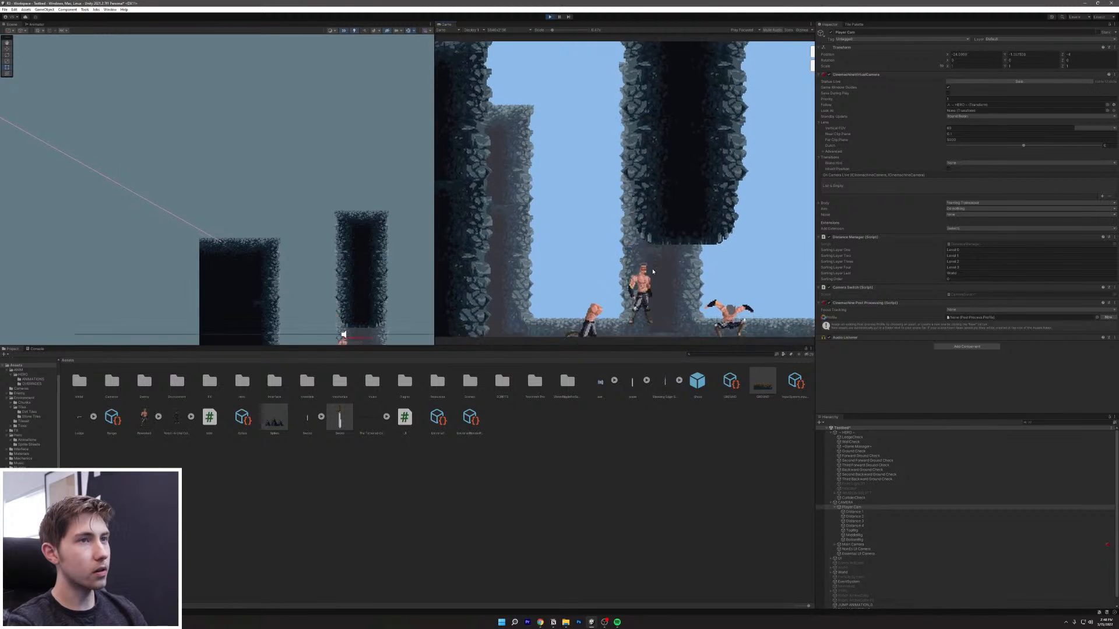
left_click(653, 272)
key("d")
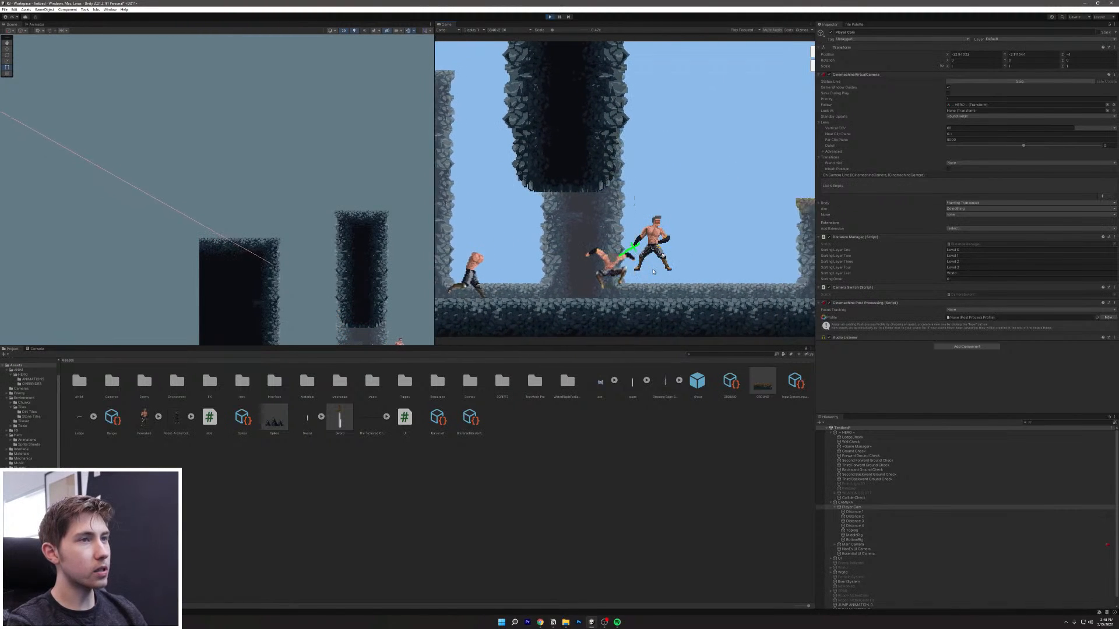
Step: Restart Play mode and jump and air-dash the hero onto the taller pillar's top
left_click(550, 17)
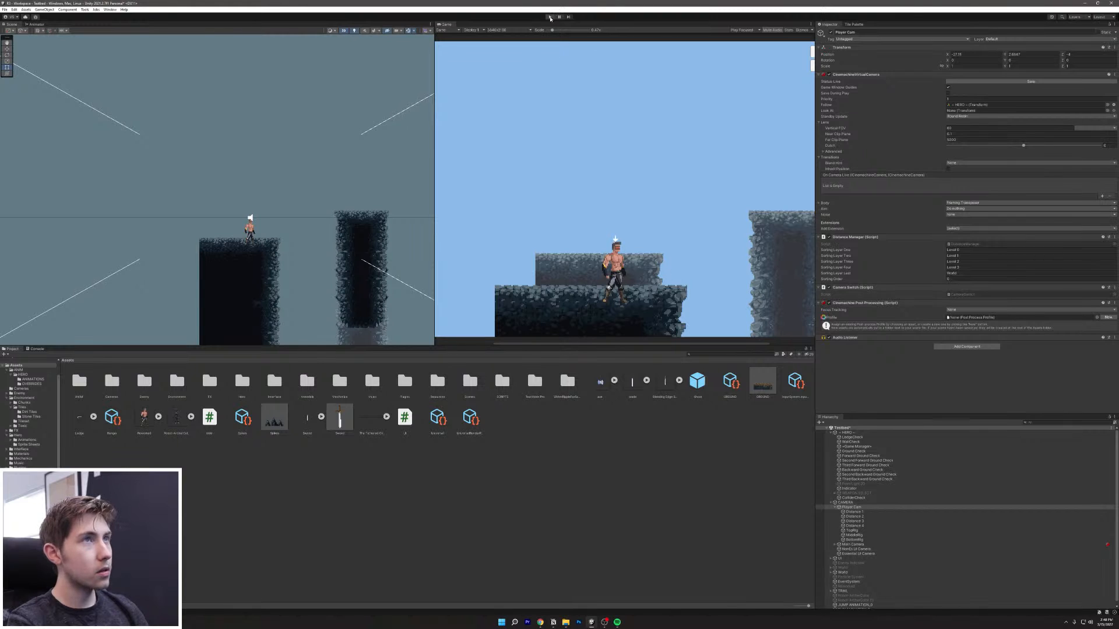
left_click(550, 16)
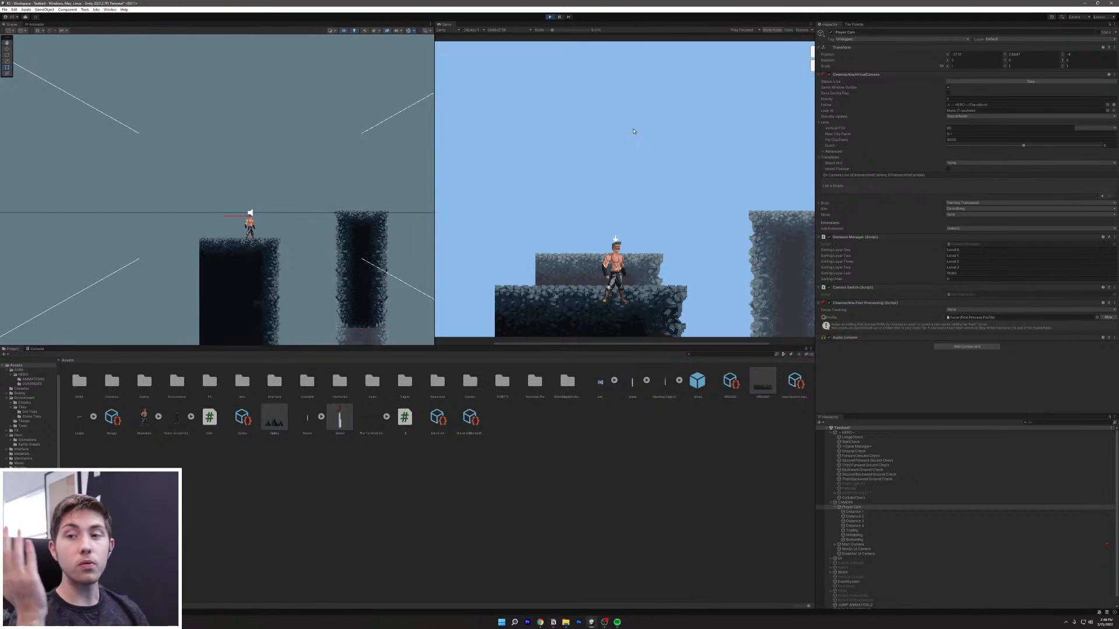
key("d")
key("a")
key("d")
key("space")
key("shift")
key("a")
key("d")
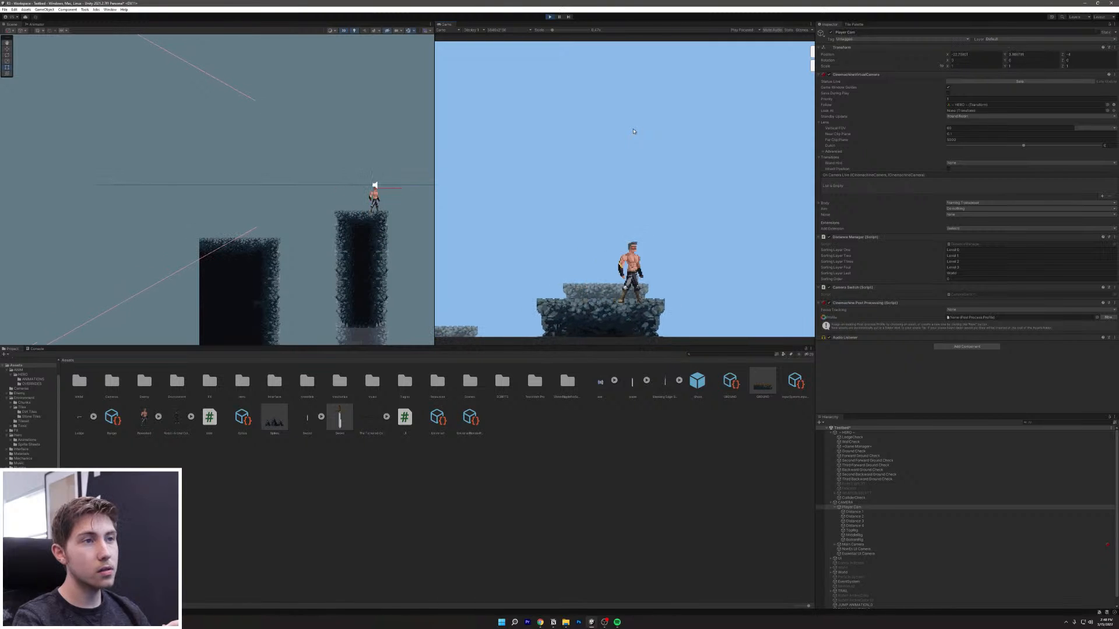
key("space")
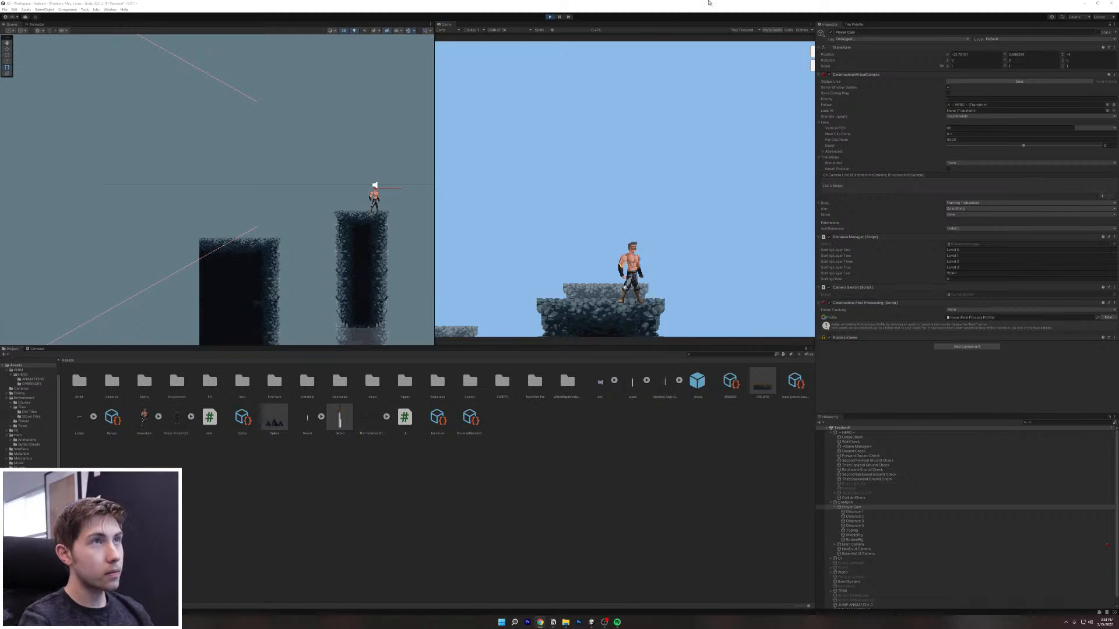
Step: Drag IDLE ANIMATION.png from the desktop into Assets > Hero > Sprite Sheets and select it
left_click_drag(624, 2, 693, 16)
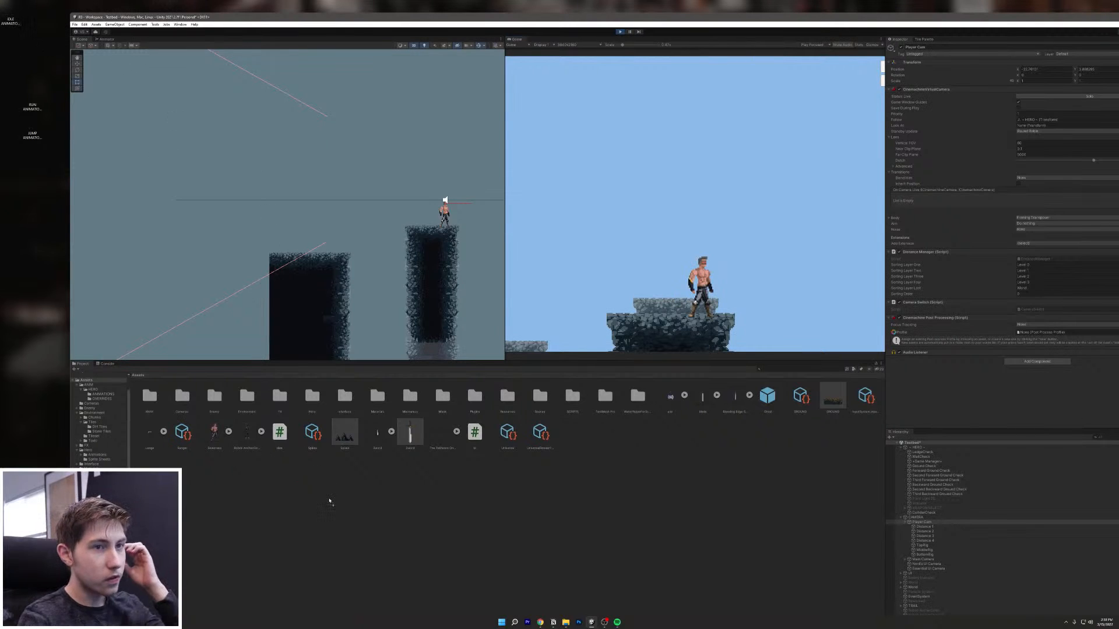
left_click_drag(32, 43, 236, 404)
left_click_drag(309, 411, 440, 416)
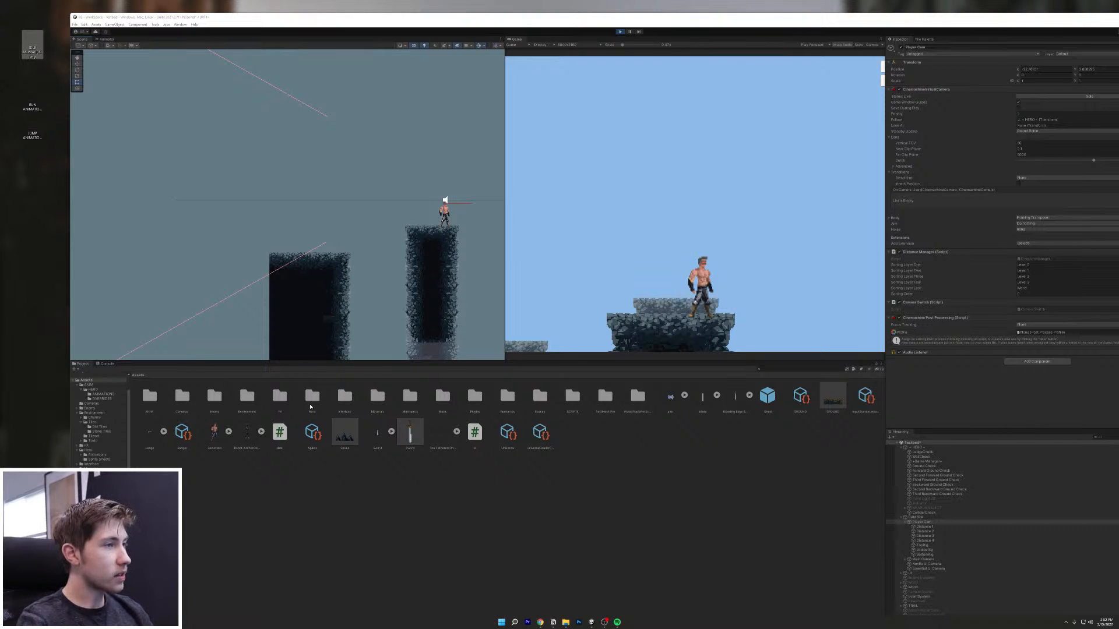
left_click_drag(310, 407, 313, 404)
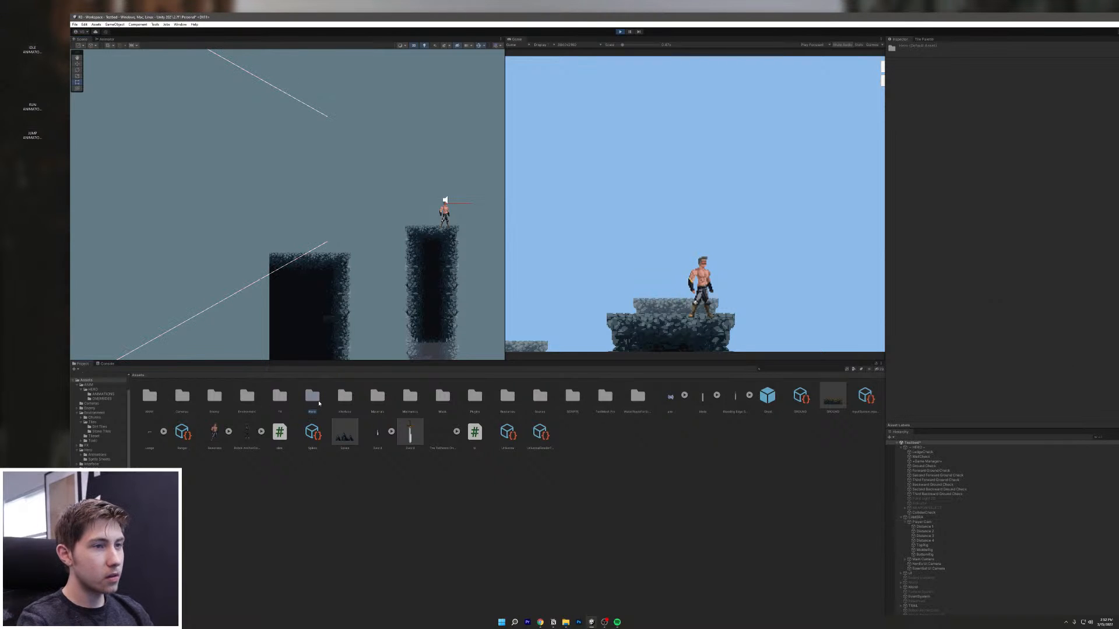
double_click(319, 403)
double_click(182, 398)
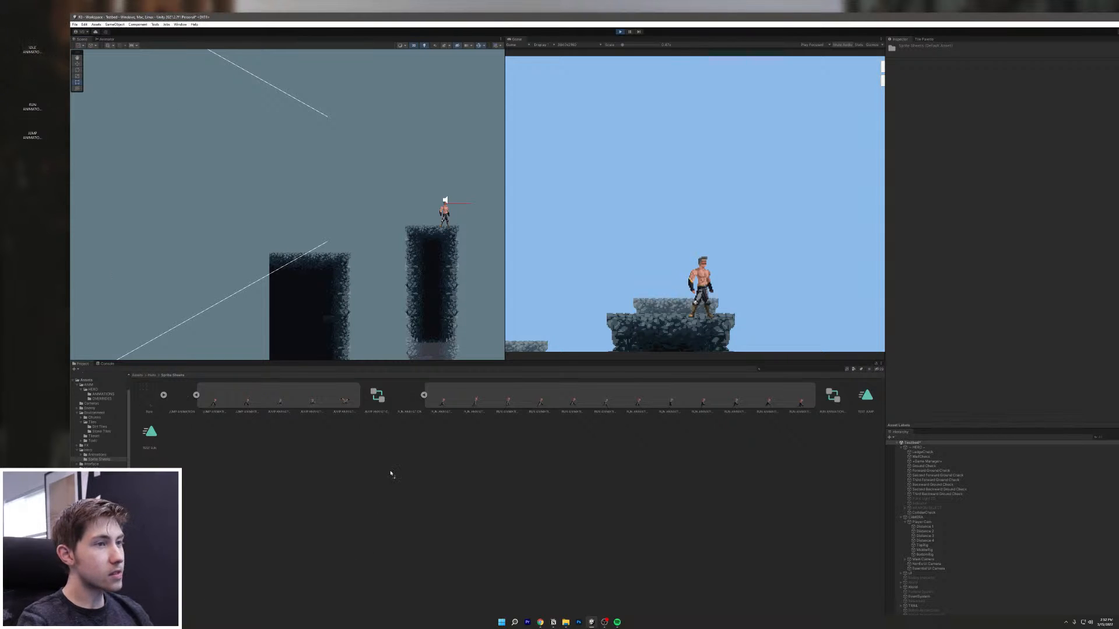
left_click_drag(391, 473, 409, 462)
left_click(183, 398)
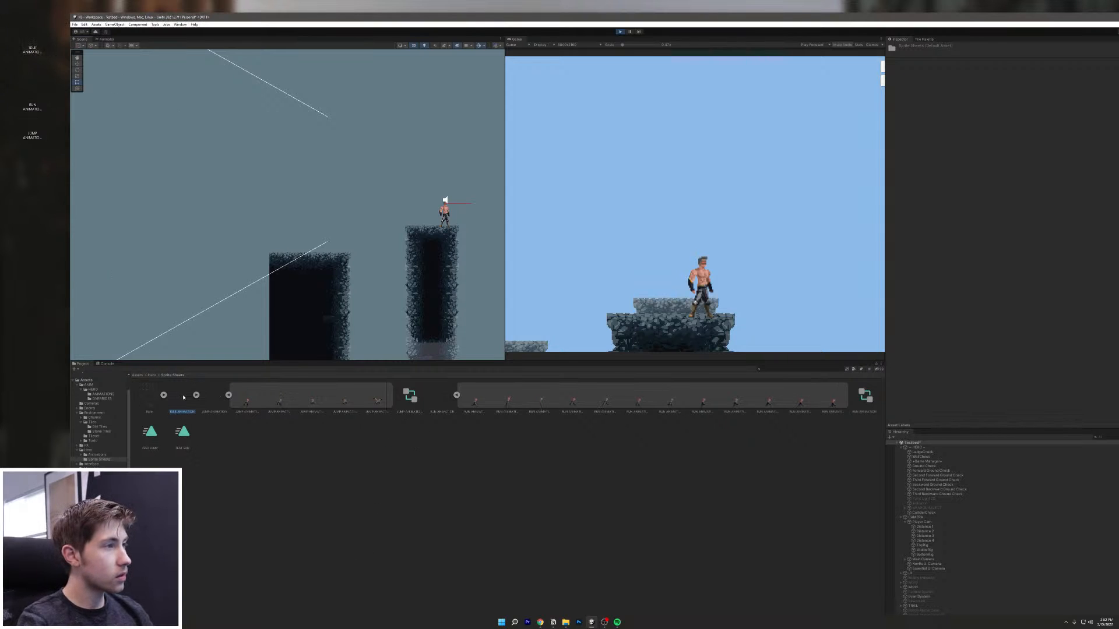
Step: Maximize the editor, set Sprite Mode to Multiple, Pixels Per Unit to 1, and enable sRGB
double_click(971, 21)
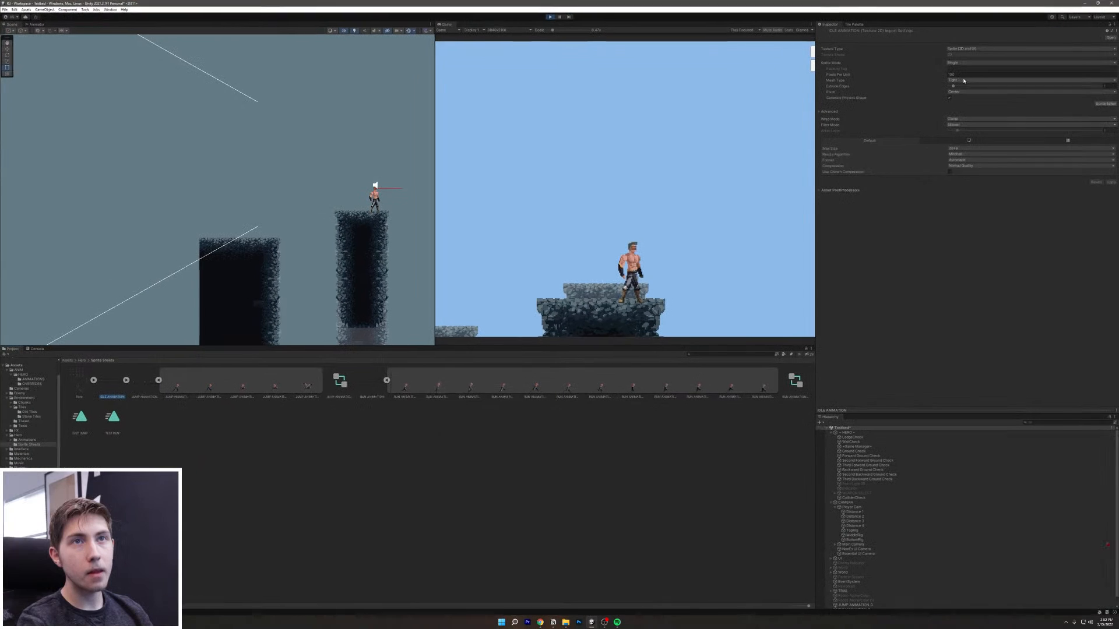
left_click(984, 62)
left_click(969, 76)
left_click(970, 75)
type("1")
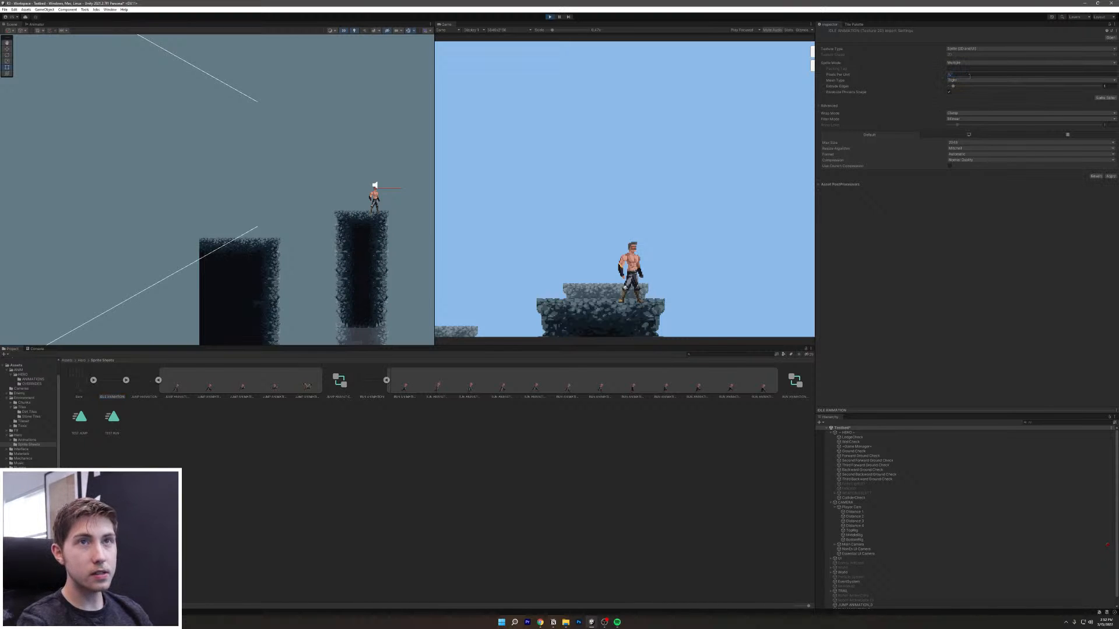
left_click(962, 114)
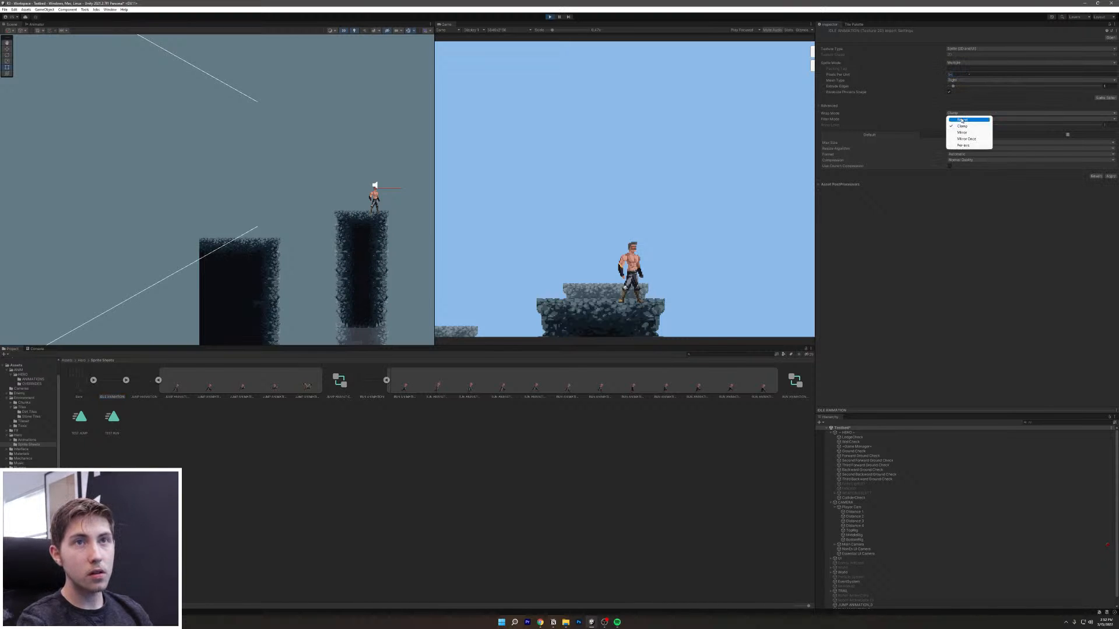
left_click(982, 107)
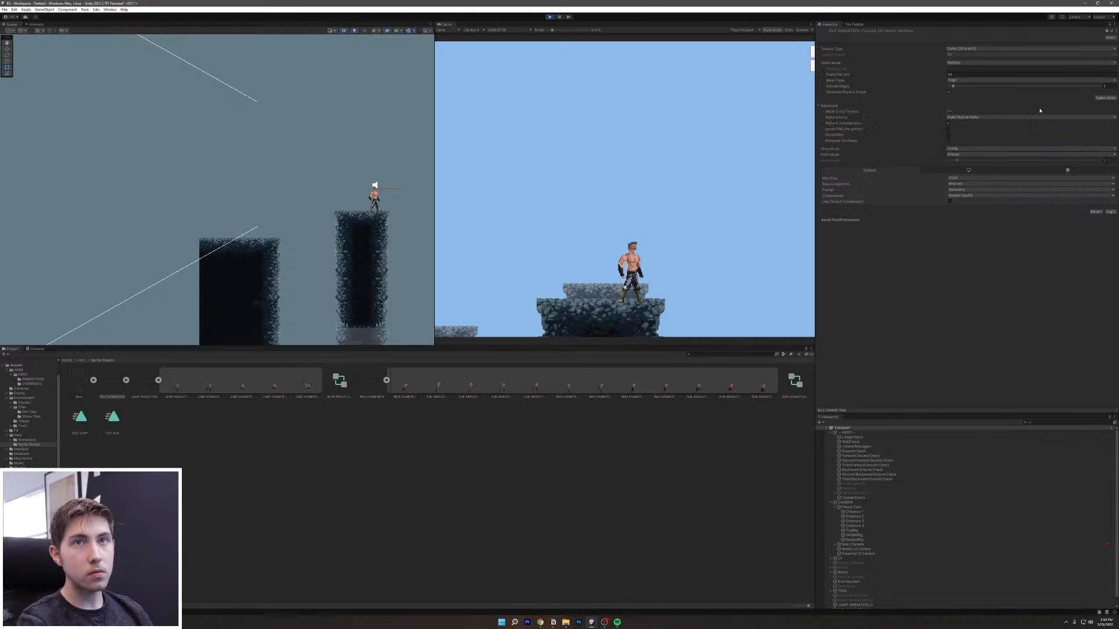
left_click(857, 110)
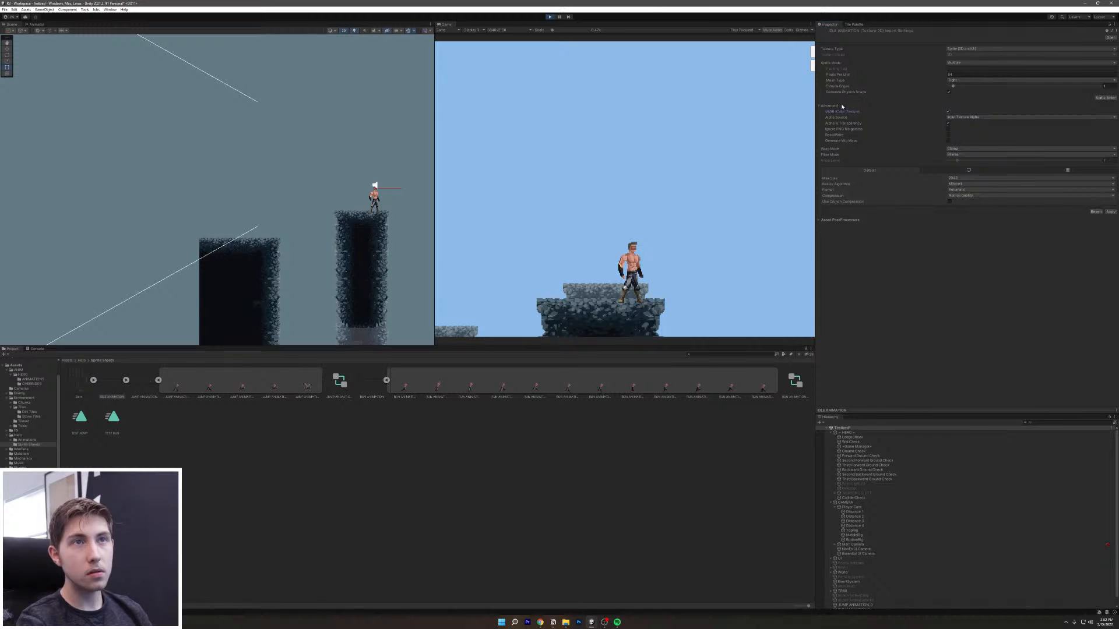
left_click(842, 106)
Step: Set Filter Mode Point, High Quality compression, max size 2048, format RGBA 32 bit, and apply
left_click(977, 119)
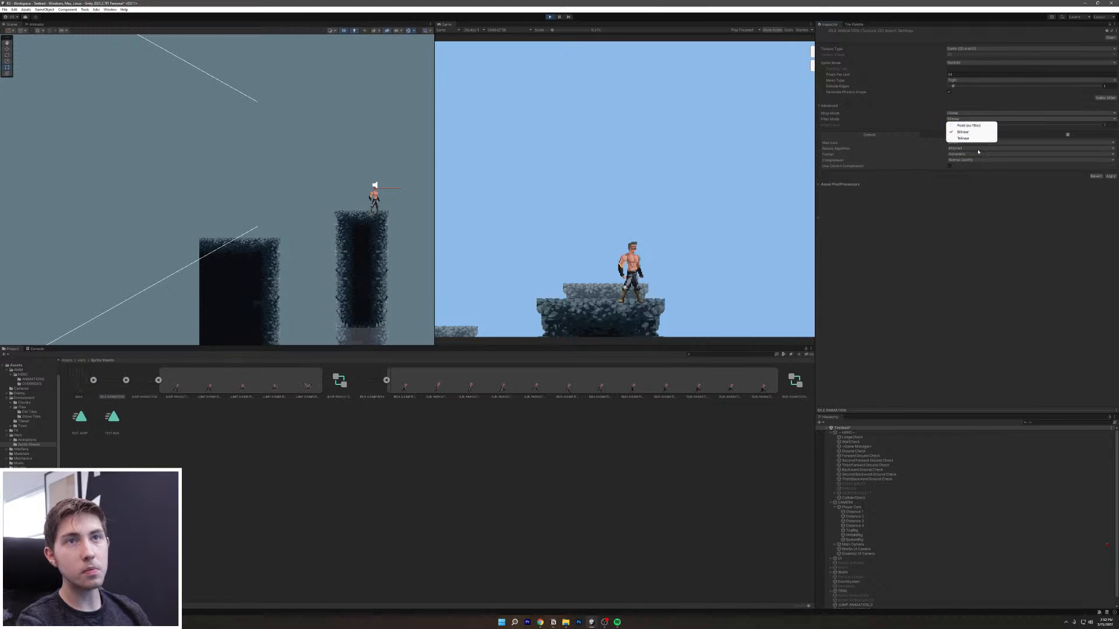
left_click(969, 126)
left_click(973, 159)
left_click(970, 179)
left_click(975, 161)
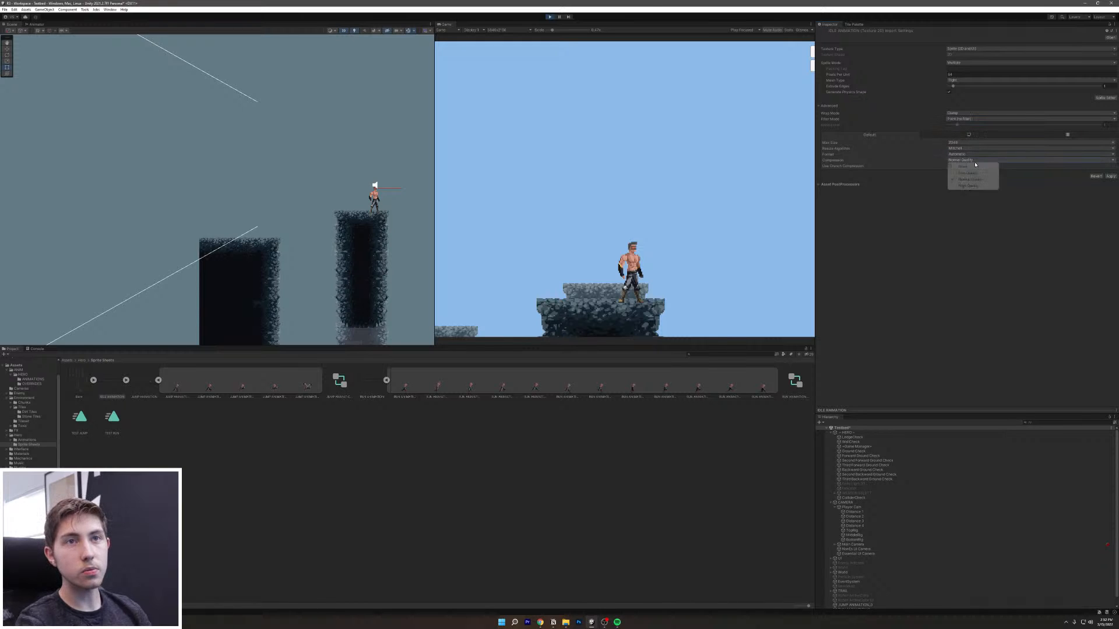
left_click(968, 185)
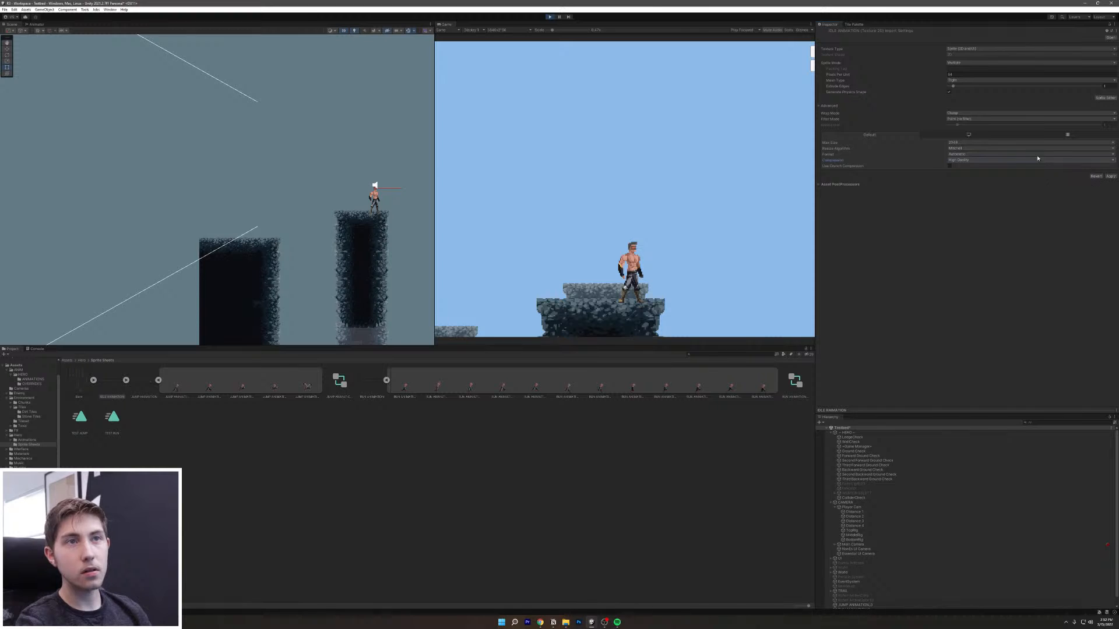
left_click(1019, 143)
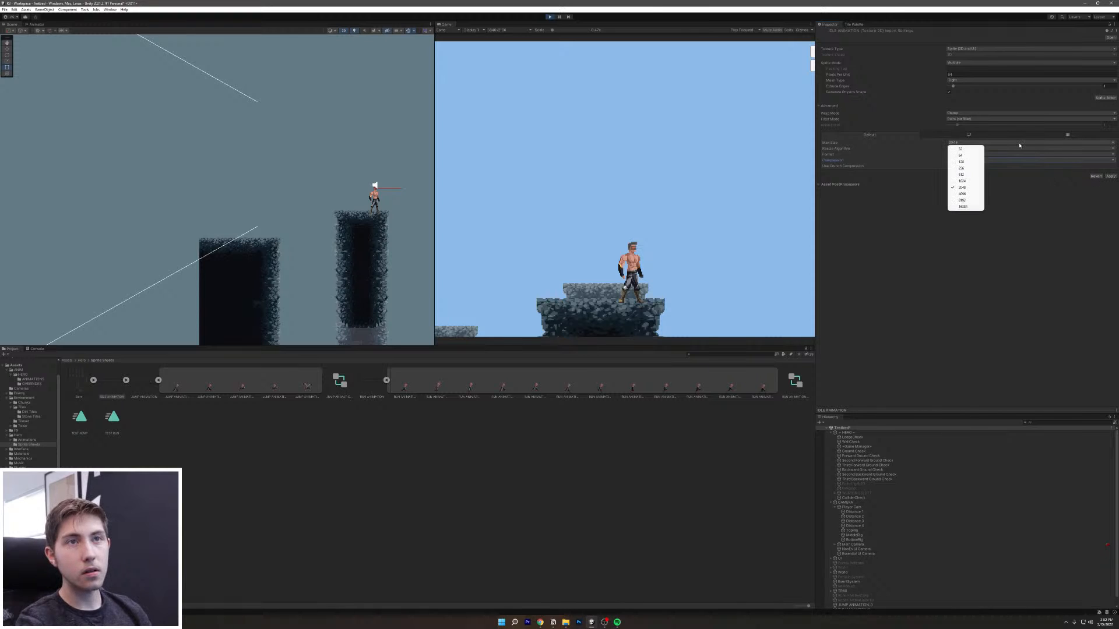
left_click(1019, 145)
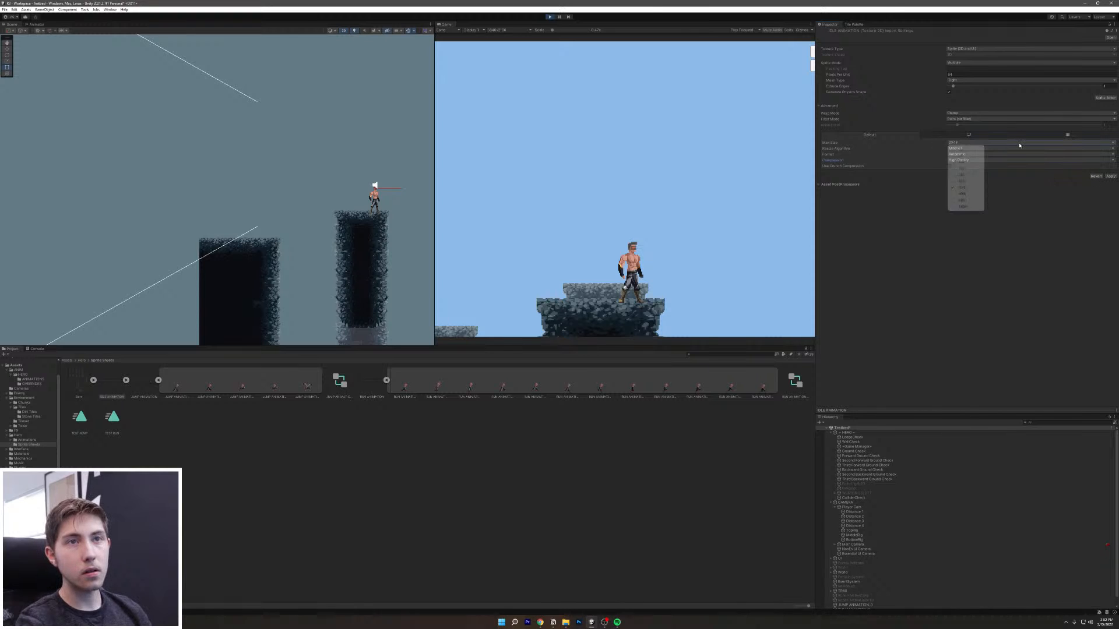
left_click(1019, 208)
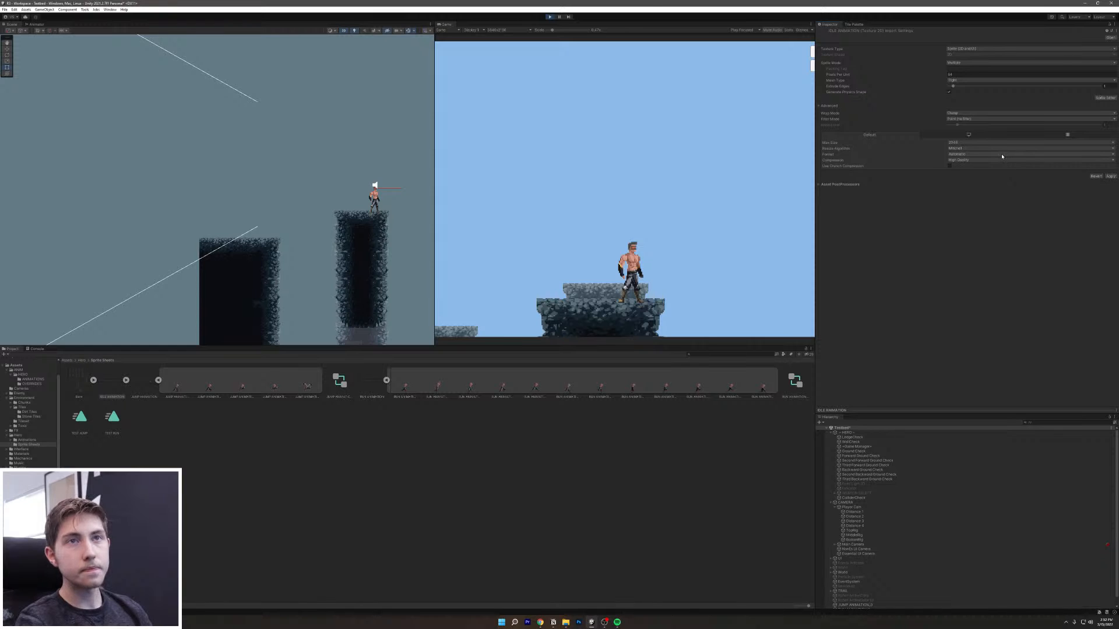
left_click(993, 155)
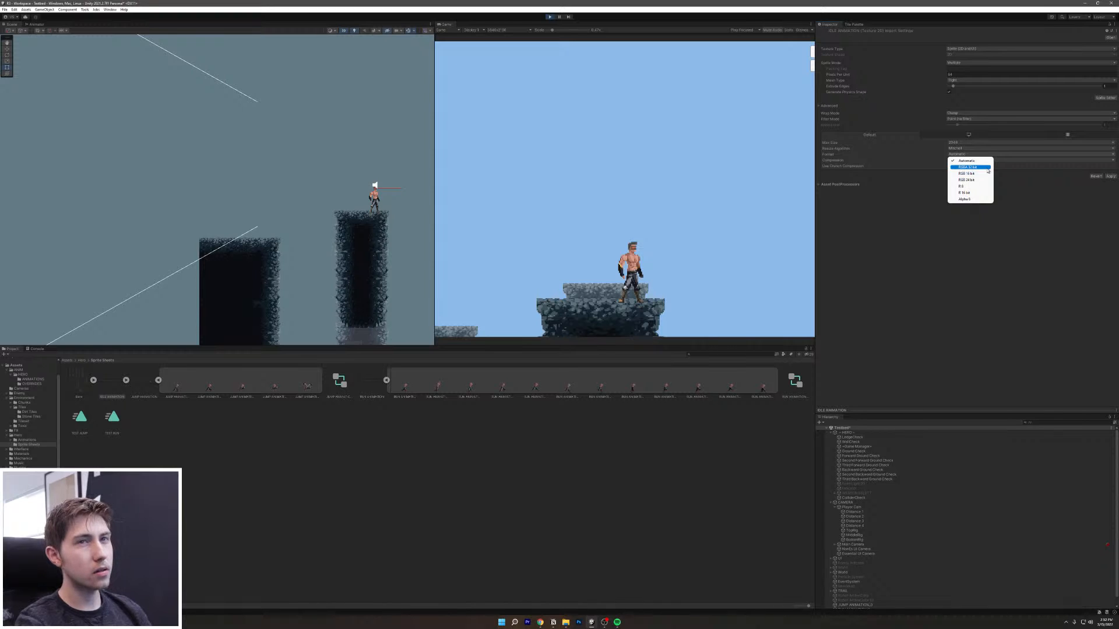
left_click(968, 168)
left_click(1110, 165)
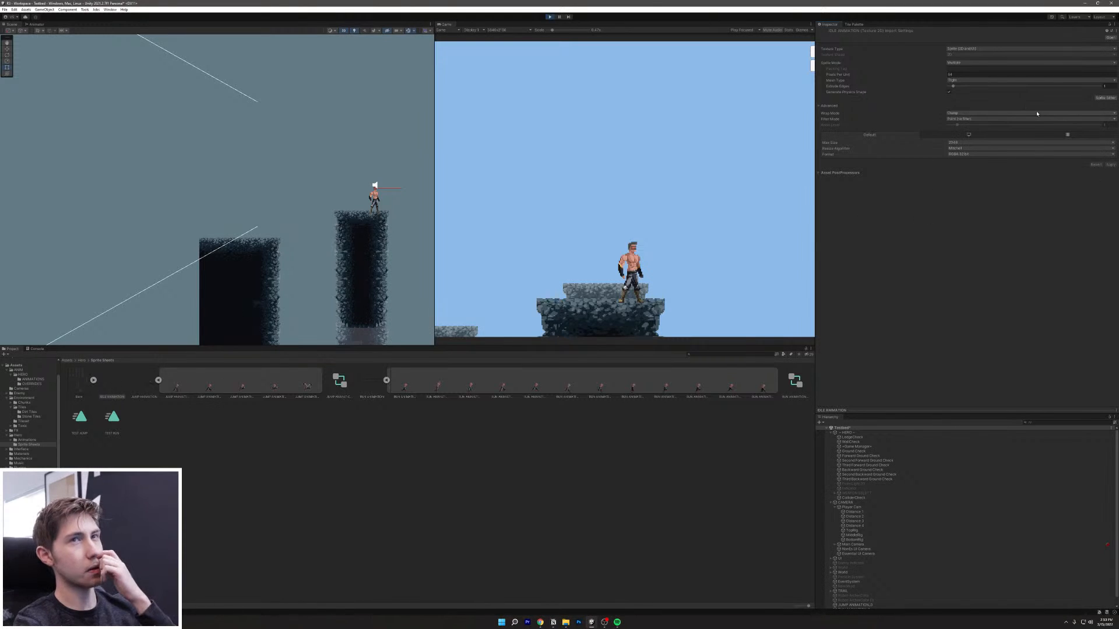
Step: Open the IDLE ANIMATION sheet in the Sprite Editor to inspect the sprite strip, then close it
left_click(1105, 98)
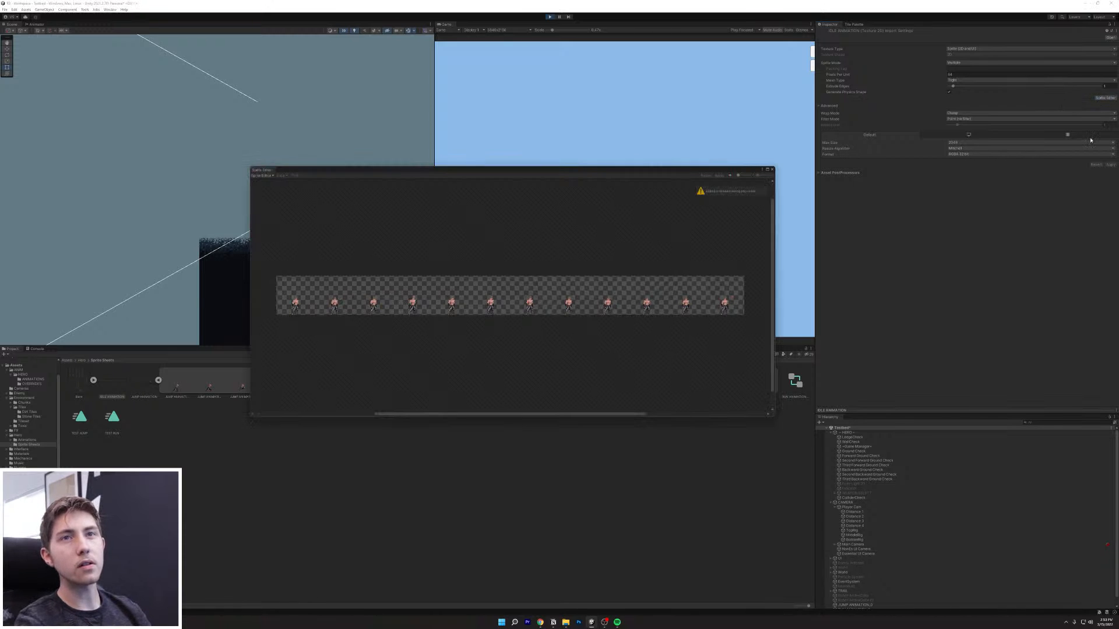
scroll(299, 319, "up", 5)
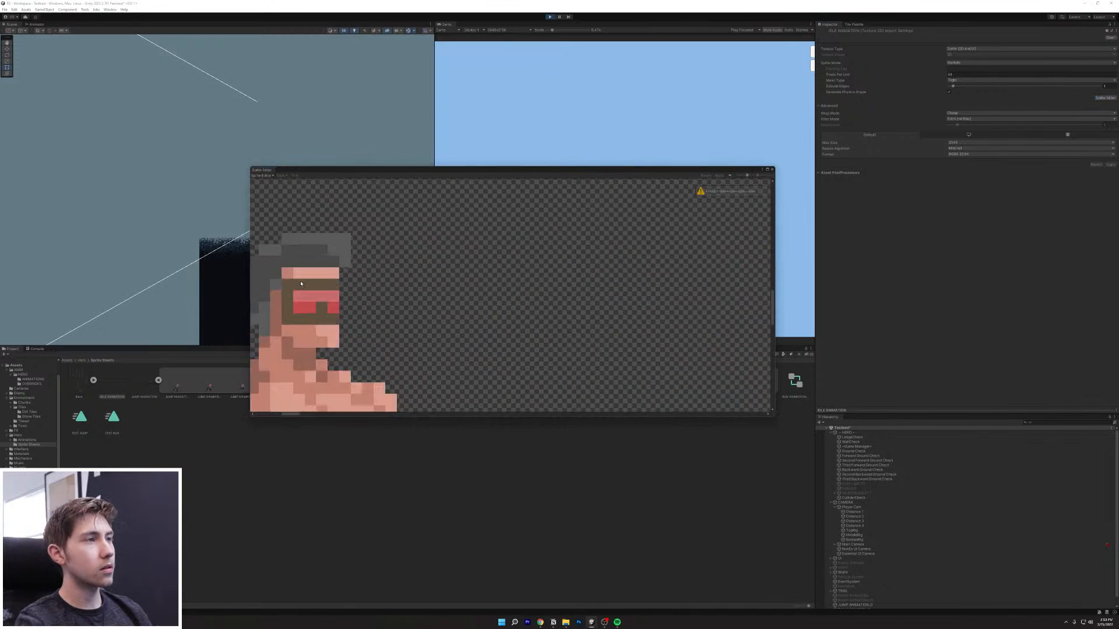
scroll(304, 286, "down", 5)
scroll(303, 286, "up", 4)
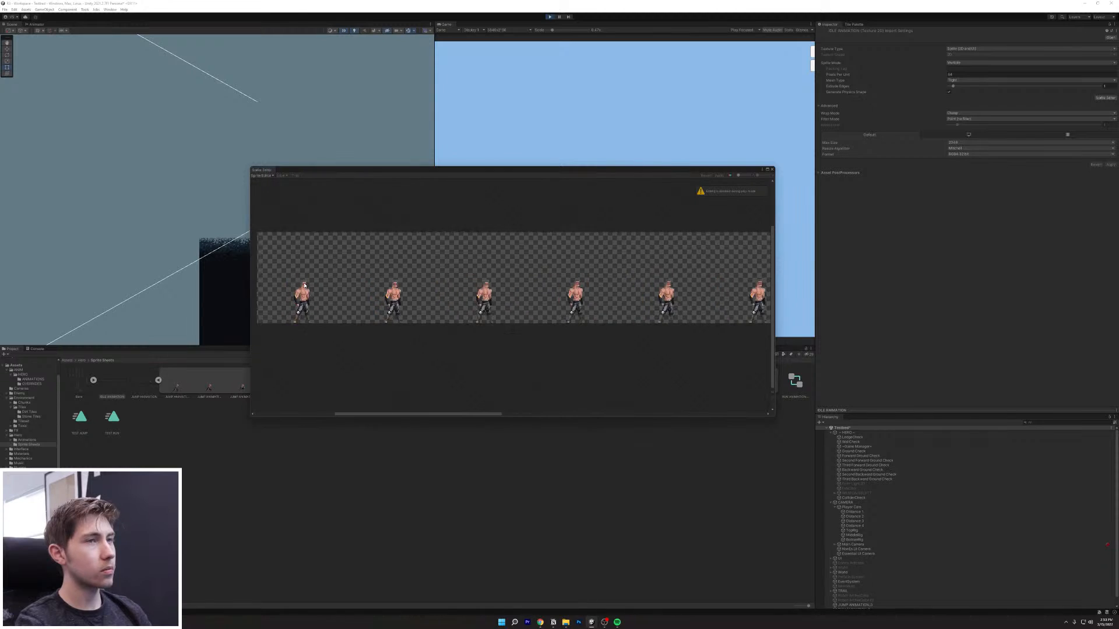
scroll(330, 278, "down", 4)
middle_click_drag(330, 281, 309, 311)
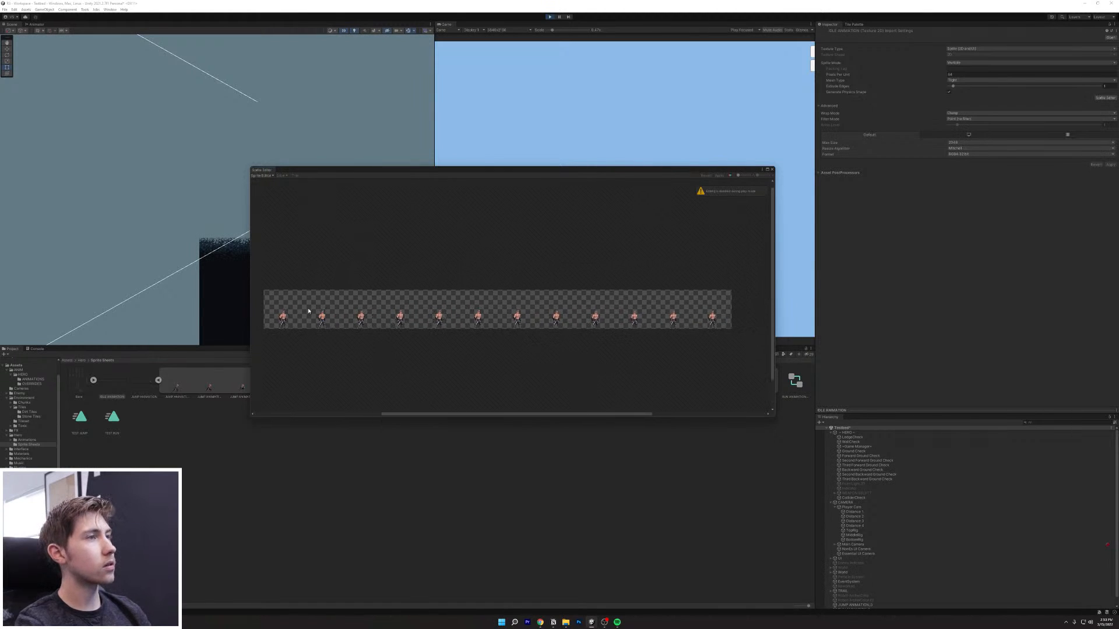
scroll(309, 311, "up", 2)
scroll(308, 311, "down", 1)
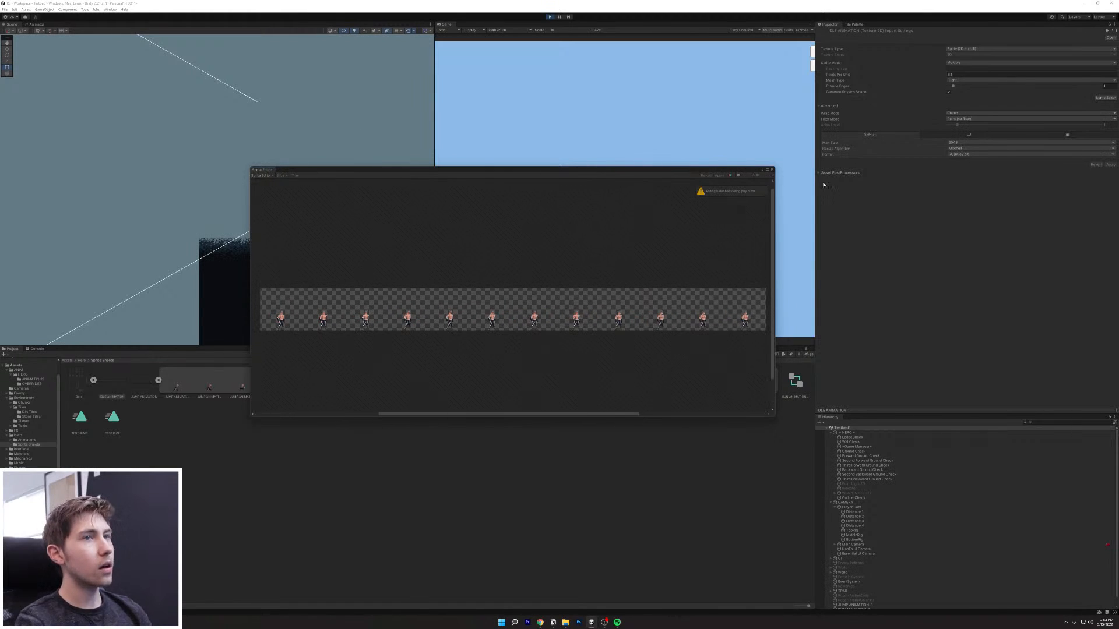
left_click(772, 169)
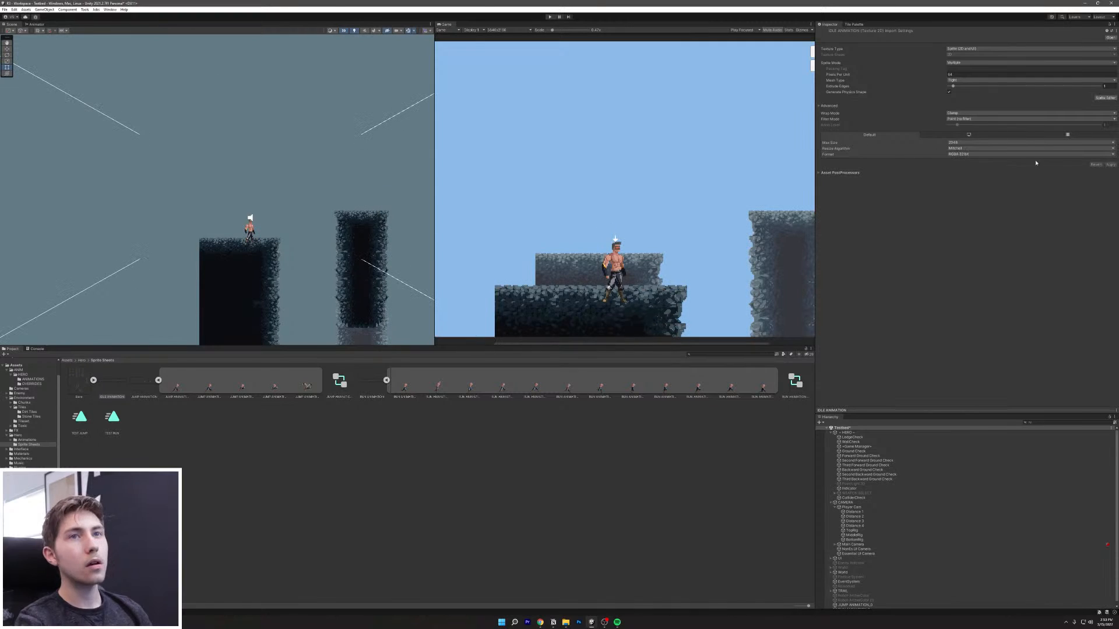
Step: Slice the sheet Grid By Cell Size with 128 and 12 entered, apply, and expand its frames
left_click(1105, 98)
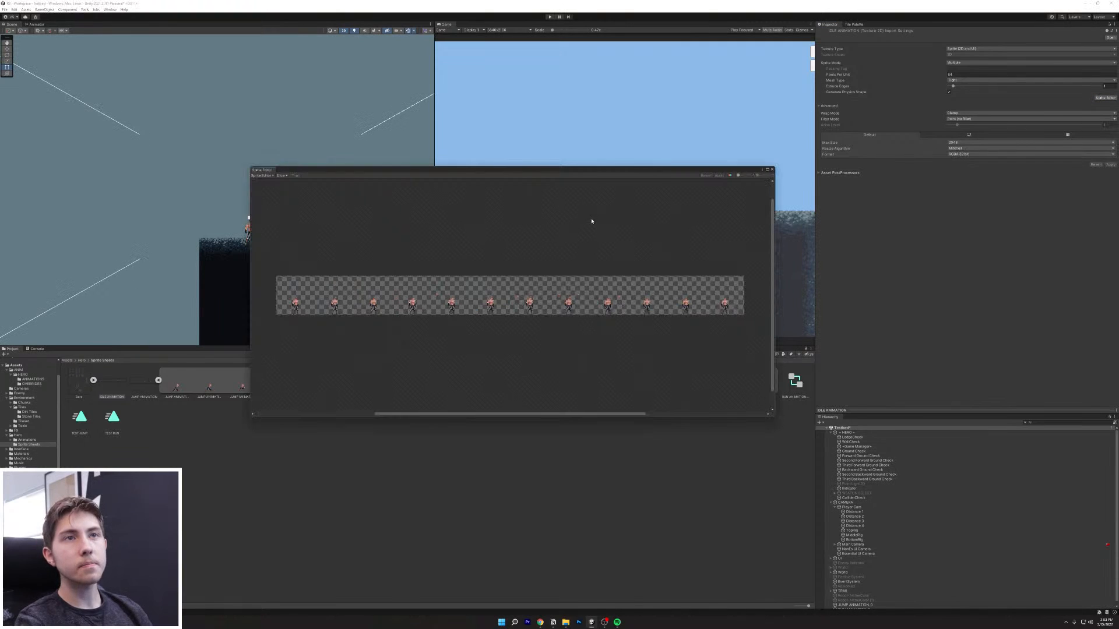
left_click(281, 175)
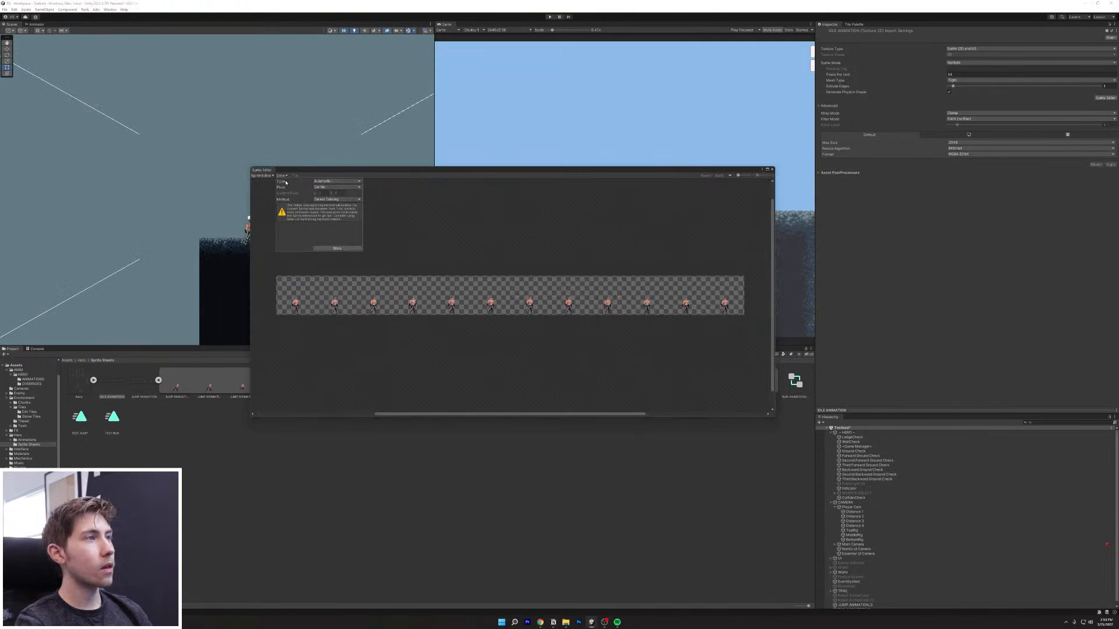
left_click(343, 181)
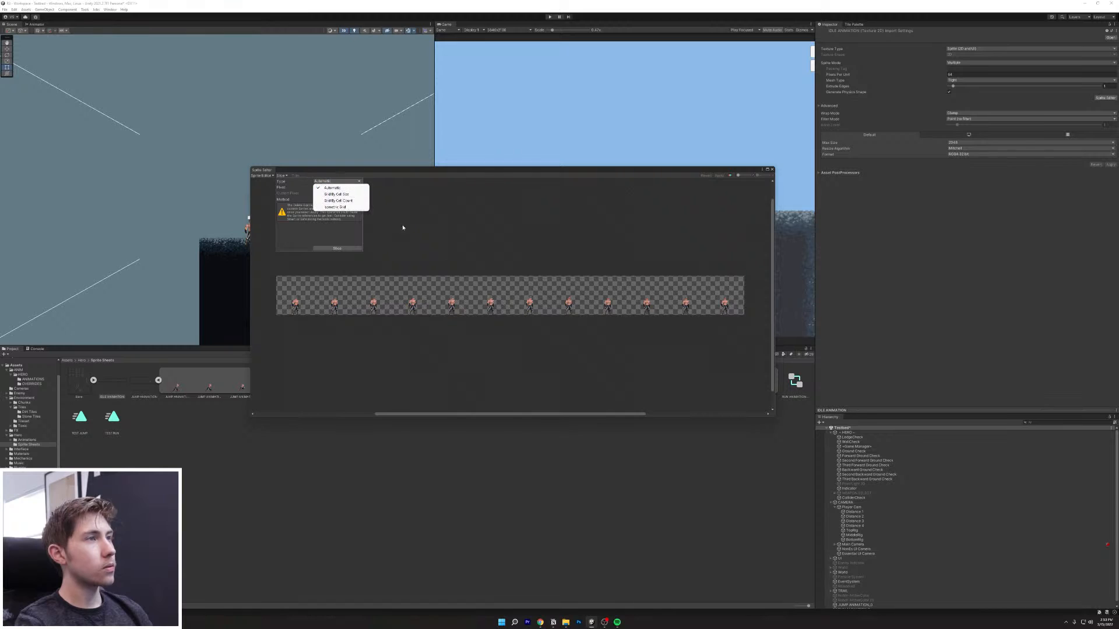
left_click(341, 194)
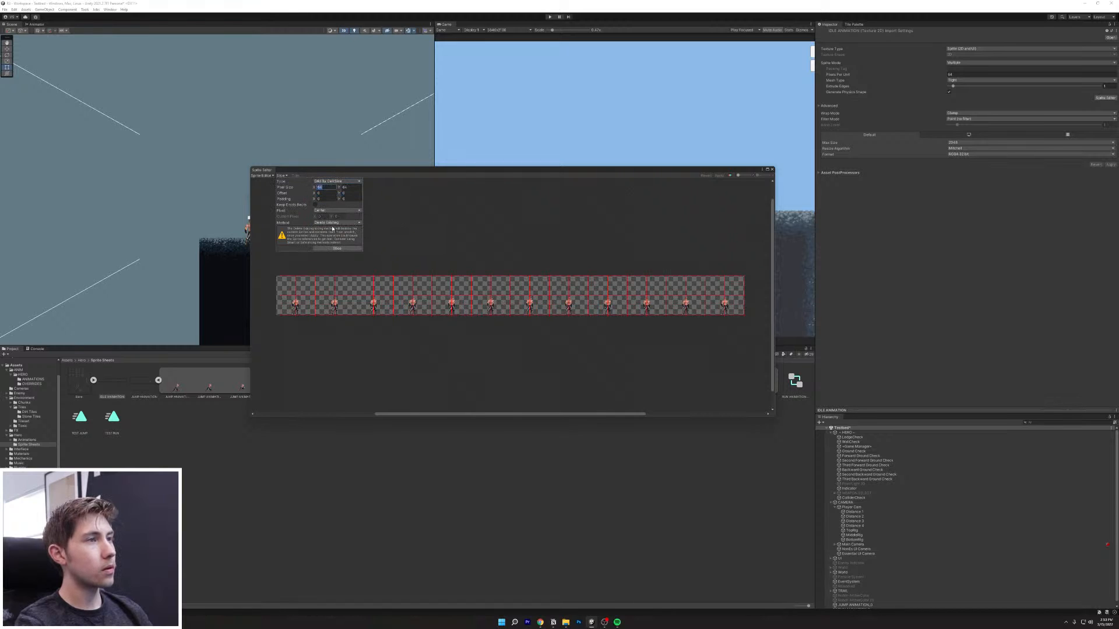
type("128")
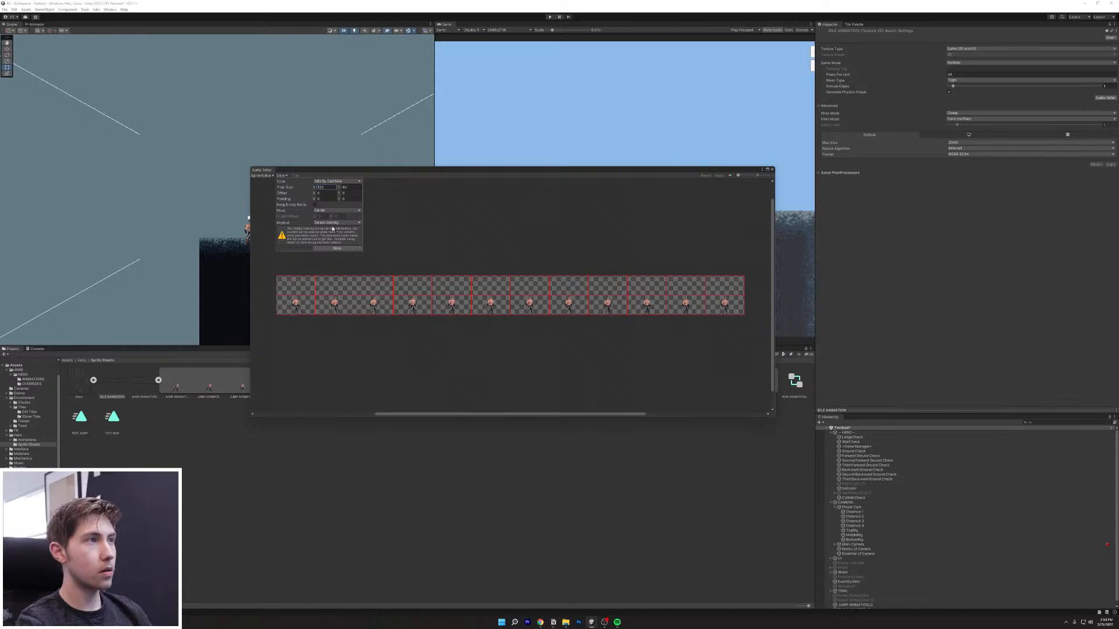
left_click(360, 183)
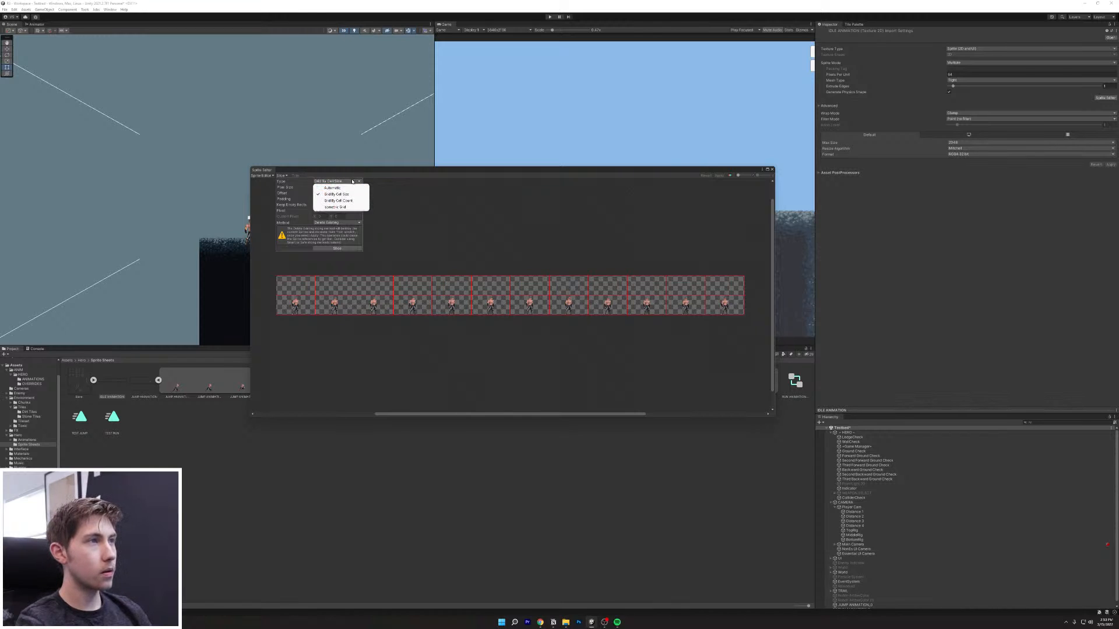
left_click(300, 195)
left_click_drag(350, 187, 336, 187)
type("128")
left_click(323, 248)
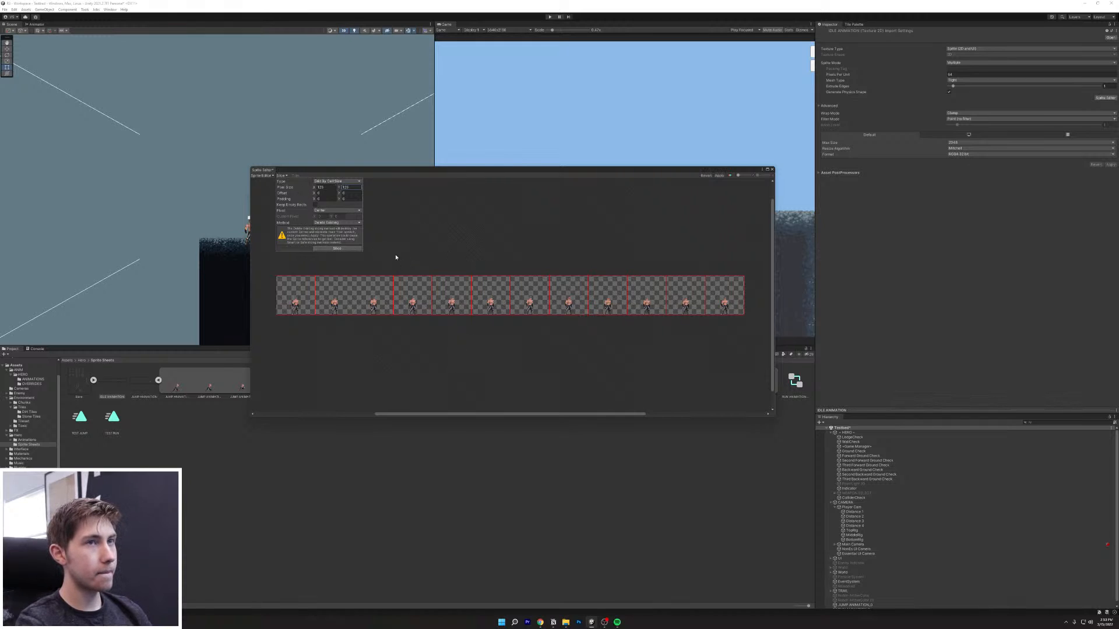
left_click(457, 255)
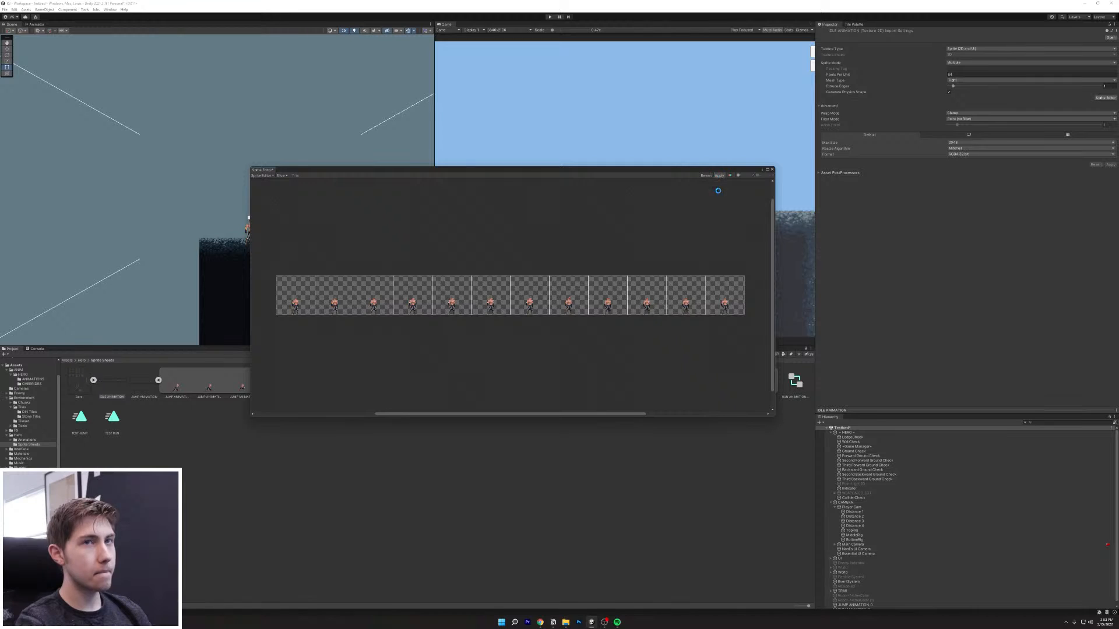
left_click(771, 169)
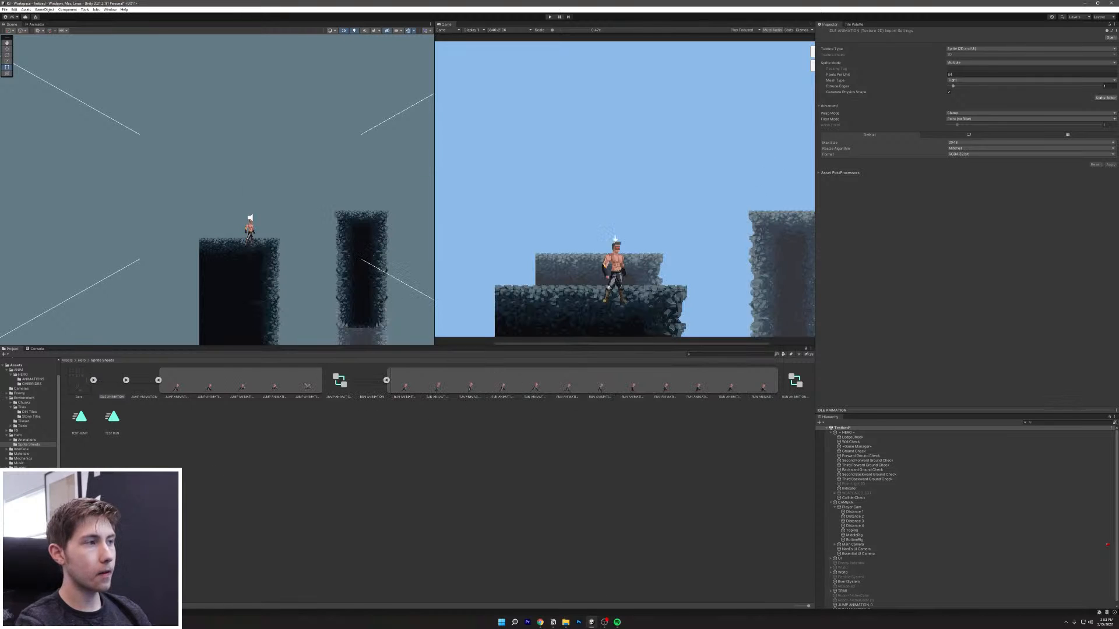
left_click(126, 380)
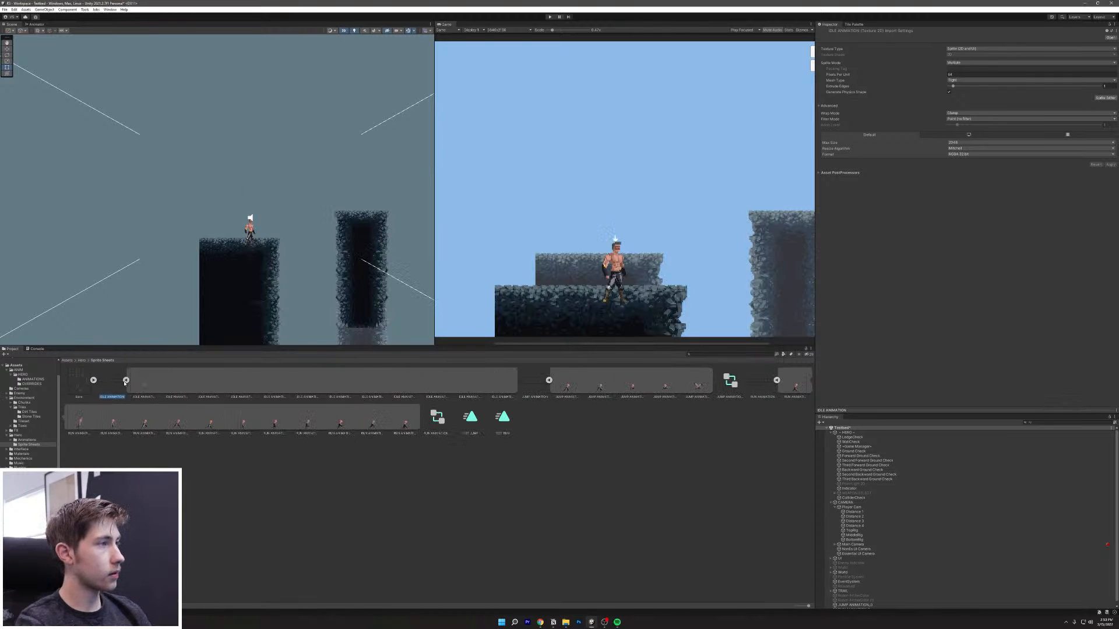
Step: Drag all twelve idle frames into the level and save the new animation as TEST IDLE
left_click(158, 388)
left_click(514, 383, "shift")
left_click_drag(146, 388, 274, 214)
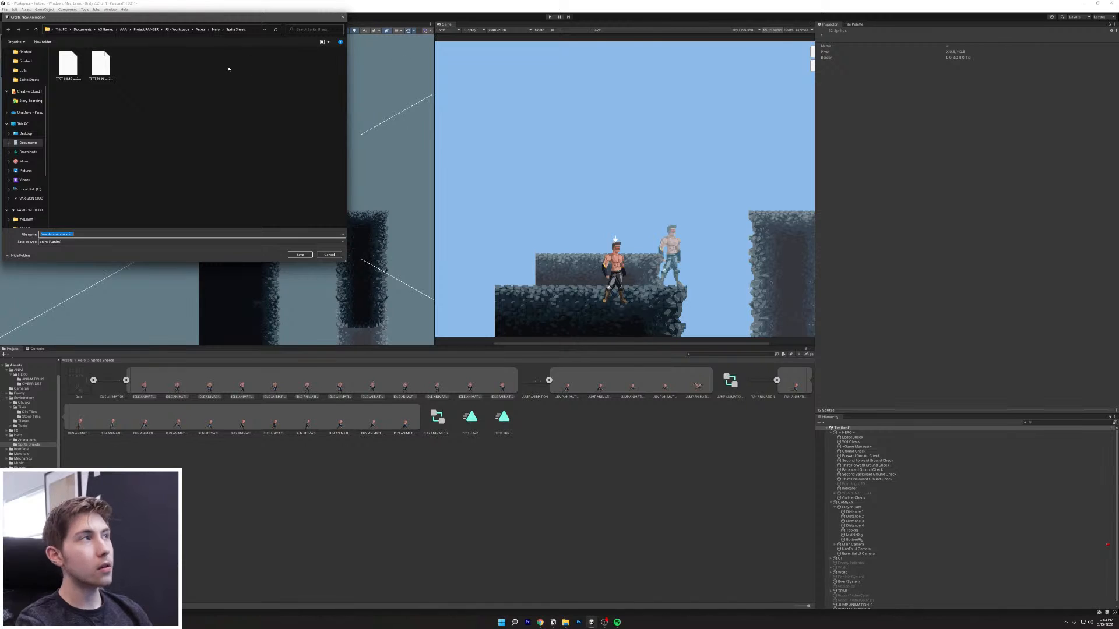
type("TEST IDLE")
key("Return")
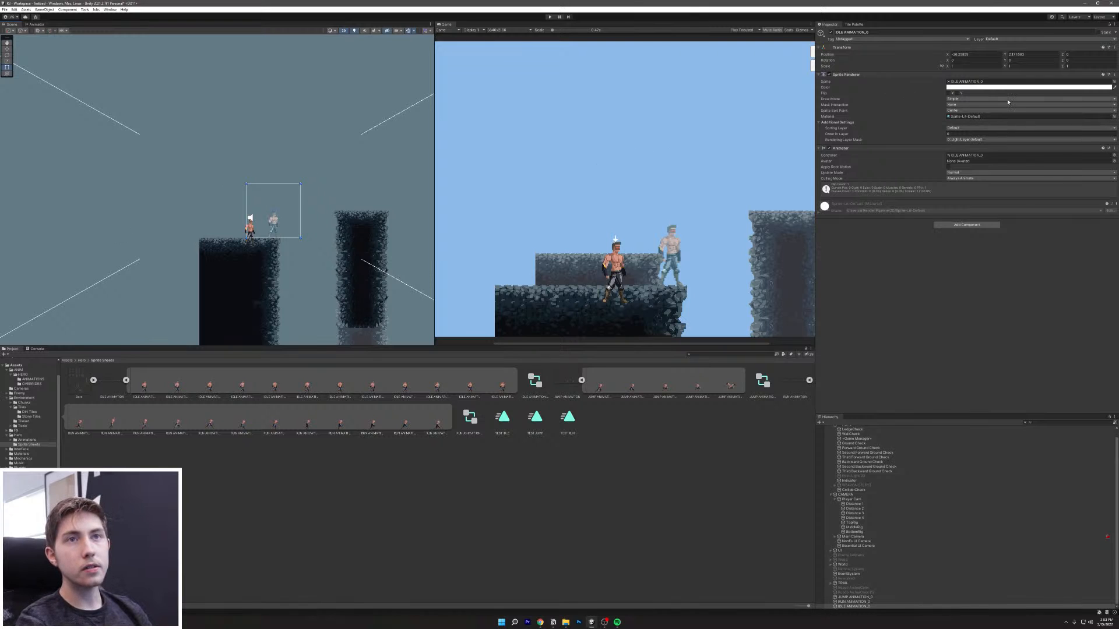
Step: Put the new idle sprite on the Level 0 sorting layer and start the game
left_click(972, 140)
left_click(974, 128)
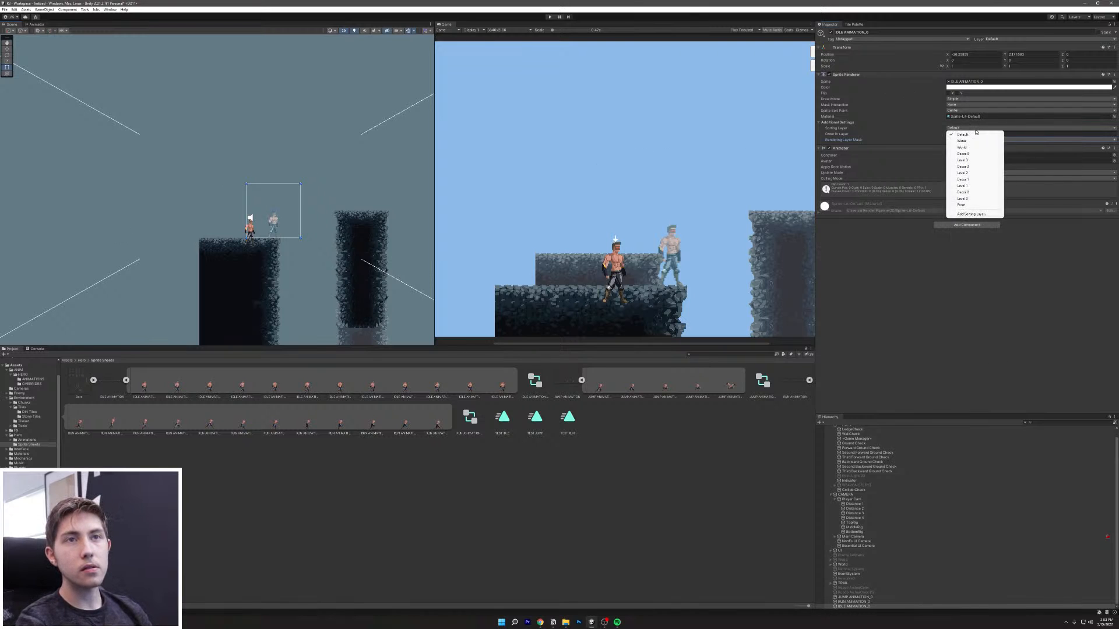
left_click(973, 199)
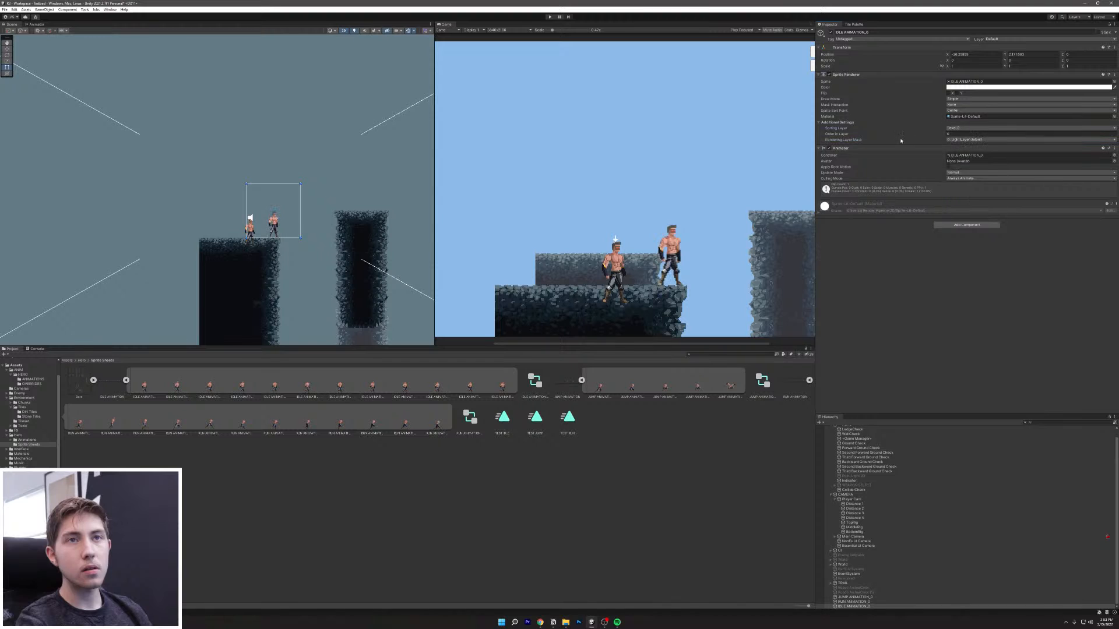
left_click(550, 17)
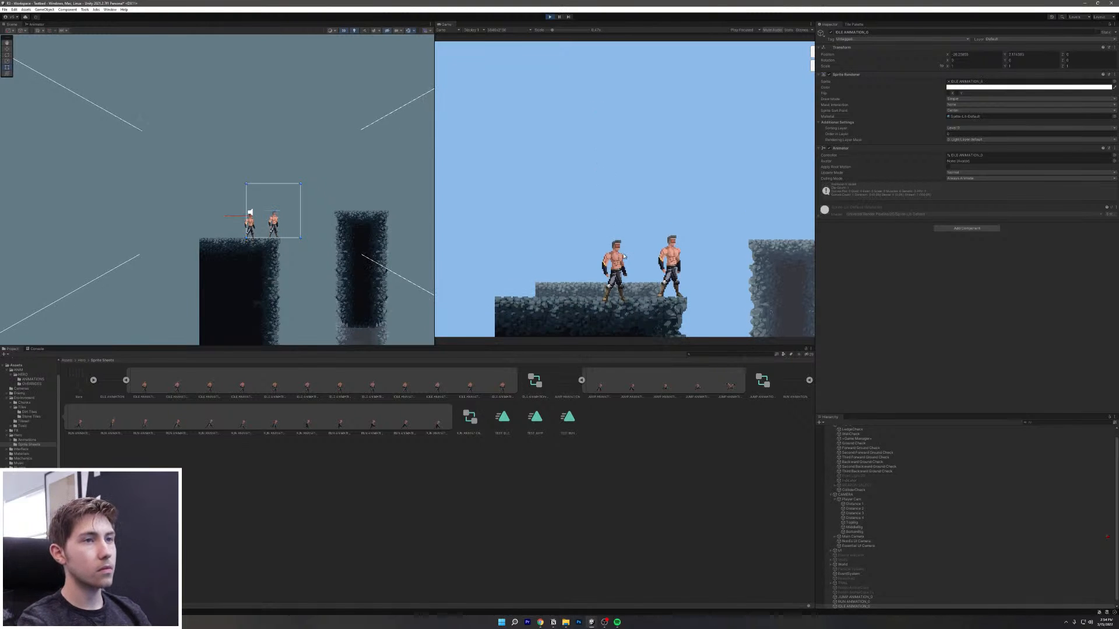
Step: Walk the player left and right beside the looping idle sprite with A and D, then stop playing
key("d")
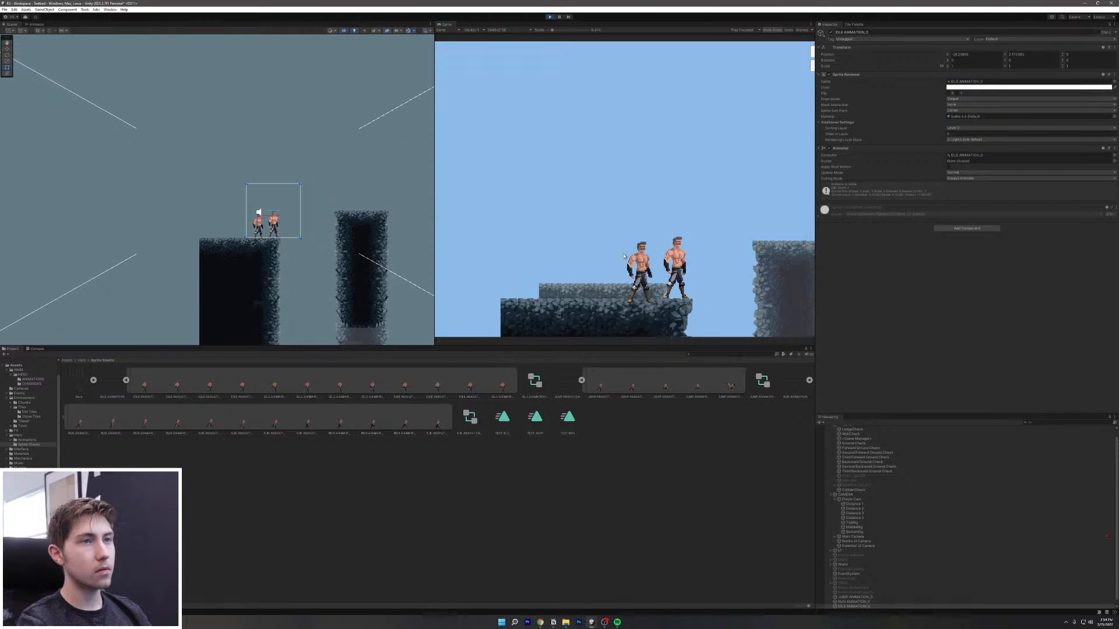
key("d")
key("a")
key("d")
key("d")
key("a")
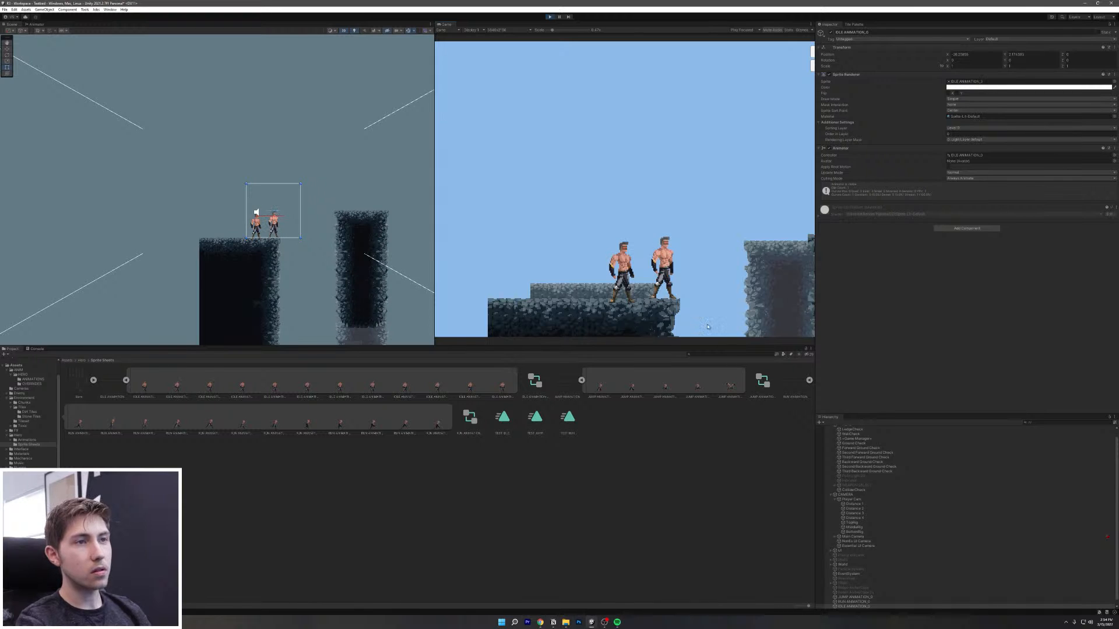
key("a")
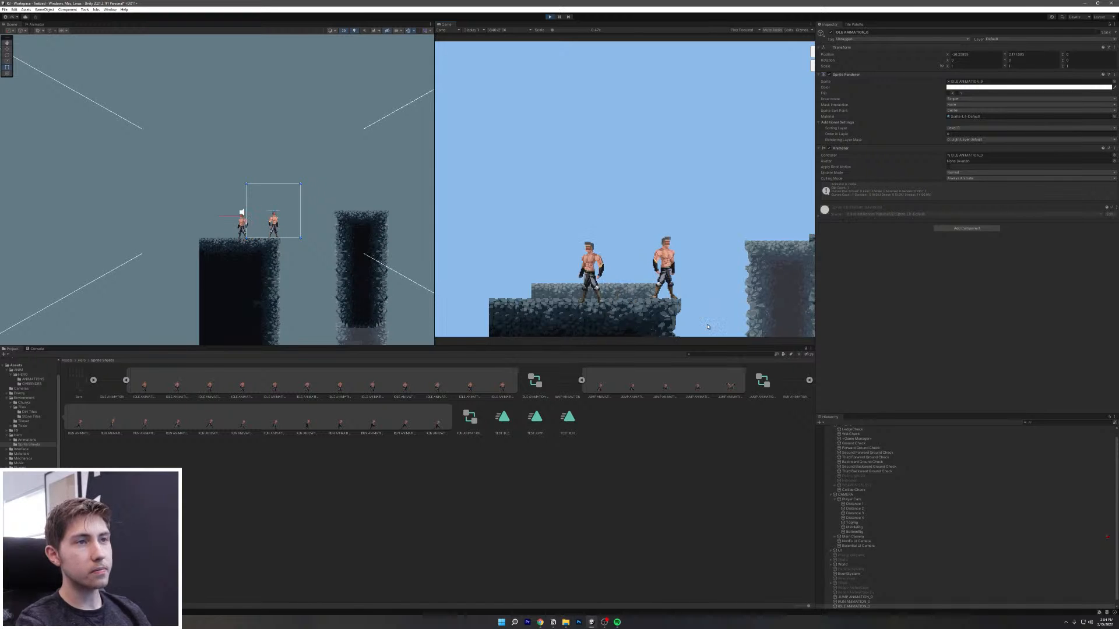
key("d")
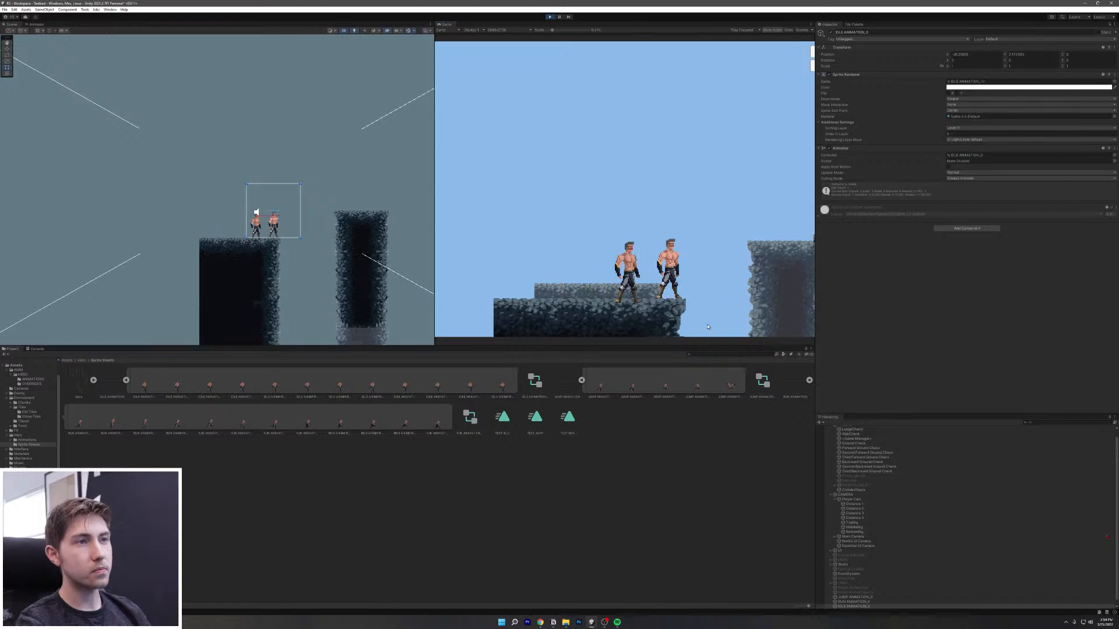
left_click(549, 17)
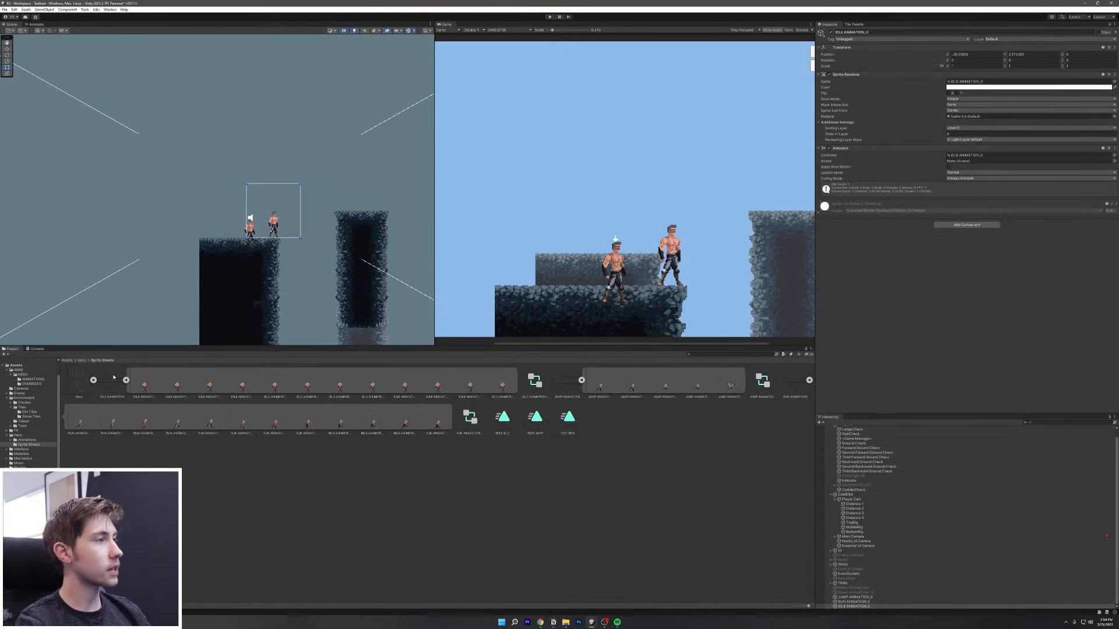
Step: In the Animator, open HERO's IDLE state machine and select the IDLE ONE state
left_click(38, 24)
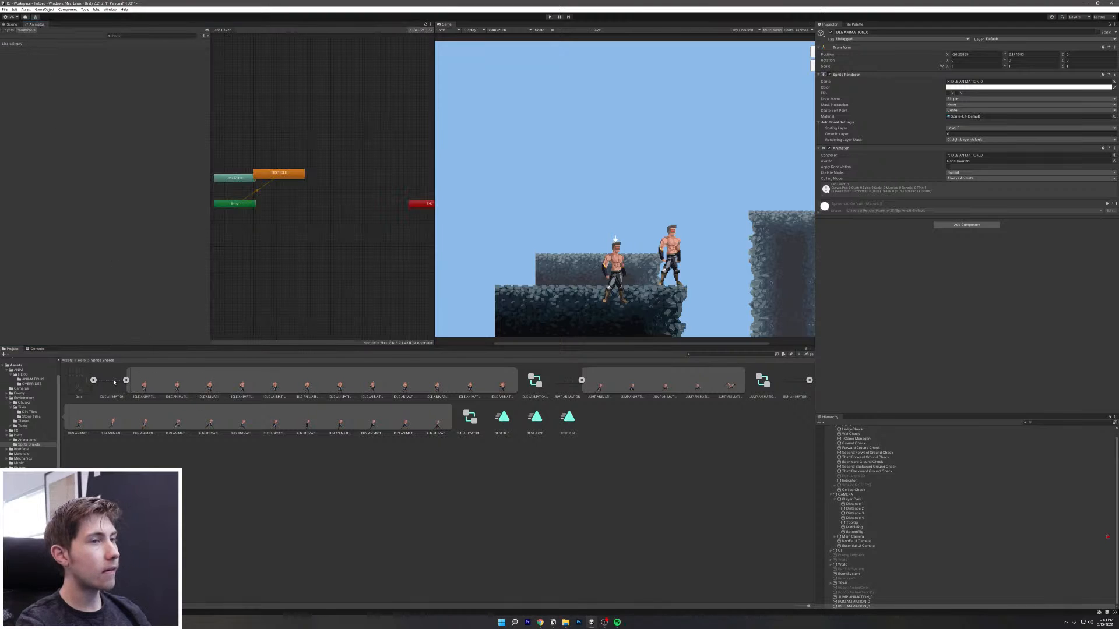
scroll(851, 443, "up", 2)
left_click(846, 433)
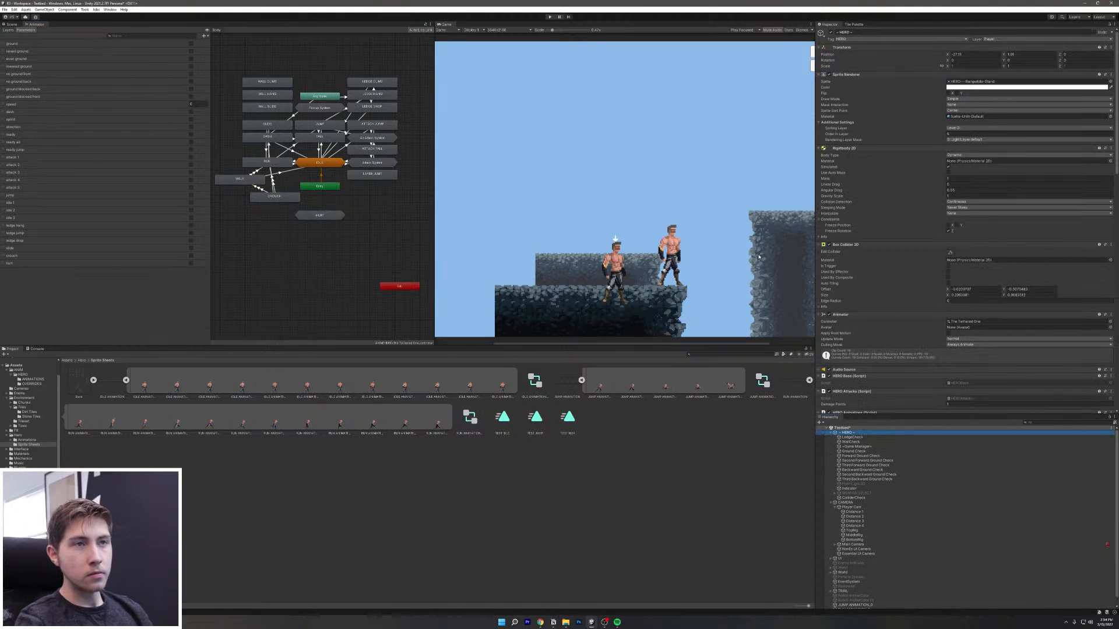
double_click(315, 164)
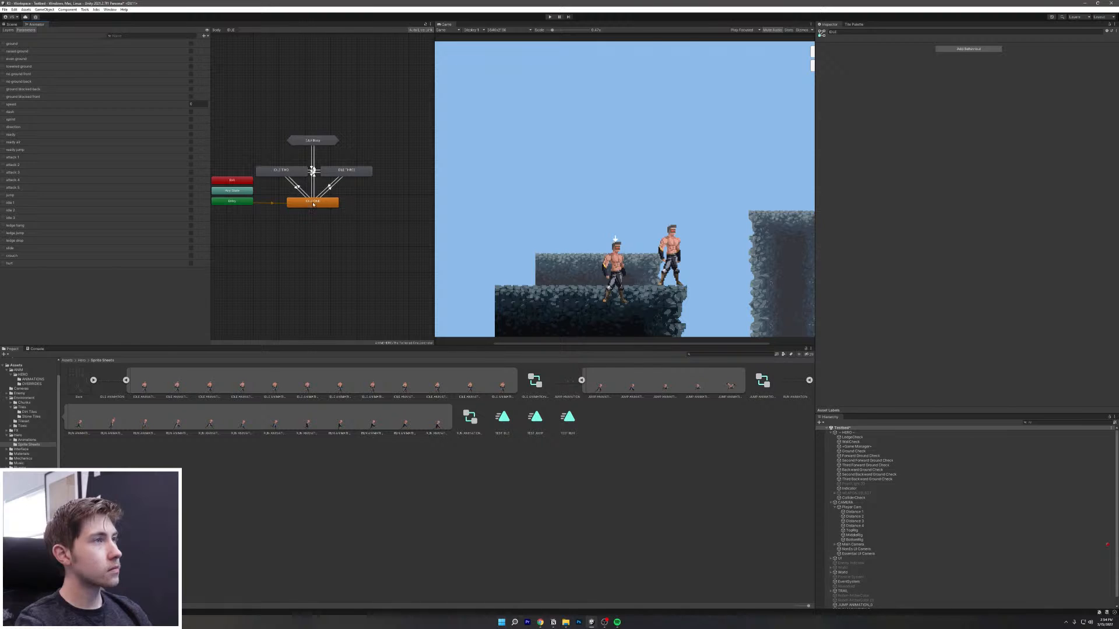
left_click(314, 204)
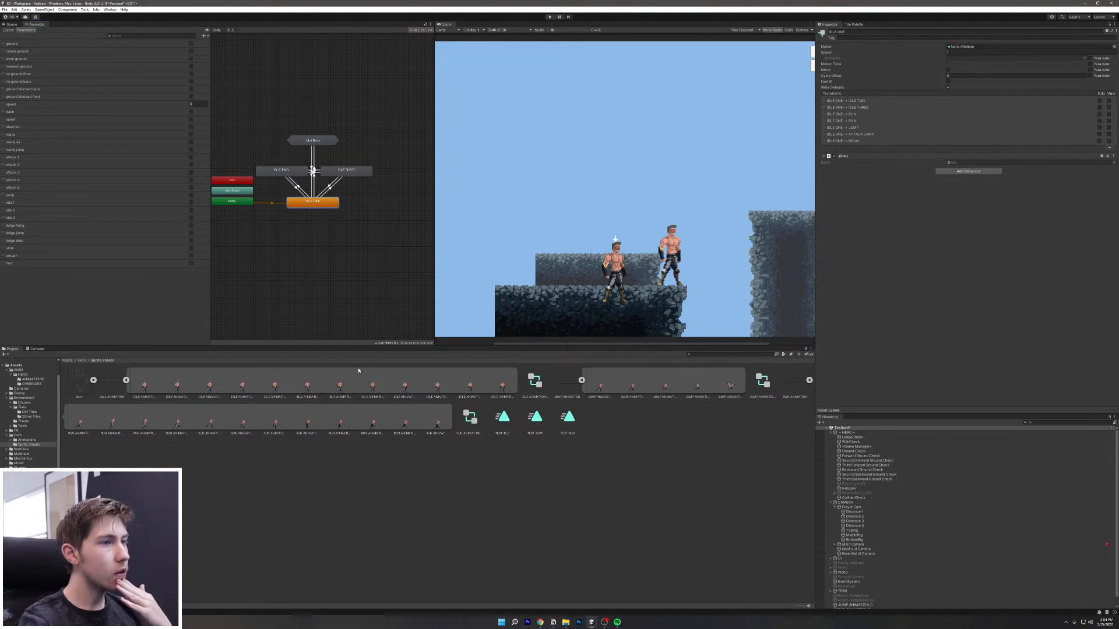
Step: Set IDLE ONE's Motion to the TEST IDLE clip and start a new playtest
left_click(142, 385)
left_click(503, 388, "shift")
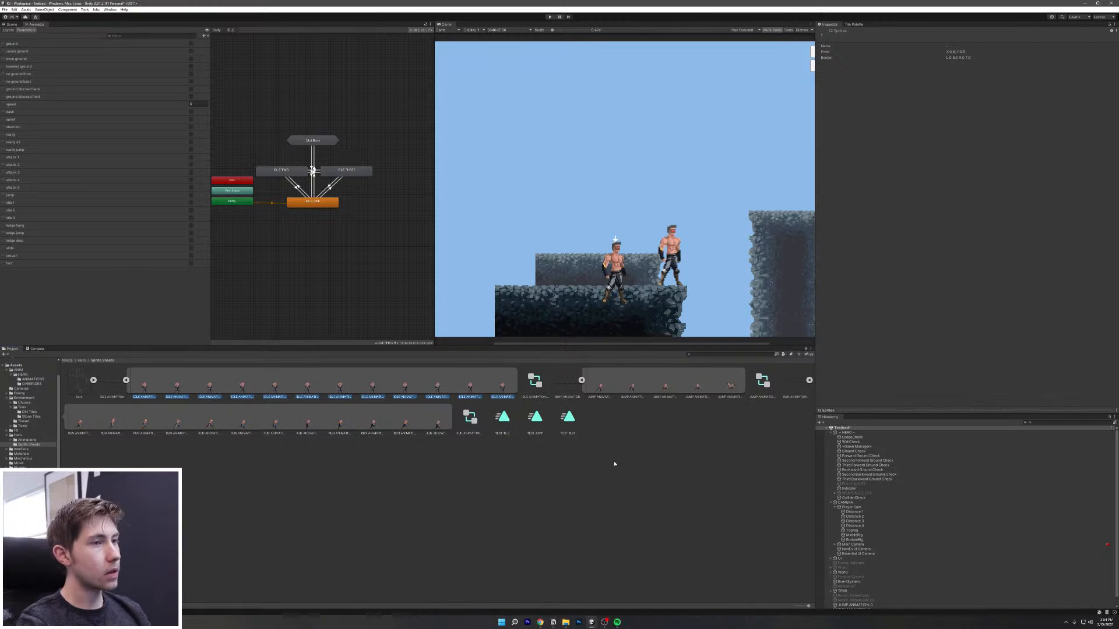
left_click_drag(505, 421, 985, 46)
left_click(332, 206)
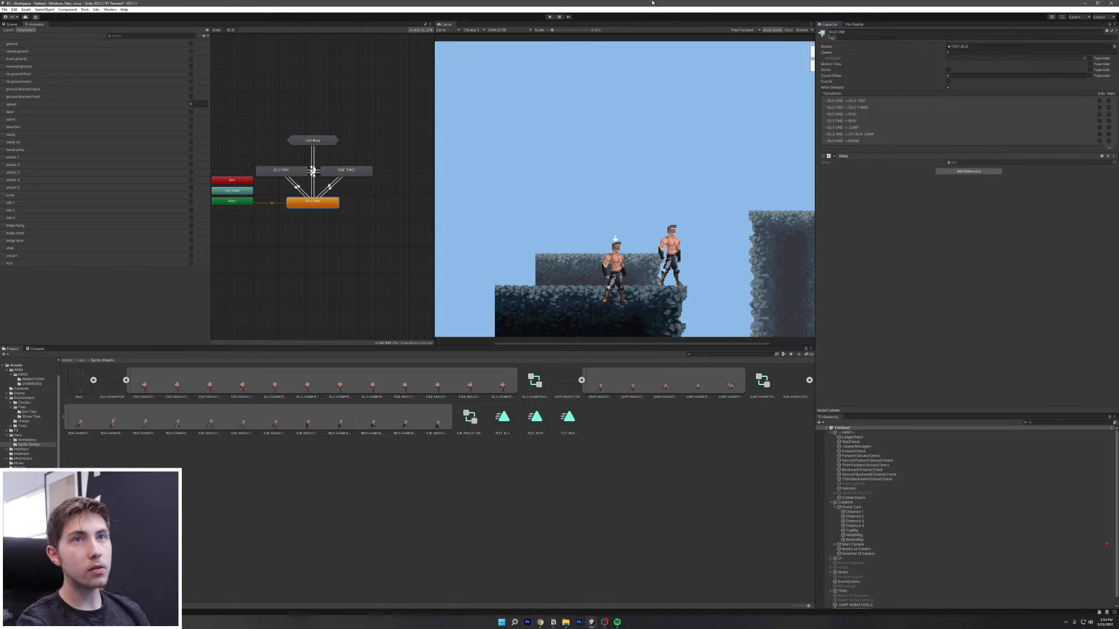
left_click(557, 17)
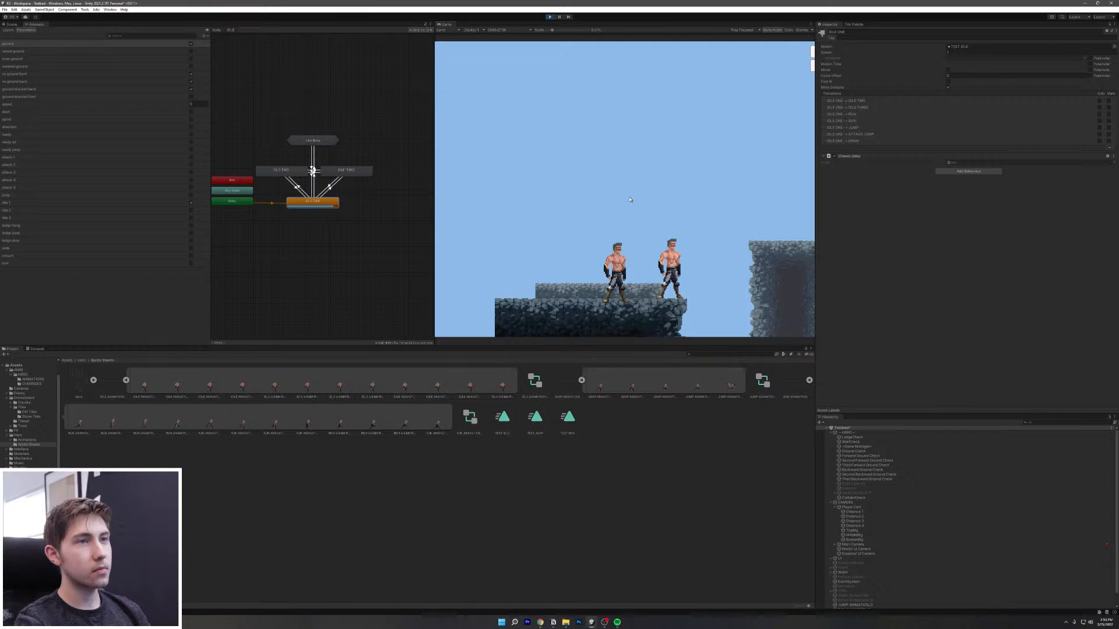
key("d")
key("space")
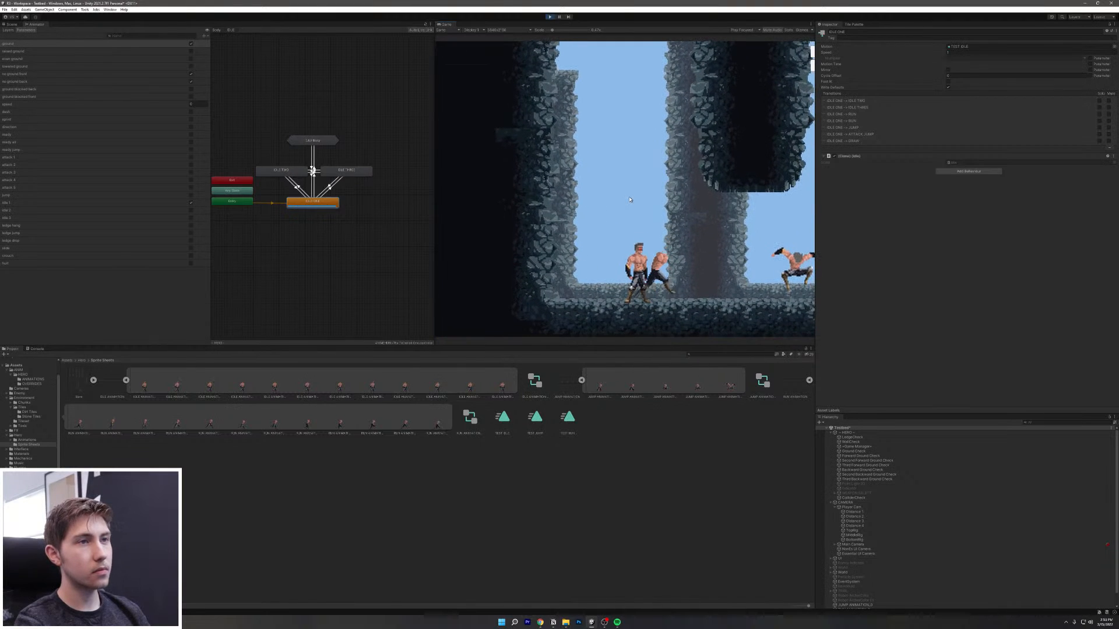
key("d")
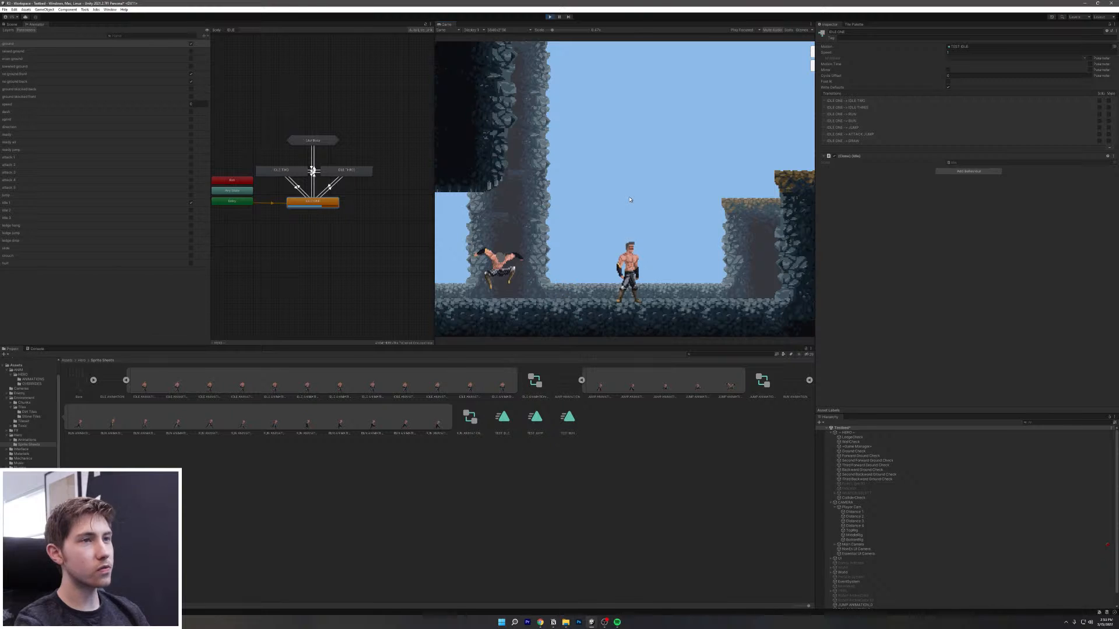
key("d")
key("a")
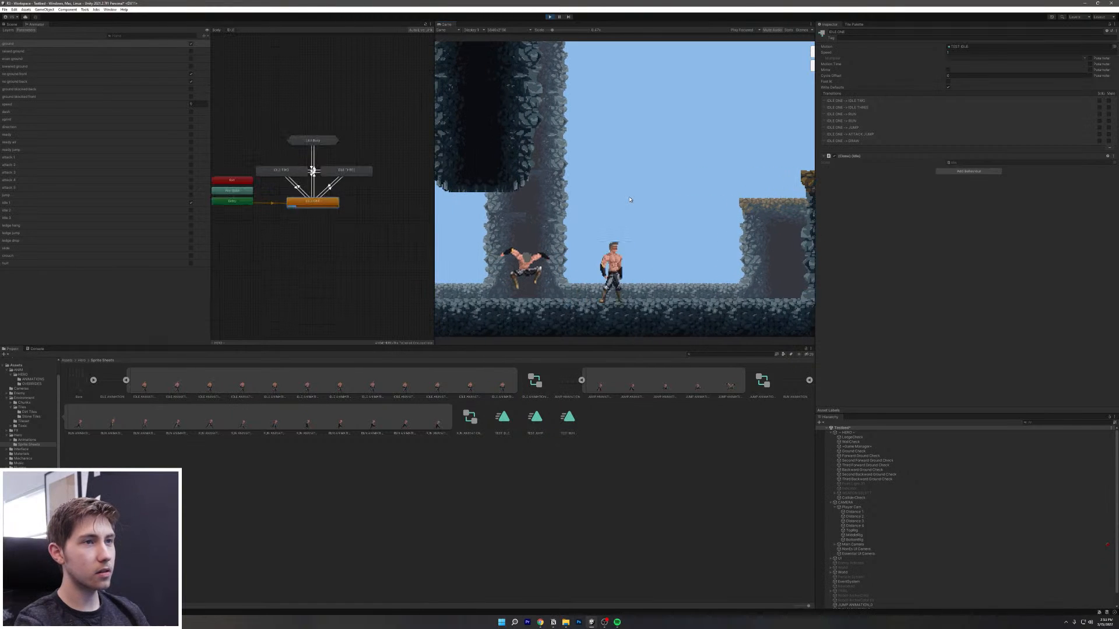
key("space")
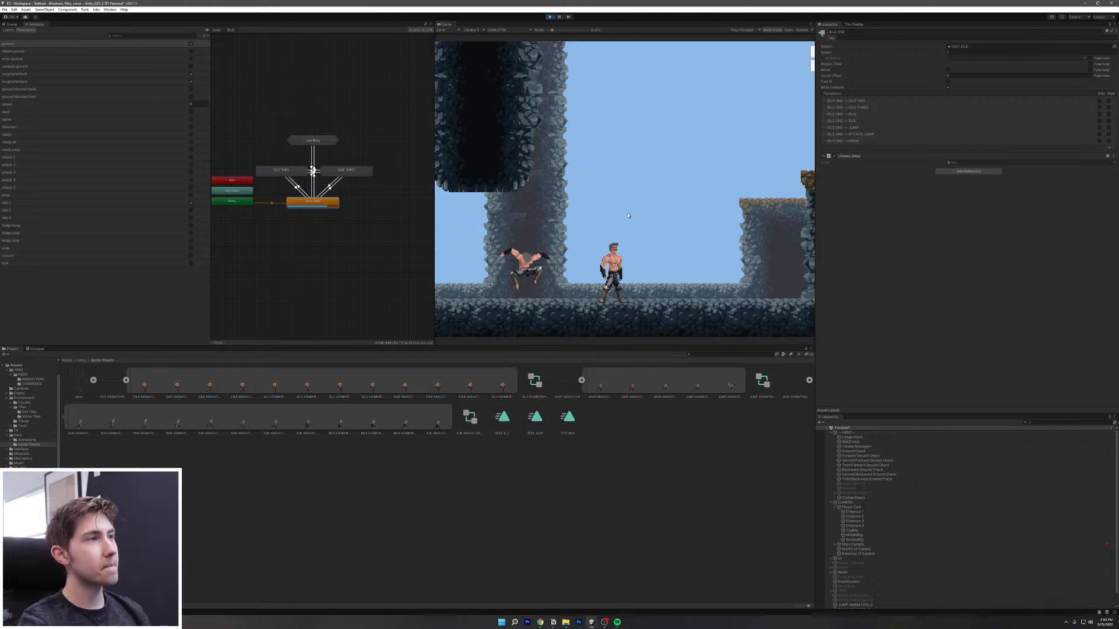
key("d")
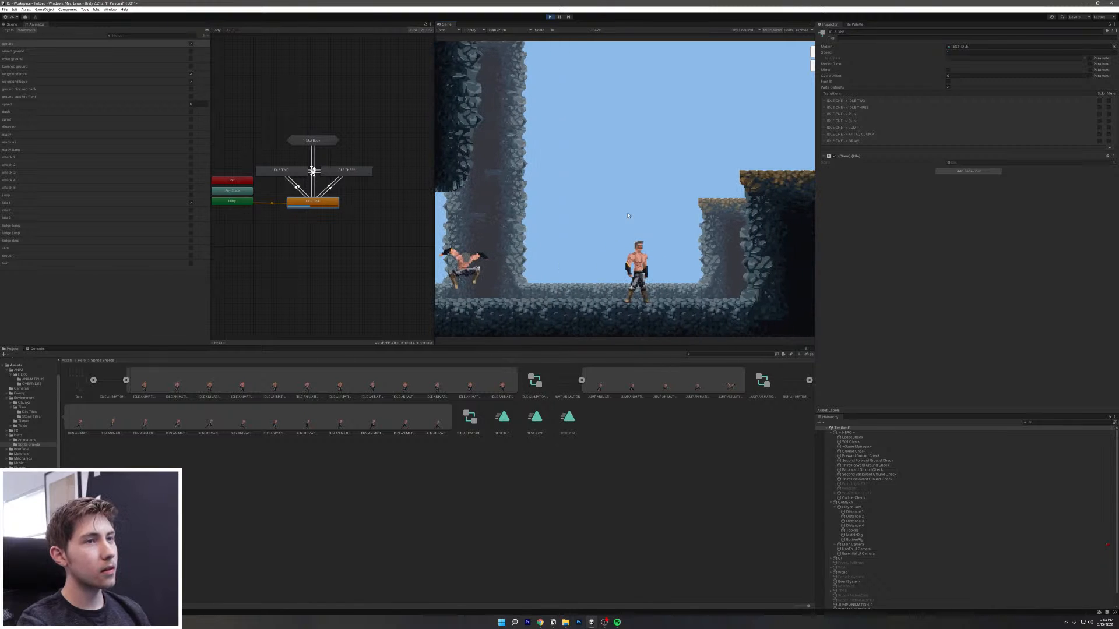
key("d")
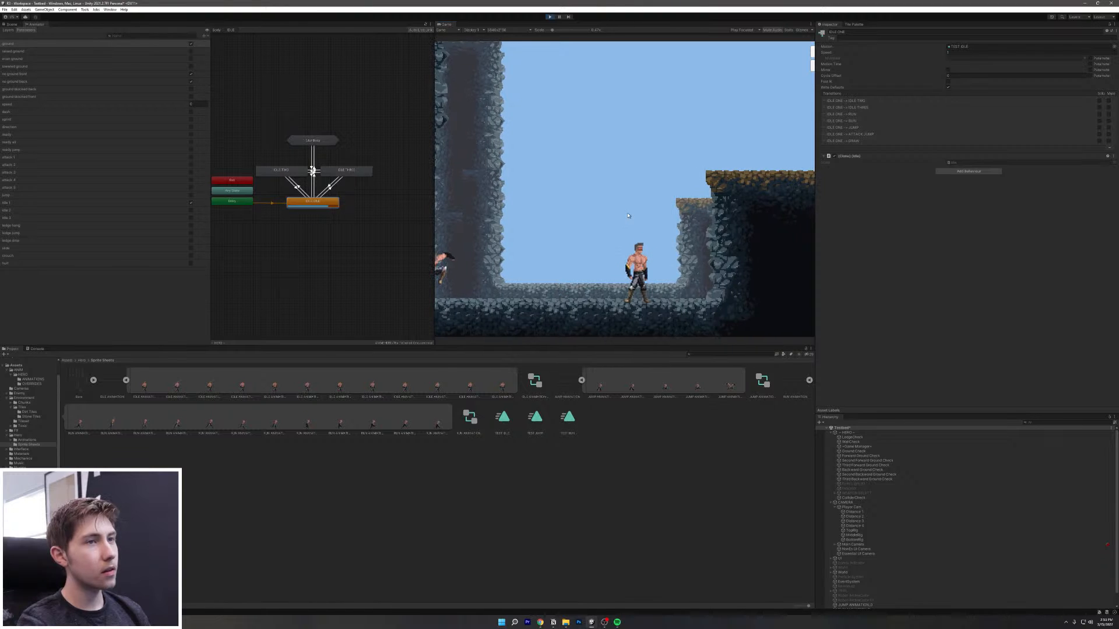
key("d")
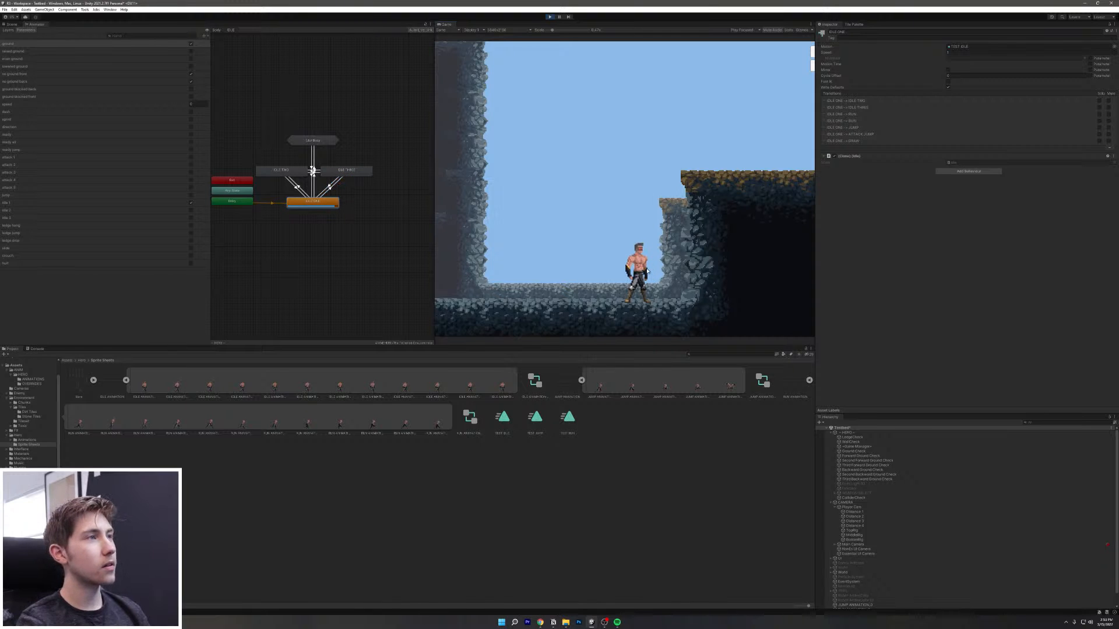
key("a")
key("d")
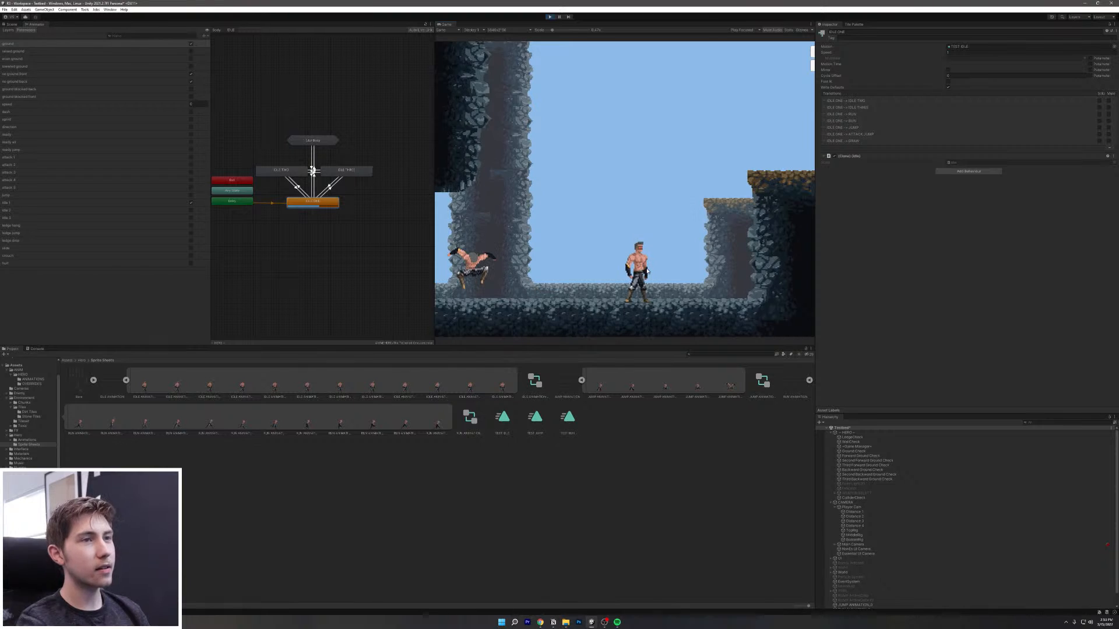
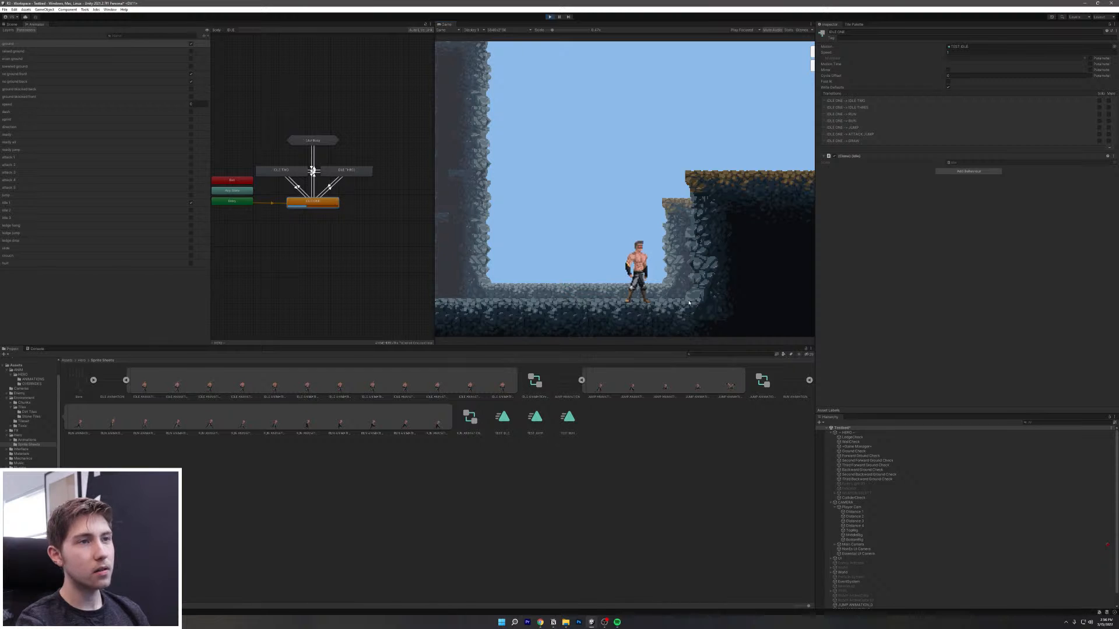
Step: Run the hero left and right with A and D, jumping onto the ledge once
key("a")
key("d")
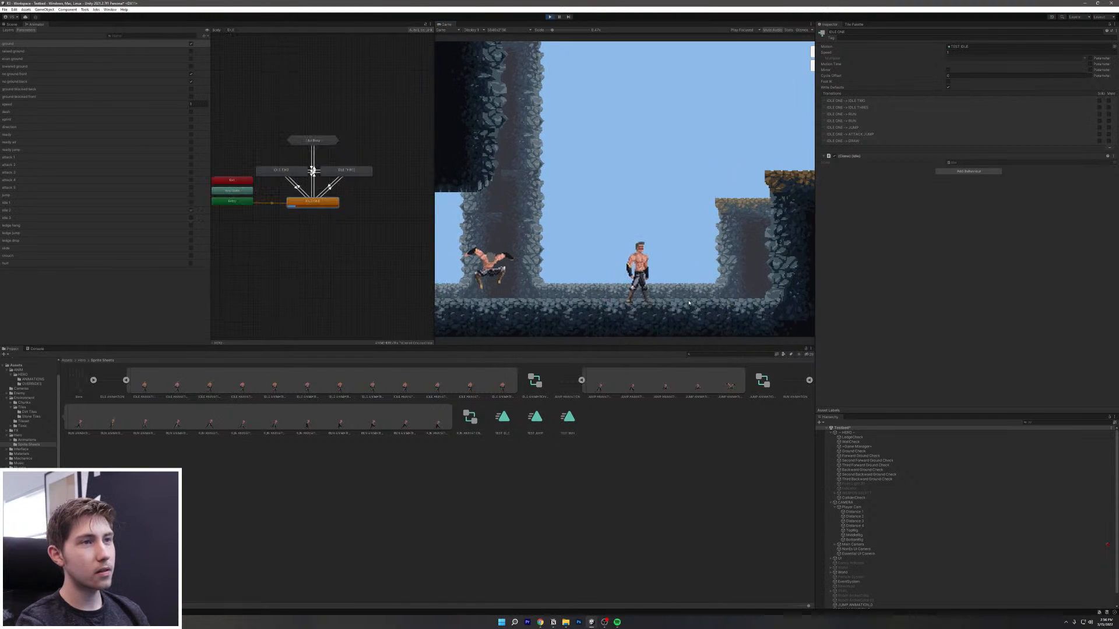
key("d")
key("space")
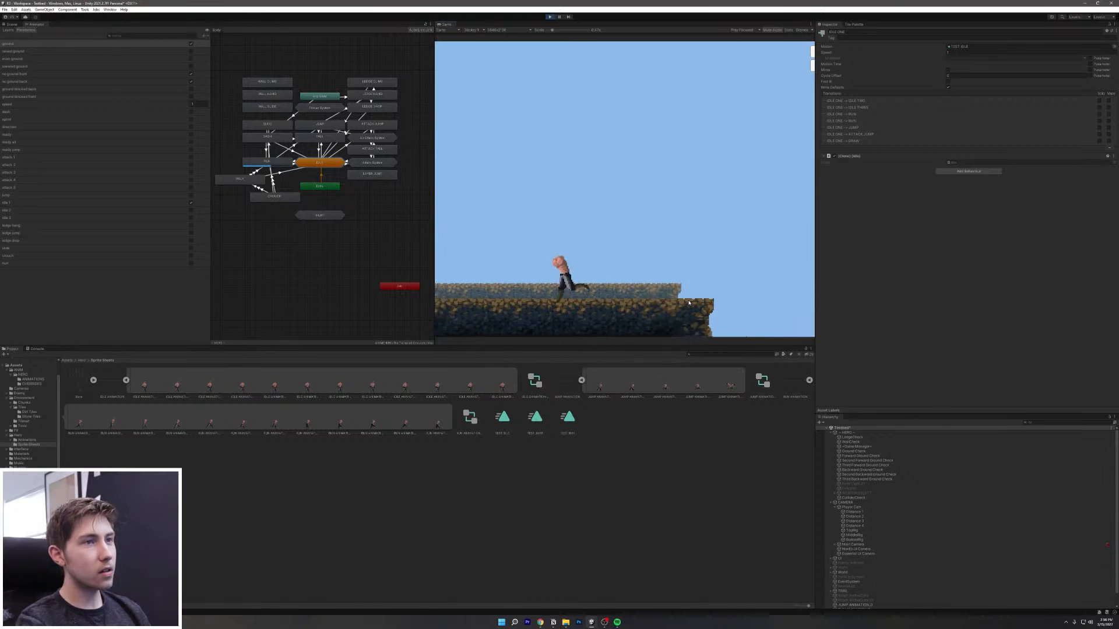
key("a")
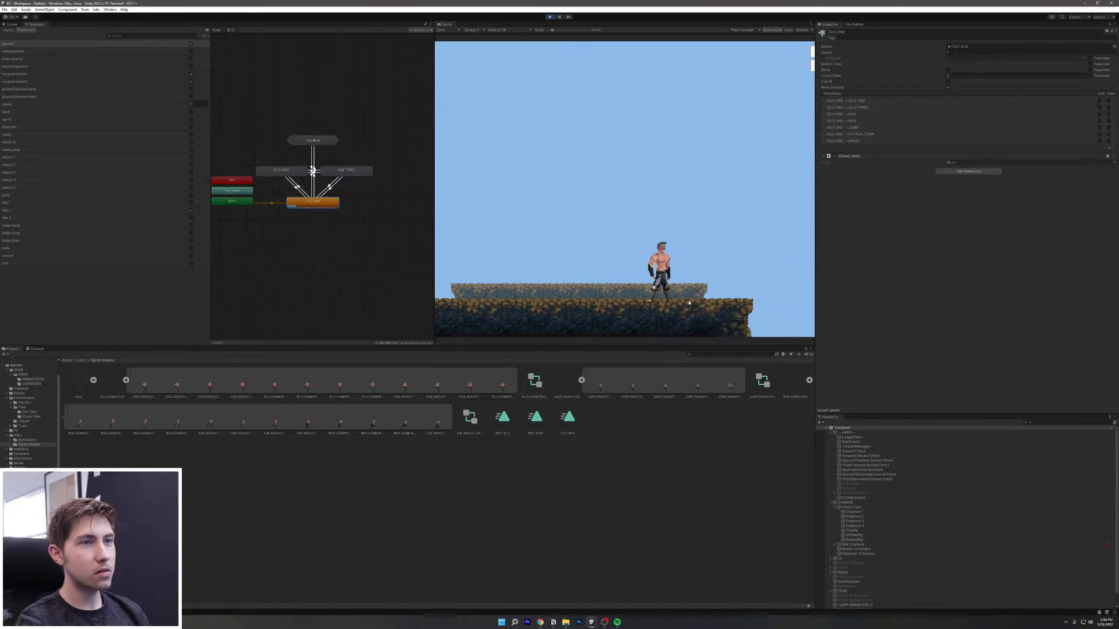
key("a")
key("d")
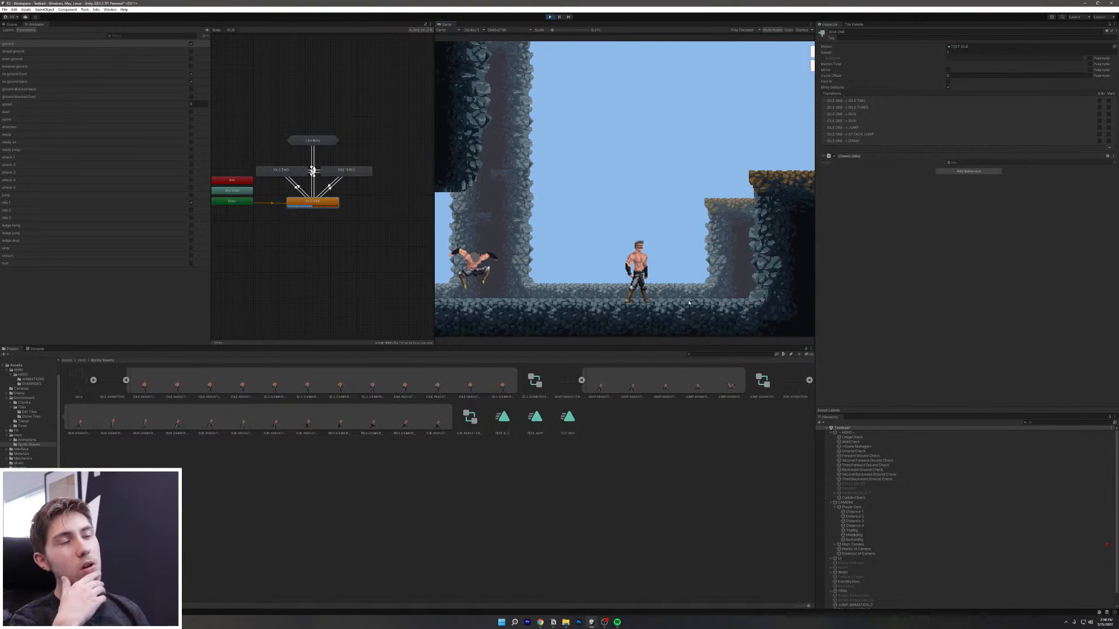
key("a")
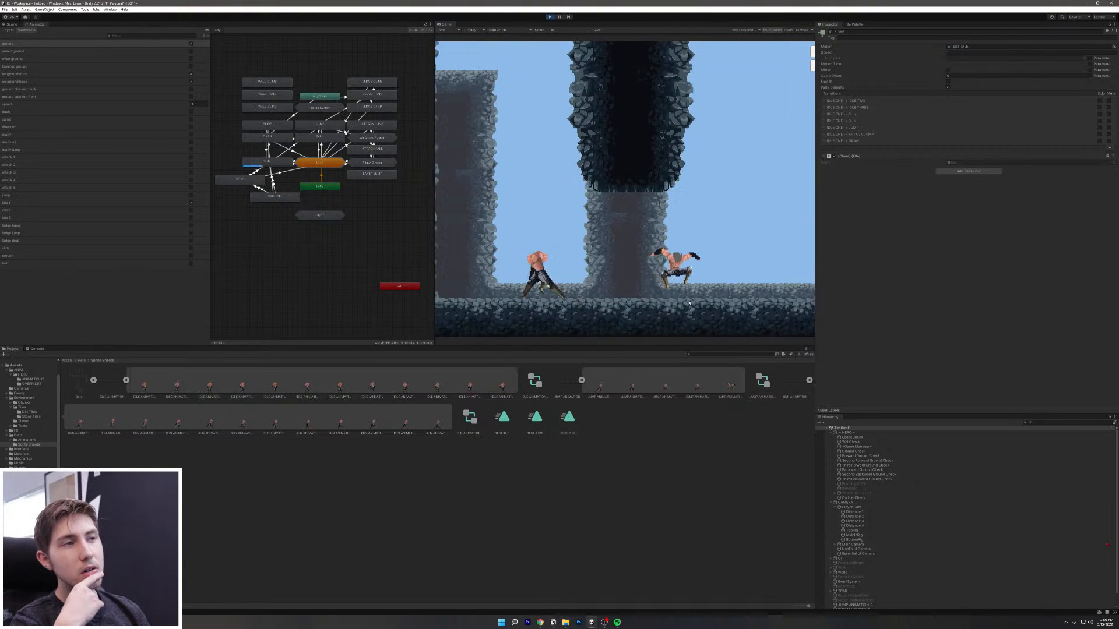
key("a")
key("d")
key("d")
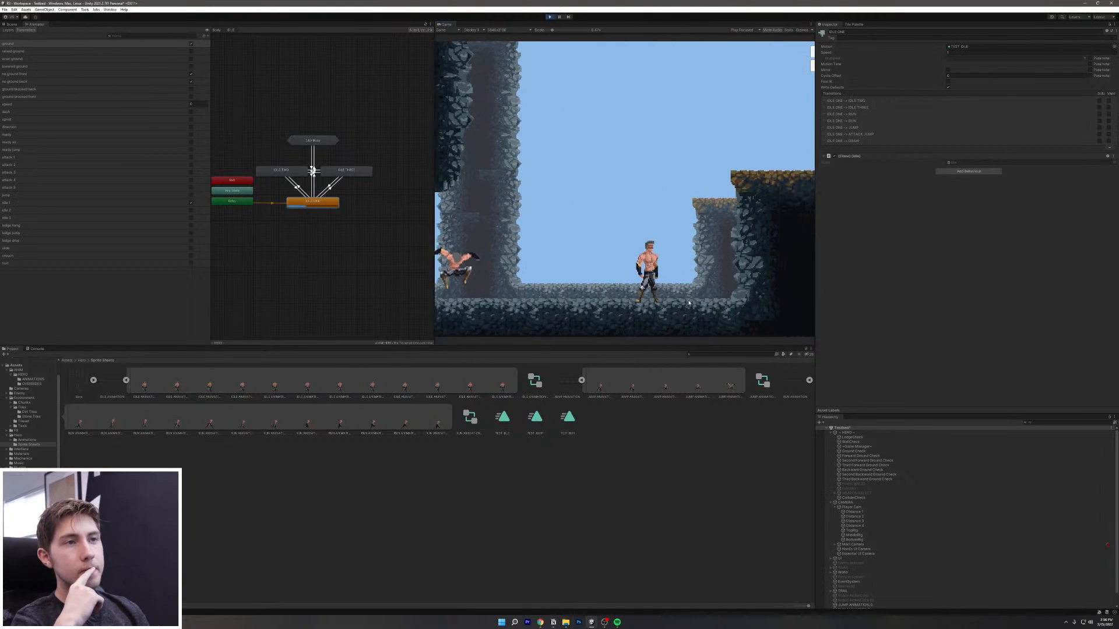
key("a")
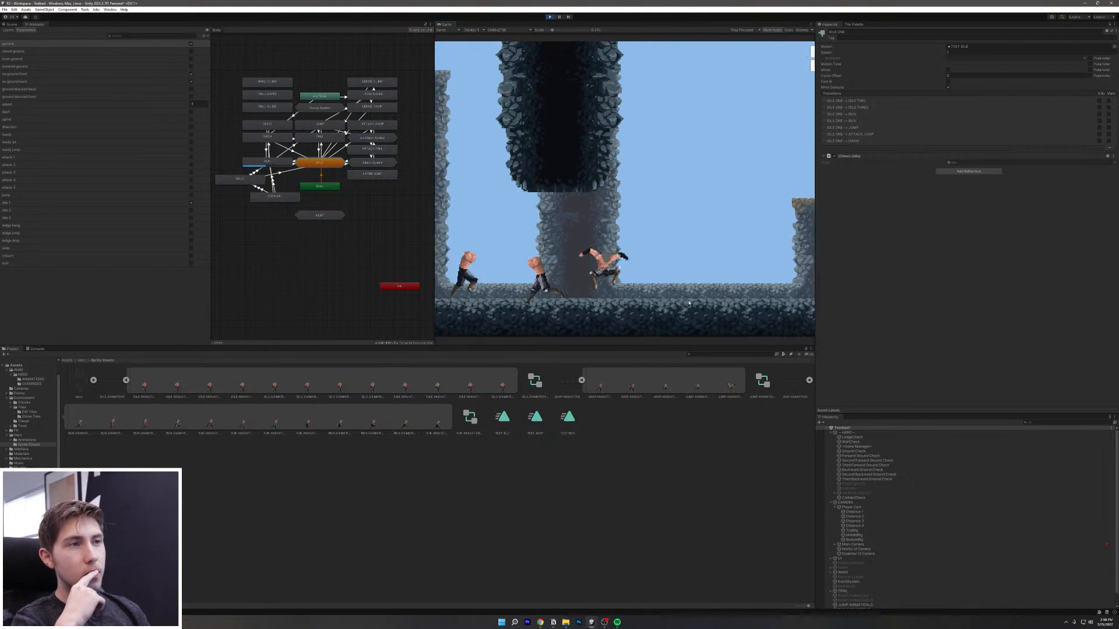
key("d")
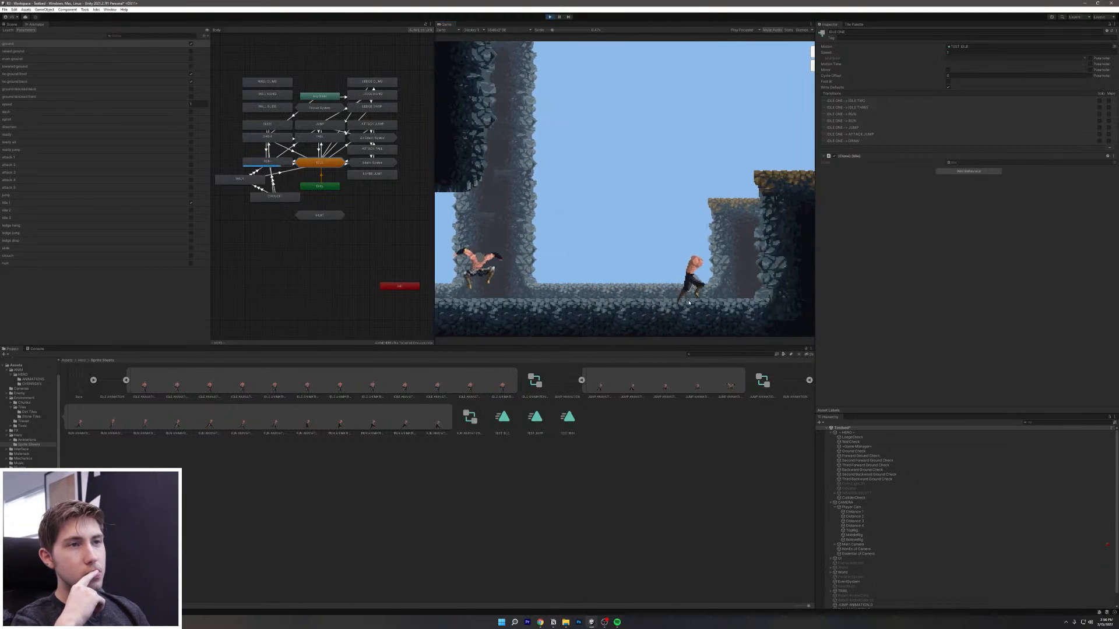
key("a")
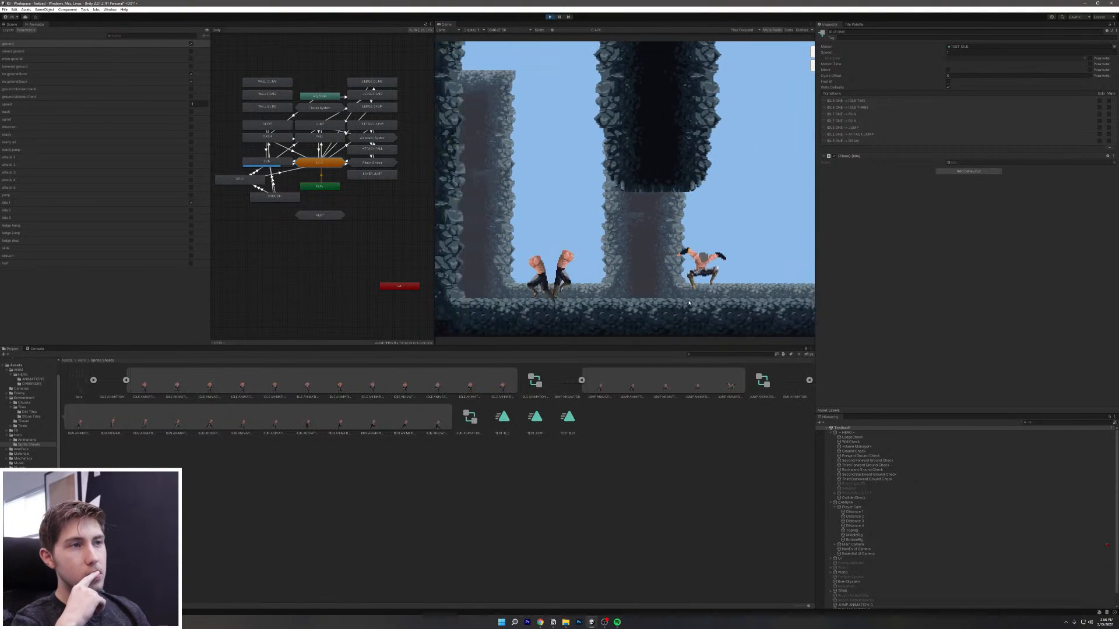
key("d")
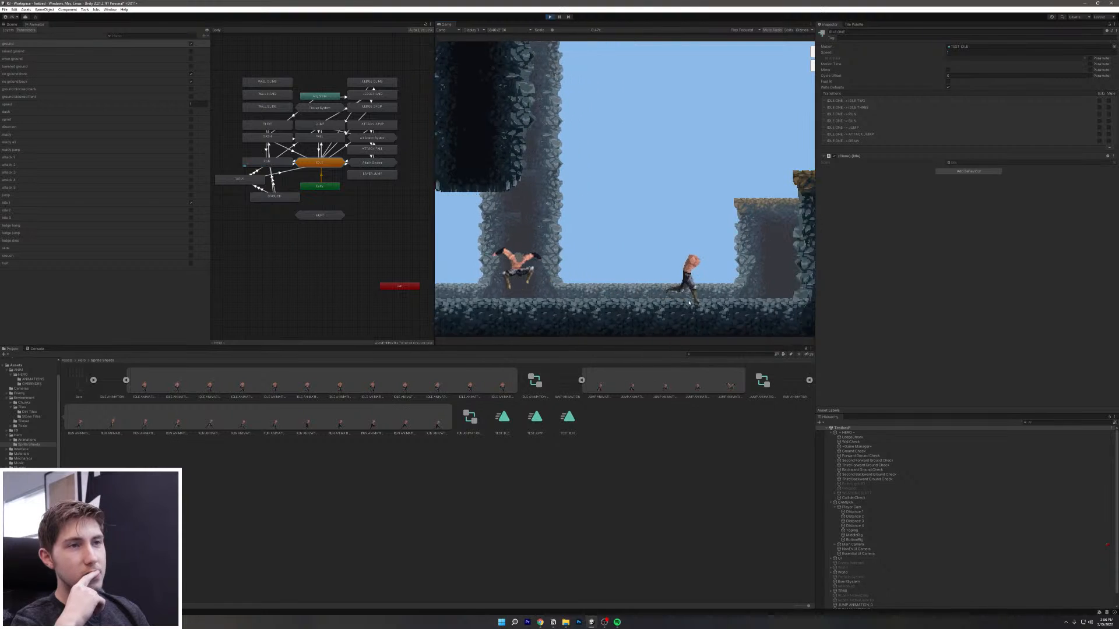
Step: Keep running the hero back and forth between wall and pillar, with one jump landing idle
key("a")
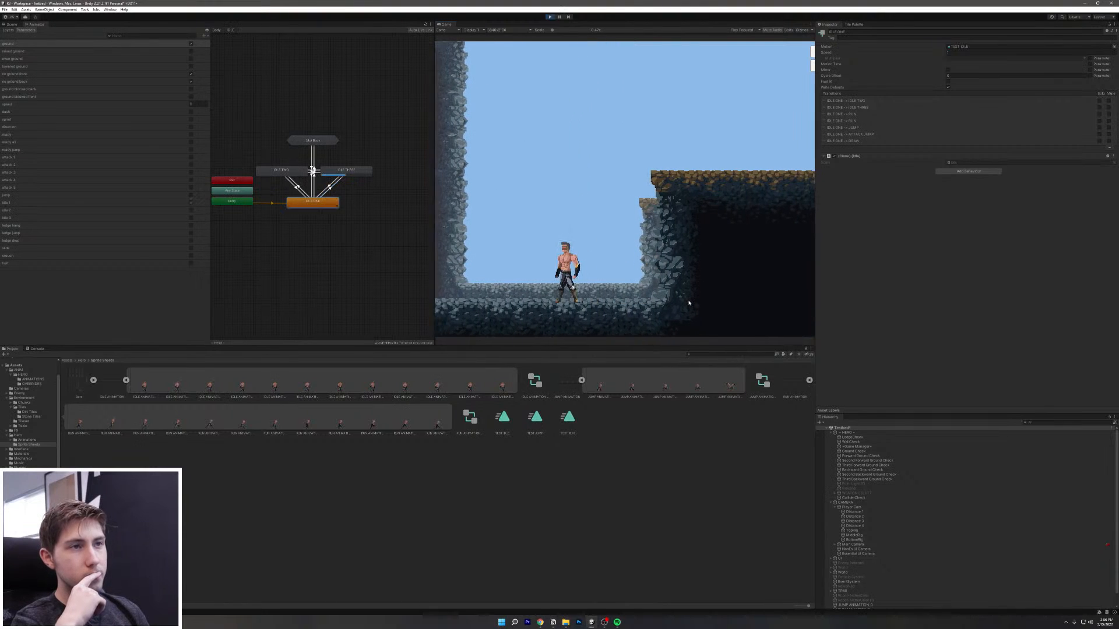
key("d")
key("a")
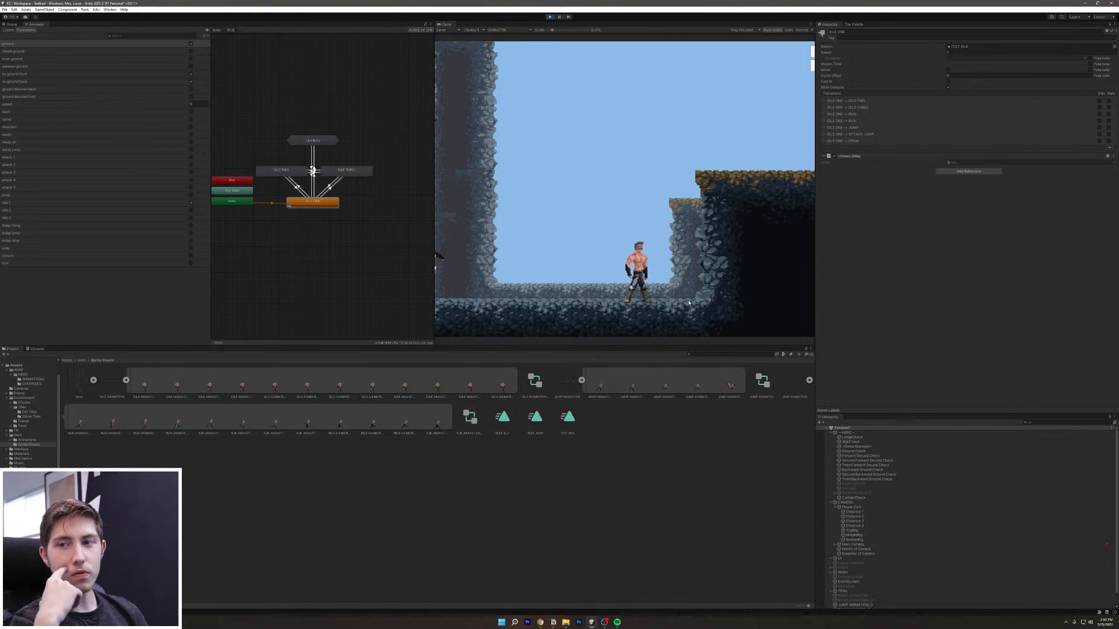
key("d")
key("a")
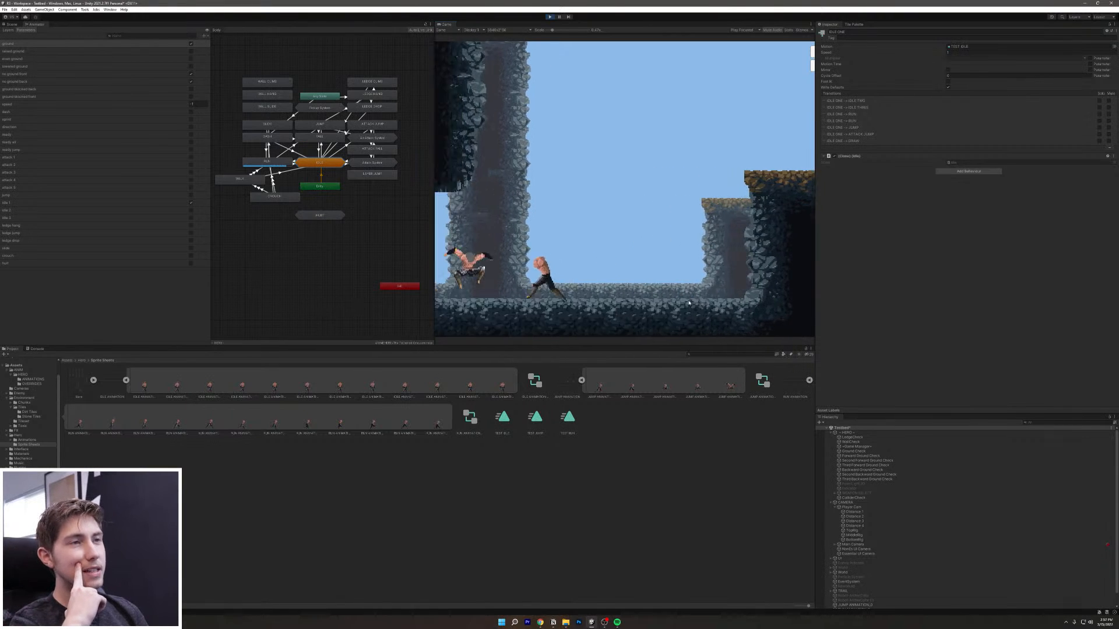
key("d")
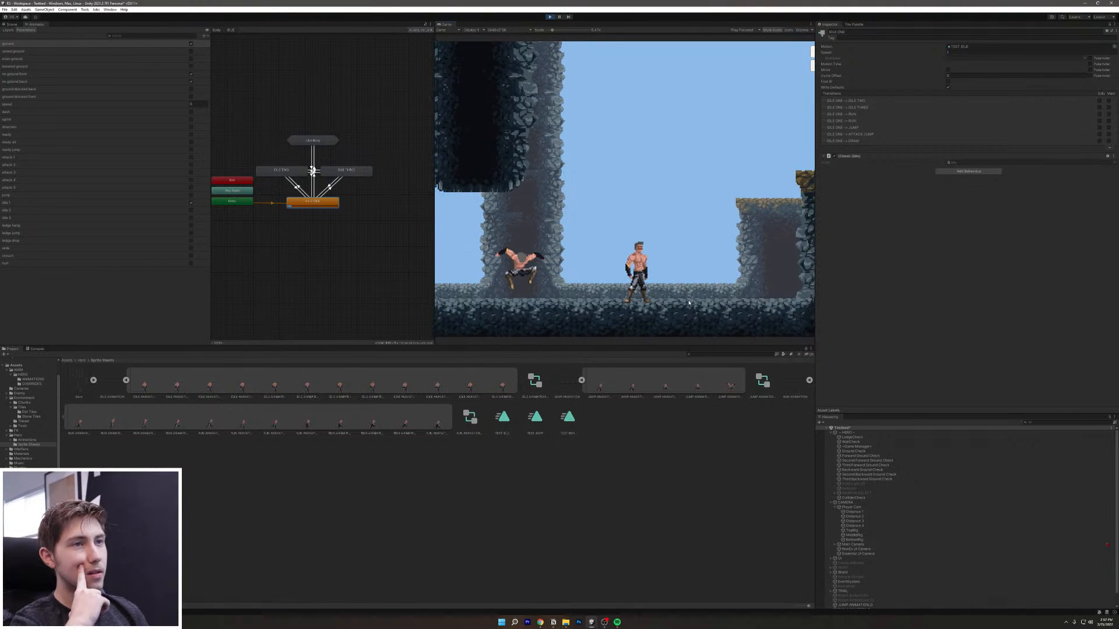
key("d")
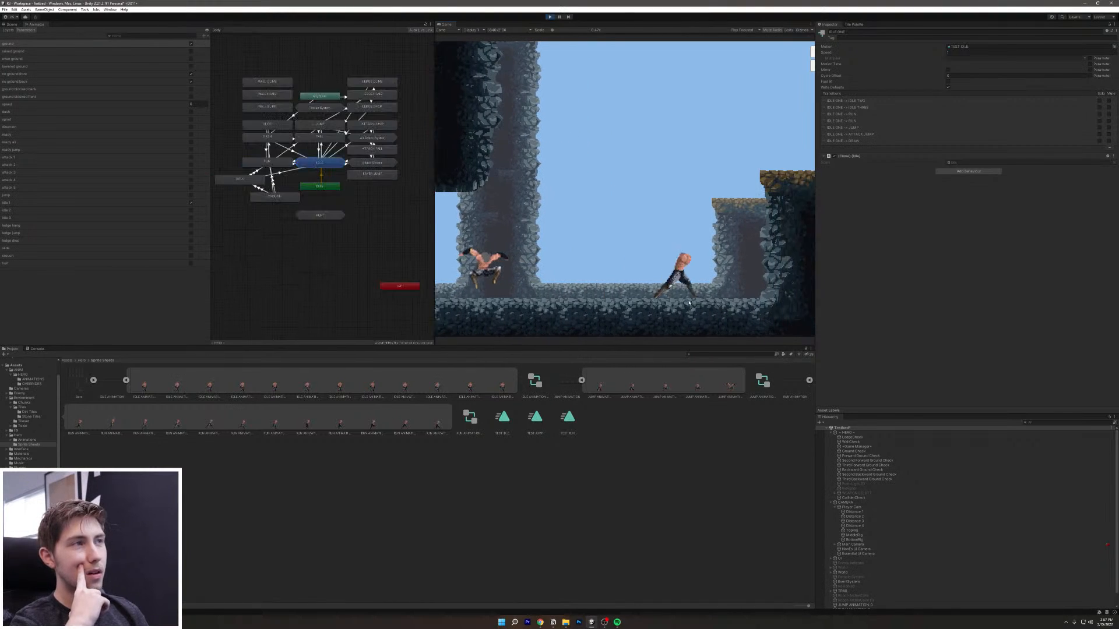
key("a")
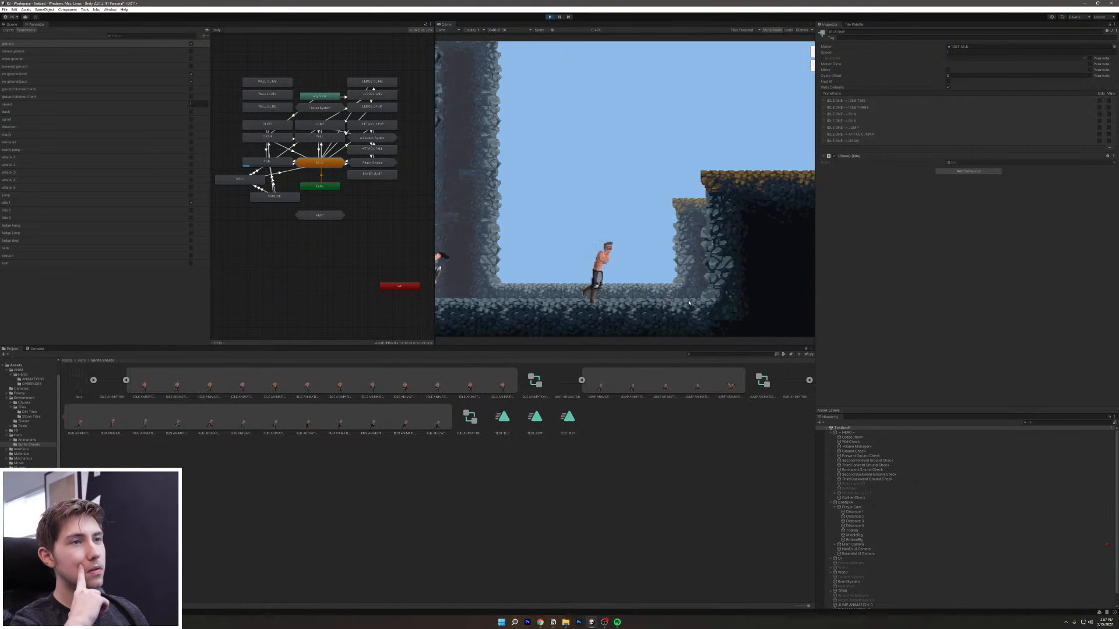
key("d")
key("space")
key("d")
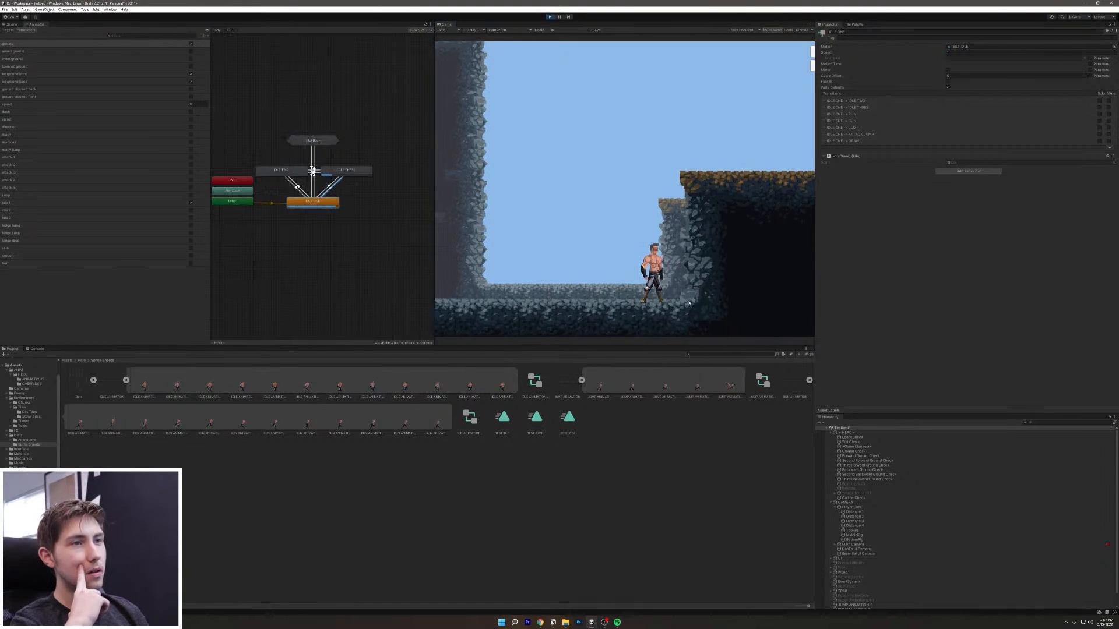
key("a")
key("d")
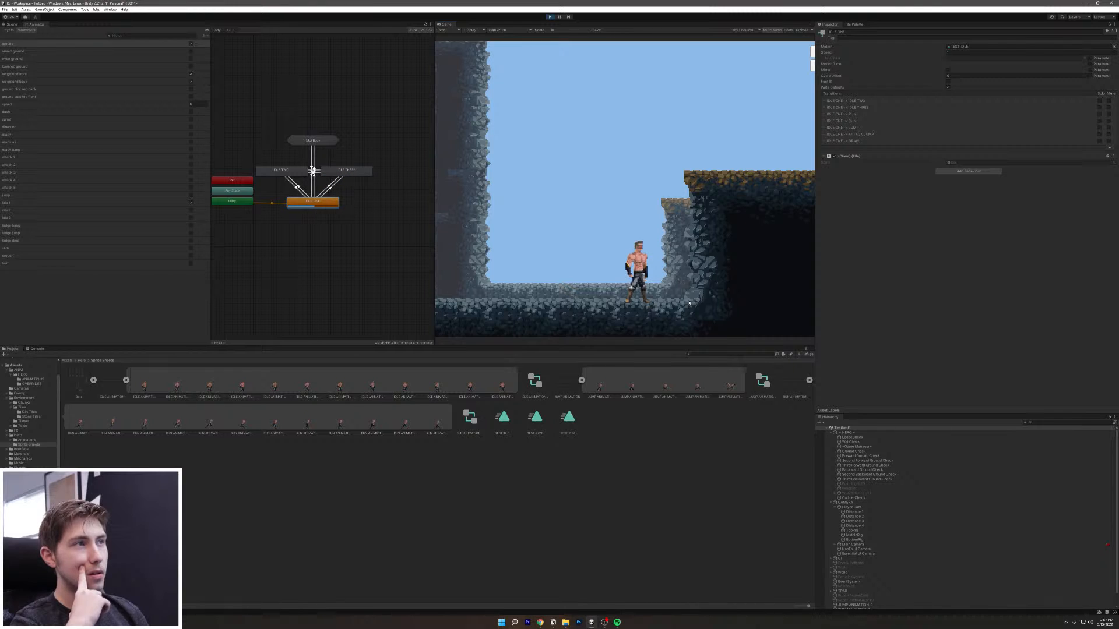
key("a")
key("d")
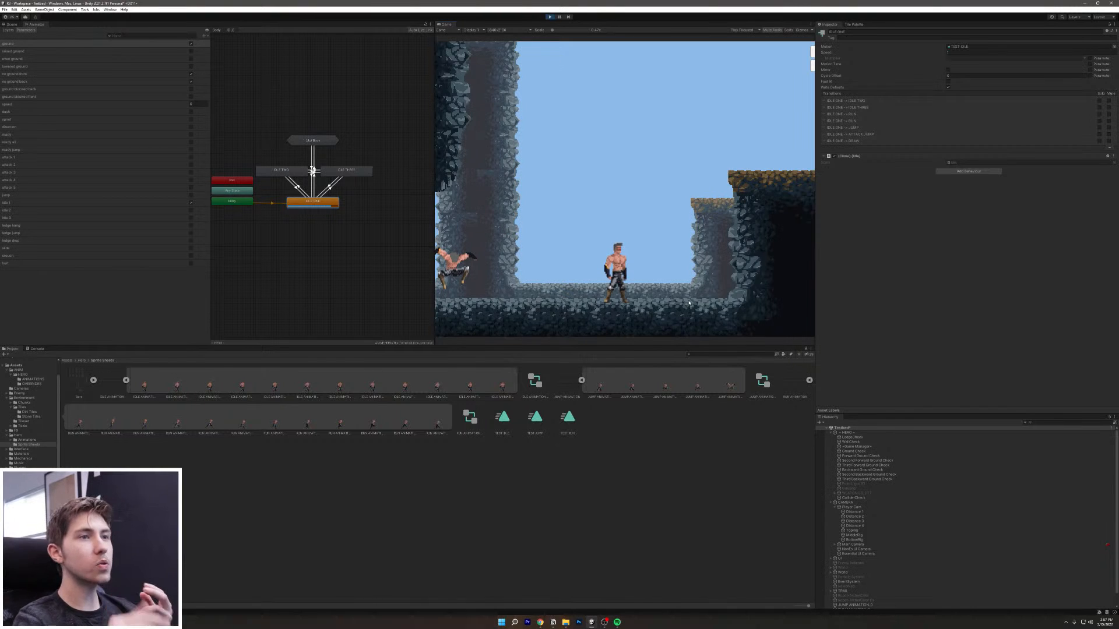
Step: Show the IDLE THREE state's transitions, then draw the sword and run left and right
left_click(335, 173)
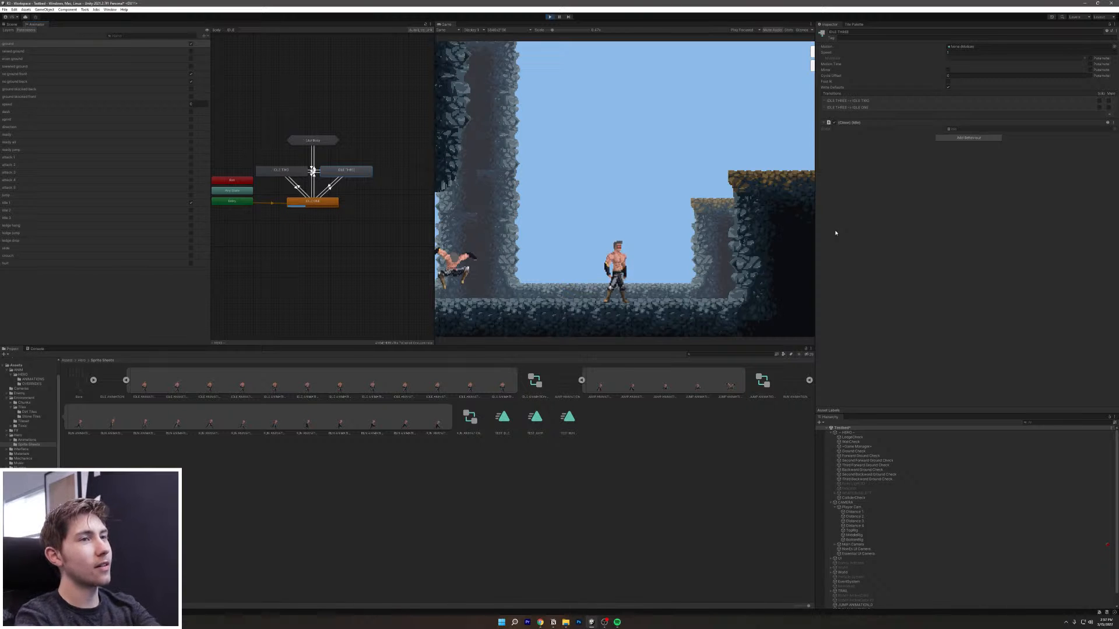
left_click(734, 179)
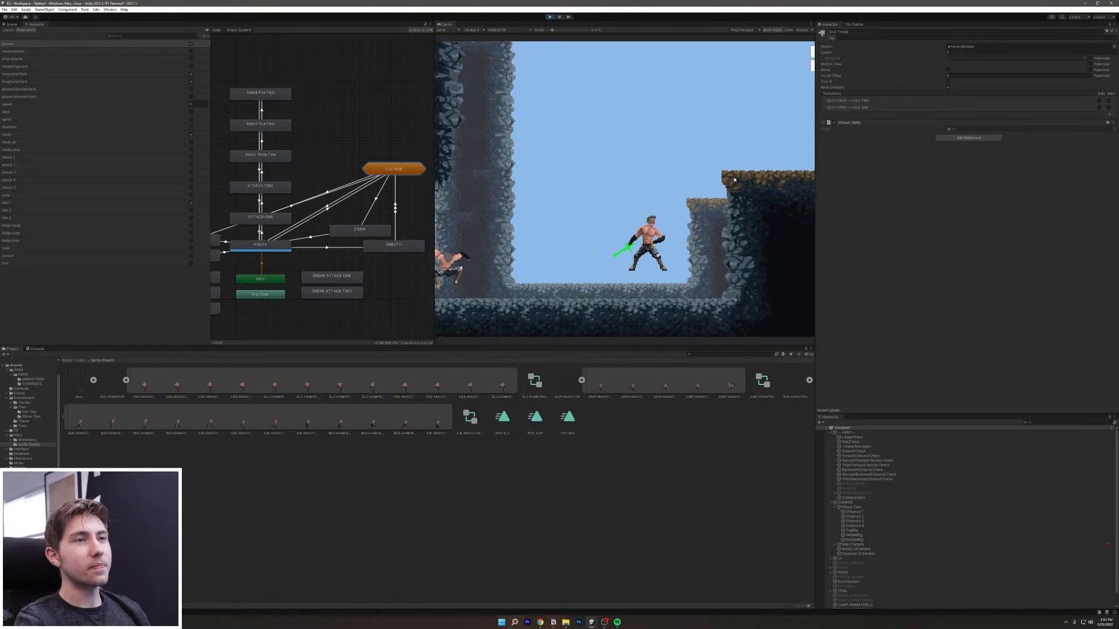
key("d")
key("a")
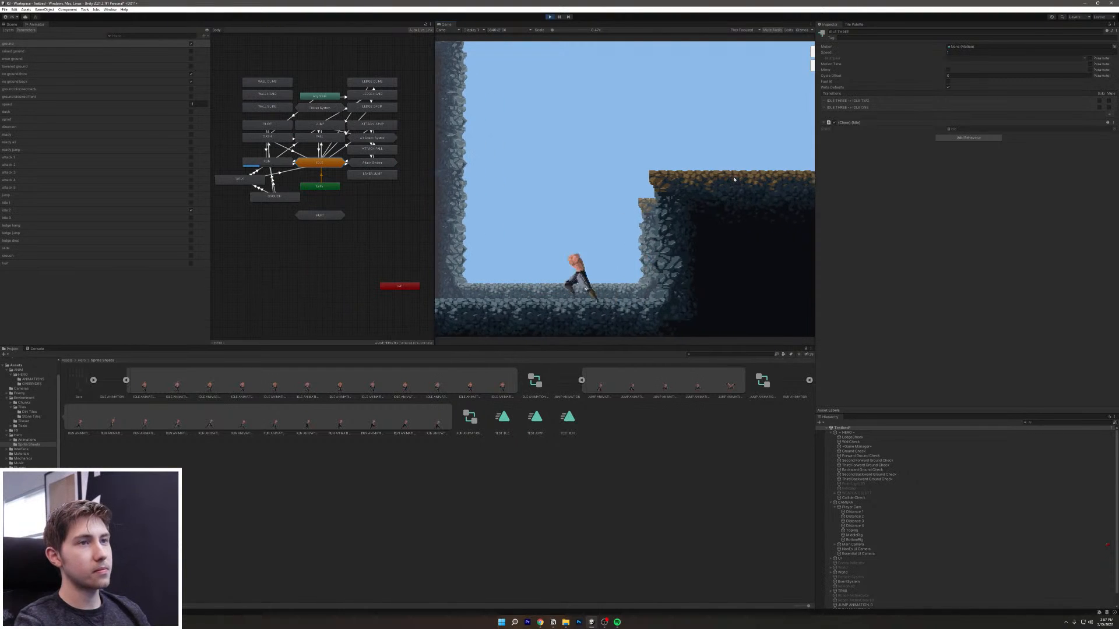
key("d")
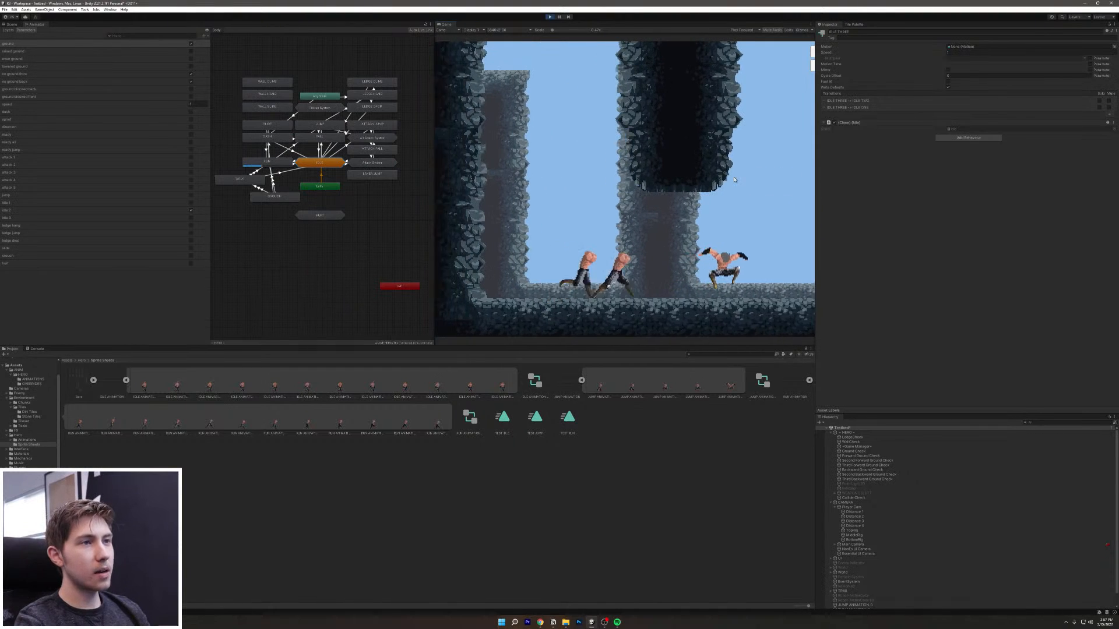
key("a")
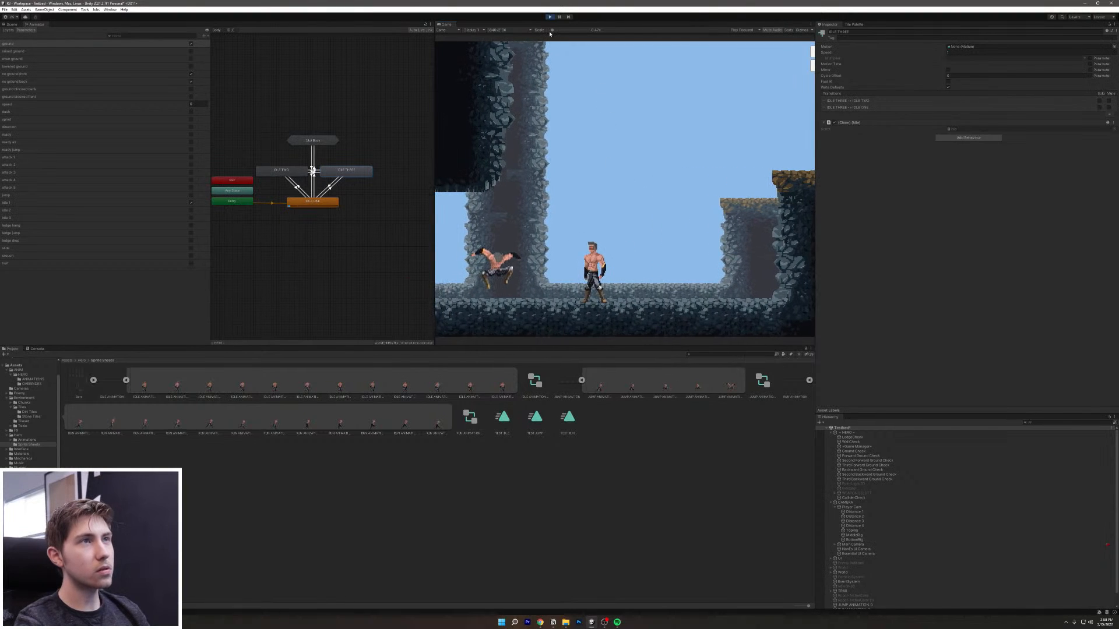
Step: Draw the weapon, shrink the Game view scale to show the whole screen, and run
key("r")
left_click_drag(548, 31, 540, 32)
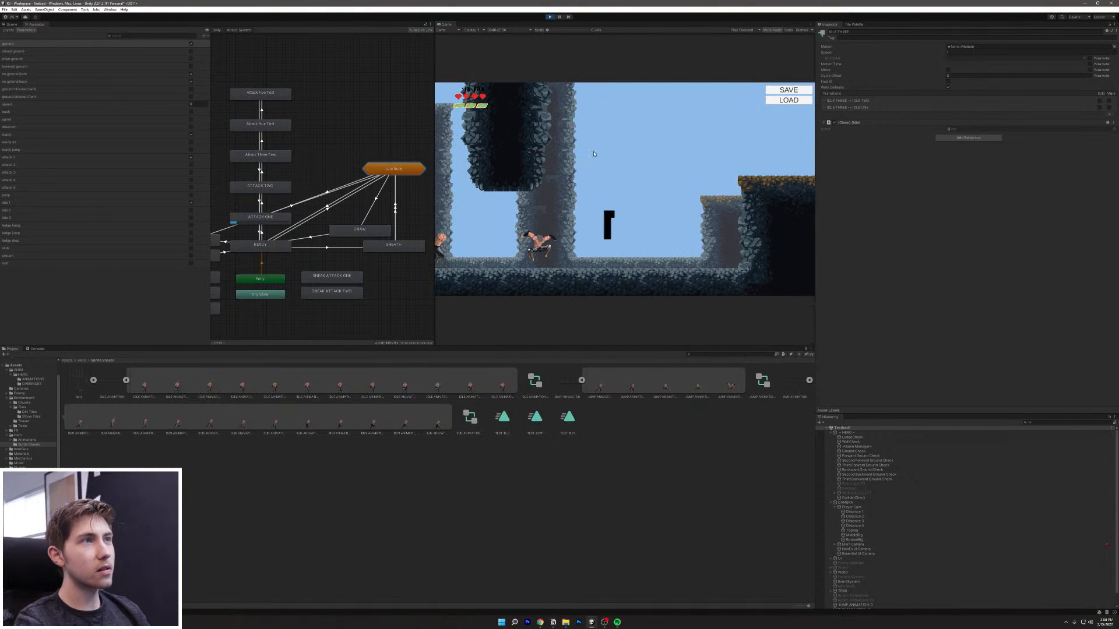
key("d")
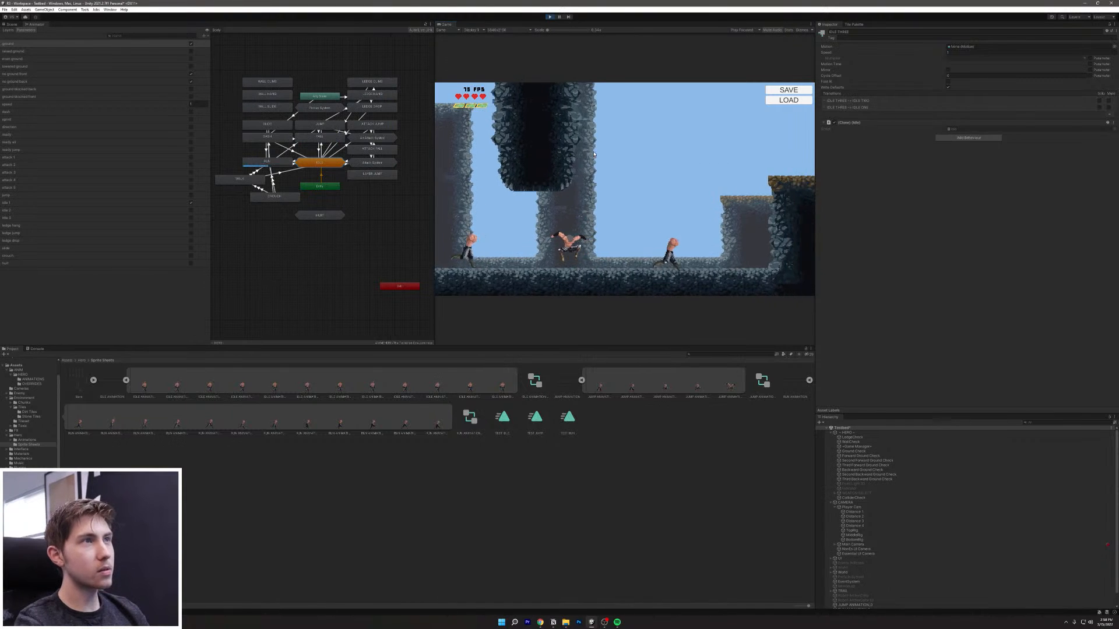
key("a")
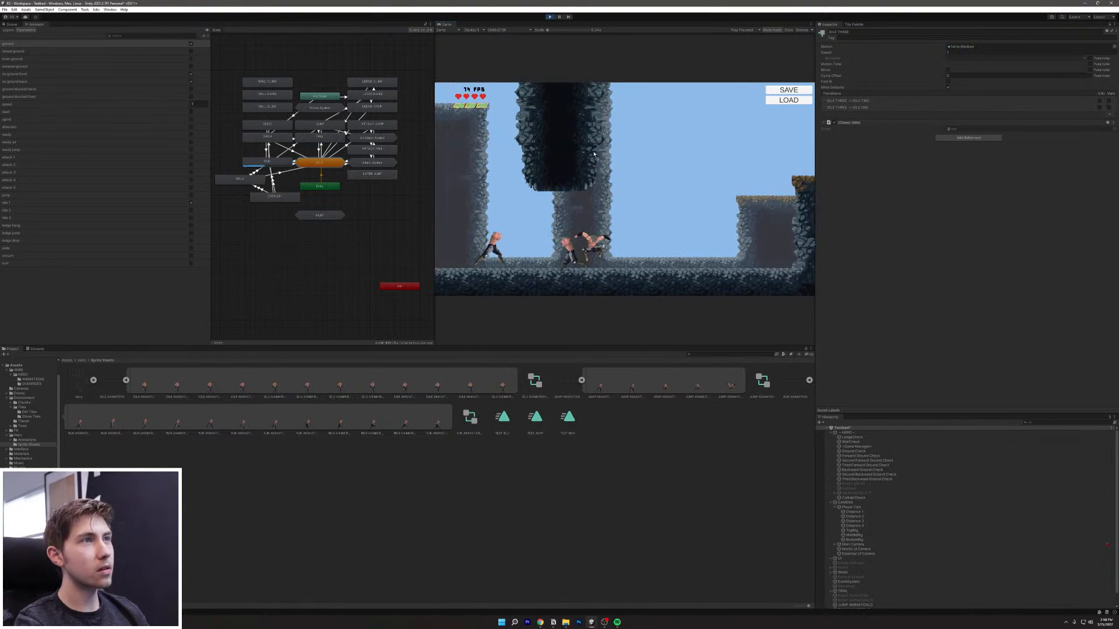
key("d")
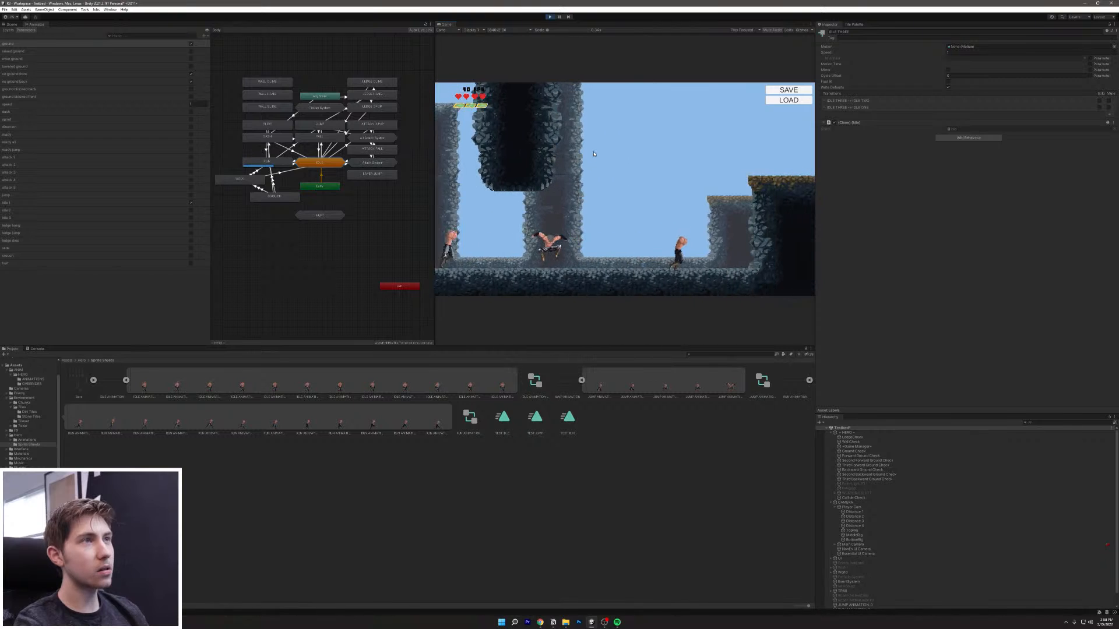
key("a")
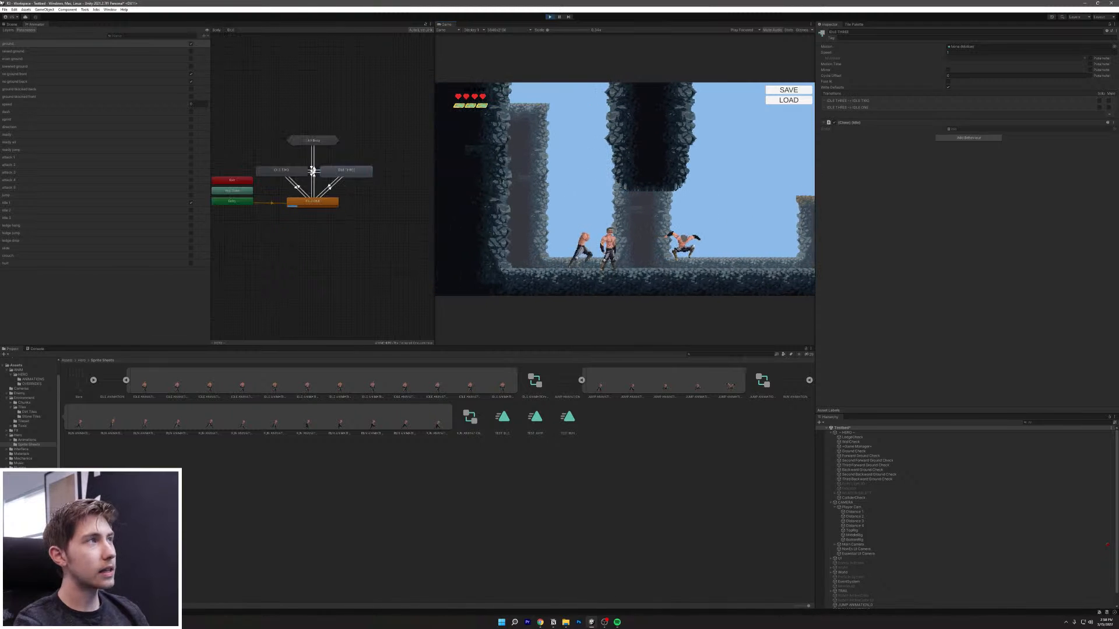
Step: Open the Profiler window from Window > Analysis
left_click(8, 10)
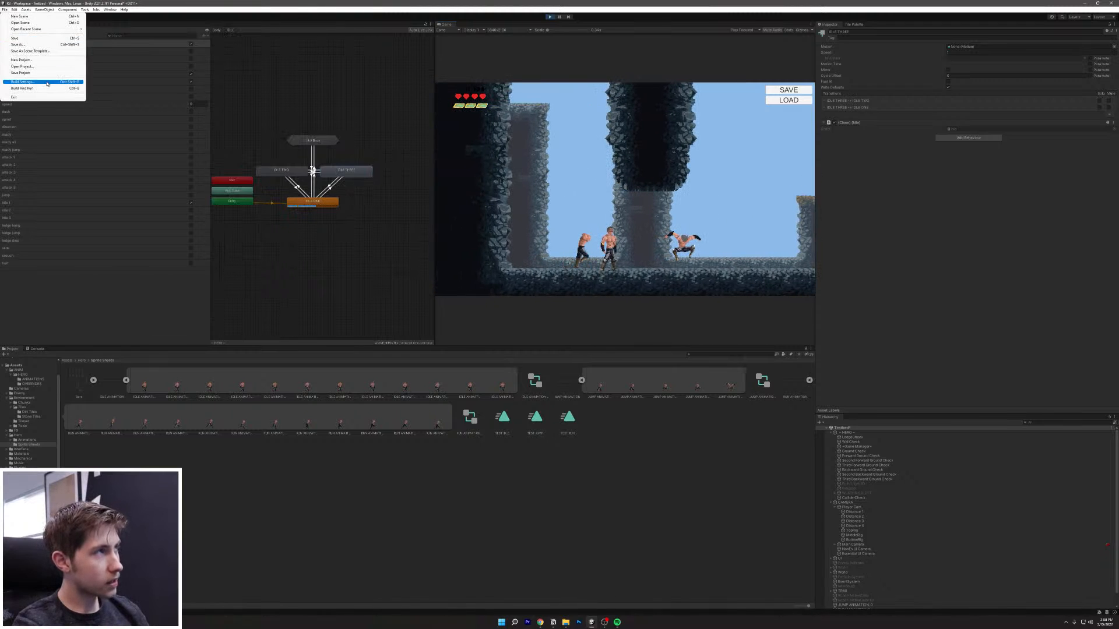
left_click(25, 10)
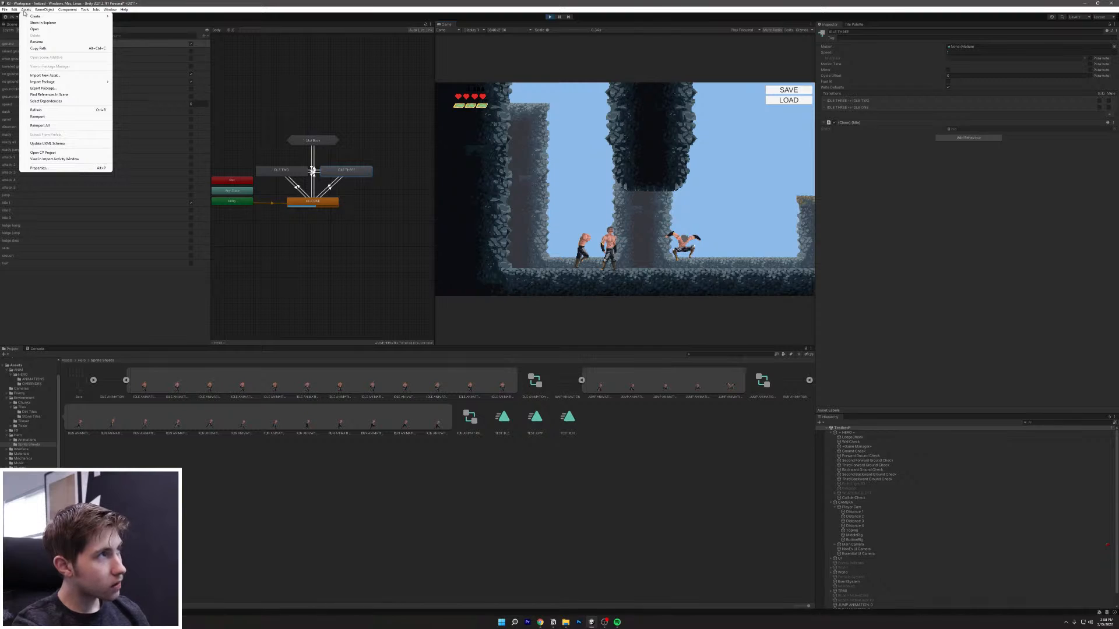
mouse_move(15, 10)
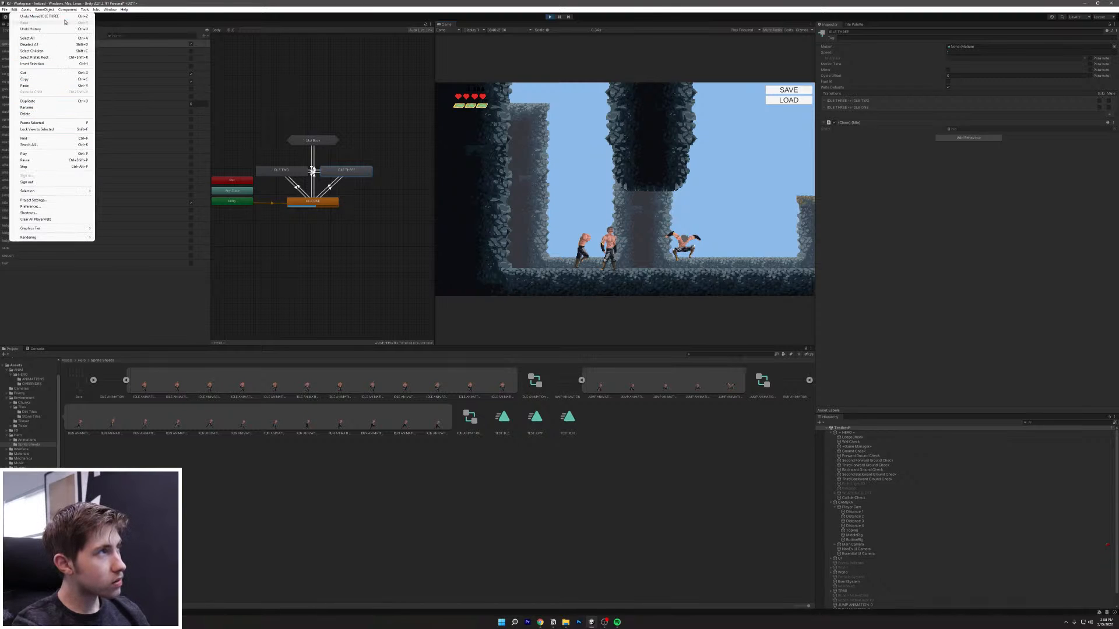
mouse_move(111, 10)
mouse_move(143, 164)
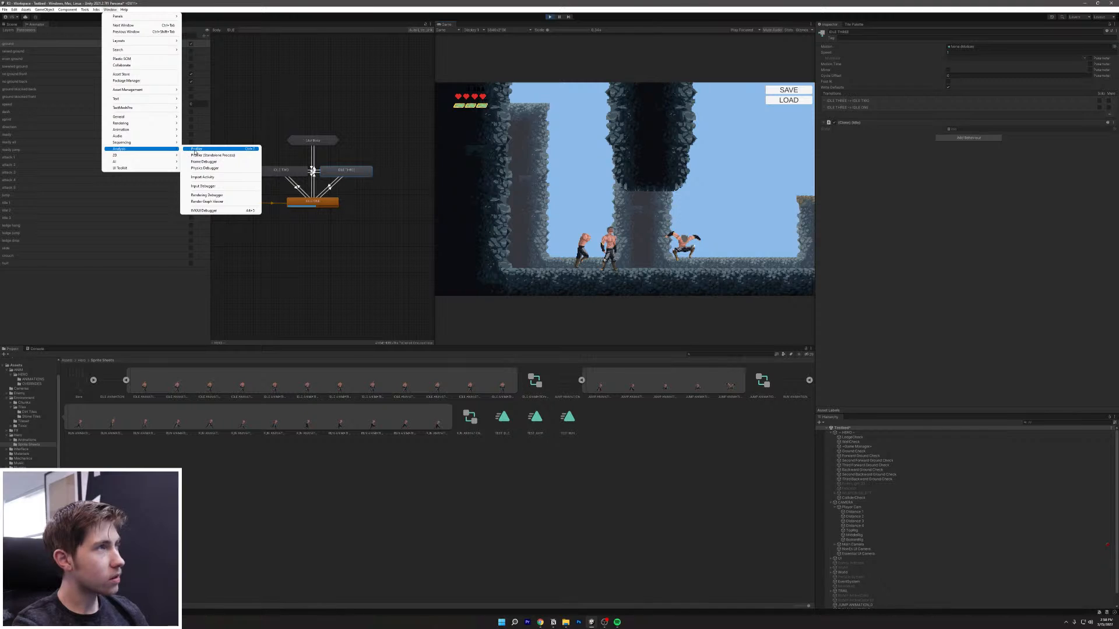
left_click(196, 150)
left_click(931, 103)
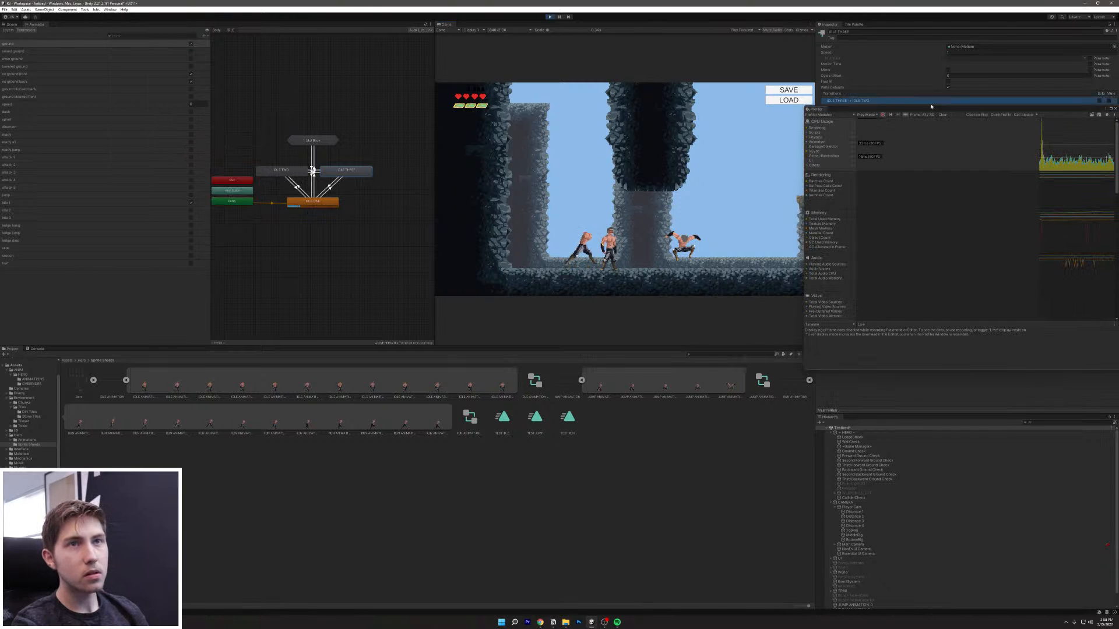
Step: Move the Profiler over the Game view and toggle the Others category in CPU Usage
left_click_drag(840, 111, 331, 231)
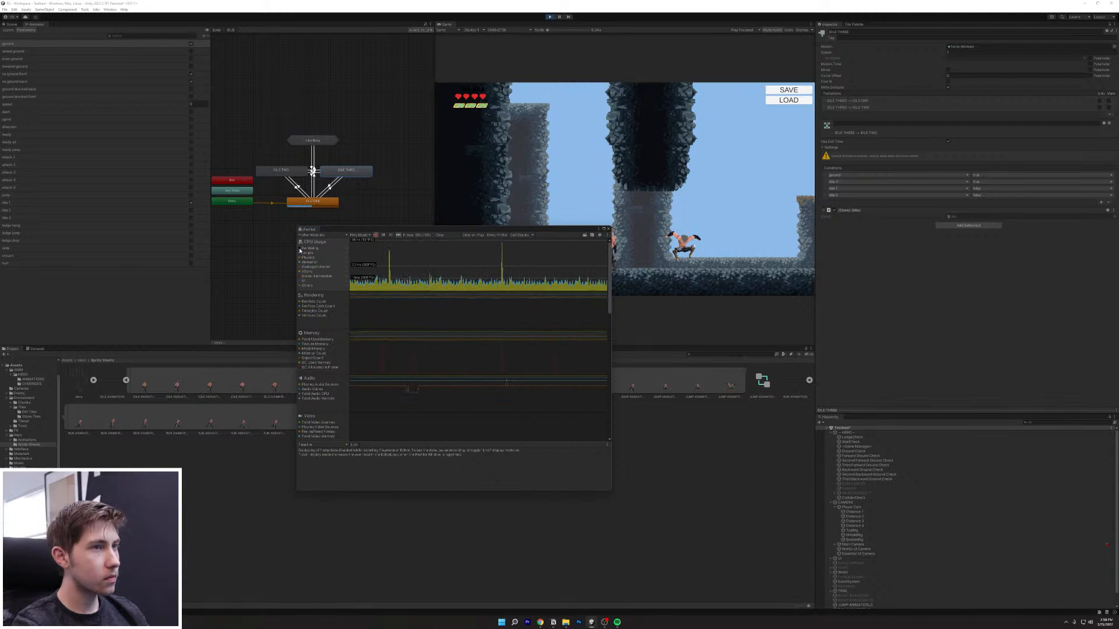
left_click(301, 288)
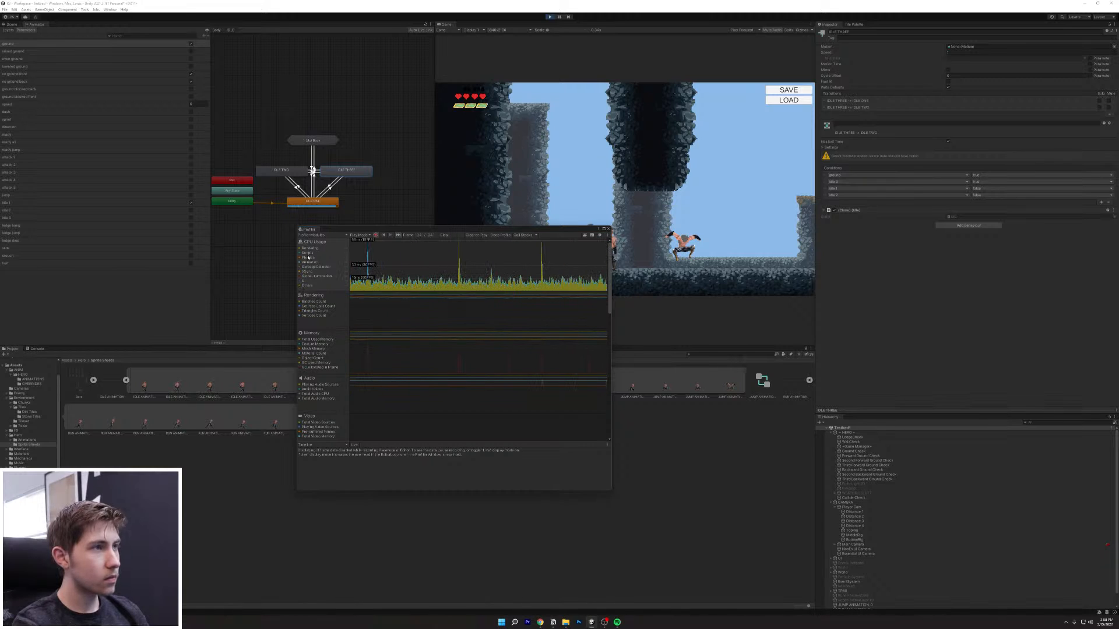
left_click(300, 286)
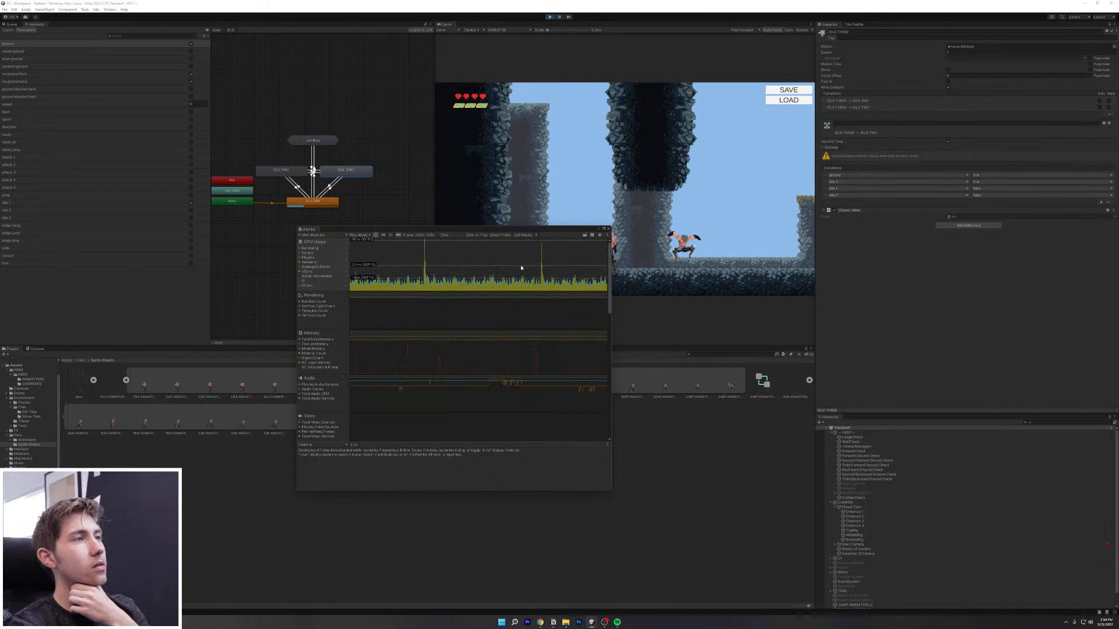
Step: Select HERO and Distance 4 in the Hierarchy, then walk the hero left, right and dash
left_click(855, 434)
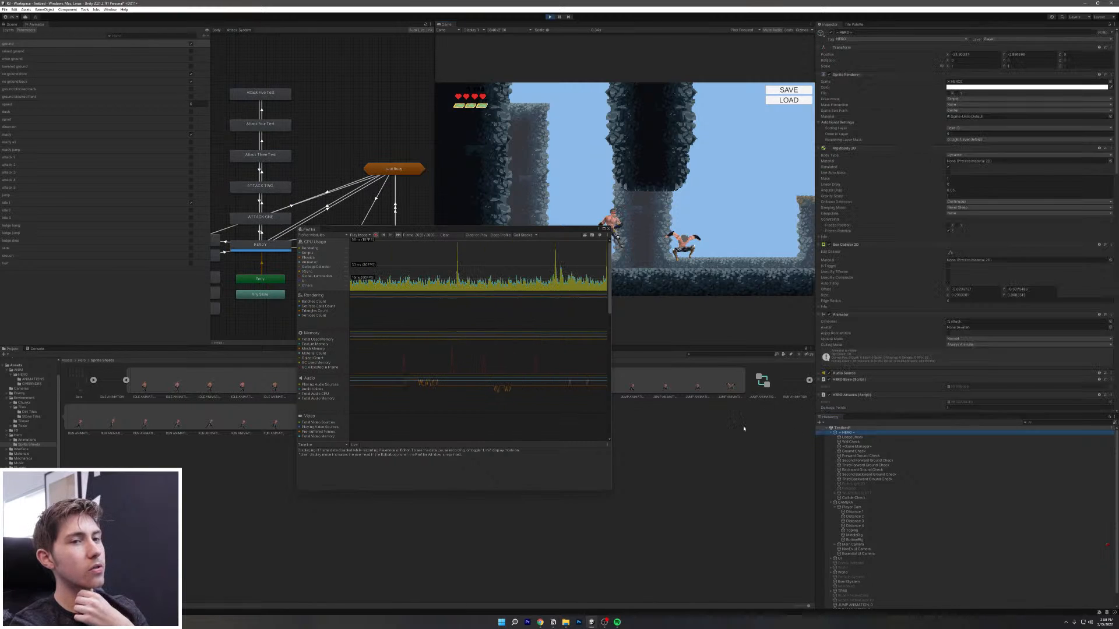
left_click(834, 526)
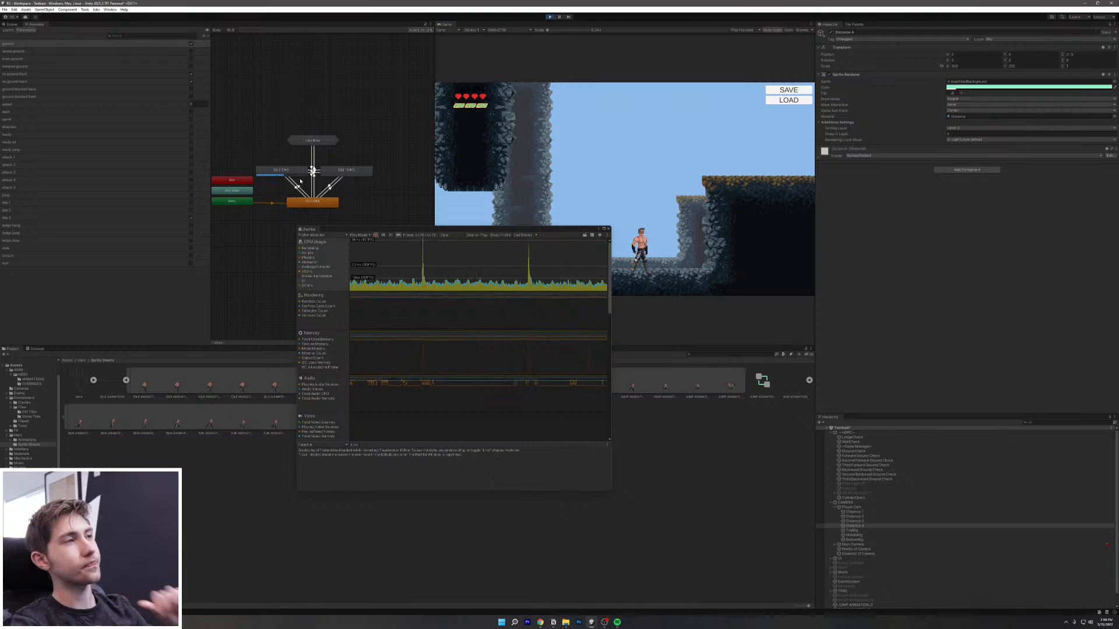
key("a")
key("d")
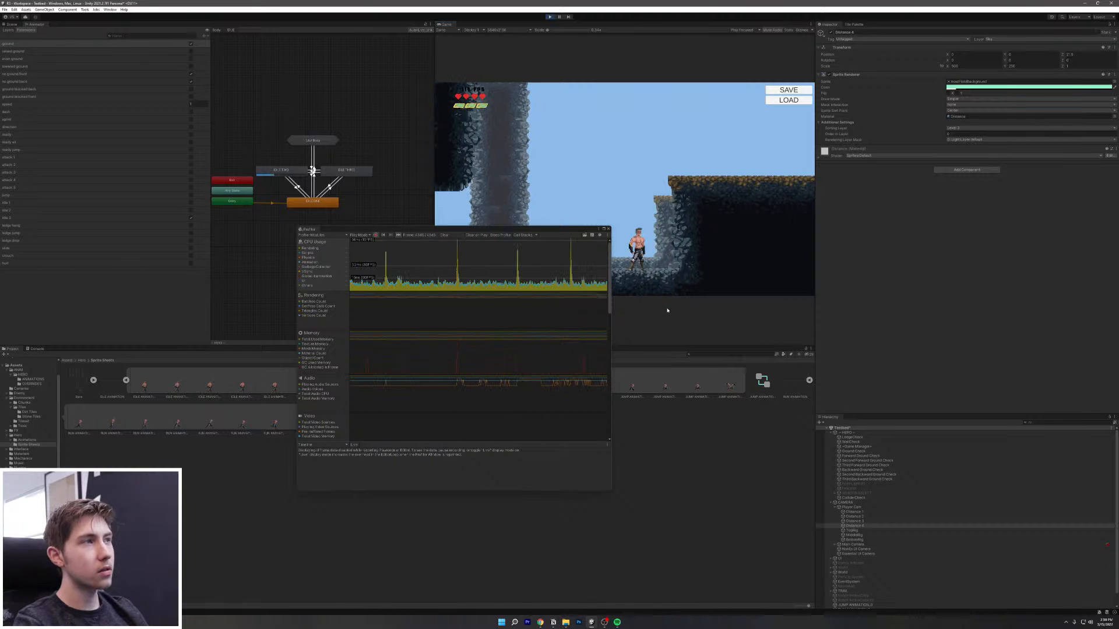
key("d")
key("a")
key("shift")
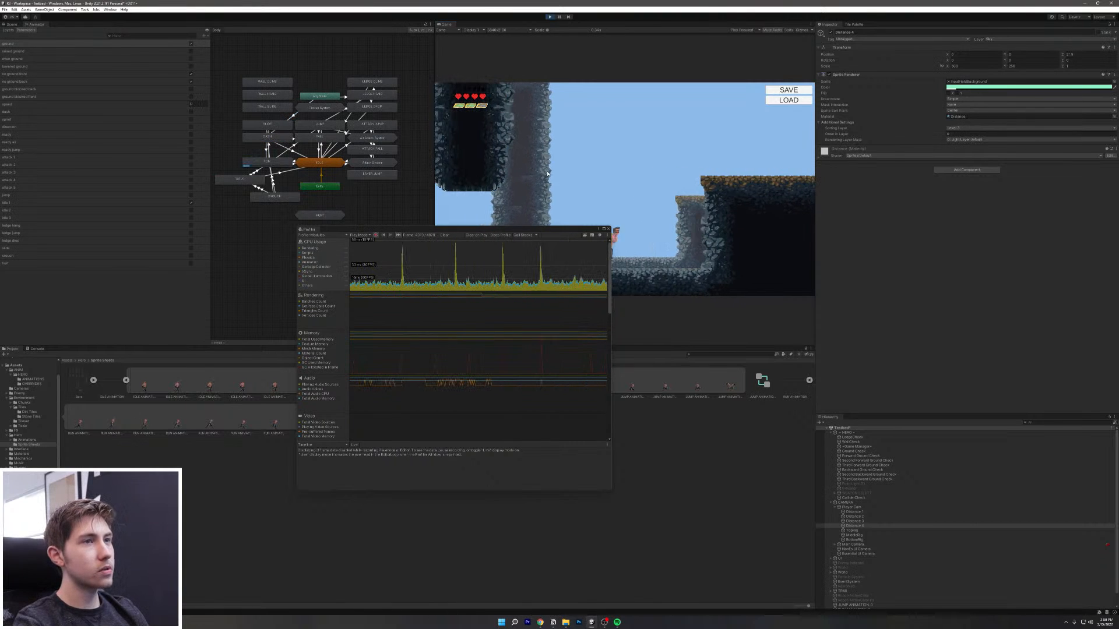
Step: Jump the hero onto the ledge, attack while falling, then jump and dash
key("d")
key("space")
key("a")
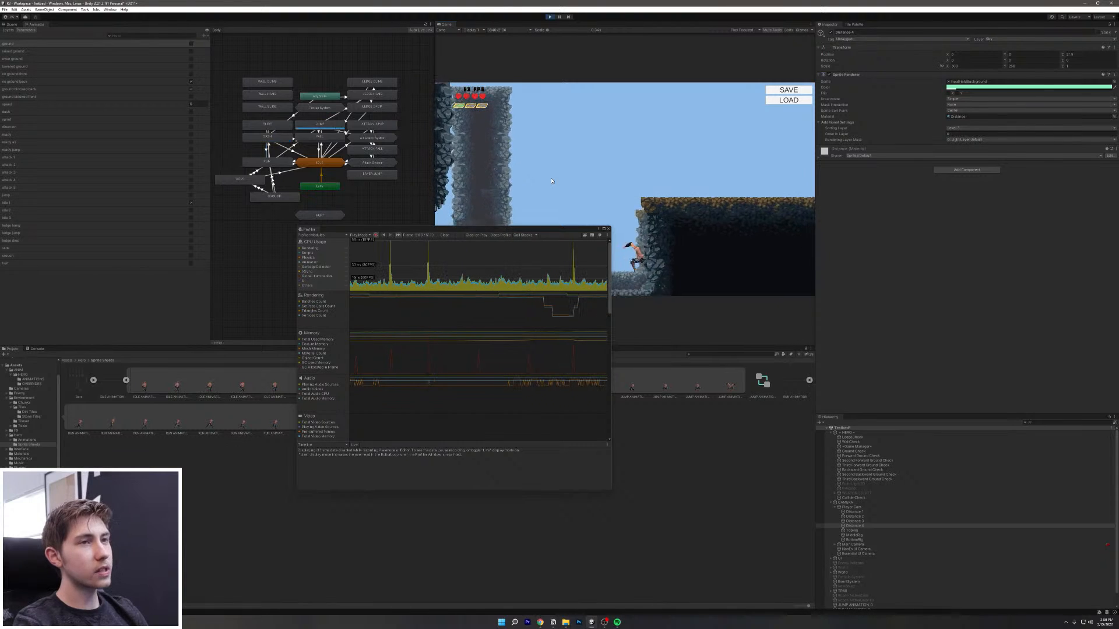
left_click(552, 181)
key("space")
key("shift")
Step: Run the hero right along the ledge, then close the Profiler and exit Play mode
key("d")
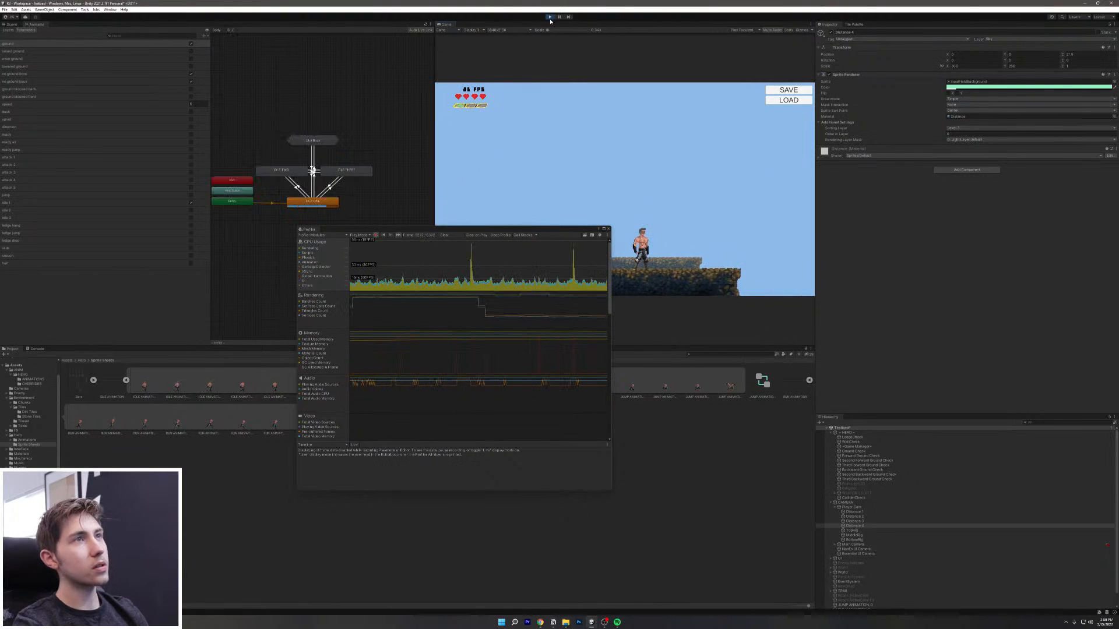
left_click(608, 229)
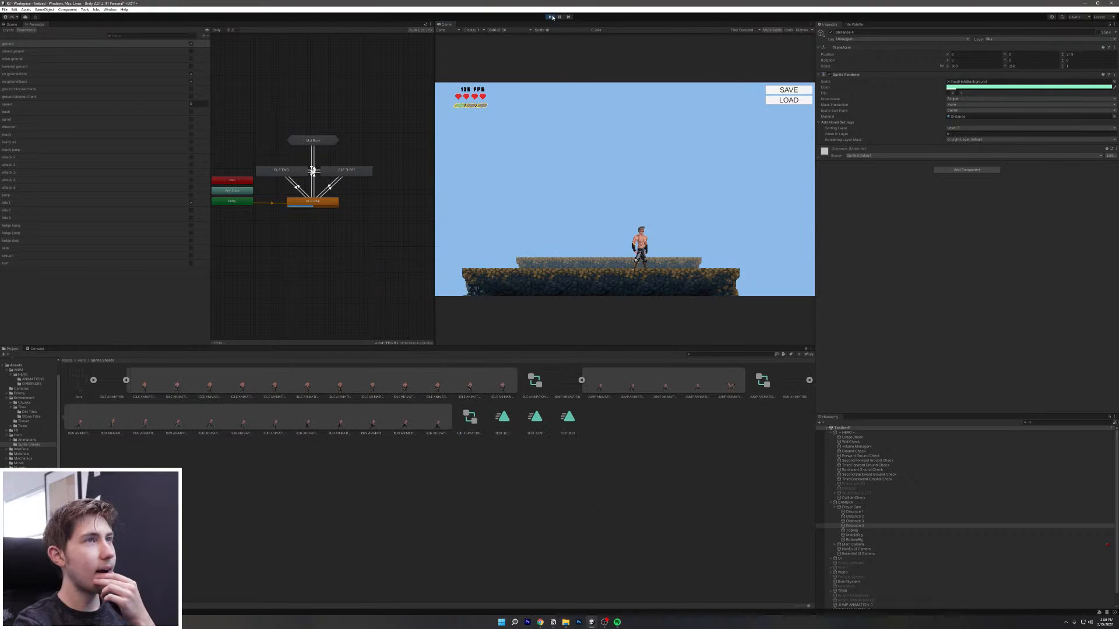
key("ctrl+p")
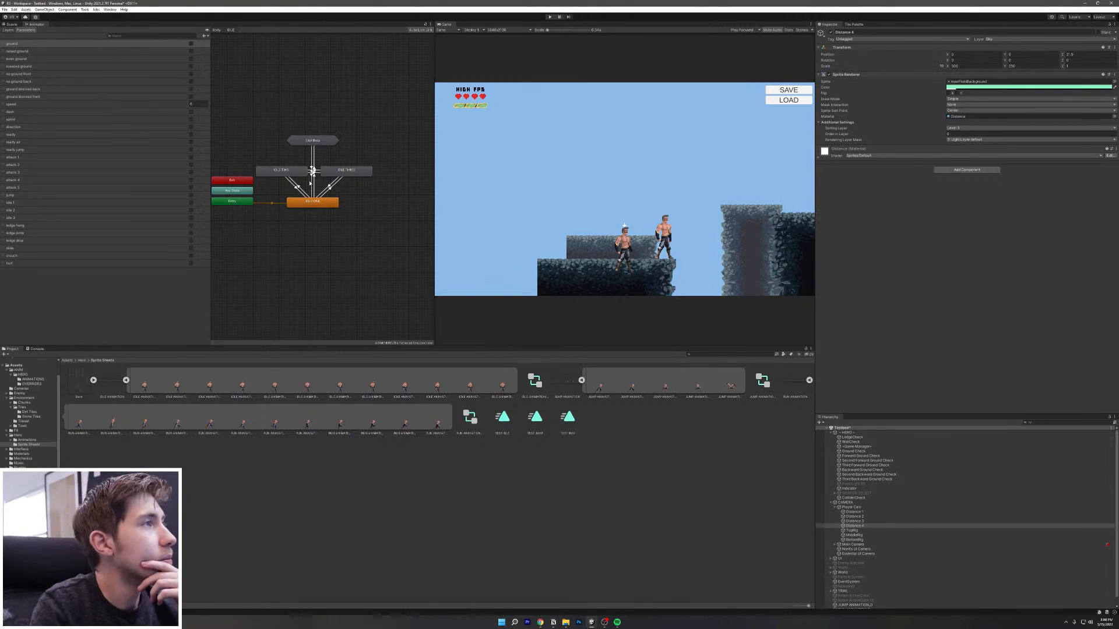
Step: Zoom into the Animator graph and select the IDLE ONE -> RUN transition arrow
scroll(309, 183, "up", 8)
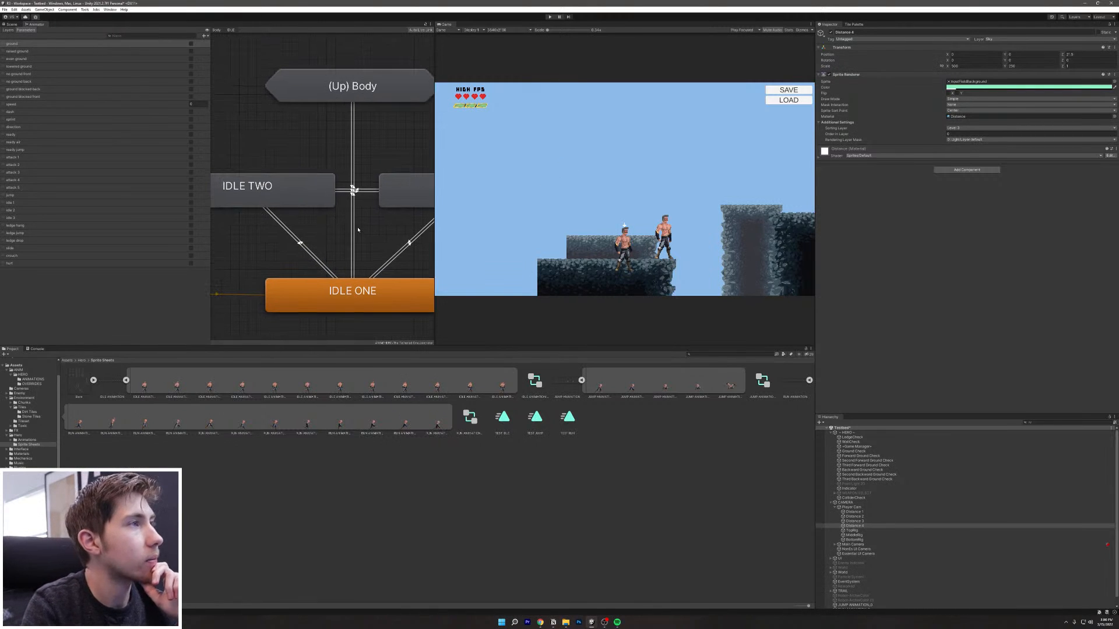
left_click(356, 240)
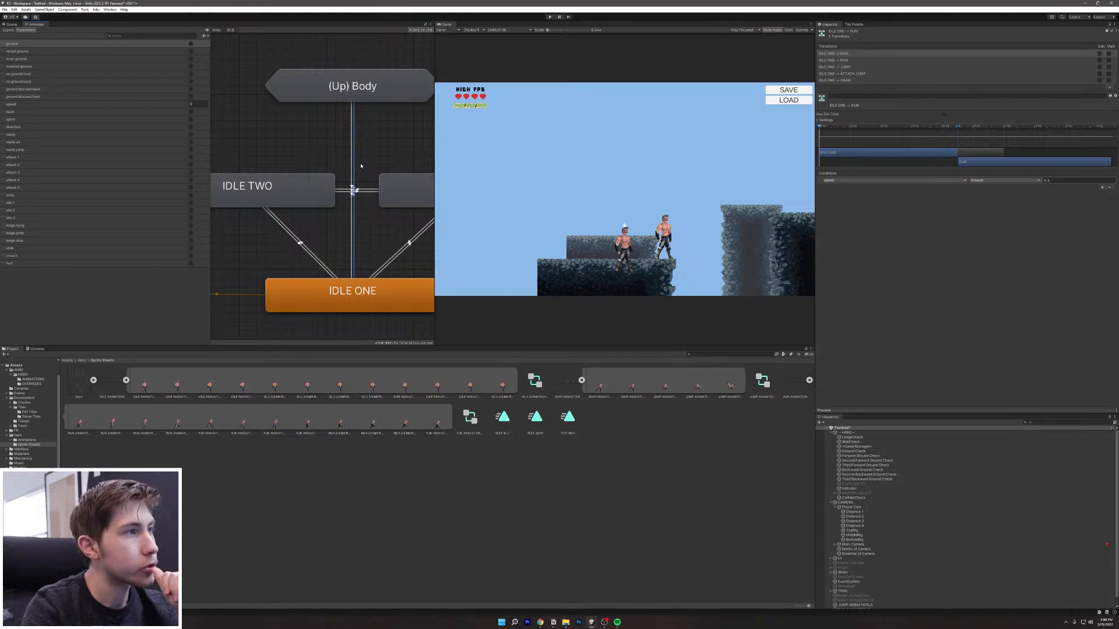
scroll(352, 264, "down", 4)
middle_click_drag(353, 285, 353, 309)
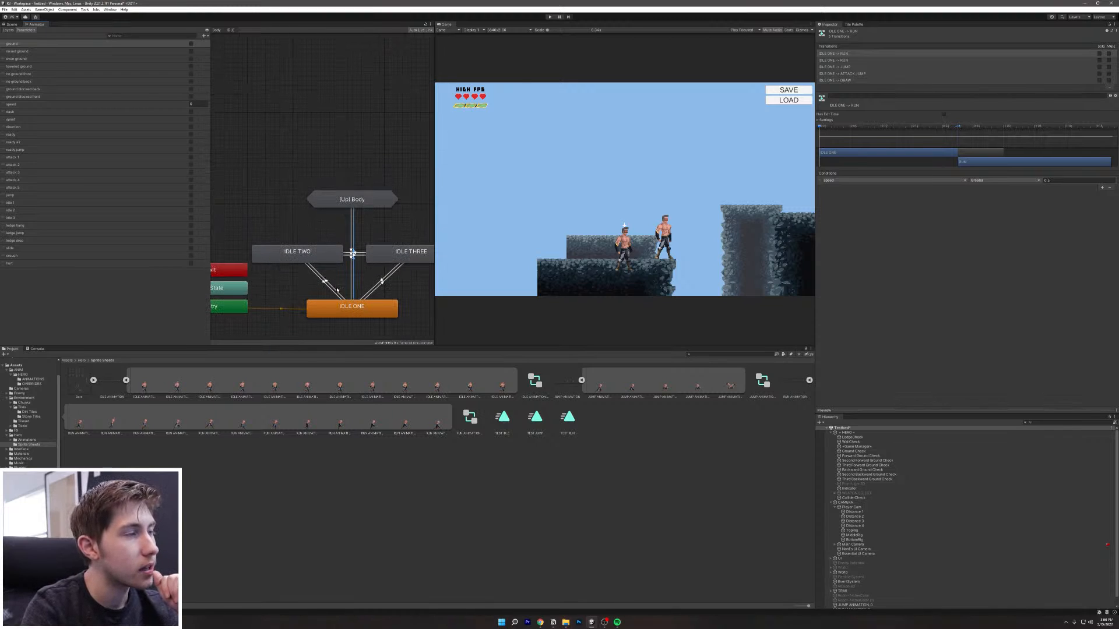
left_click(317, 254)
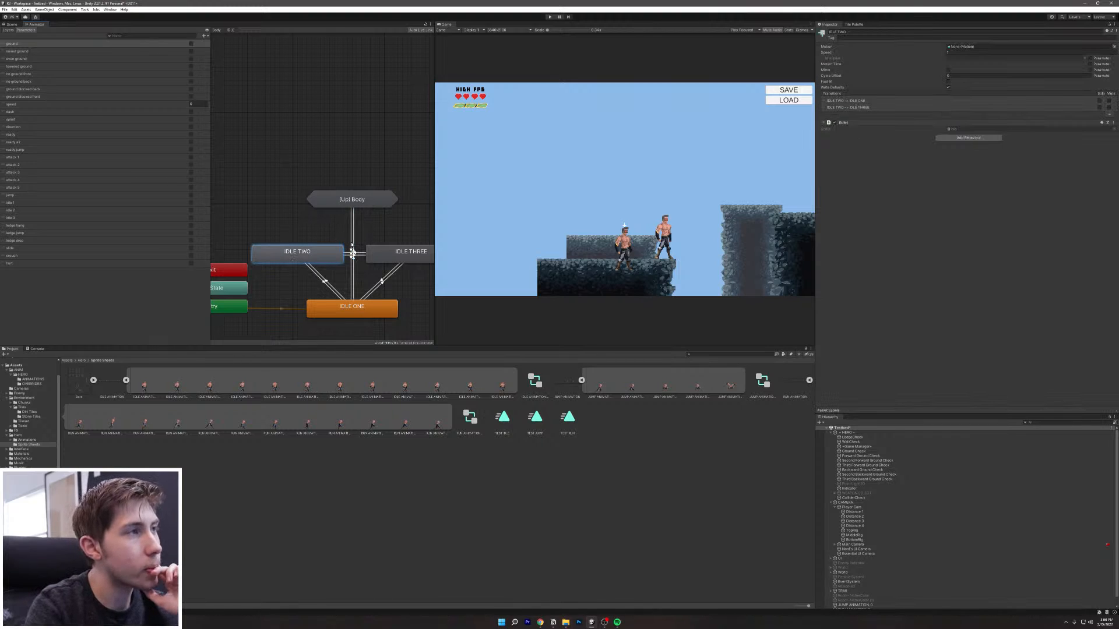
left_click(352, 230)
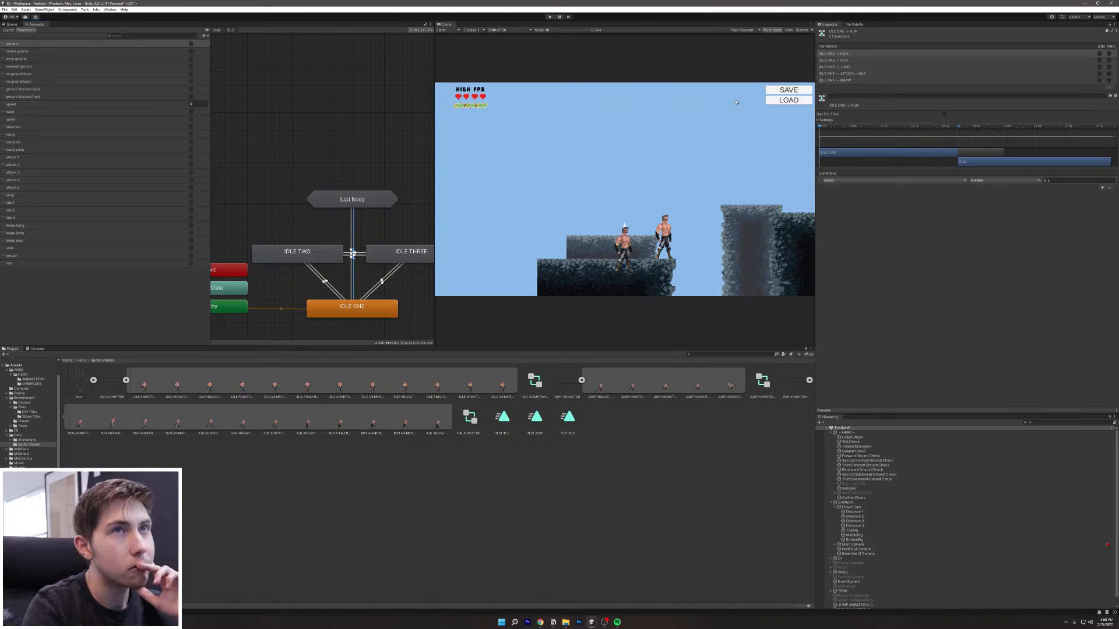
Step: Step through IDLE ONE's transitions to RUN, JUMP, ATTACK JUMP and DRAW in the Inspector
left_click(849, 60)
left_click(851, 67)
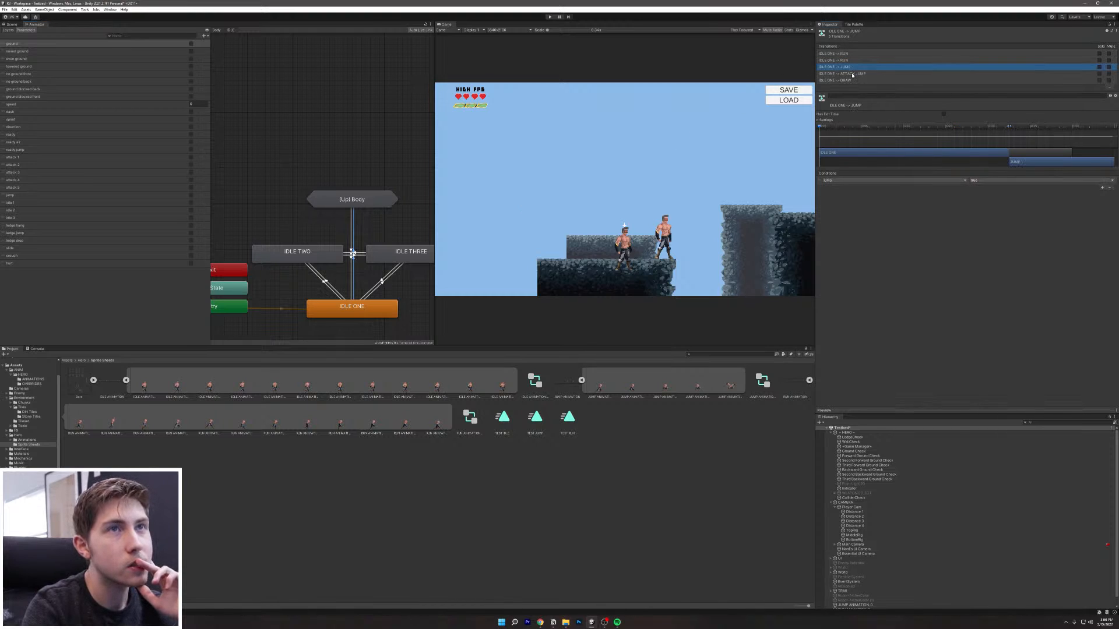
left_click(852, 74)
left_click(847, 80)
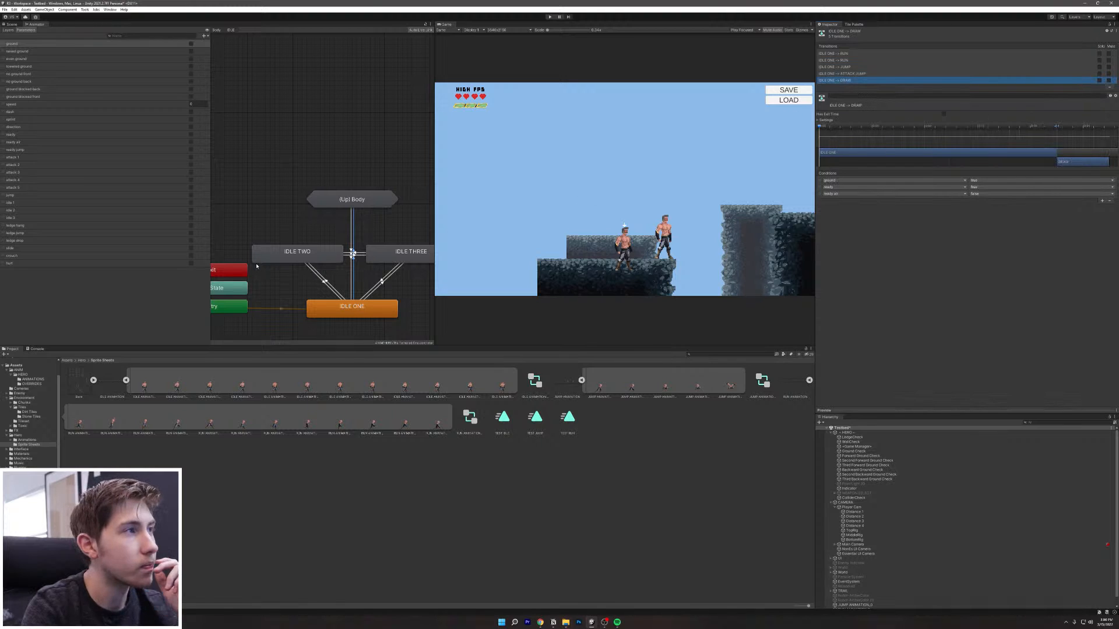
Step: Add two transitions from IDLE TWO to RUN through (Up) Body
right_click(283, 252)
left_click(298, 257)
left_click(347, 204)
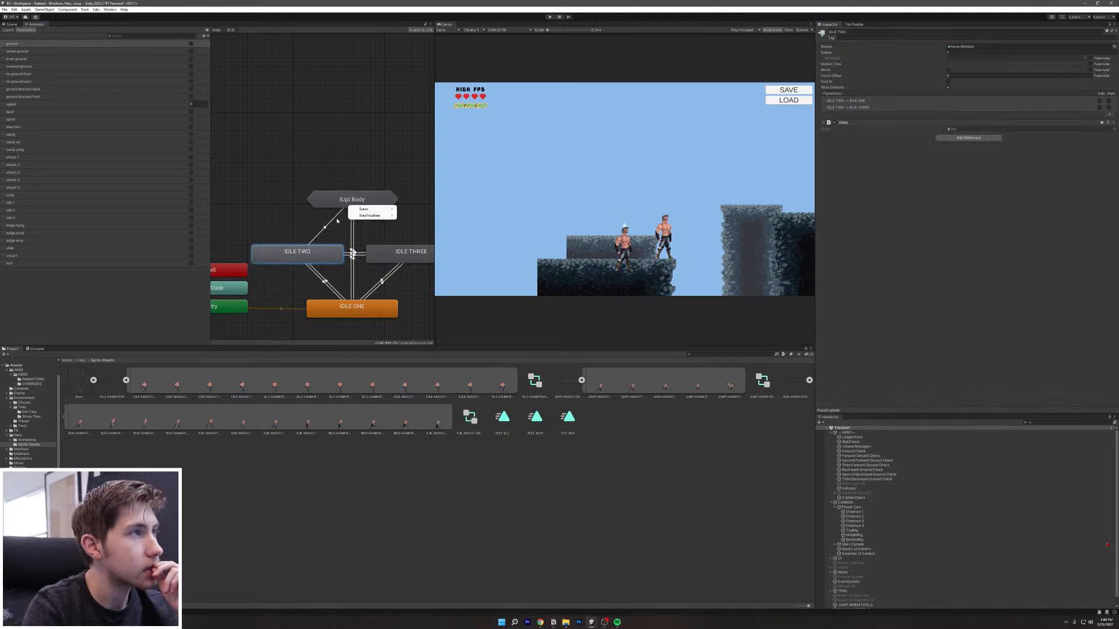
mouse_move(376, 209)
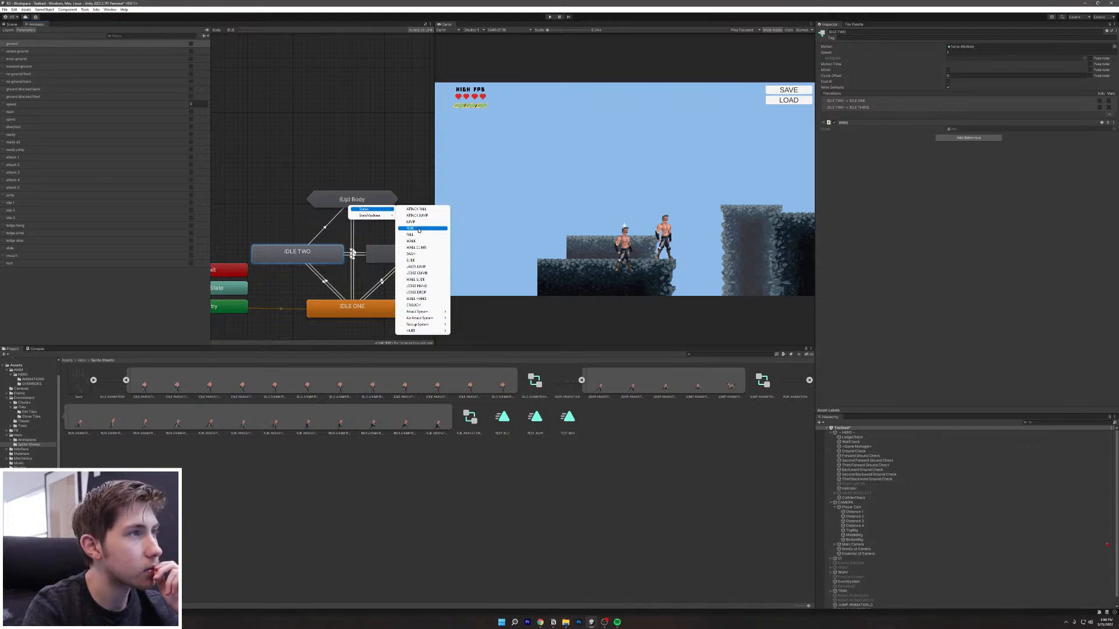
left_click(418, 229)
right_click(346, 250)
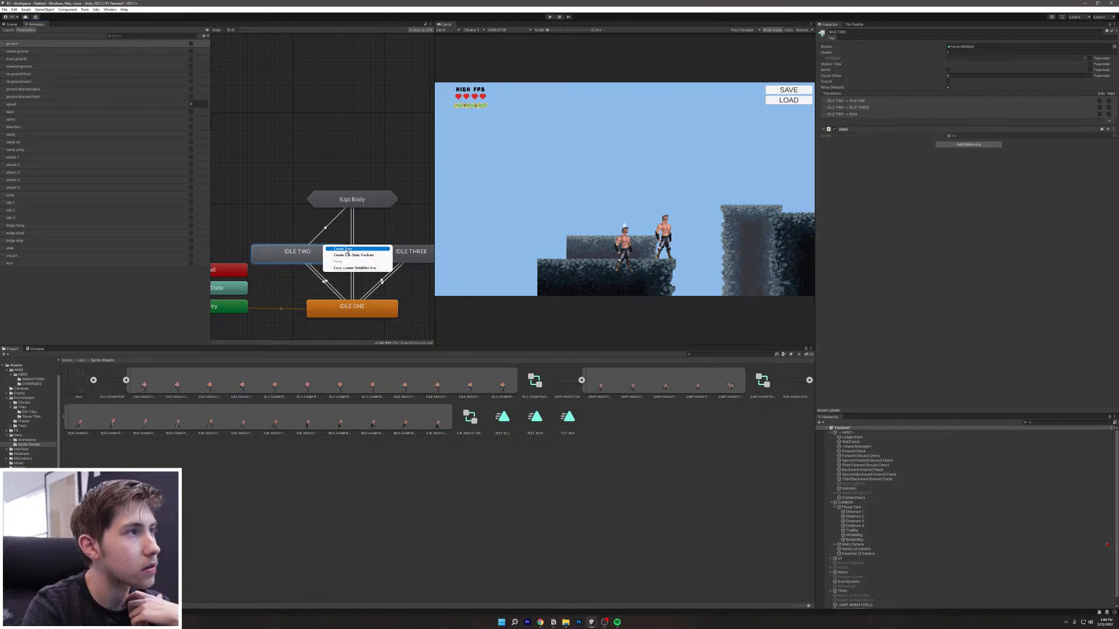
right_click(342, 255)
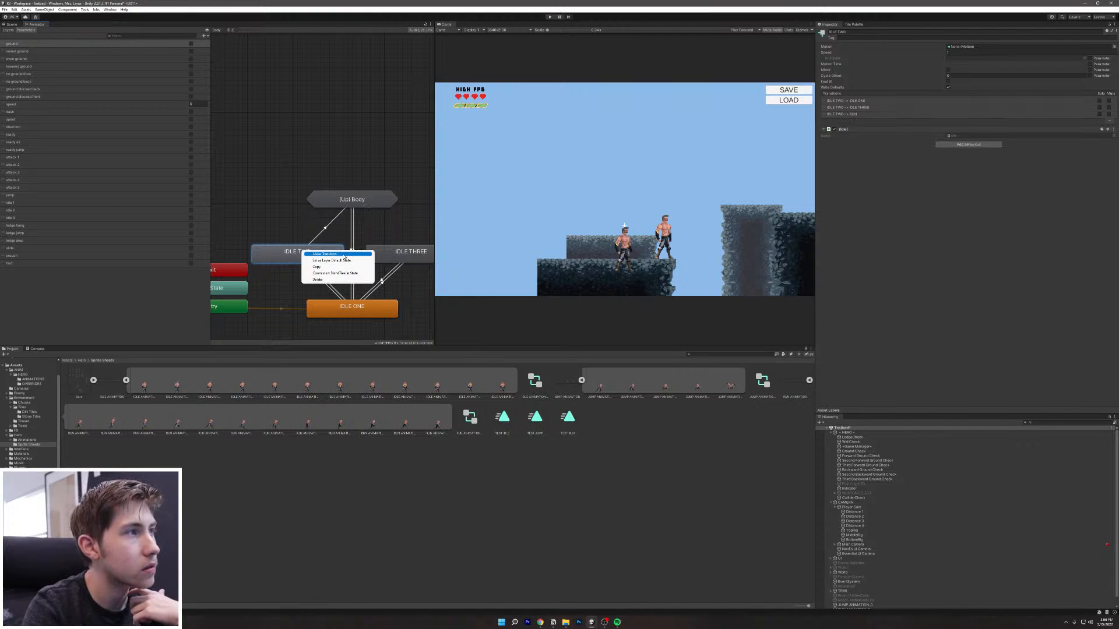
left_click(344, 255)
left_click(358, 203)
mouse_move(379, 206)
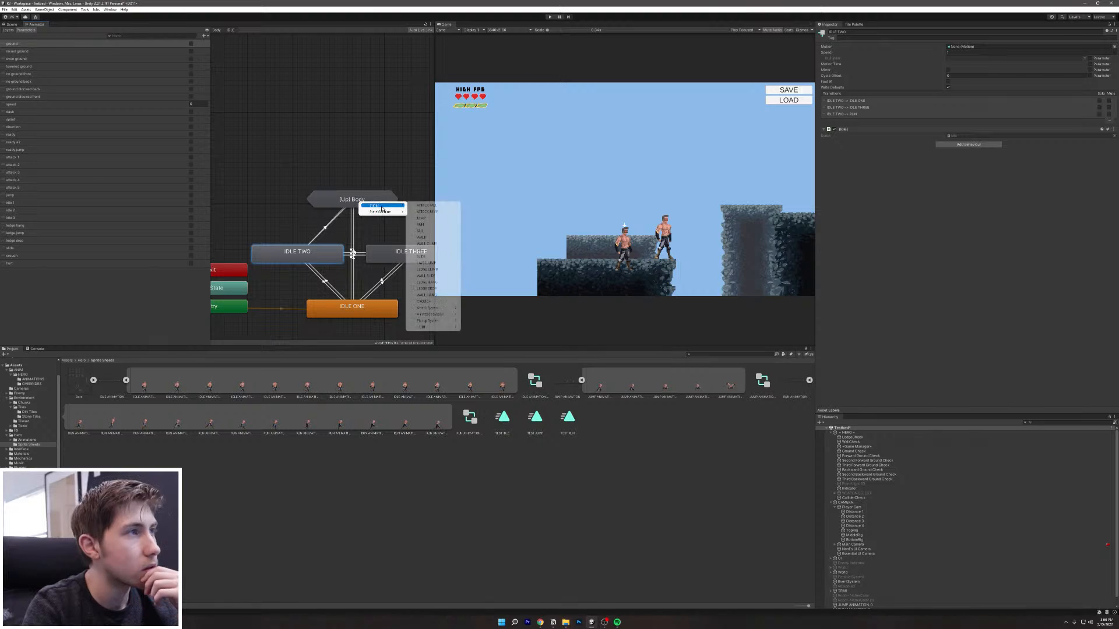
left_click(420, 224)
Step: Add a transition from IDLE TWO to the READY state
right_click(285, 257)
left_click(320, 262)
left_click(355, 204)
mouse_move(372, 206)
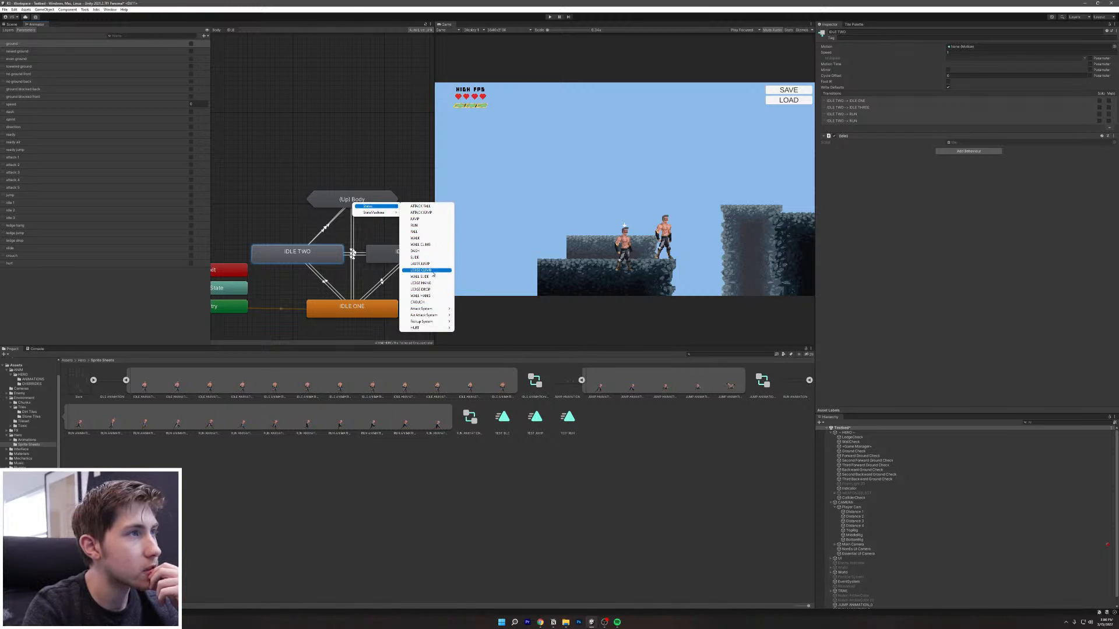
mouse_move(446, 311)
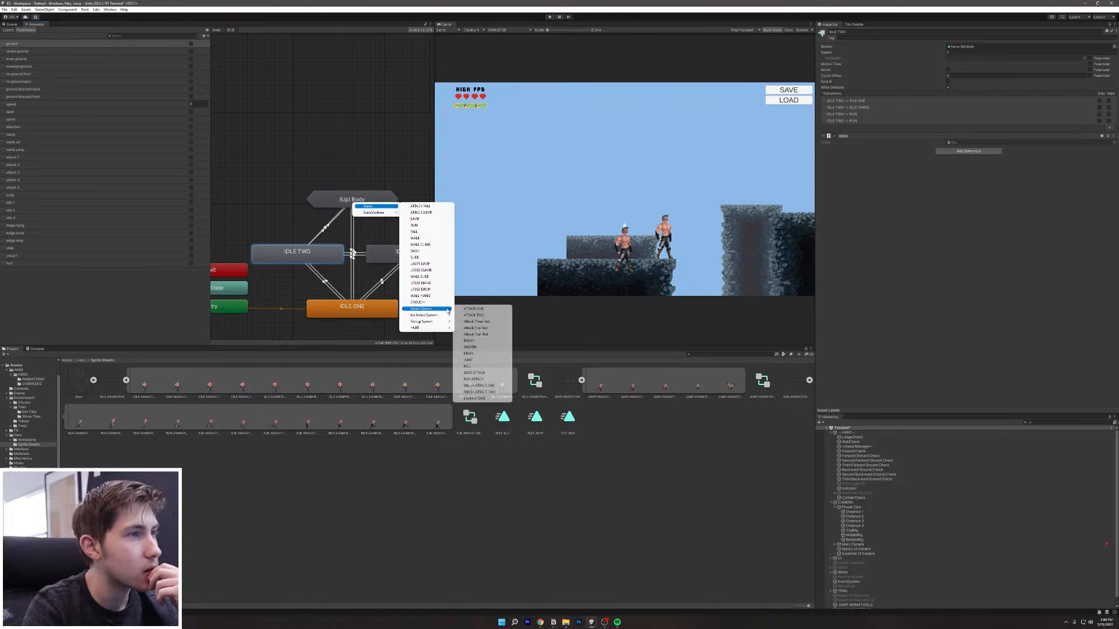
left_click(475, 342)
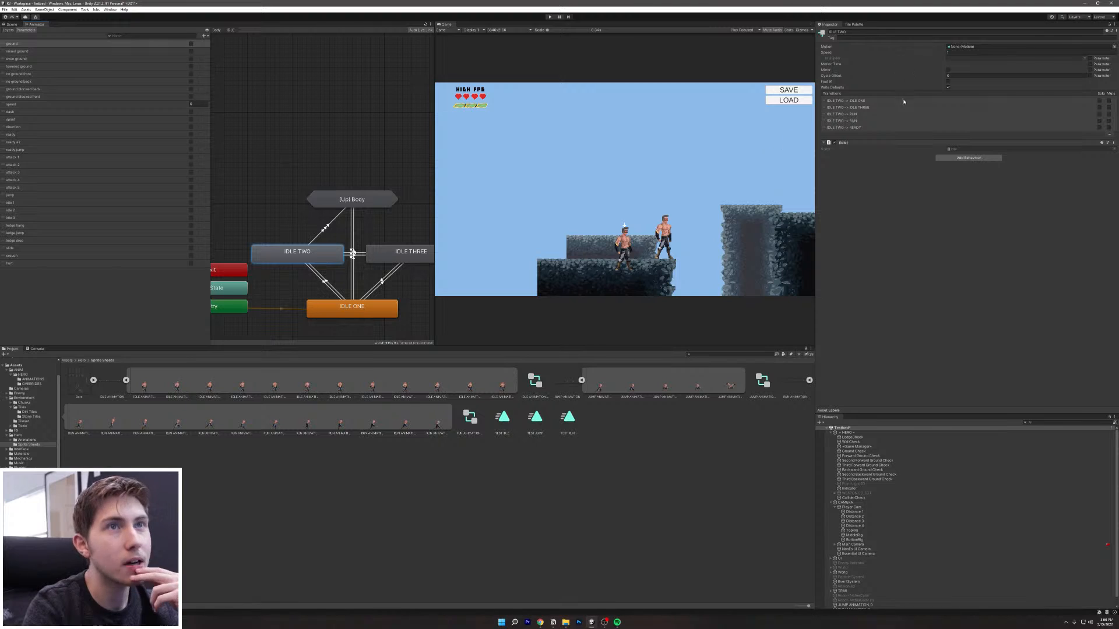
Step: Compare with IDLE ONE -> RUN, then delete the IDLE TWO -> READY transition
left_click(353, 288)
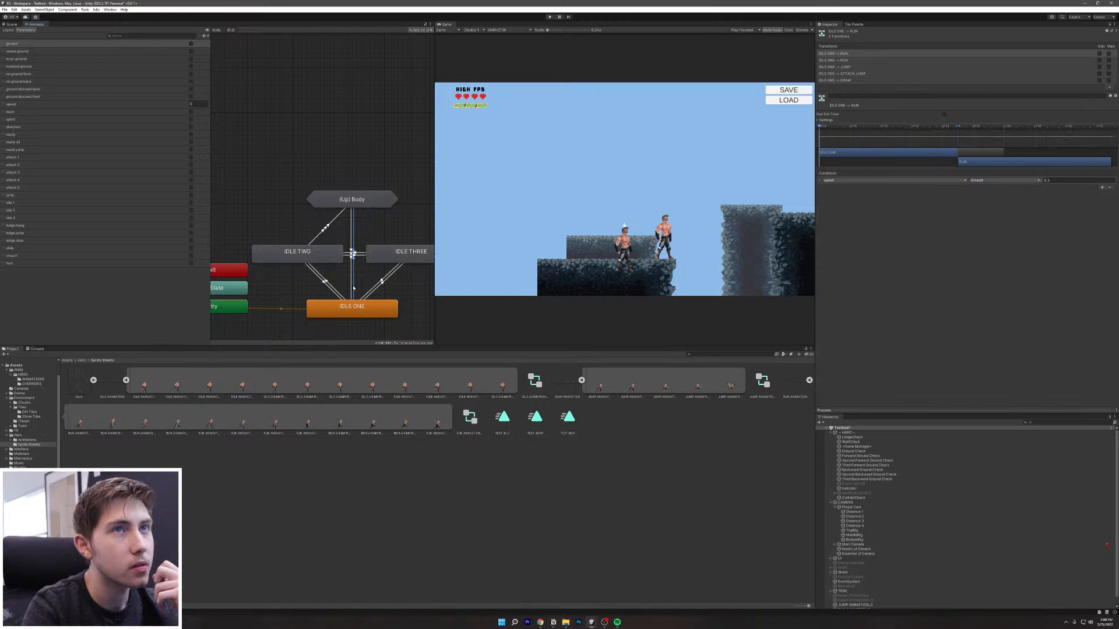
left_click(322, 231)
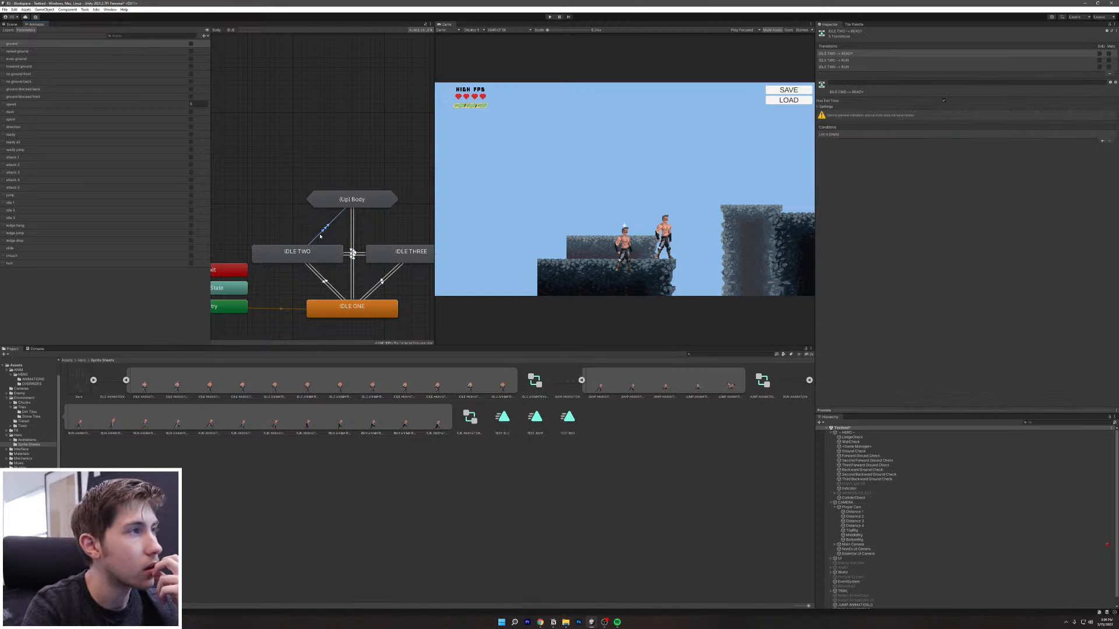
left_click(857, 54)
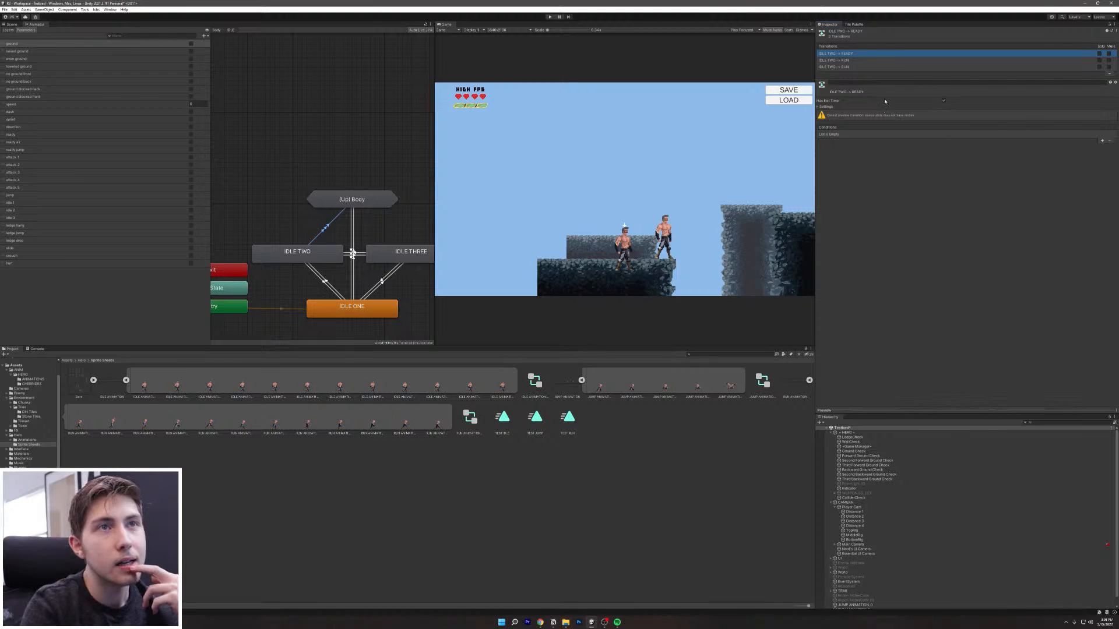
left_click(1109, 74)
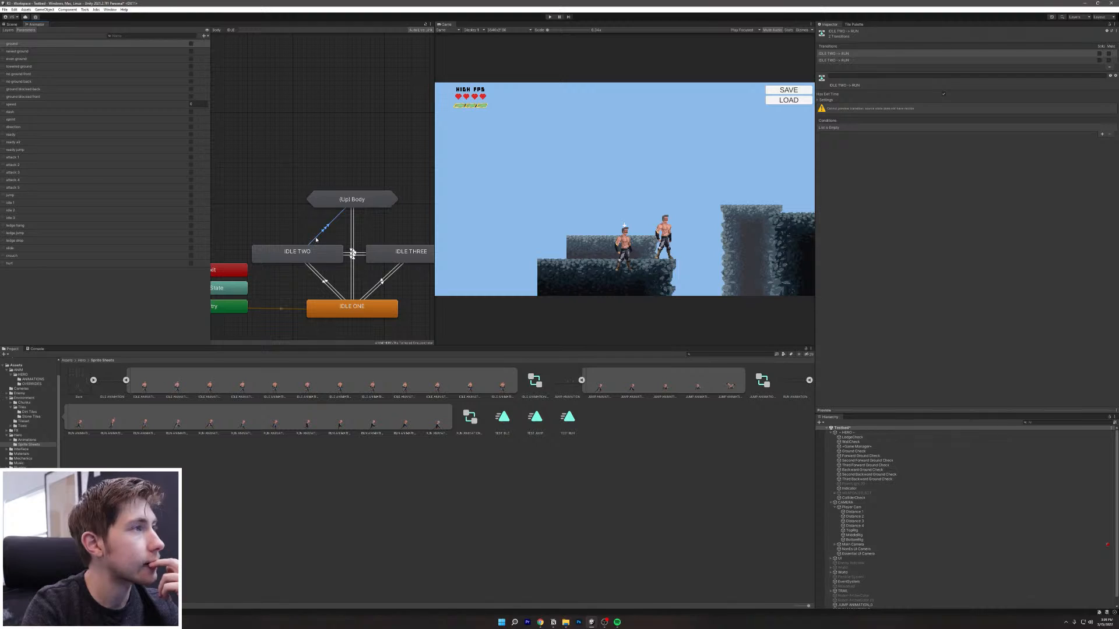
Step: Add a transition from IDLE TWO to JUMP through (Up) Body
right_click(309, 258)
left_click(322, 259)
left_click(352, 203)
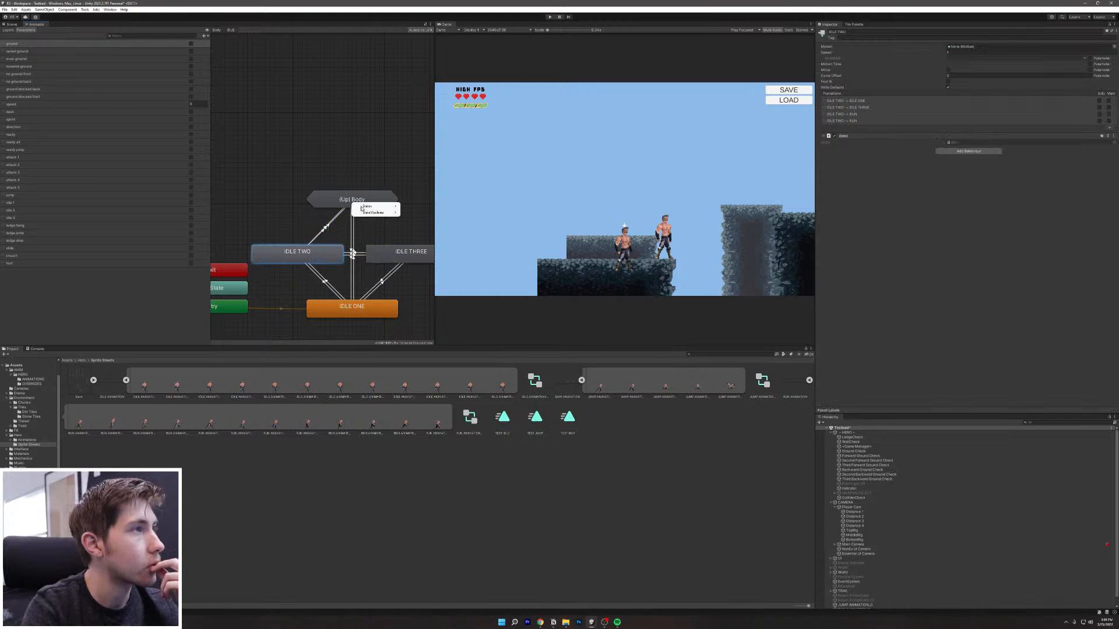
mouse_move(371, 206)
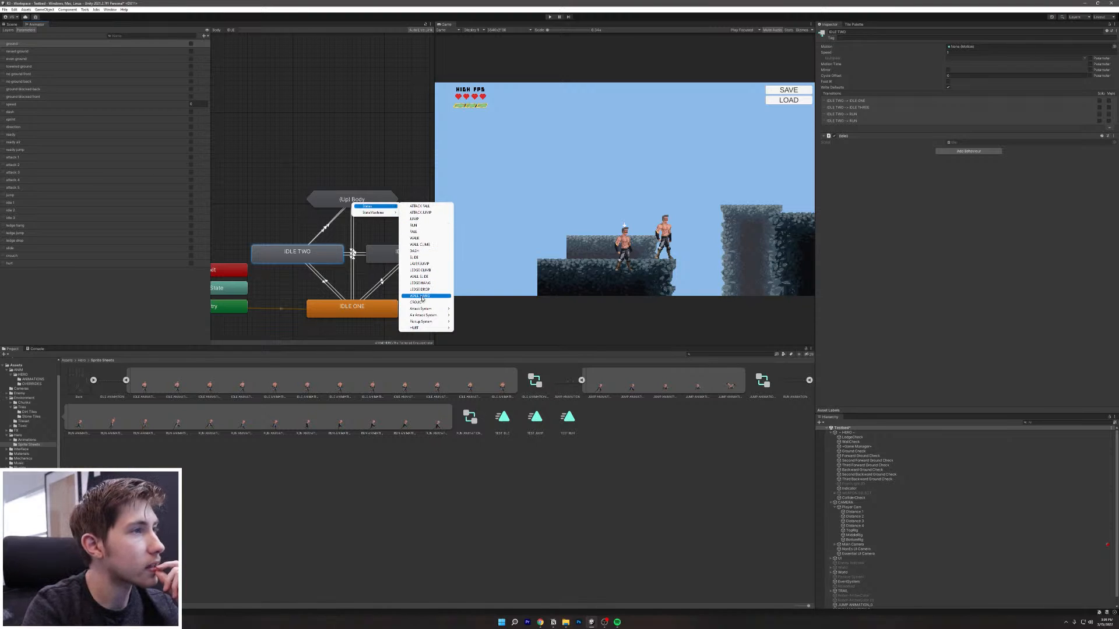
mouse_move(431, 323)
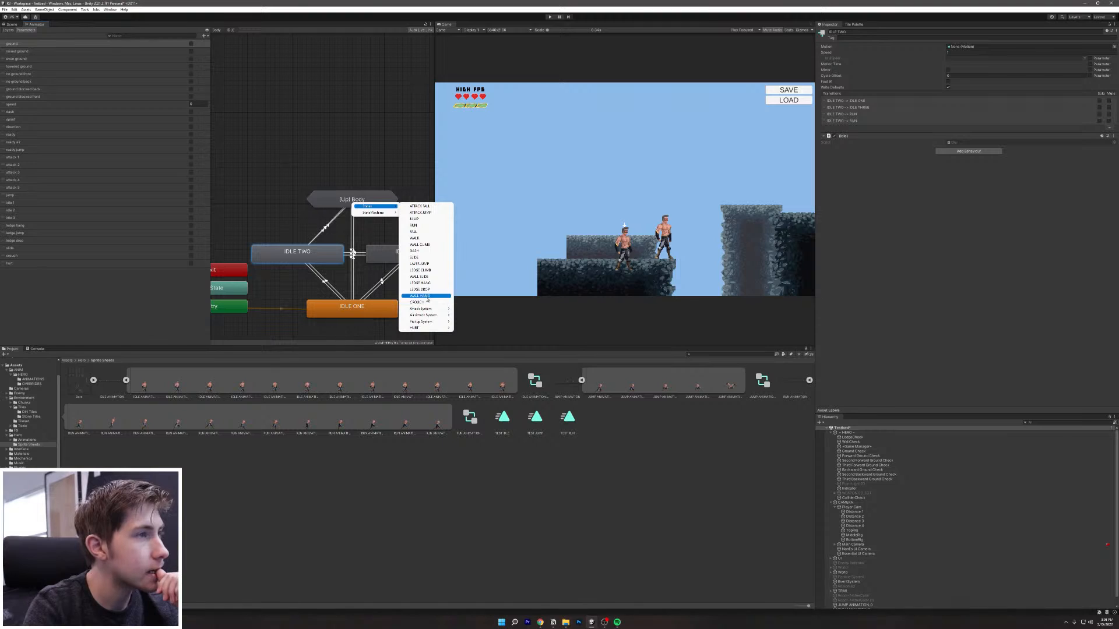
left_click(416, 219)
Step: Add a transition from IDLE TWO to JUMP AIR ATTACK
right_click(301, 255)
left_click(319, 258)
left_click(369, 204)
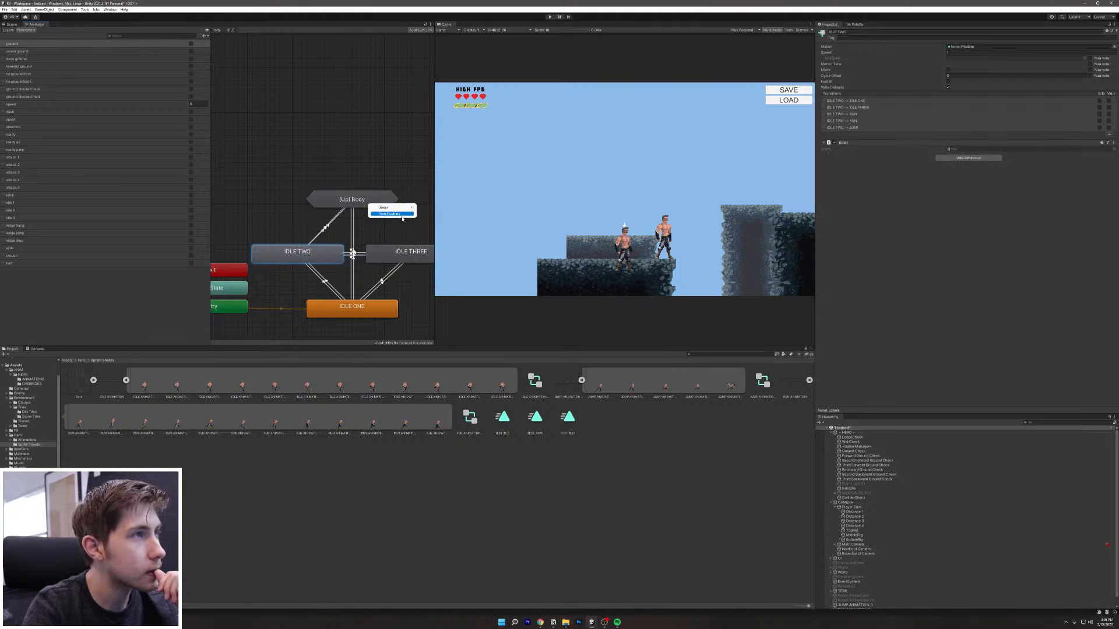
mouse_move(392, 207)
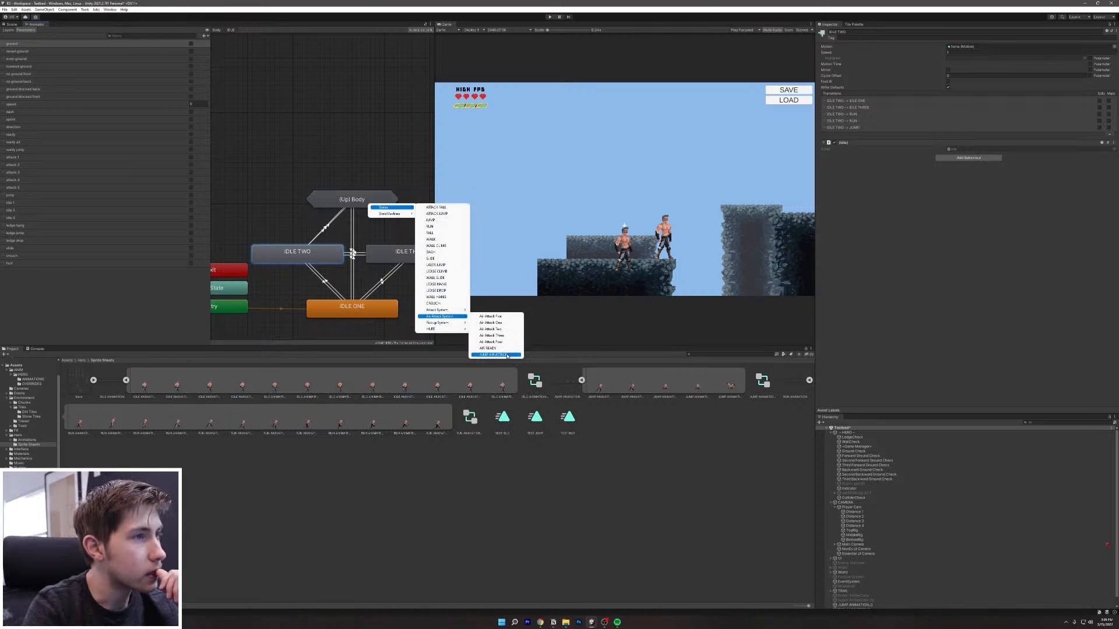
left_click(505, 354)
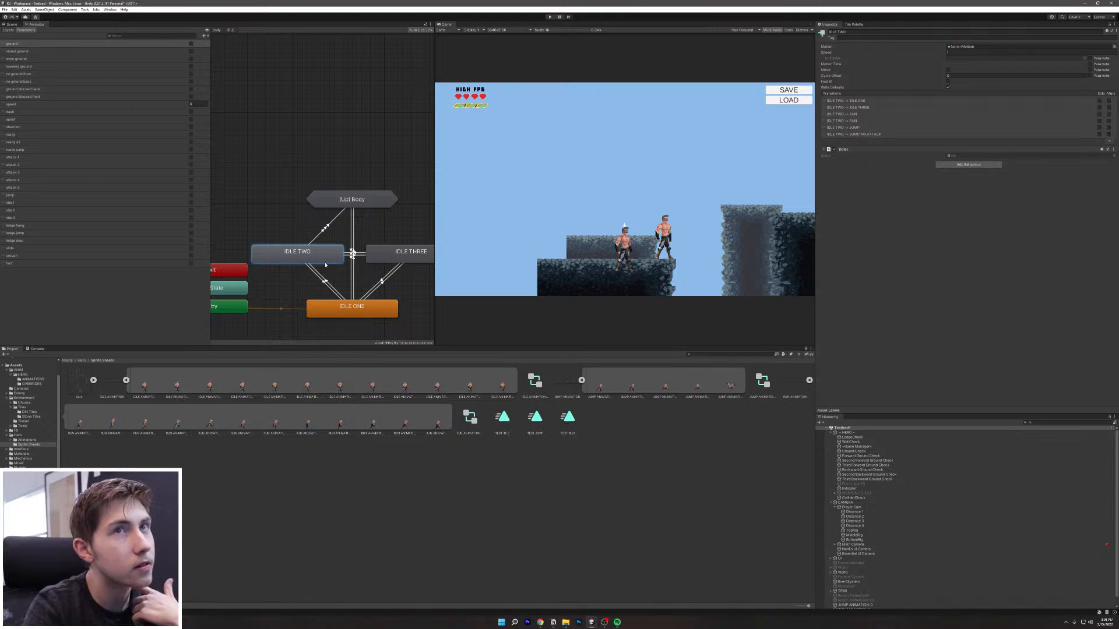
Step: Check IDLE ONE's ATTACK JUMP transition, then add an IDLE TWO to ATTACK JUMP transition
left_click(354, 287)
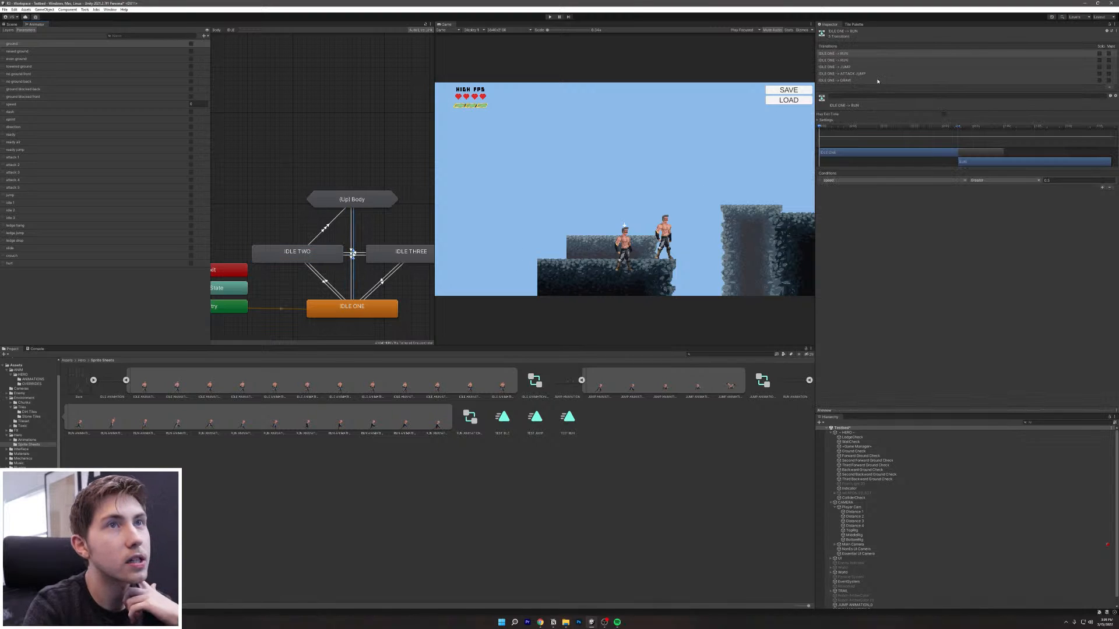
left_click(866, 74)
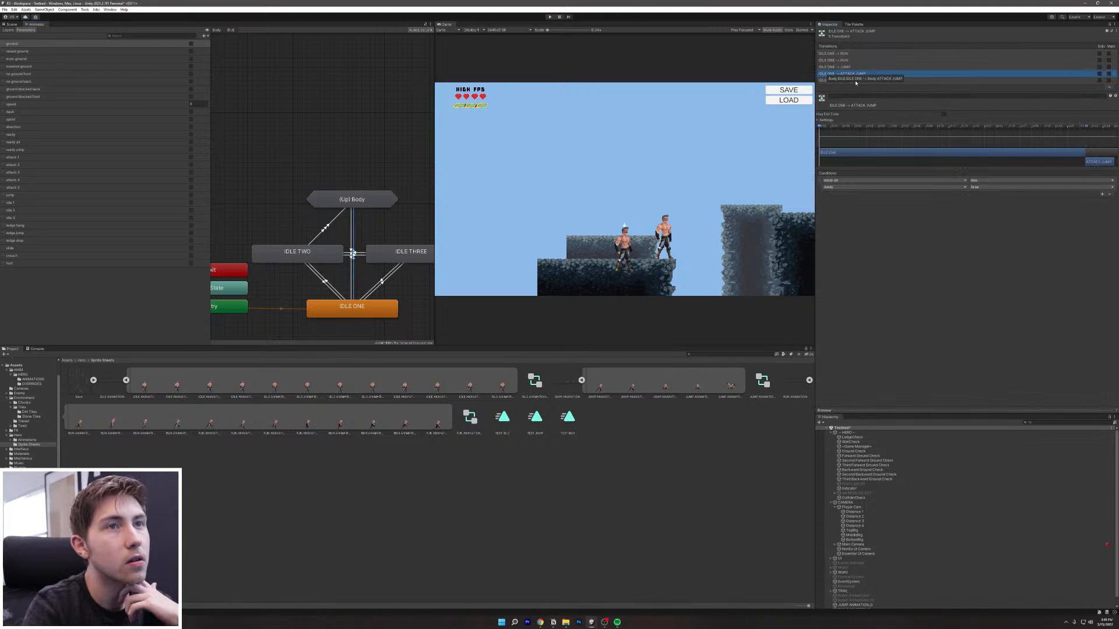
left_click(333, 236)
right_click(320, 254)
left_click(331, 256)
left_click(358, 194)
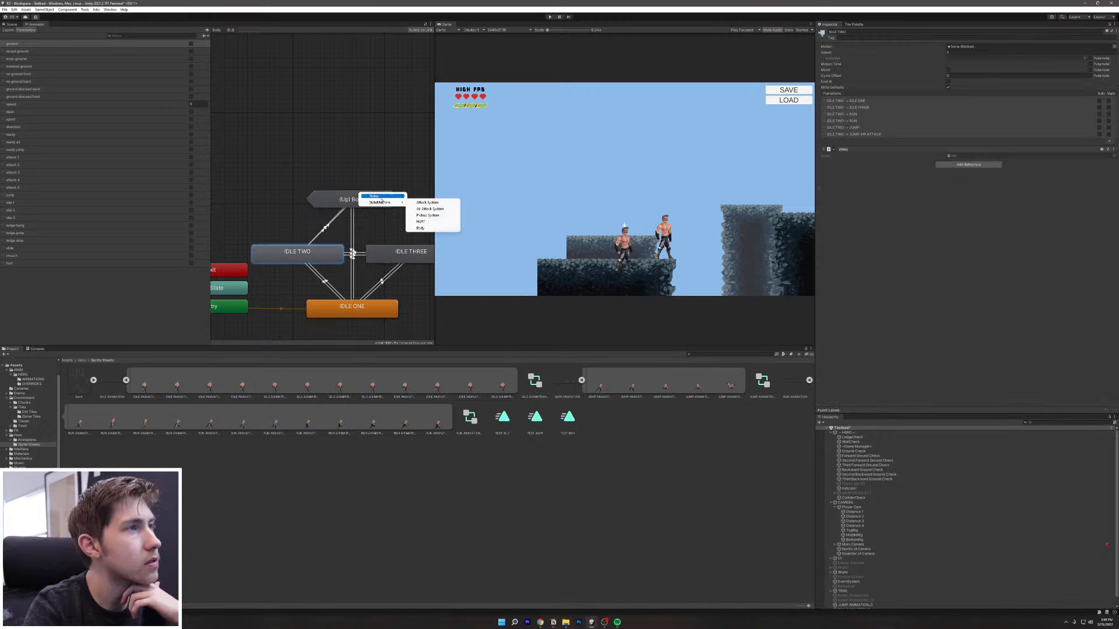
mouse_move(382, 202)
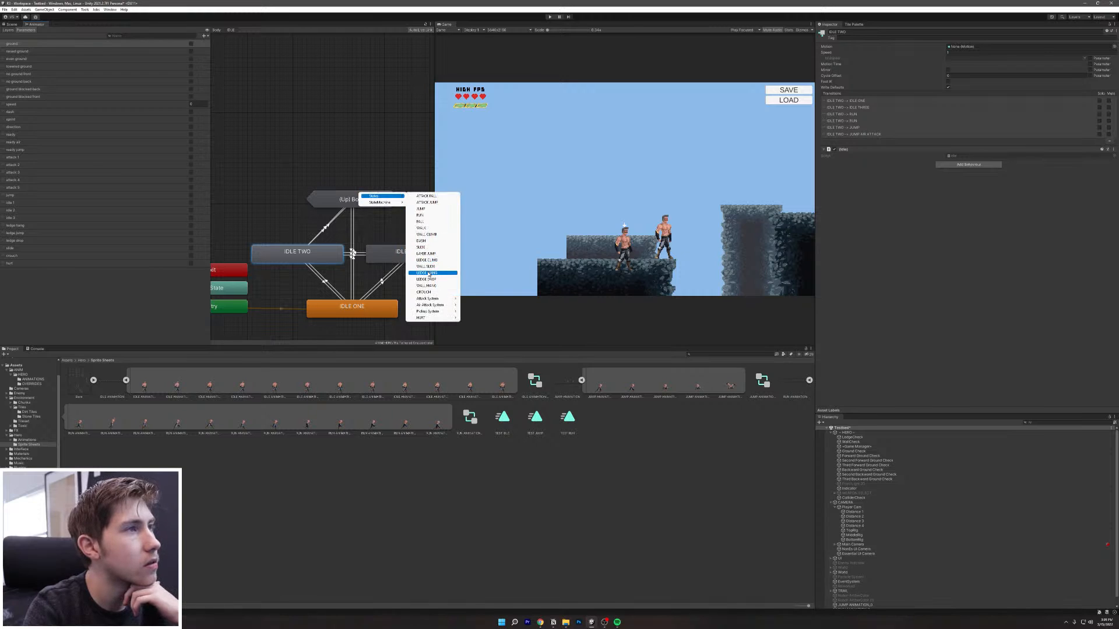
left_click(427, 202)
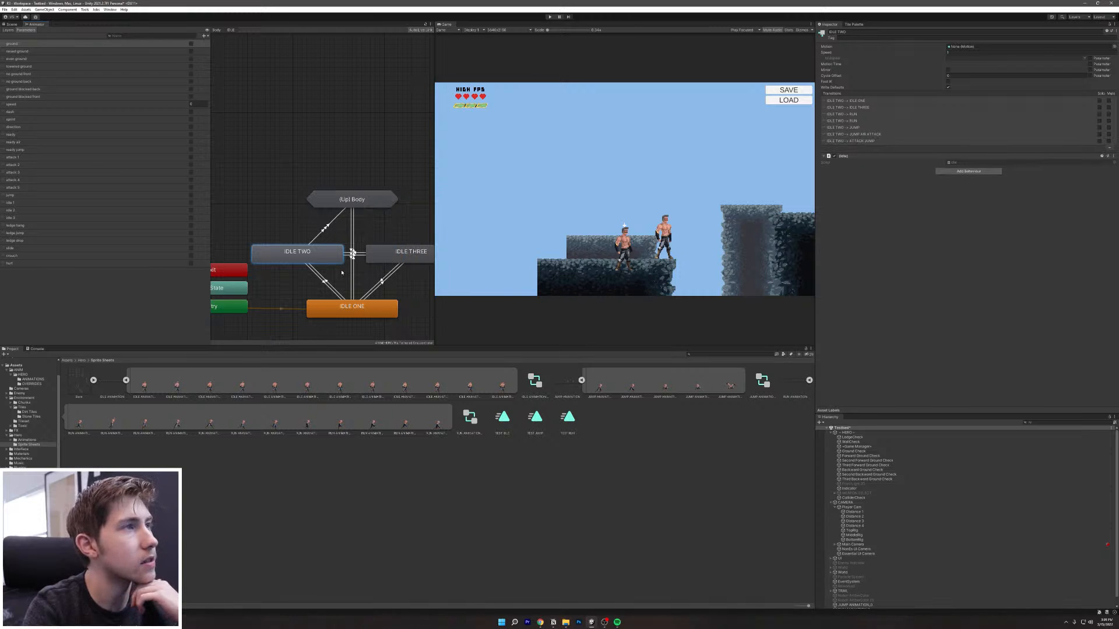
Step: Add a transition from IDLE TWO to the Attack System's DRAW state
right_click(314, 246)
right_click(288, 256)
left_click(308, 259)
left_click(368, 204)
mouse_move(396, 207)
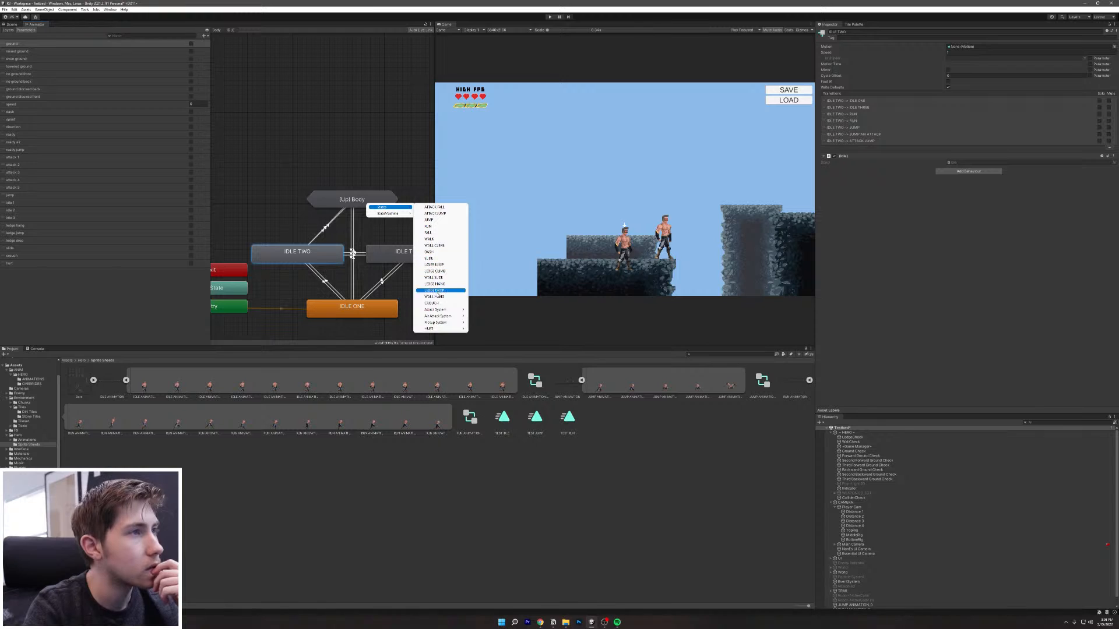
mouse_move(458, 310)
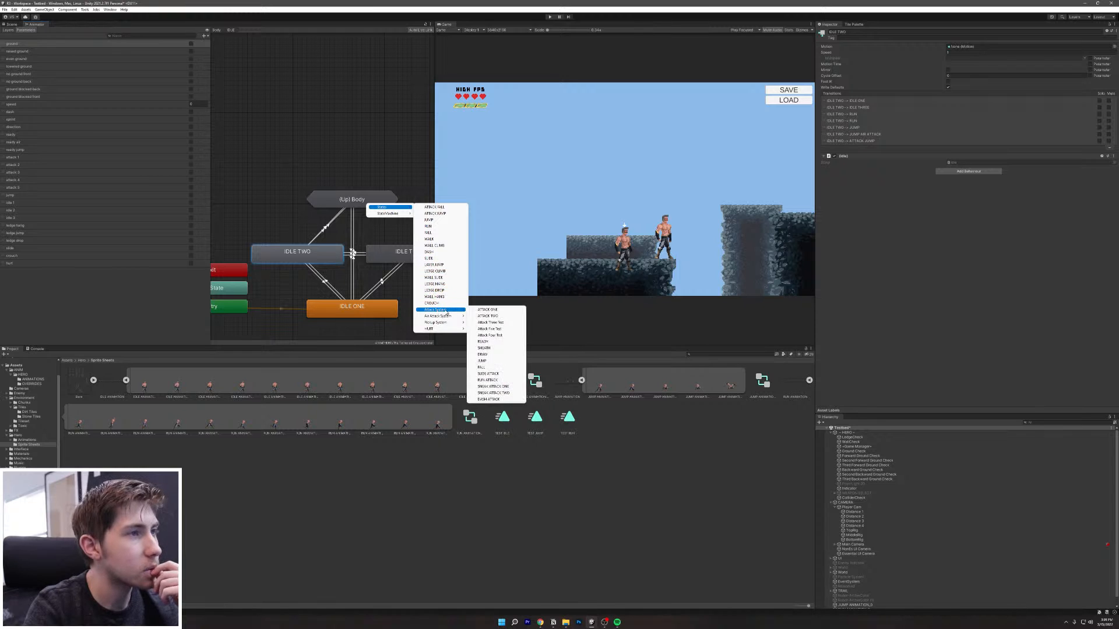
left_click(483, 355)
Step: Delete the IDLE TWO to JUMP AIR ATTACK transition
left_click(324, 229)
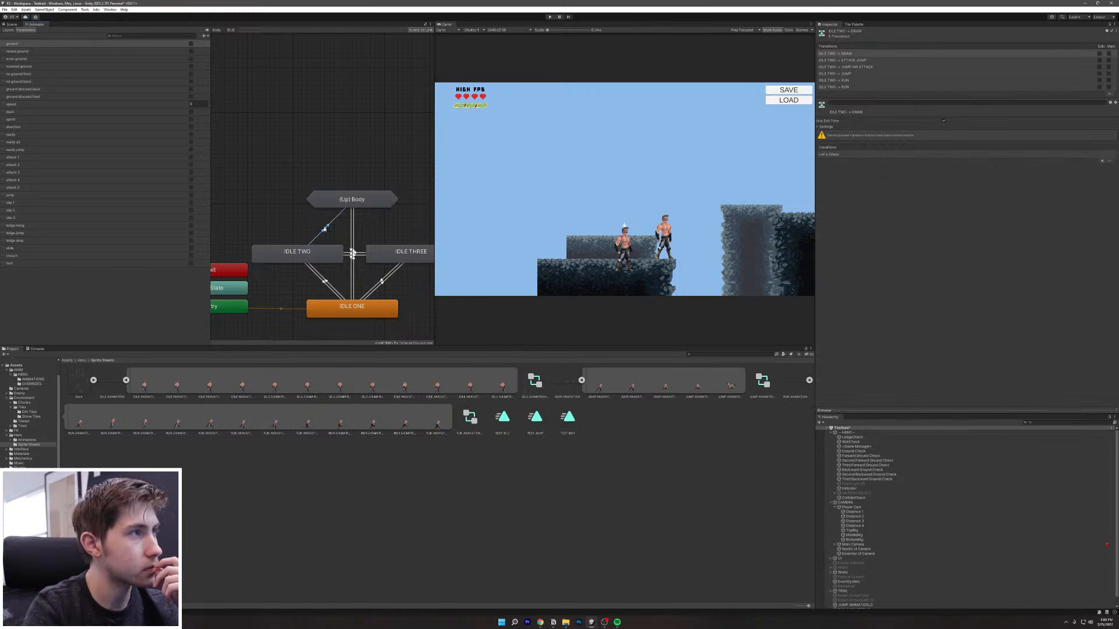
left_click(843, 67)
key("Delete")
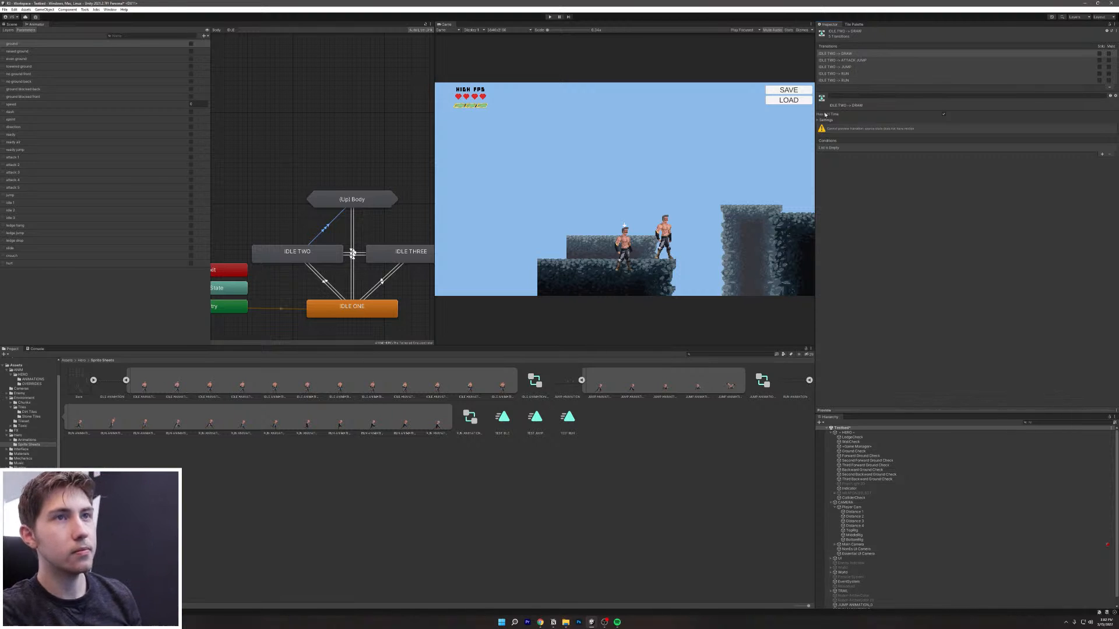
Step: On the second IDLE TWO to RUN transition, disable Has Exit Time and Fixed Duration and set duration 0
left_click(831, 80)
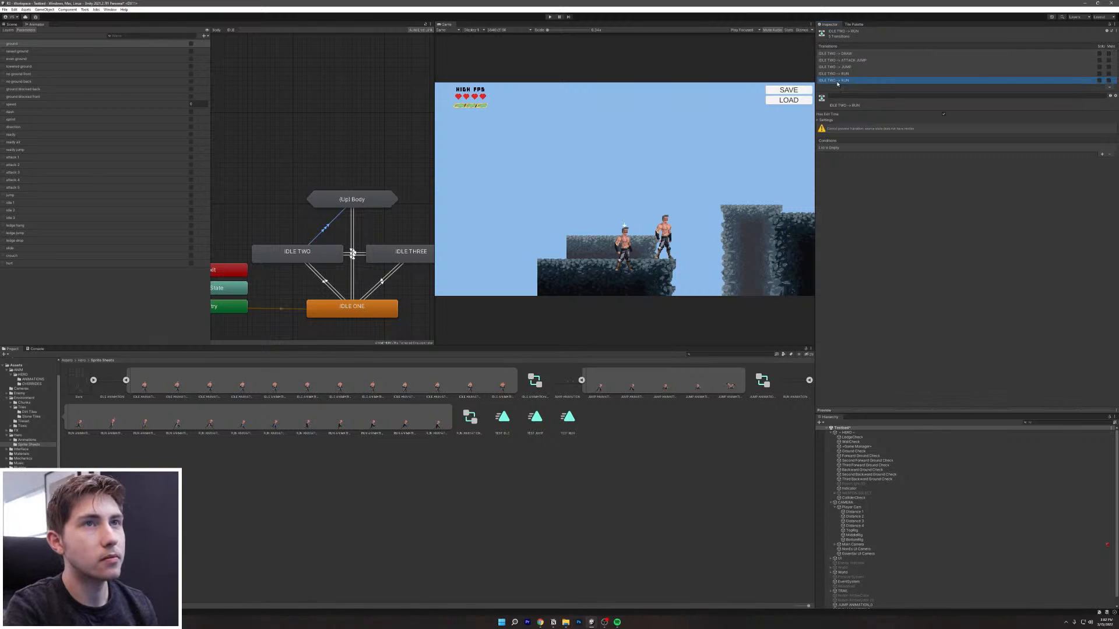
left_click(818, 120)
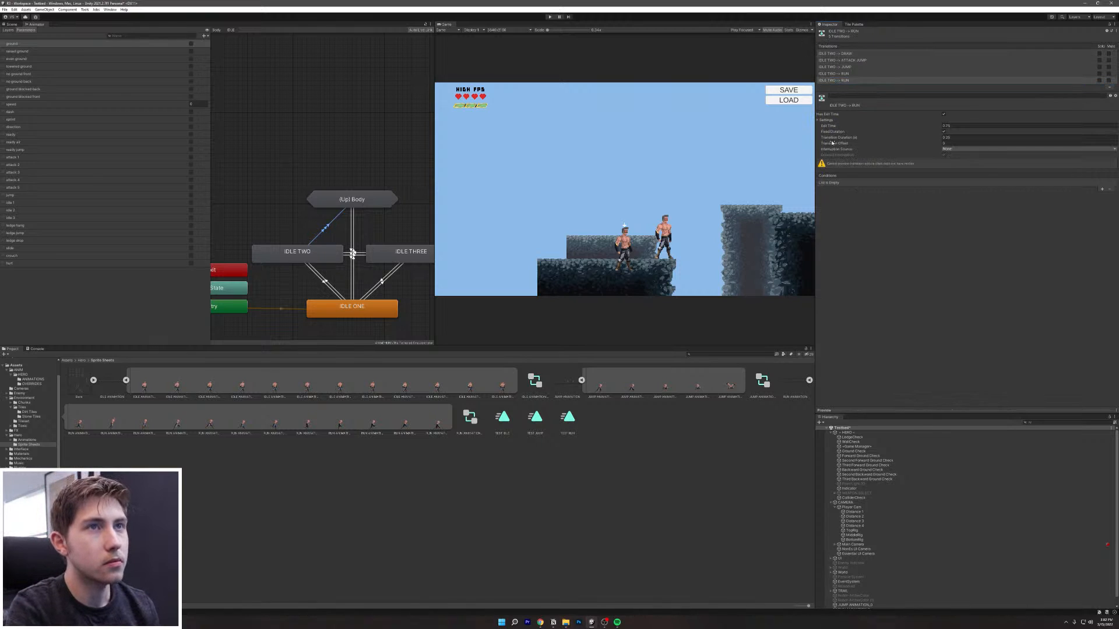
left_click(944, 115)
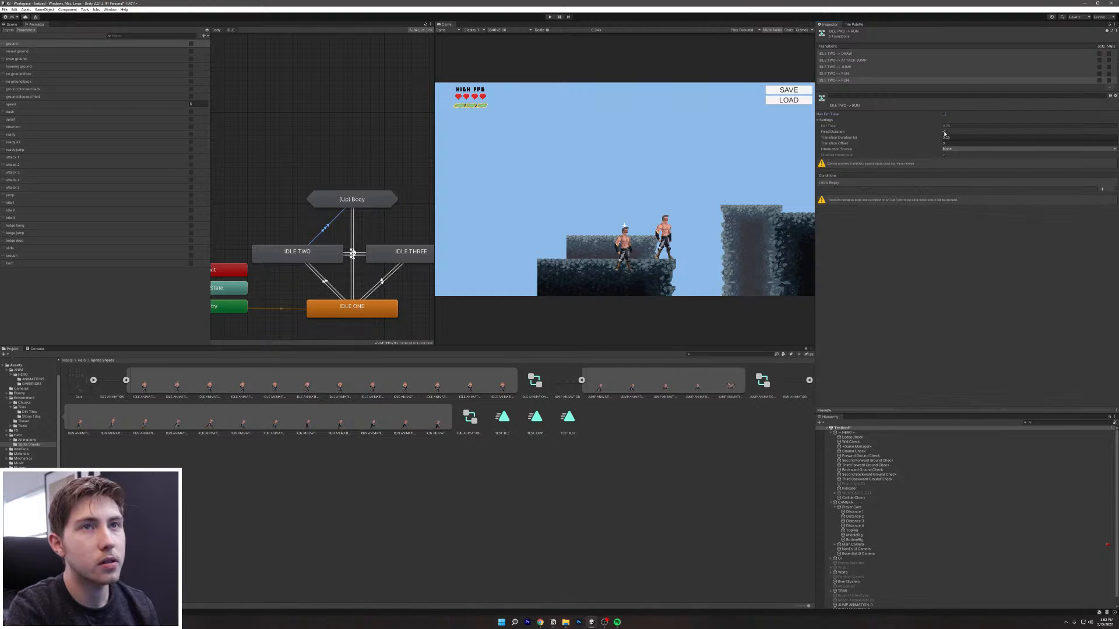
left_click(944, 115)
left_click(947, 125)
key("BackSpace")
left_click(944, 115)
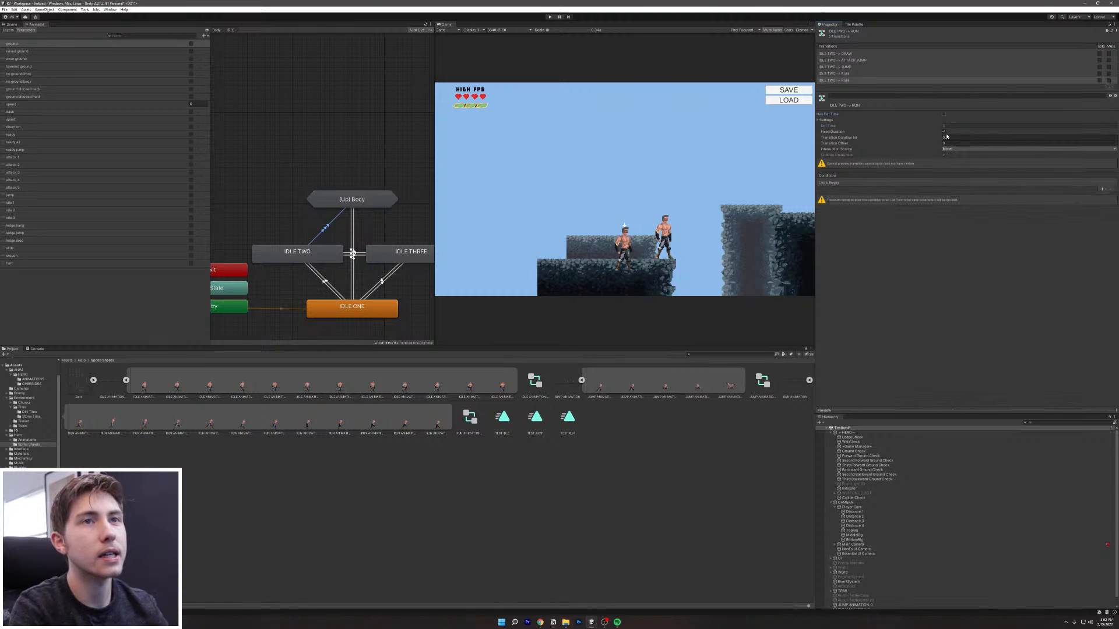
left_click(950, 138)
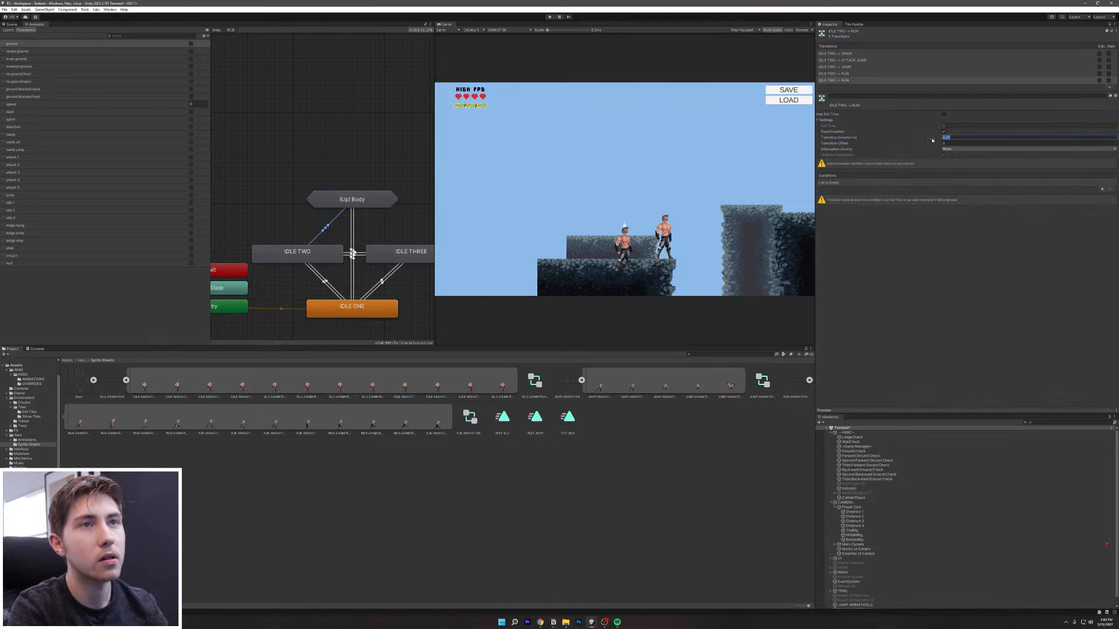
left_click(944, 131)
left_click(943, 138)
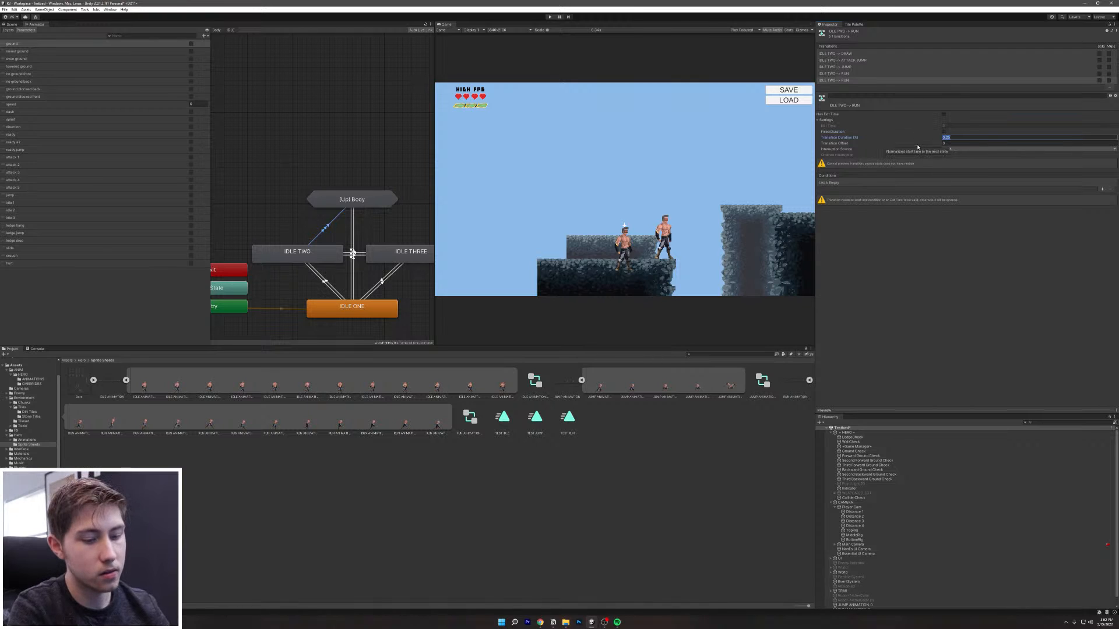
type("0")
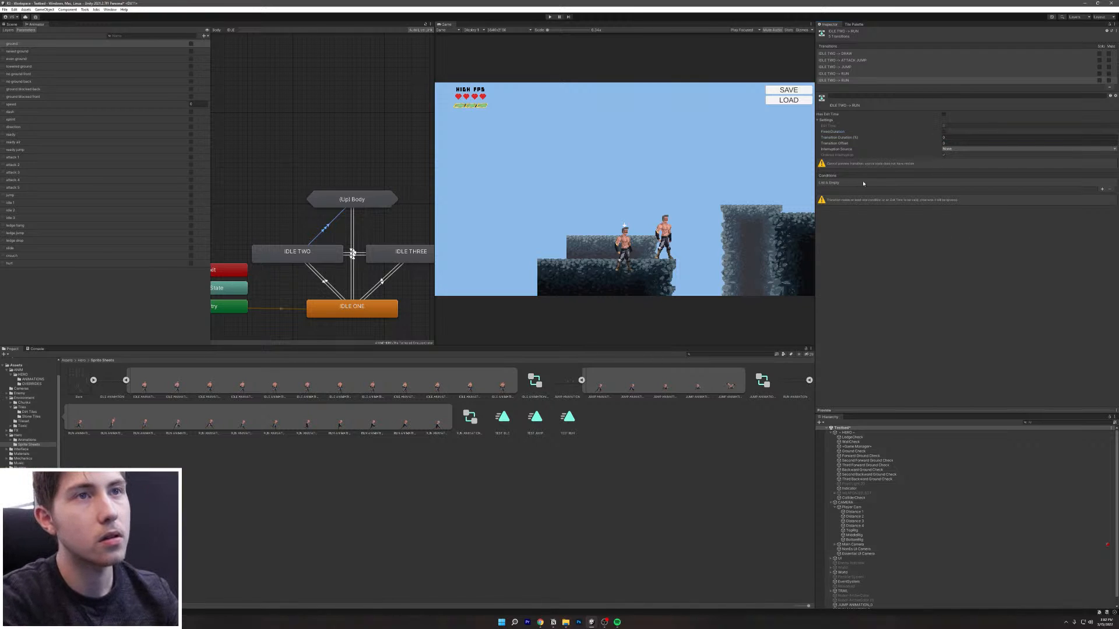
Step: Add conditions ground true and speed Greater 0.5 to that RUN transition
left_click(1102, 190)
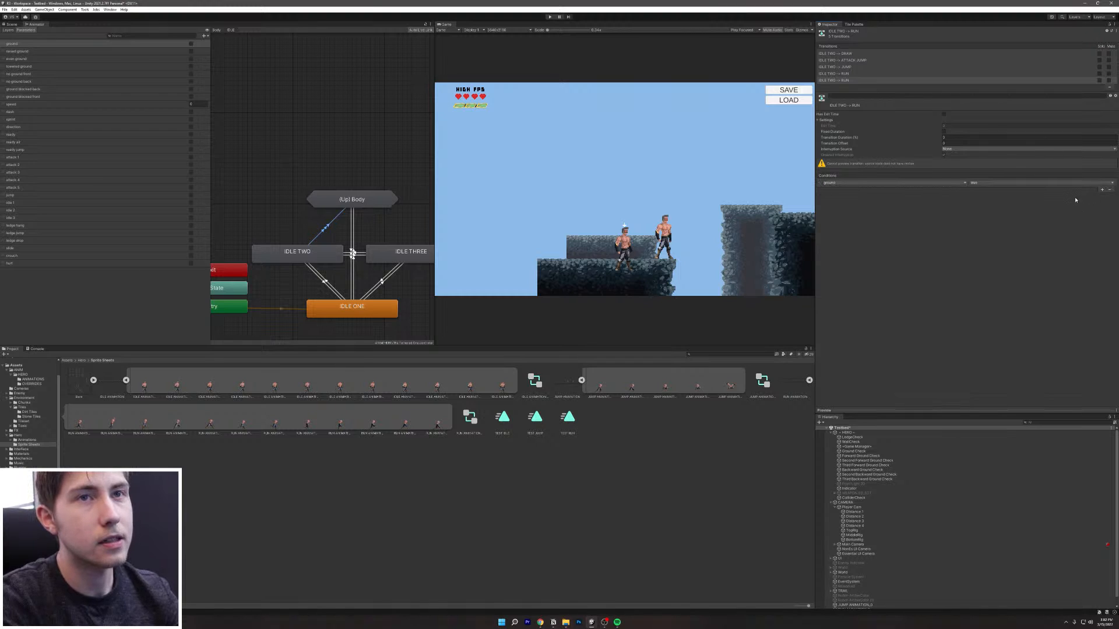
left_click(1101, 190)
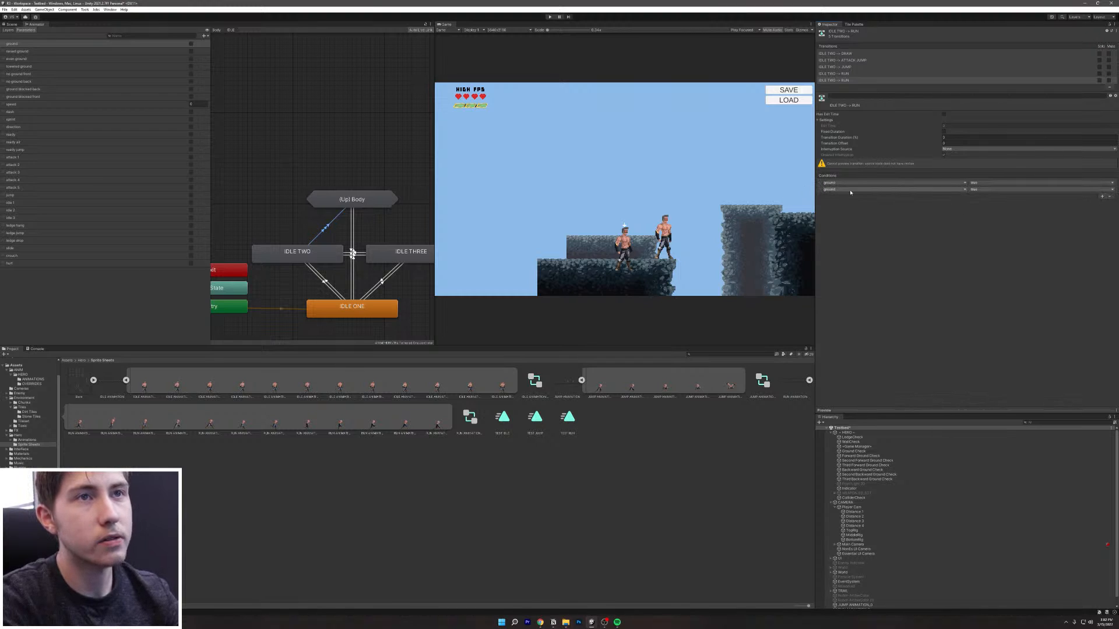
left_click(828, 189)
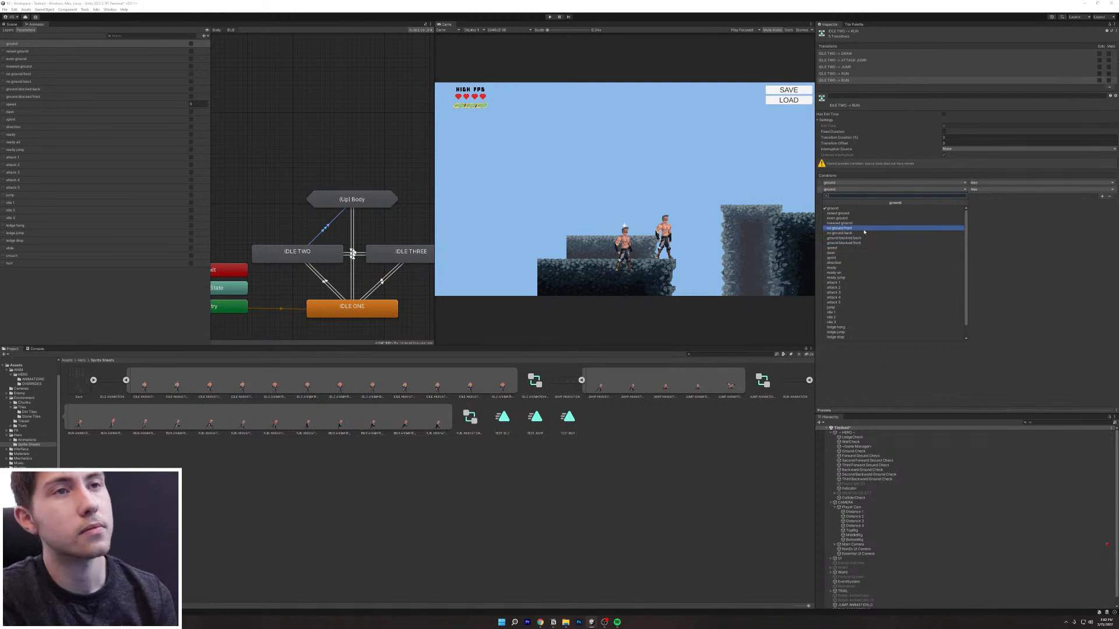
scroll(848, 315, "down", 1)
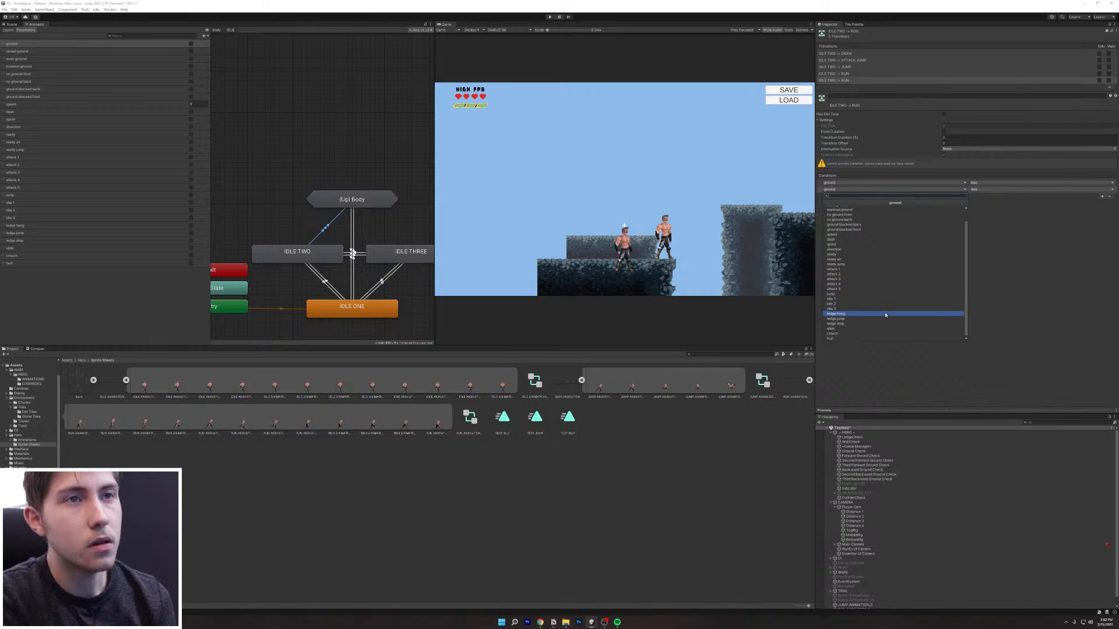
left_click(839, 235)
left_click(1056, 188)
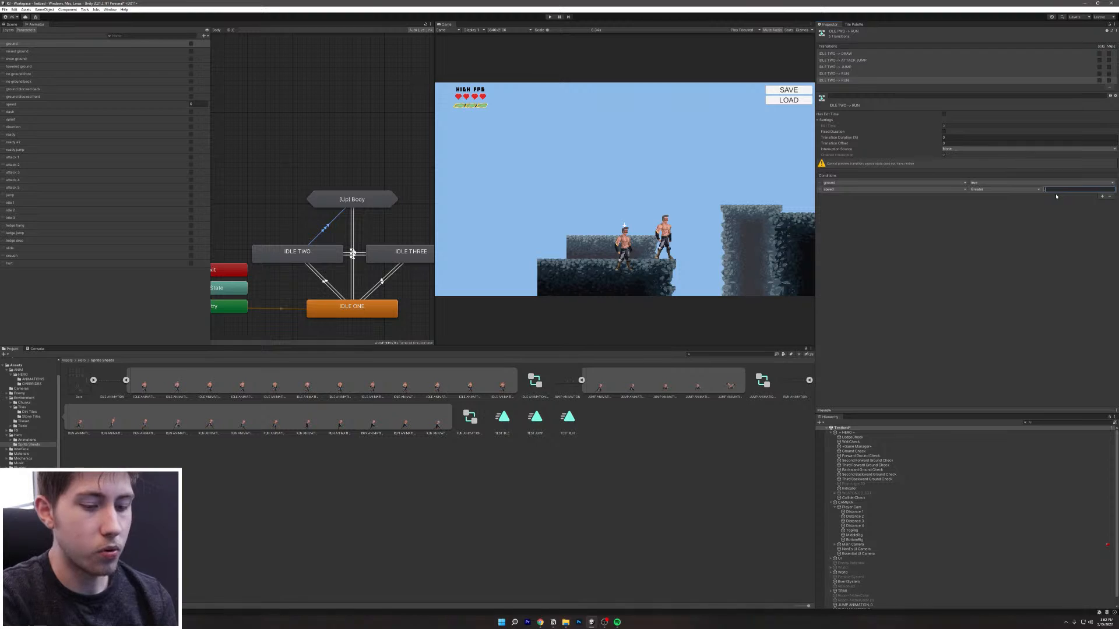
left_click(1060, 213)
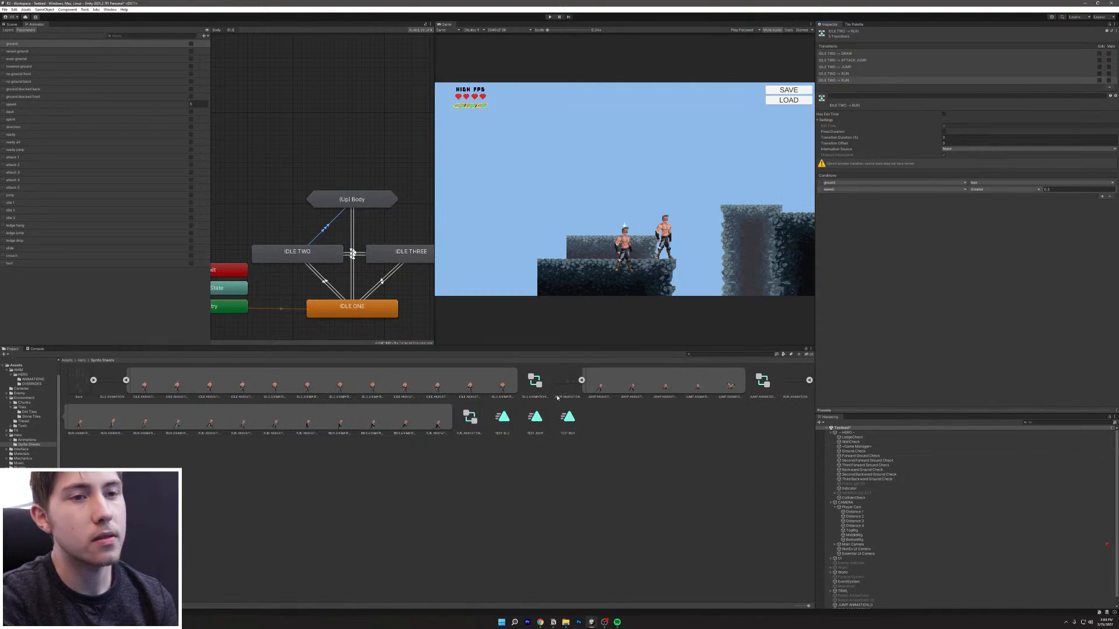
left_click(356, 290)
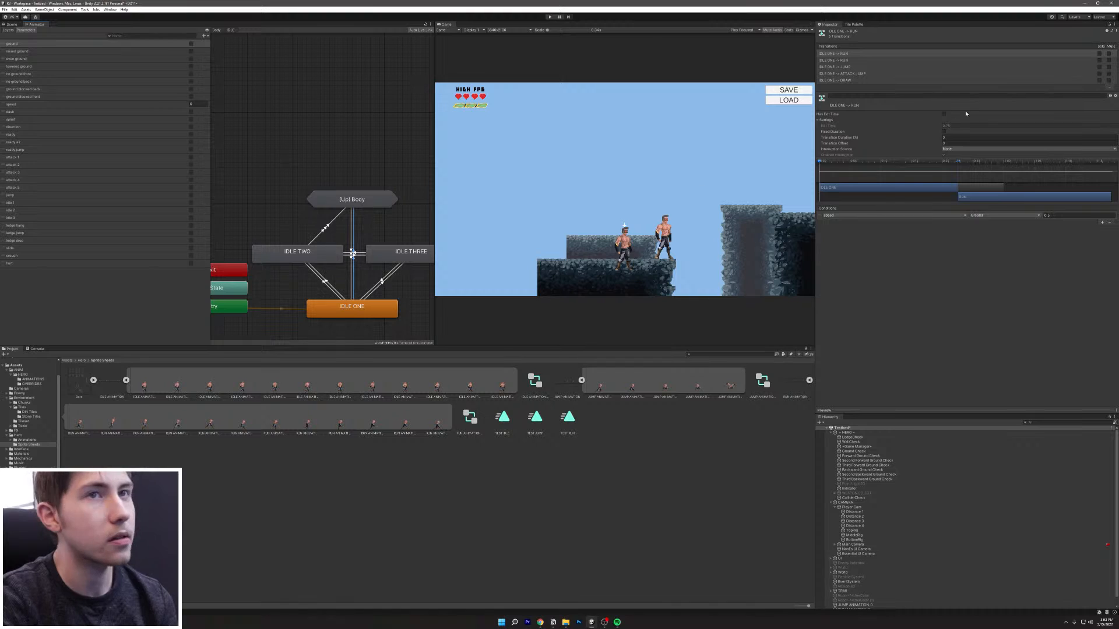
left_click(862, 54)
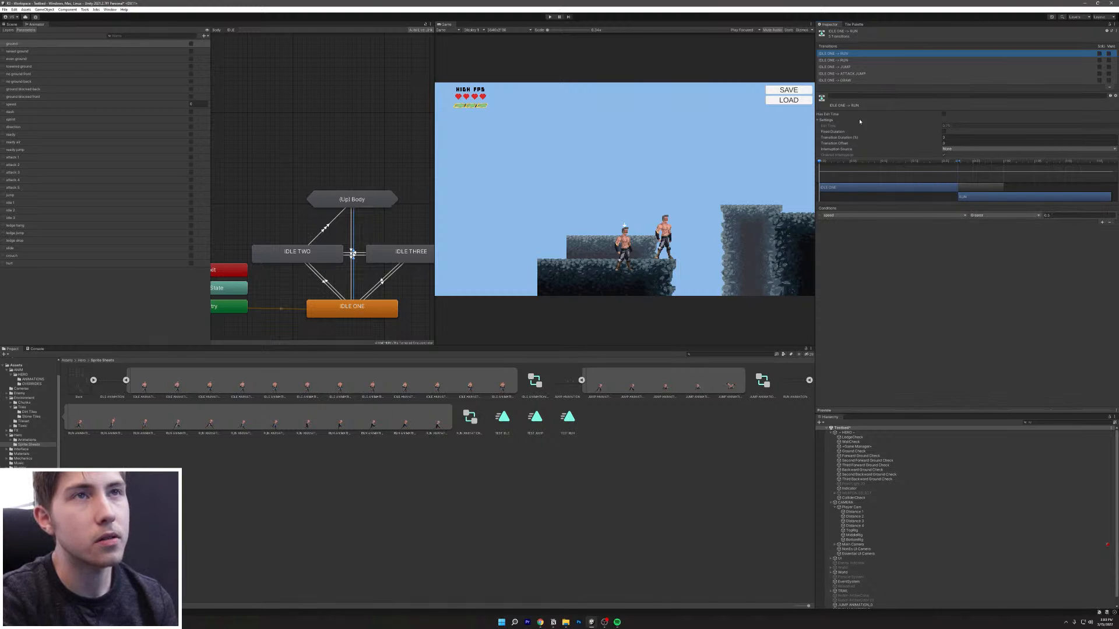
left_click(862, 61)
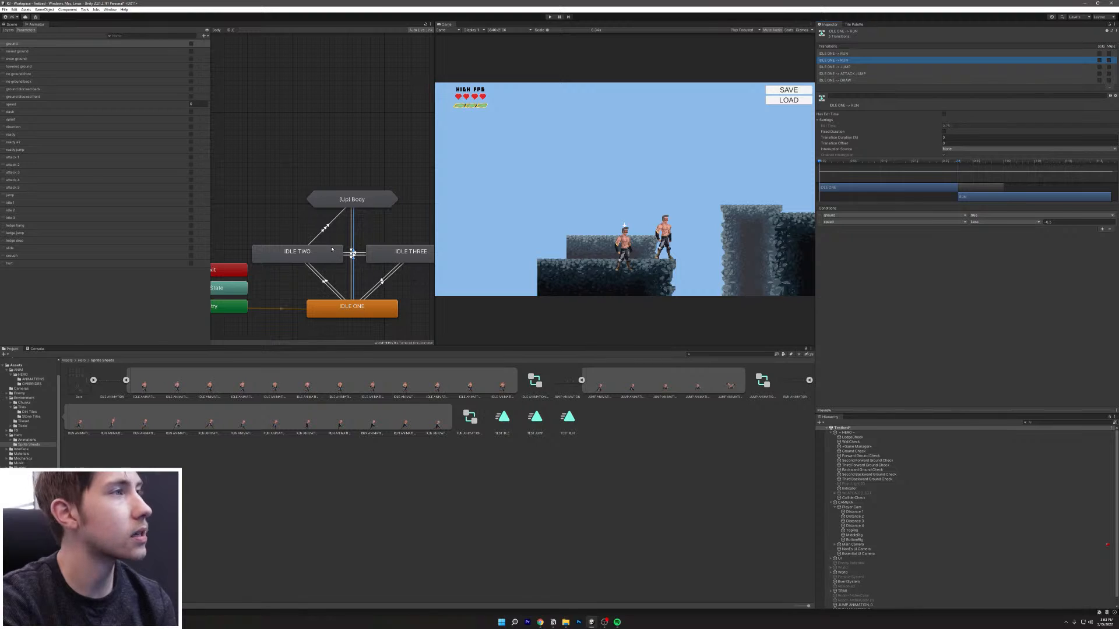
left_click(329, 228)
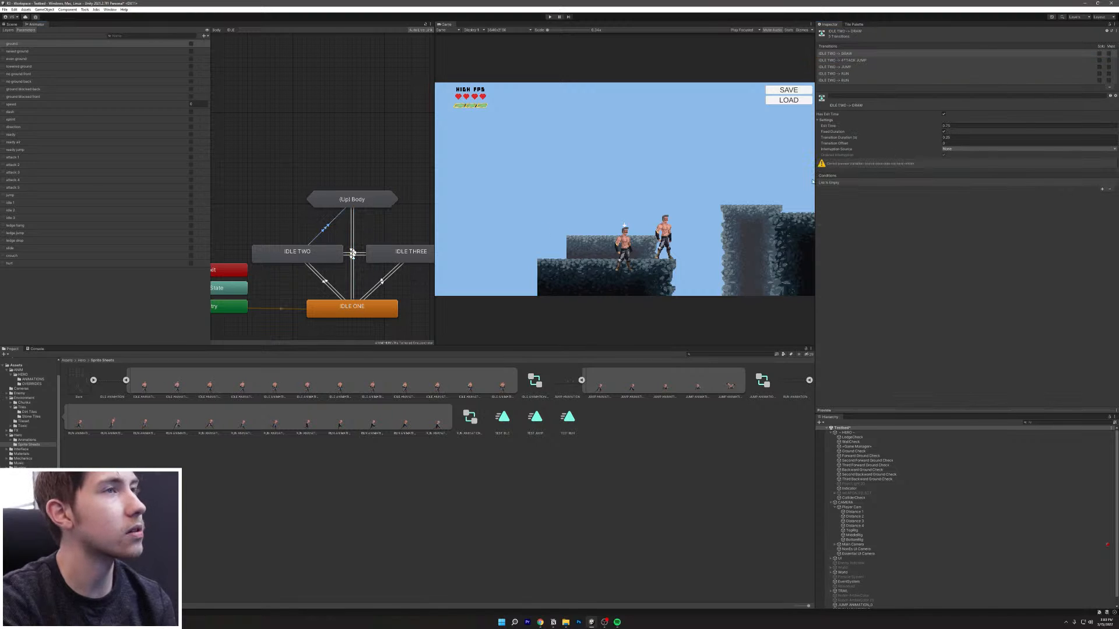
Step: Add a speed Less -0.5 condition to the last IDLE TWO to RUN transition and delete the duplicate
left_click(860, 73)
left_click(857, 80)
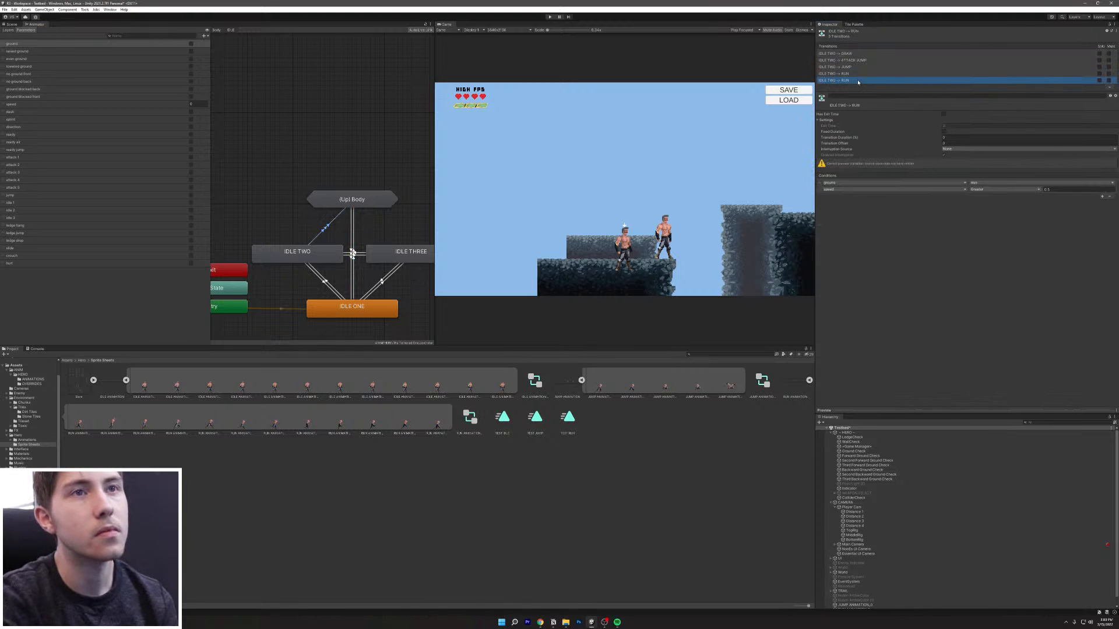
left_click(1101, 196)
left_click(895, 197)
left_click(909, 196)
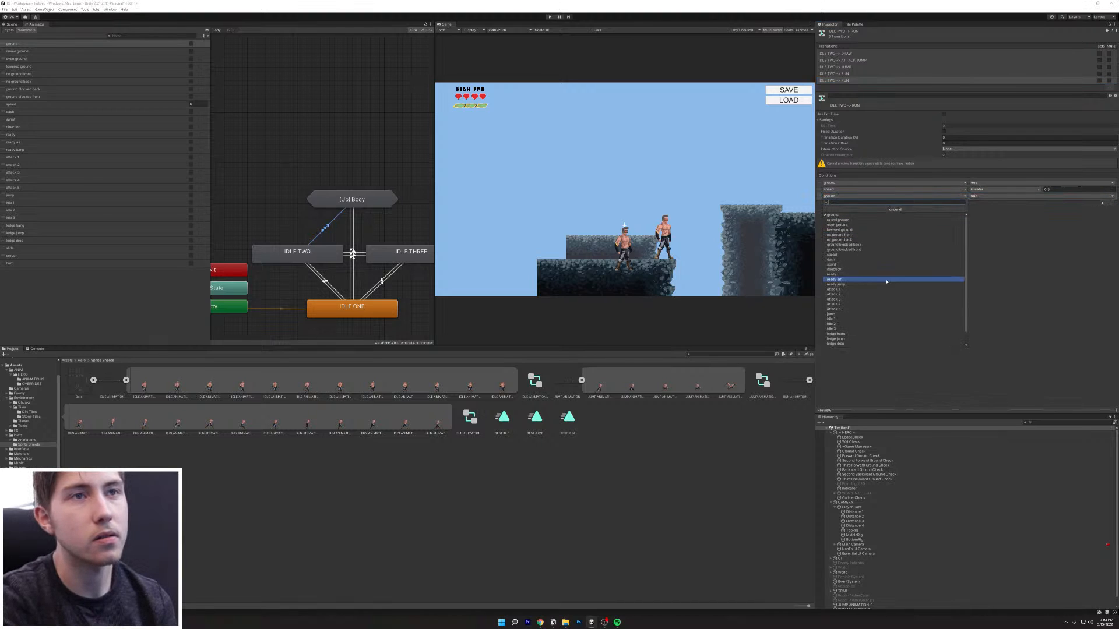
left_click(857, 255)
left_click(991, 197)
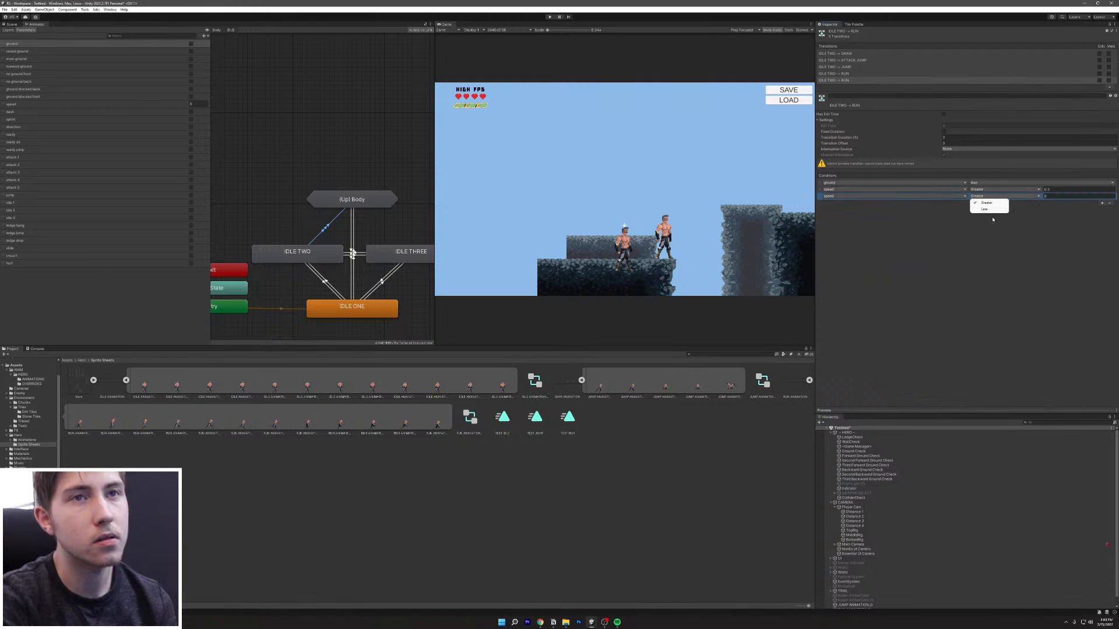
left_click(989, 209)
type("-")
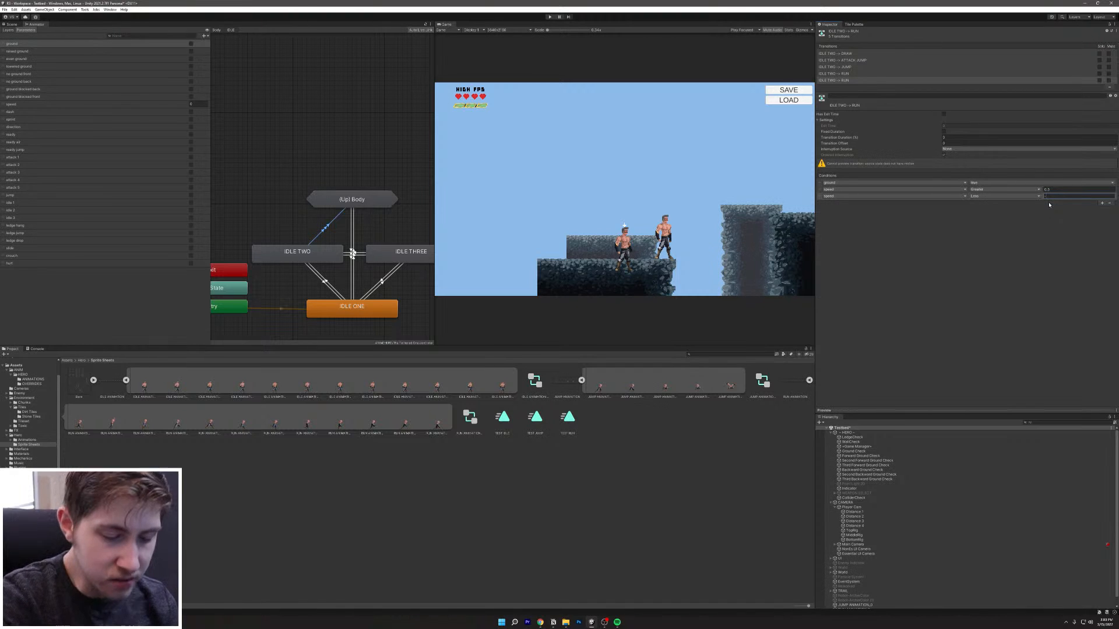
type("0.5")
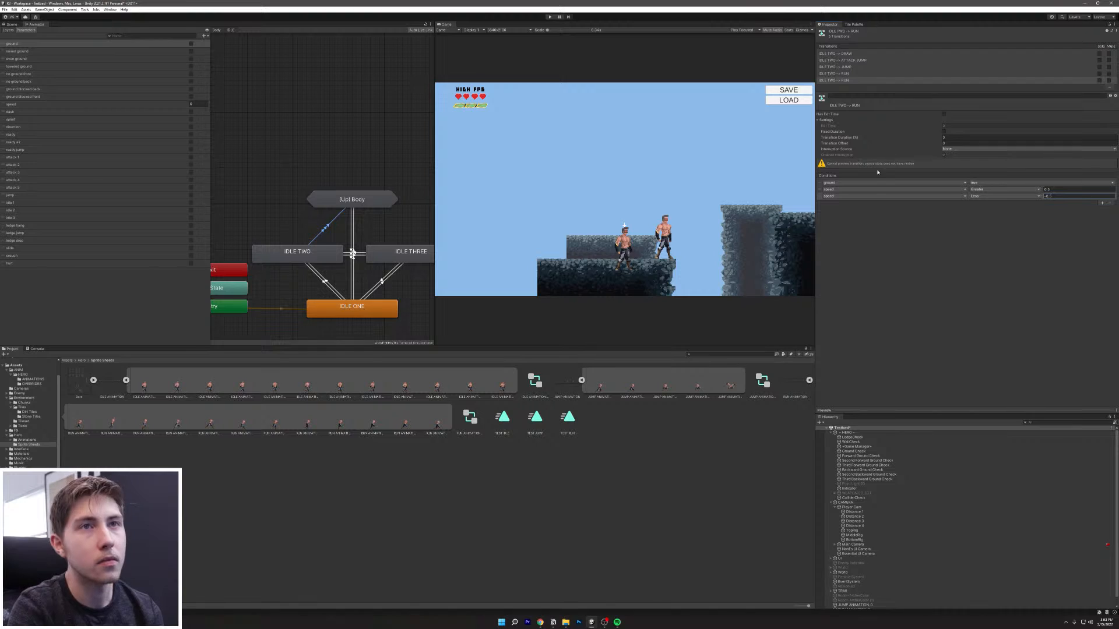
left_click(860, 75)
key("Delete")
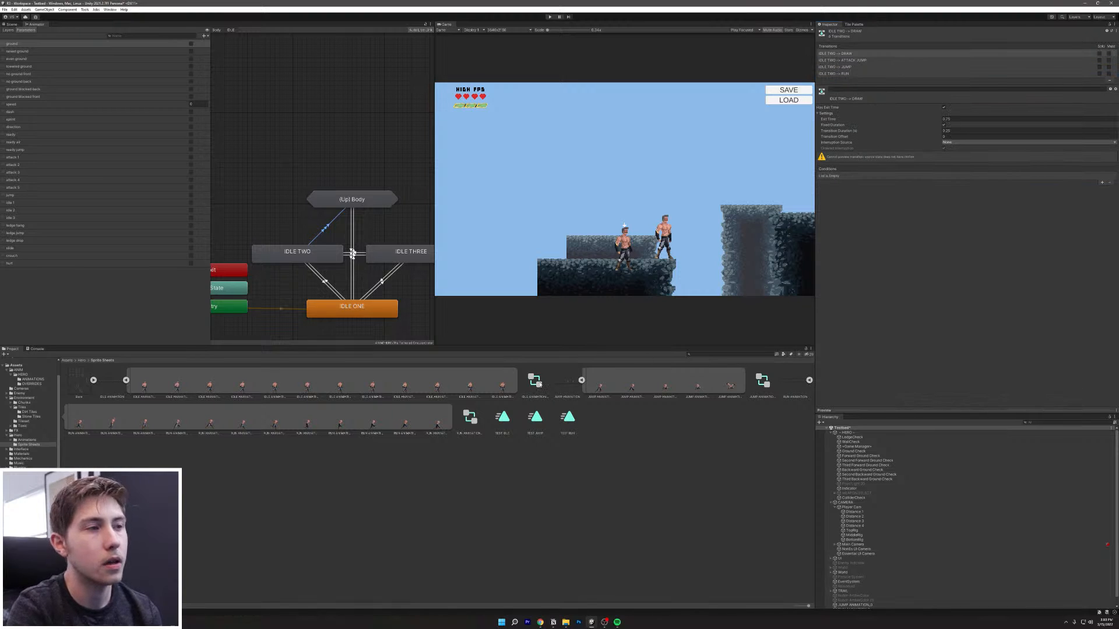
Step: Delete IDLE ONE's speed Greater 0.5 RUN transition and add speed Greater 0.5 to the remaining one
left_click(354, 270)
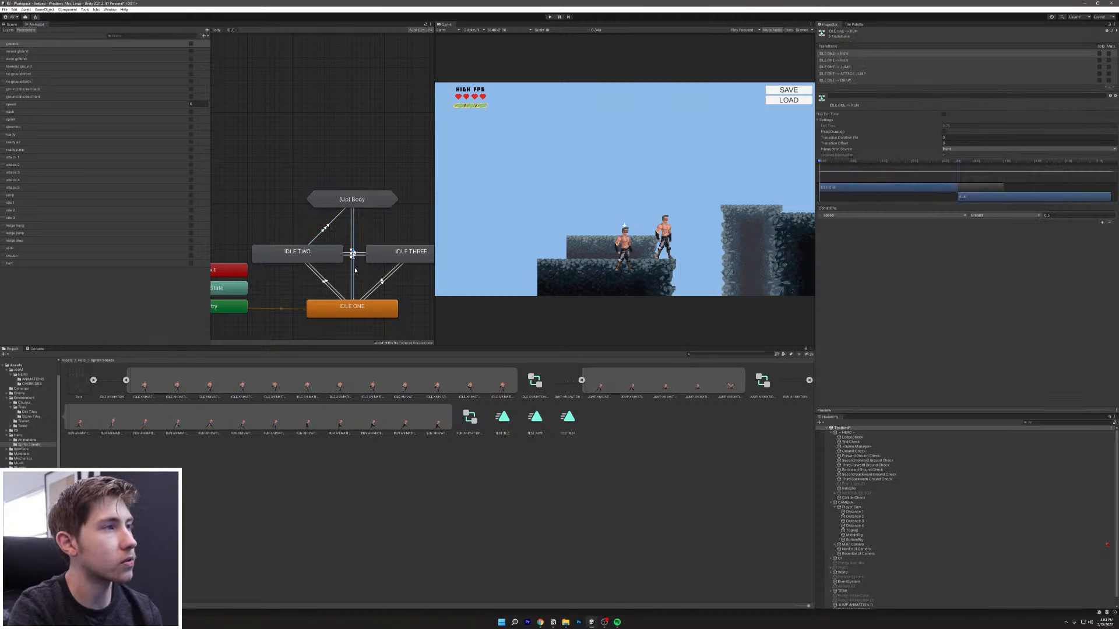
left_click(851, 60)
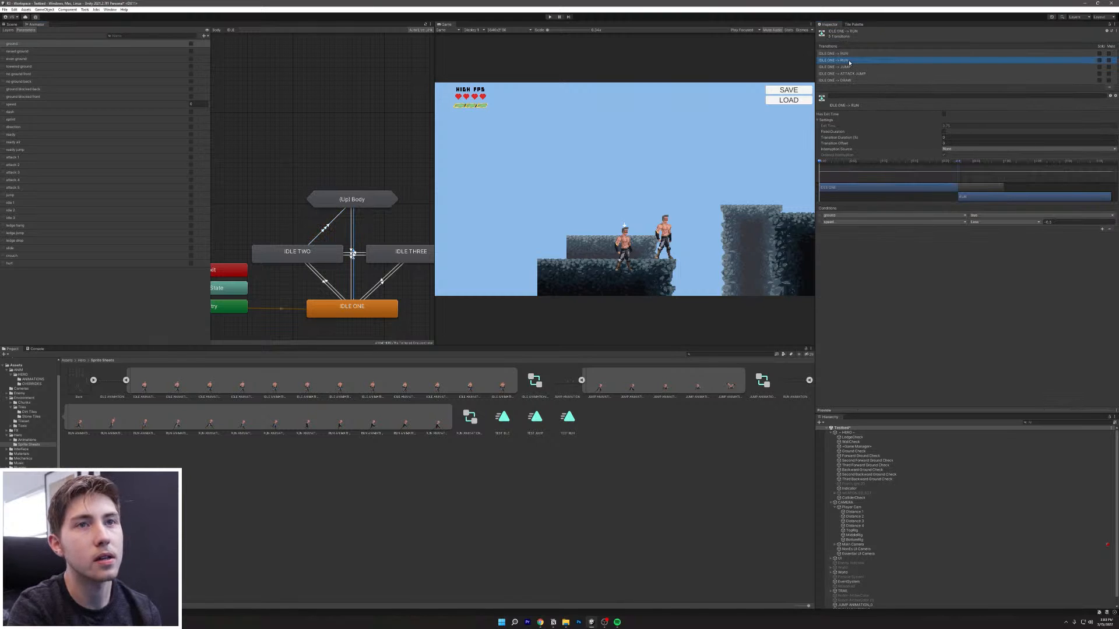
left_click(851, 54)
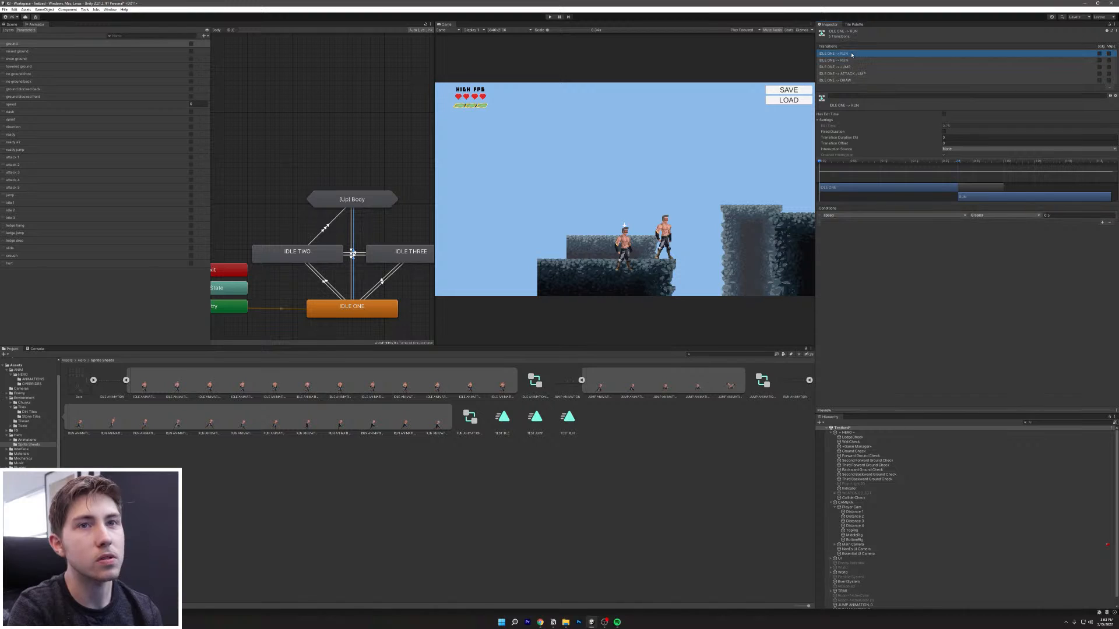
key("Delete")
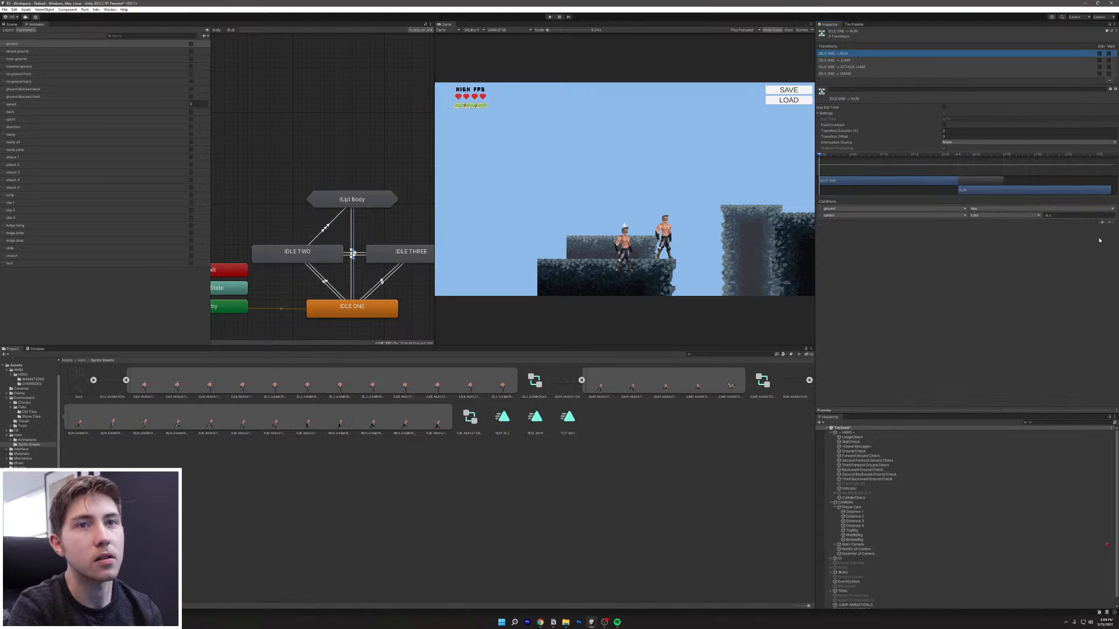
left_click(1102, 223)
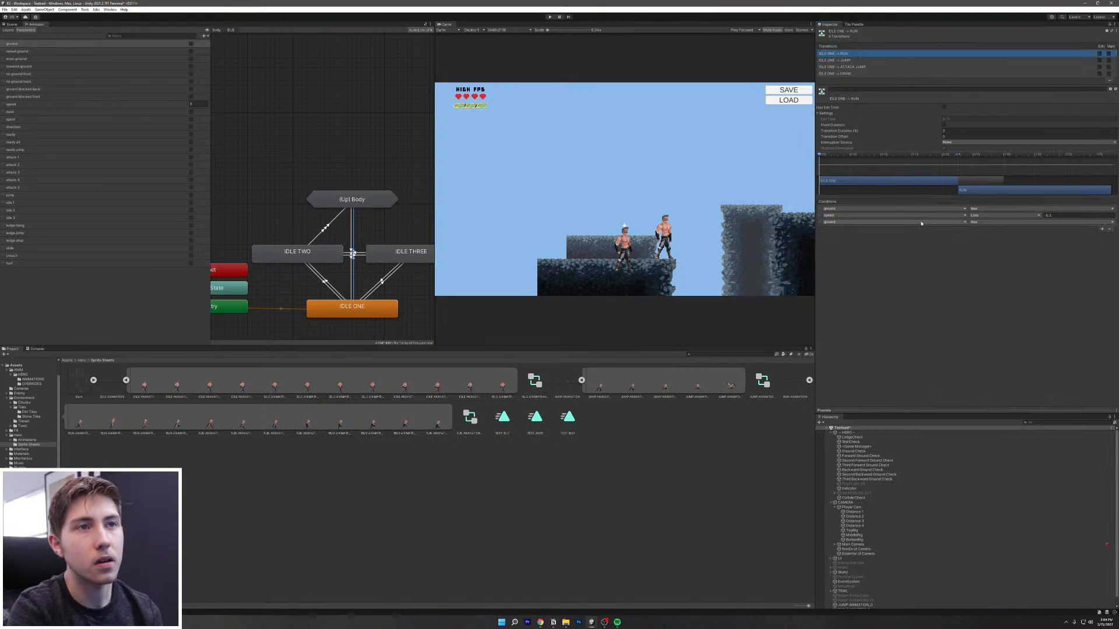
left_click(892, 222)
left_click(832, 281)
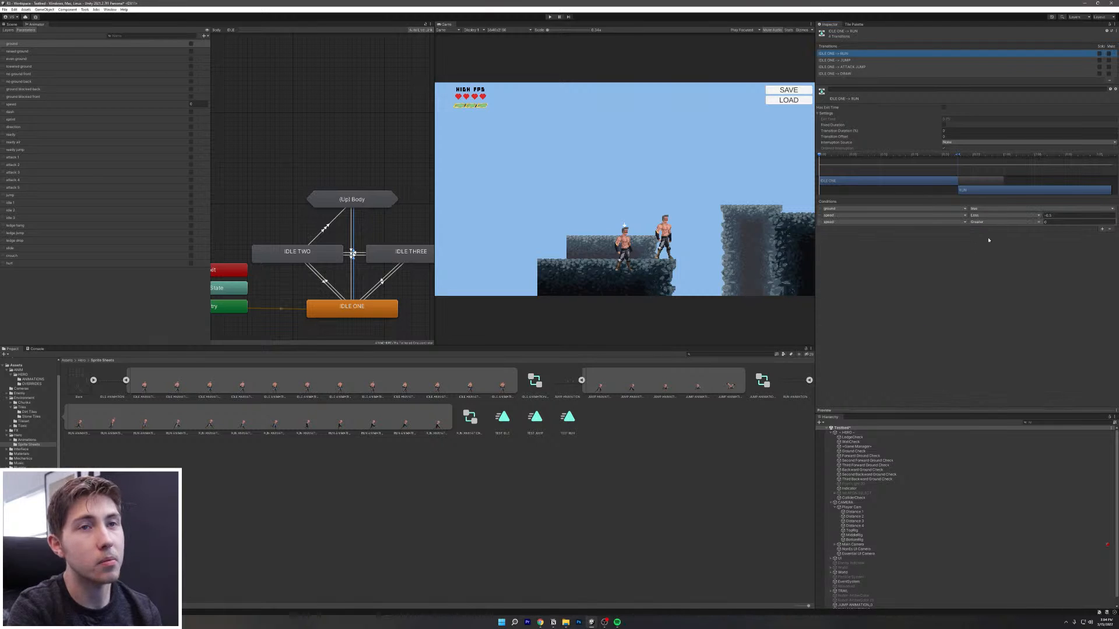
left_click(1058, 222)
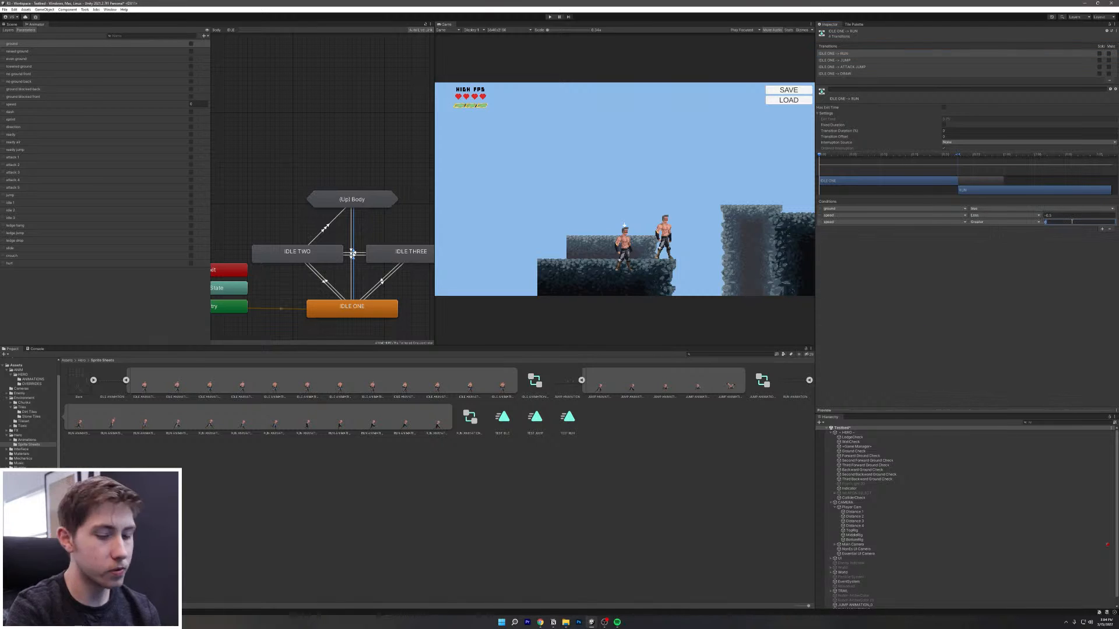
type("0.5")
key("Return")
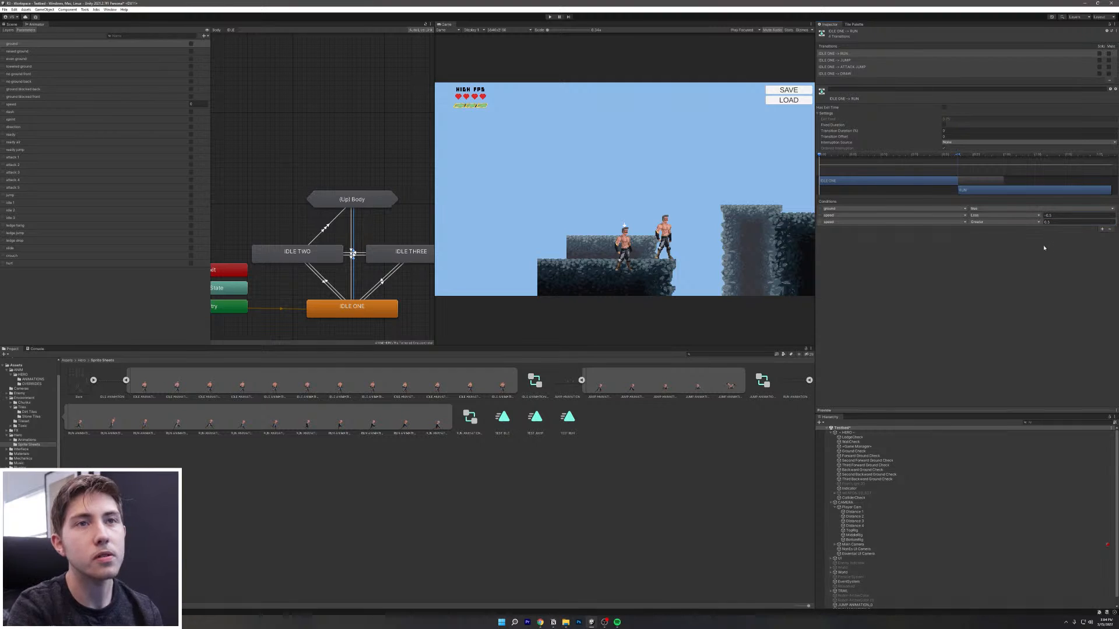
Step: Test in Play mode, undo those edits, and add ground true to the speed Greater 0.5 transition
left_click(550, 16)
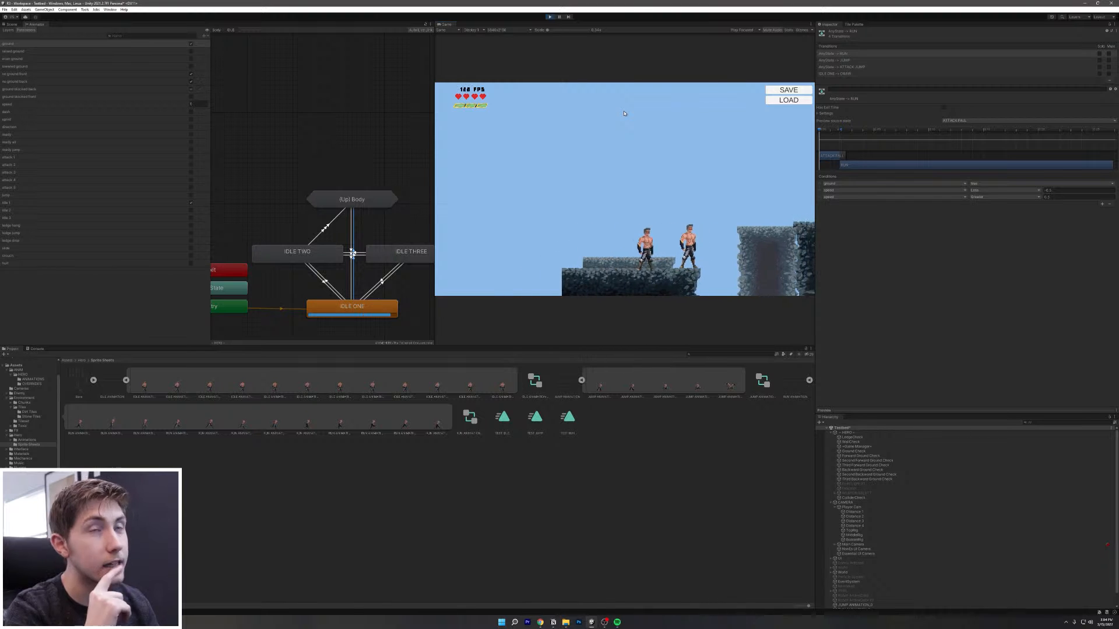
left_click(549, 18)
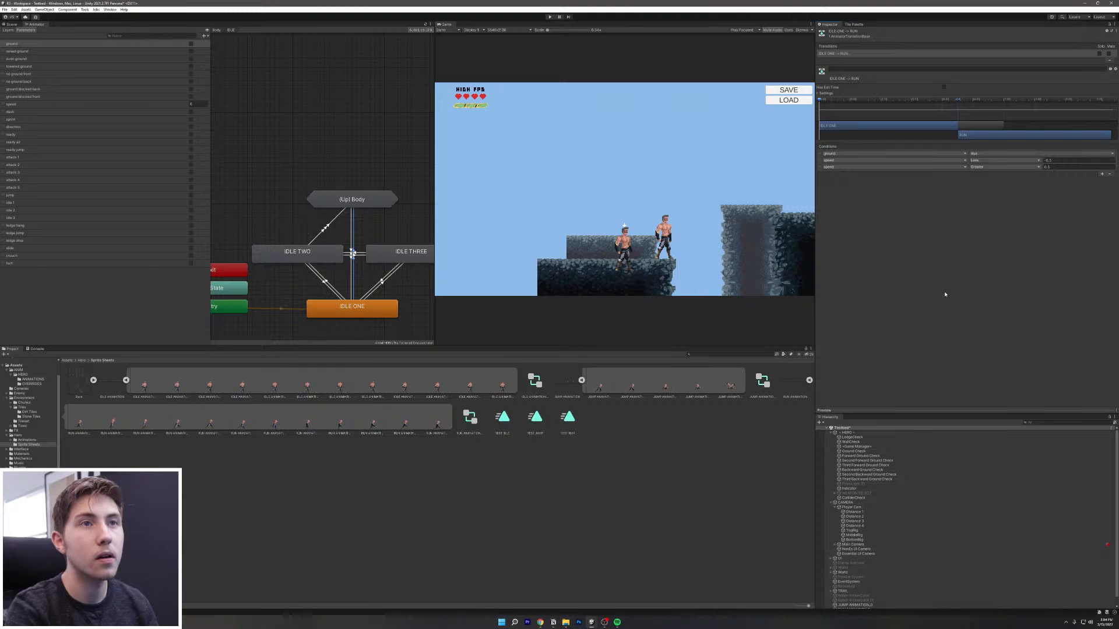
key("ctrl+z")
key("ctrl+z")
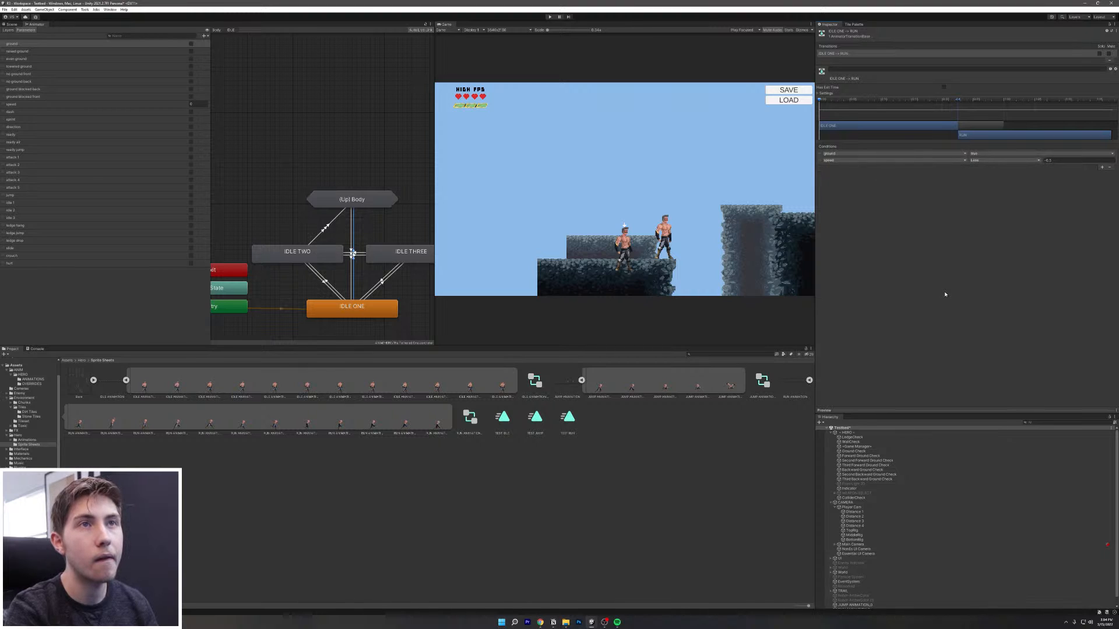
left_click(353, 287)
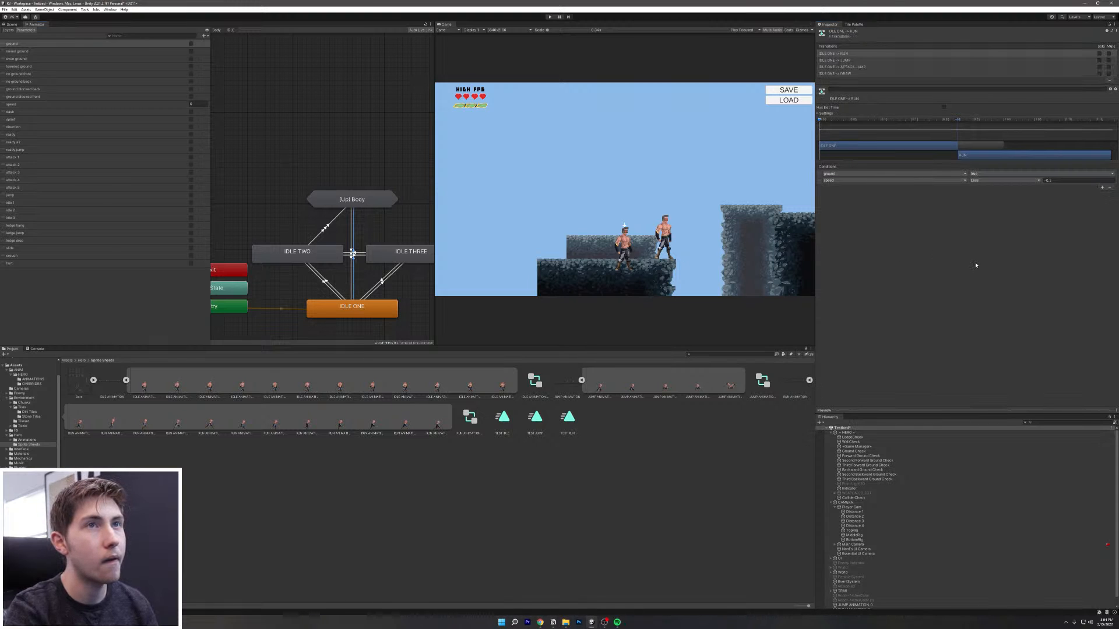
key("ctrl+z")
key("ctrl+z")
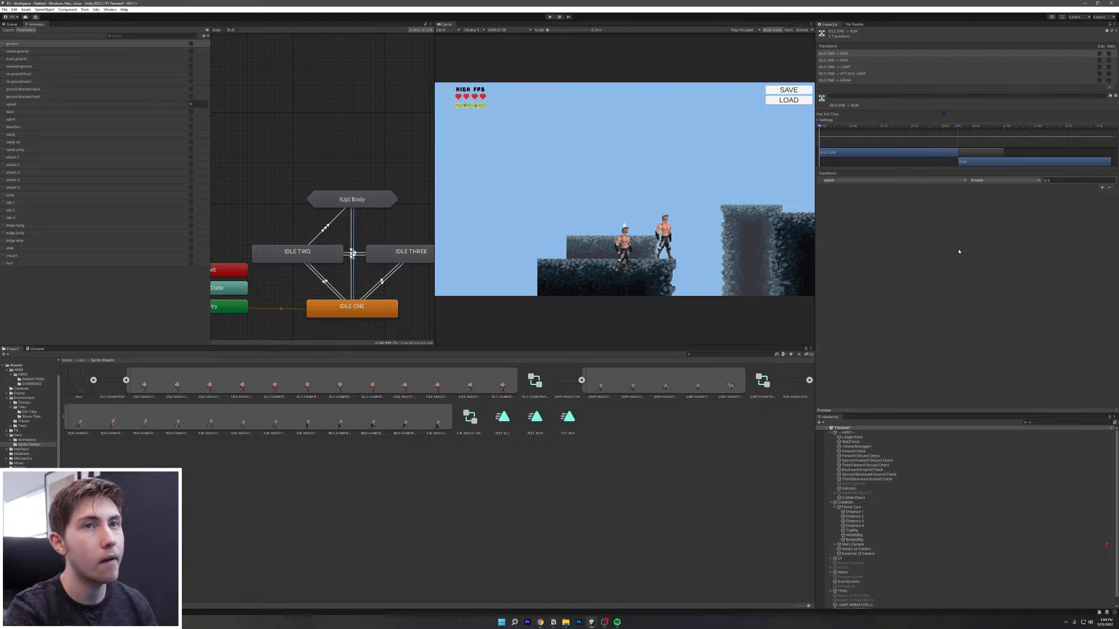
left_click(1101, 187)
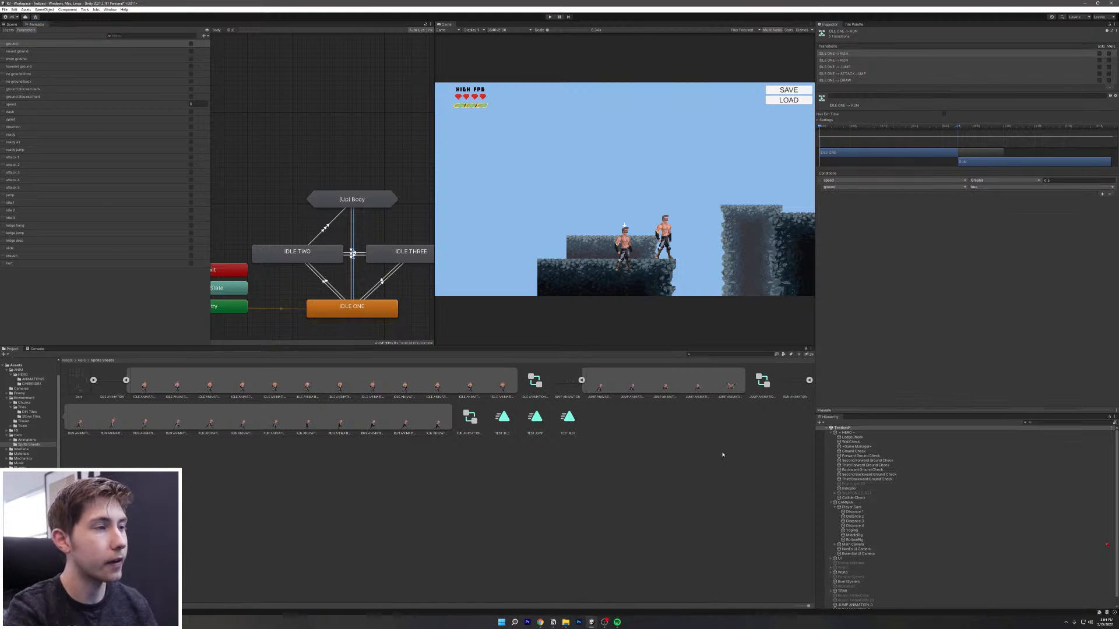
left_click(321, 232)
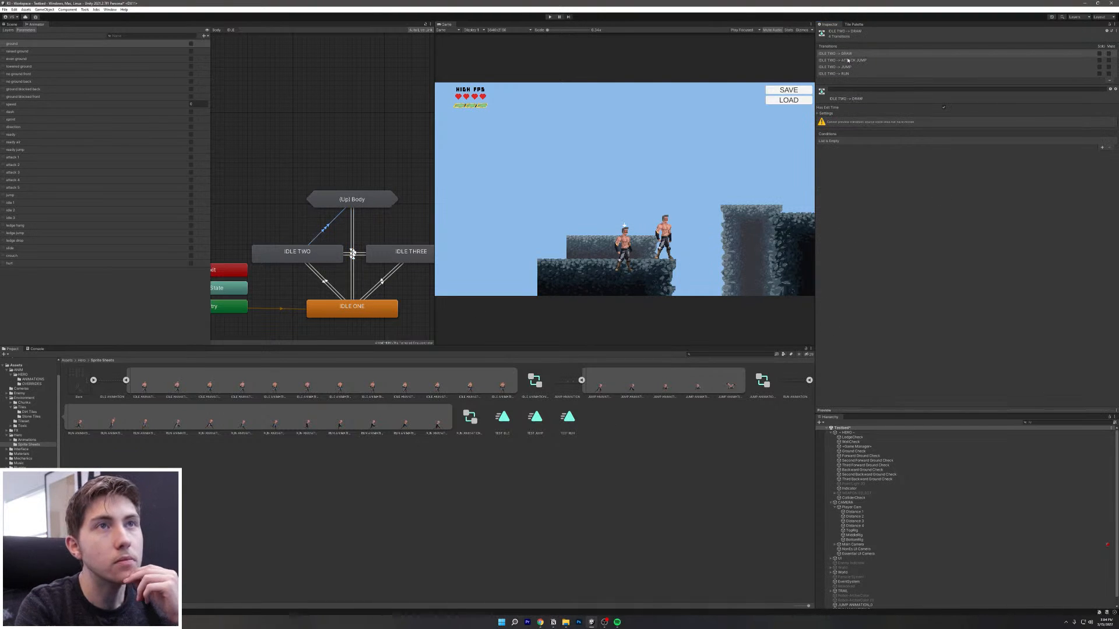
Step: Create a new transition from IDLE TWO to RUN through the Up Body state machine
left_click(855, 74)
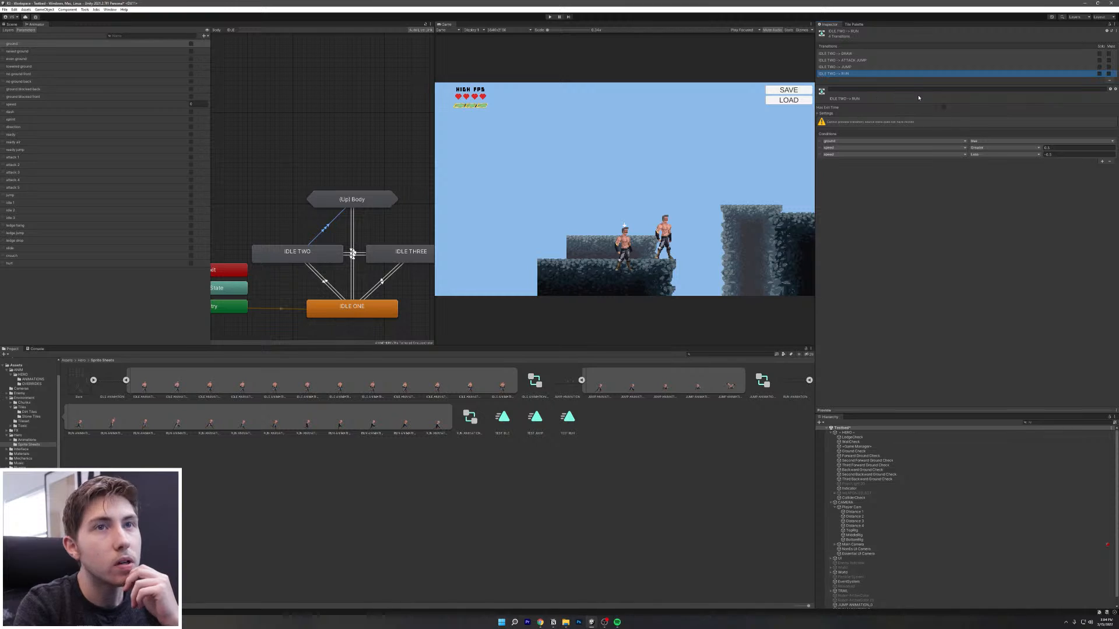
right_click(1051, 78)
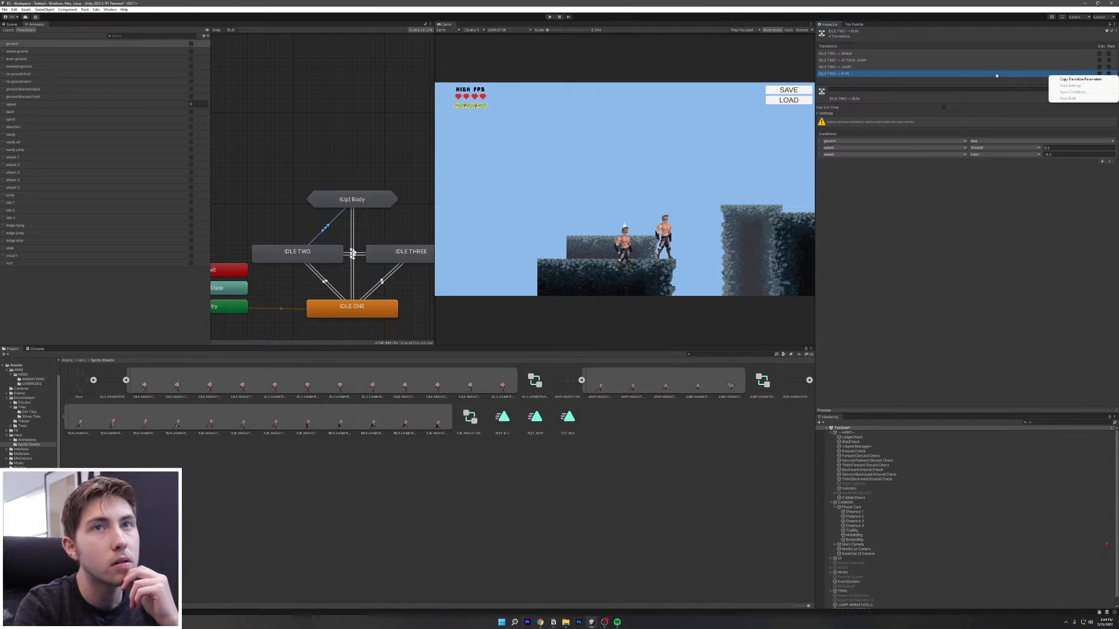
right_click(275, 257)
left_click(300, 259)
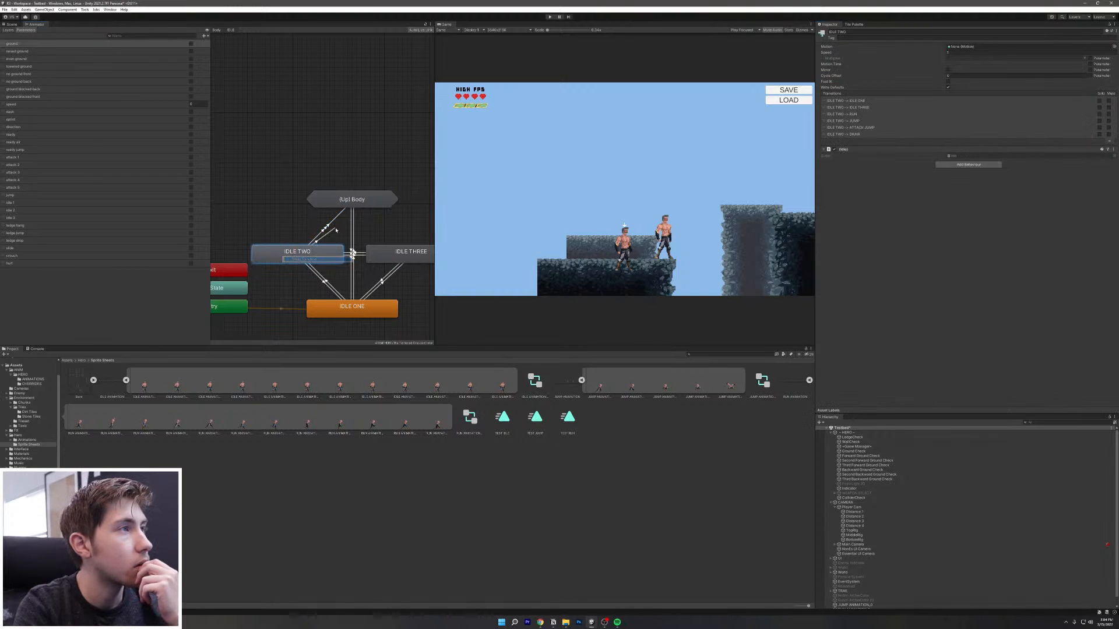
left_click(351, 203)
mouse_move(367, 205)
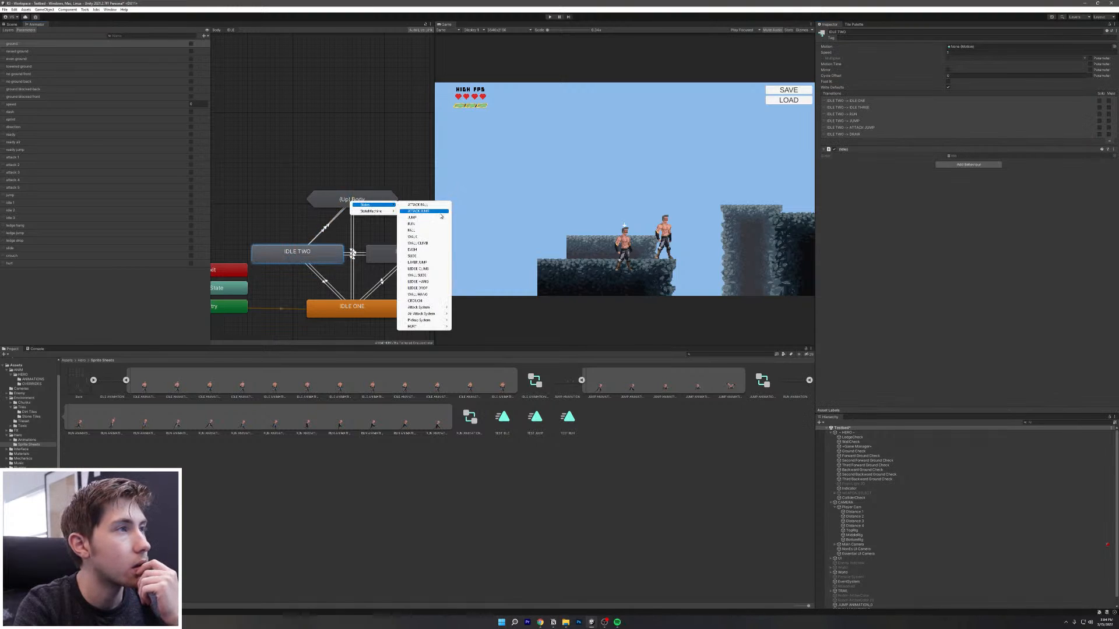
left_click(432, 224)
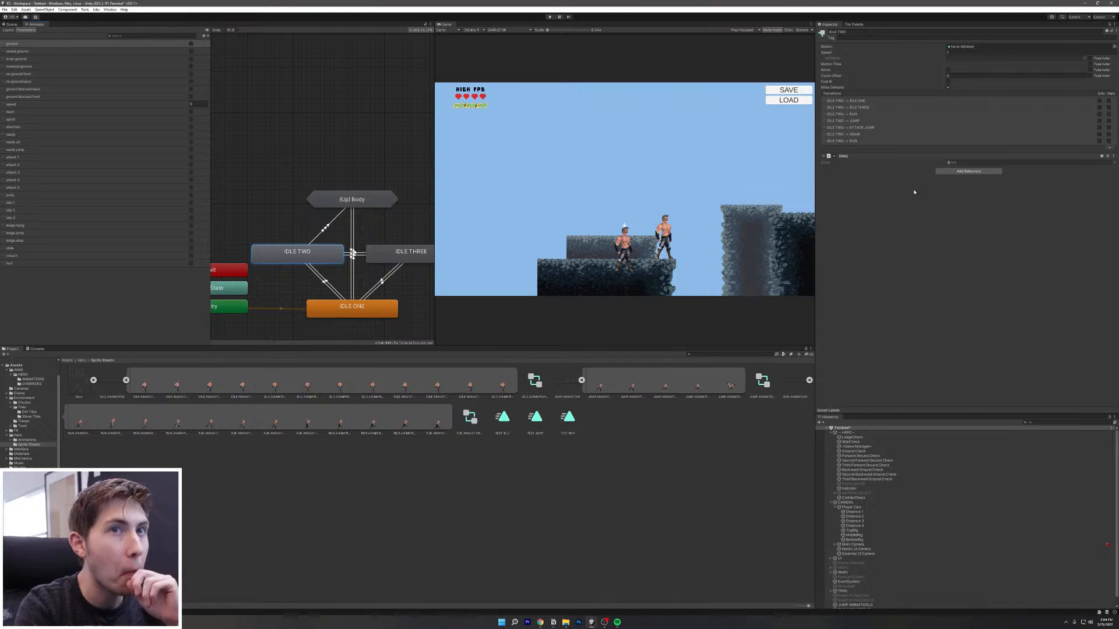
left_click(854, 142)
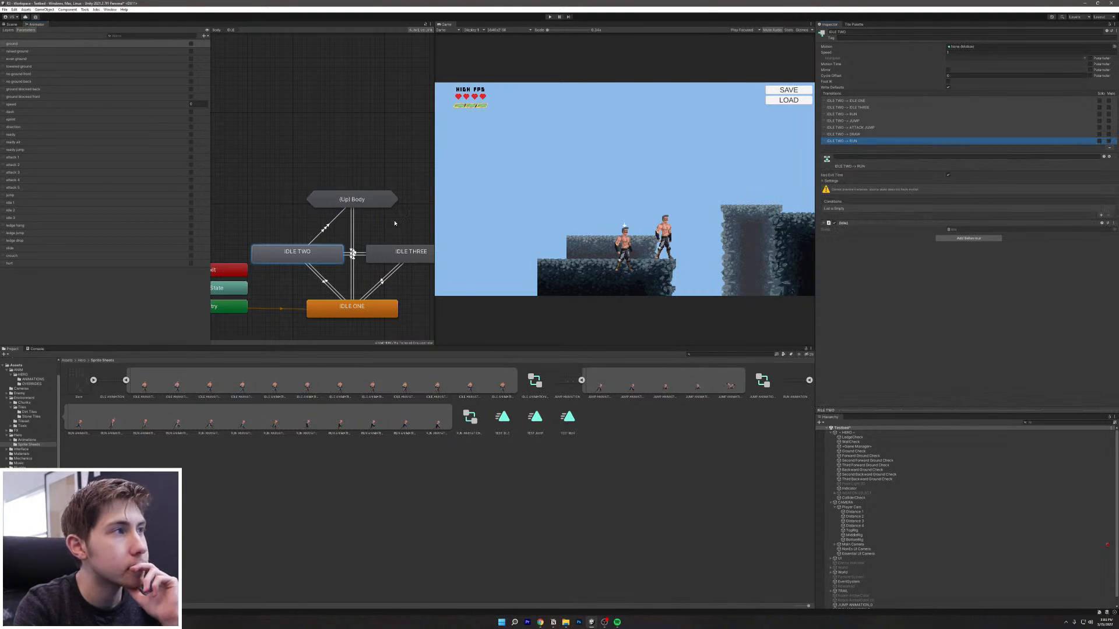
Step: Remove the redundant third speed condition from the second IDLE TWO to RUN transition
left_click(333, 226)
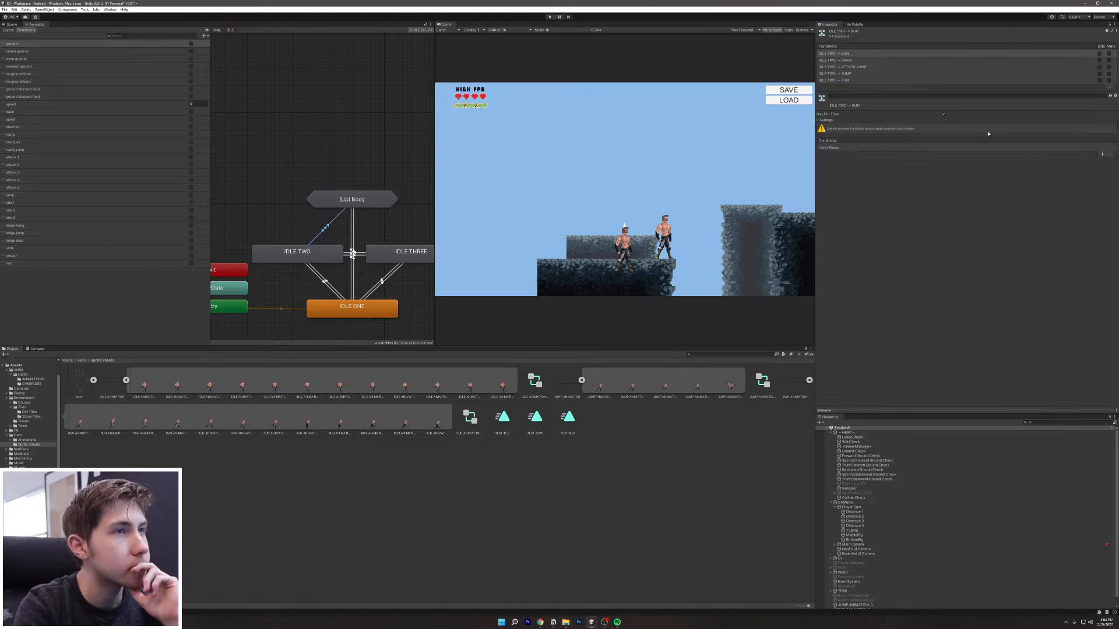
left_click(857, 80)
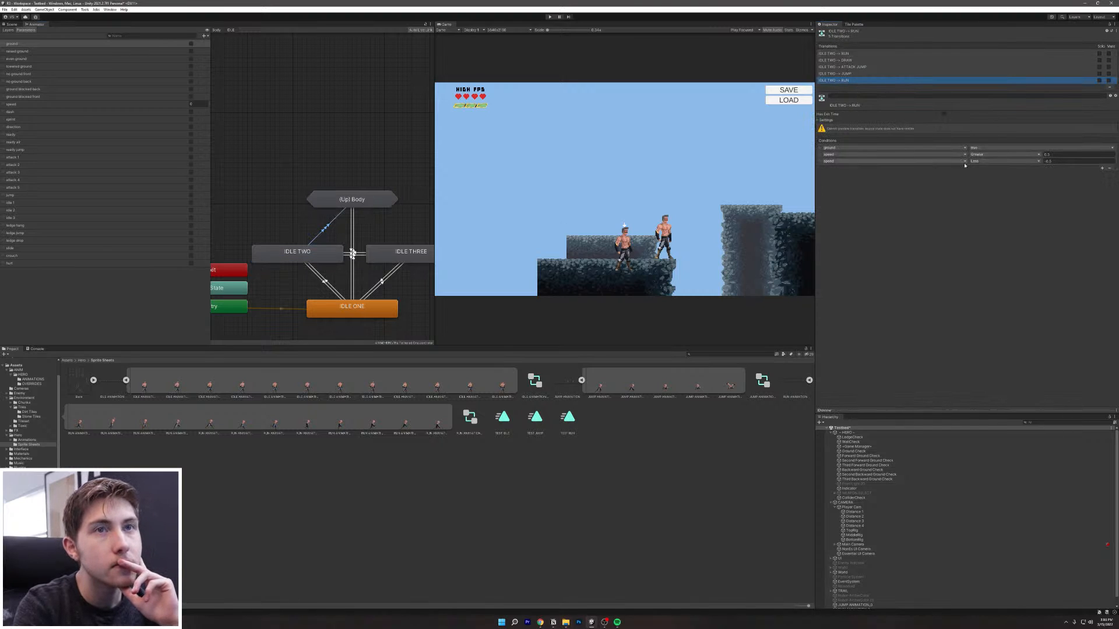
left_click(822, 163)
key("Delete")
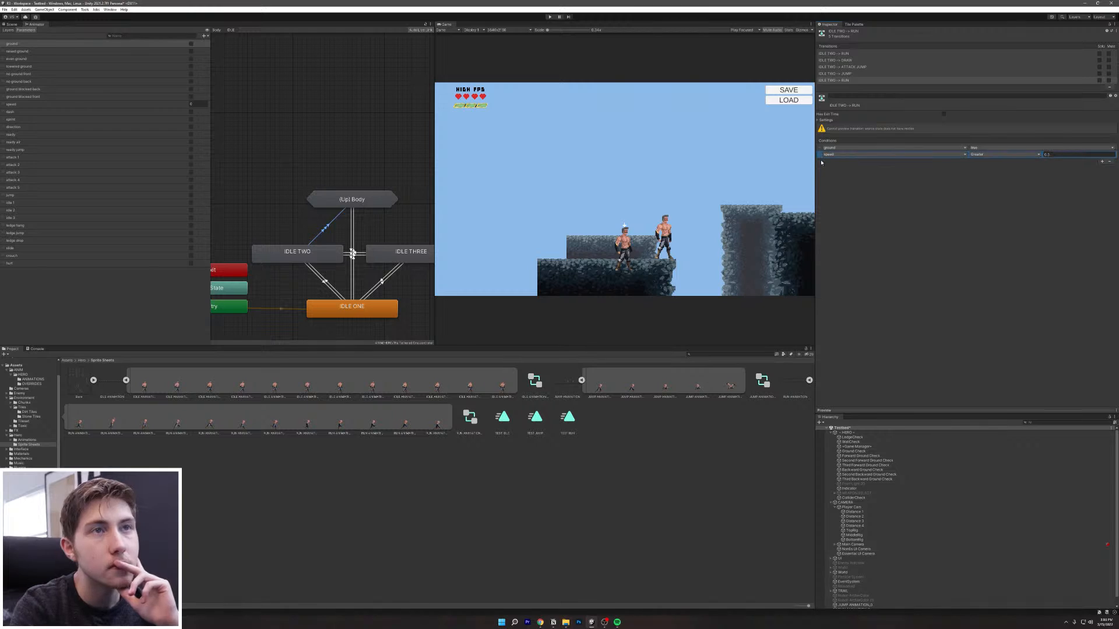
Step: Give the first IDLE TWO to RUN transition conditions ground true and speed Less -0.5
left_click(850, 53)
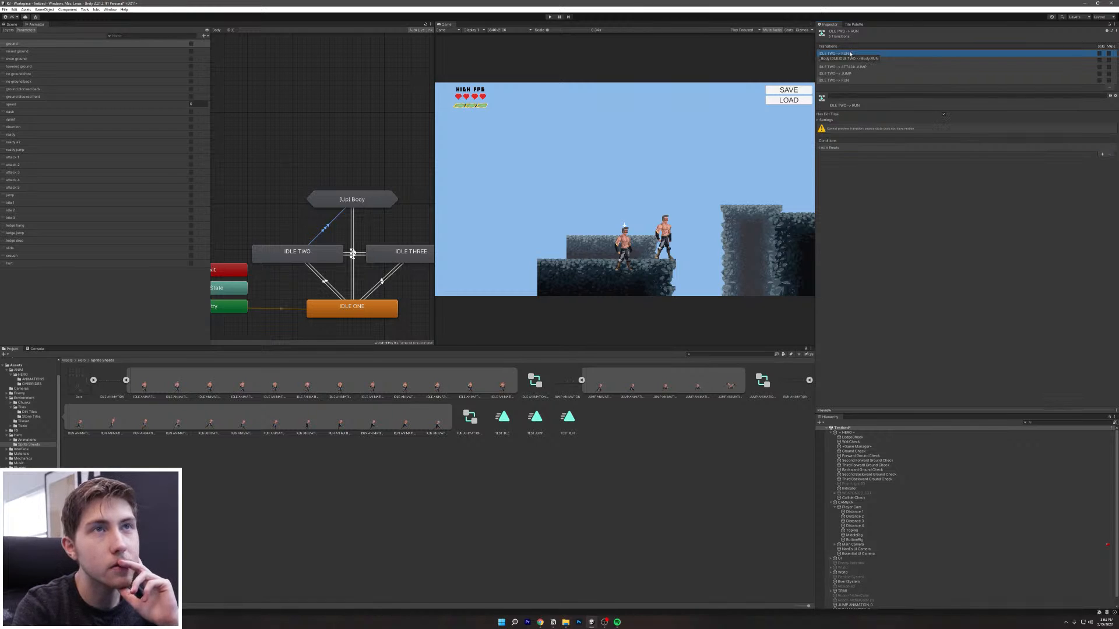
left_click(1102, 155)
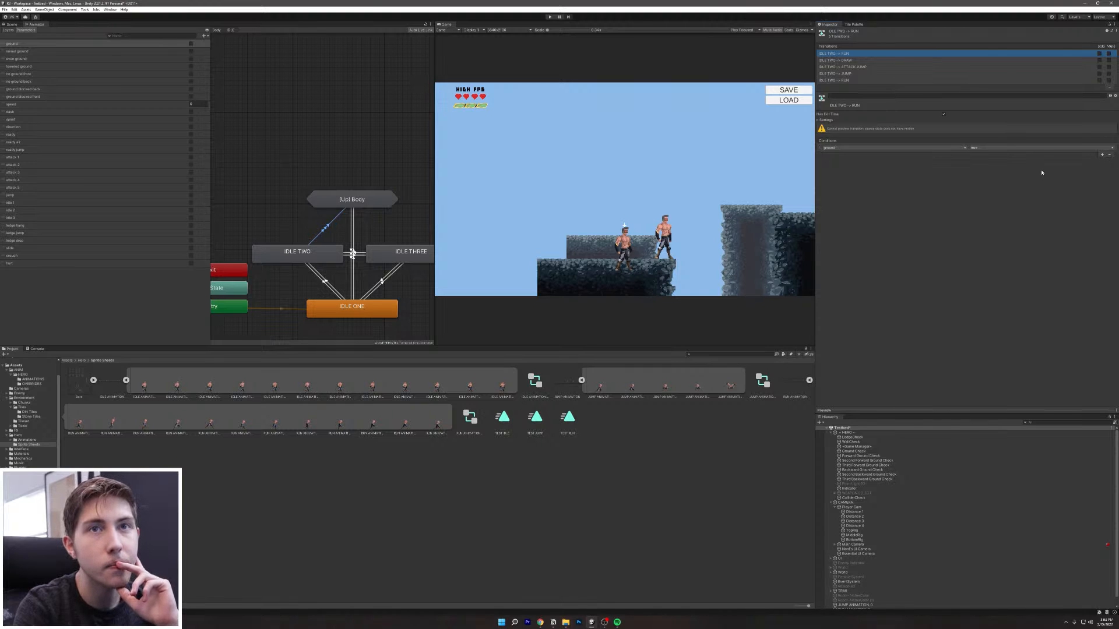
left_click(1101, 155)
left_click(909, 155)
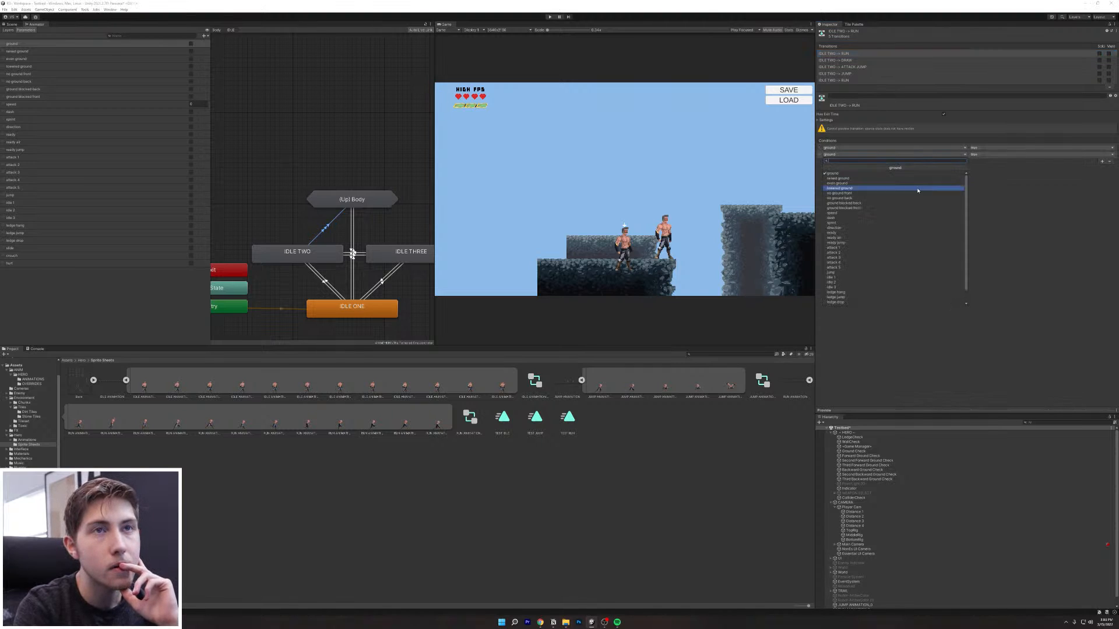
left_click(852, 213)
left_click(994, 158)
left_click(991, 168)
left_click(1061, 155)
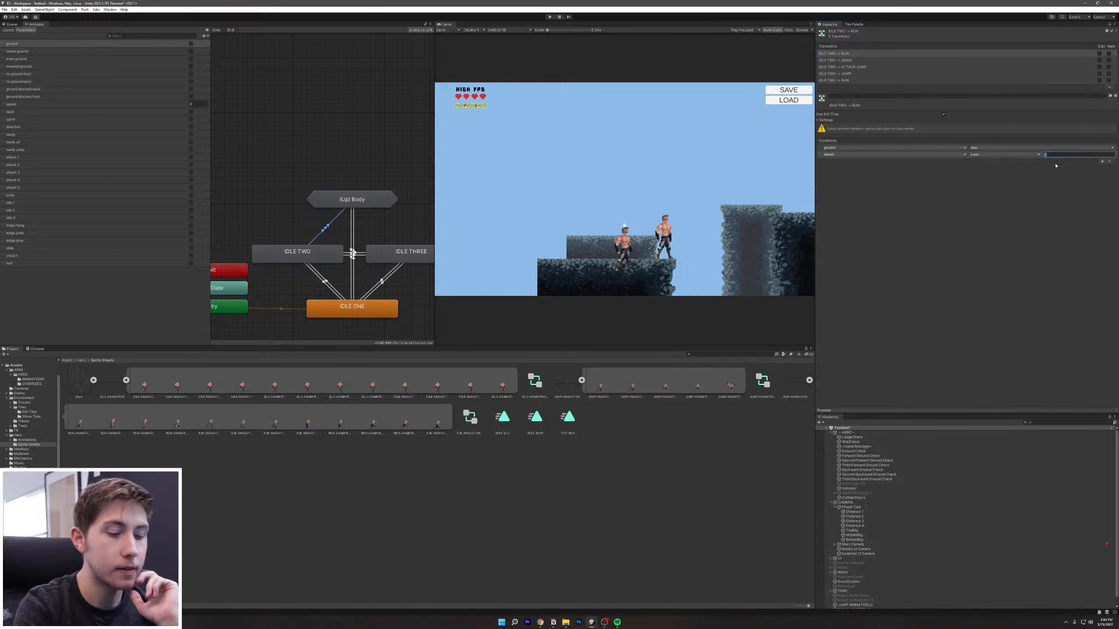
type("-0.5")
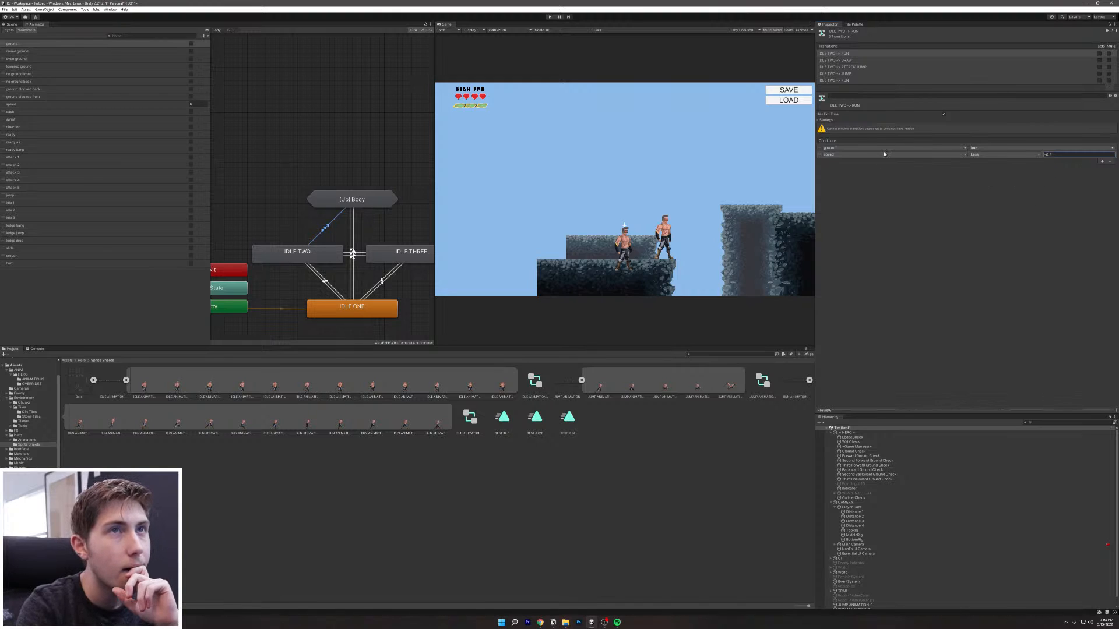
left_click(849, 61)
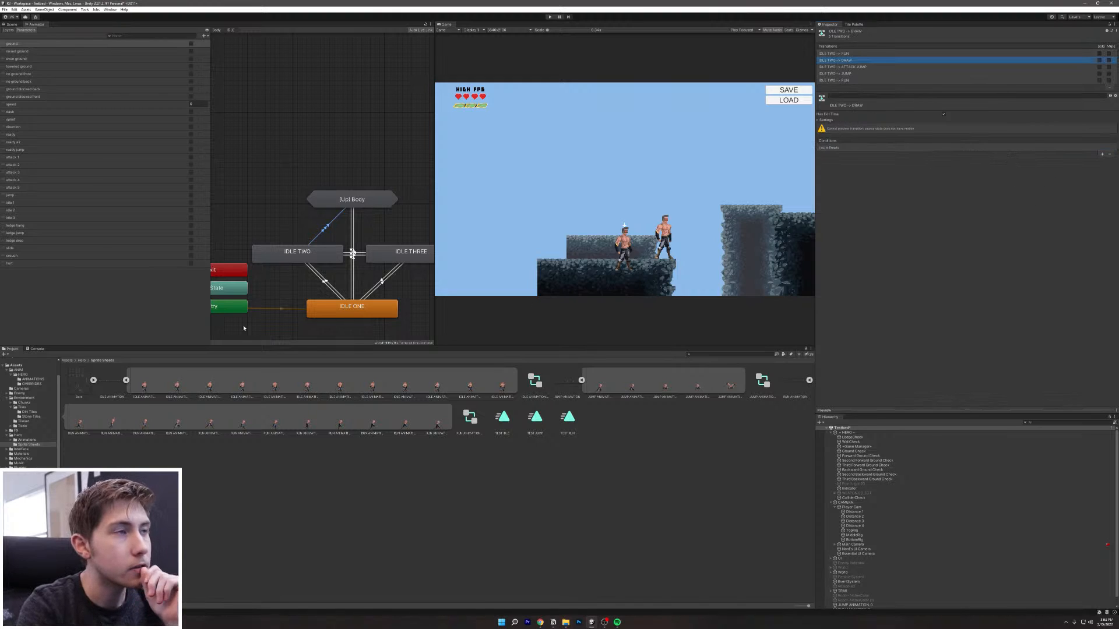
left_click(353, 268)
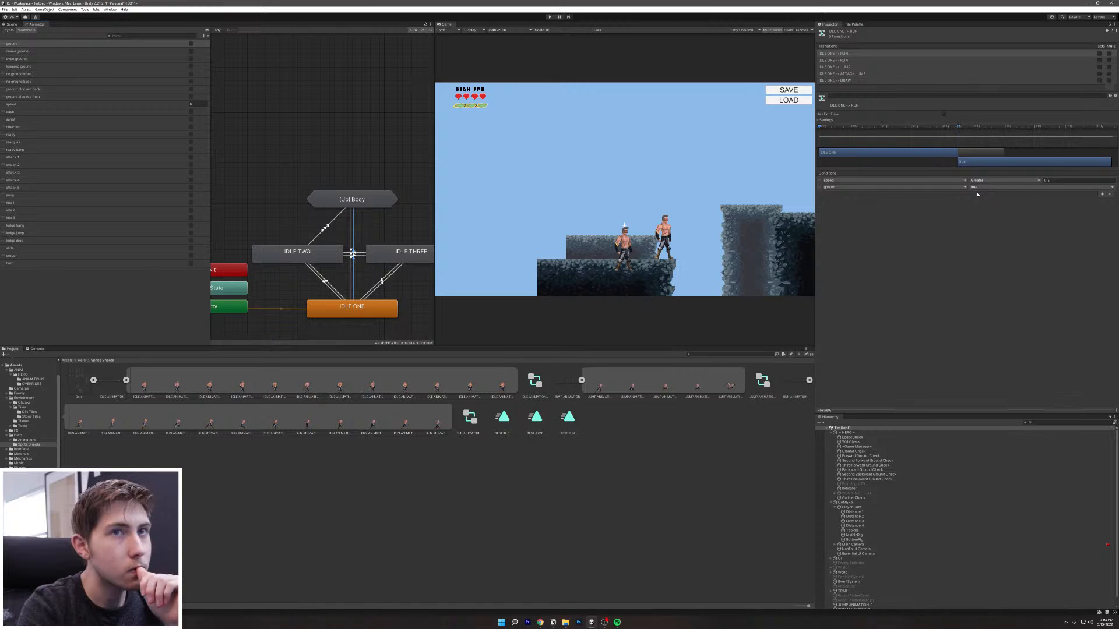
Step: Review IDLE ONE's DRAW transition conditions as a reference
left_click(843, 73)
left_click(847, 81)
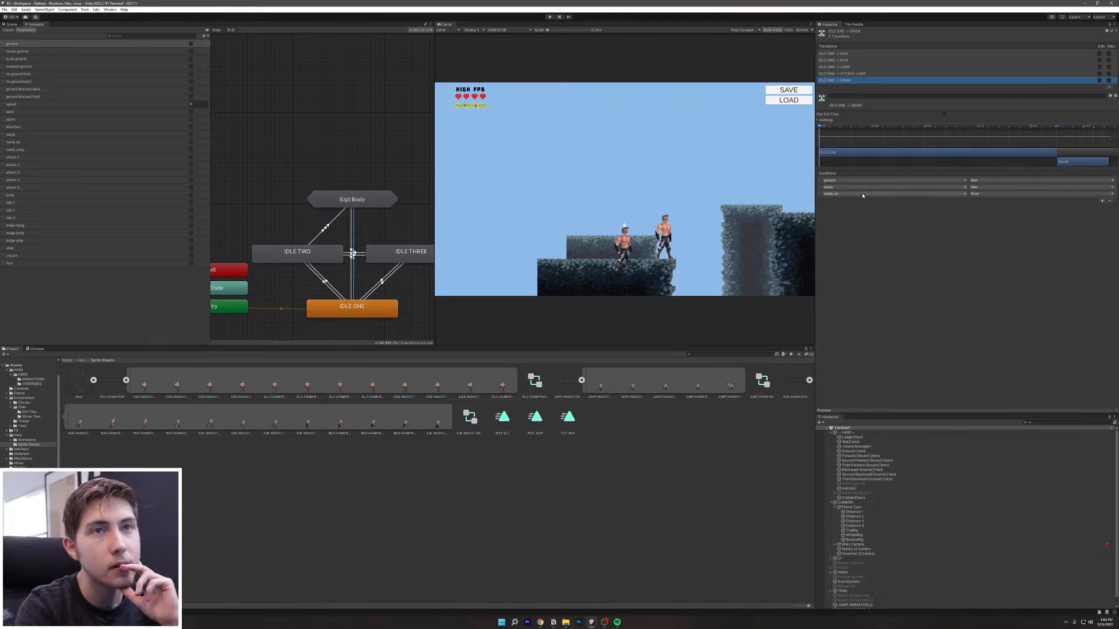
left_click(327, 232)
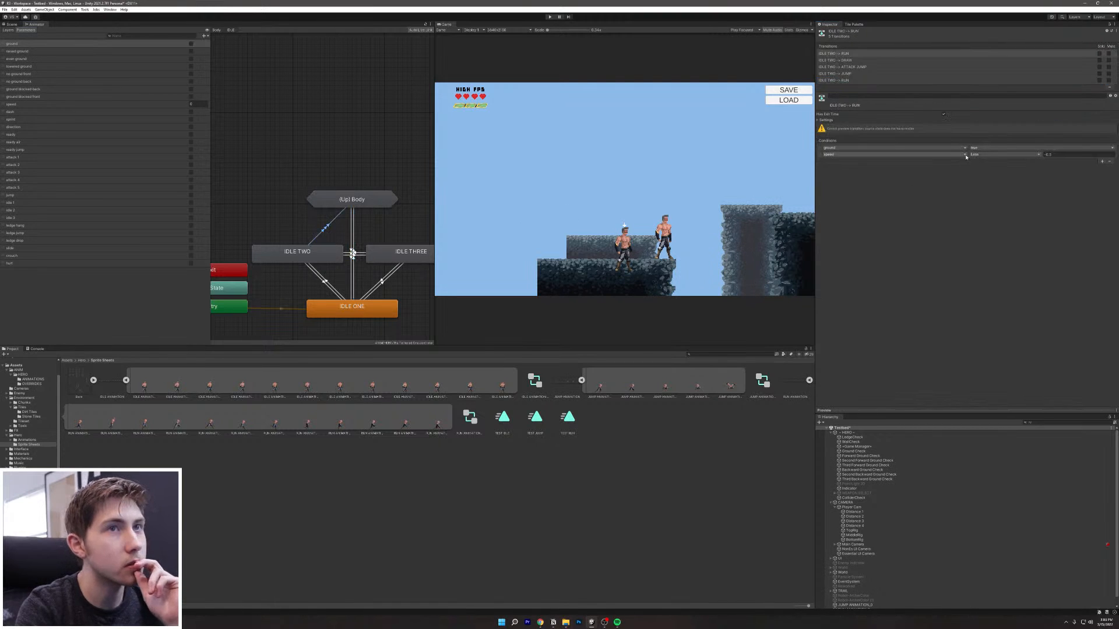
Step: Add ground true, ready true and ready air false conditions to the IDLE TWO to DRAW transition
left_click(838, 61)
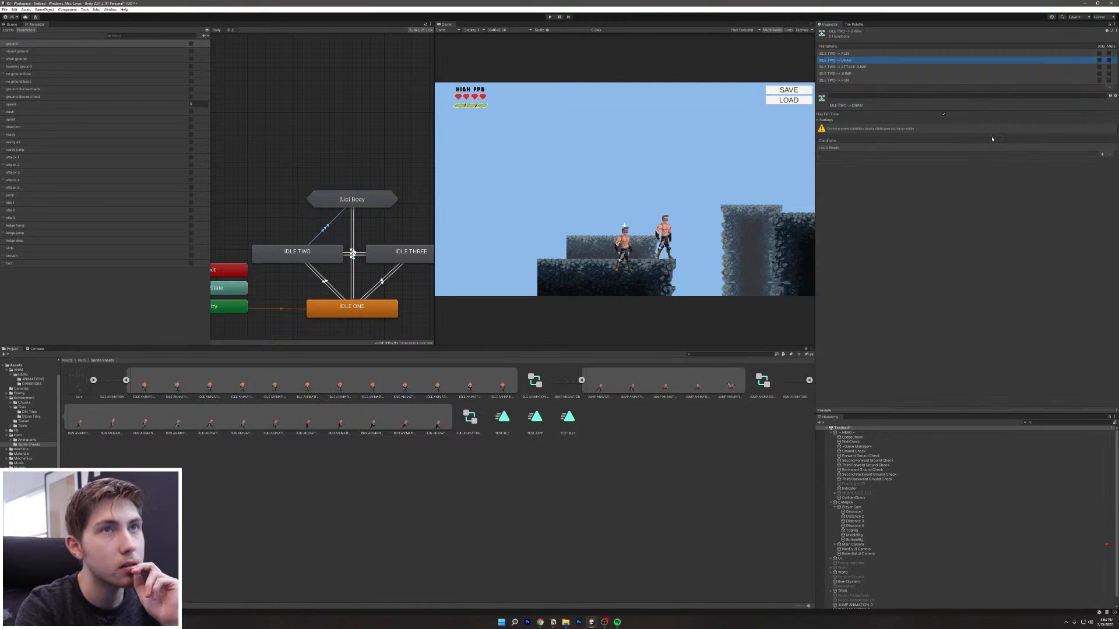
left_click(1103, 155)
left_click(1102, 155)
left_click(1103, 162)
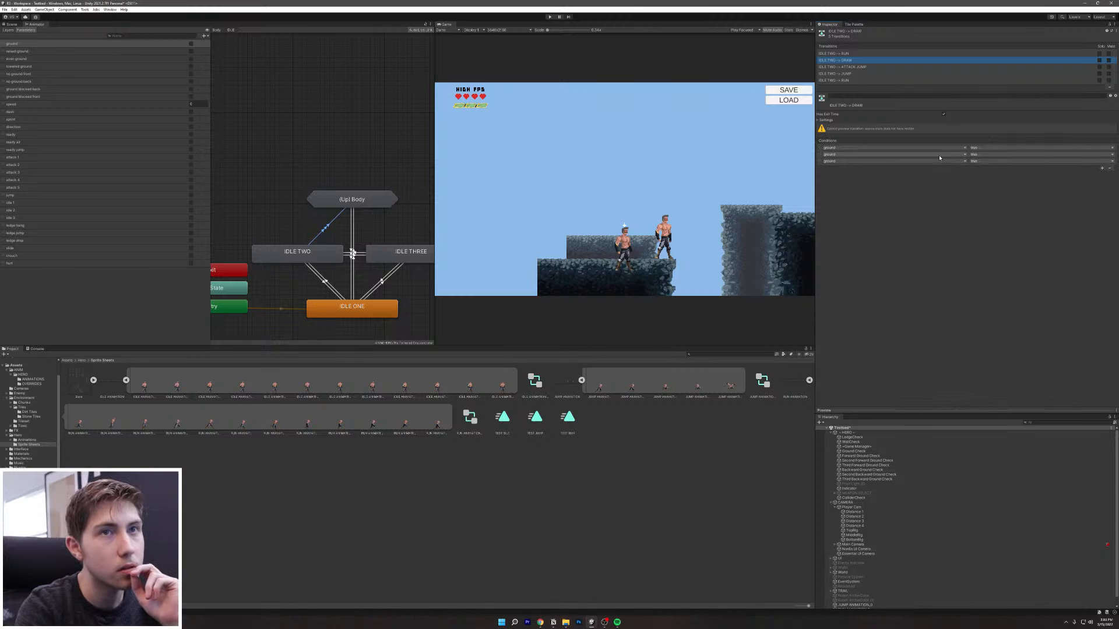
left_click(932, 162)
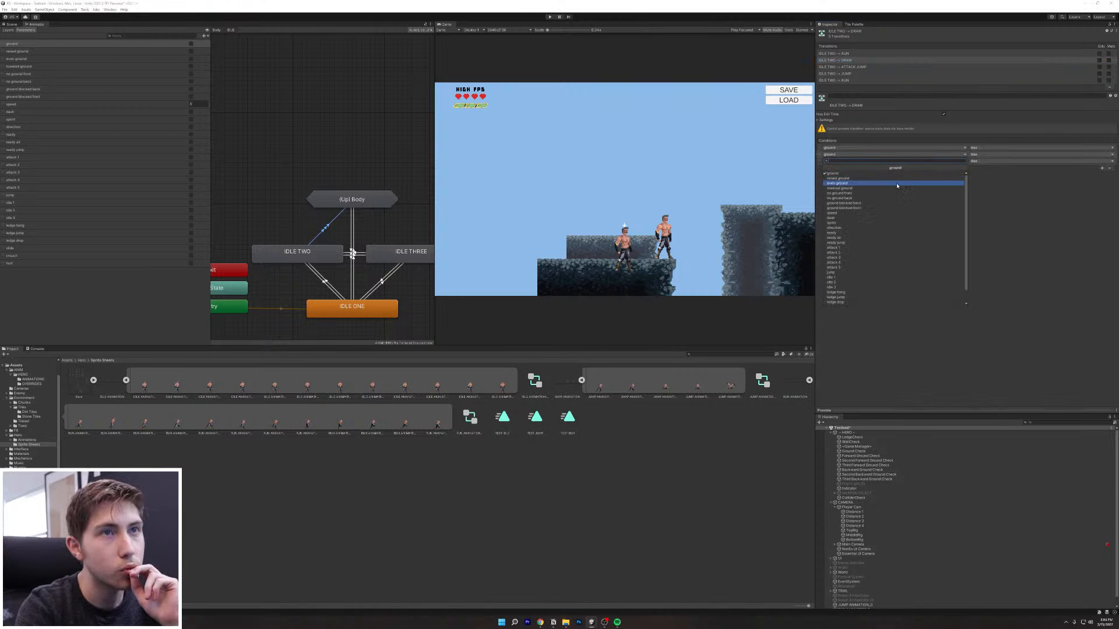
left_click(835, 232)
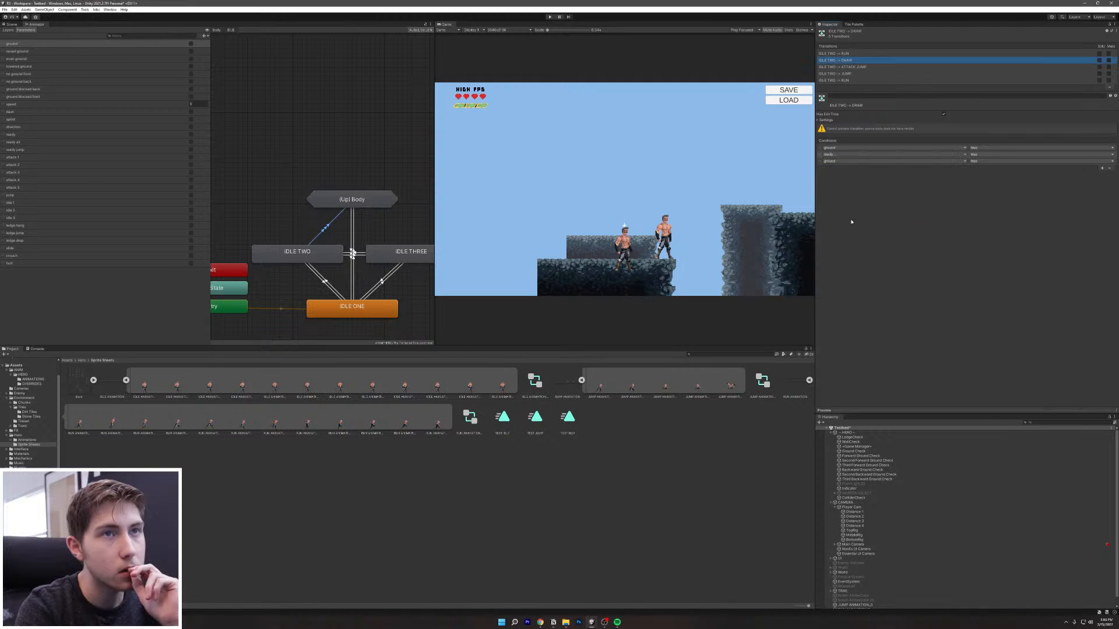
left_click(851, 161)
left_click(839, 240)
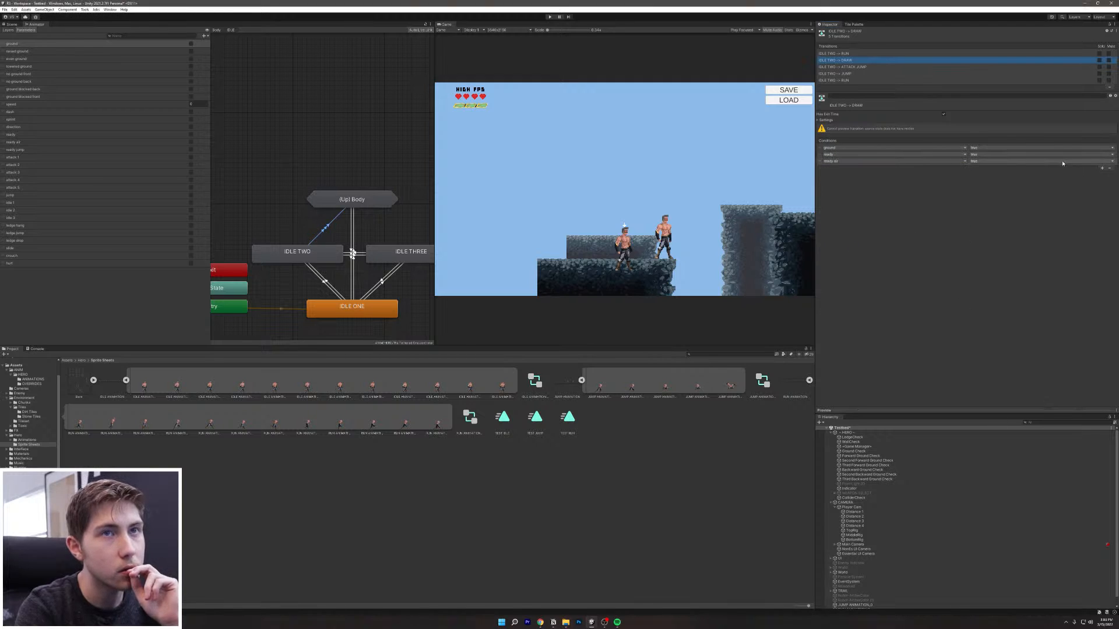
left_click(1017, 161)
left_click(988, 175)
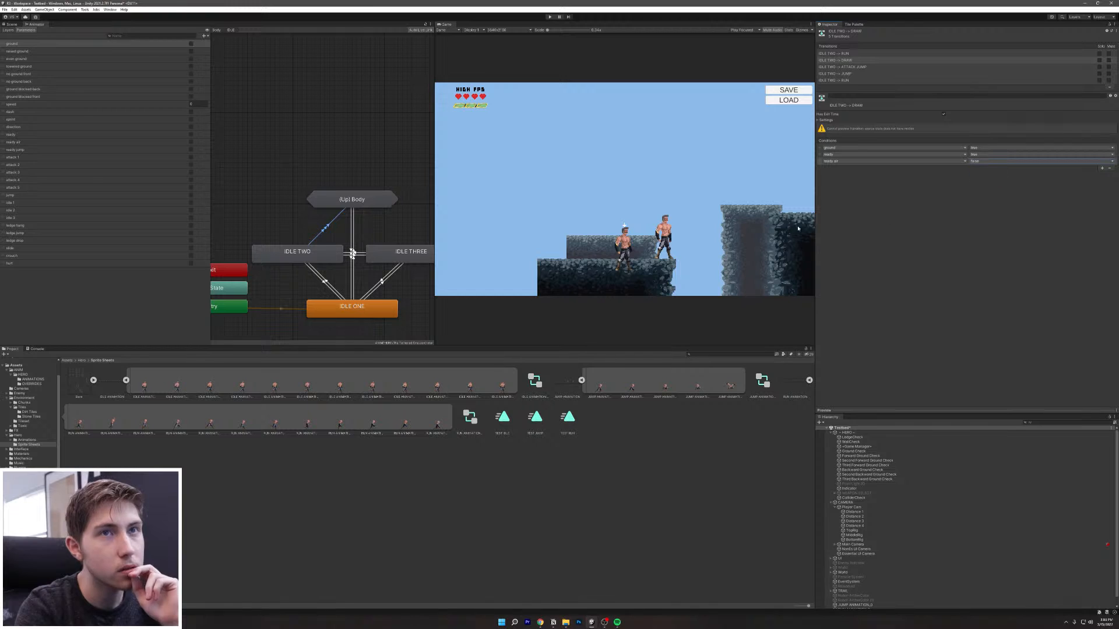
Step: Review IDLE ONE's JUMP and ATTACK JUMP transition conditions
left_click(353, 242)
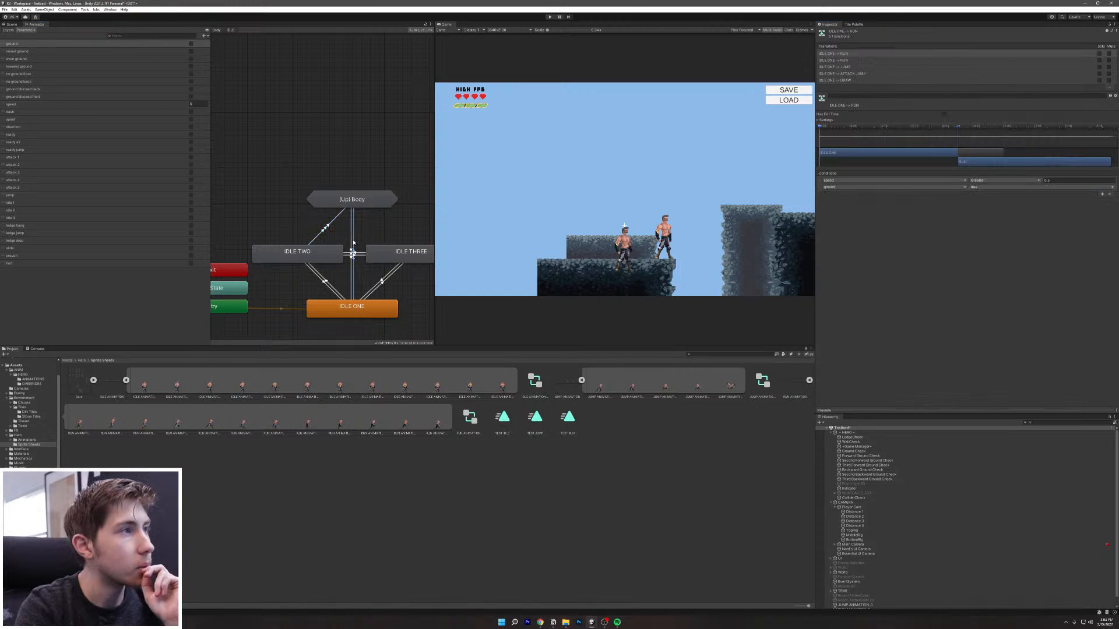
left_click(866, 66)
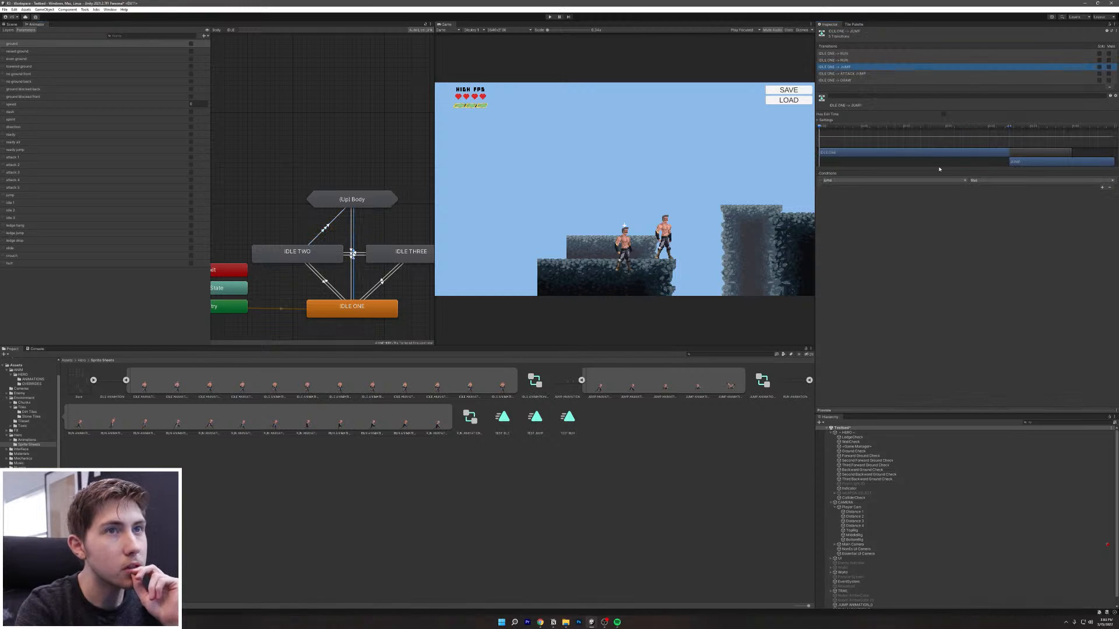
left_click(859, 74)
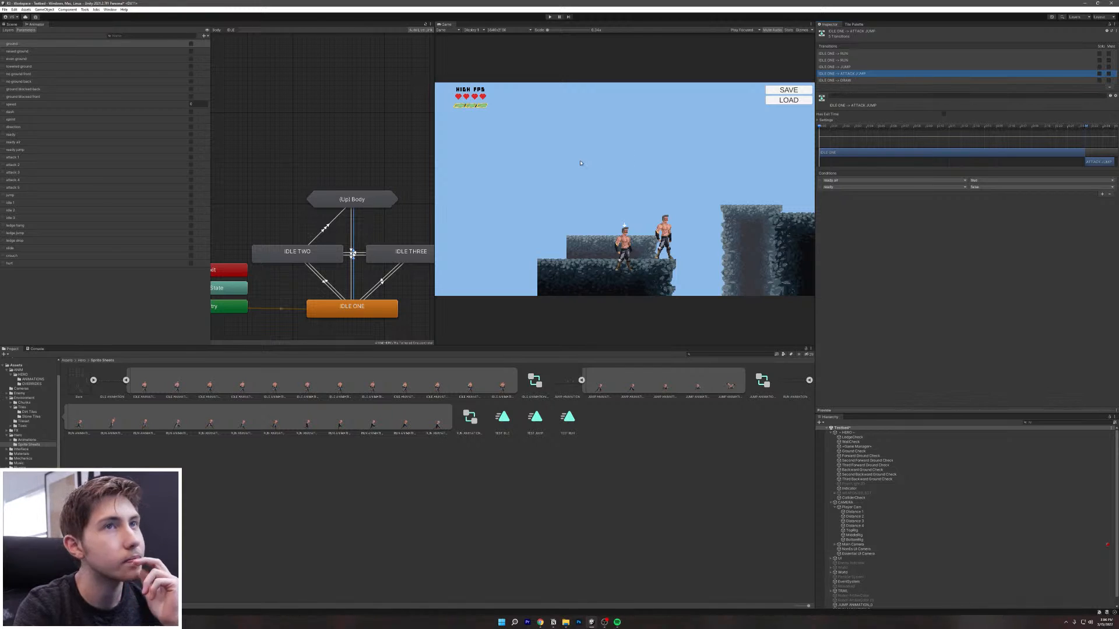
Step: Give IDLE TWO's ATTACK JUMP transition a ready air condition and a ready false condition
left_click(325, 232)
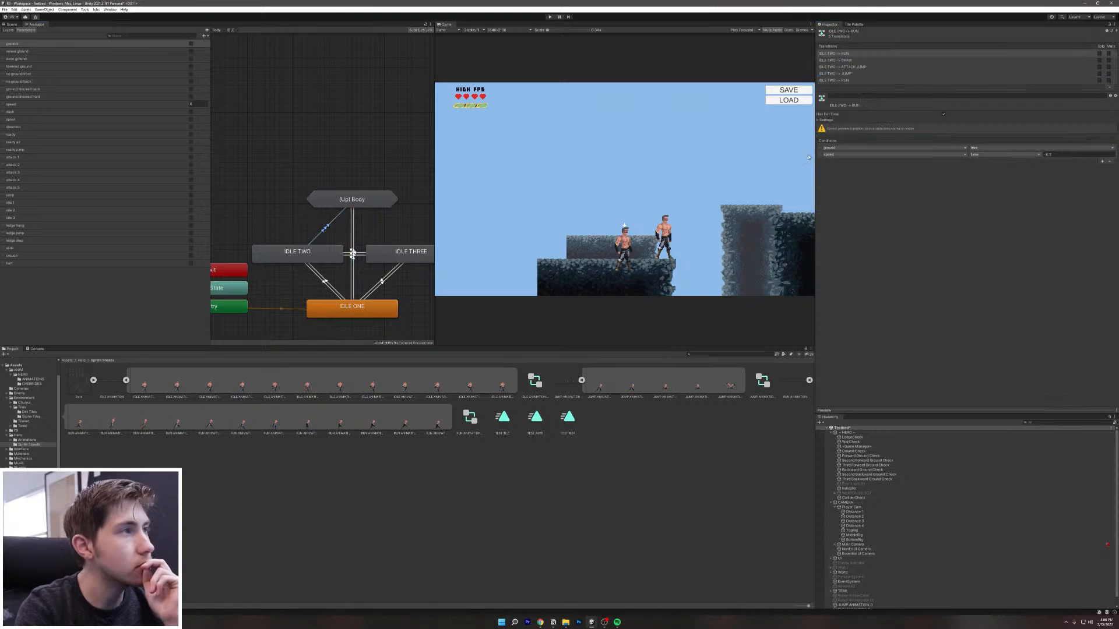
left_click(855, 67)
left_click(1102, 155)
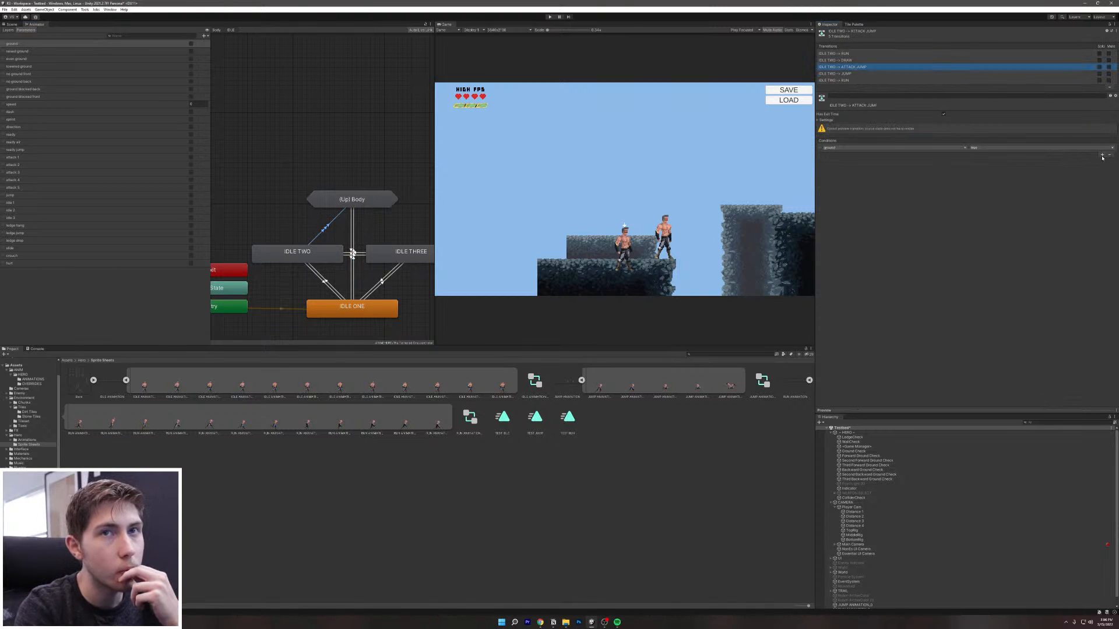
left_click(895, 154)
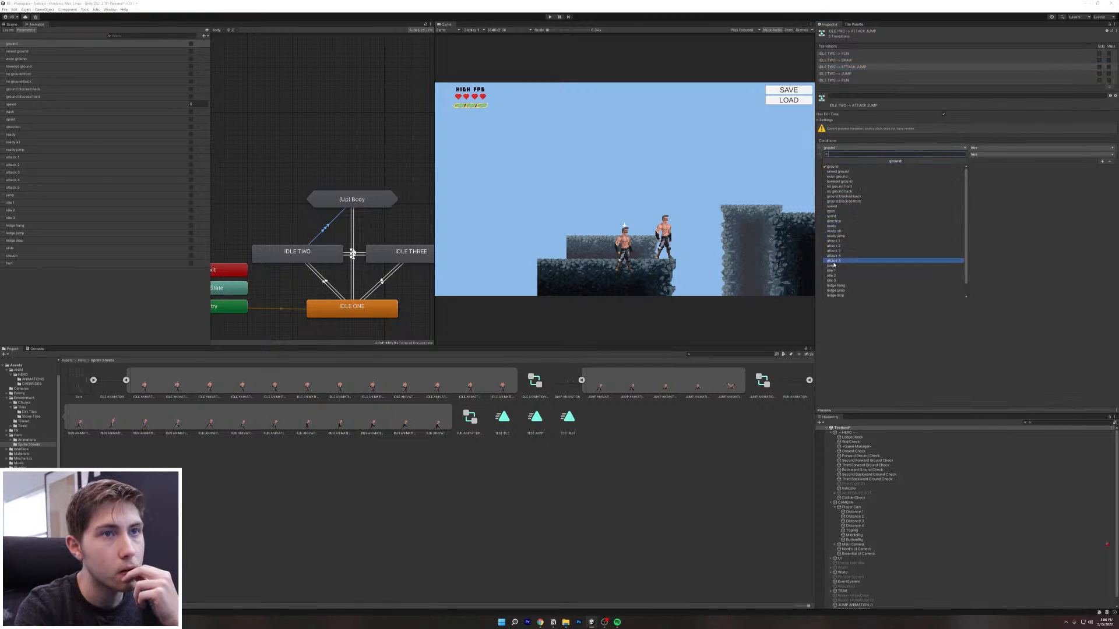
left_click(842, 231)
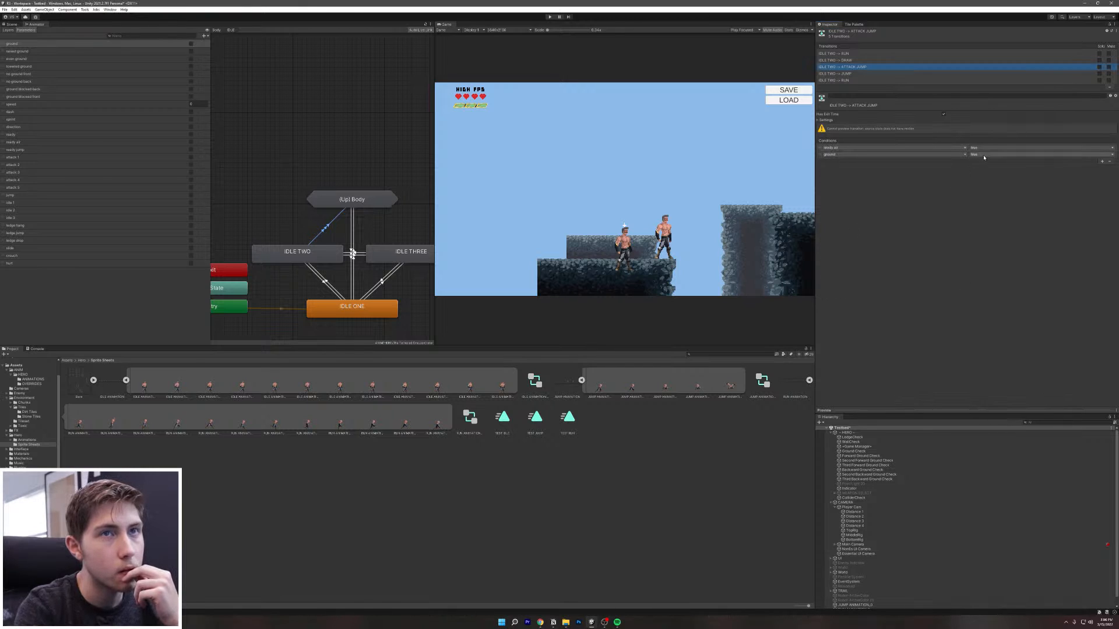
left_click(892, 155)
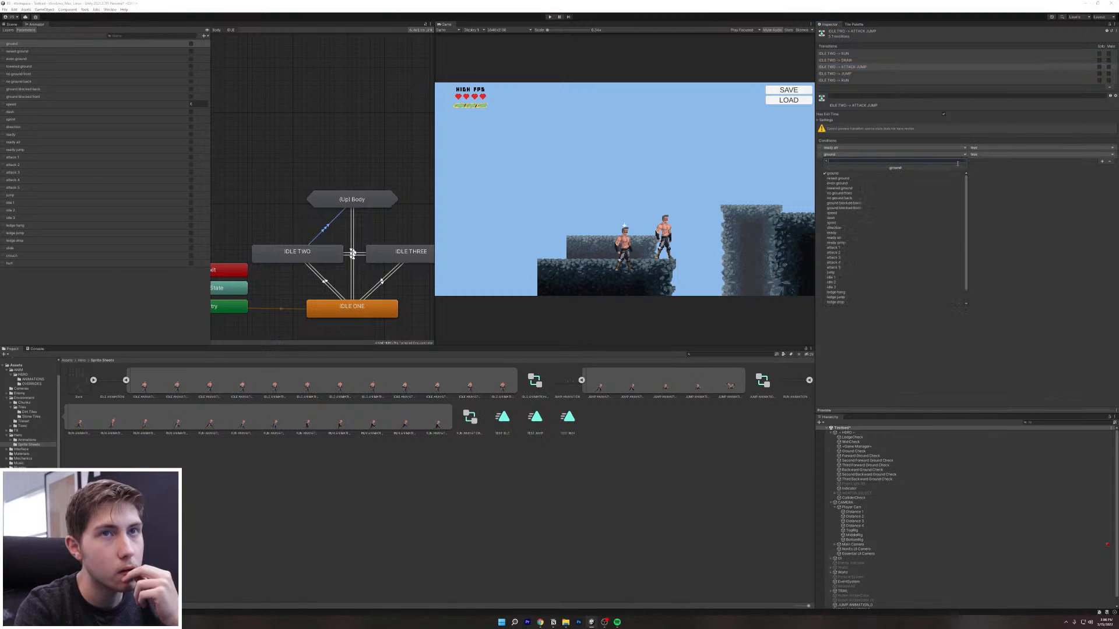
left_click(842, 227)
left_click(1023, 155)
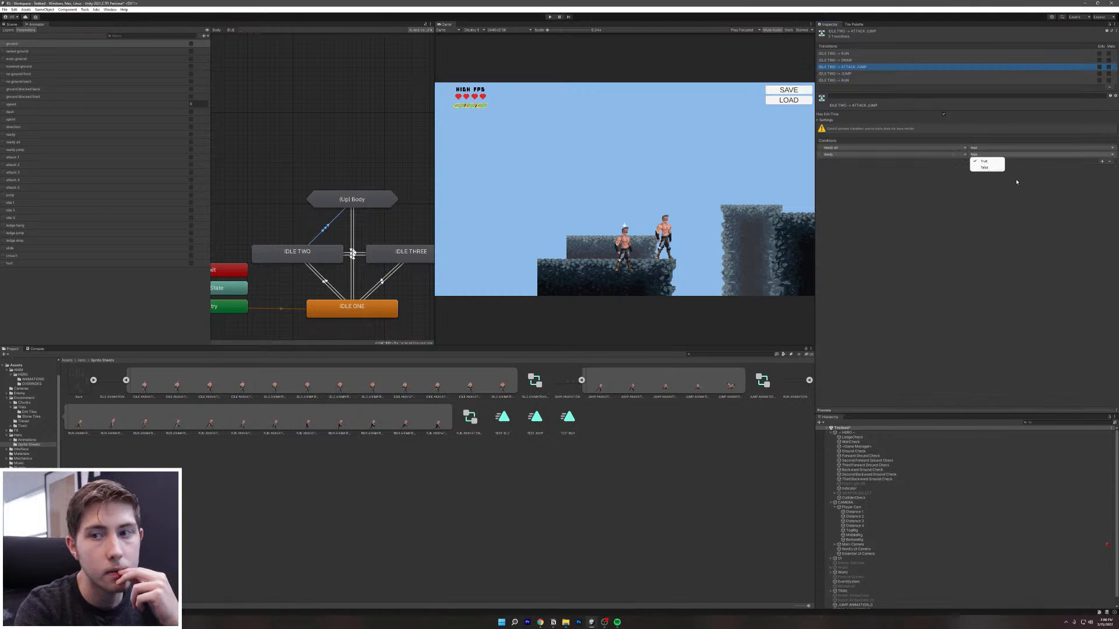
left_click(984, 167)
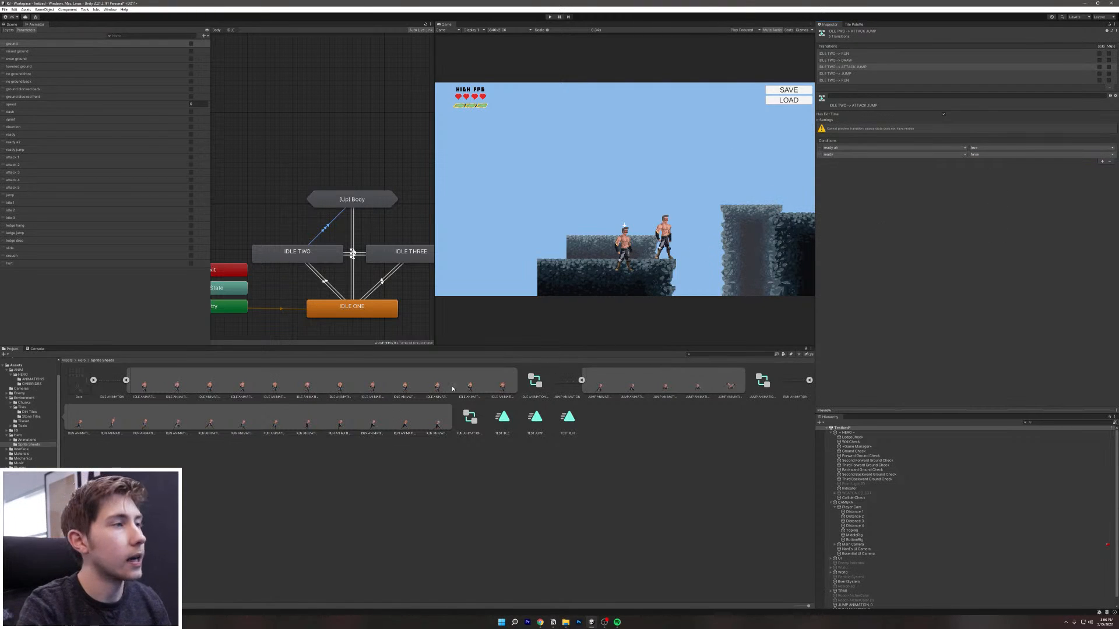
Step: Add a jump condition to the IDLE TWO to JUMP transition
left_click(834, 74)
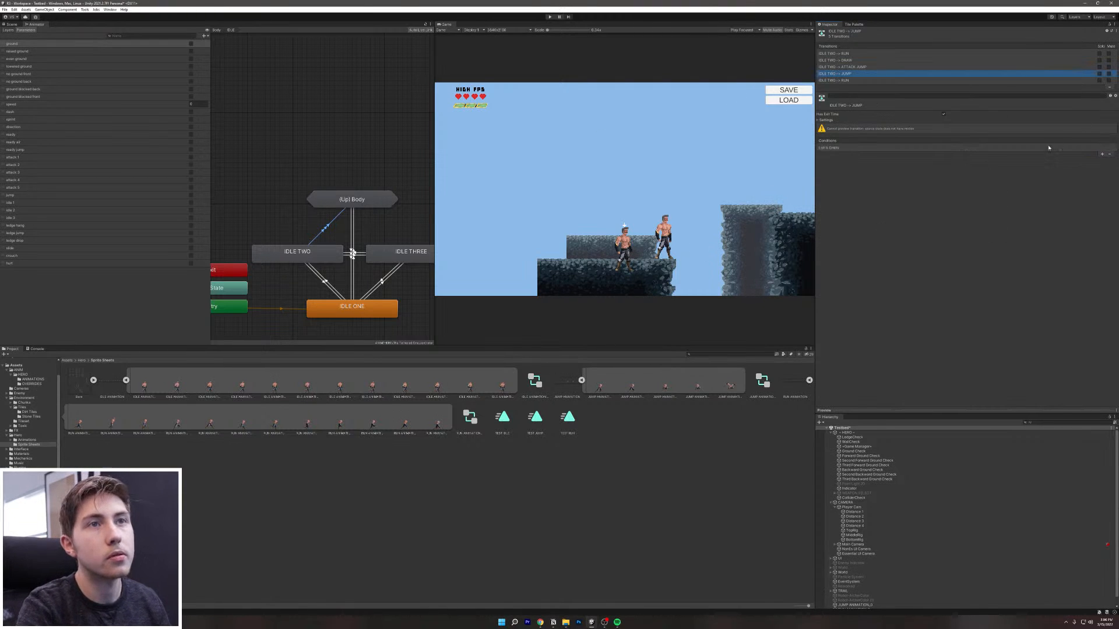
left_click(1102, 155)
left_click(913, 148)
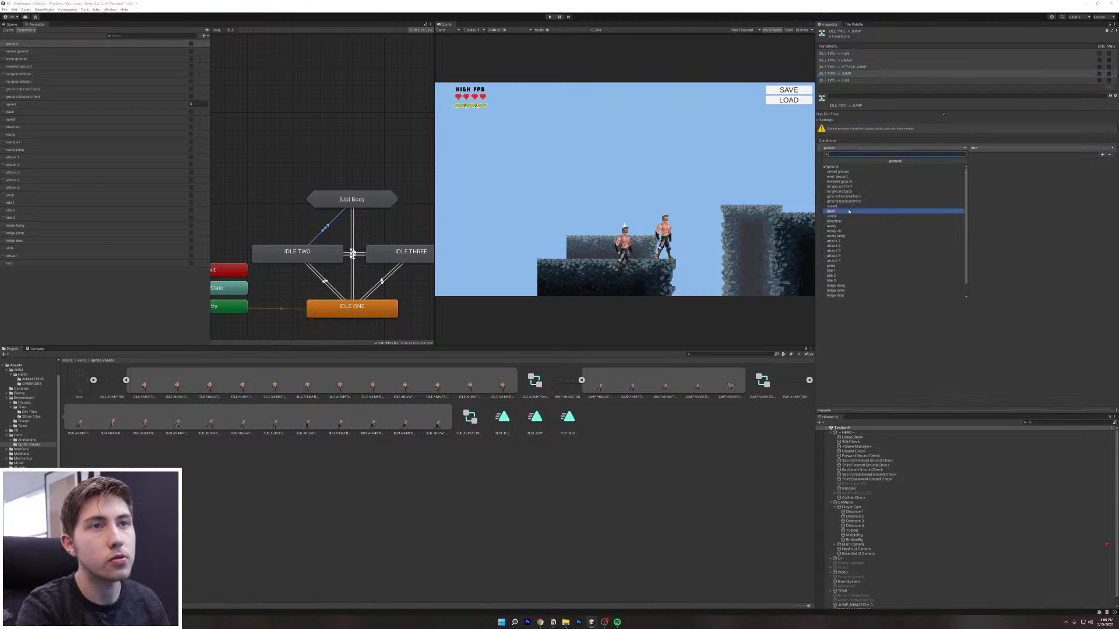
left_click(842, 266)
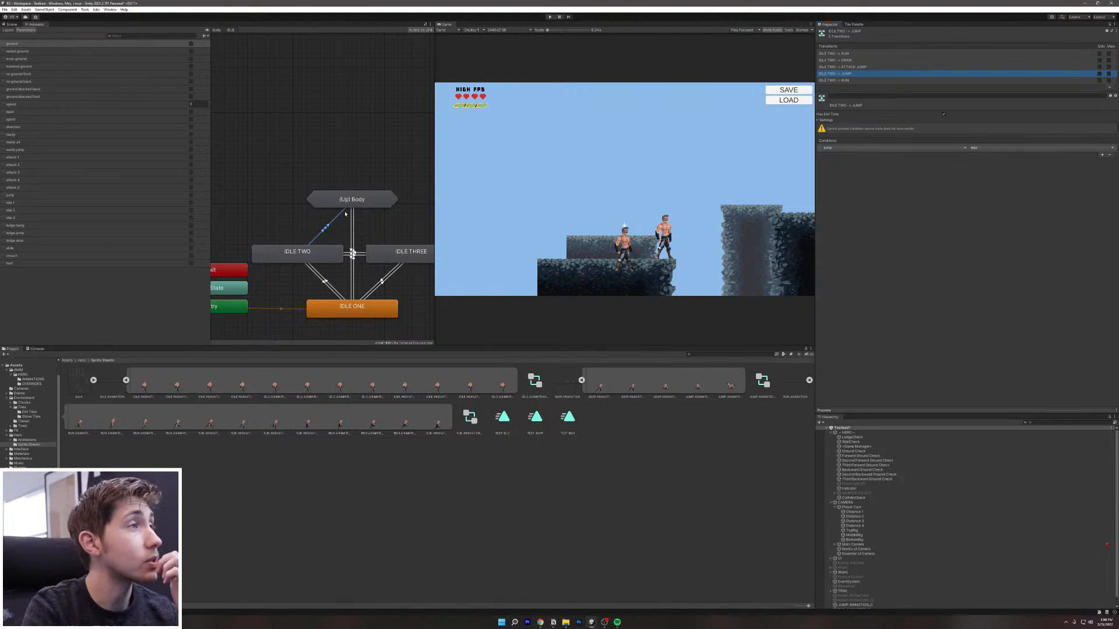
left_click(352, 249)
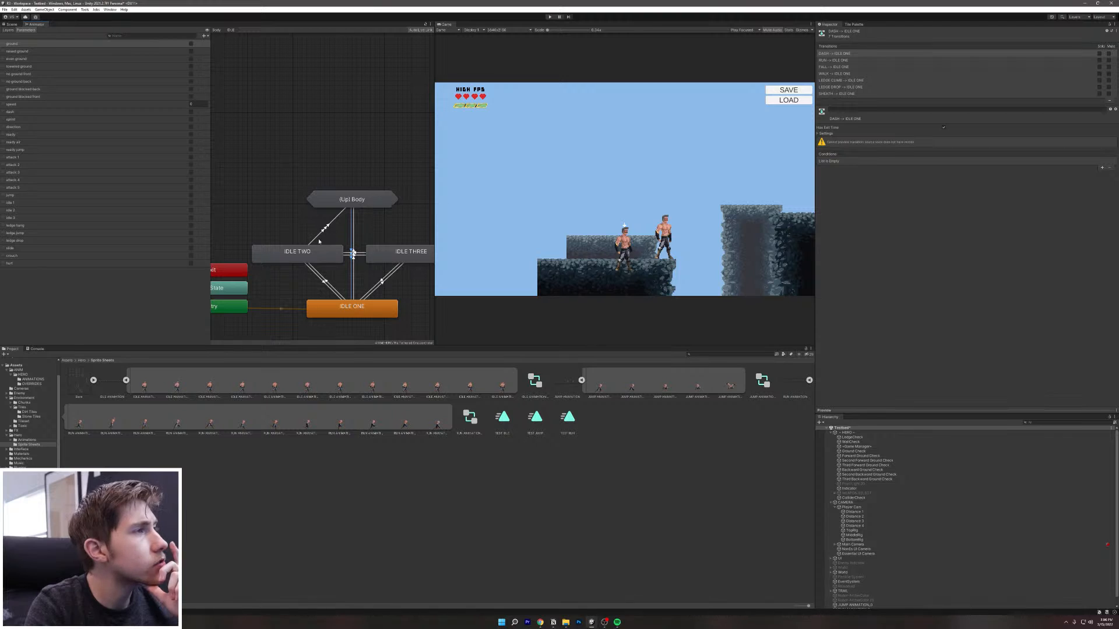
Step: Recentre the Animator graph on the idle states and select the IDLE ONE state
scroll(332, 243, "down", 5)
scroll(362, 255, "up", 5)
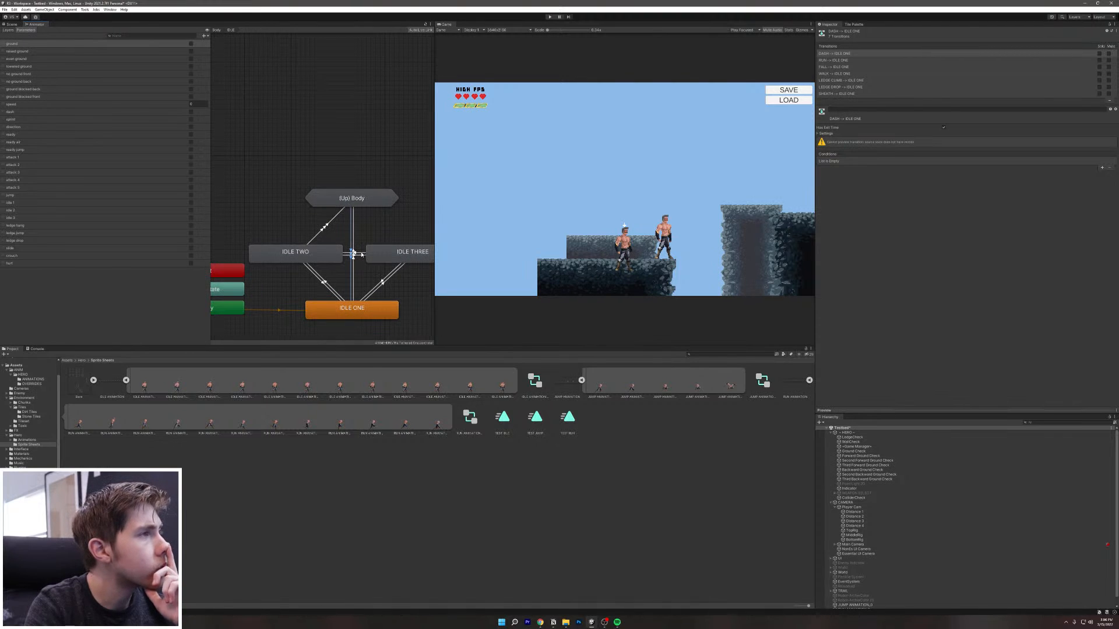
middle_click_drag(362, 255, 346, 279)
scroll(344, 296, "down", 5)
scroll(344, 296, "up", 4)
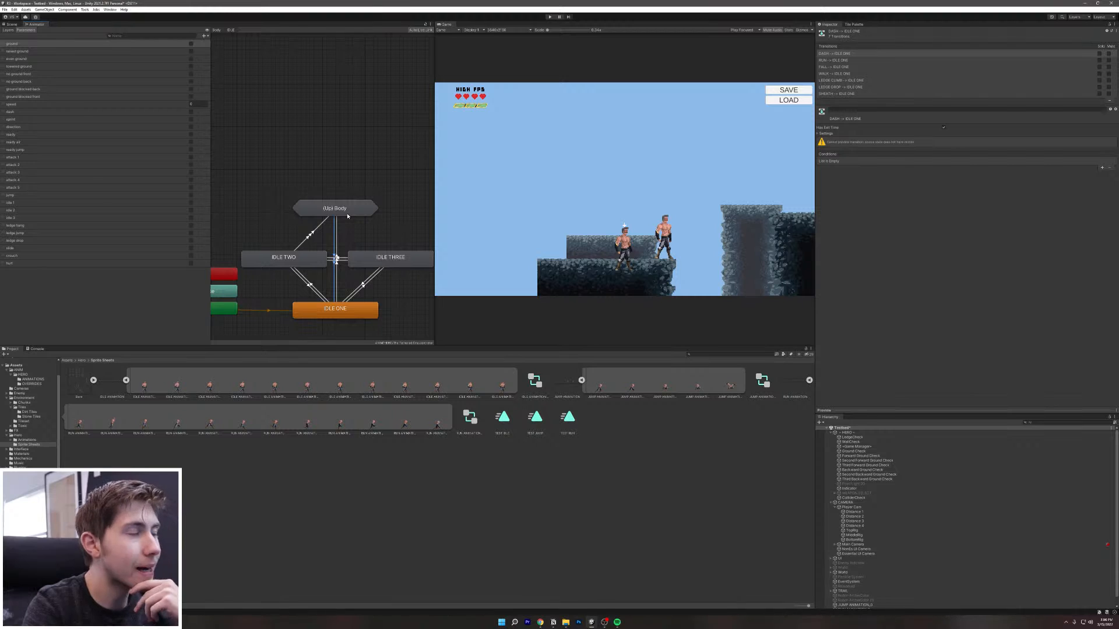
left_click(353, 317)
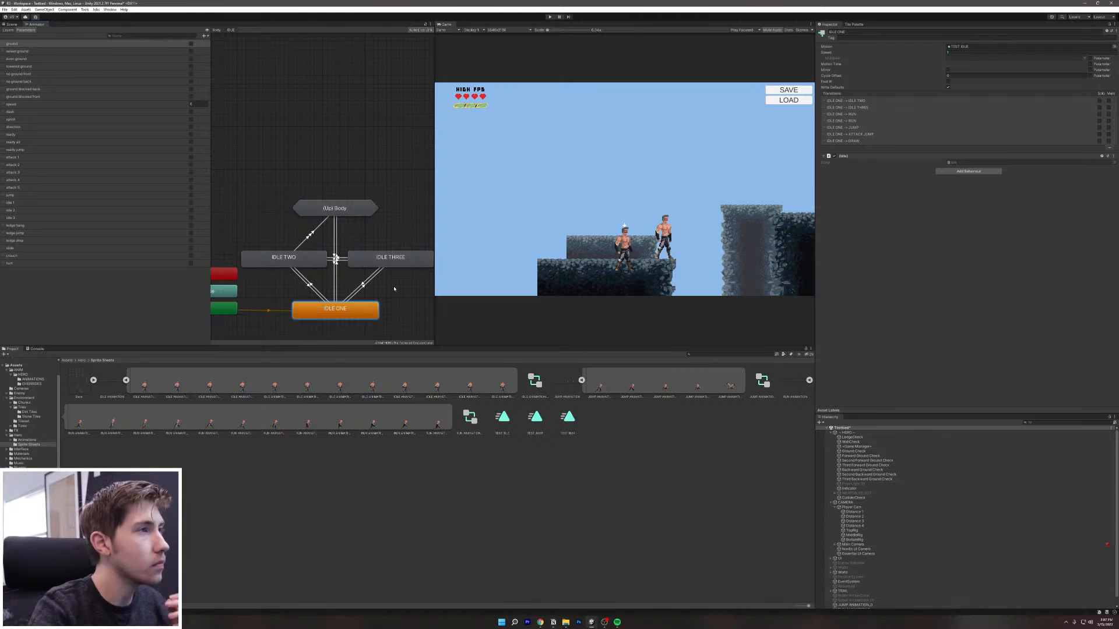
Step: Make transitions from IDLE THREE to ATTACK JUMP and JUMP via the Up Body state machine
right_click(397, 264)
left_click(429, 268)
left_click(356, 211)
mouse_move(385, 215)
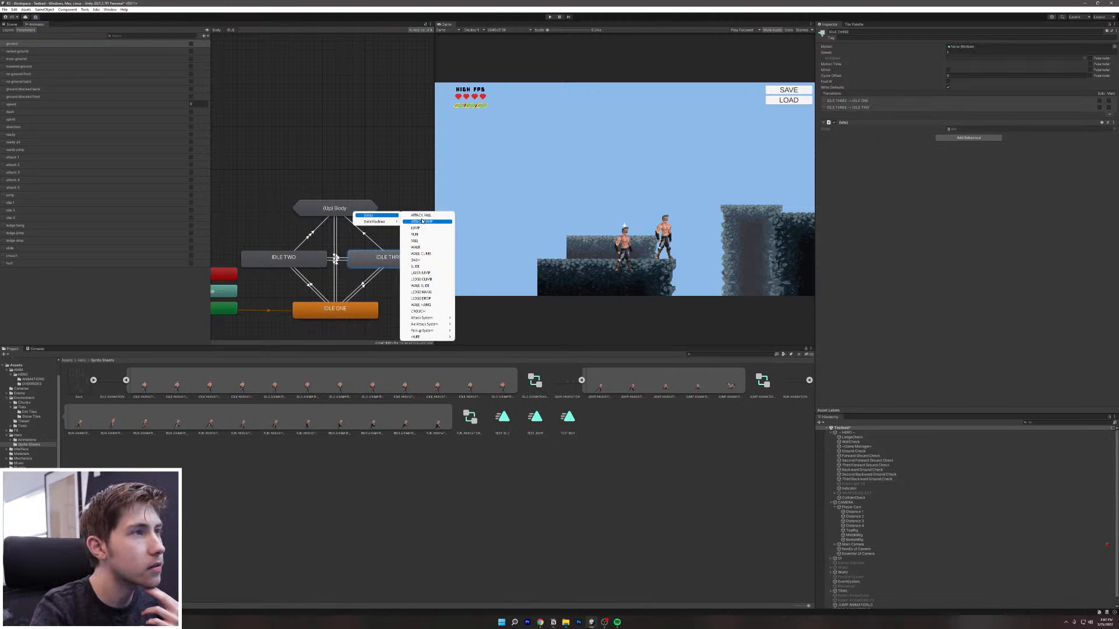
left_click(430, 223)
right_click(407, 256)
left_click(431, 261)
left_click(359, 211)
mouse_move(378, 212)
left_click(424, 226)
Step: Make two transitions from IDLE THREE to RUN
right_click(389, 260)
left_click(411, 263)
left_click(356, 213)
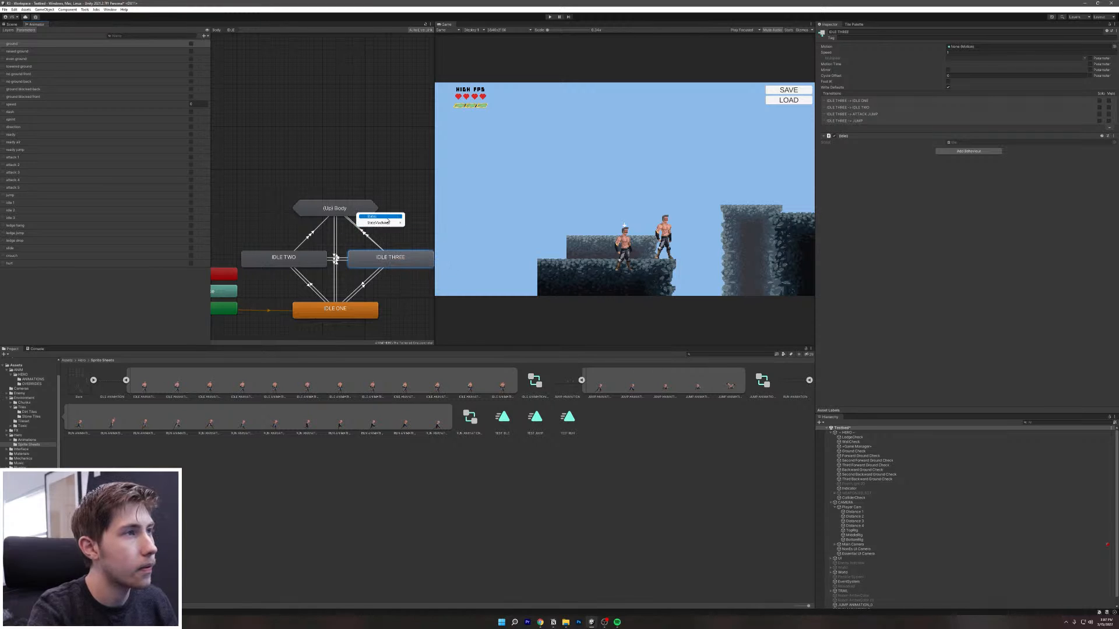
mouse_move(379, 217)
left_click(431, 235)
right_click(393, 258)
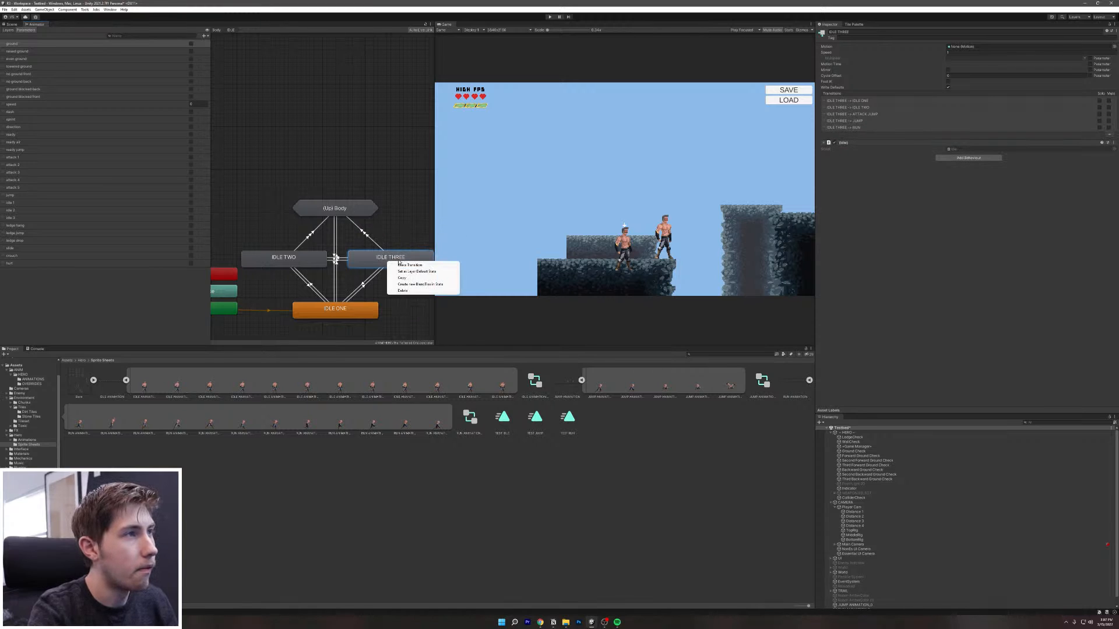
left_click(411, 263)
left_click(358, 214)
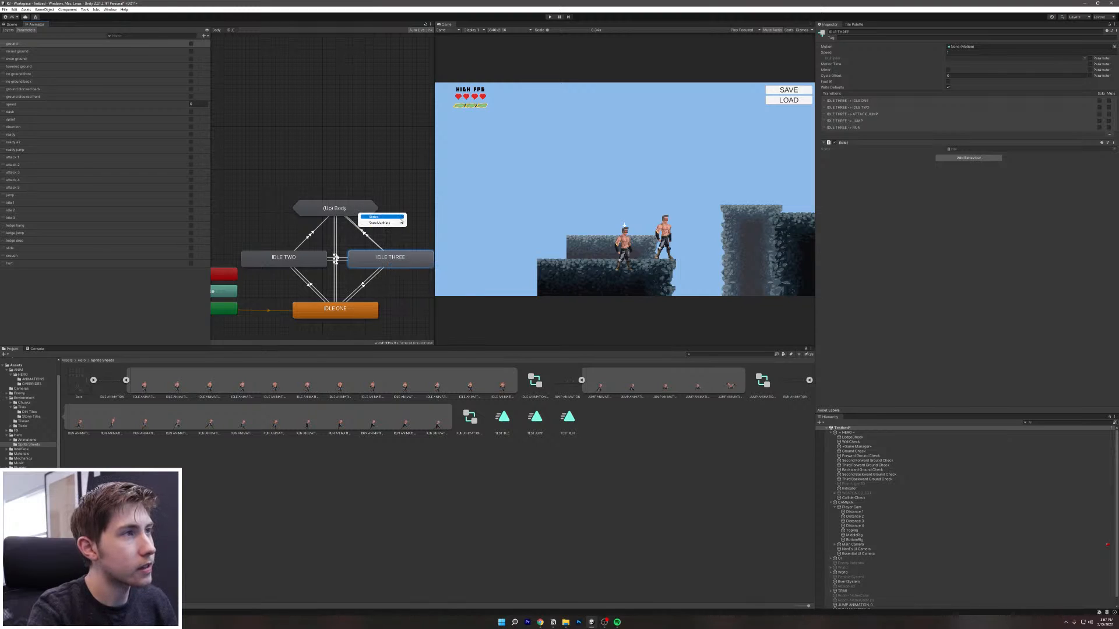
mouse_move(378, 216)
left_click(424, 236)
Step: Connect IDLE THREE to the Attack System's DRAW state and select that transition
right_click(383, 258)
left_click(402, 263)
left_click(363, 208)
mouse_move(398, 211)
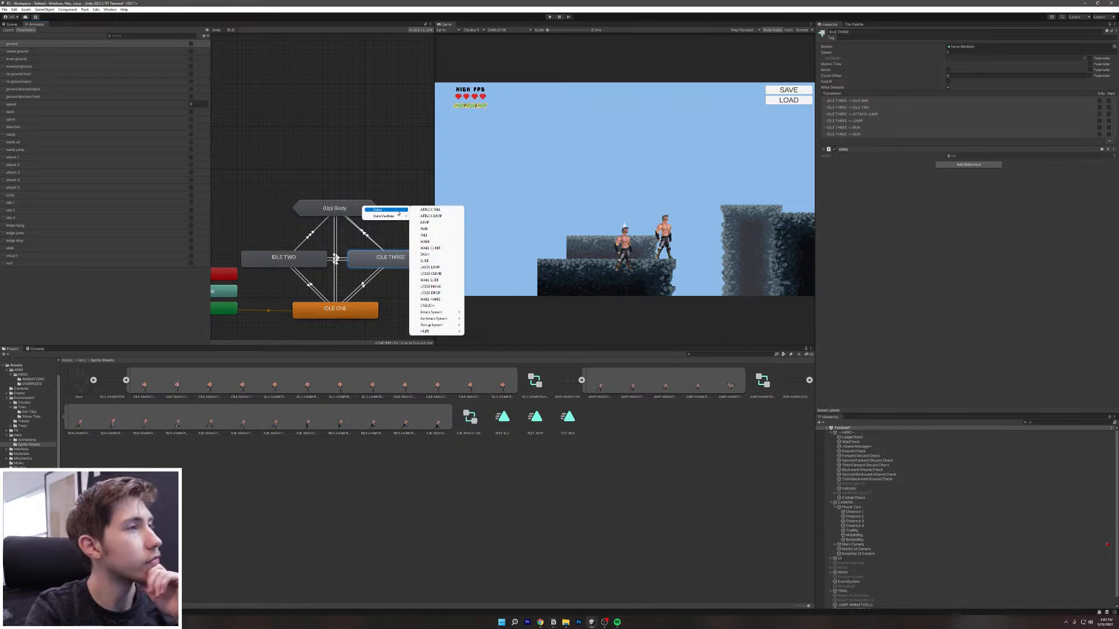
mouse_move(448, 316)
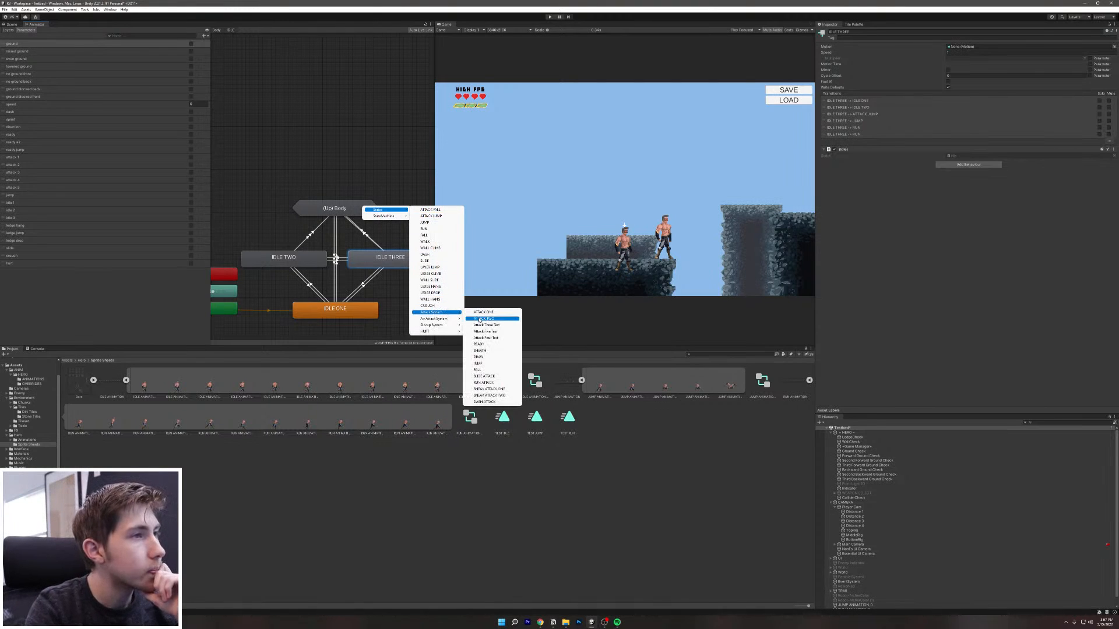
left_click(492, 358)
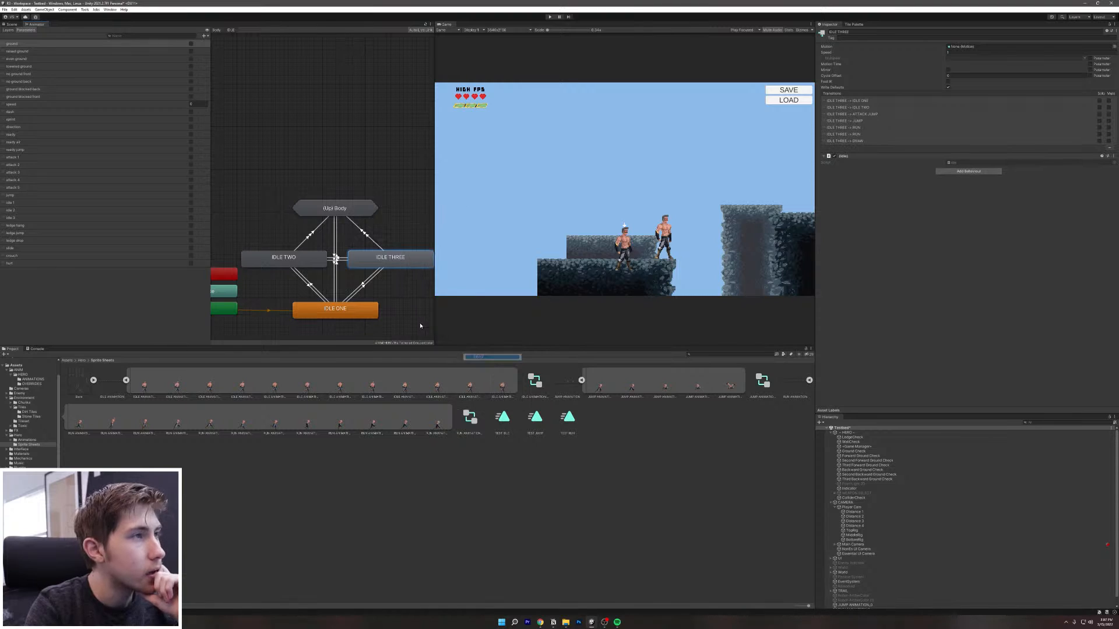
left_click(367, 237)
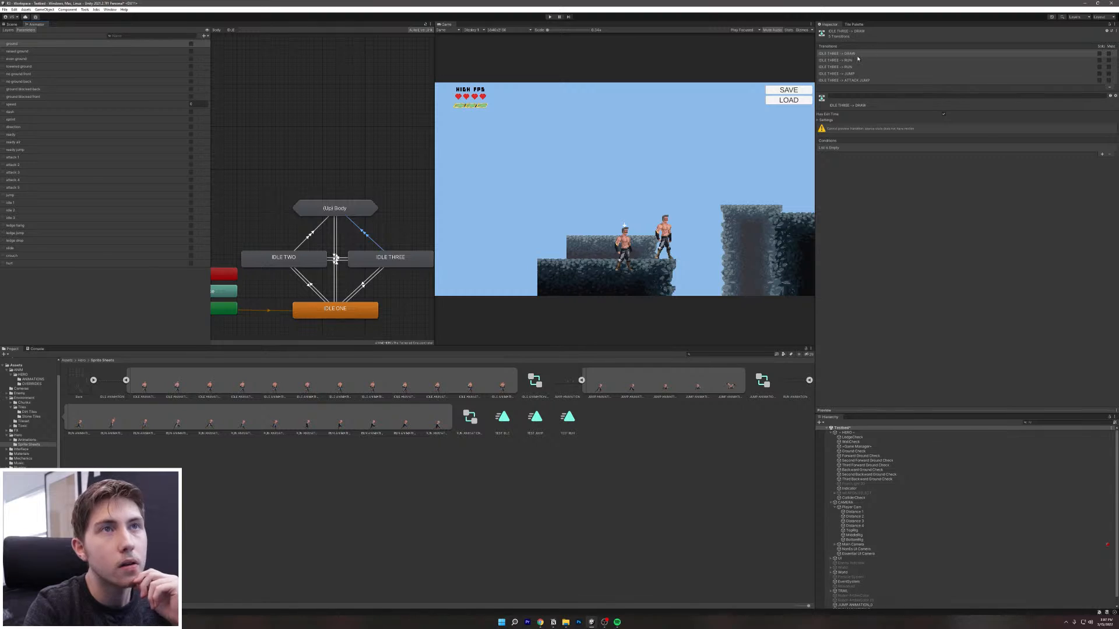
Step: Turn off Has Exit Time and Fixed Duration on IDLE THREE → DRAW and set Transition Duration to 0
left_click(828, 120)
left_click(944, 114)
left_click(944, 131)
left_click(944, 137)
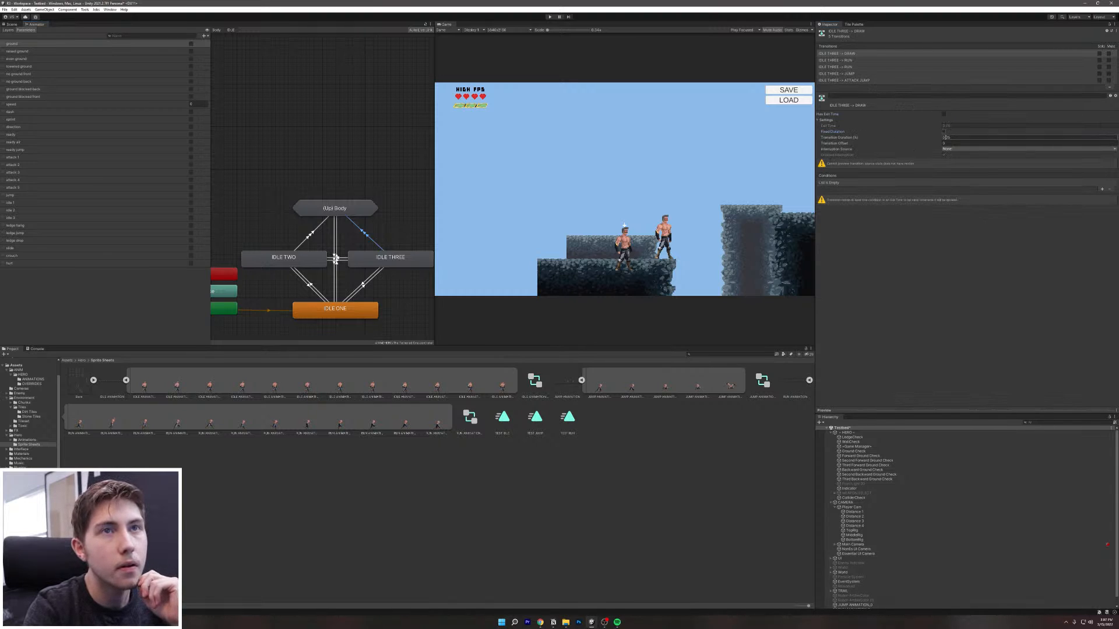
type("0")
left_click(985, 199)
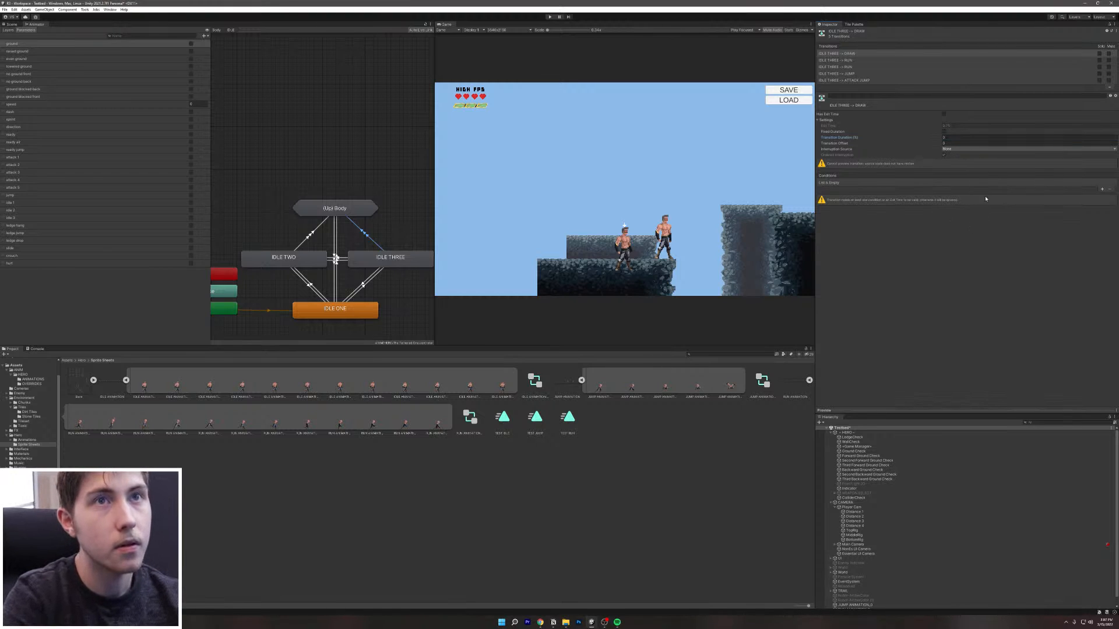
Step: Add three conditions to the DRAW transition: ground true, ready true and ready air false
left_click(1102, 190)
left_click(1102, 191)
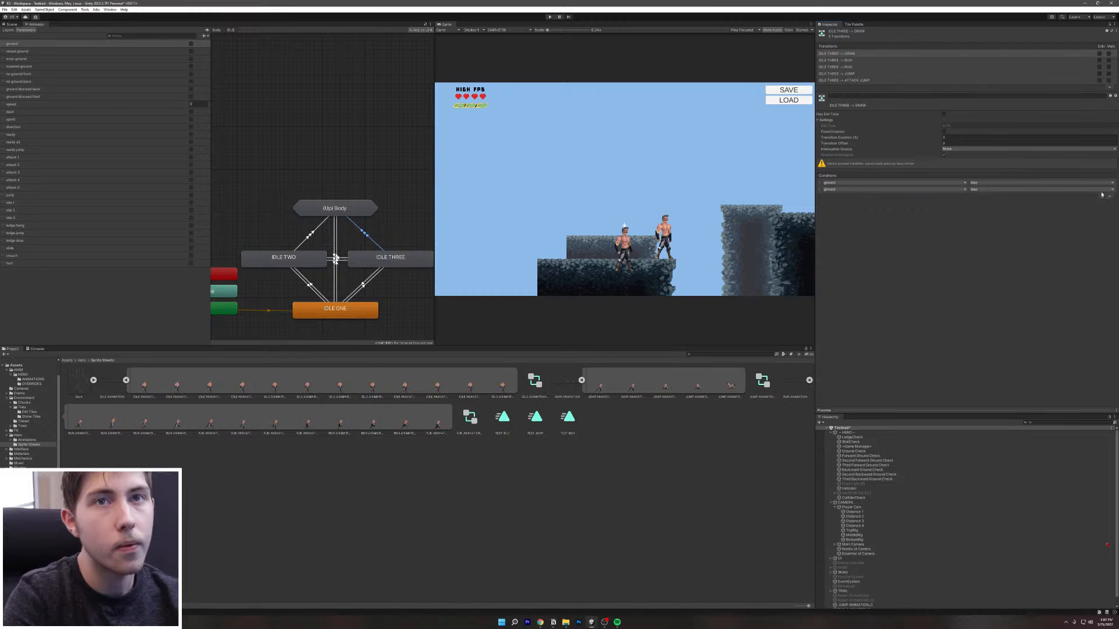
left_click(1102, 197)
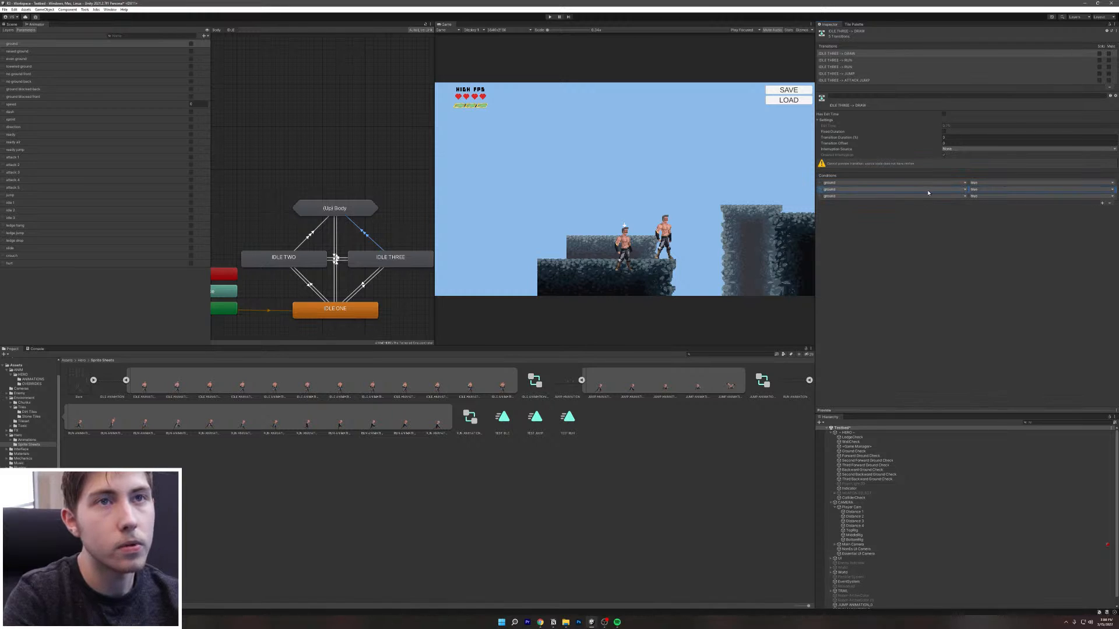
left_click(874, 196)
left_click(841, 269)
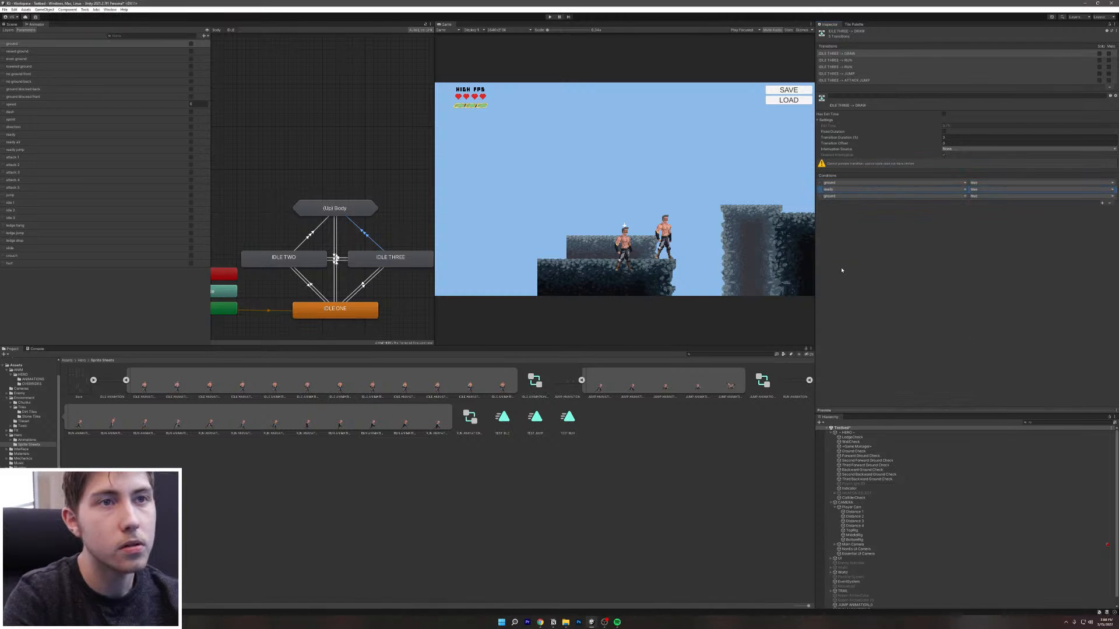
left_click(904, 198)
left_click(897, 278)
left_click(1006, 200)
left_click(986, 209)
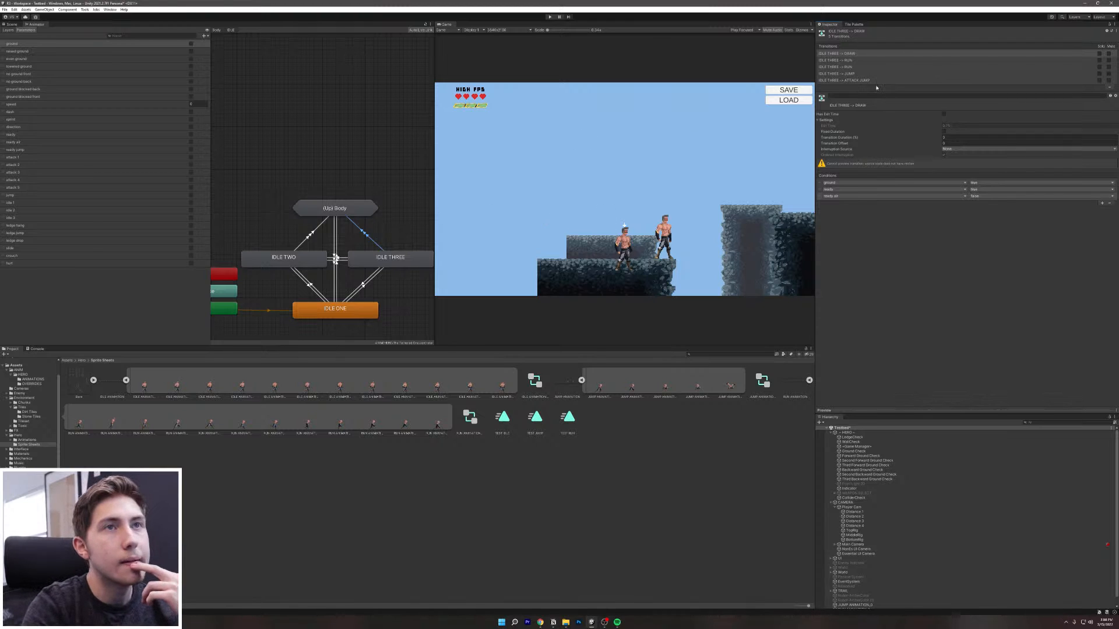
left_click(839, 60)
Step: Make the first IDLE THREE → RUN transition instant with 0 duration, adding ground and speed conditions
left_click(943, 115)
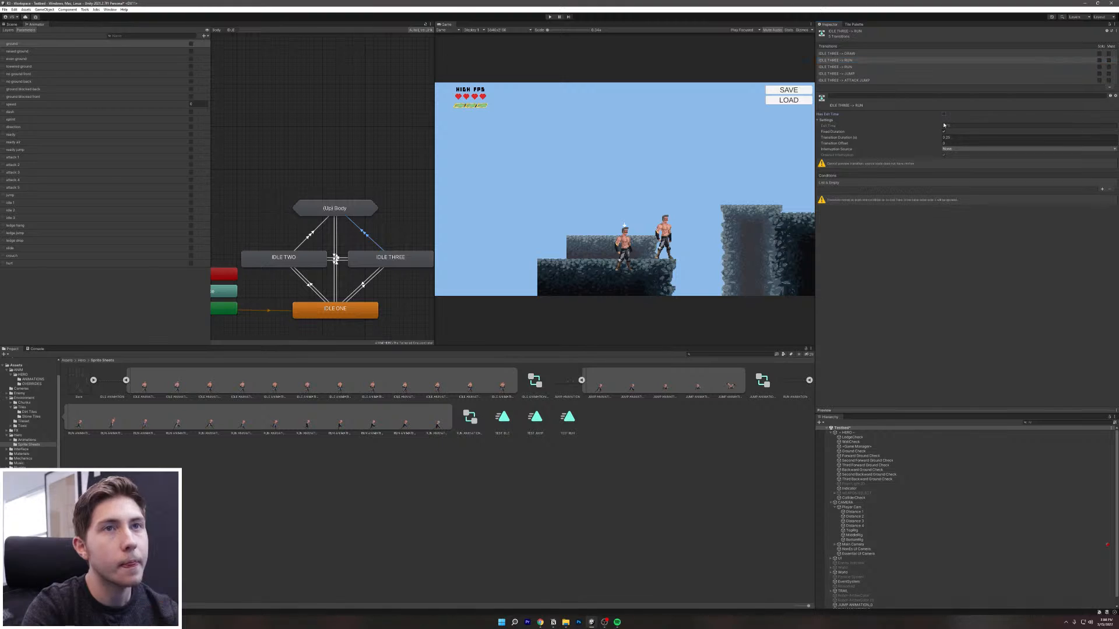
left_click(945, 136)
type("0")
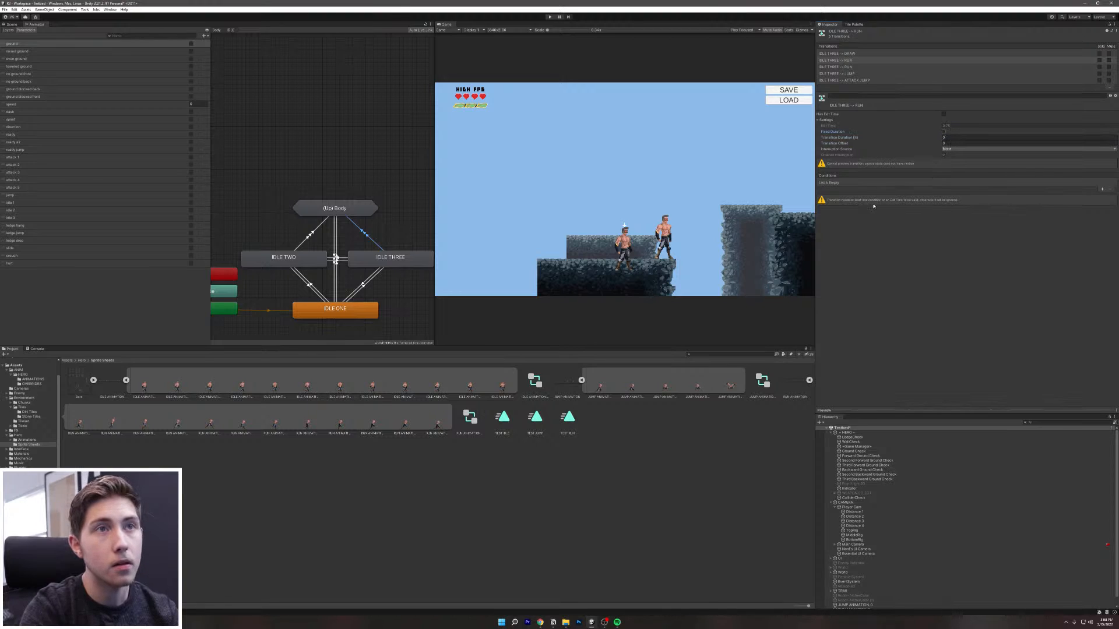
left_click(1102, 190)
left_click(1102, 190)
left_click(954, 190)
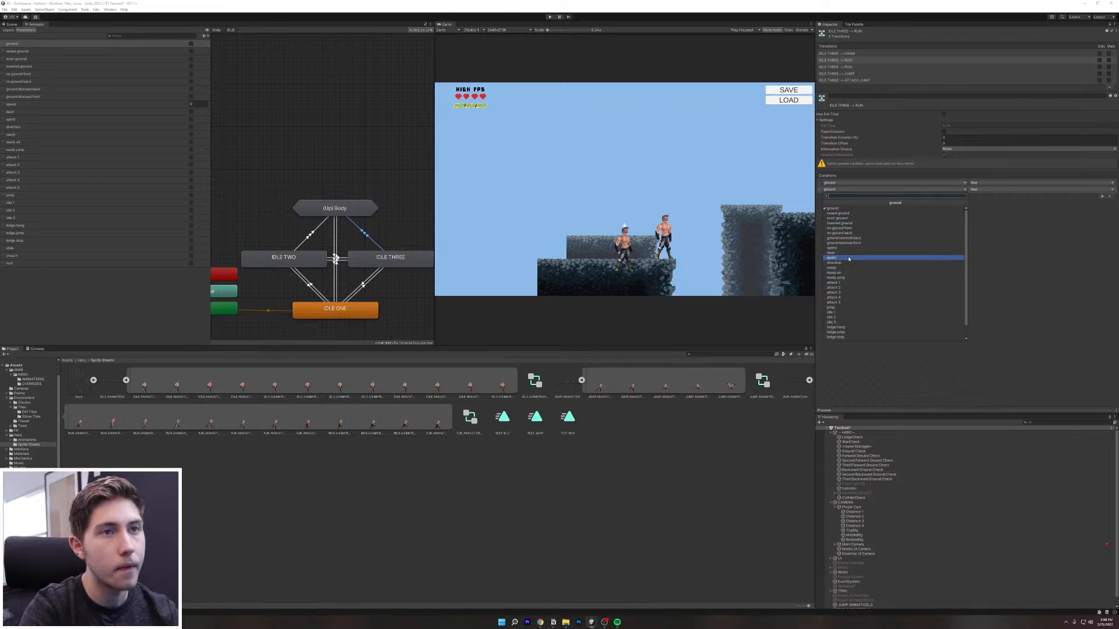
left_click(874, 247)
left_click(1082, 191)
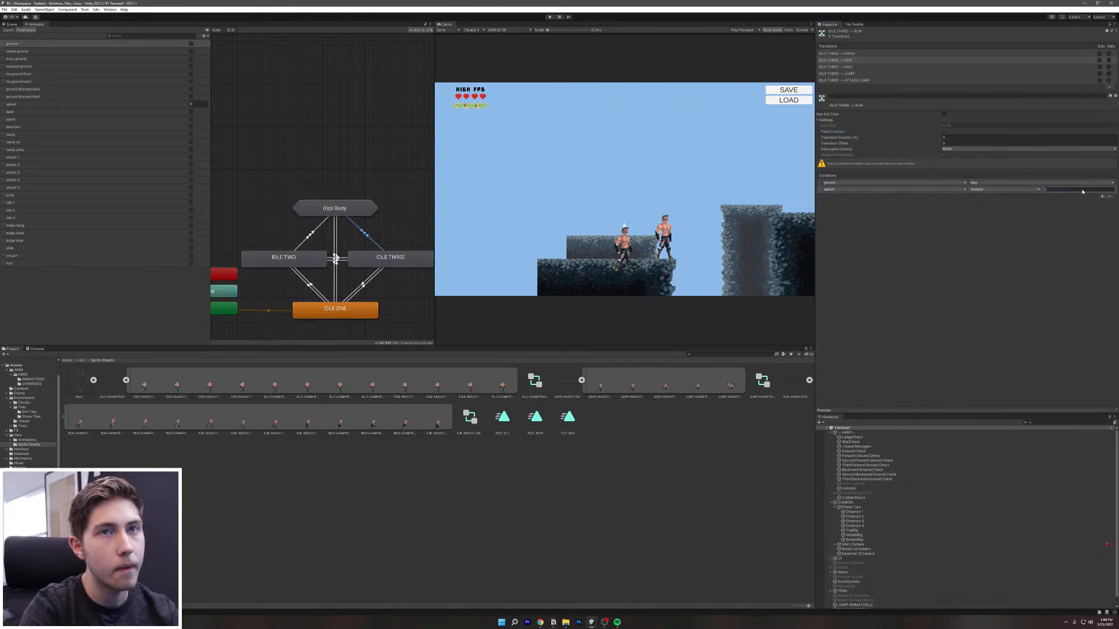
key("BackSpace")
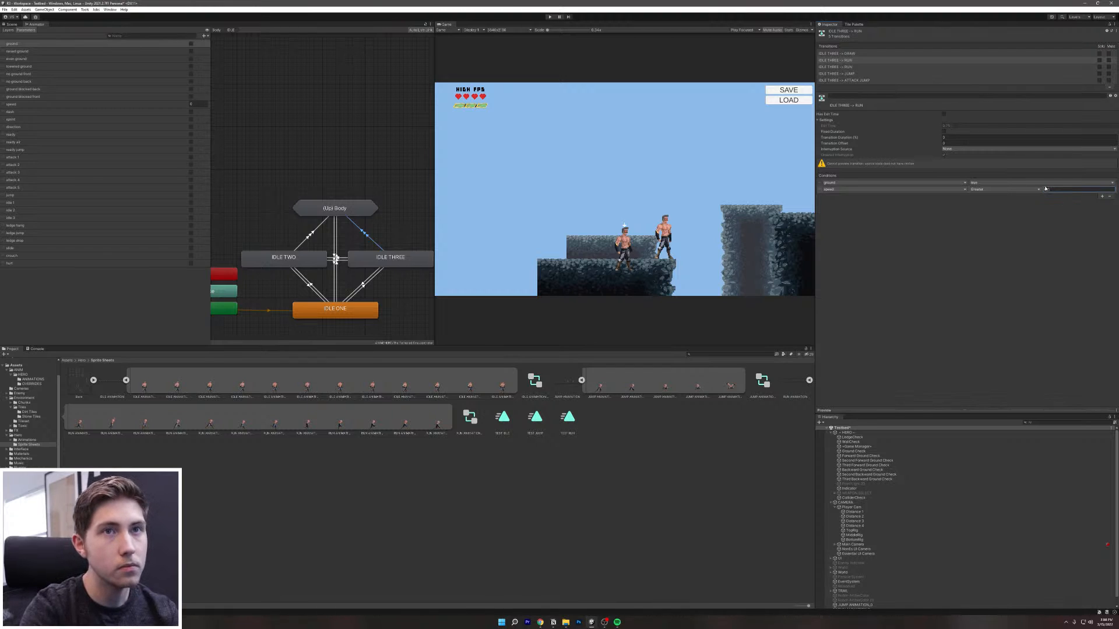
Step: Turn off exit time on the second IDLE THREE → RUN transition and set its duration to 0
left_click(867, 67)
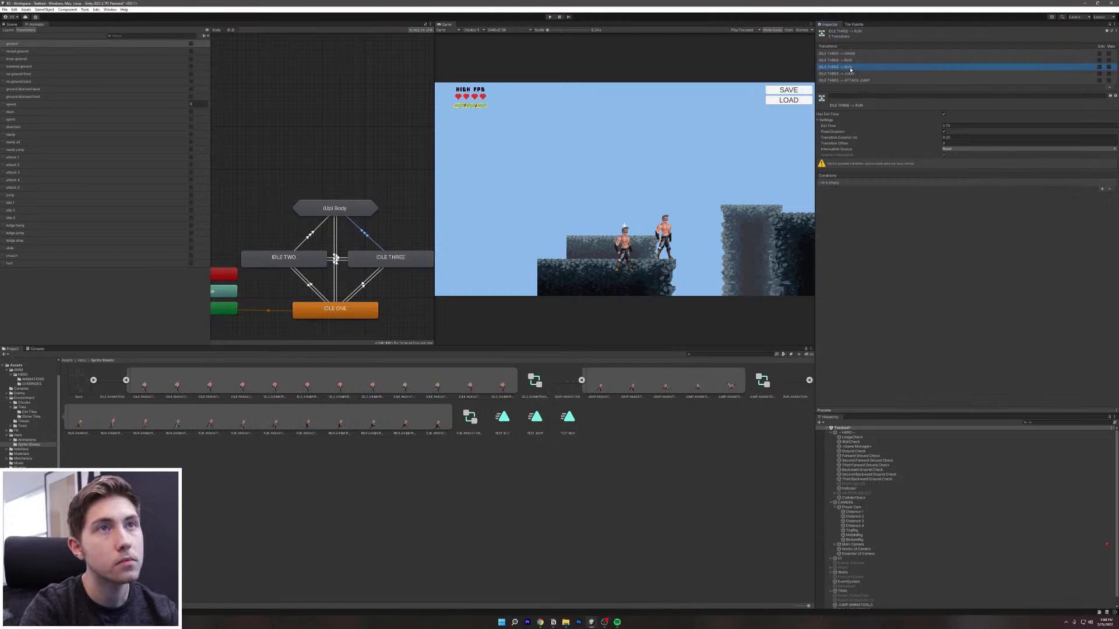
left_click(943, 114)
left_click(947, 137)
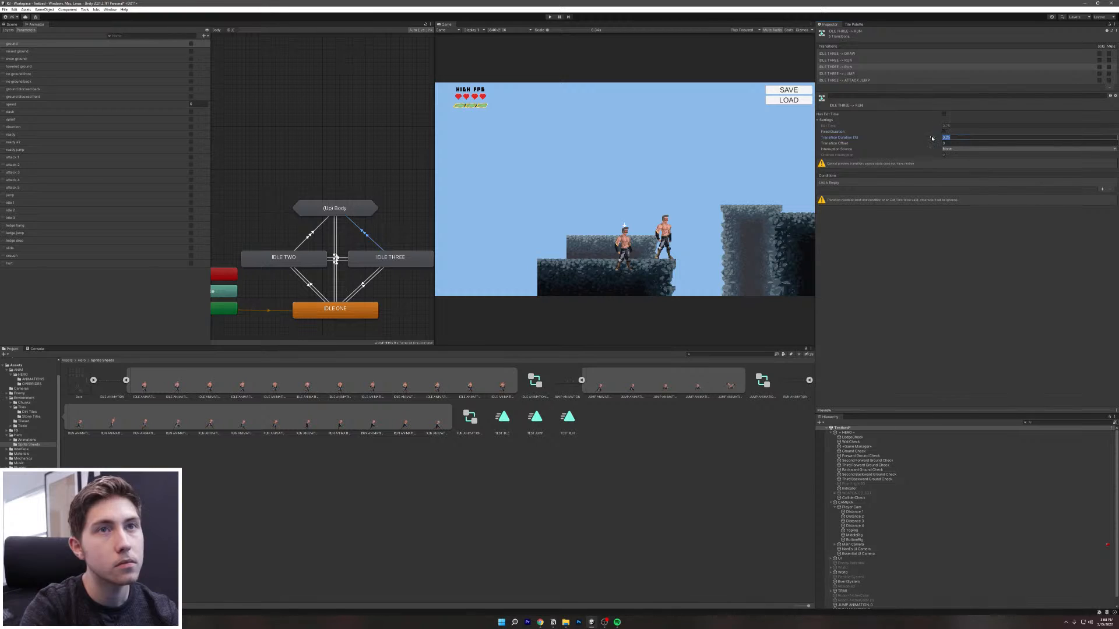
type("0")
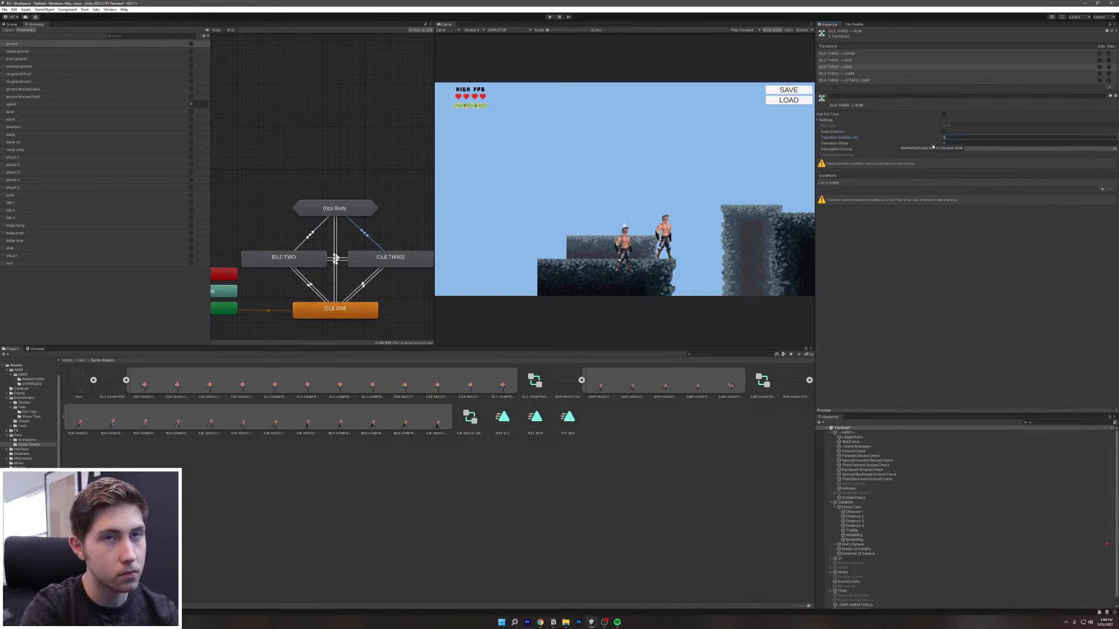
Step: Give the second RUN transition conditions ground true and speed Less than -0.5
left_click(1101, 190)
left_click(1100, 193)
left_click(932, 189)
left_click(1003, 207)
left_click(952, 193)
left_click(936, 189)
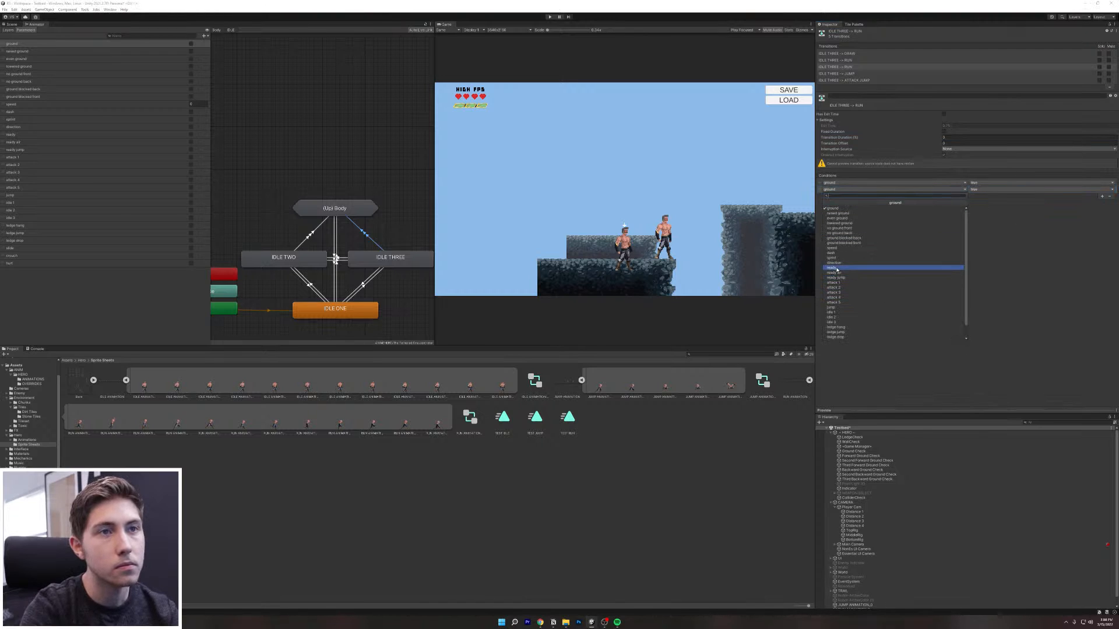
left_click(857, 248)
left_click(1035, 191)
left_click(991, 204)
left_click(1055, 189)
key("BackSpace")
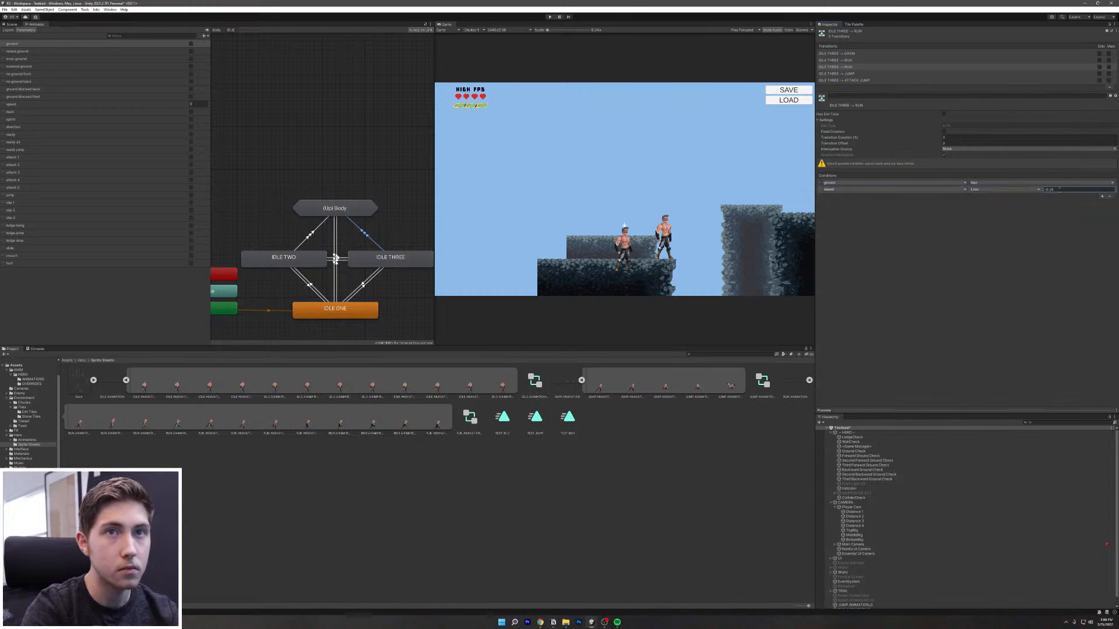
double_click(1061, 190)
type("-0.5")
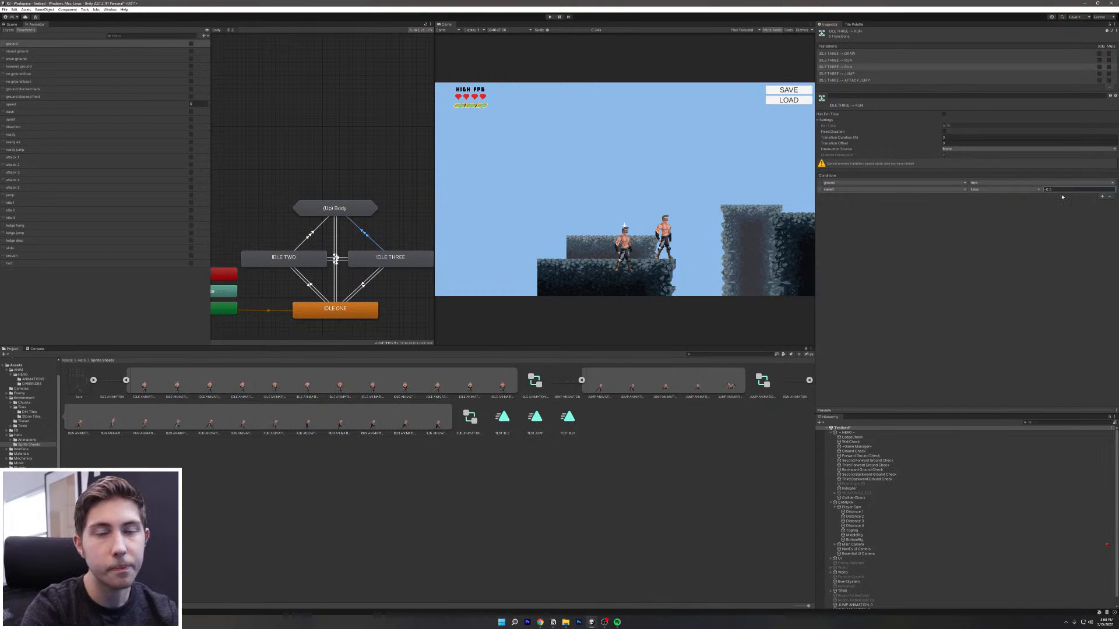
left_click(1031, 217)
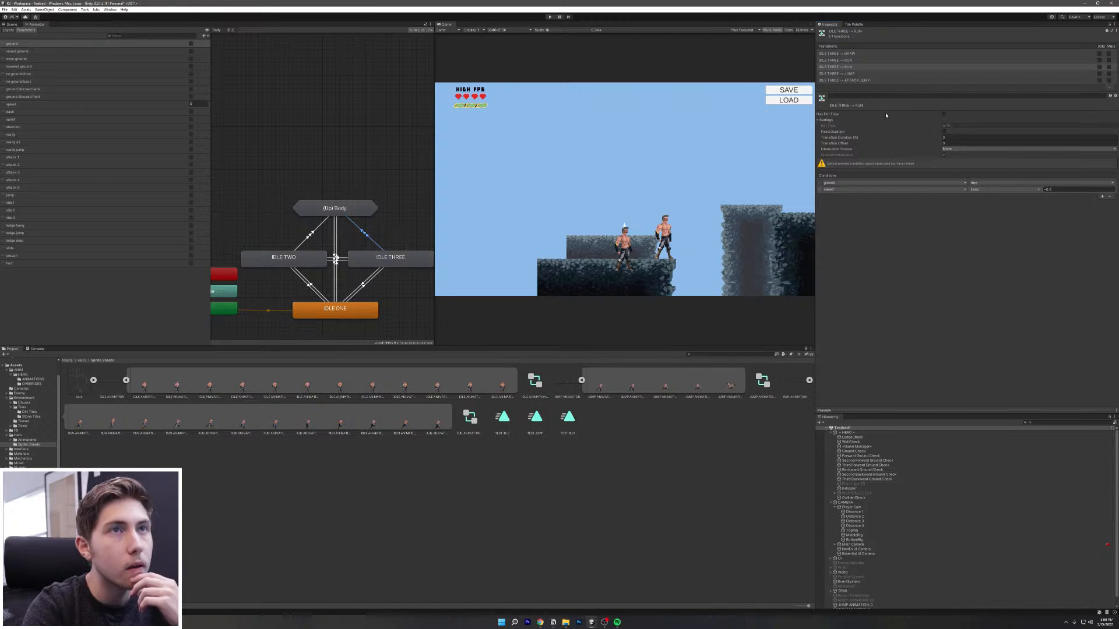
left_click(849, 74)
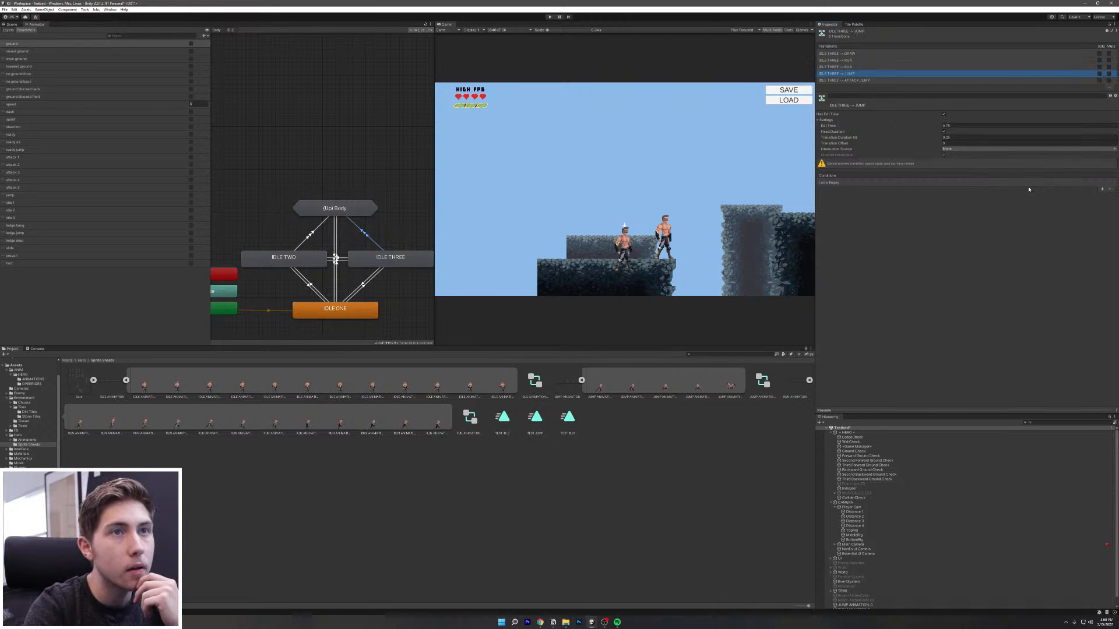
Step: Give IDLE THREE → JUMP a jump condition, no exit time and a Transition Duration of 0
left_click(1101, 189)
left_click(909, 183)
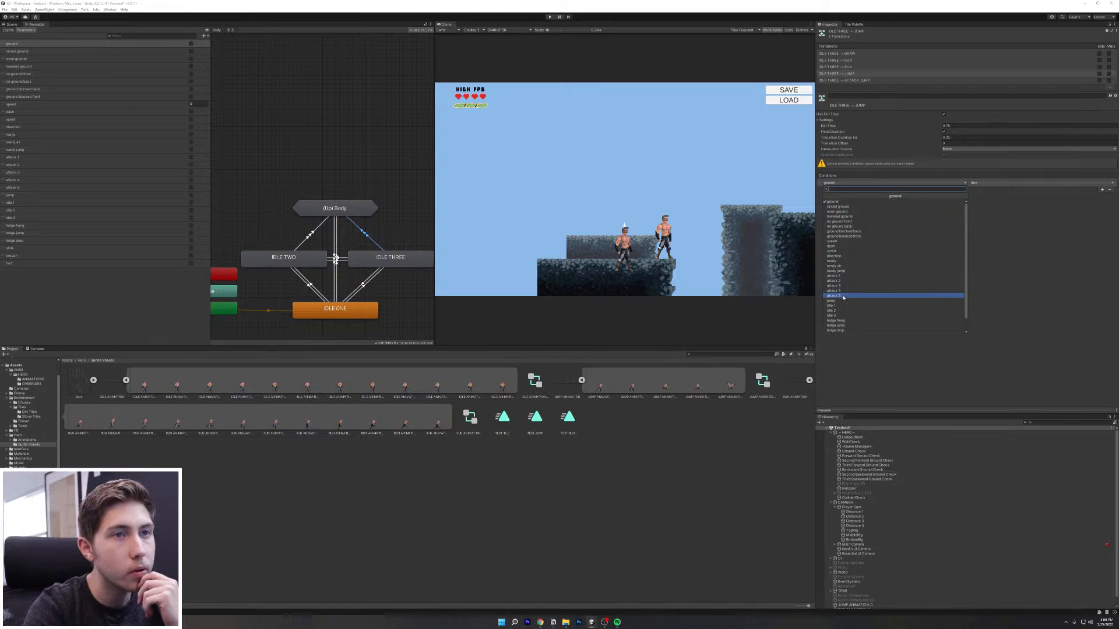
scroll(846, 283, "down", 1)
scroll(843, 314, "up", 1)
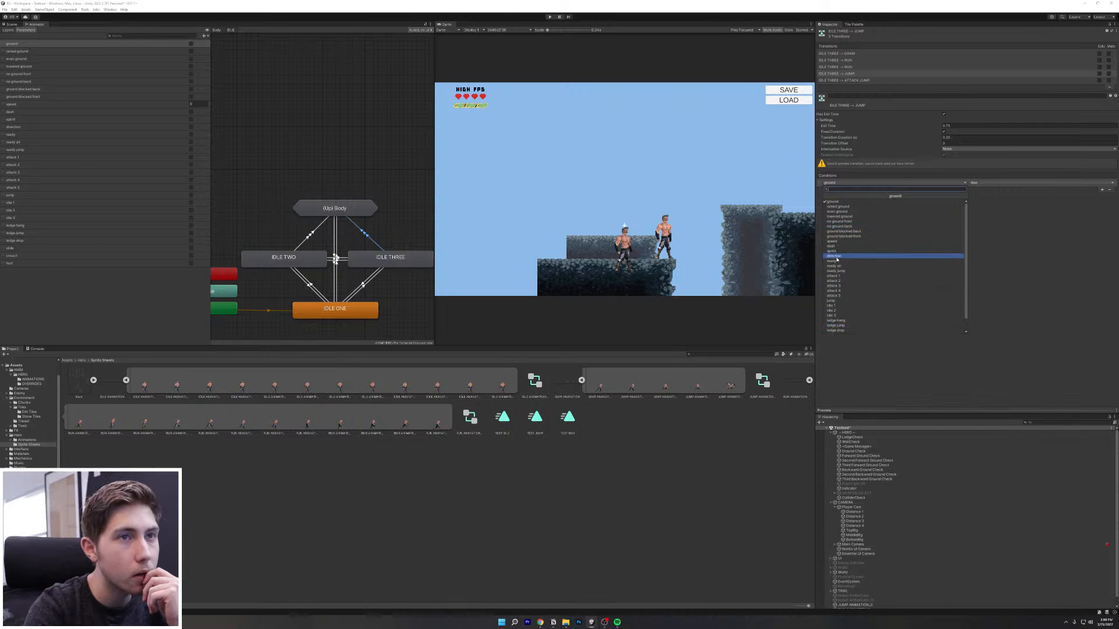
left_click(833, 299)
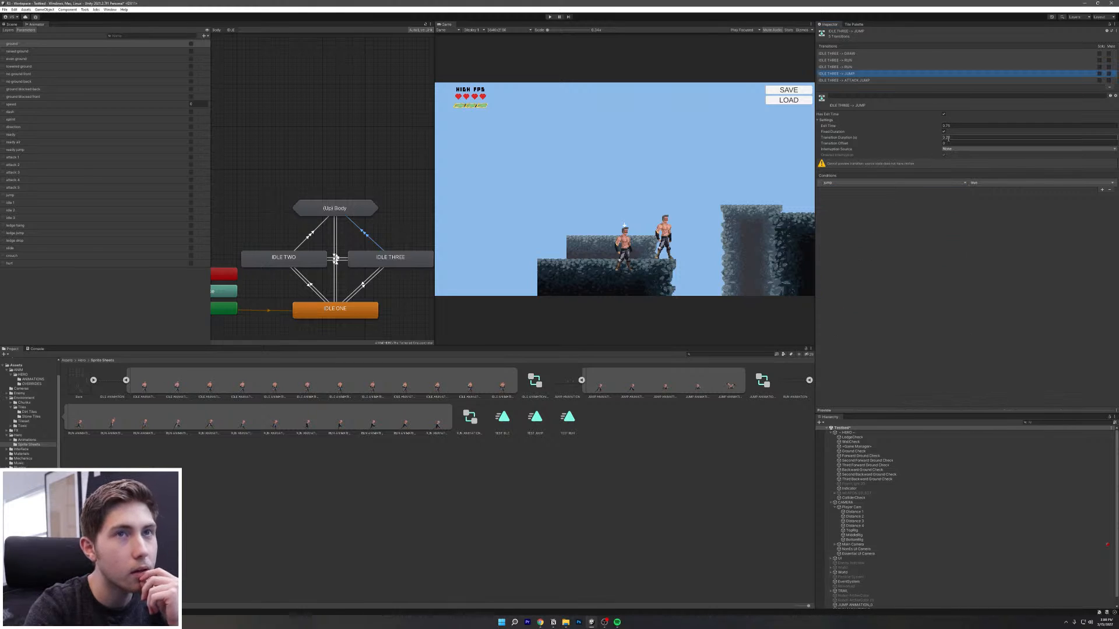
left_click(943, 115)
left_click(955, 137)
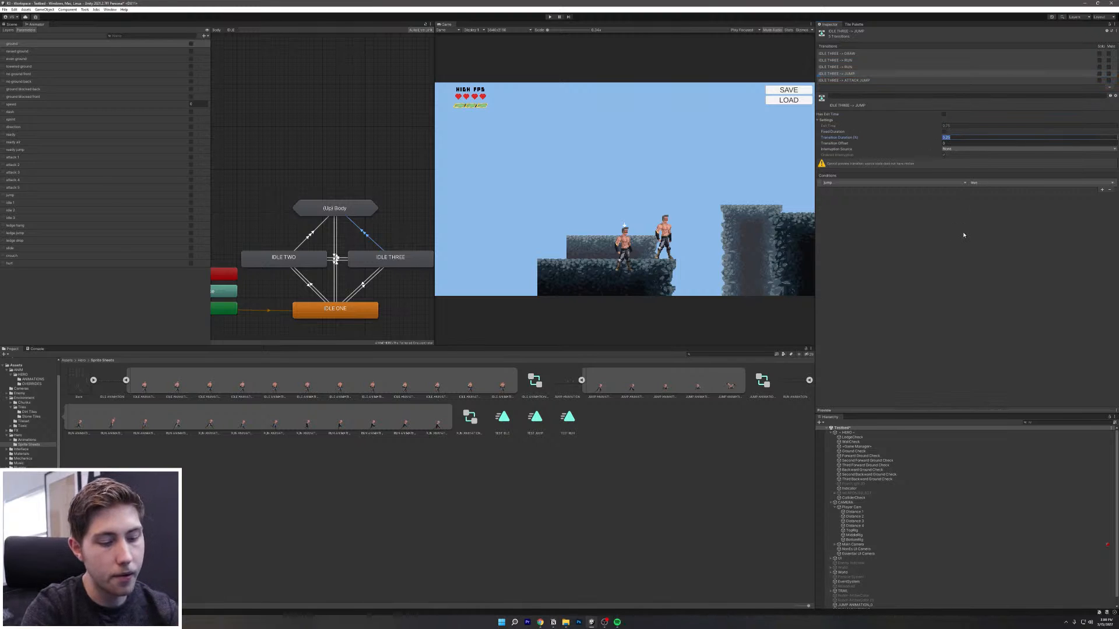
type("0")
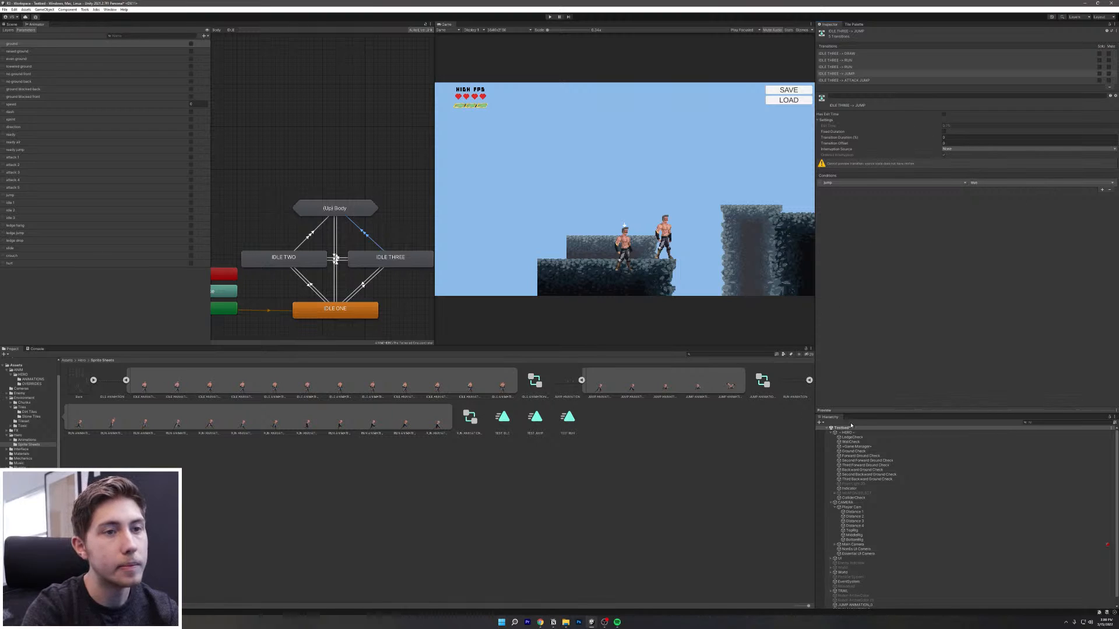
Step: Make IDLE THREE → ATTACK JUMP require ready air true and ready false, with no exit time and 0 duration
left_click(860, 81)
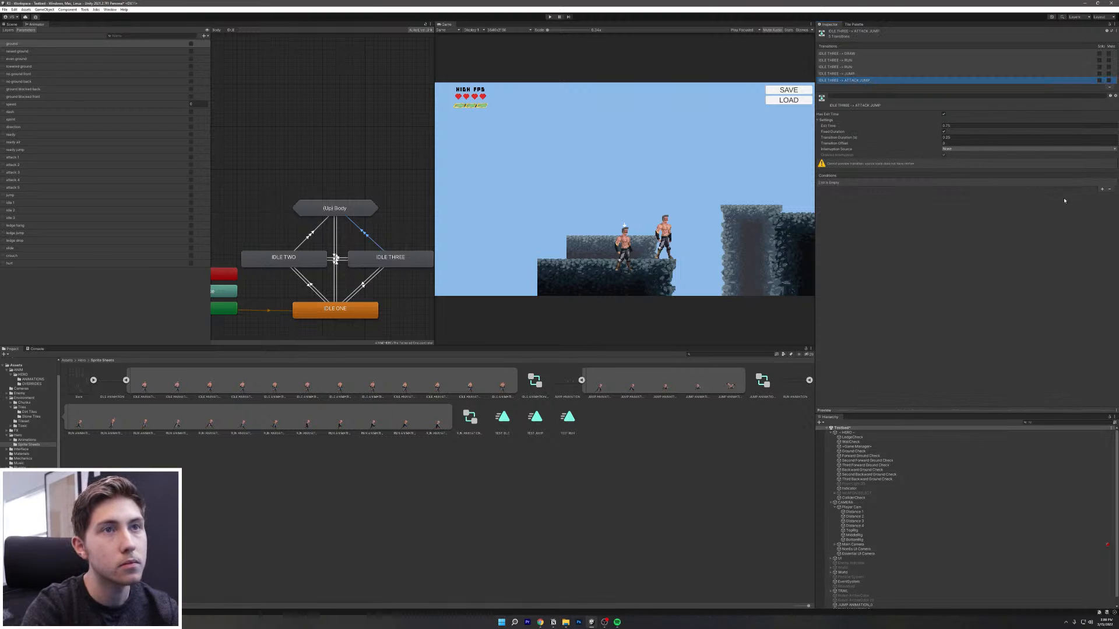
left_click(1101, 189)
left_click(1102, 195)
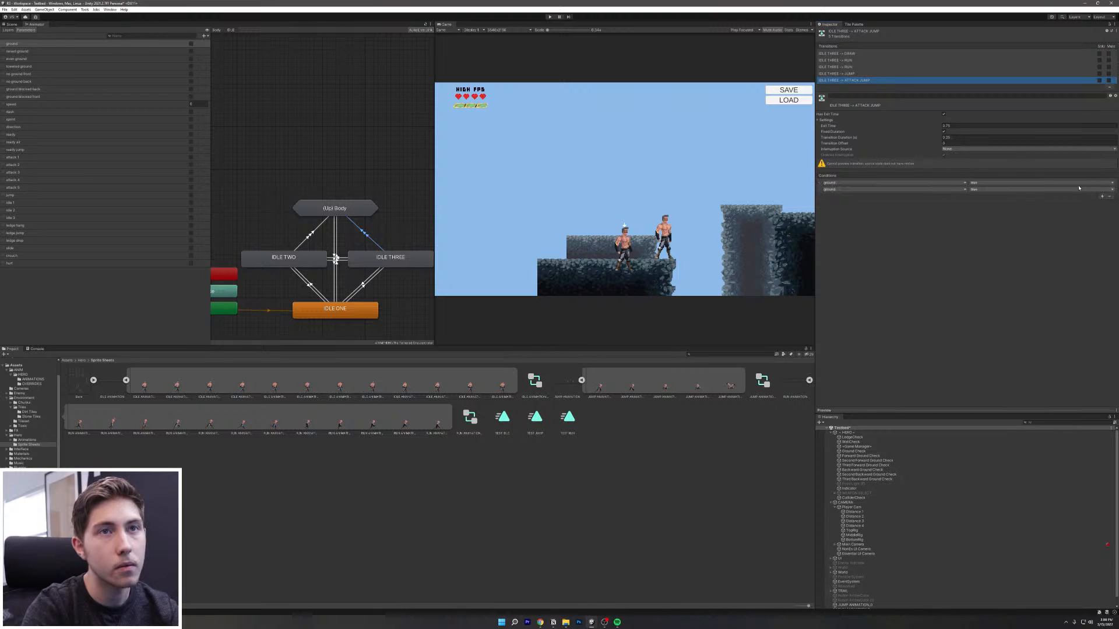
left_click(892, 190)
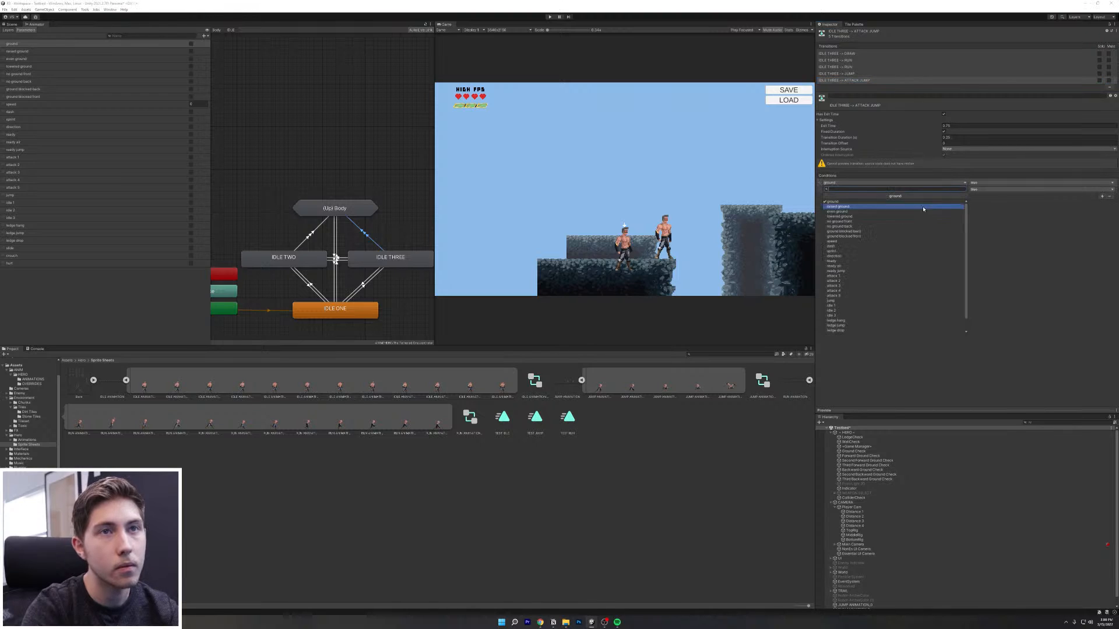
left_click(846, 266)
left_click(886, 189)
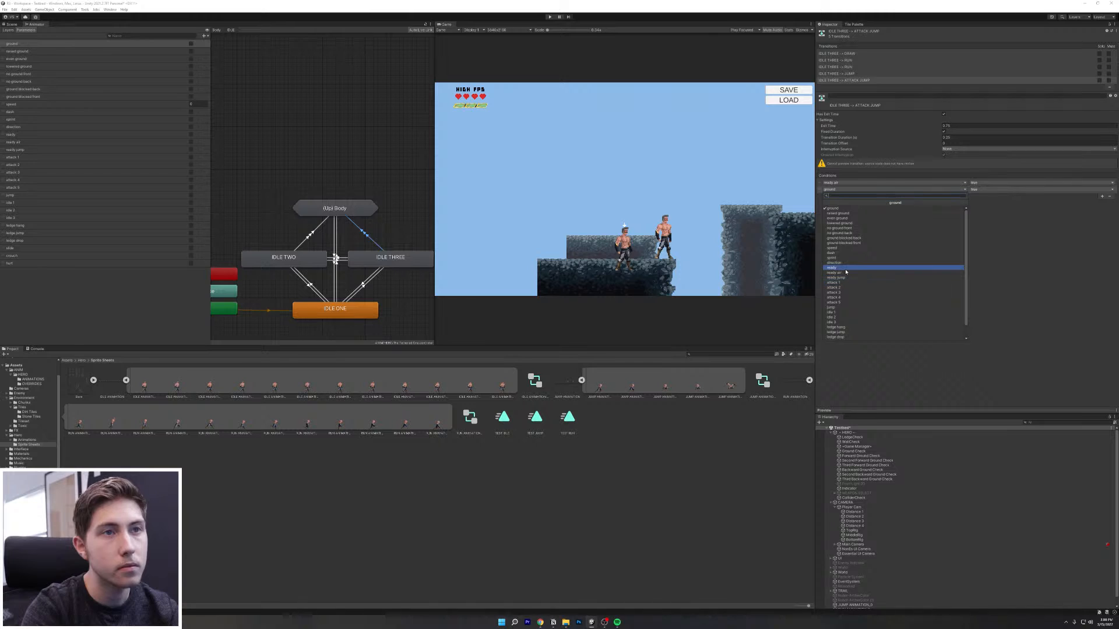
left_click(845, 269)
left_click(991, 190)
left_click(986, 202)
left_click(944, 114)
left_click(955, 137)
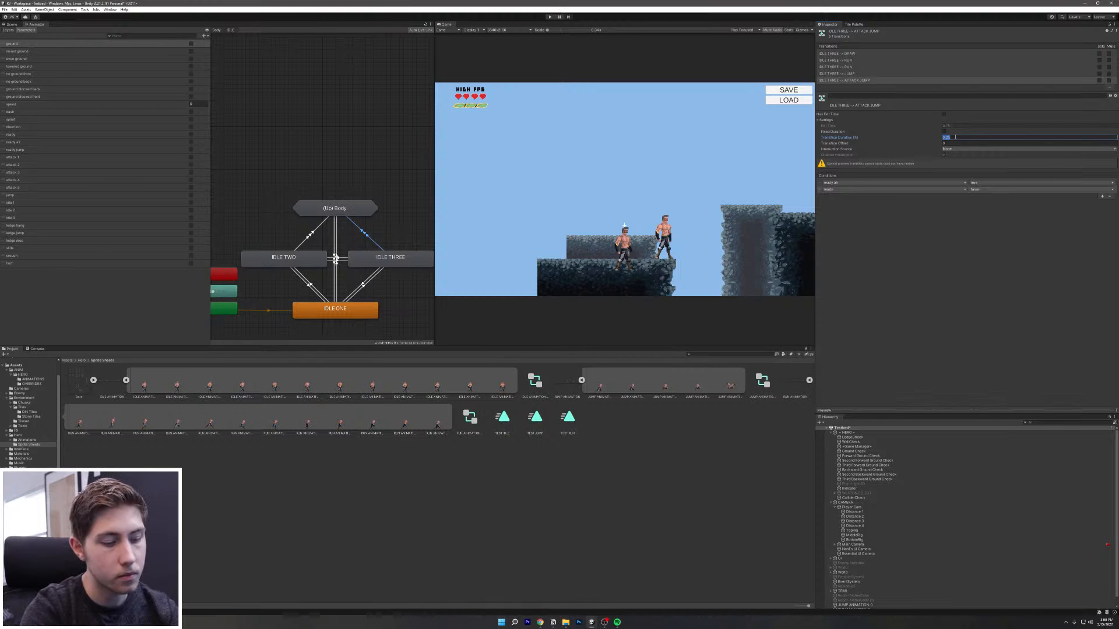
type("0")
key("Return")
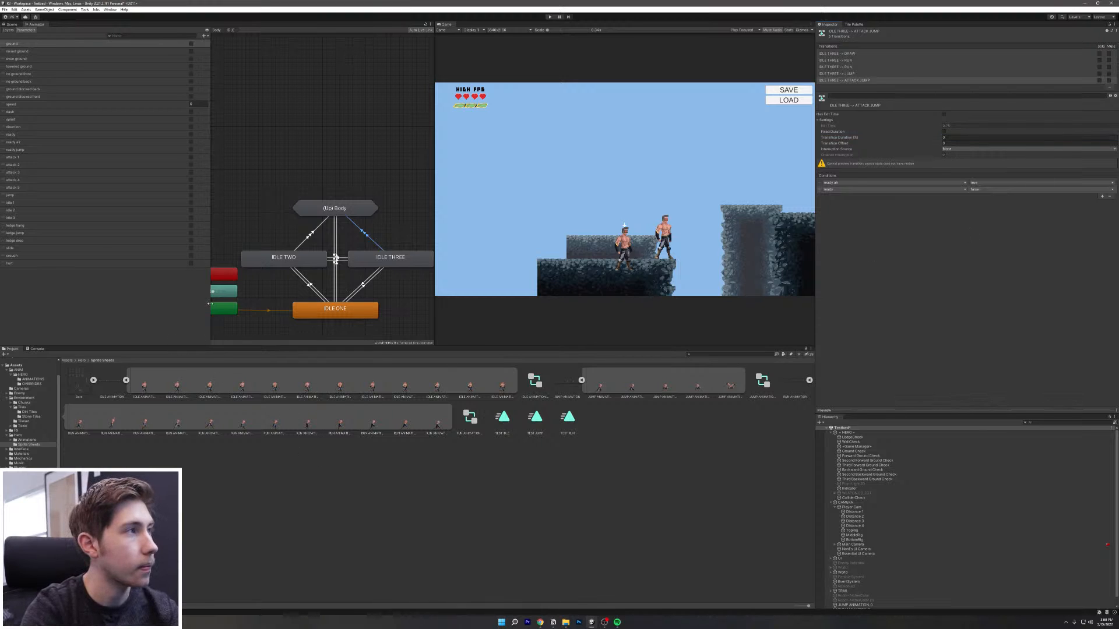
Step: Turn off exit time and fixed duration on IDLE TWO's RUN and DRAW transitions, with DRAW set to 0 duration
left_click(296, 244)
left_click(944, 114)
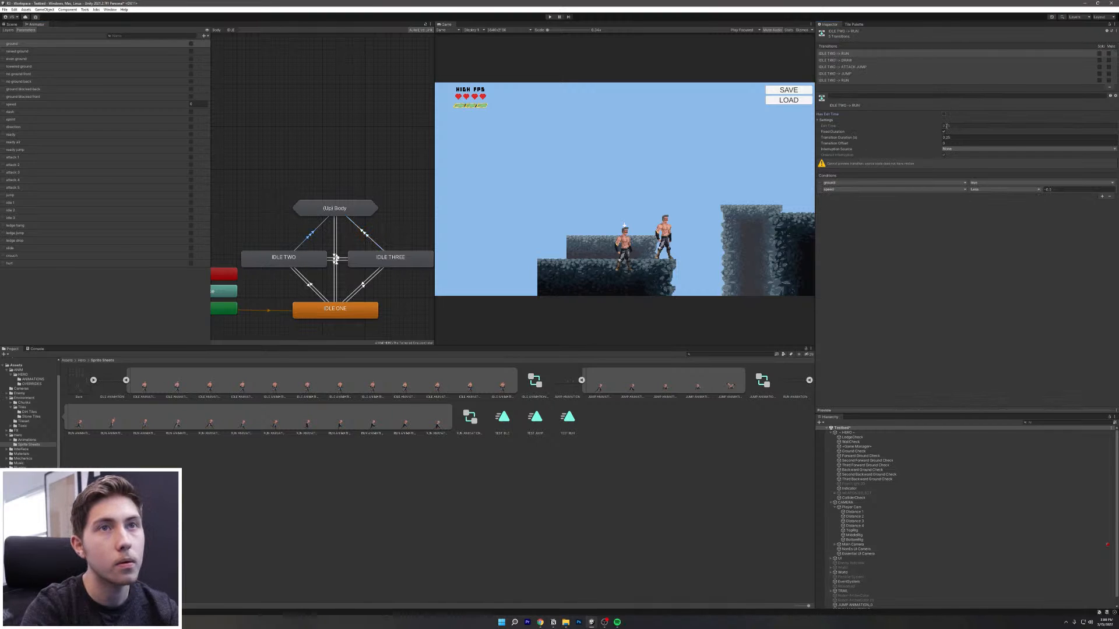
left_click(945, 132)
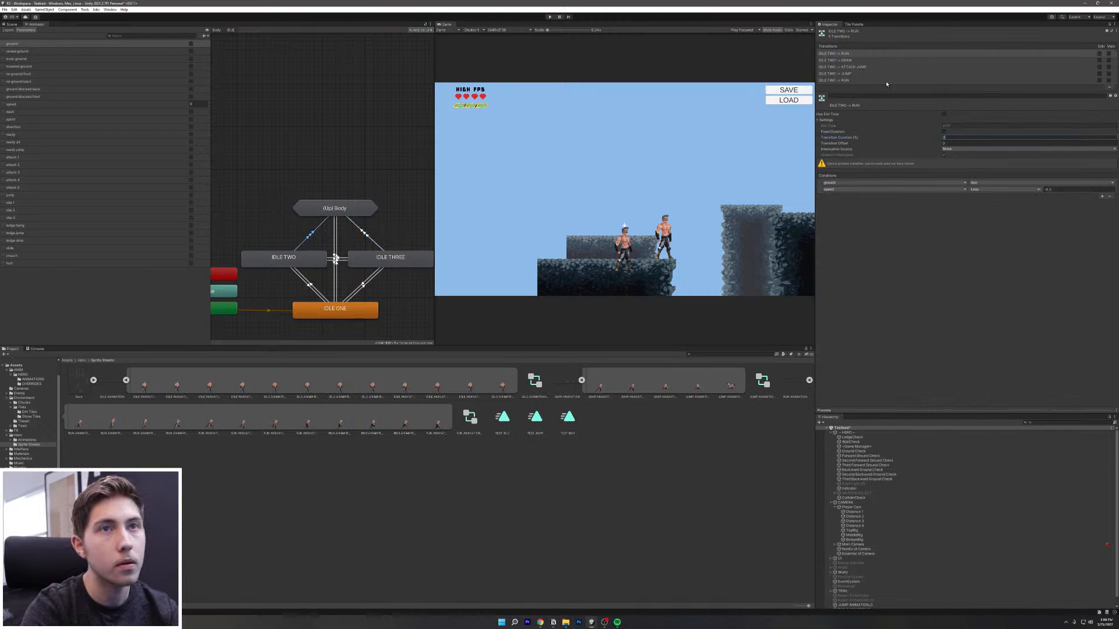
left_click(850, 60)
left_click(944, 114)
left_click(944, 131)
left_click(955, 138)
type("0")
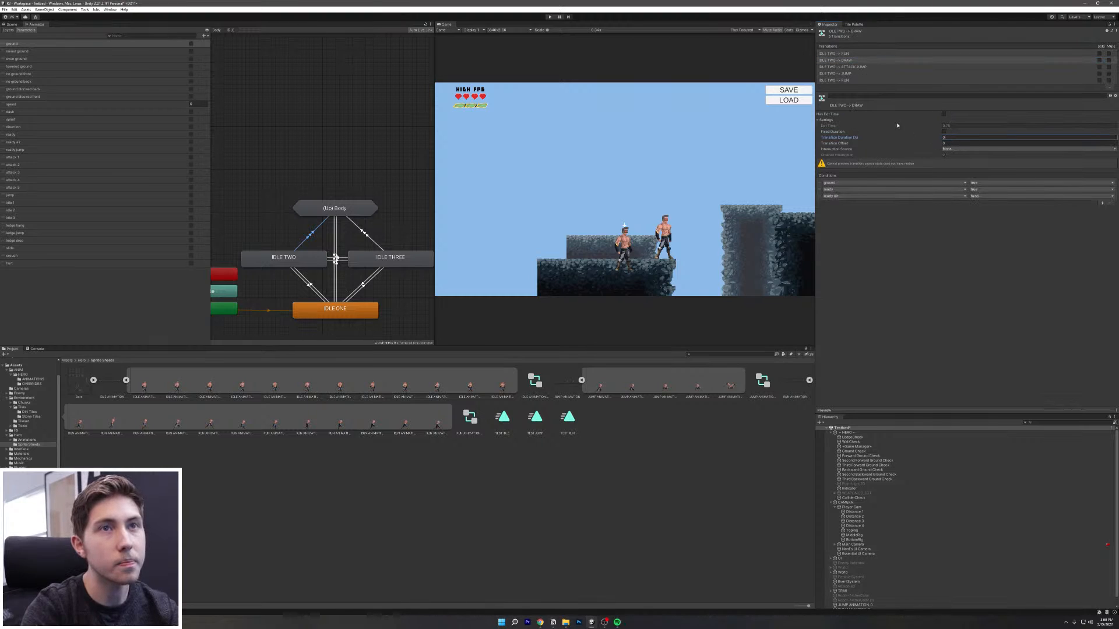
Step: Turn off exit time and fixed duration on IDLE TWO's ATTACK JUMP and JUMP transitions, setting each duration to 0
left_click(856, 67)
left_click(944, 114)
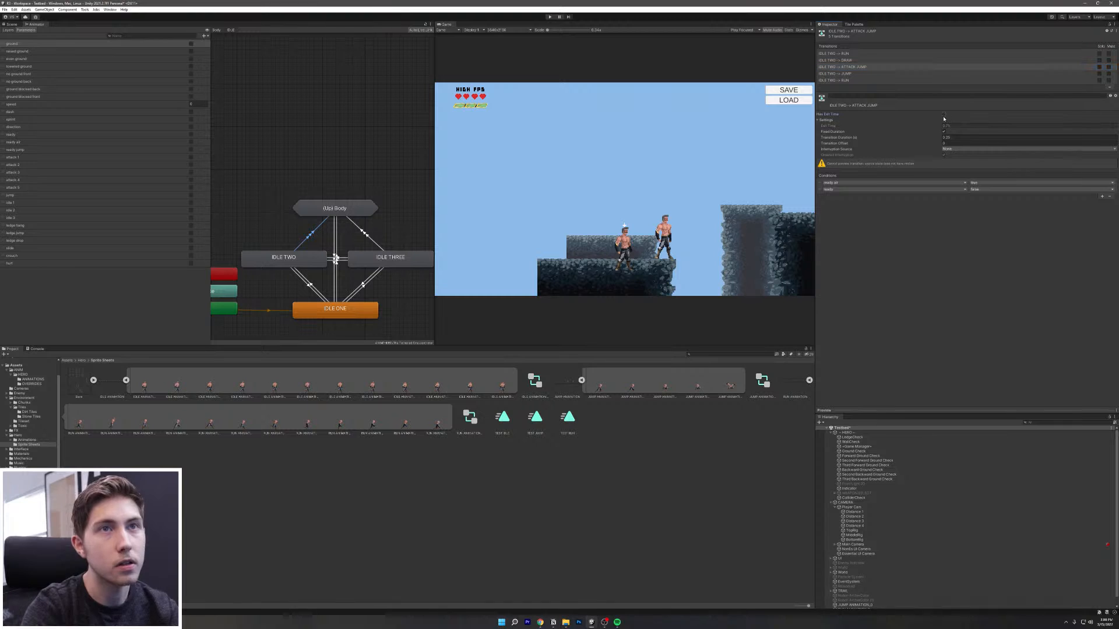
left_click(944, 131)
left_click(955, 138)
type("0")
left_click(843, 74)
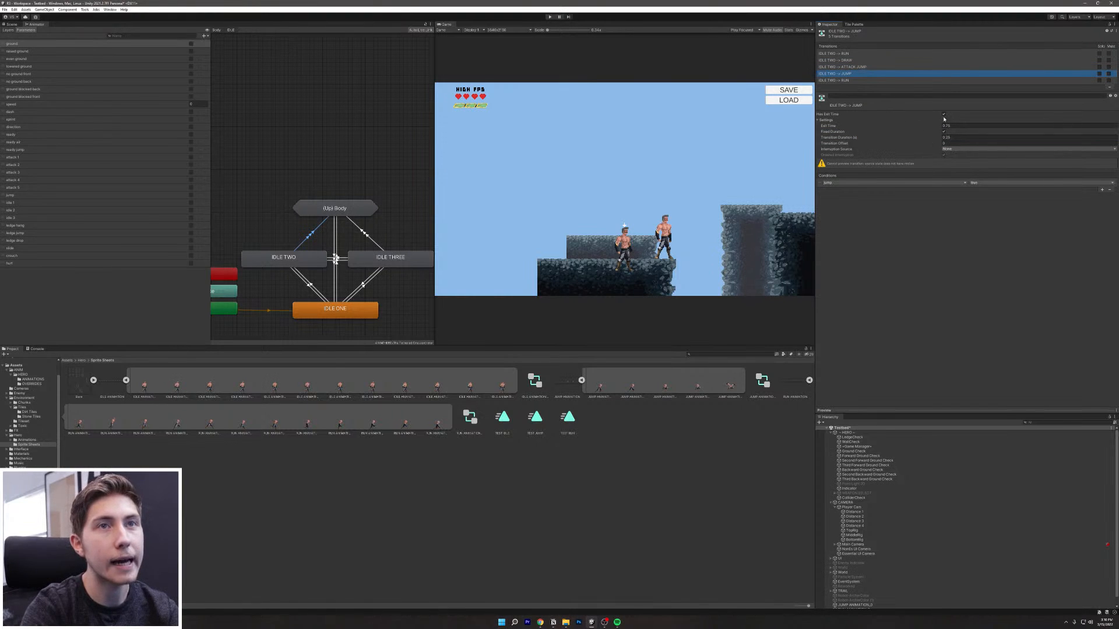
left_click(944, 115)
left_click(955, 137)
type("0")
left_click(944, 131)
left_click(858, 81)
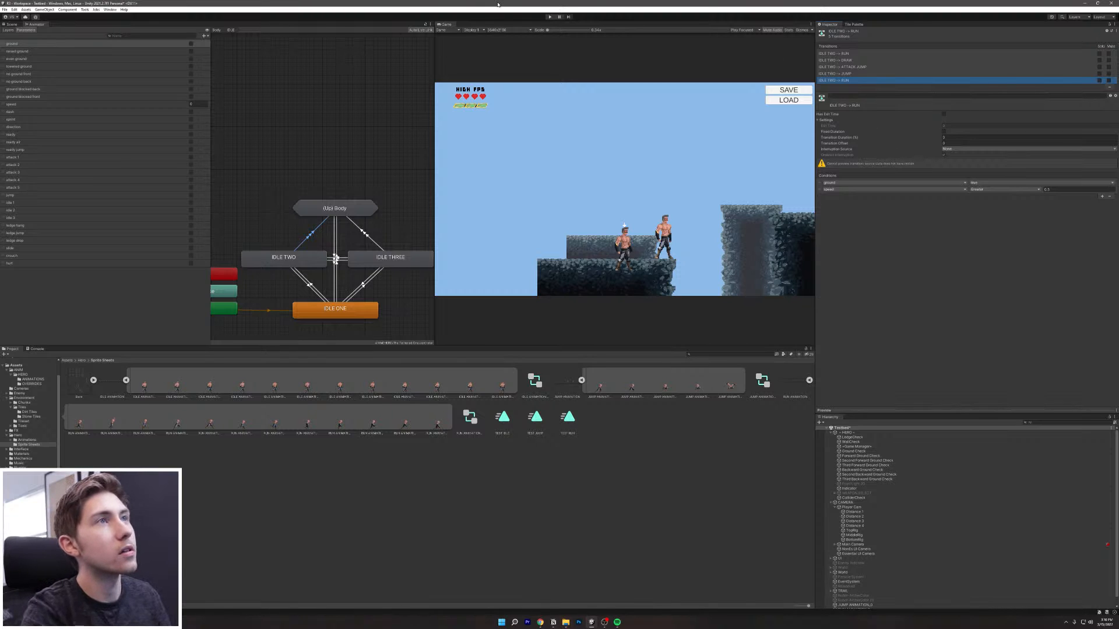
Step: Enter Play mode and run the hero left and right, jumping onto the next platform and into the pit
left_click(553, 18)
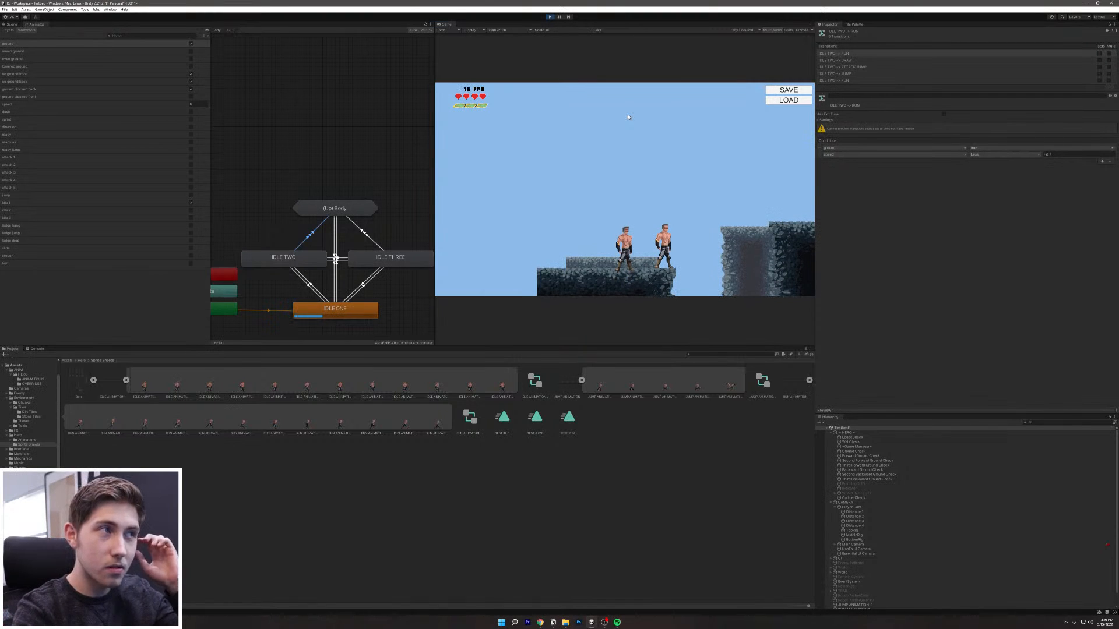
key("a")
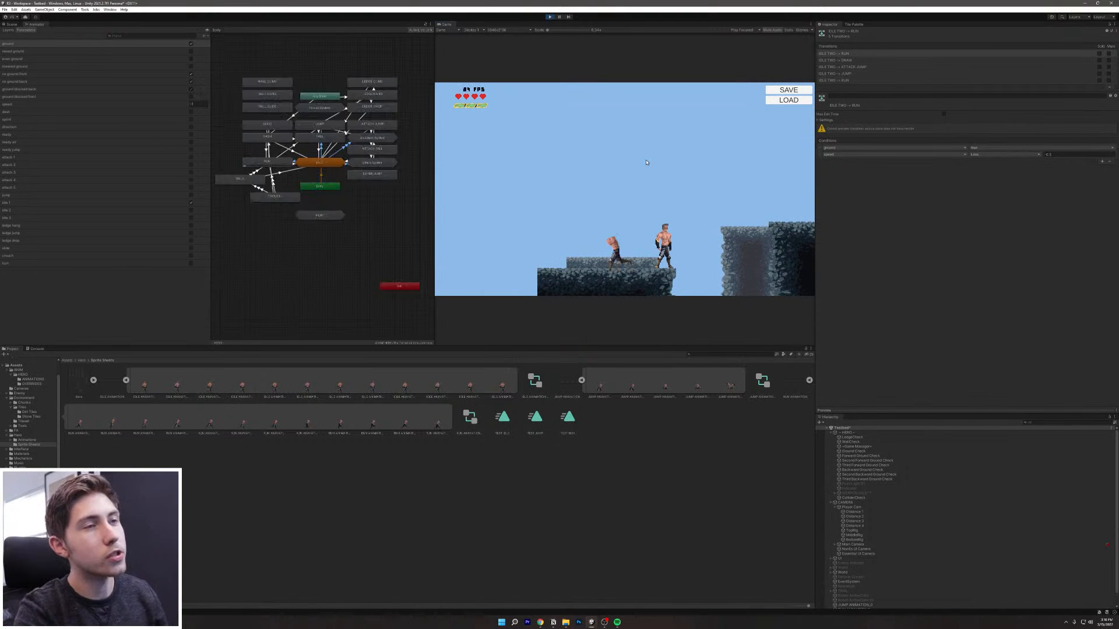
key("d")
key("a")
key("d")
key("space")
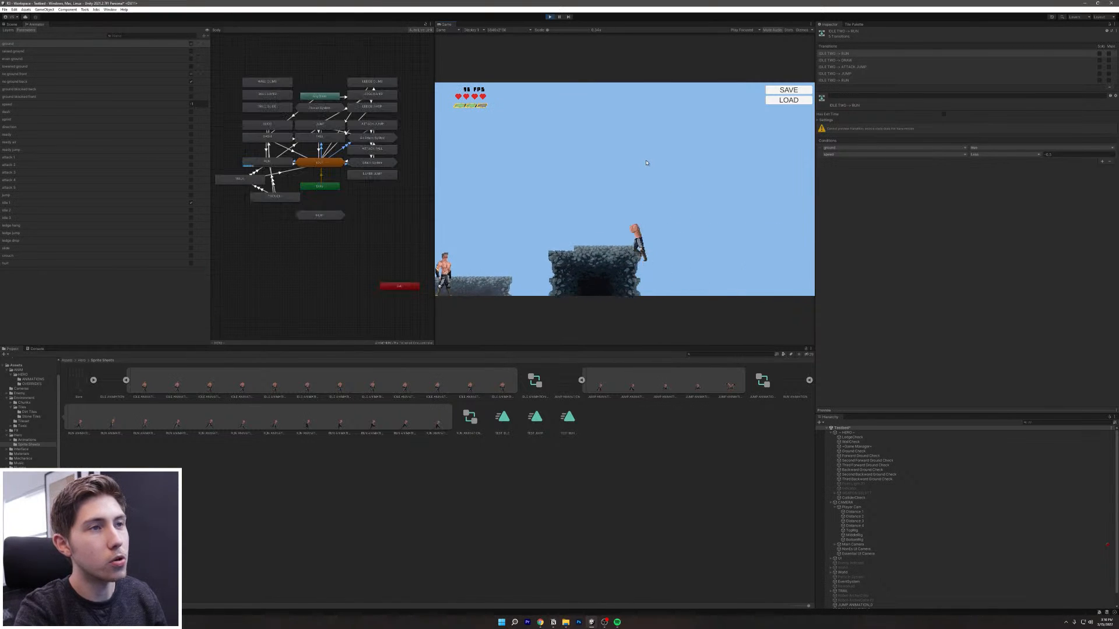
key("a")
key("d")
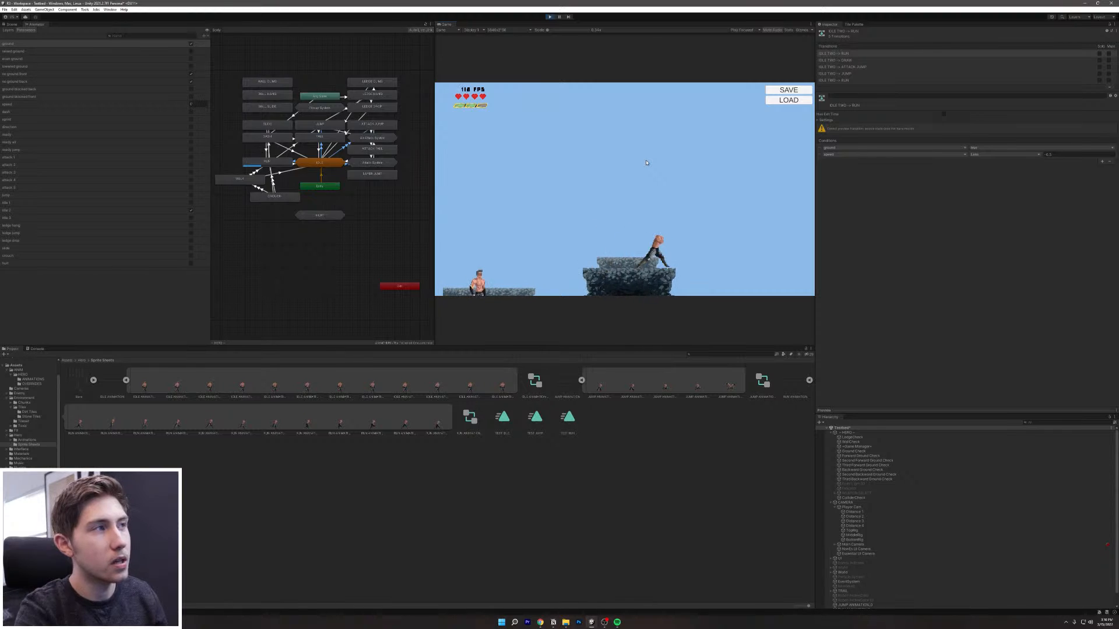
key("a")
key("space")
key("d")
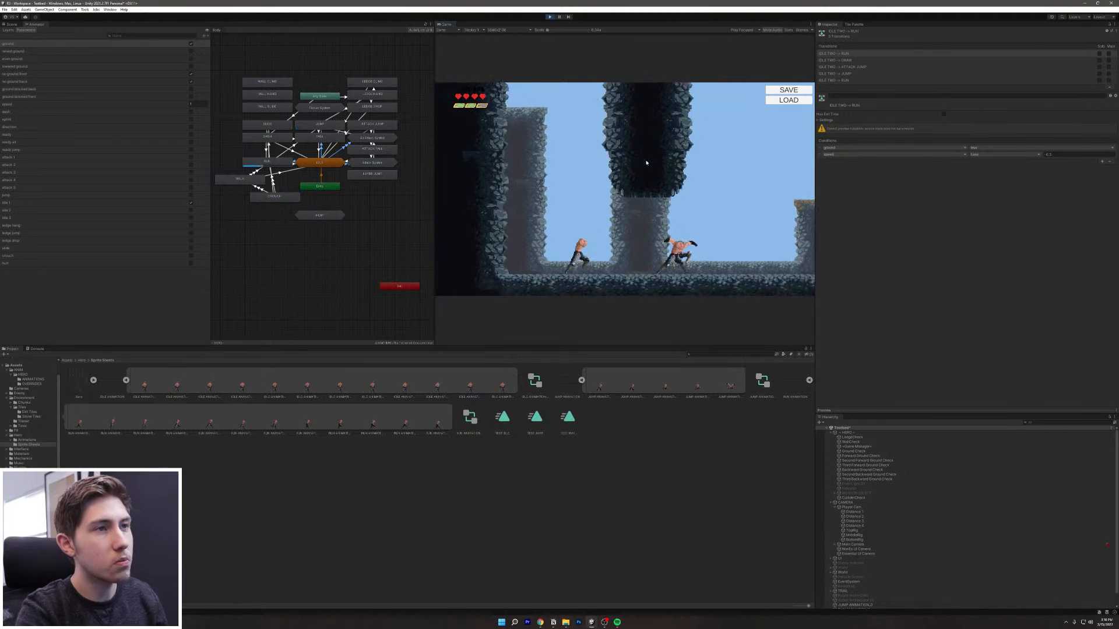
key("a")
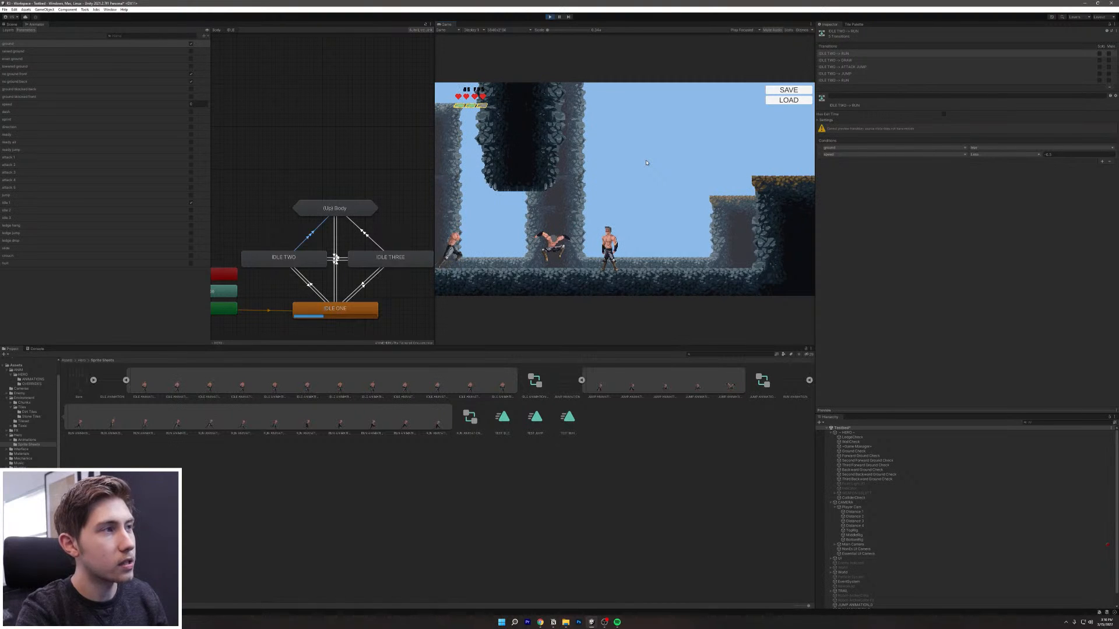
key("d")
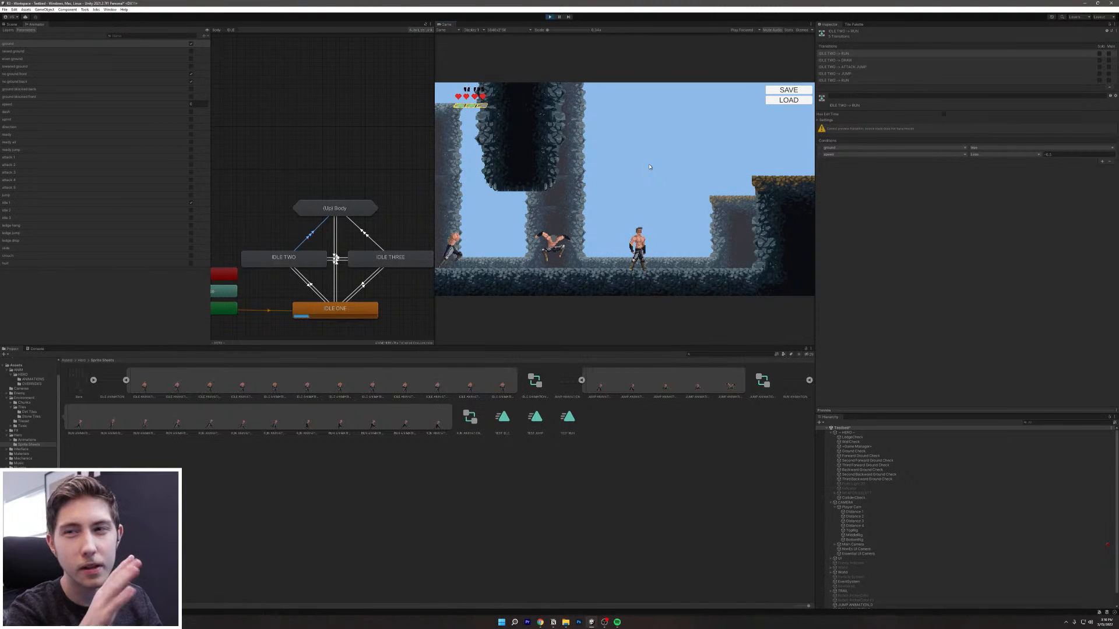
Step: Run, dash and jump the hero repeatedly between the pit and the platforms
key("d")
key("a")
key("d")
key("space")
key("shift")
key("d")
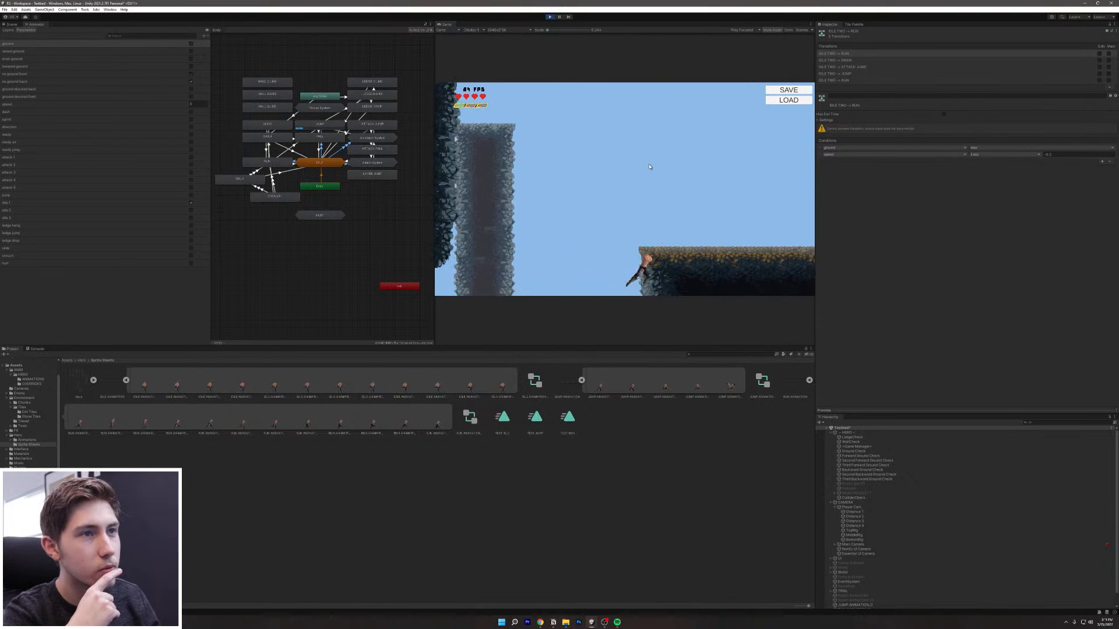
key("space")
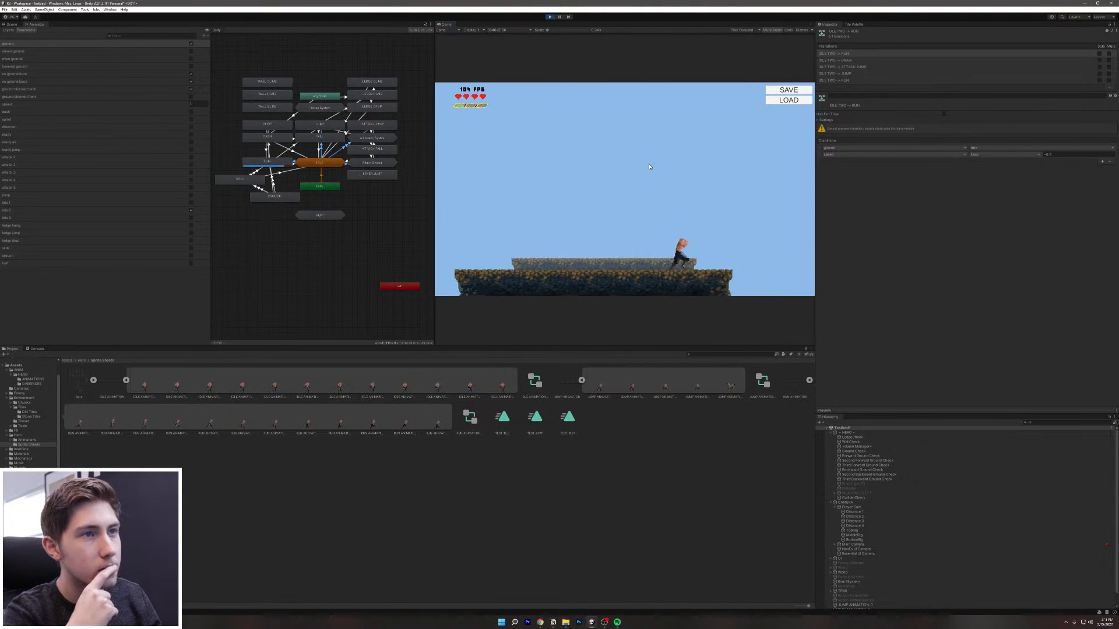
key("d")
key("a")
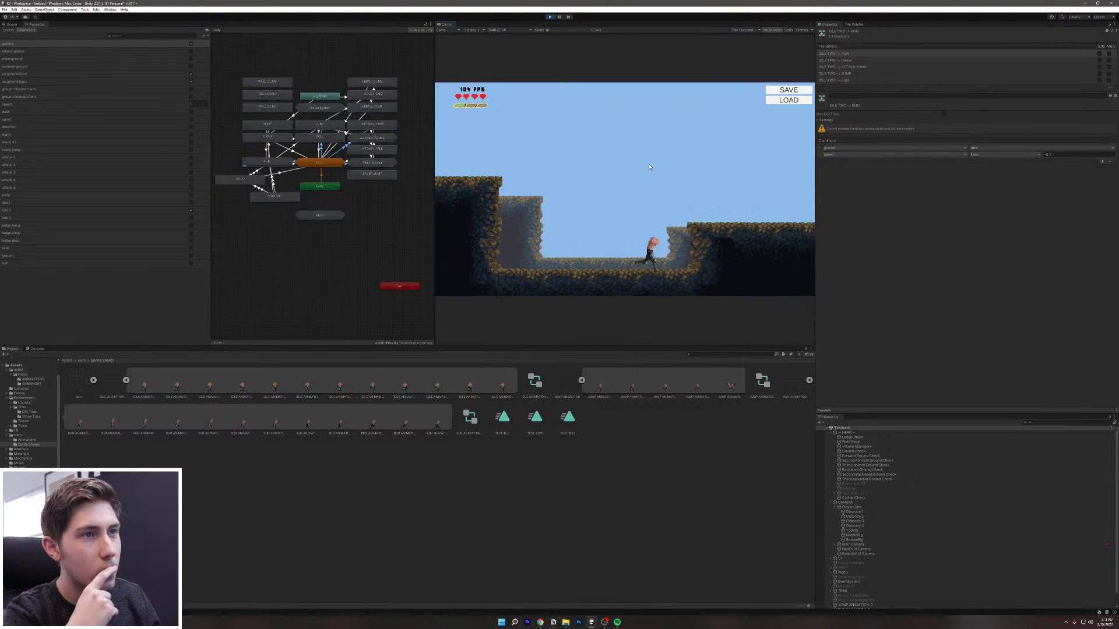
key("d")
key("space")
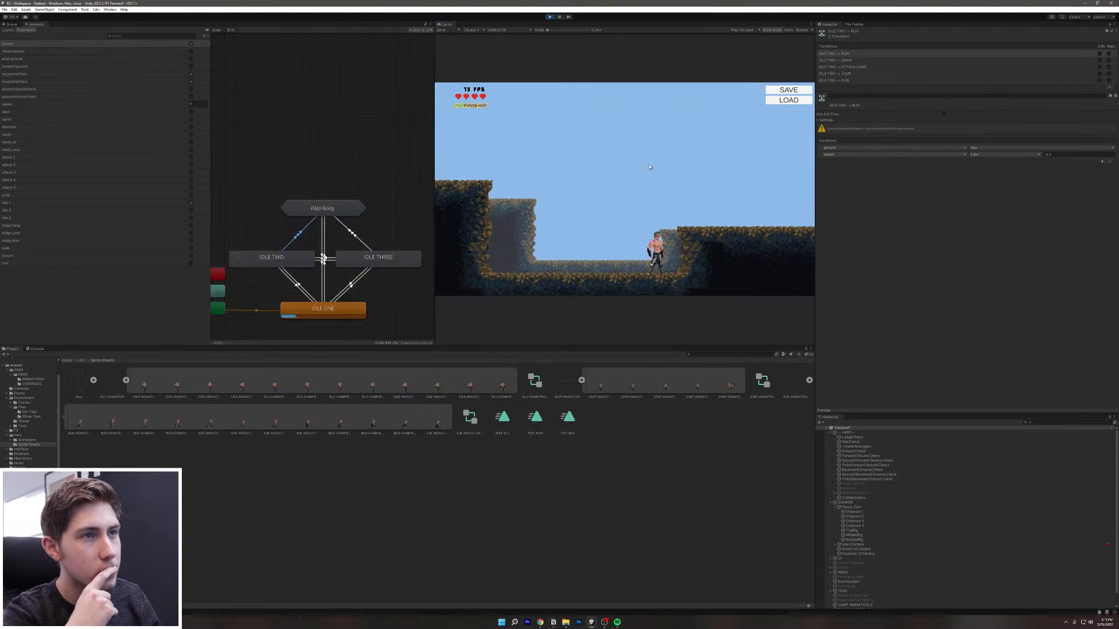
key("space")
key("a")
key("space")
key("d")
key("space")
key("space")
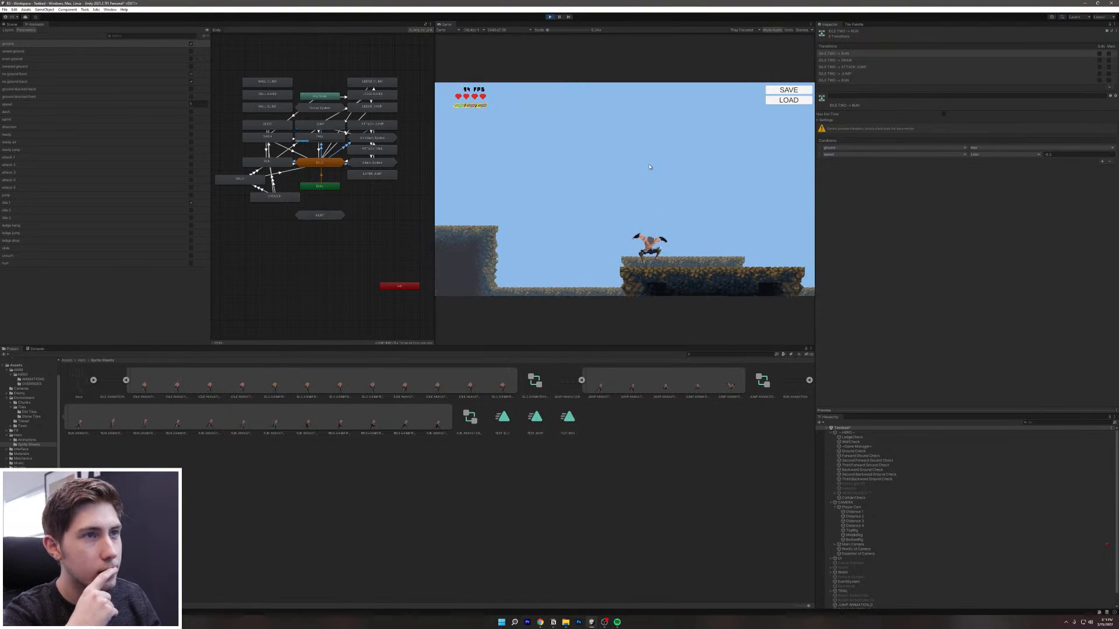
key("a")
key("space")
key("d")
key("space")
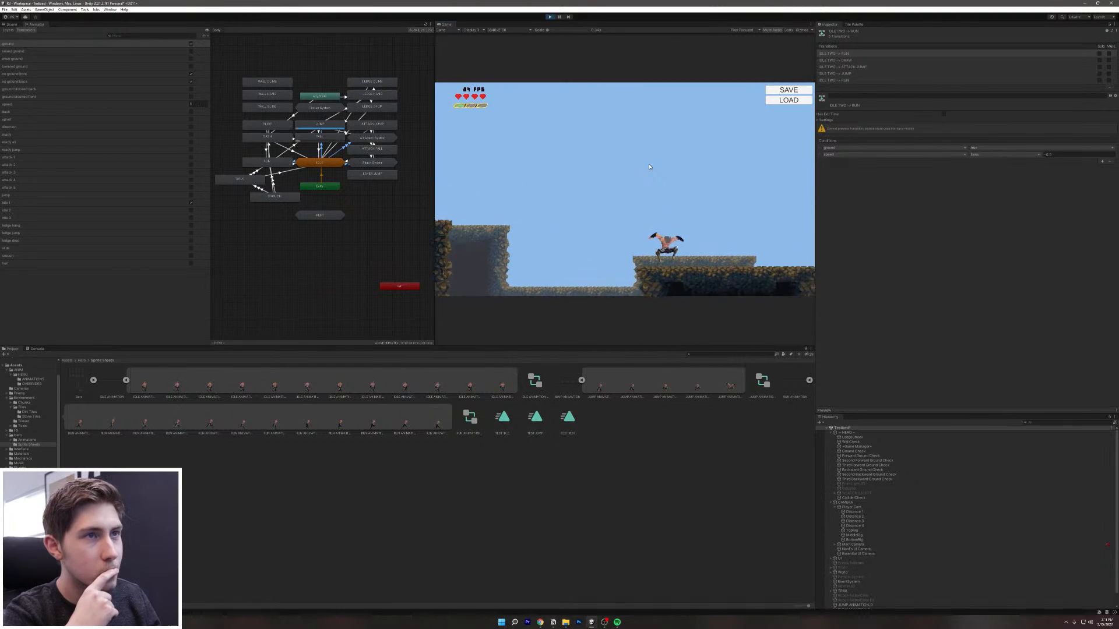
key("a")
key("space")
key("d")
key("space")
key("a")
key("space")
key("d")
key("space")
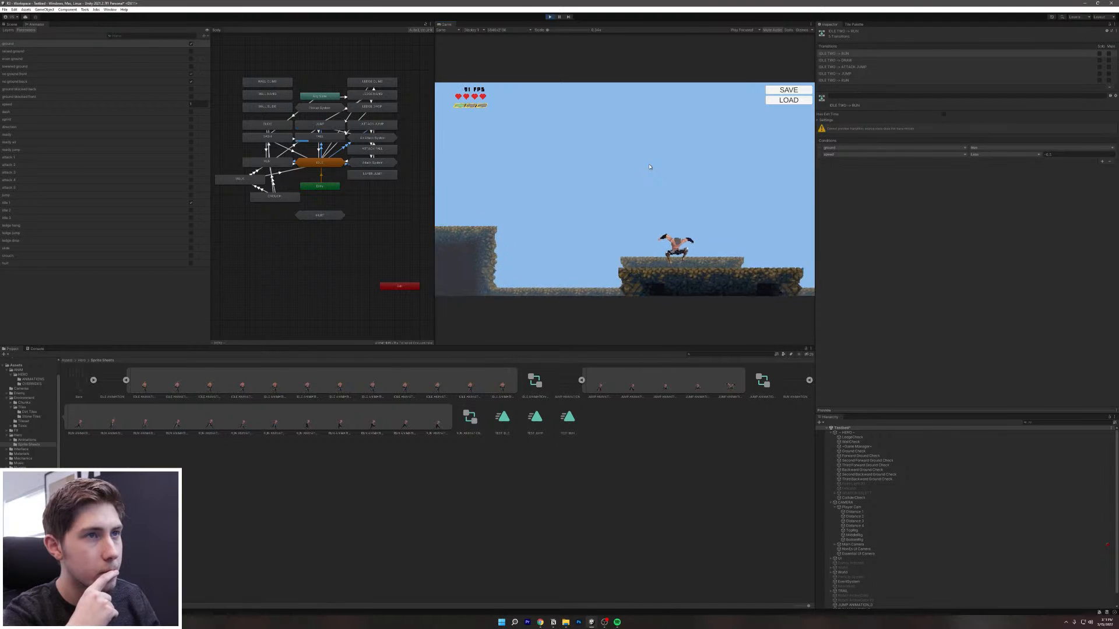
key("a")
key("space")
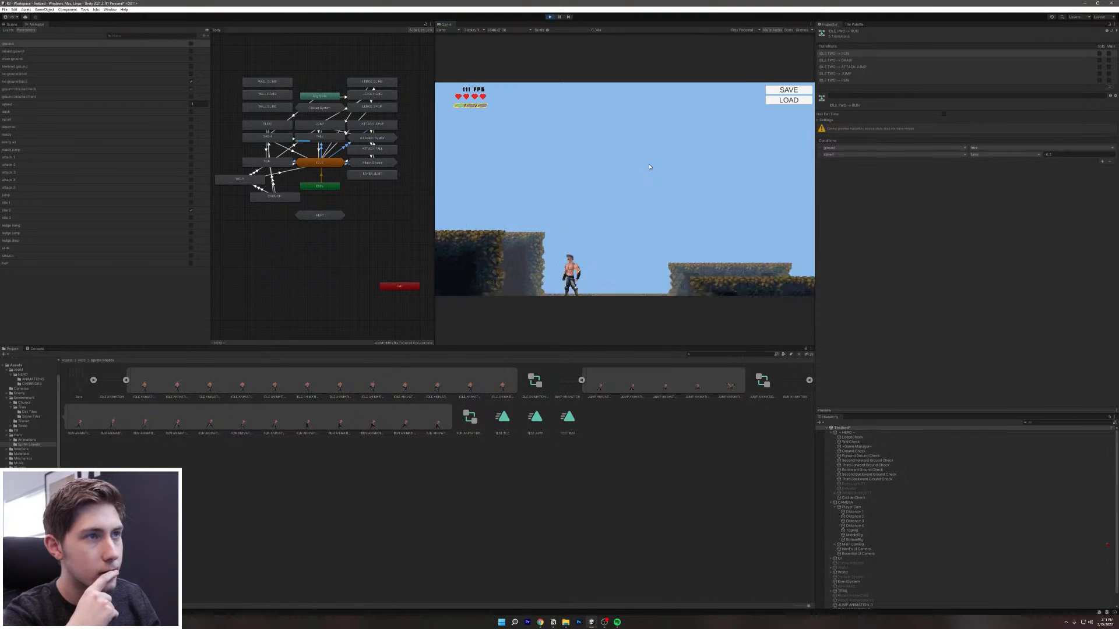
key("d")
key("space")
key("a")
key("space")
key("d")
key("space")
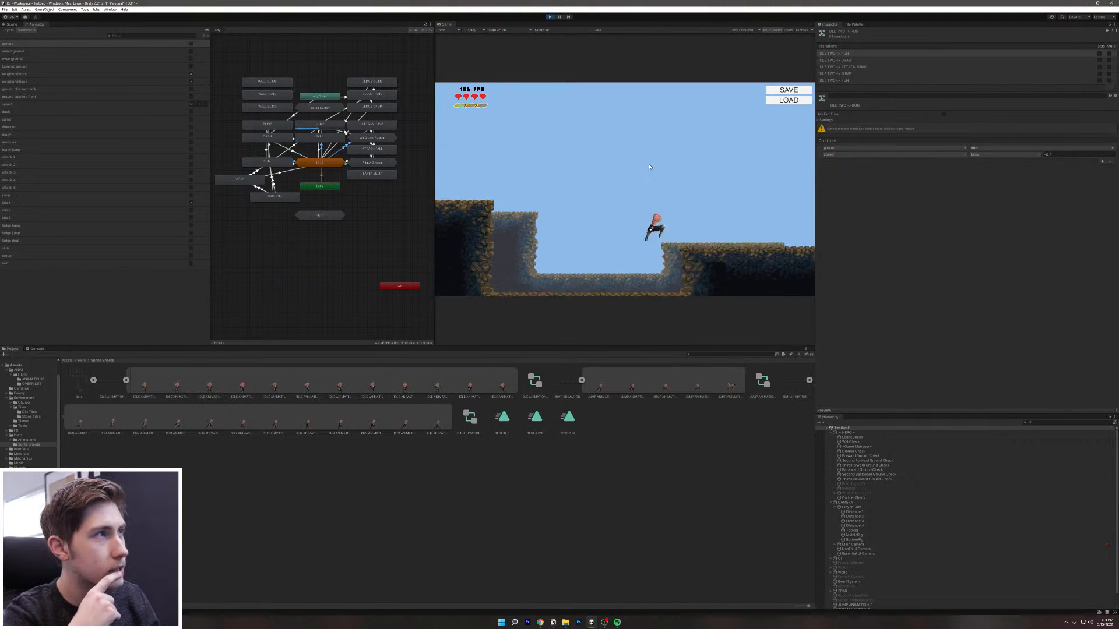
key("a")
key("space")
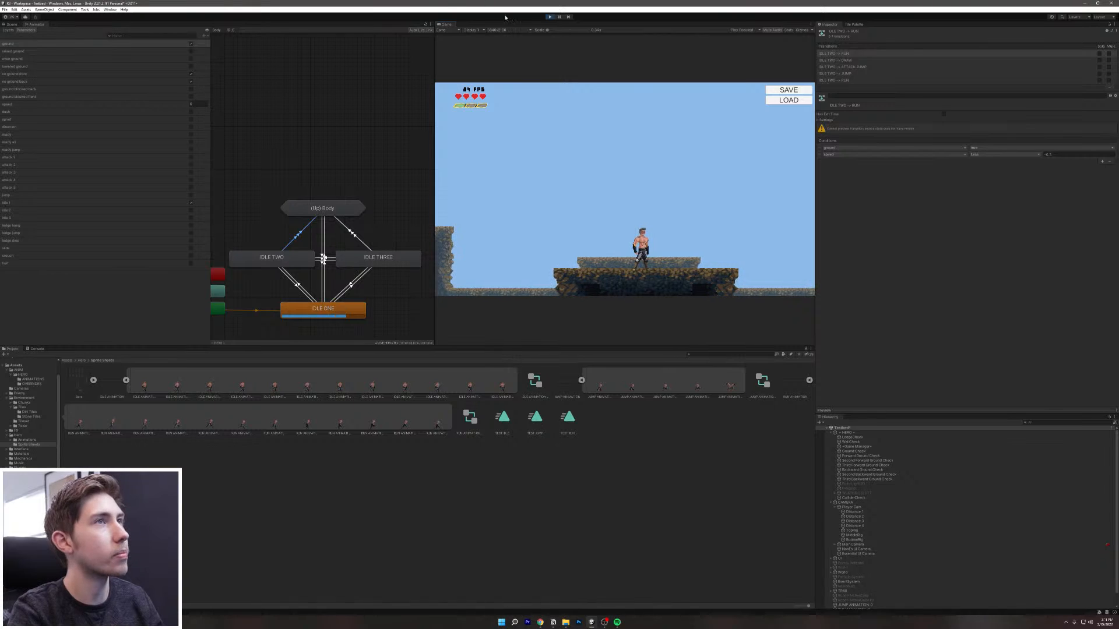
Step: Exit Play mode, return to the Body layer graph, and select the FALL → IDLE ONE transition
left_click(550, 16)
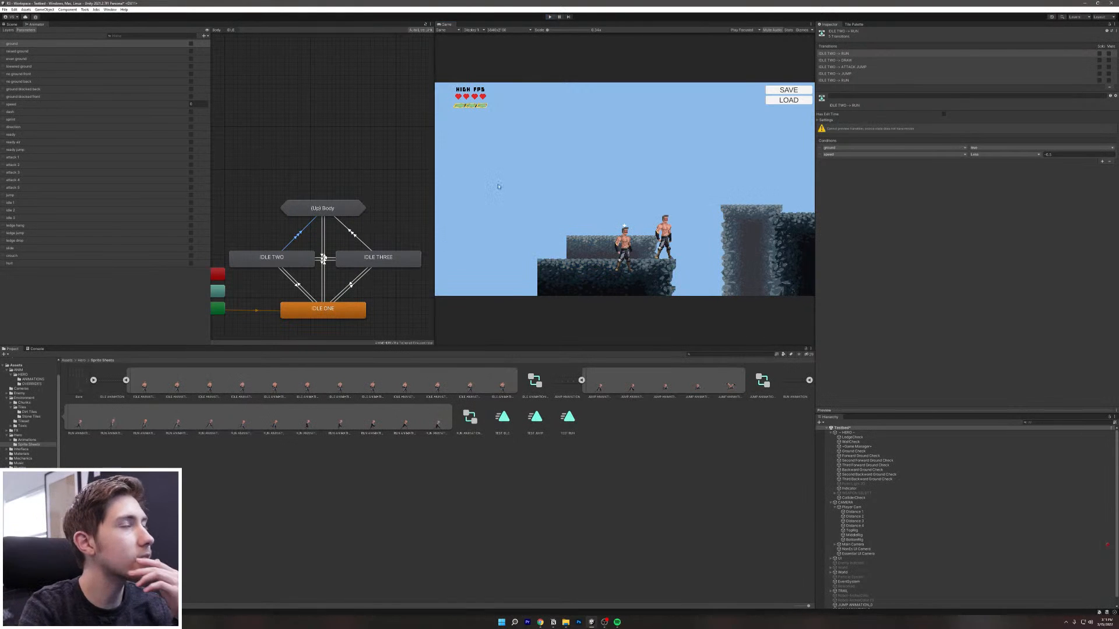
double_click(323, 208)
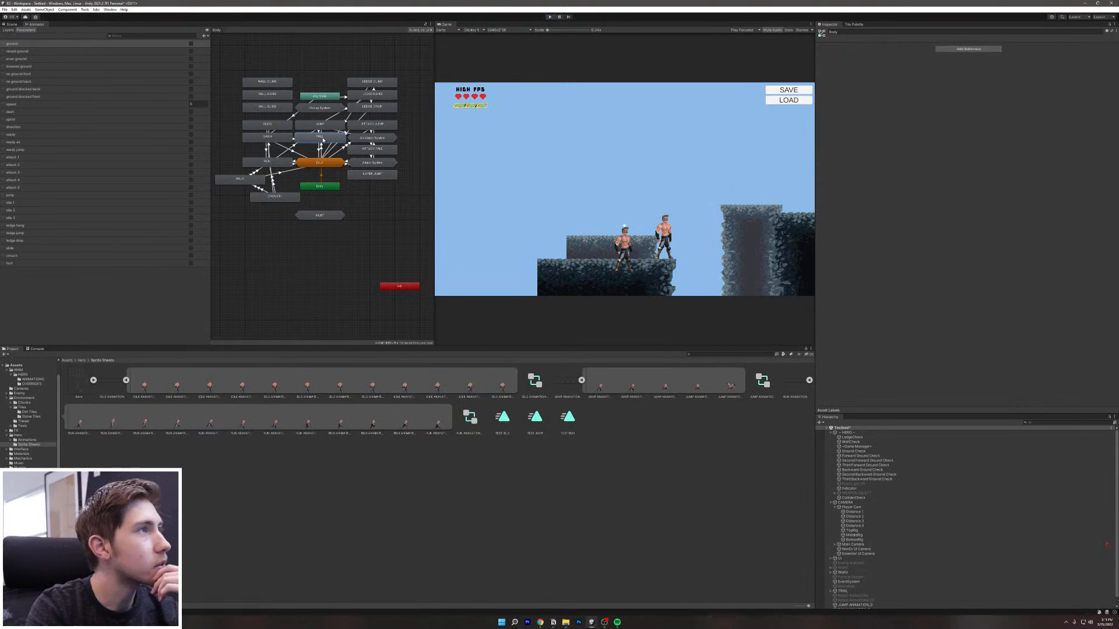
left_click(323, 138)
scroll(374, 188, "up", 6)
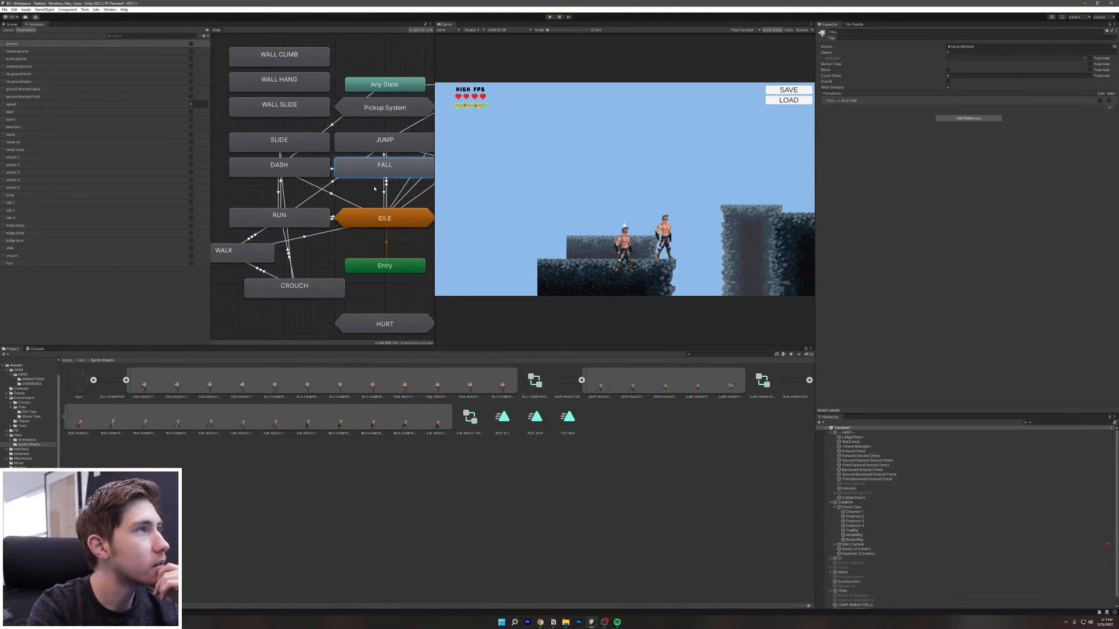
middle_click_drag(374, 189, 368, 182)
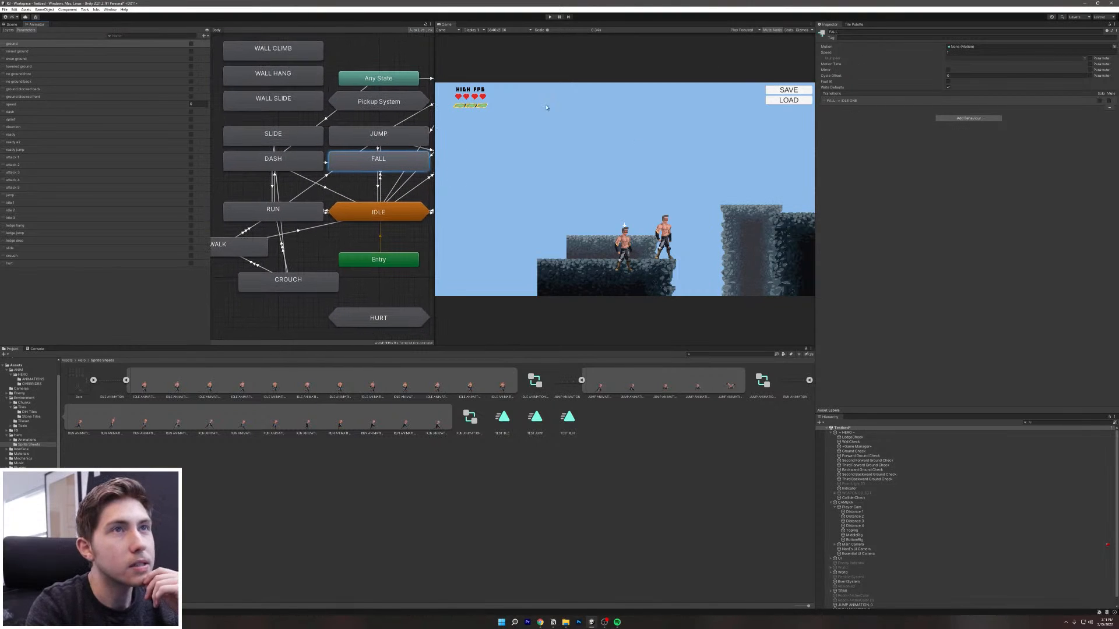
left_click(380, 186)
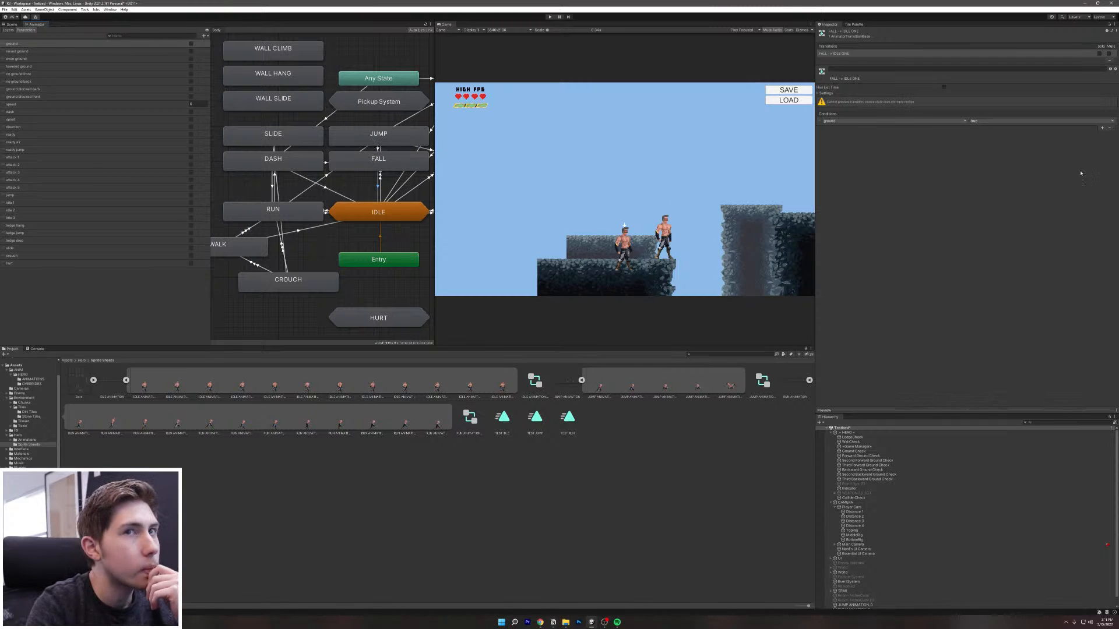
Step: Add a ground true condition and a speed Greater -0.2 condition to the transition
left_click(1102, 129)
left_click(1101, 135)
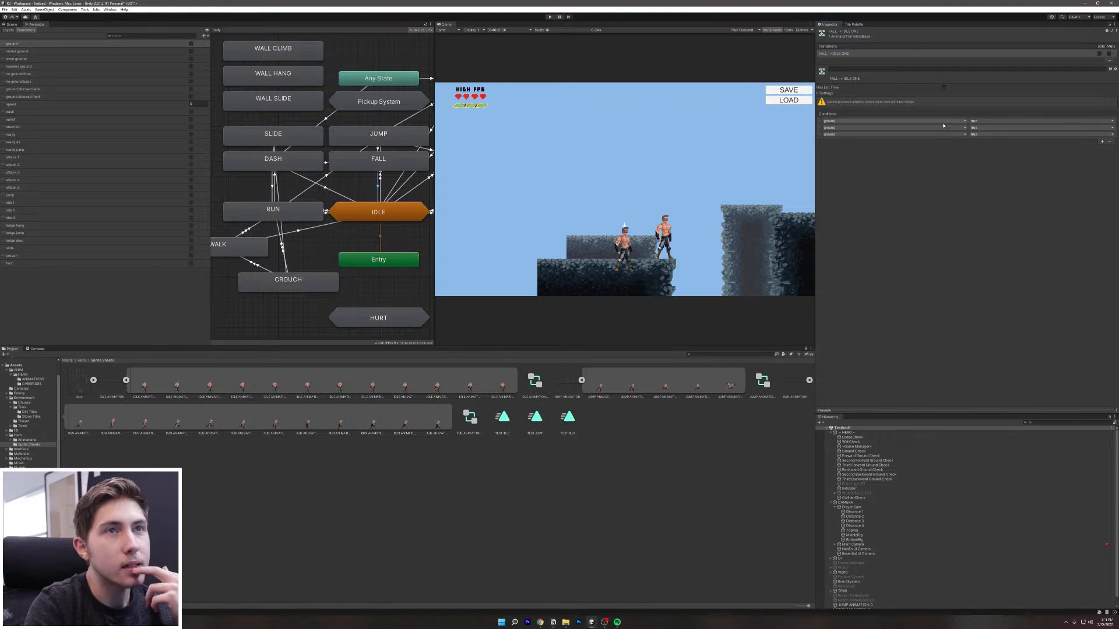
left_click(892, 134)
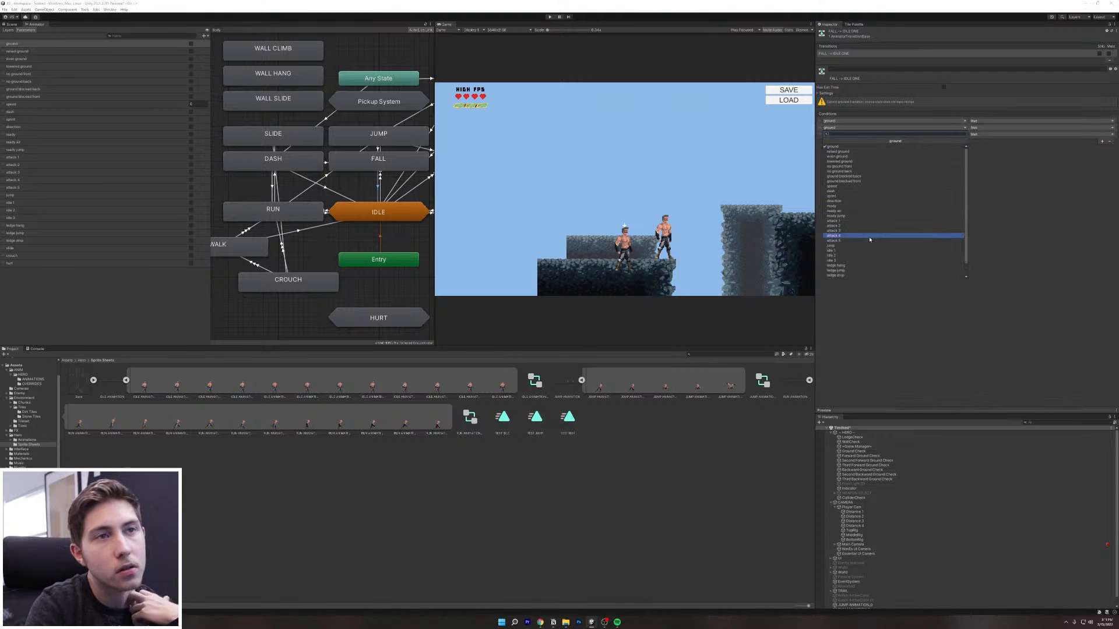
left_click(856, 187)
left_click(1049, 127)
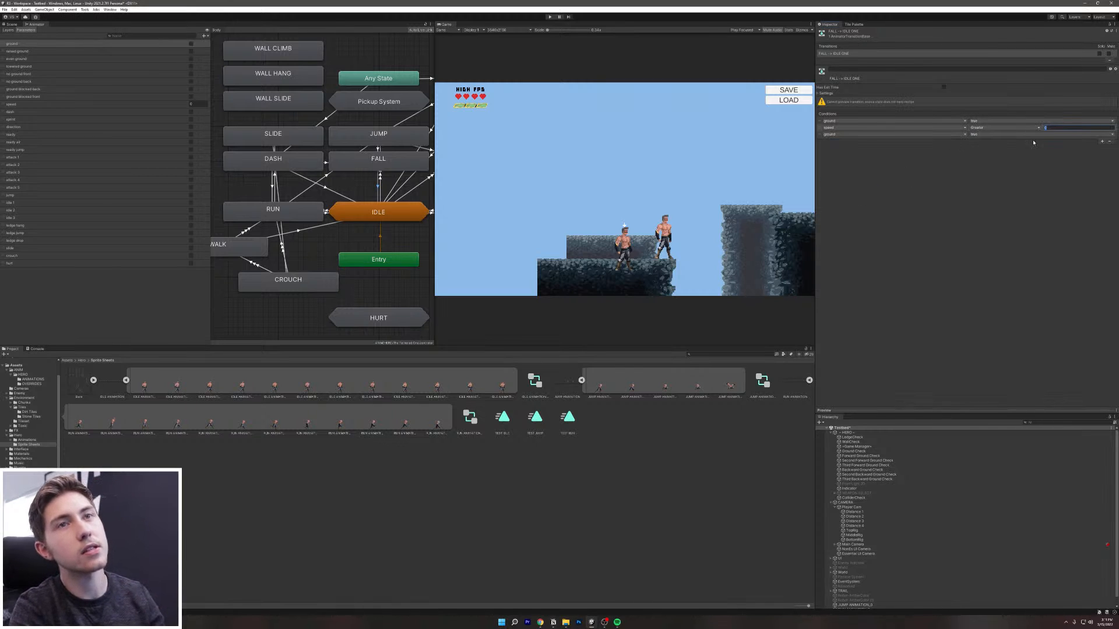
type("-0.1")
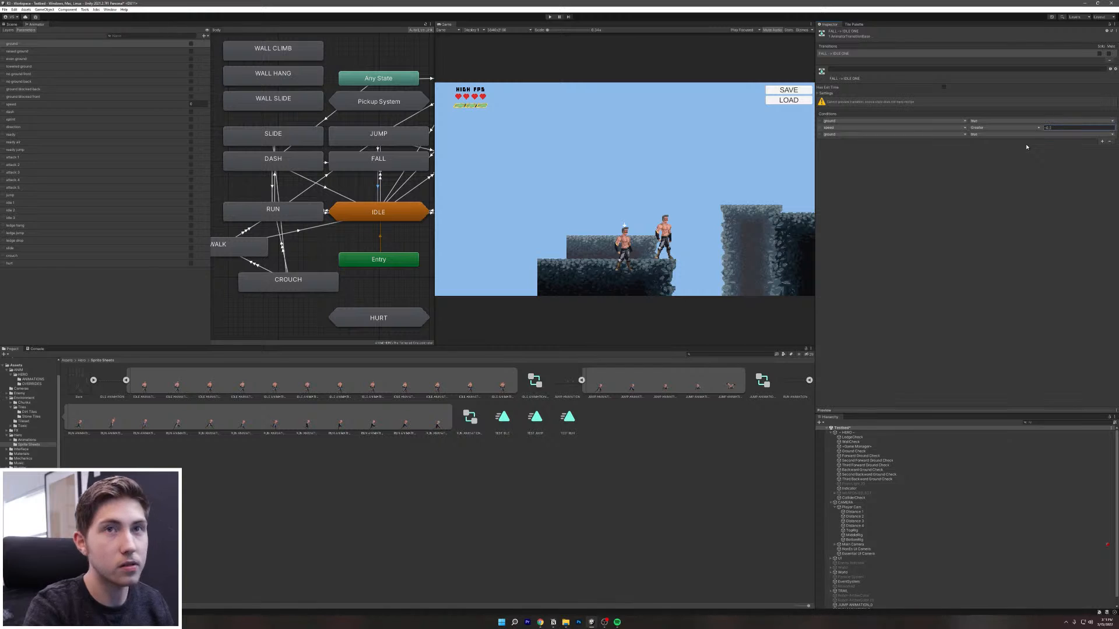
Step: Add a third condition requiring speed Less than 0.2
left_click(910, 134)
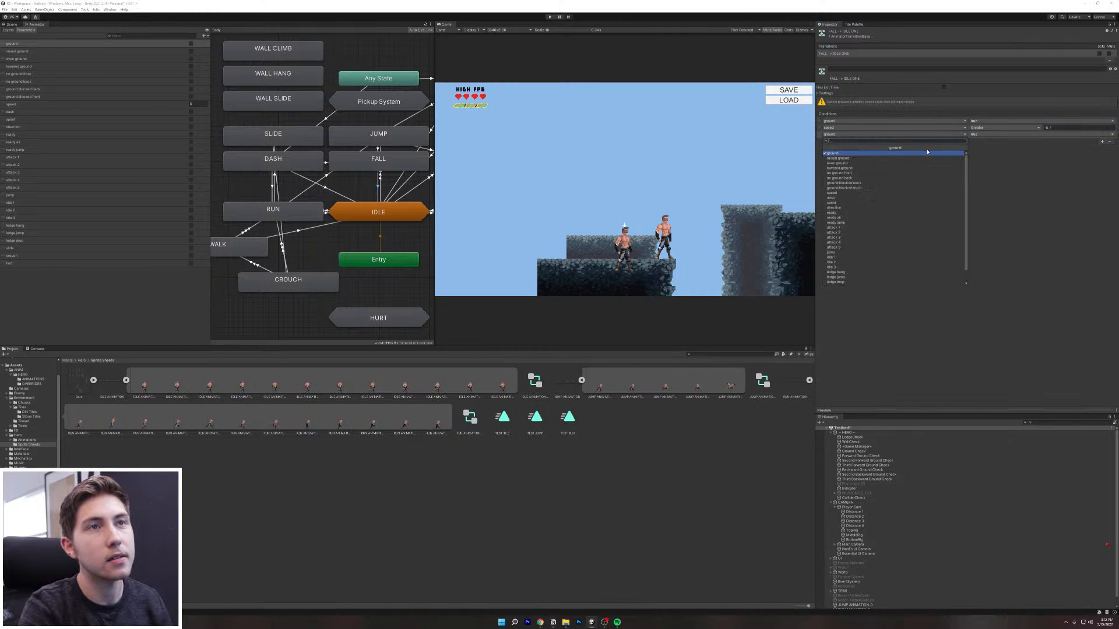
left_click(874, 193)
left_click(1003, 134)
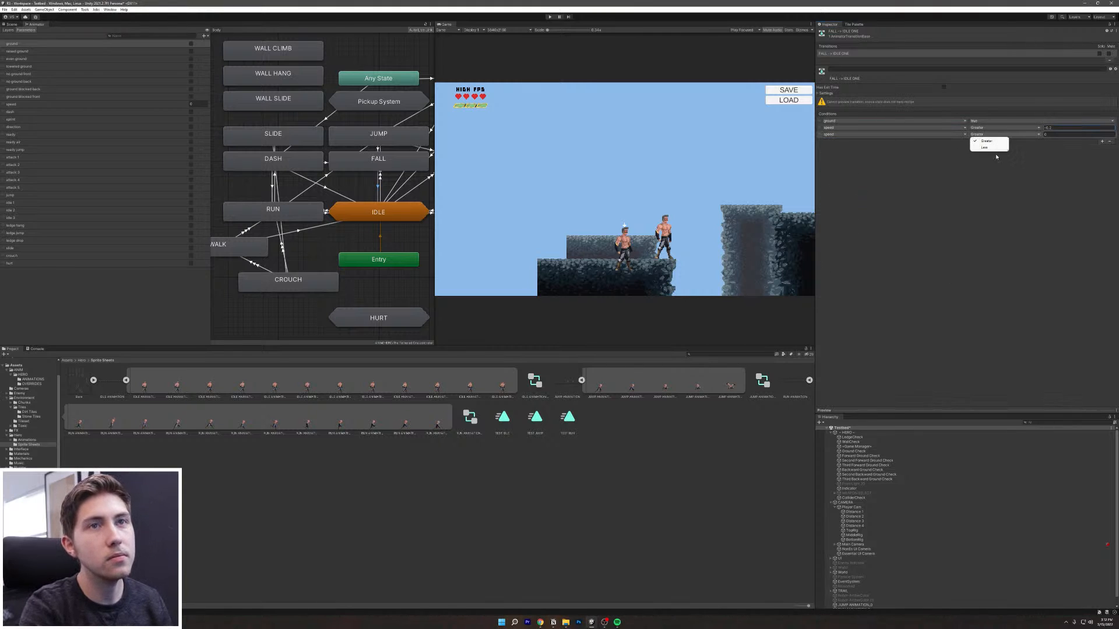
left_click(986, 148)
left_click(1049, 135)
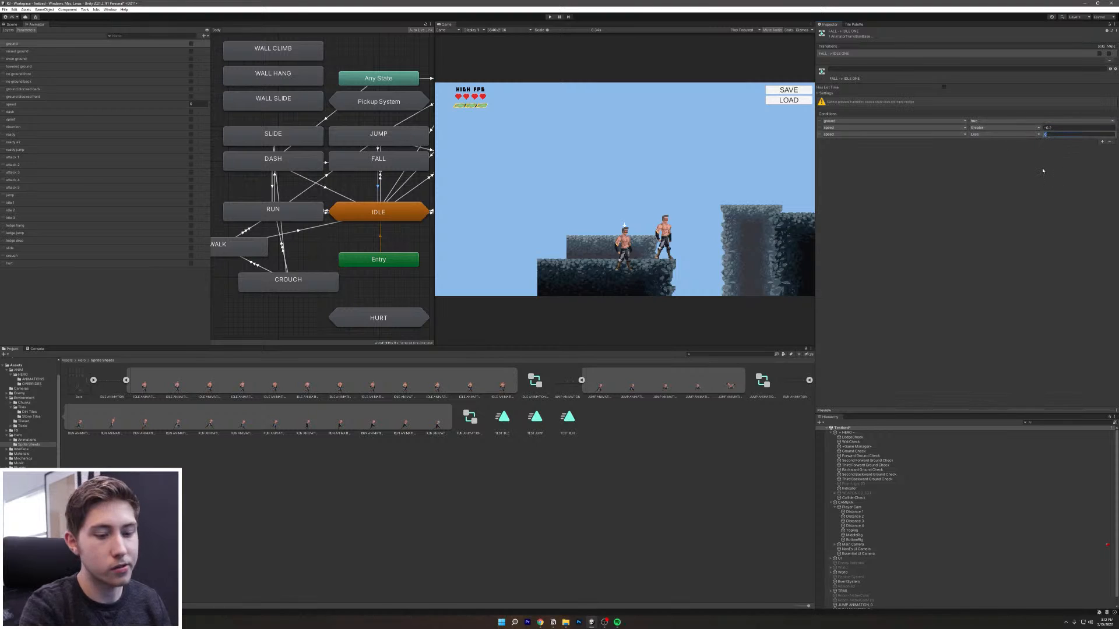
type("0.2")
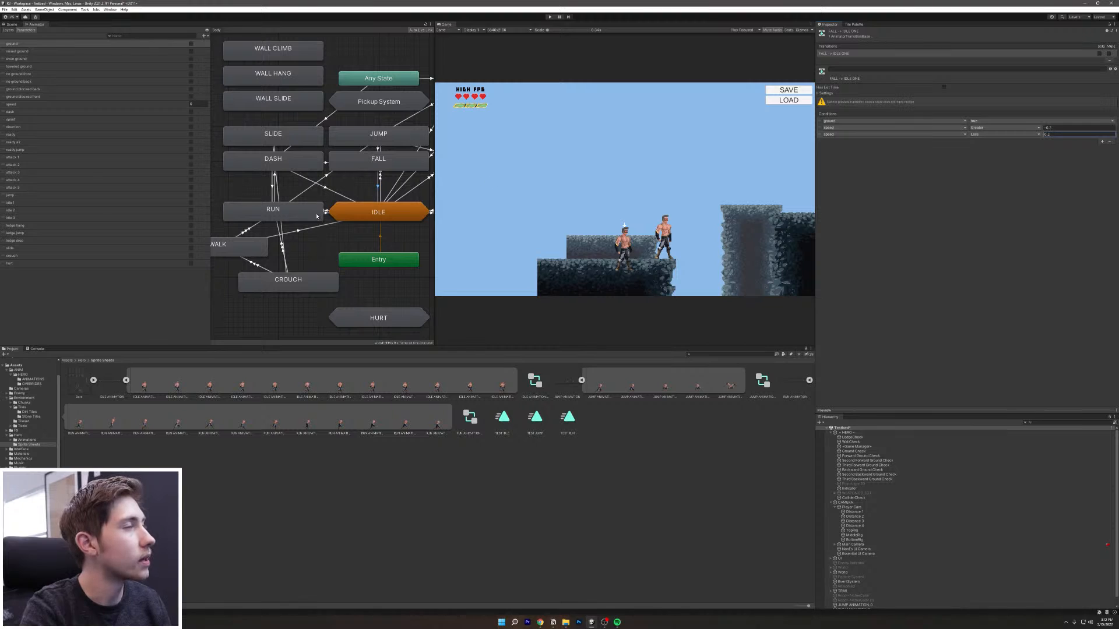
Step: Create a transition from FALL to RUN and select it
scroll(330, 204, "up", 1)
right_click(363, 164)
left_click(372, 168)
left_click(311, 215)
left_click(343, 177)
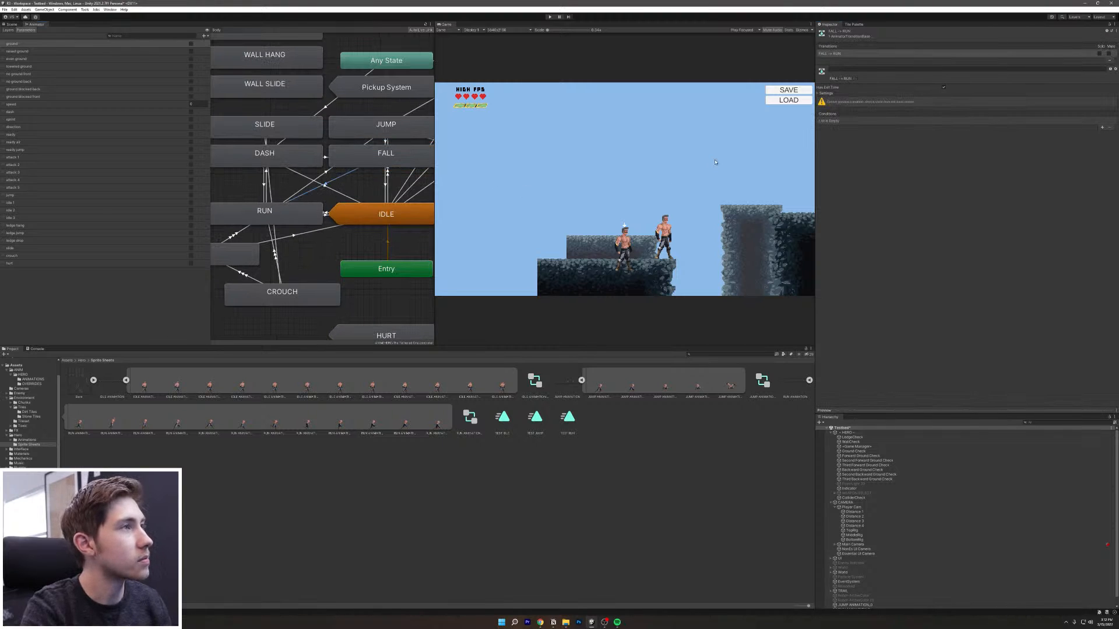
Step: Give the FALL → RUN transition a ground condition and a speed Greater 0.5 condition
left_click(1101, 128)
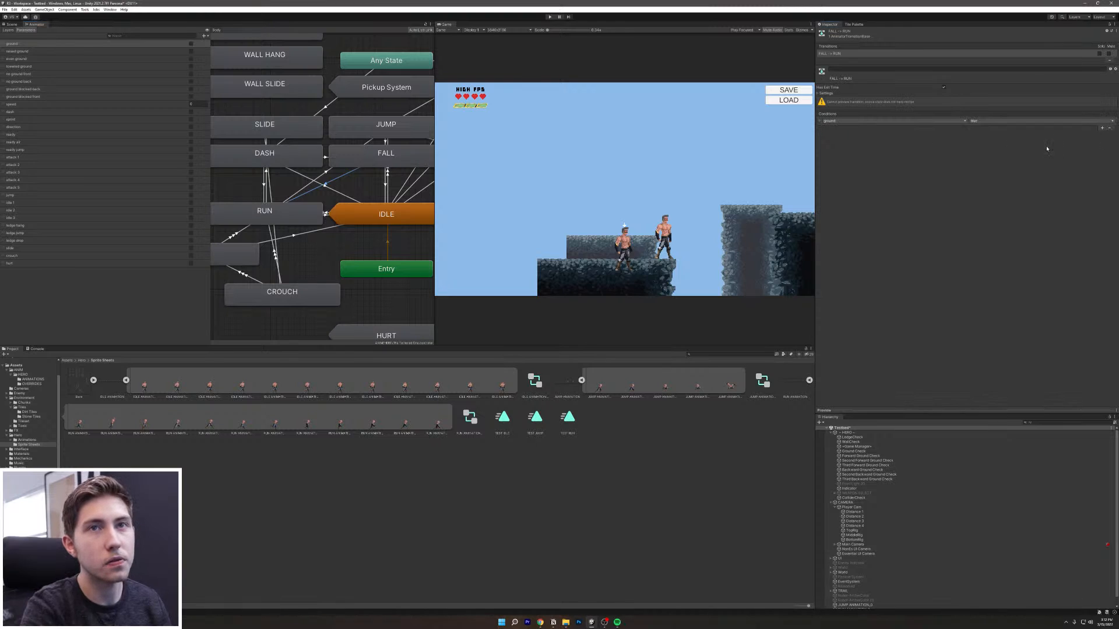
left_click(954, 122)
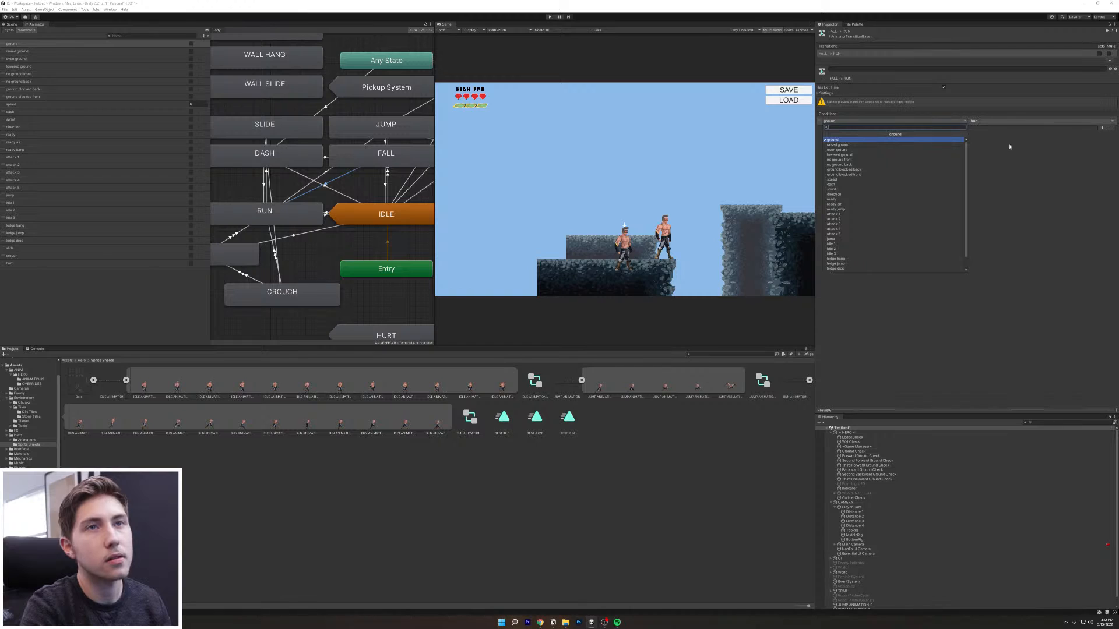
left_click(1059, 134)
left_click(1101, 128)
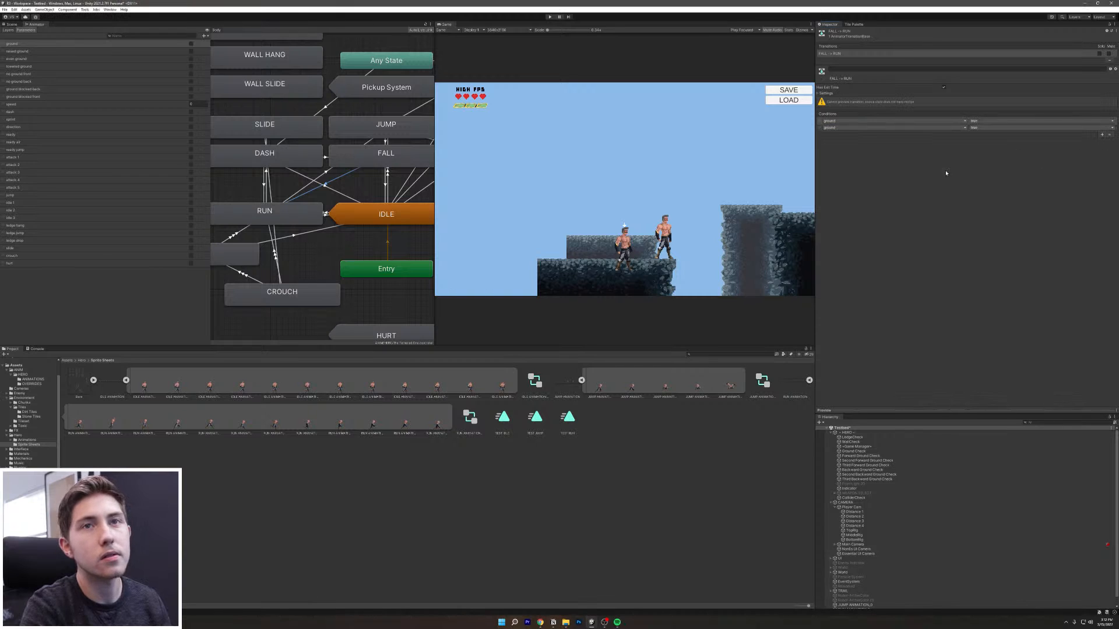
left_click(861, 127)
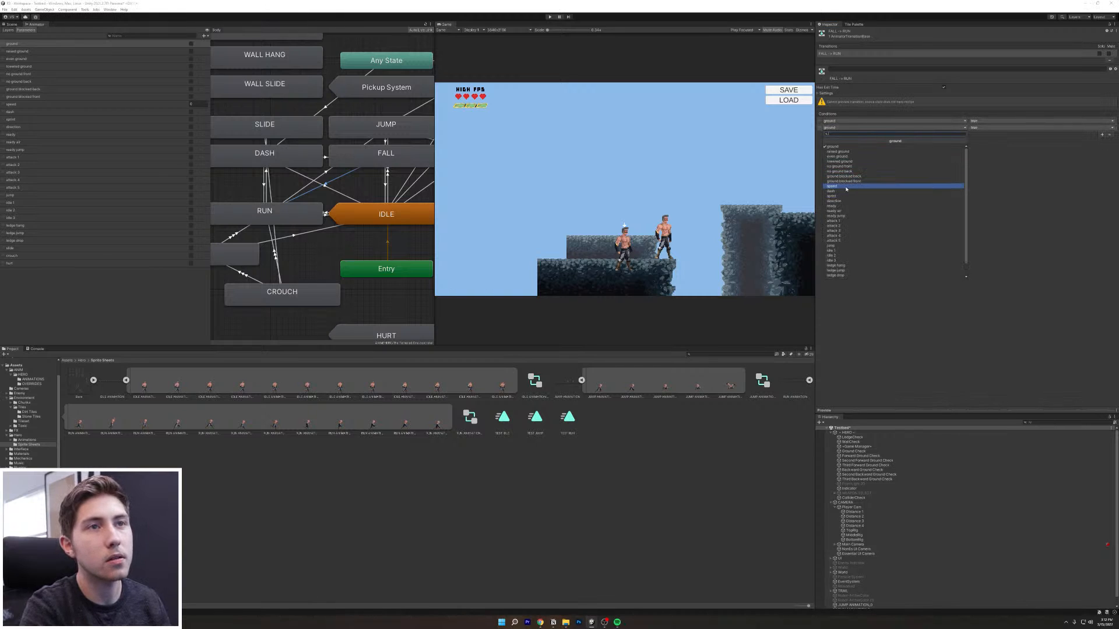
left_click(874, 189)
left_click(1049, 128)
key("BackSpace")
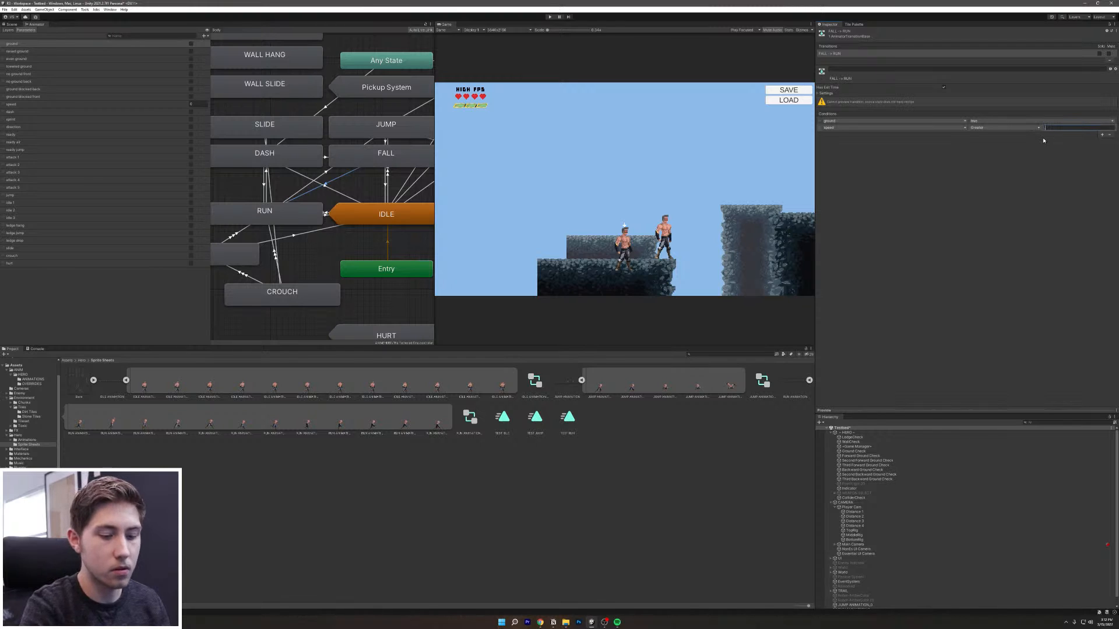
Step: Make a second transition from FALL to RUN
right_click(372, 159)
left_click(382, 164)
left_click(296, 209)
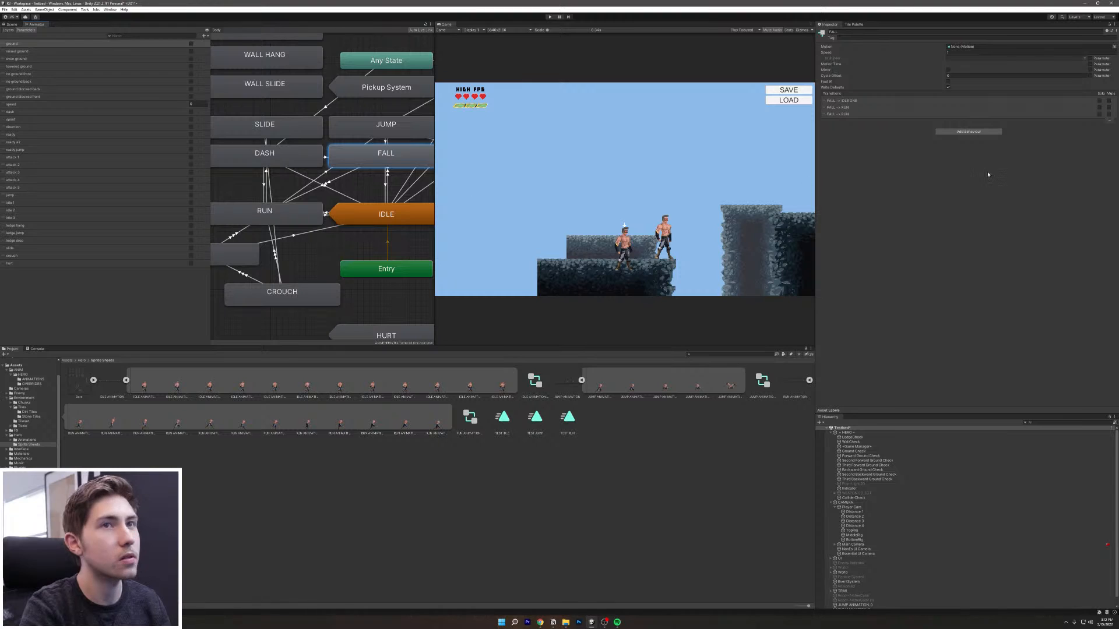
Step: Give the second FALL → RUN transition a ground condition and a speed Less -0.5 condition
left_click(340, 181)
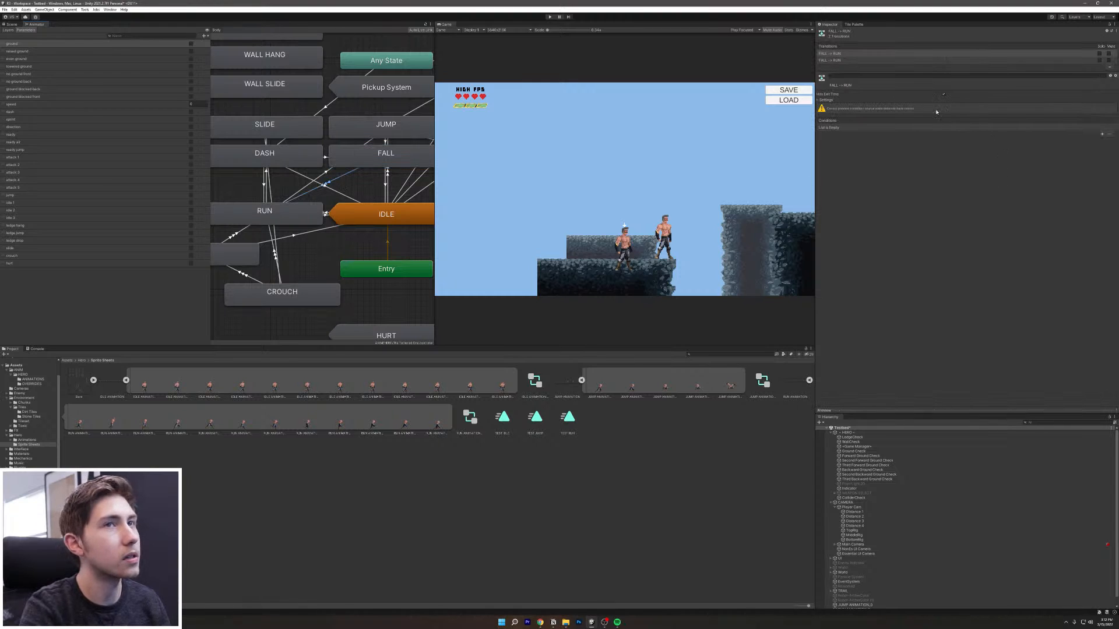
left_click(1102, 135)
left_click(1101, 134)
left_click(894, 134)
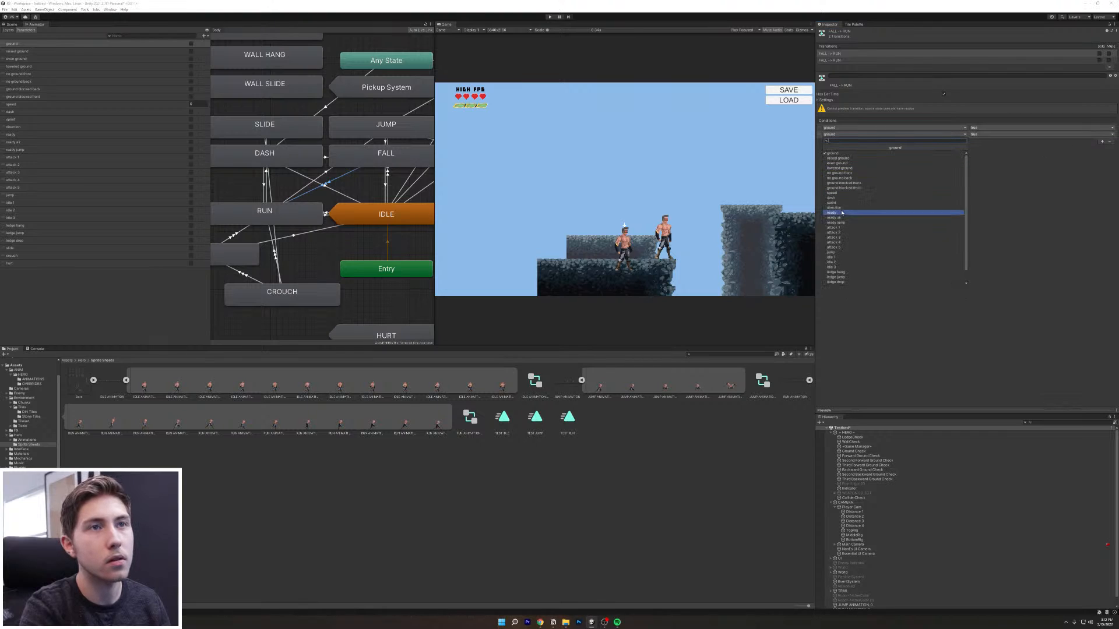
left_click(832, 193)
left_click(1002, 134)
left_click(989, 147)
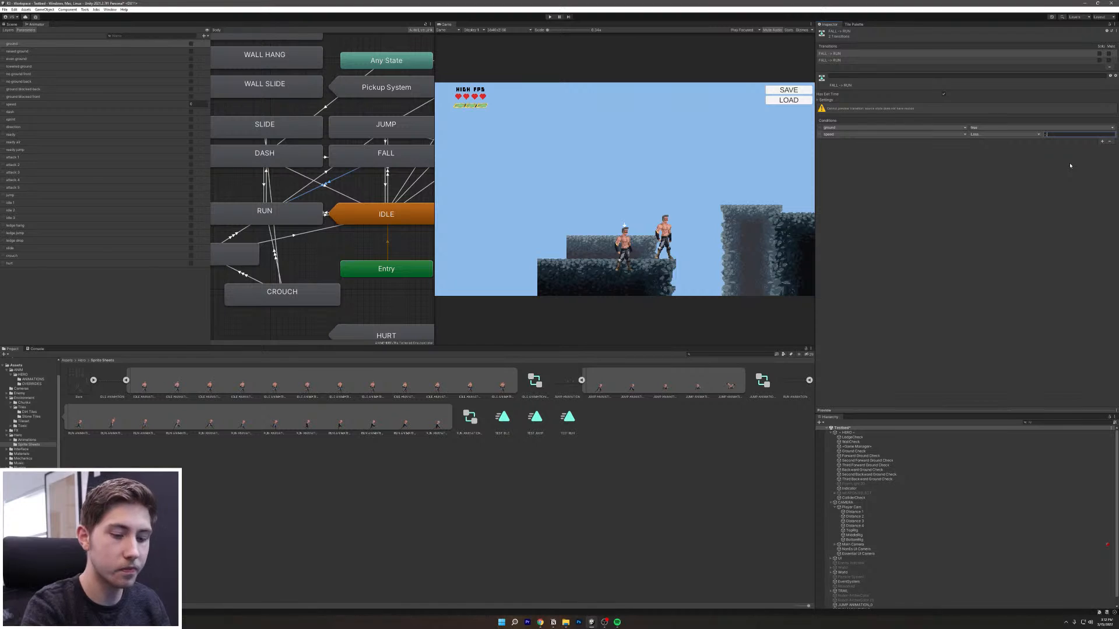
Step: Disable Has Exit Time and Fixed Duration on this transition, with Transition Duration 0
left_click(824, 100)
left_click(945, 94)
left_click(946, 117)
type("0")
left_click(945, 112)
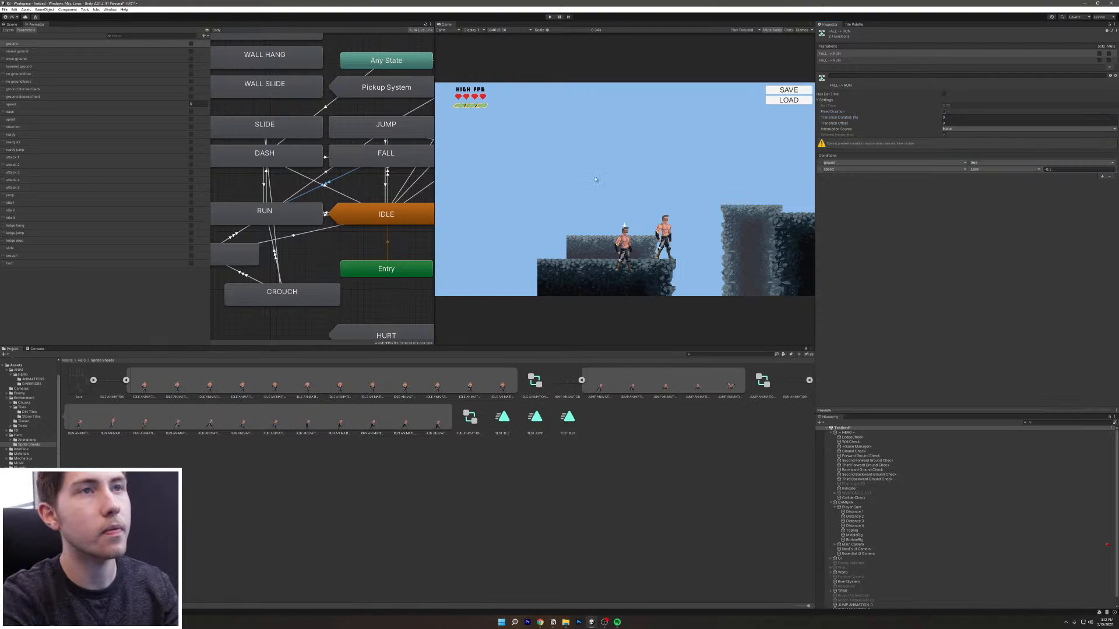
Step: Apply the same settings to the other FALL → RUN transition: no exit time, no fixed duration, duration 0
left_click(944, 60)
left_click(944, 112)
left_click(949, 118)
type("0")
left_click(966, 227)
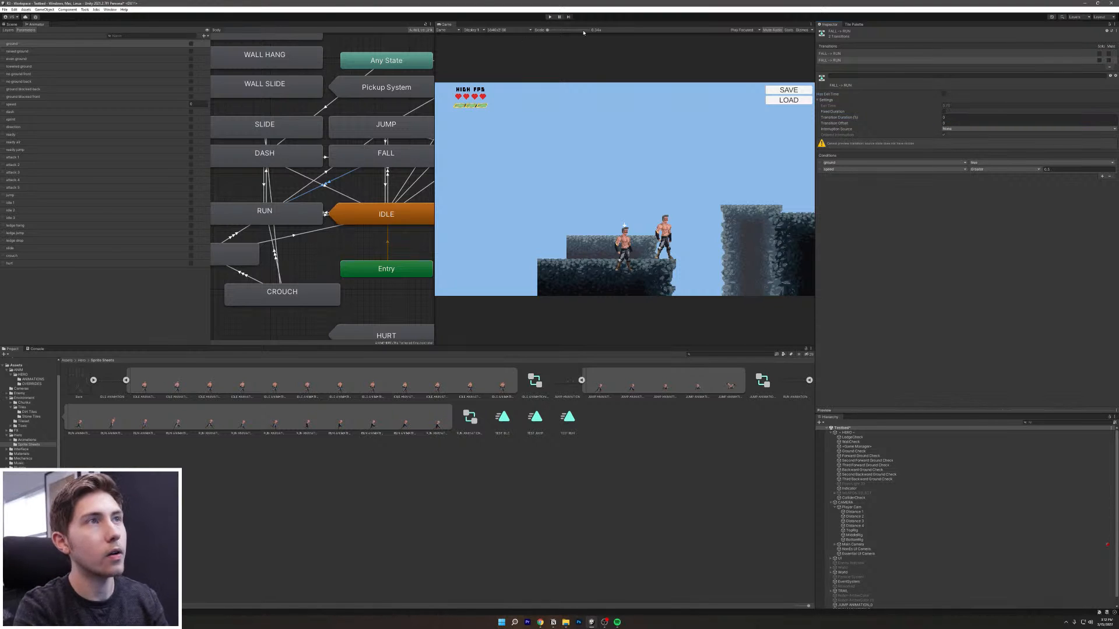
Step: Play-test the hero by running left and right and jumping
key("ctrl+p")
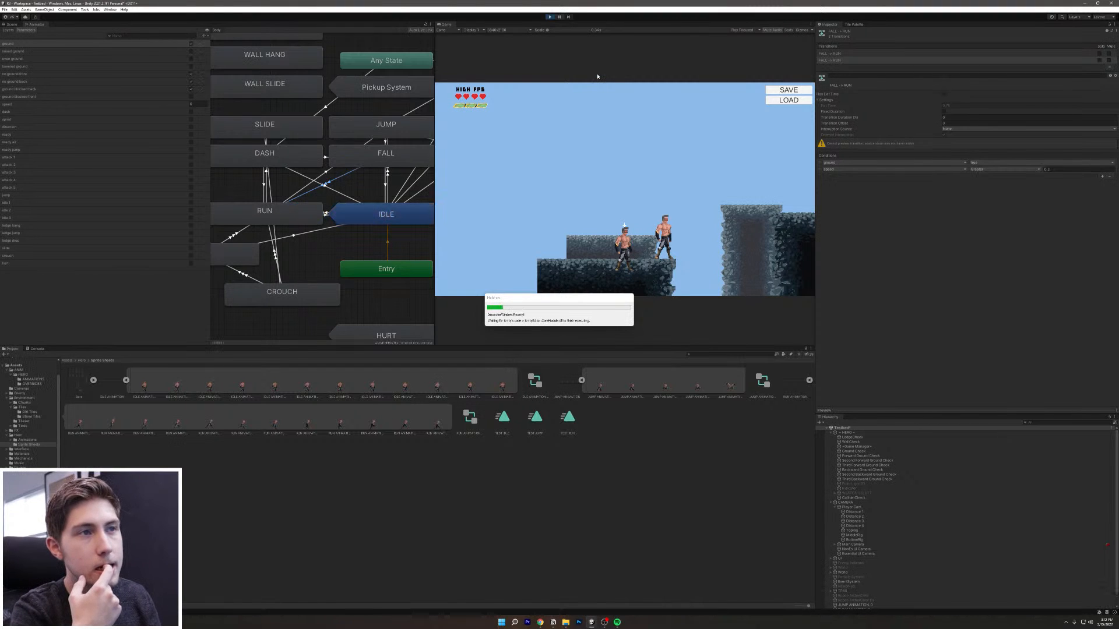
key("a")
key("d")
key("space")
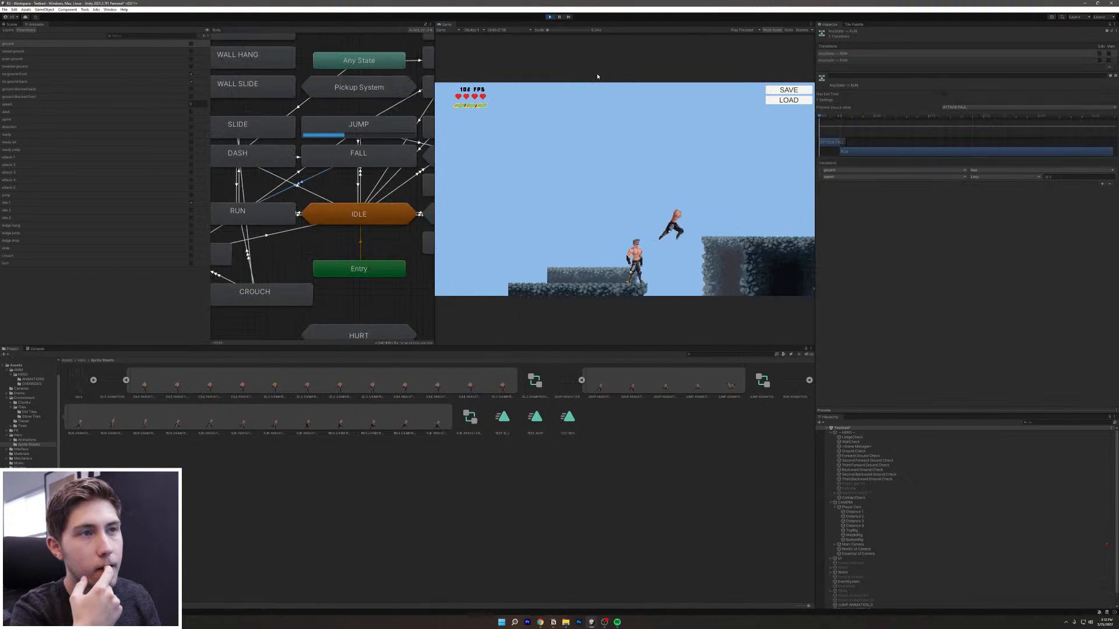
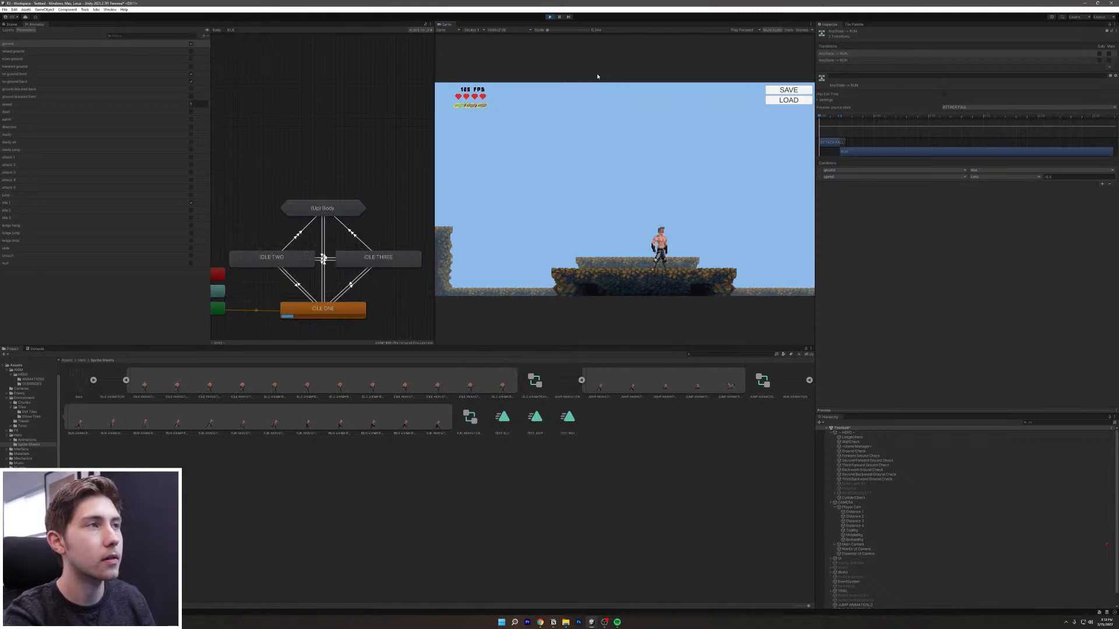
Step: Exit Play mode and go back up from the idle sub-state machine to the Body graph
left_click(550, 16)
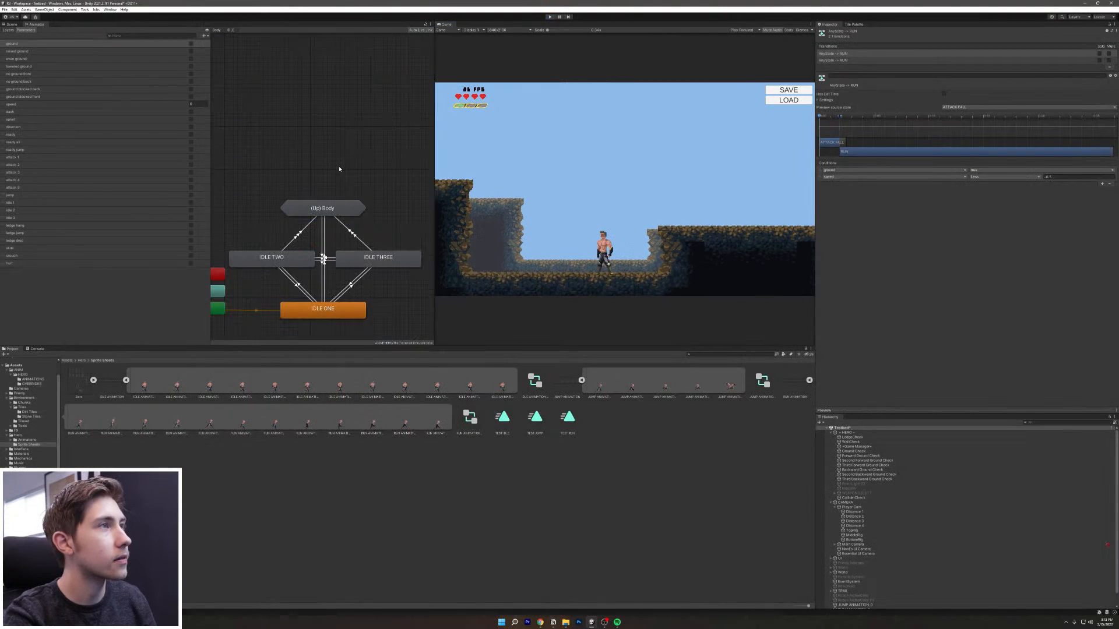
double_click(345, 211)
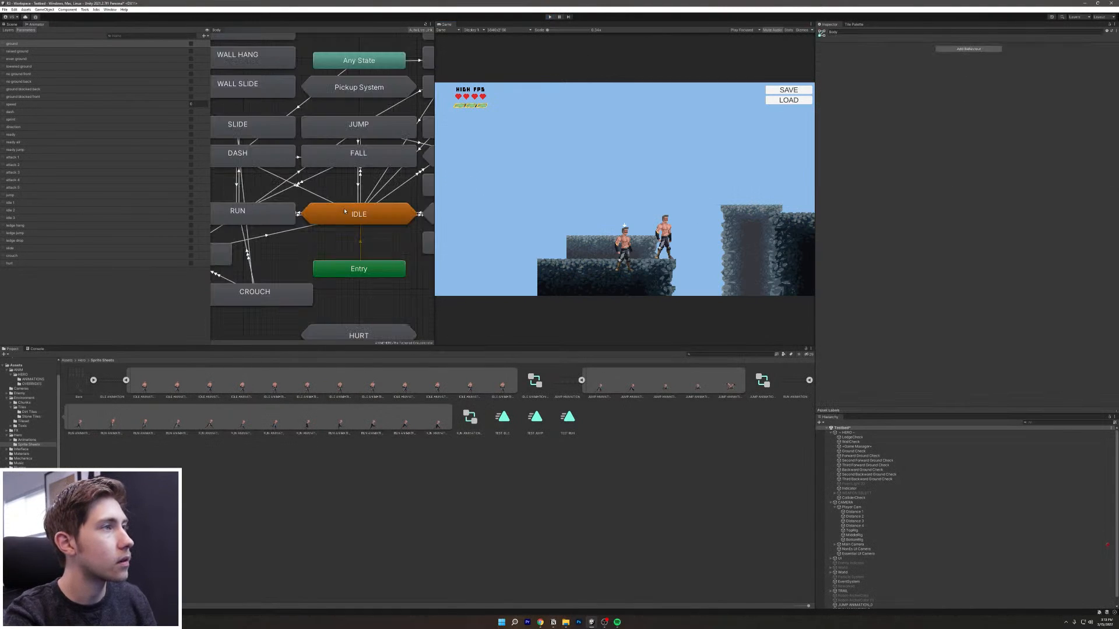
Step: Inspect the FALL state and both FALL → RUN transitions with their timing settings and speed conditions
left_click(338, 166)
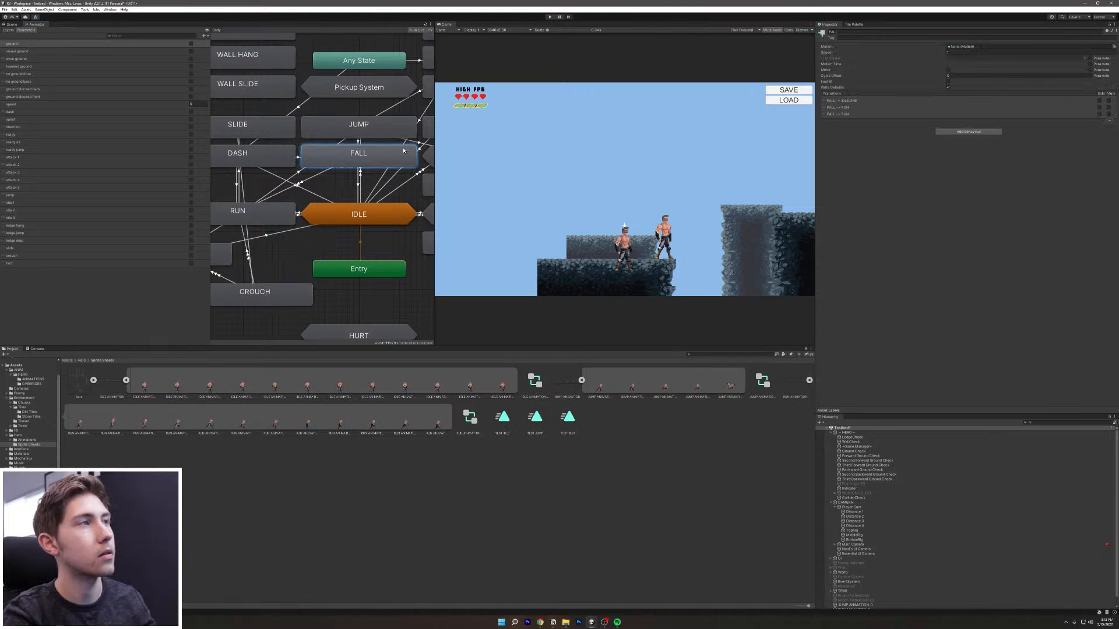
left_click(314, 177)
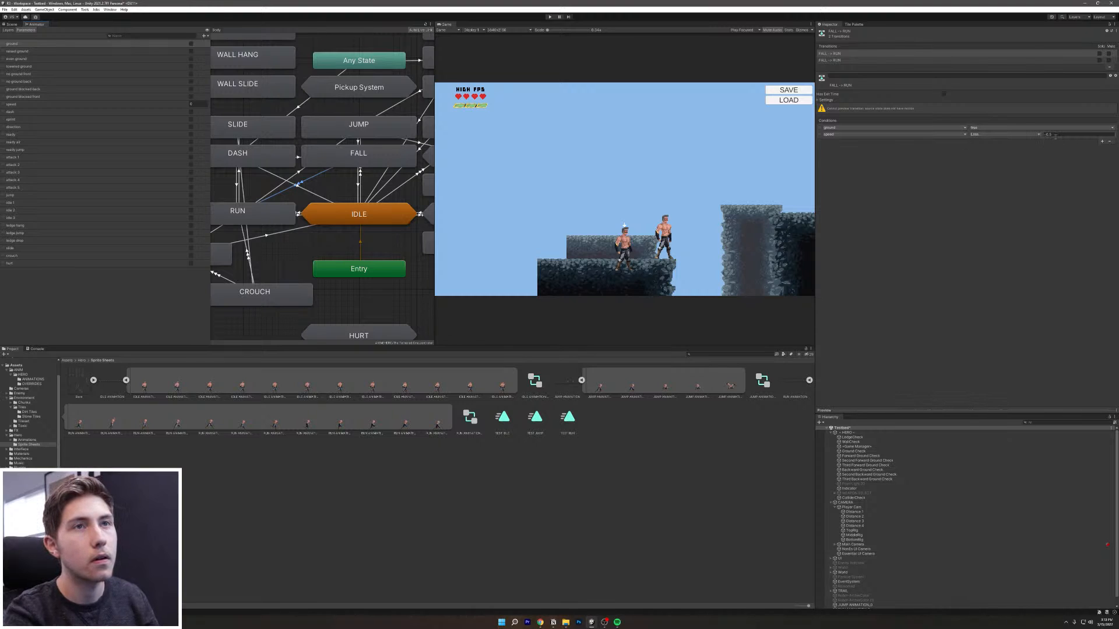
left_click(825, 100)
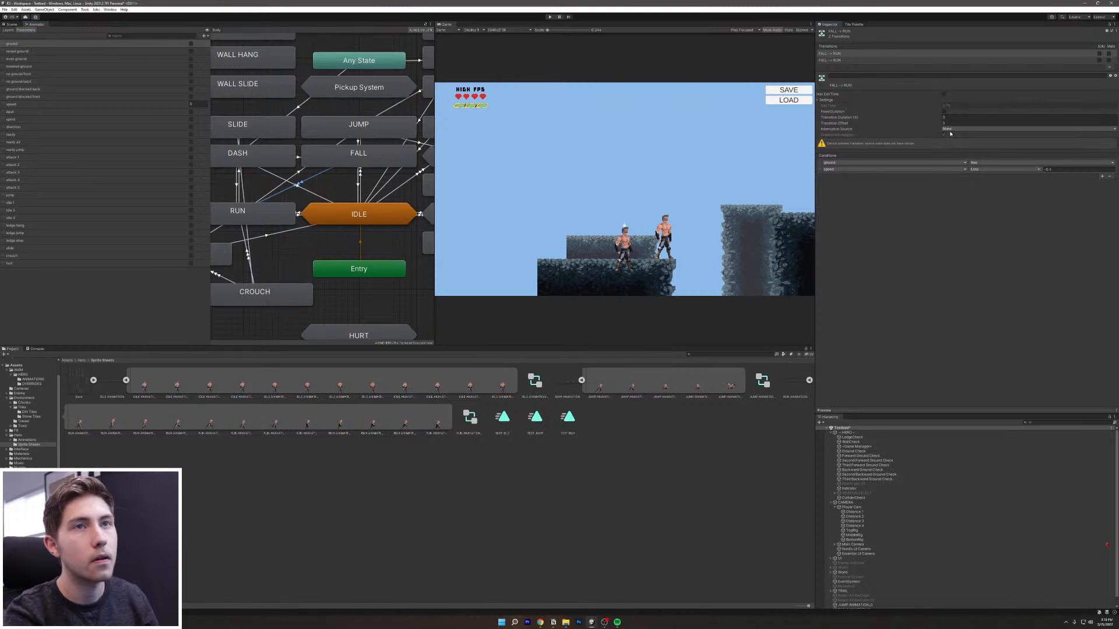
left_click(858, 60)
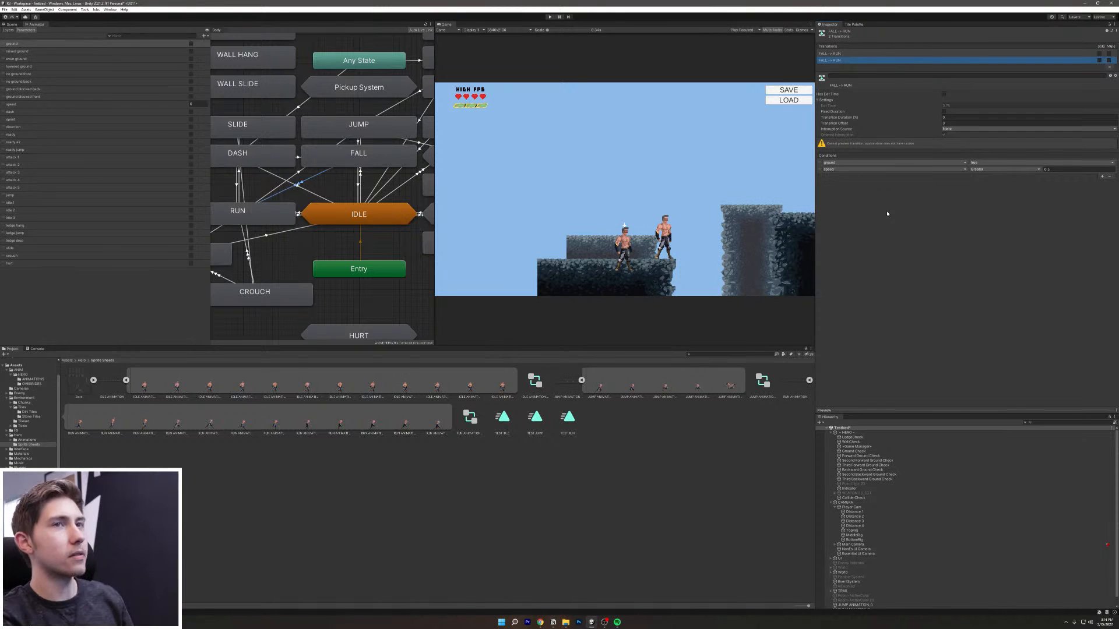
Step: Select HERO and review its Combo Manager, Collision Manager and Wall Manager components
left_click(847, 432)
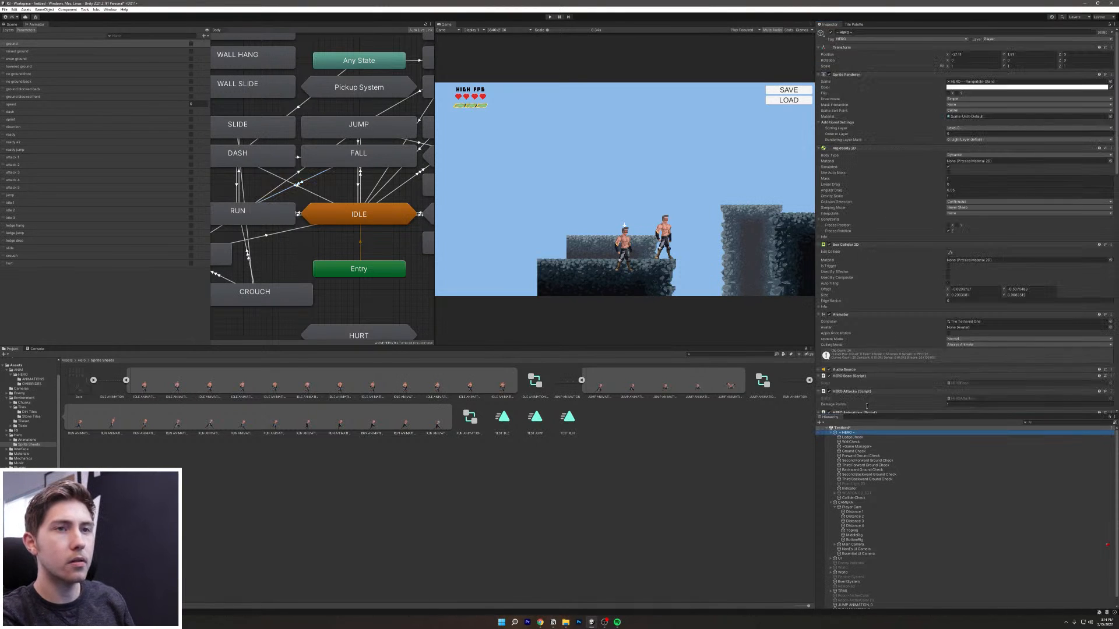
scroll(880, 329, "down", 10)
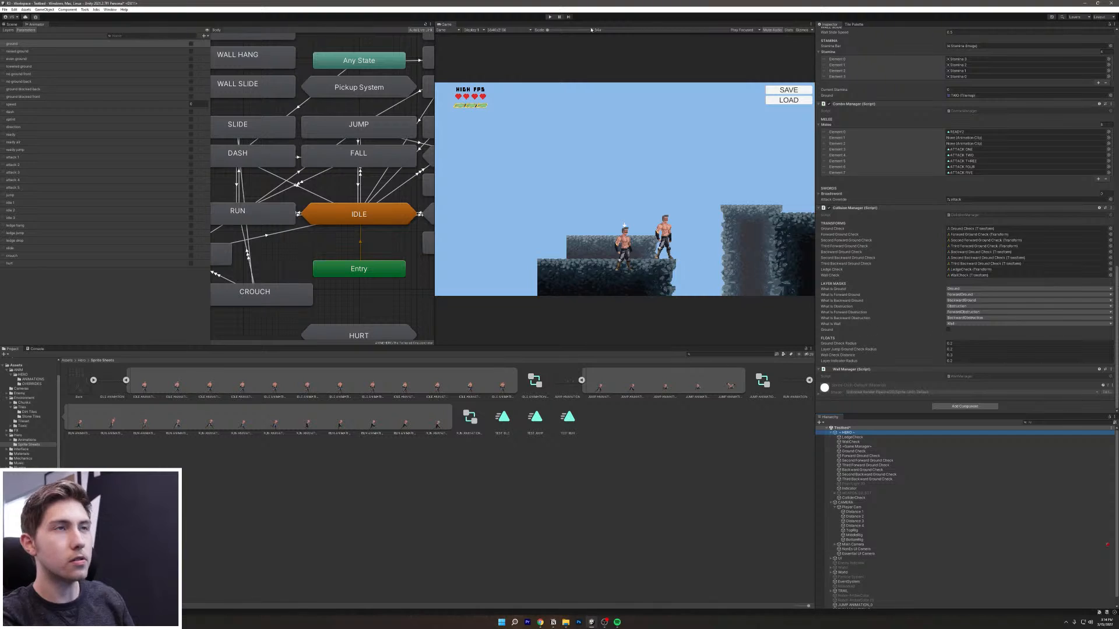
left_click(555, 26)
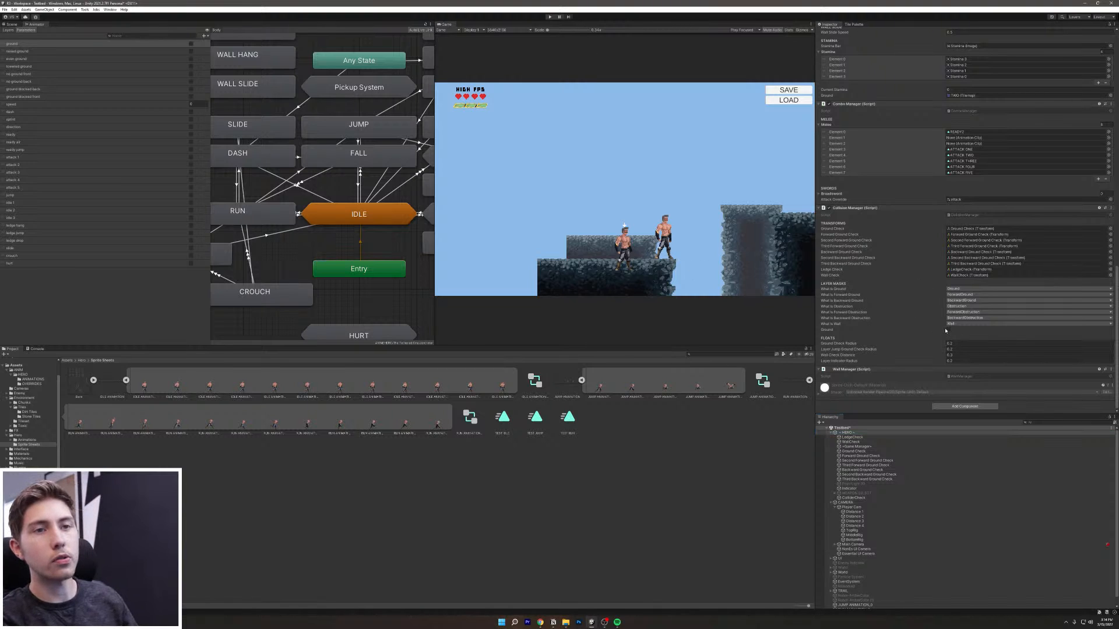
Step: Start the game and run the hero left and right, jumping onto the pillar and ledge
left_click(549, 18)
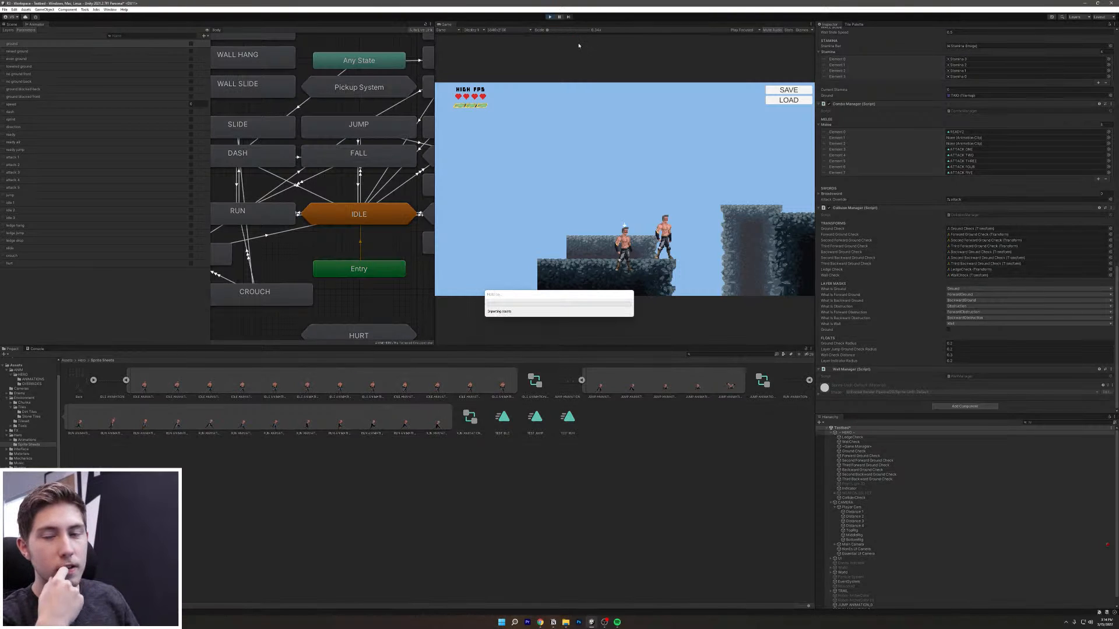
key("a")
key("d")
key("space")
key("d")
key("space")
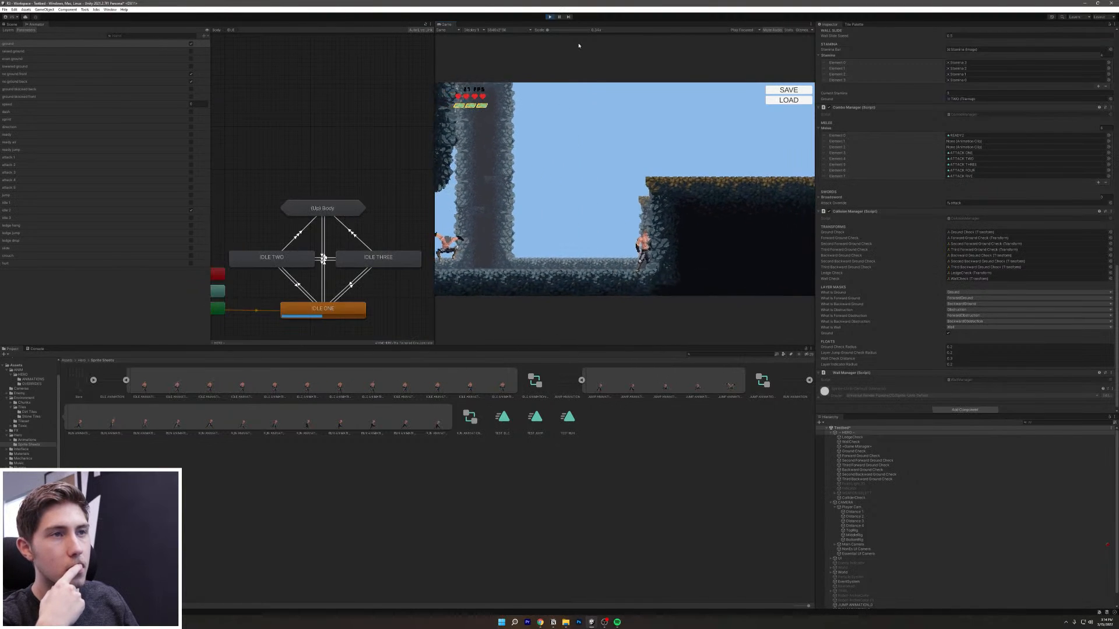
key("space")
key("space")
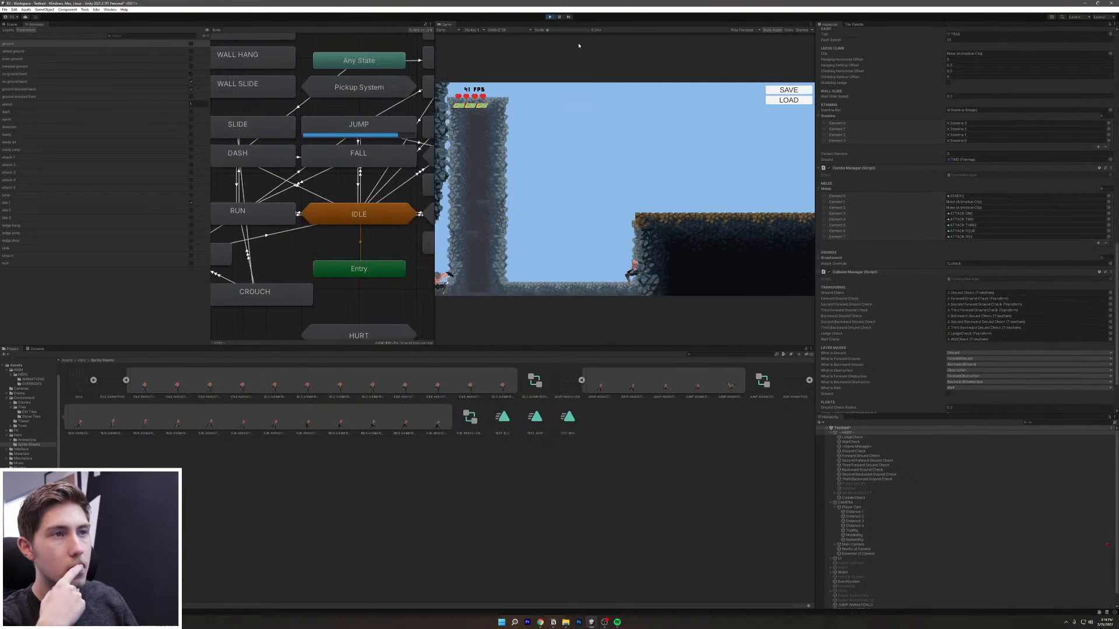
key("d")
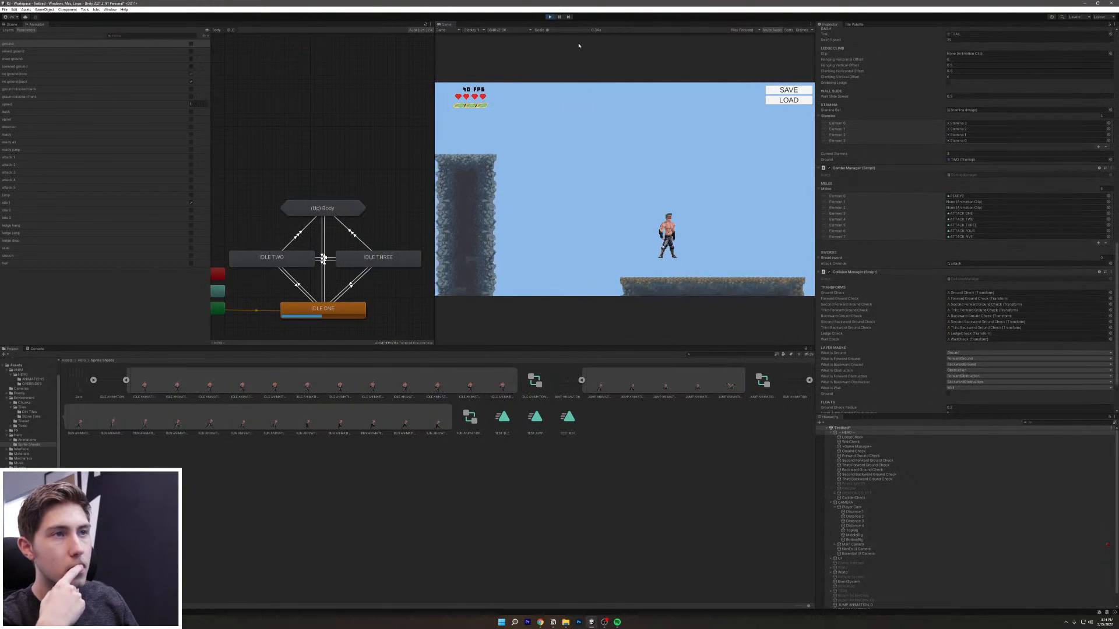
key("space")
key("space")
key("space")
key("a")
key("space")
Step: Keep turning and jumping the hero into and out of the pit and onto the platform
key("space")
key("d")
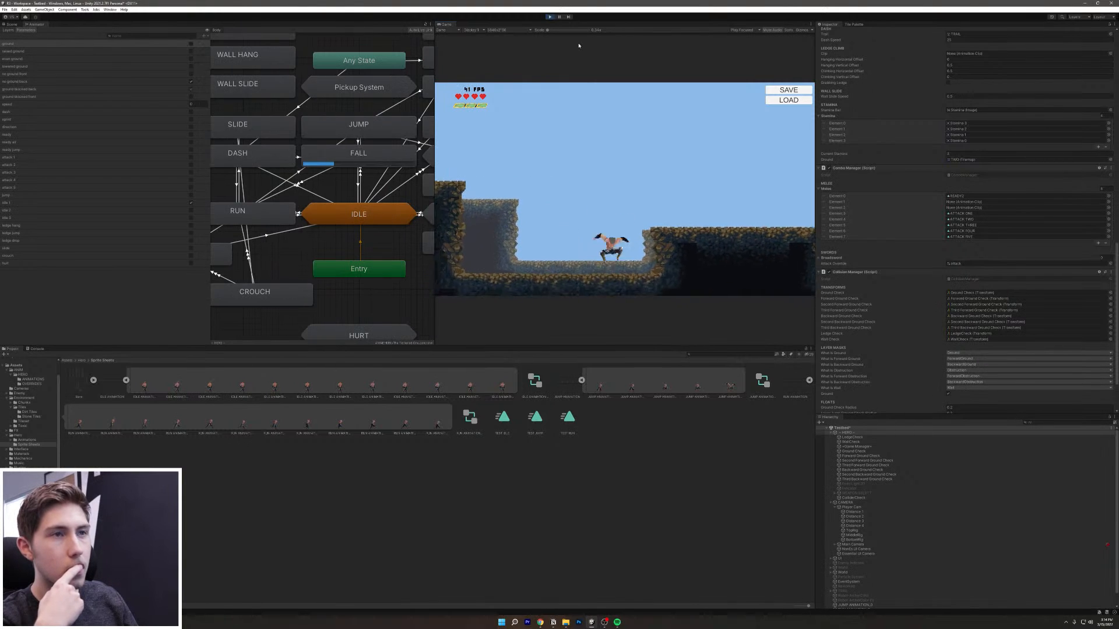
key("a")
key("space")
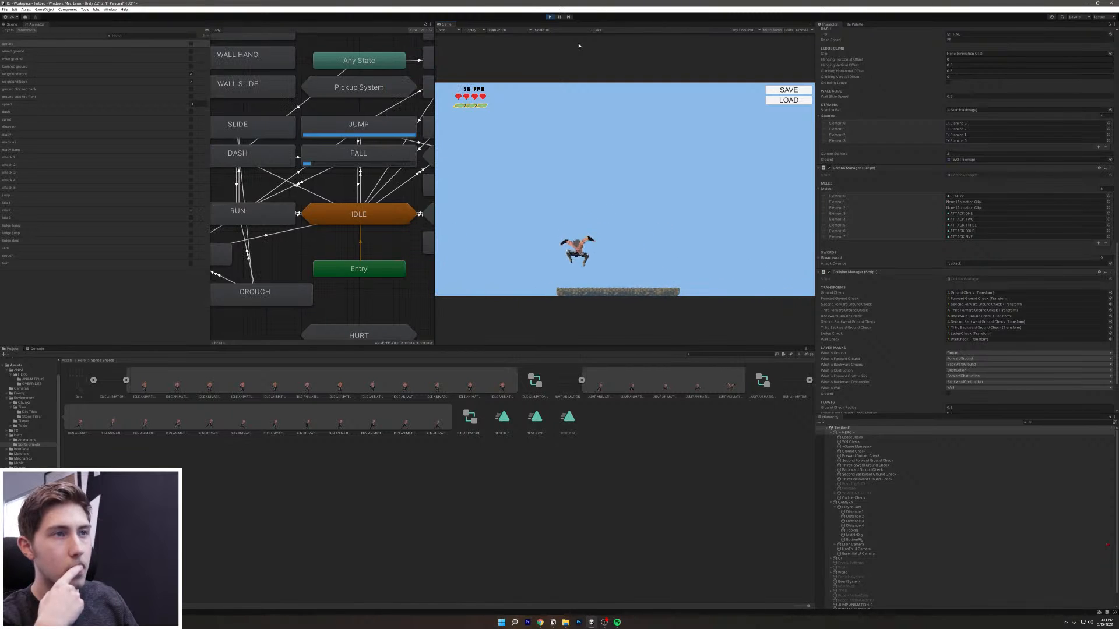
key("space")
key("d")
key("space")
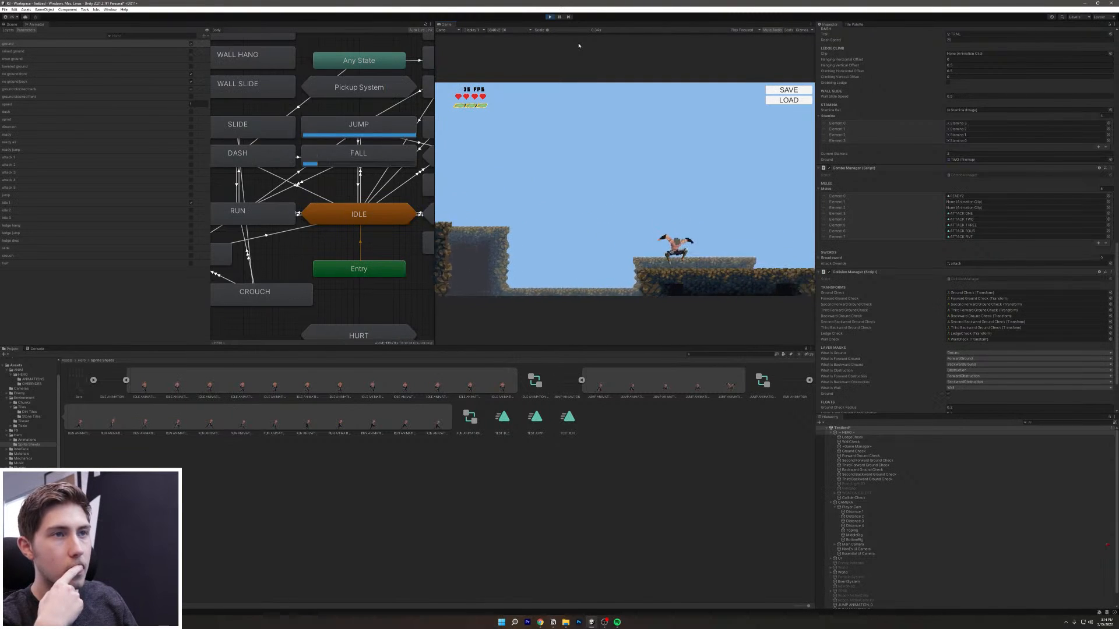
key("space")
key("a")
key("space")
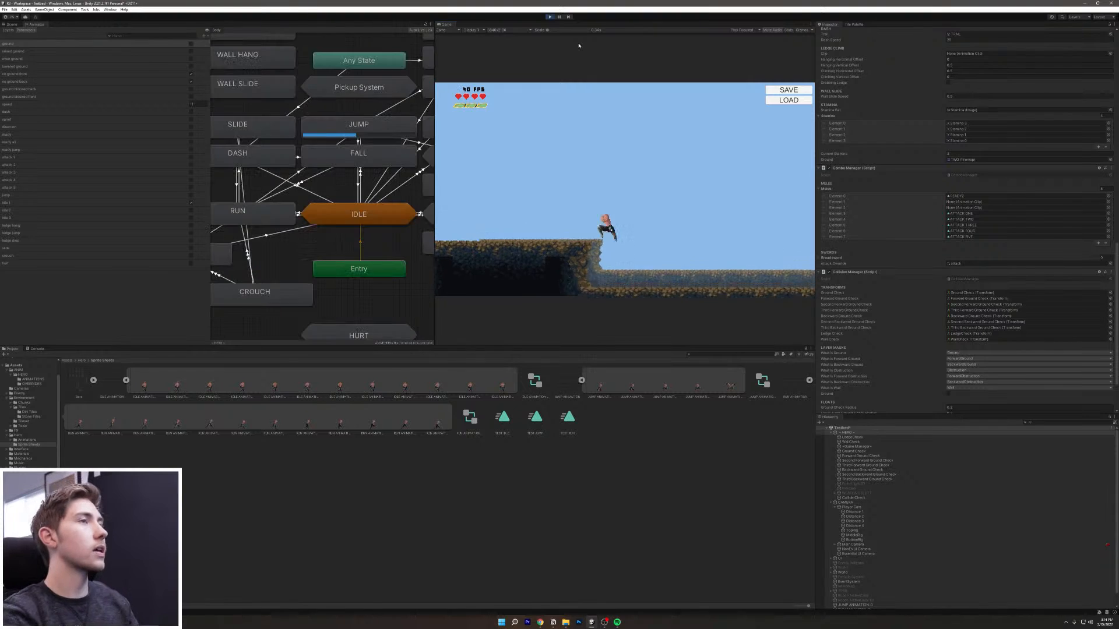
key("space")
key("d")
key("space")
key("space")
key("a")
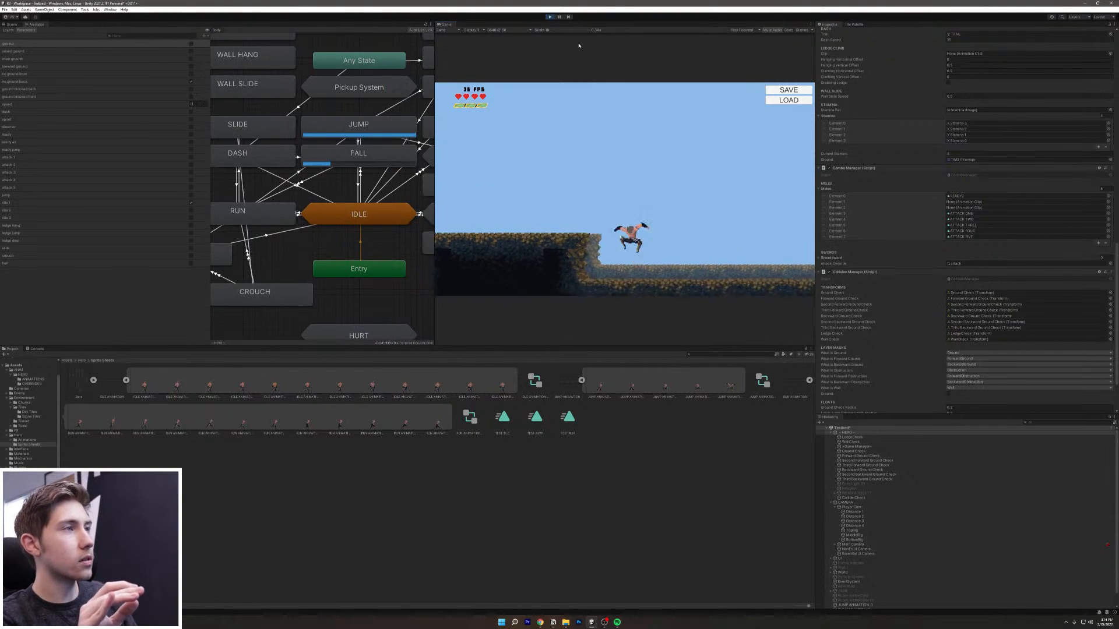
key("space")
key("space")
key("d")
key("space")
key("space")
key("a")
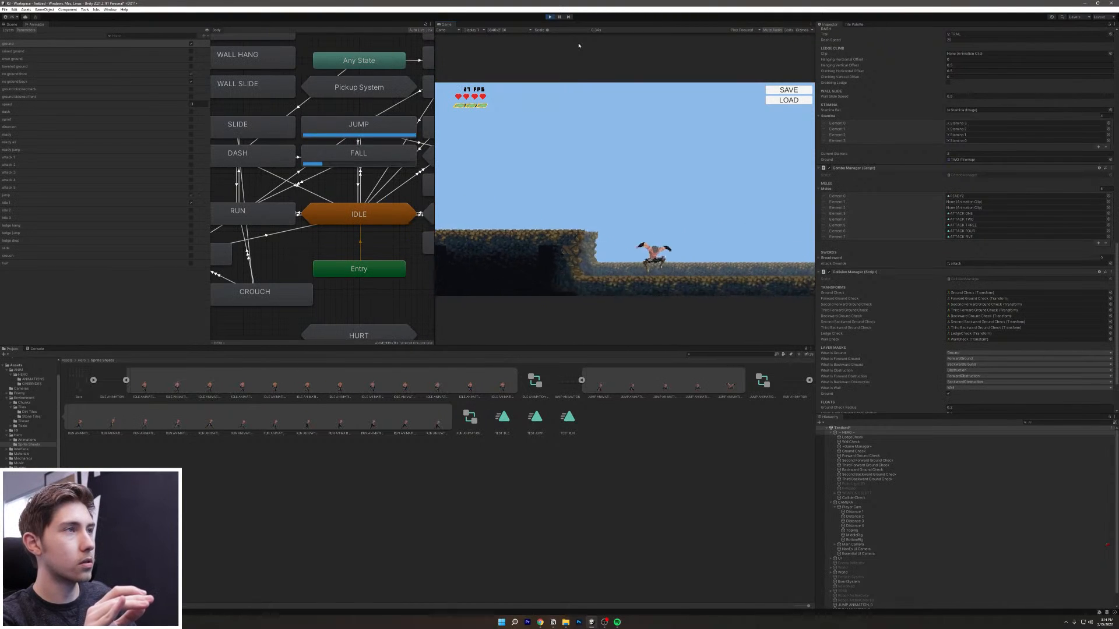
key("space")
key("space")
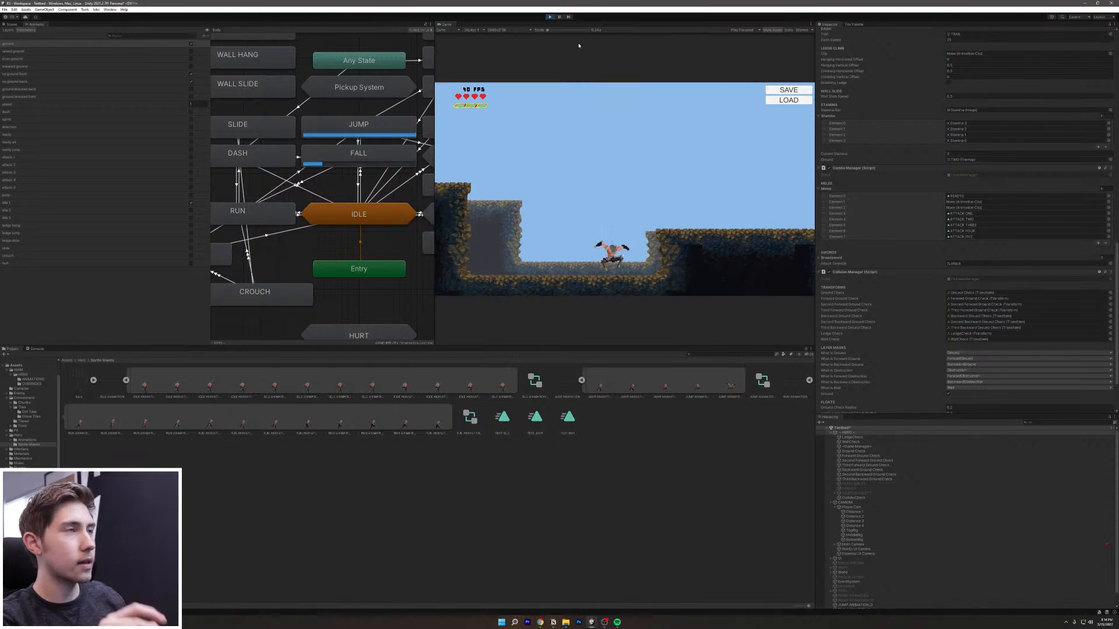
Step: Exit Play mode, return to the Body graph, and inspect the JUMP state and JUMP → FALL transition
left_click(552, 16)
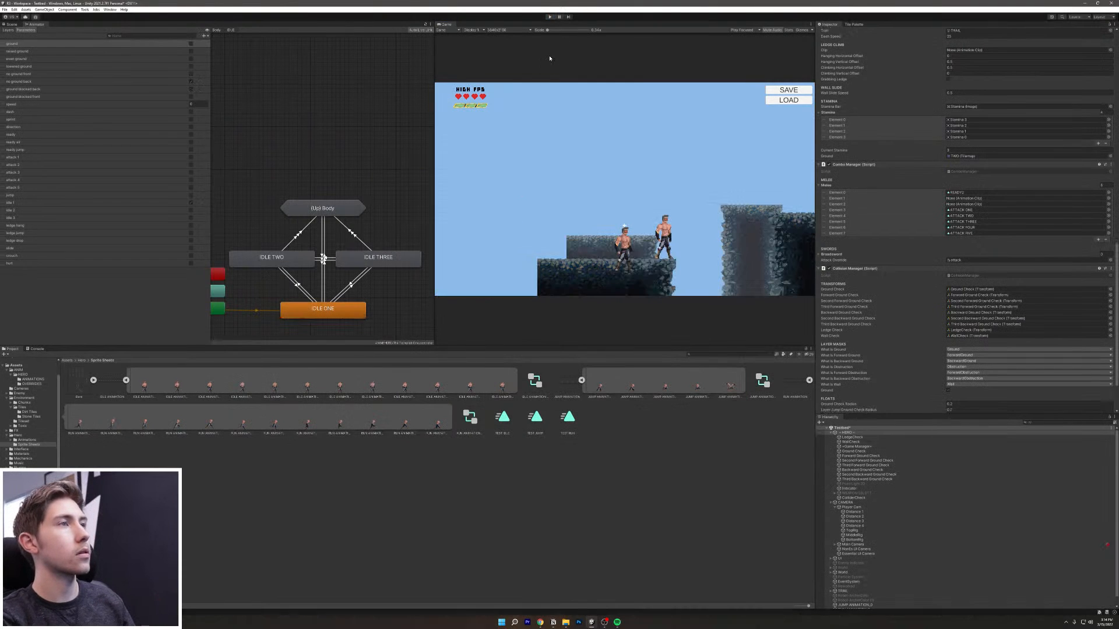
double_click(306, 209)
left_click(343, 133)
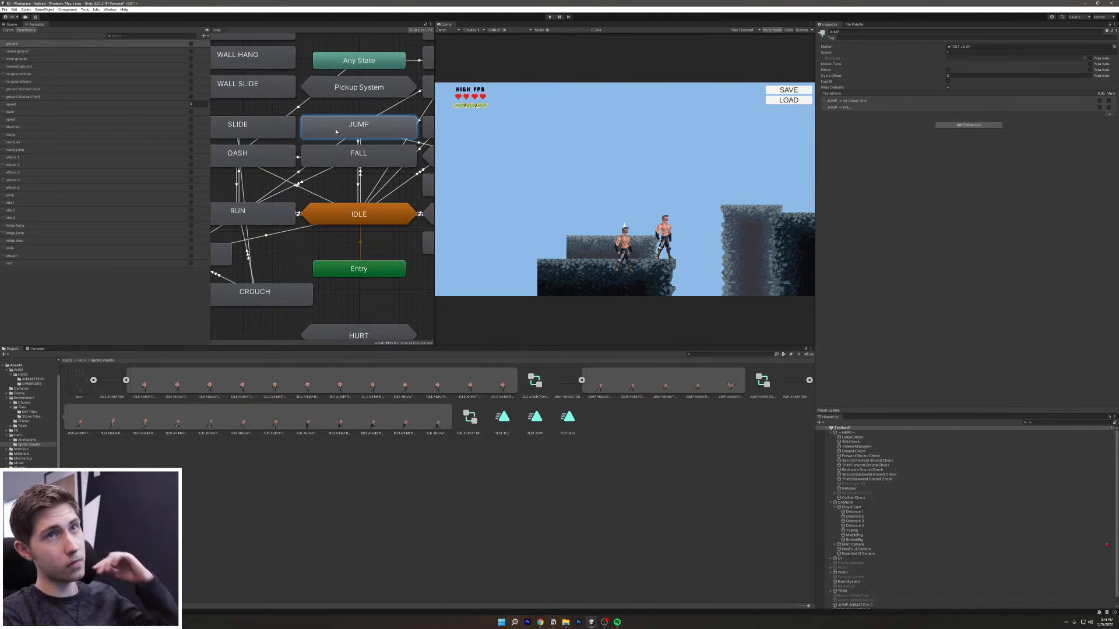
left_click(300, 182)
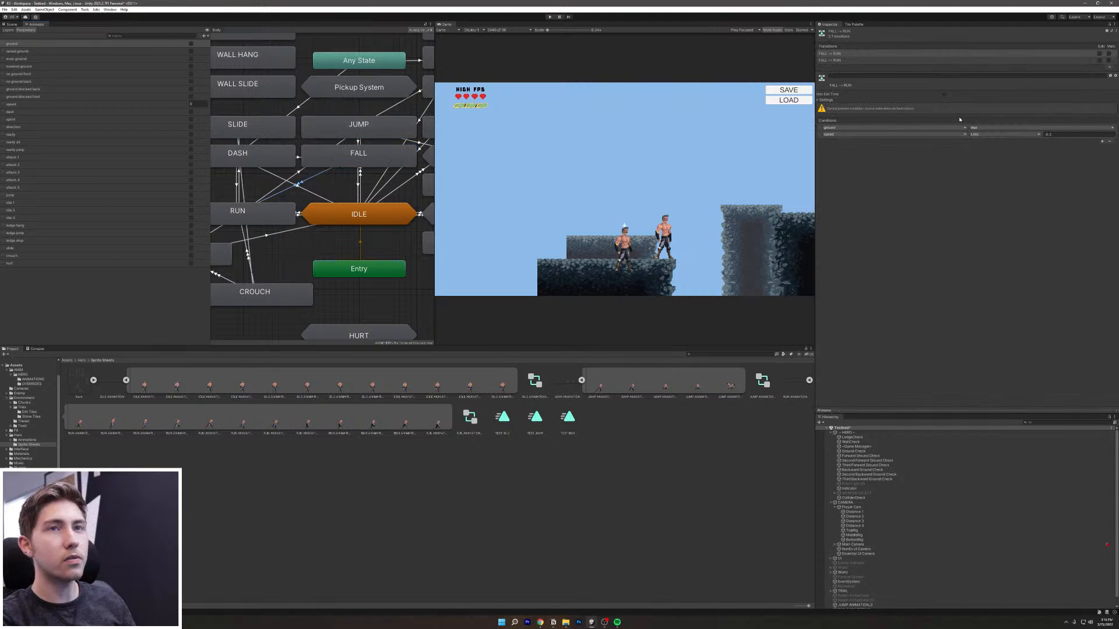
left_click(359, 143)
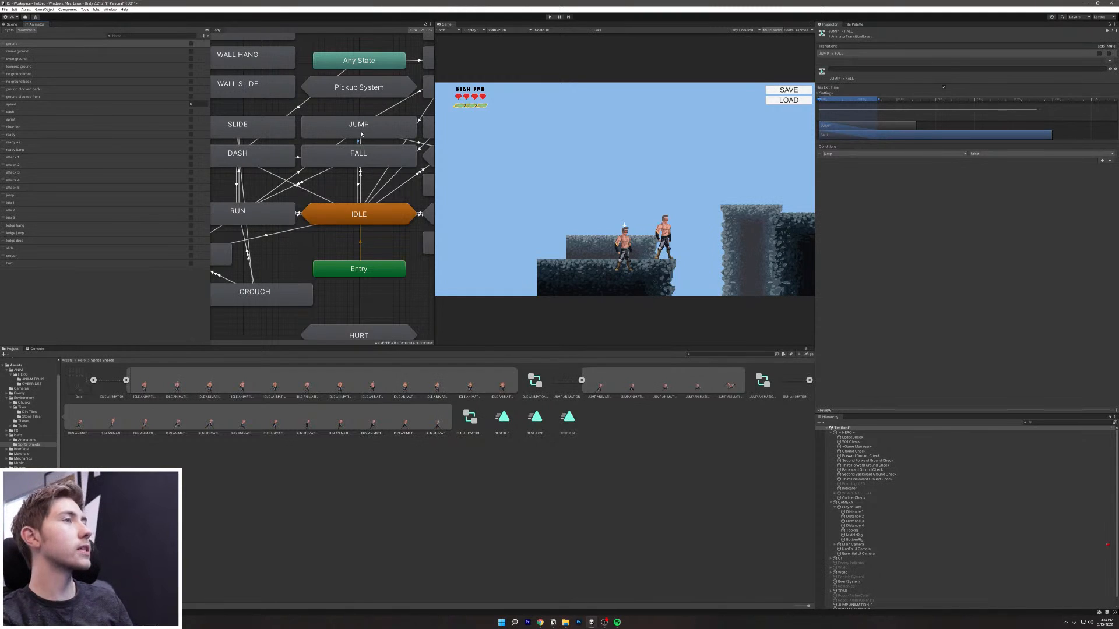
Step: Create a JUMP → RUN transition with no exit time, no fixed duration and duration 0
right_click(361, 134)
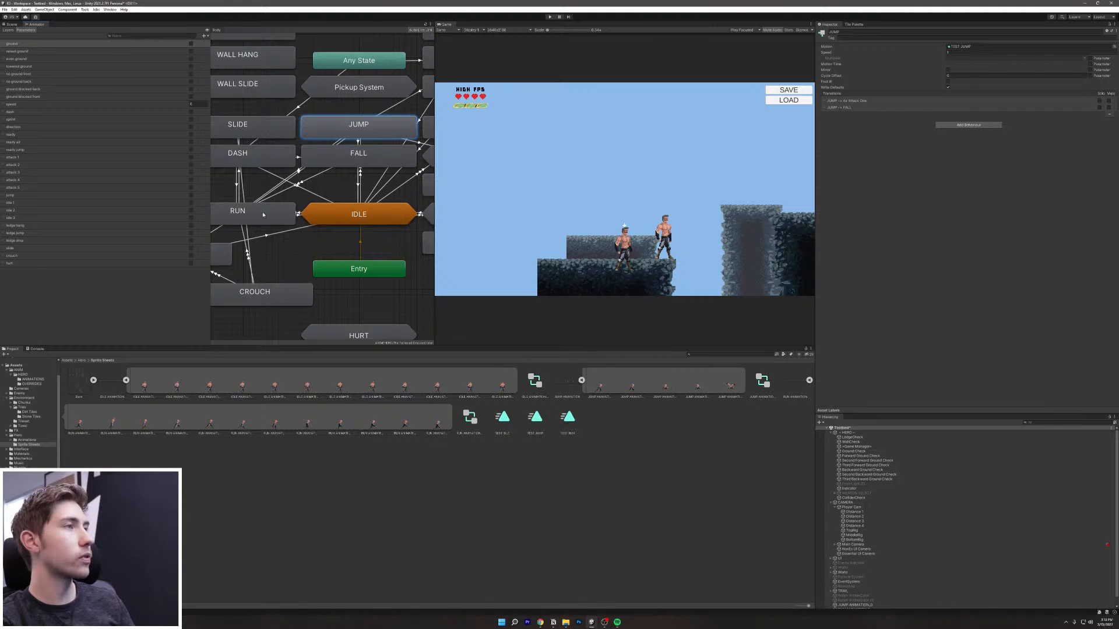
left_click(243, 211)
left_click(297, 171)
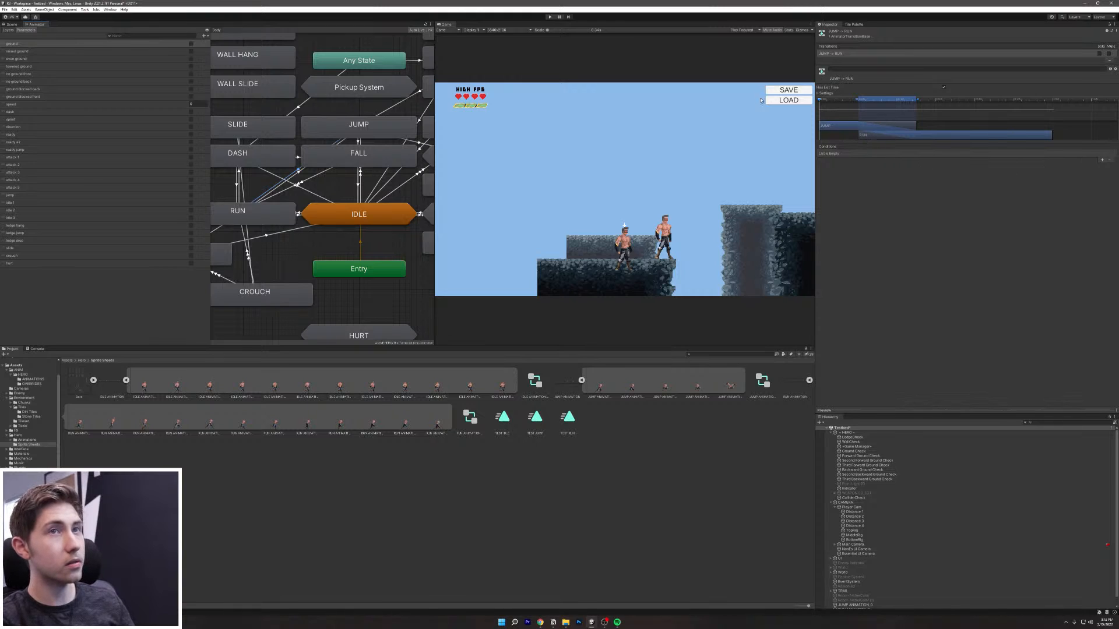
left_click(826, 93)
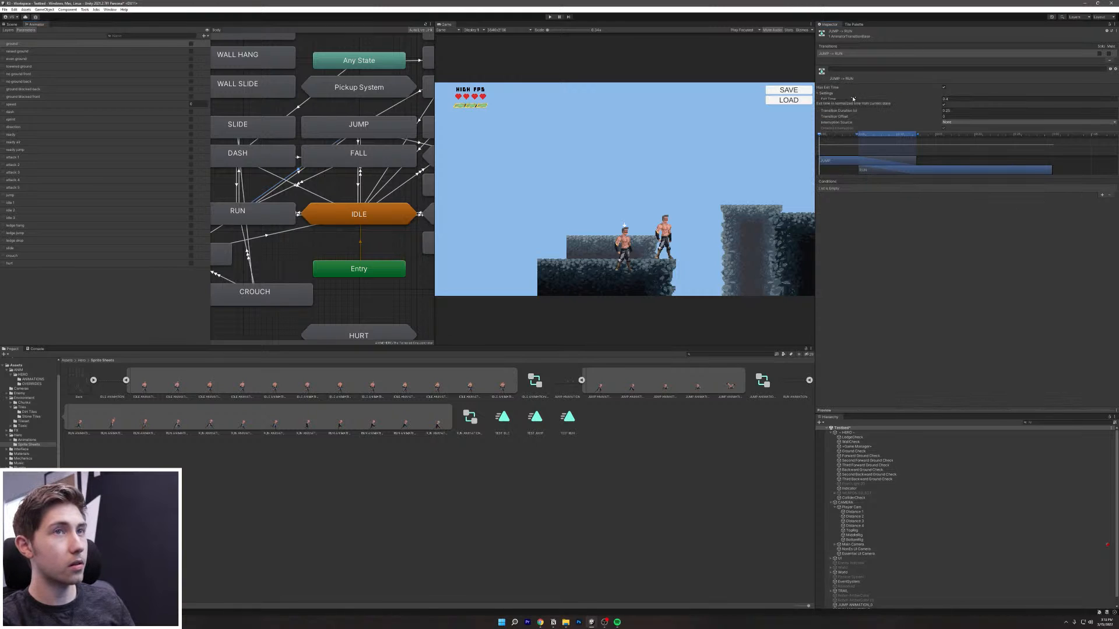
left_click(944, 87)
left_click(944, 105)
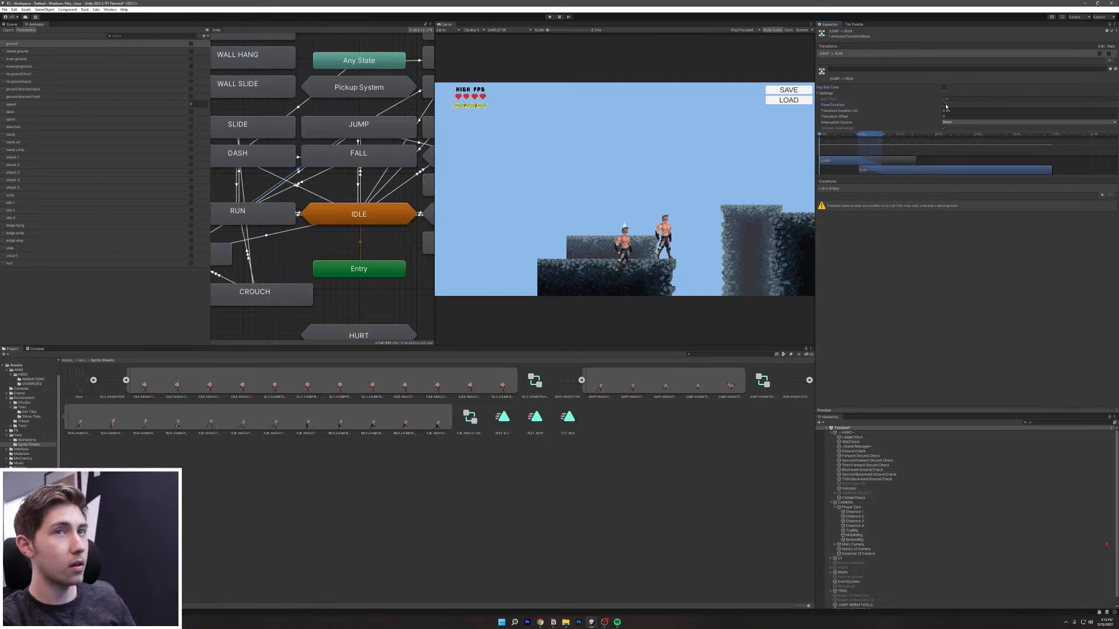
type("0")
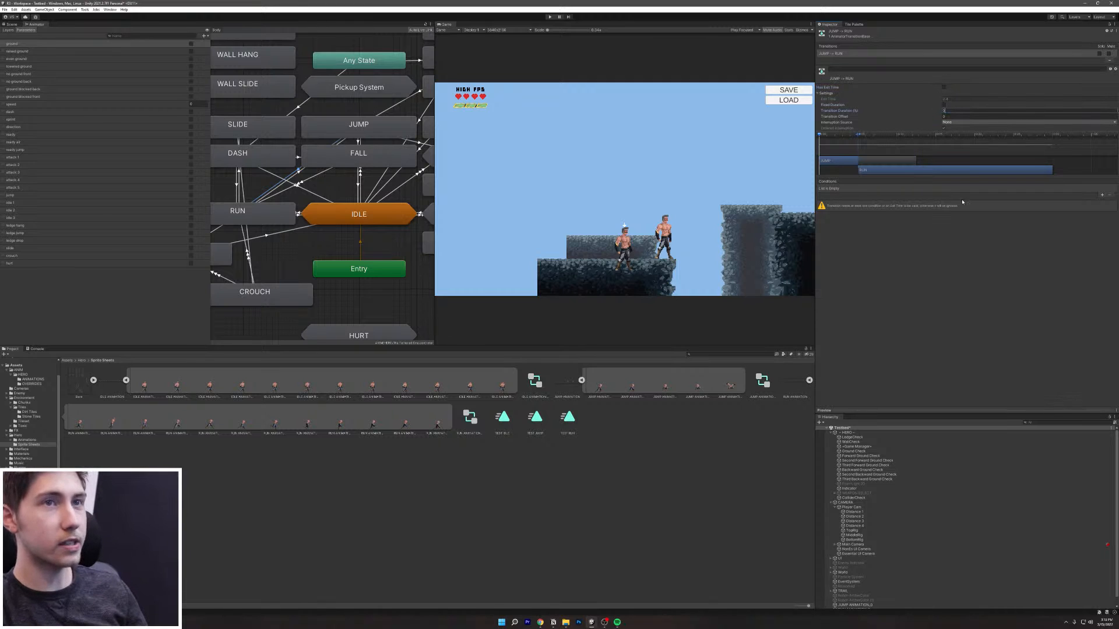
Step: Add the conditions ground = true and speed Greater 0 to this transition
left_click(1101, 196)
left_click(1101, 197)
left_click(892, 195)
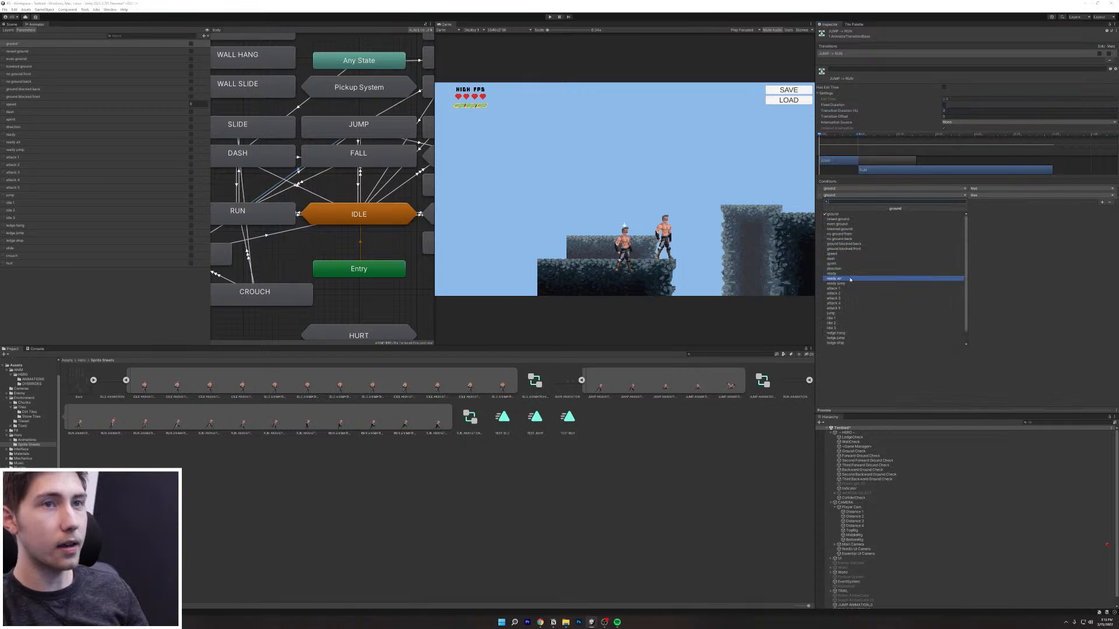
left_click(839, 254)
left_click(1048, 195)
type("0.5")
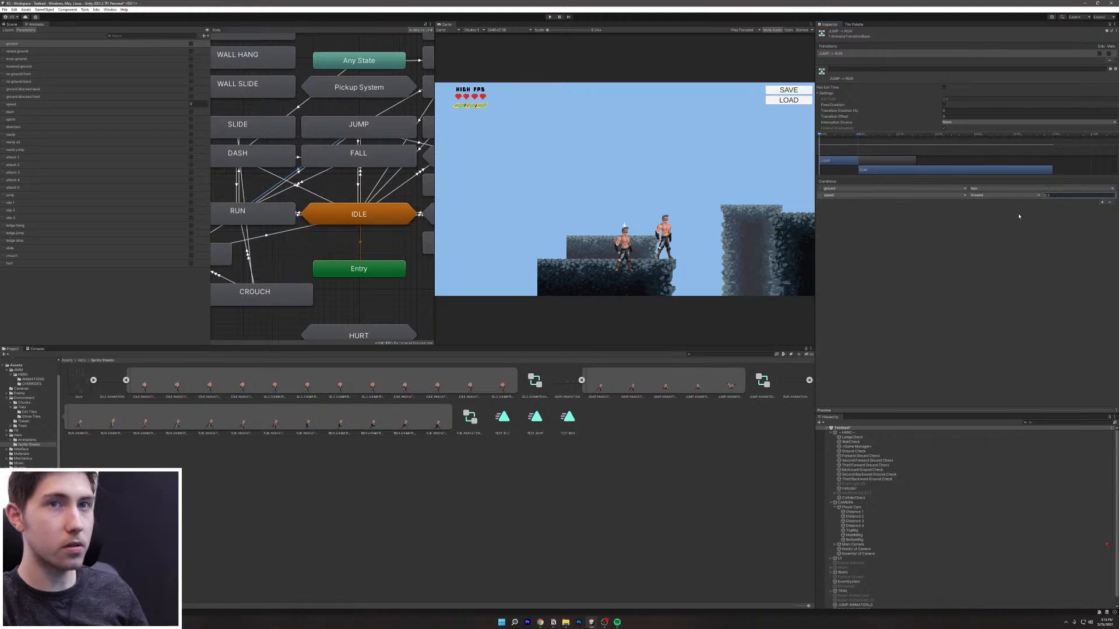
right_click(321, 131)
Step: Give the JUMP → IDLE transition no exit time and a Transition Duration of 0
left_click(331, 136)
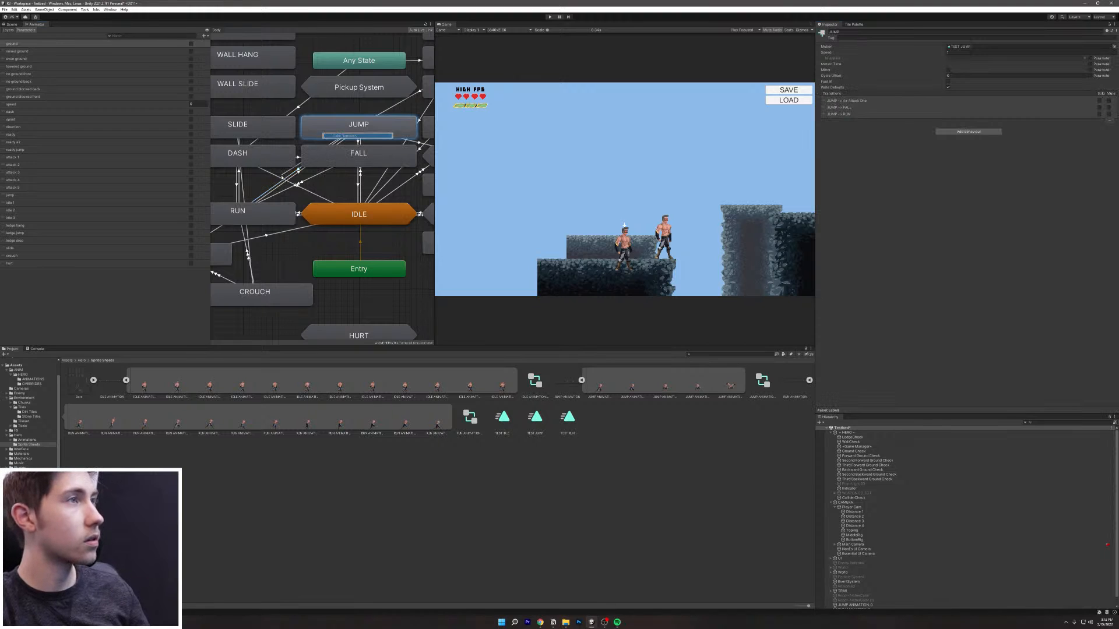
left_click(257, 212)
left_click(298, 170)
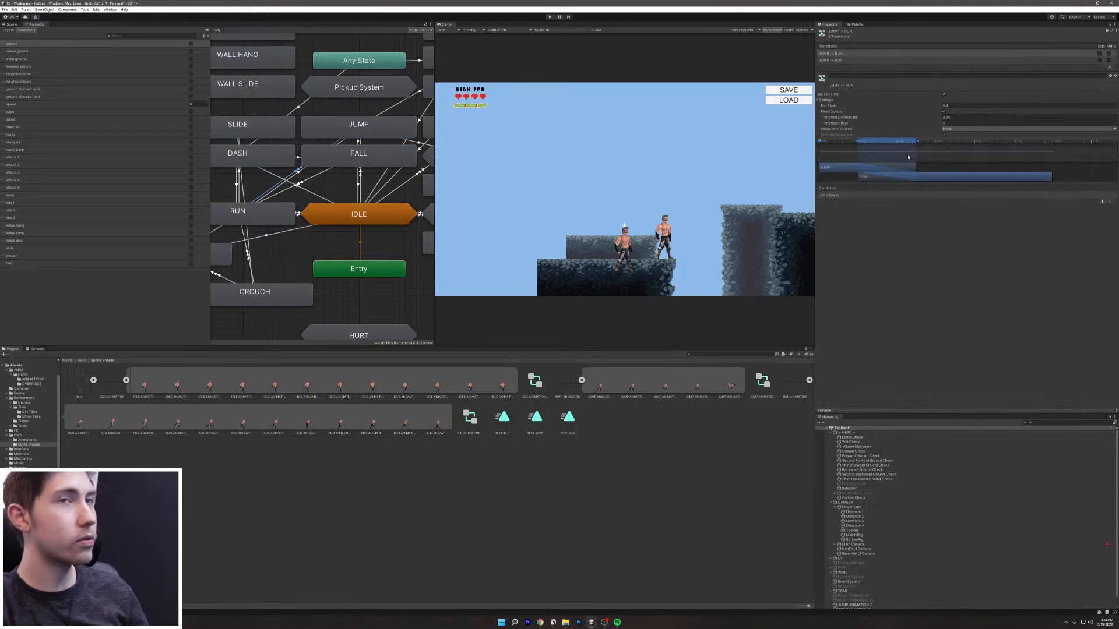
left_click(959, 105)
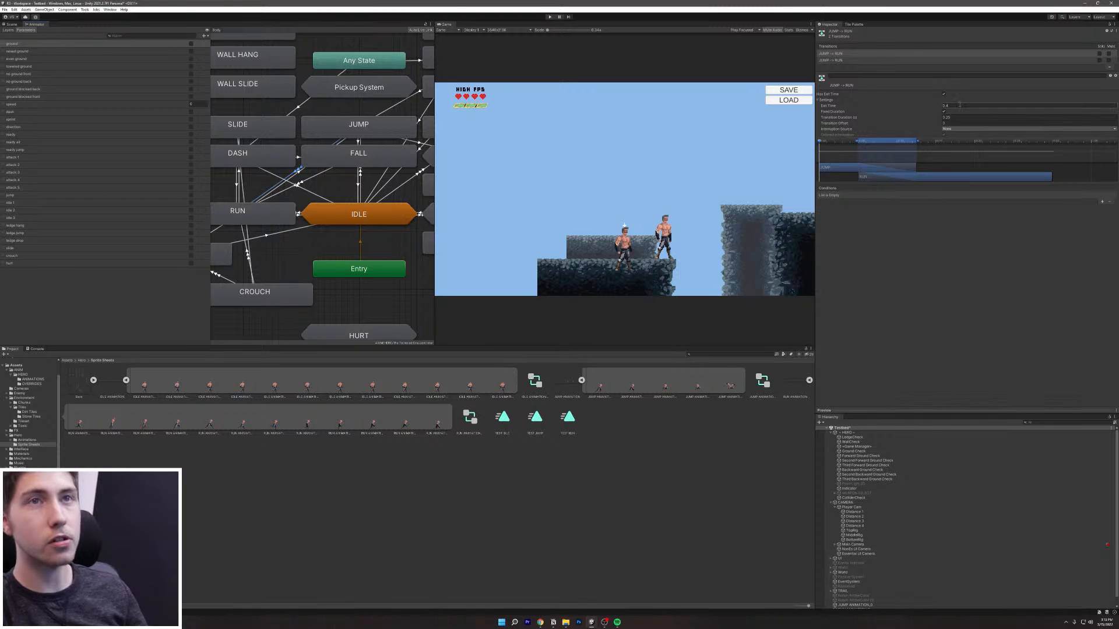
left_click(944, 94)
left_click(954, 118)
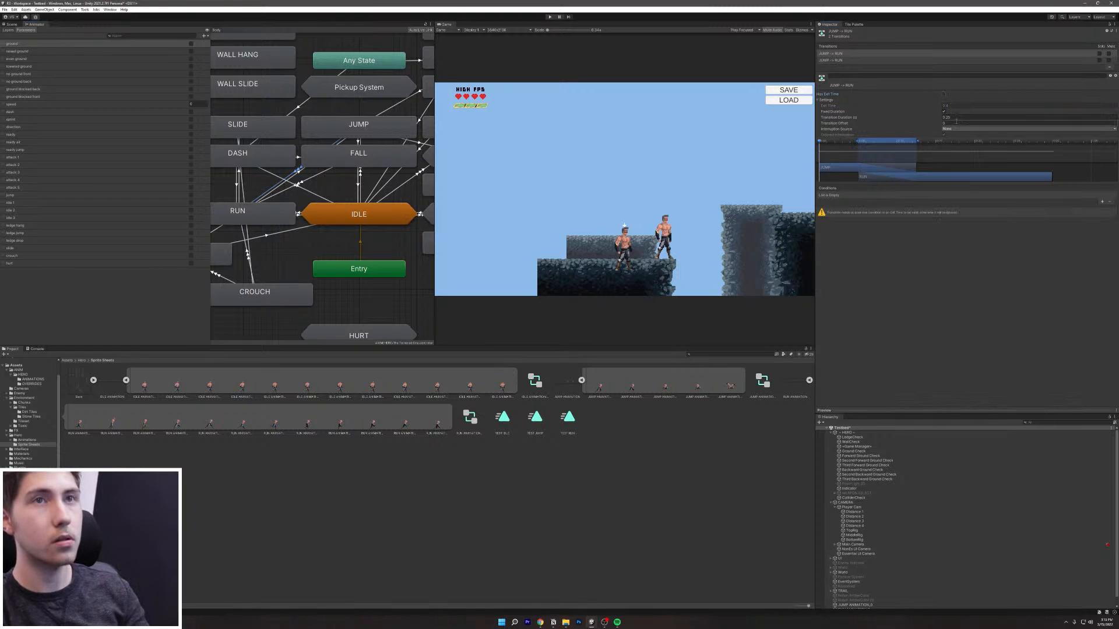
type("0")
left_click(944, 111)
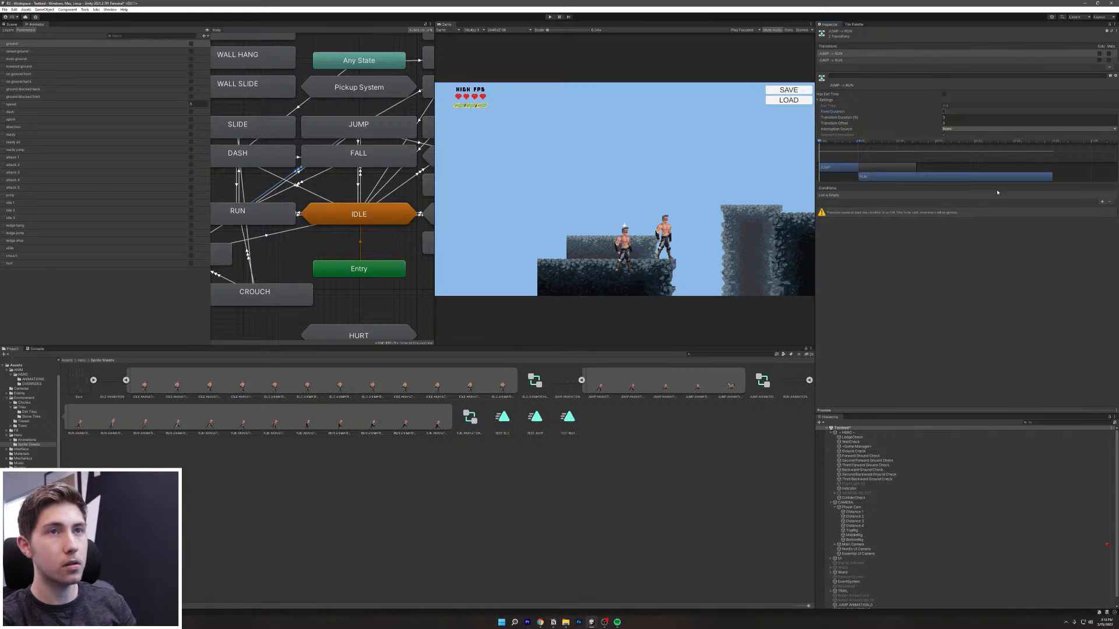
Step: Add conditions ground true and speed Less with a cleared threshold, then start the game
left_click(1101, 201)
left_click(1102, 203)
left_click(874, 202)
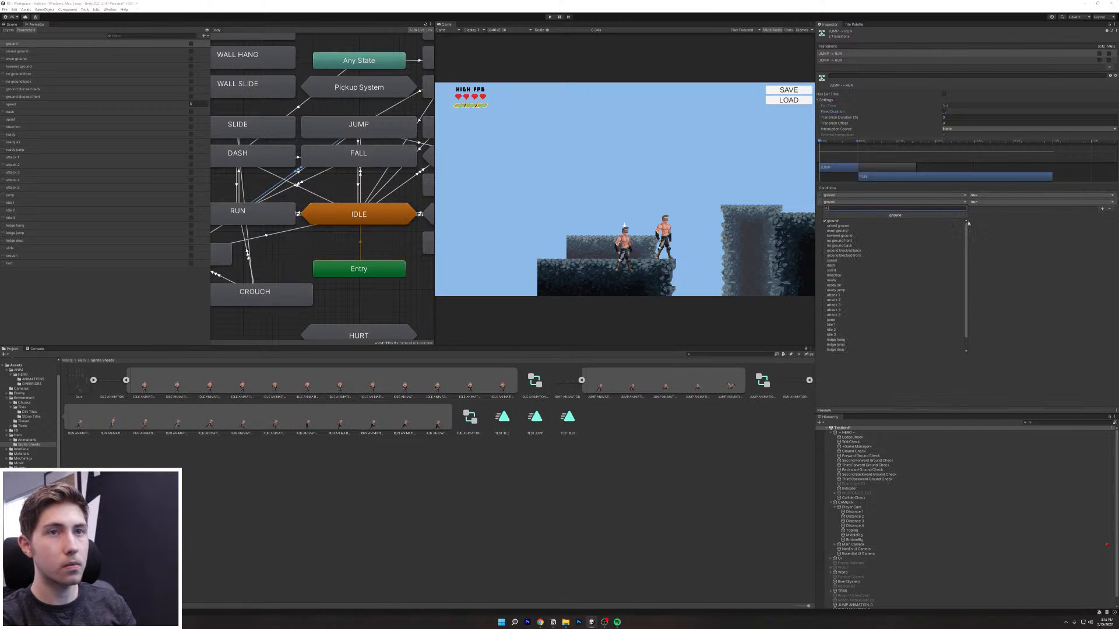
left_click(841, 262)
left_click(1011, 205)
left_click(1006, 218)
left_click(1049, 202)
key("BackSpace")
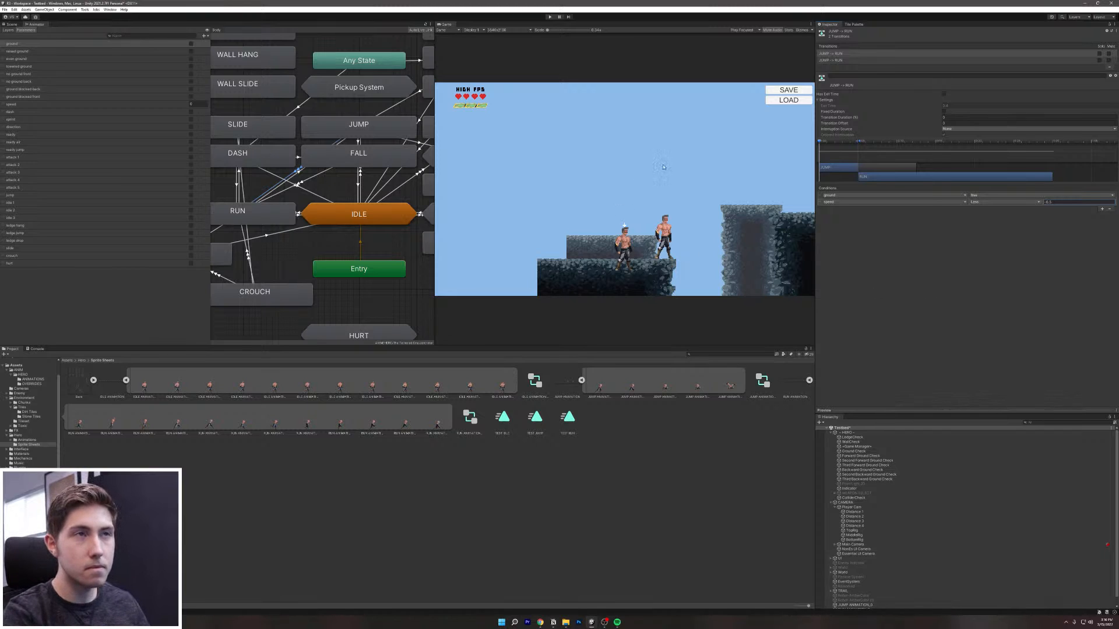
left_click(550, 17)
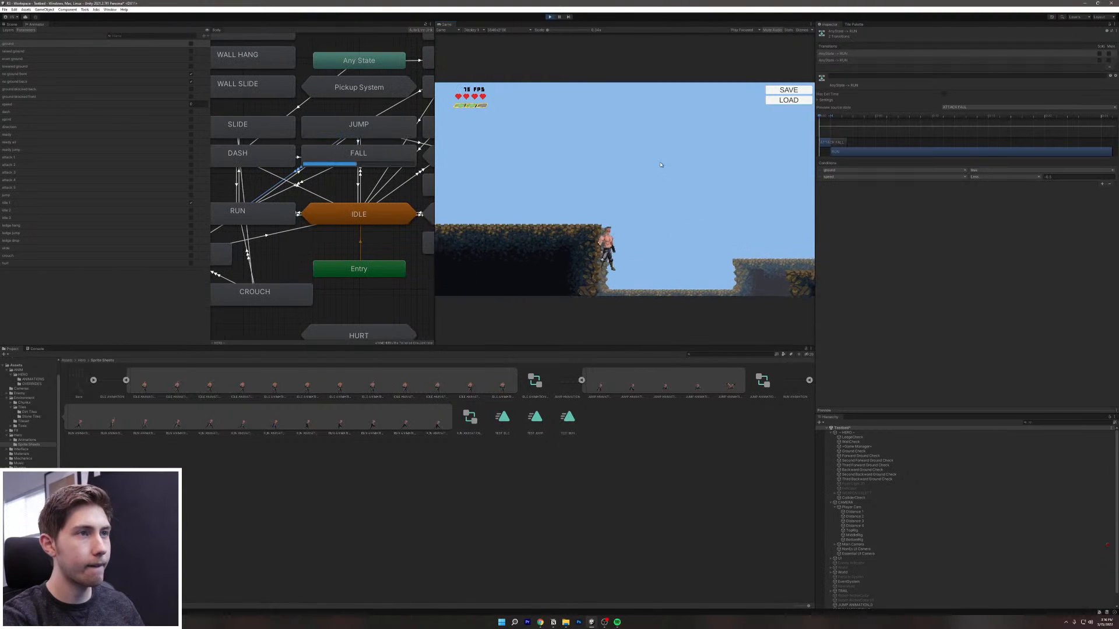
Step: Run and jump the hero on and off the ledge while watching RUN, JUMP and IDLE states
key("space")
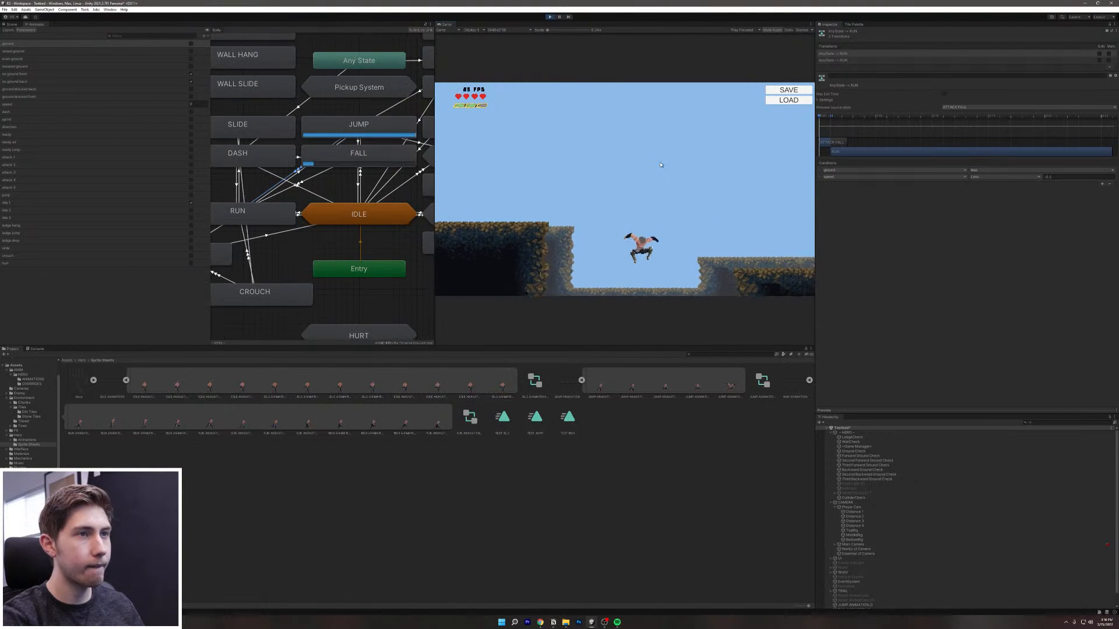
key("space")
key("space")
key("d")
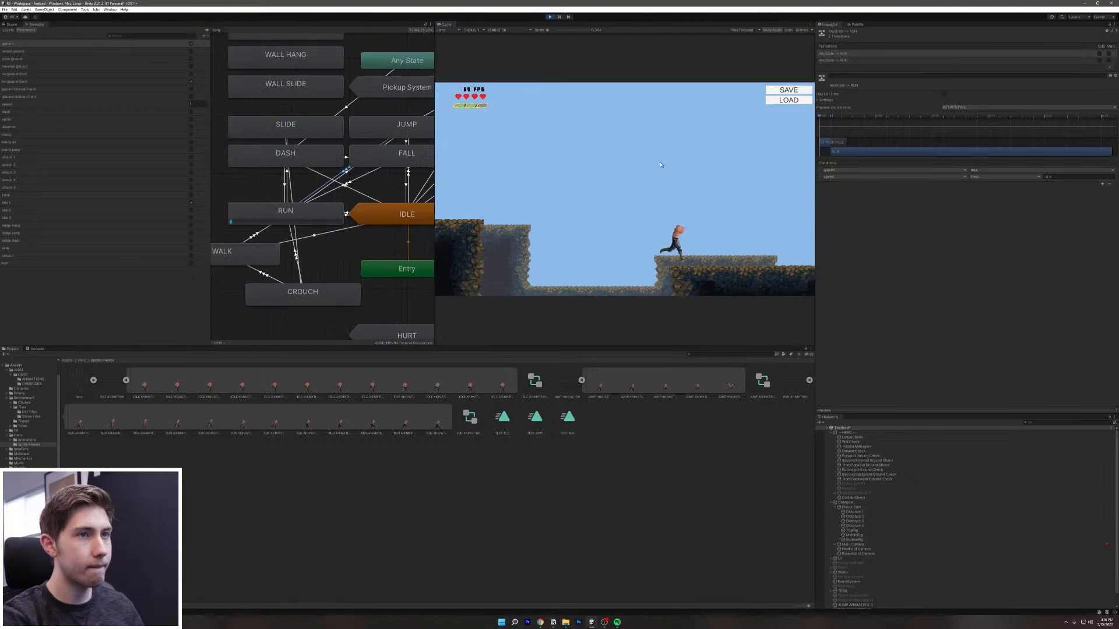
key("d")
key("space")
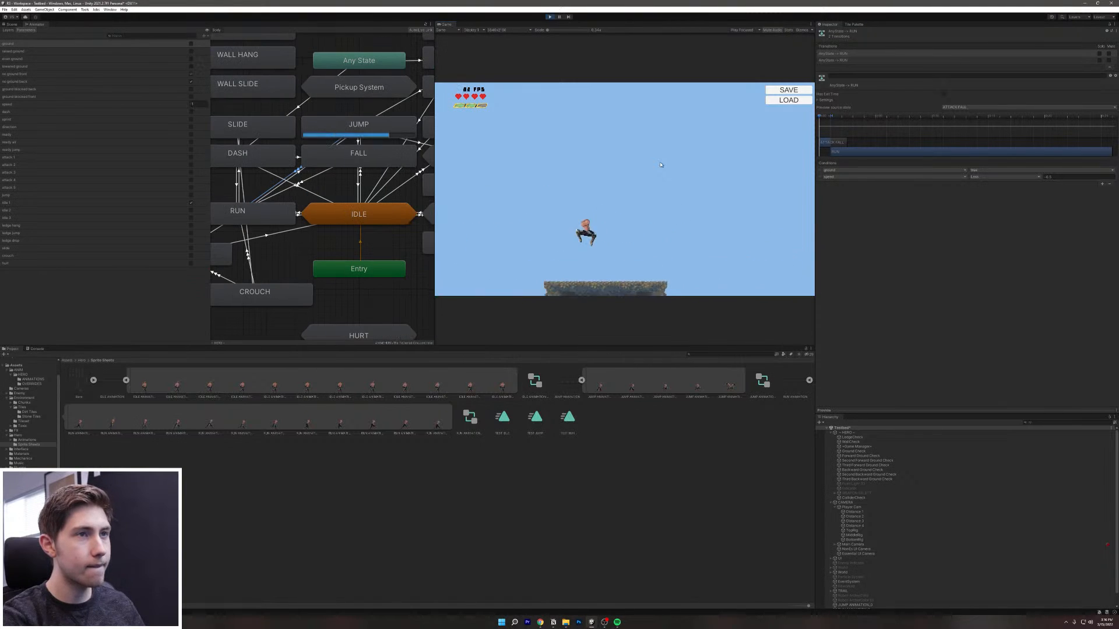
key("a")
key("d")
key("space")
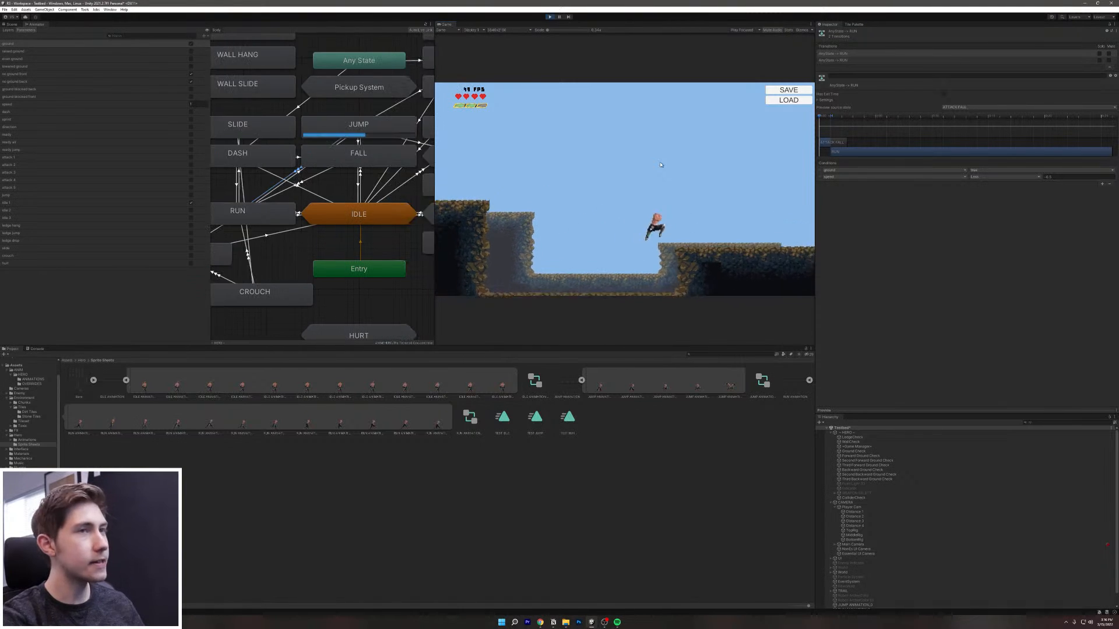
key("space")
key("a")
key("space")
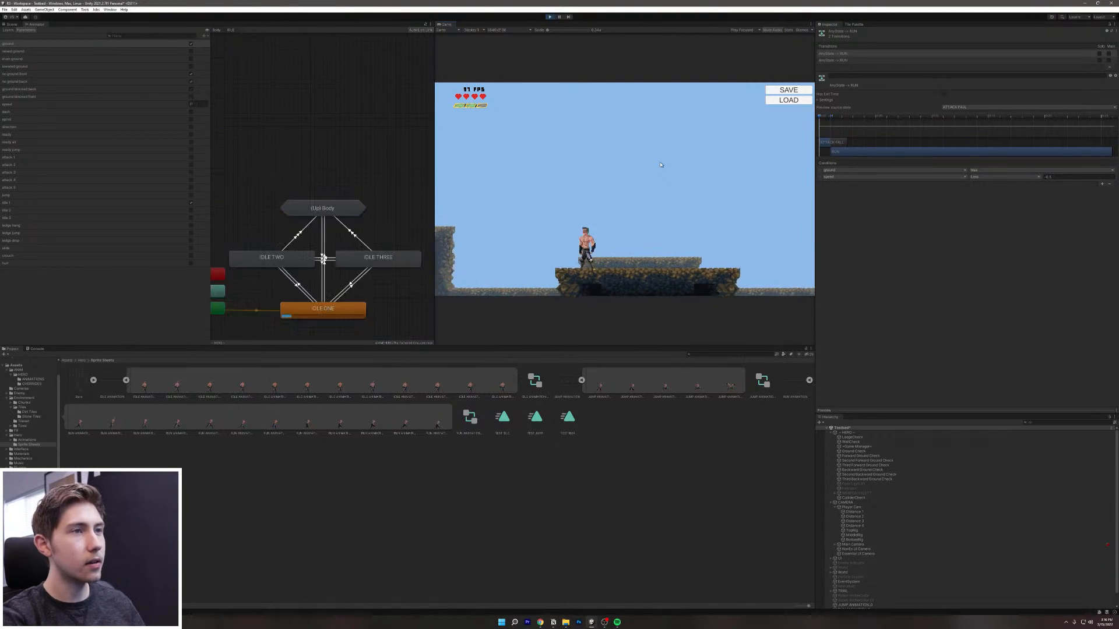
key("d")
key("space")
key("a")
key("space")
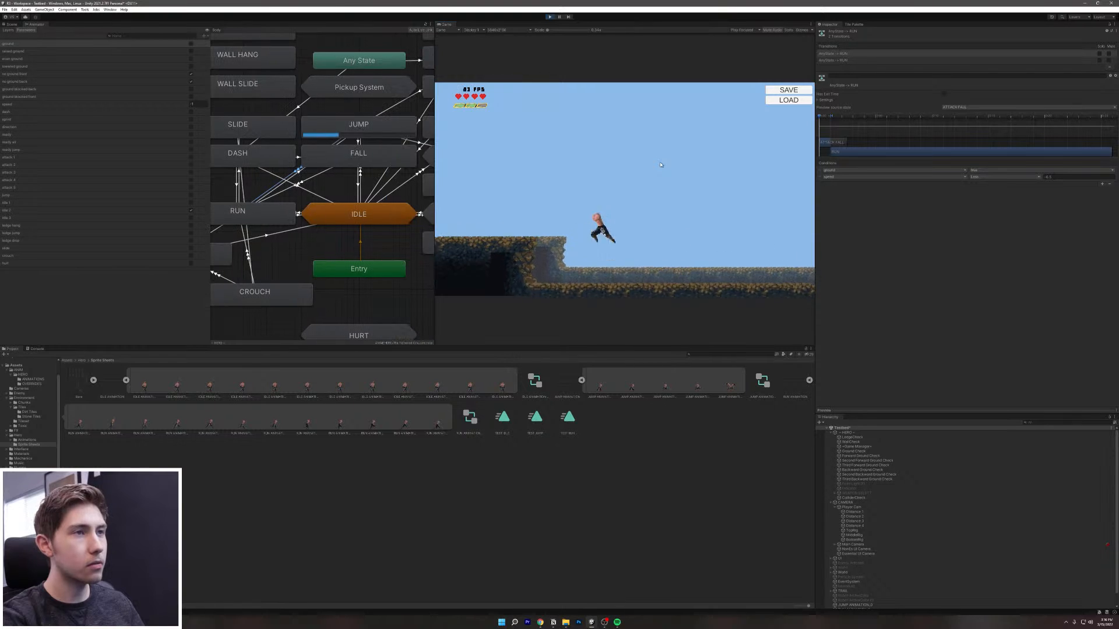
key("d")
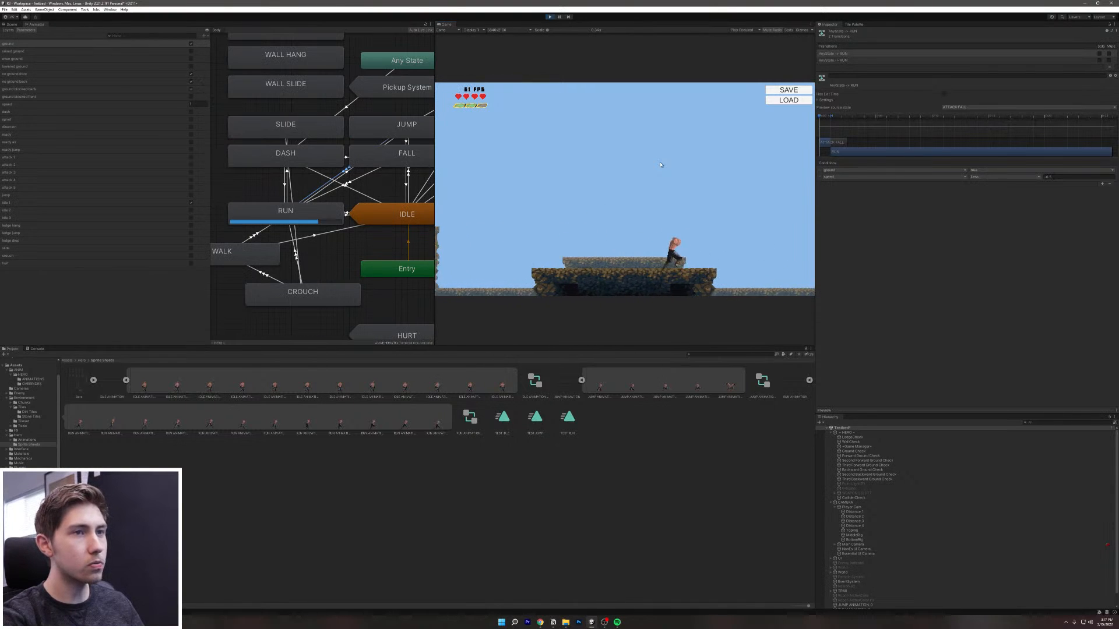
key("space")
key("a")
key("space")
key("d")
key("a")
key("space")
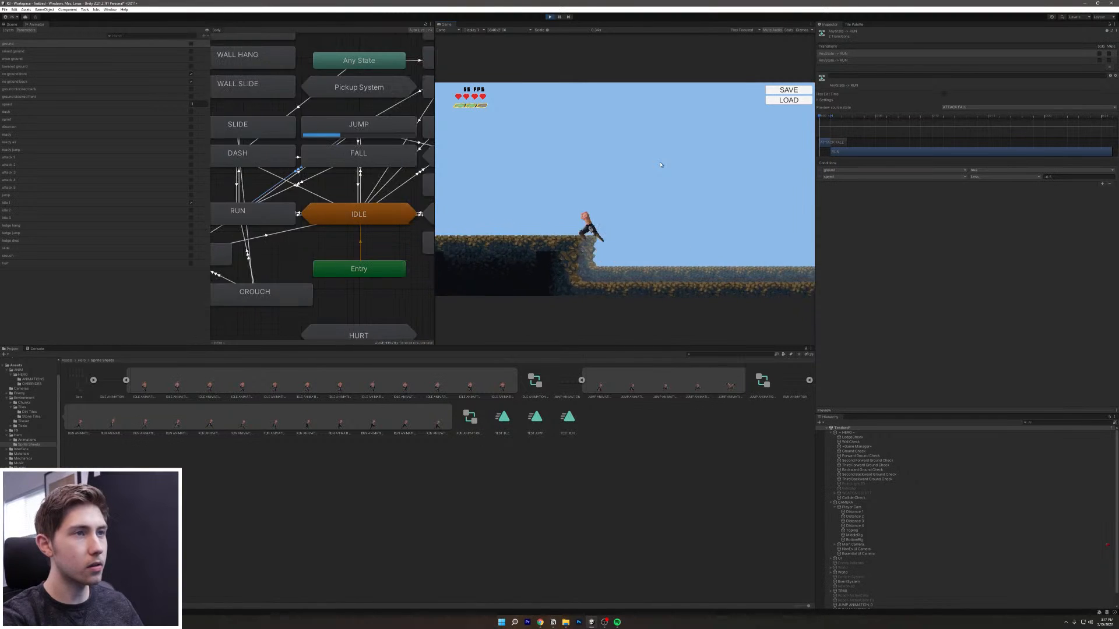
key("space")
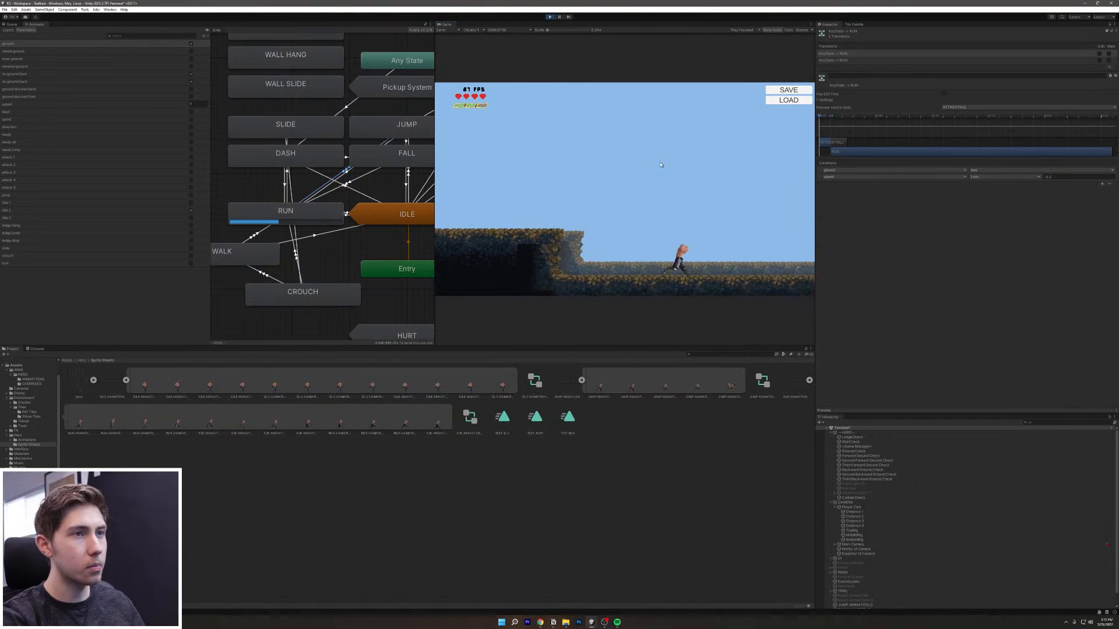
Step: Keep dropping into the pit and jumping back onto the platform to check the state changes
key("a")
key("space")
key("space")
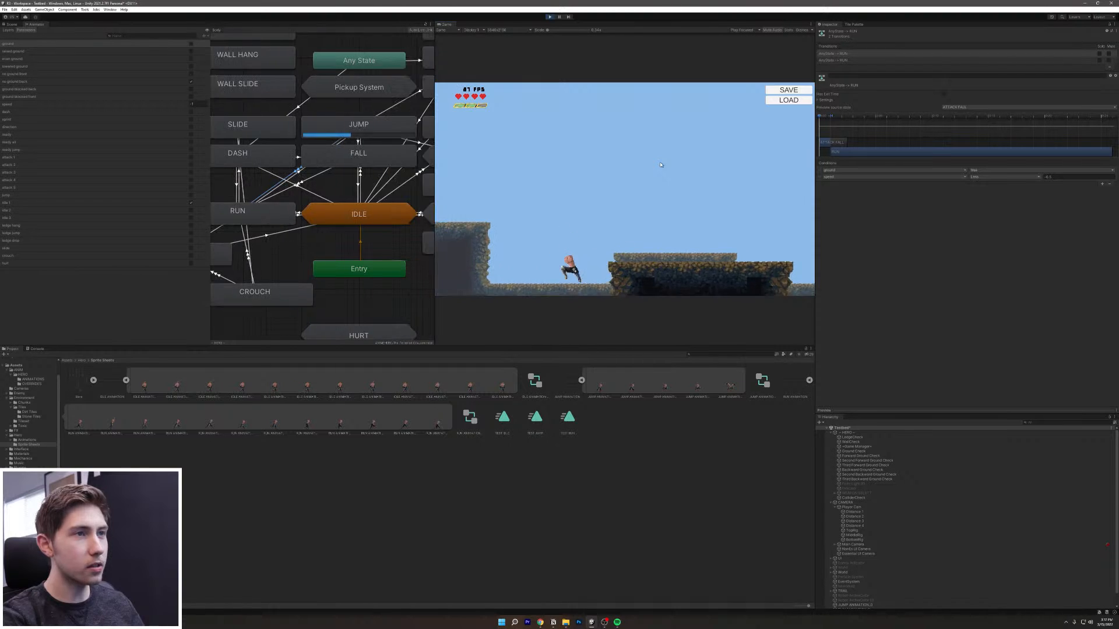
key("d")
key("space")
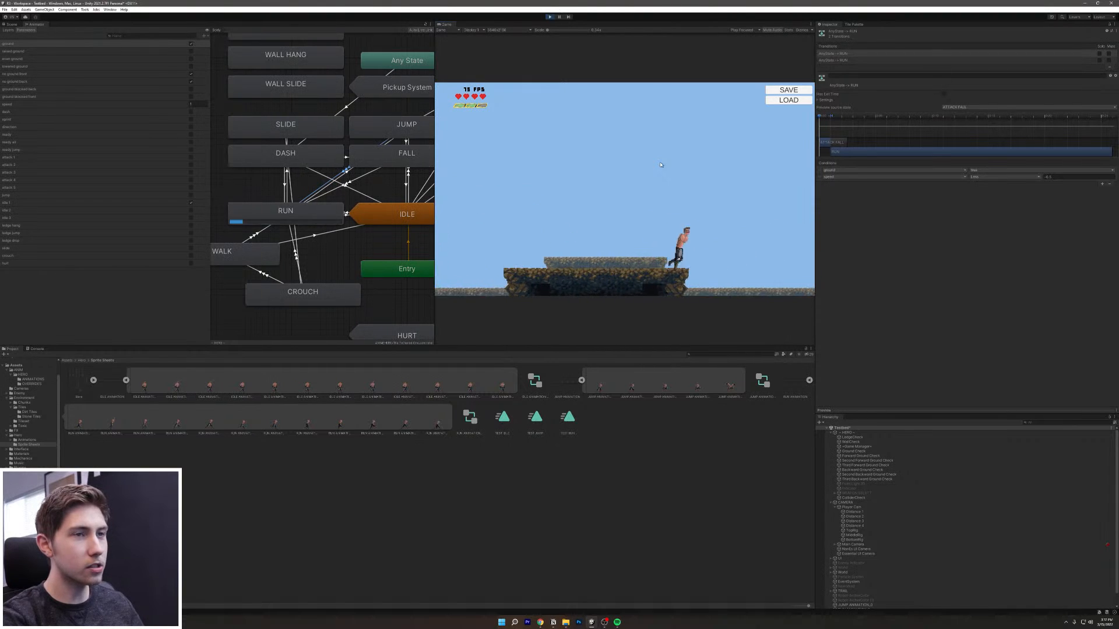
key("a")
key("space")
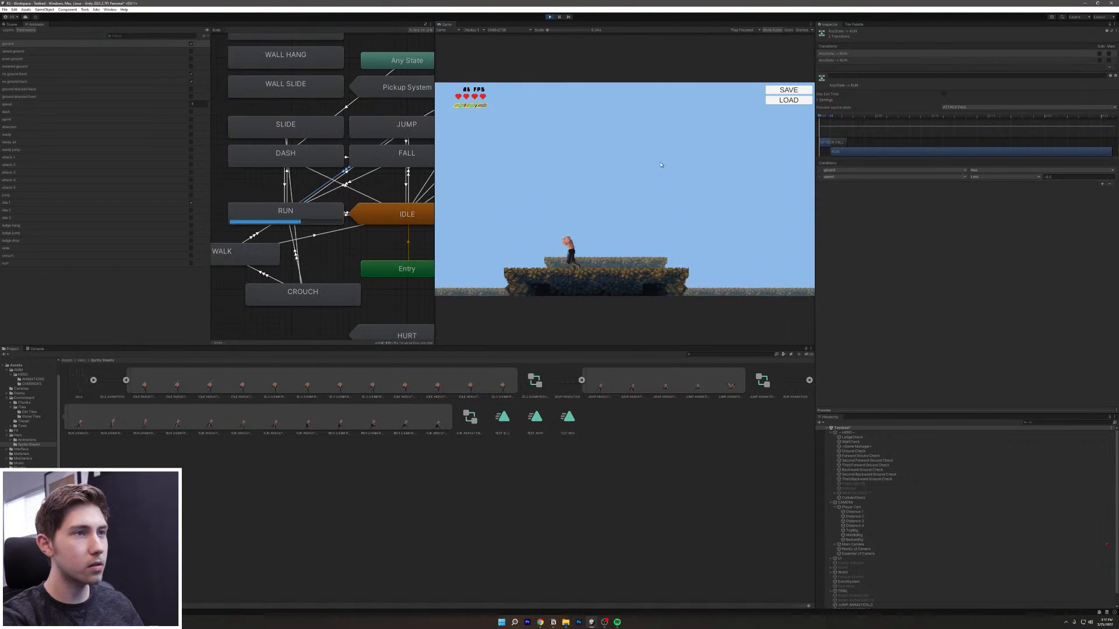
key("d")
key("space")
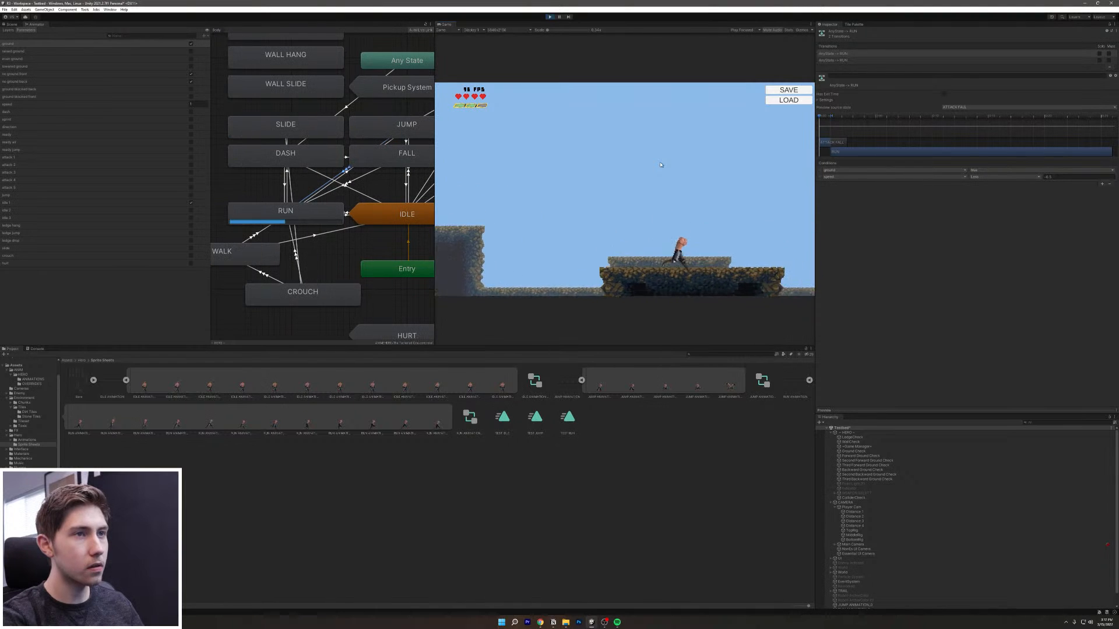
key("space")
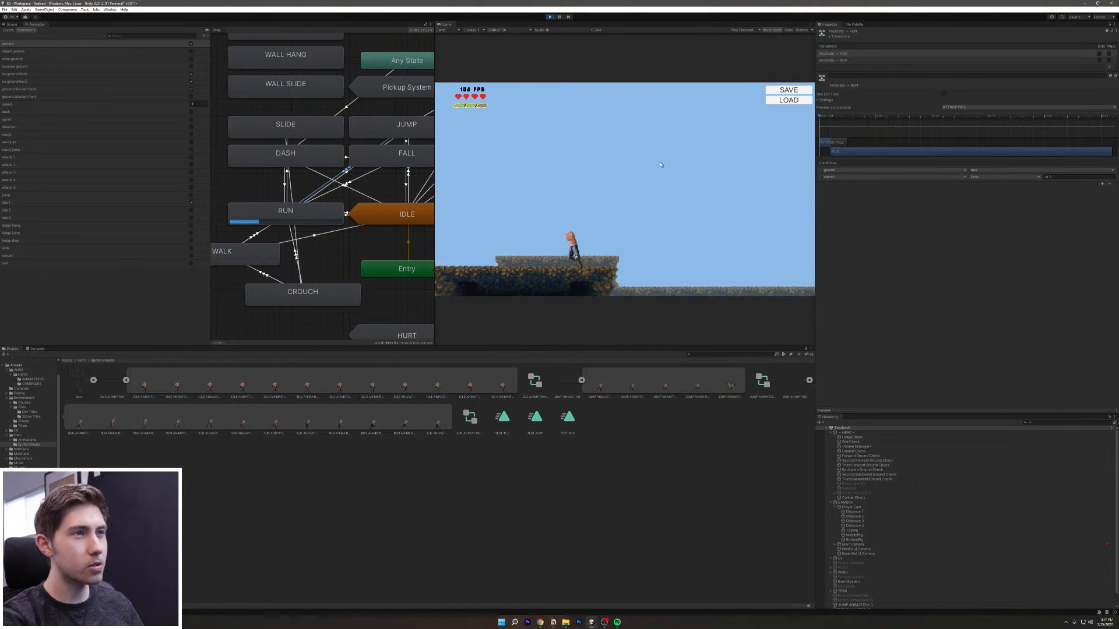
key("d")
key("space")
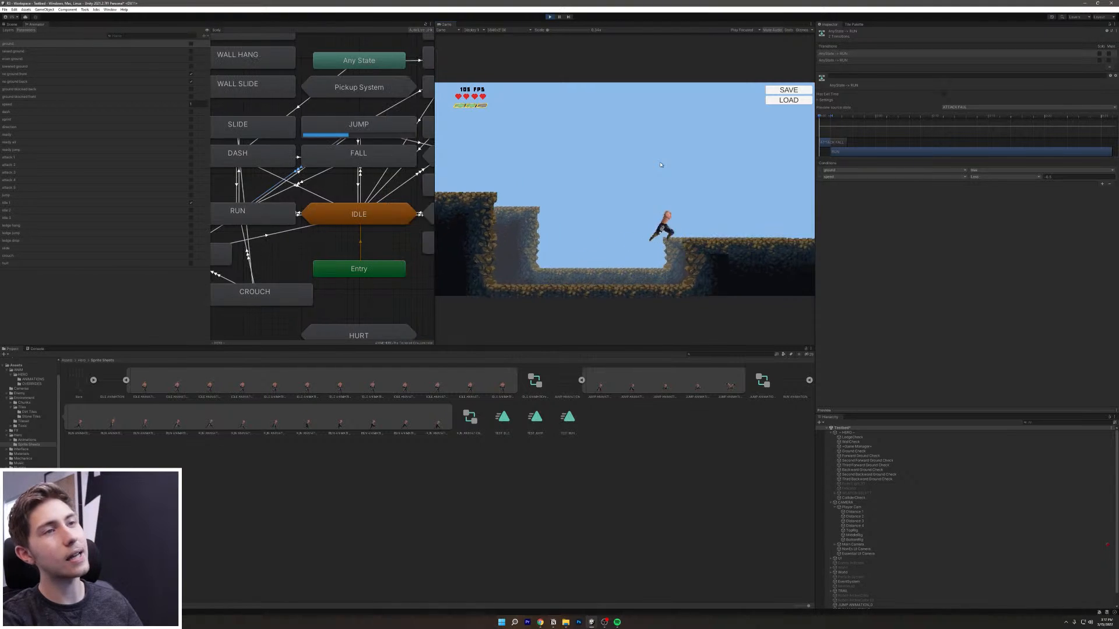
key("space")
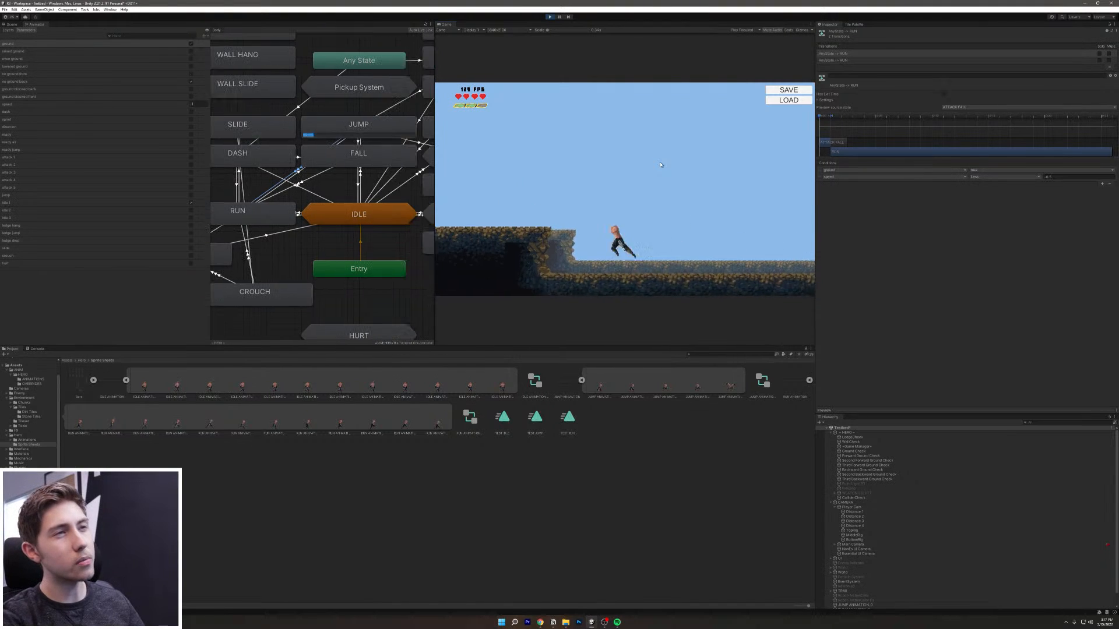
key("space")
key("d")
key("space")
key("a")
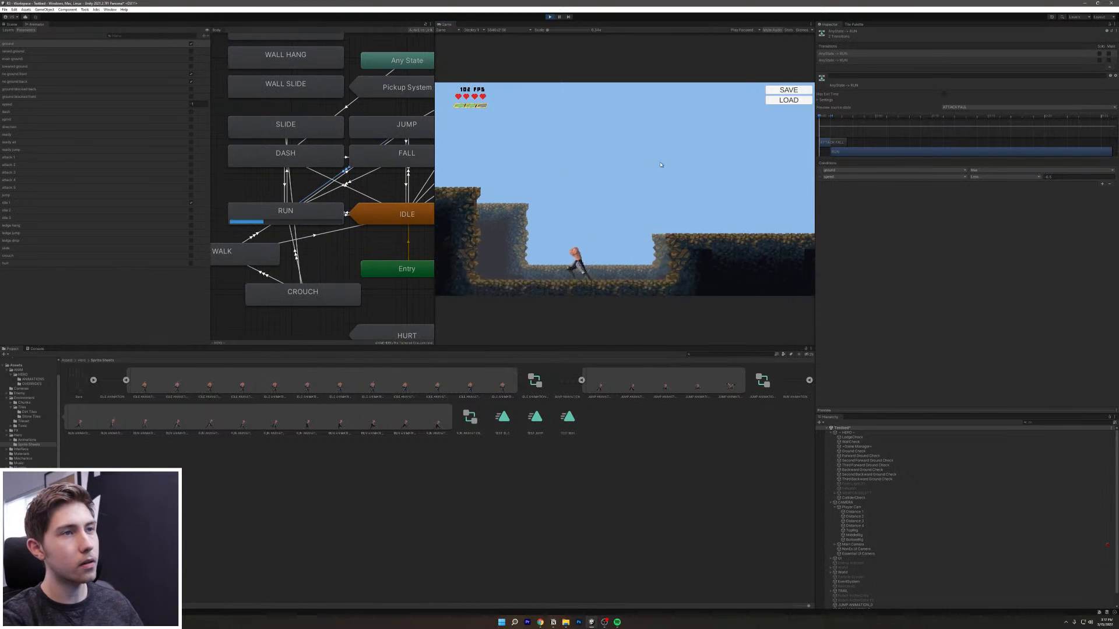
key("space")
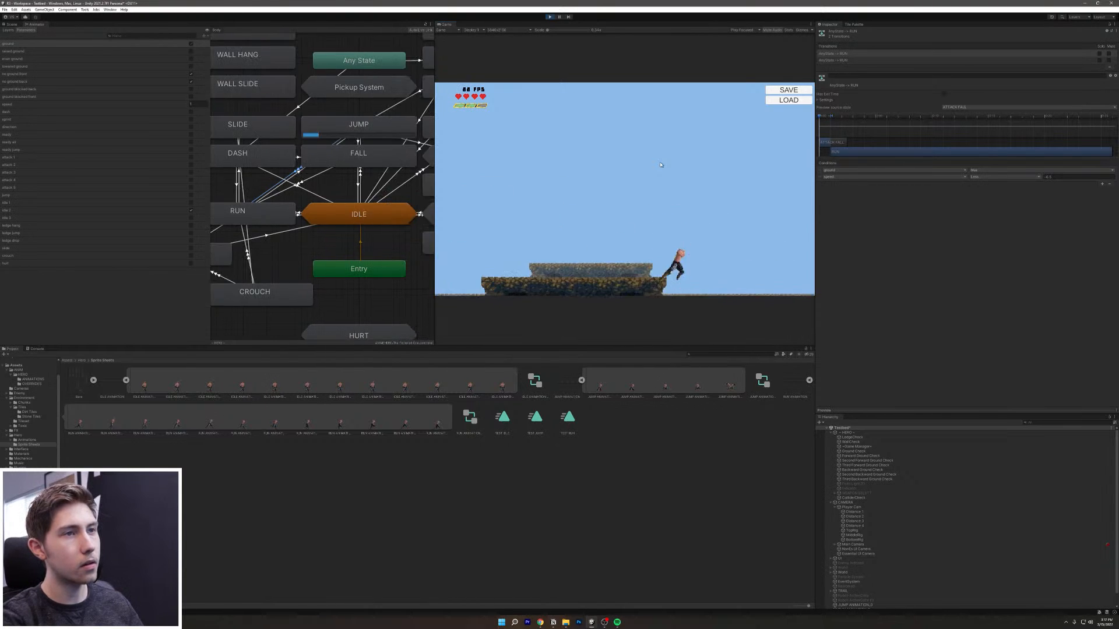
key("space")
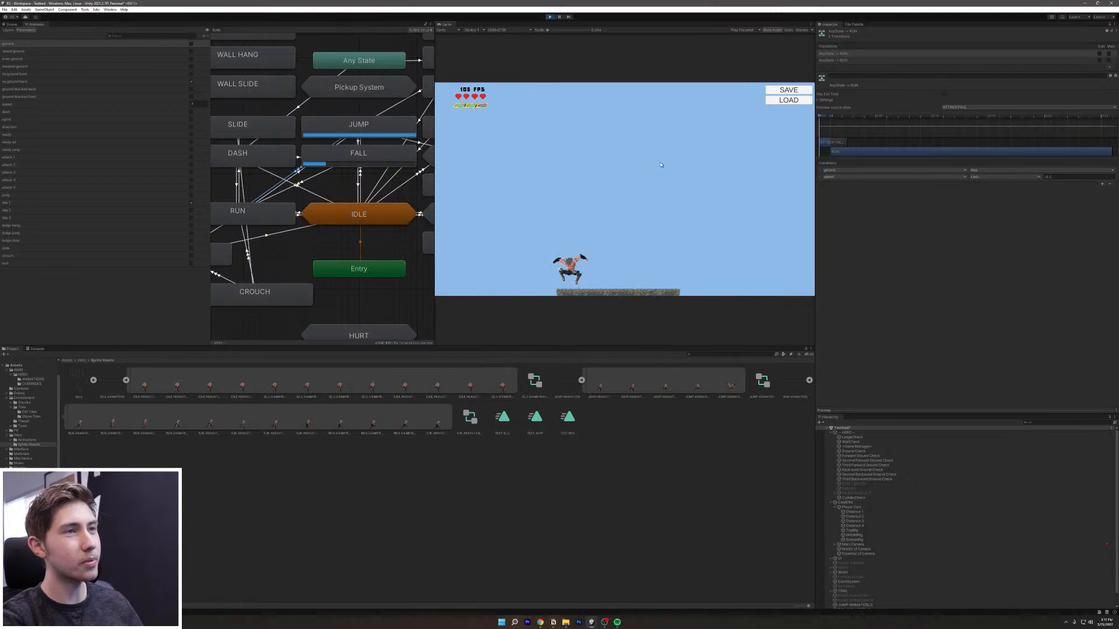
key("space")
key("space")
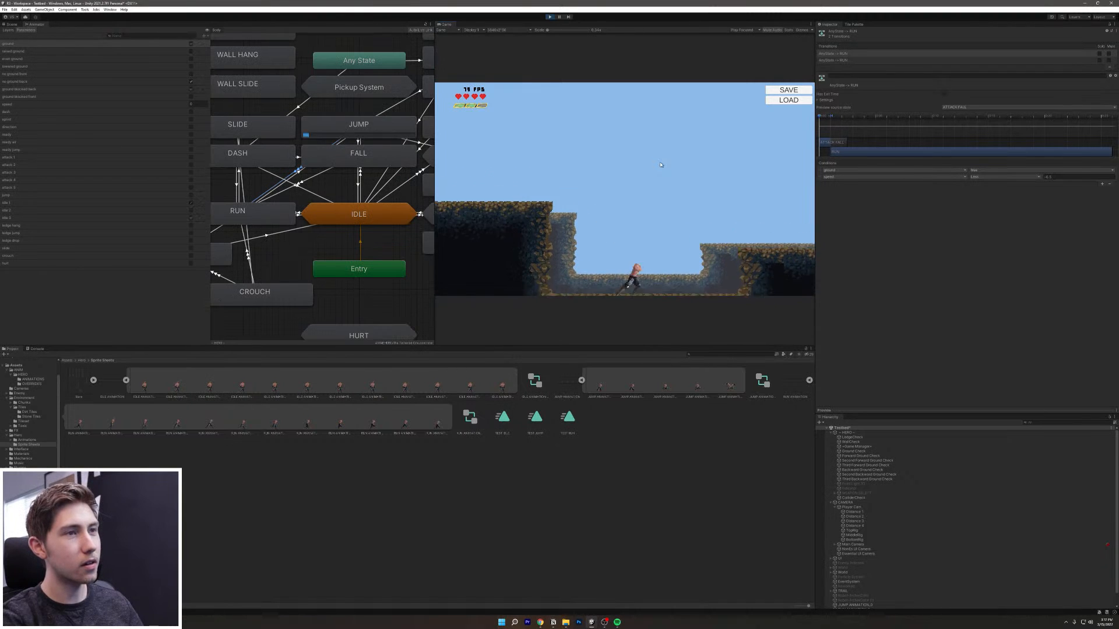
key("d")
key("space")
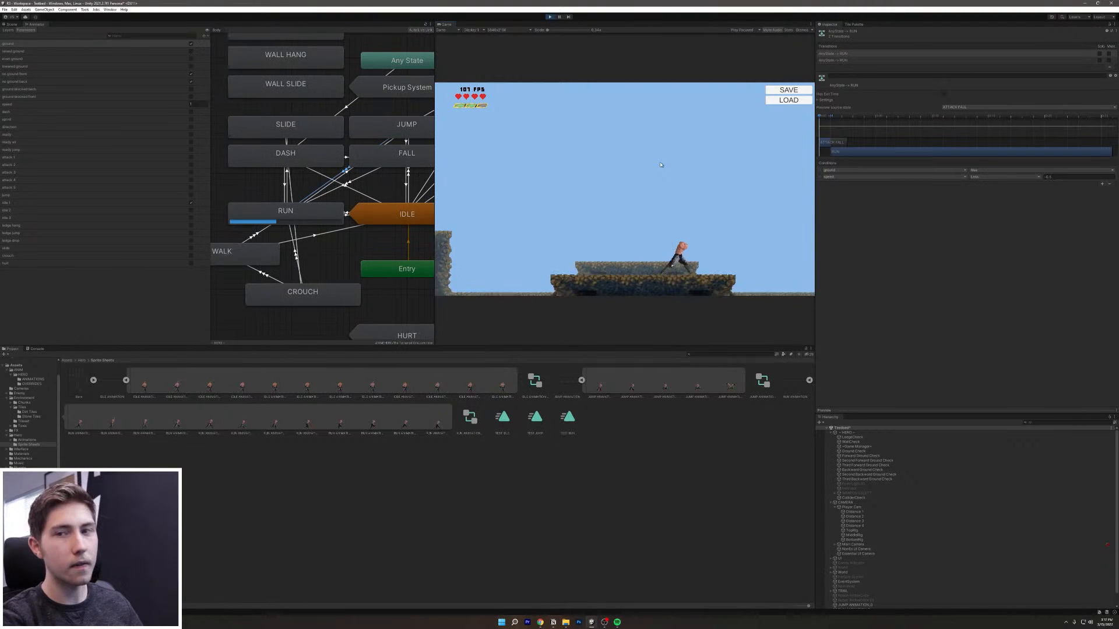
key("space")
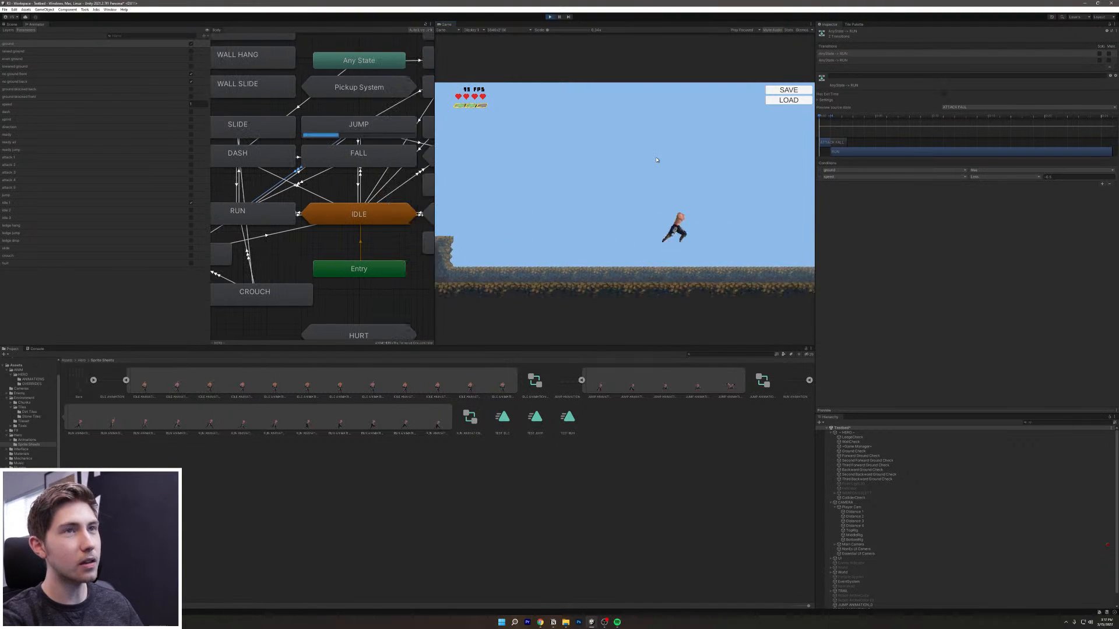
Step: Load the saved position by the pit, run back and forth, and sword-attack the enemy
left_click(809, 101)
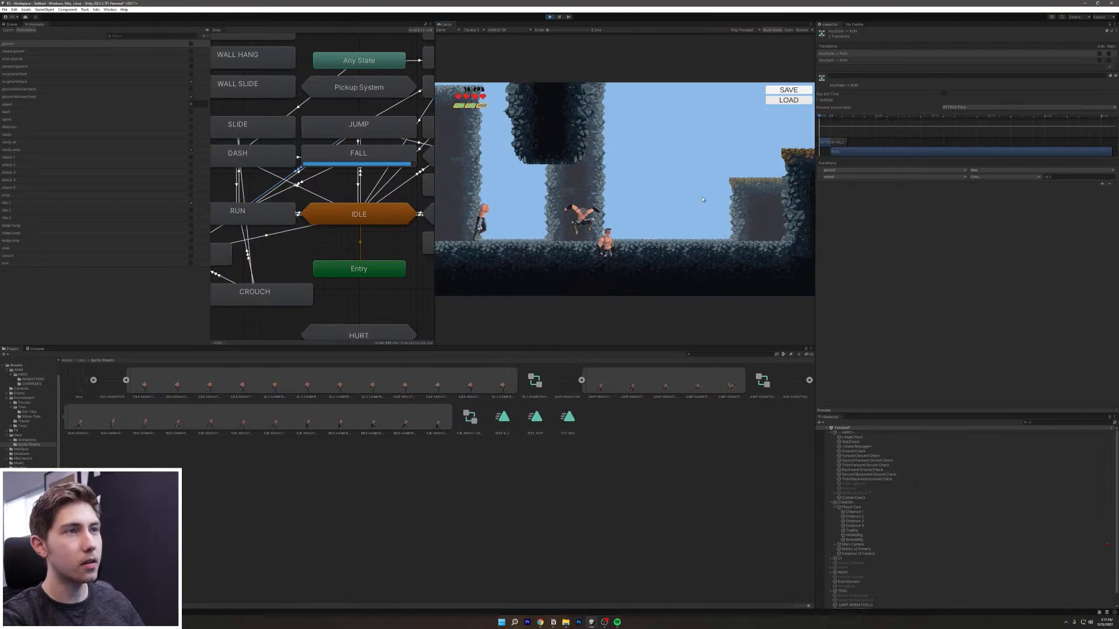
key("a")
key("d")
key("a")
key("d")
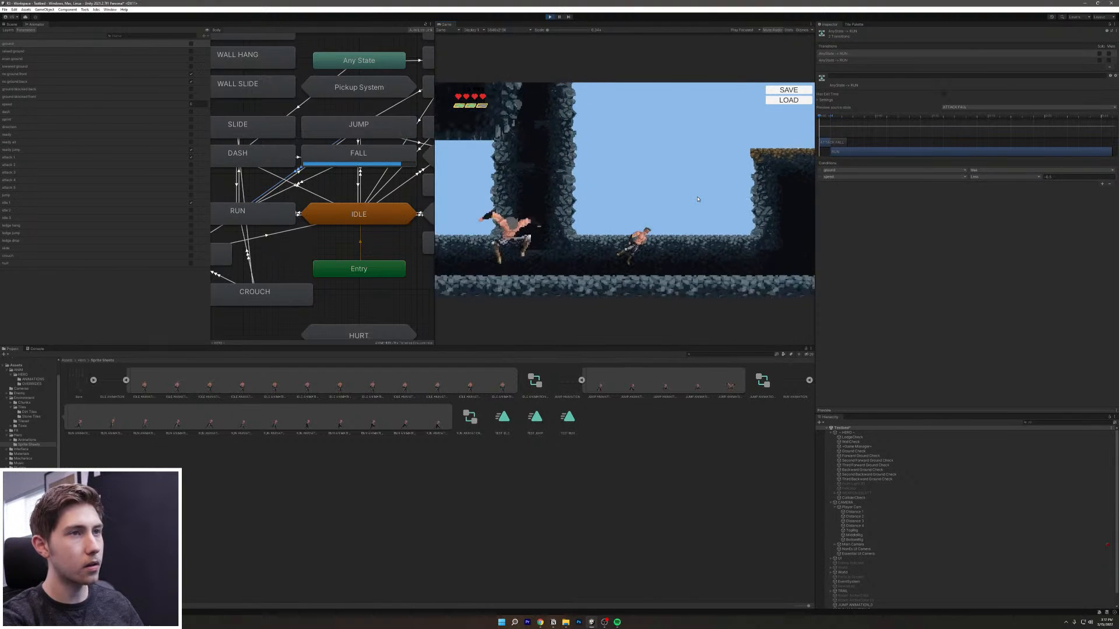
key("a")
key("space")
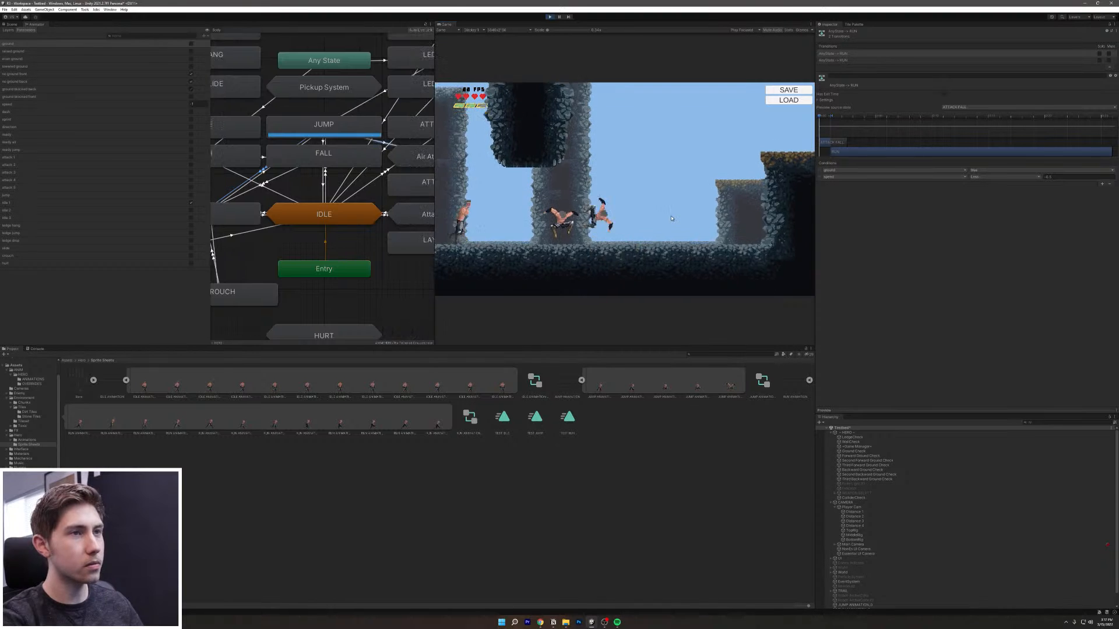
left_click(671, 218)
key("space")
key("space")
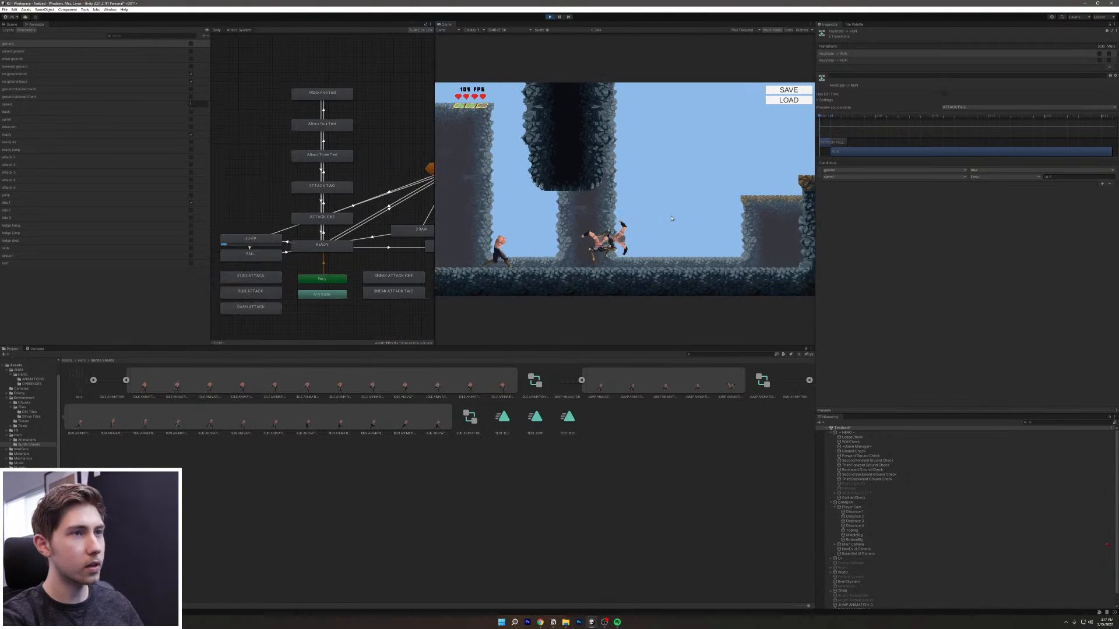
key("a")
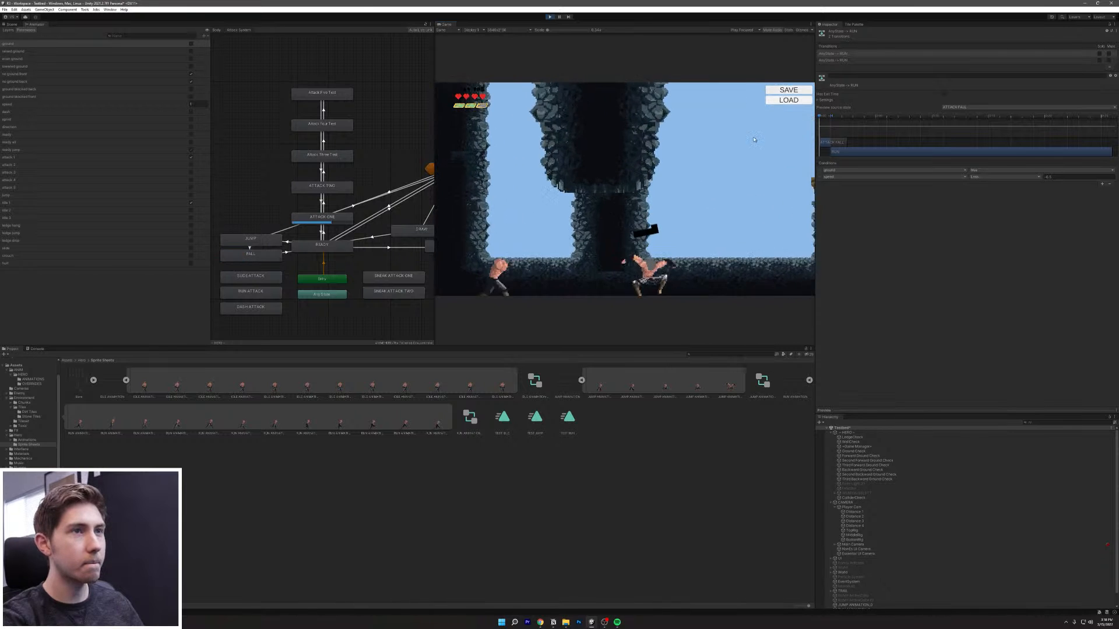
Step: Reload the high-ledge position, run along the lower ground and leap at the enemies
key("a")
key("space")
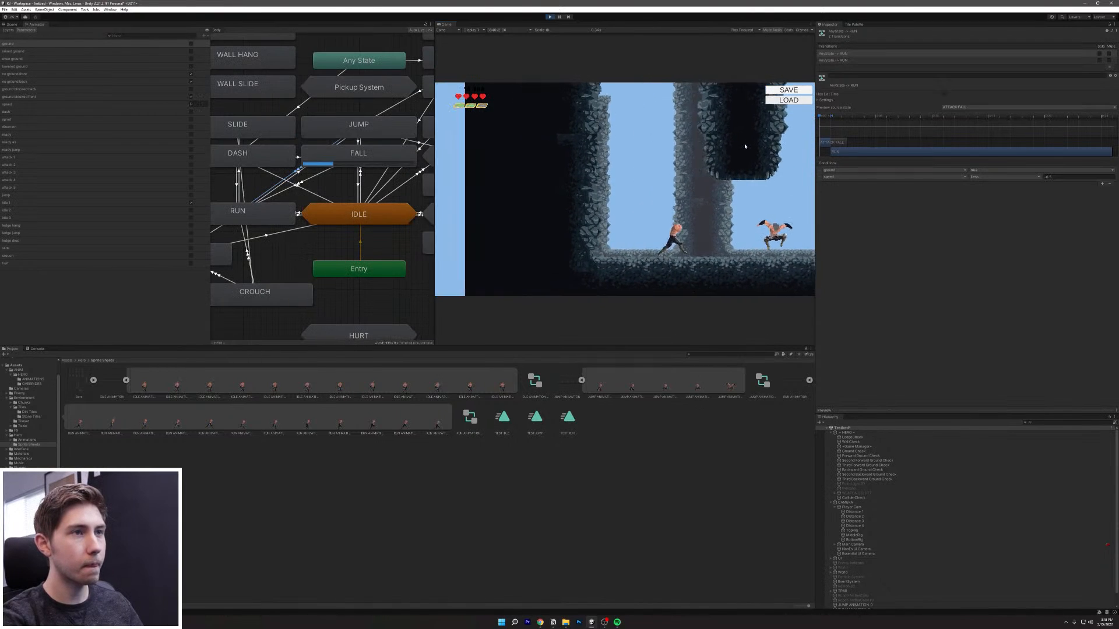
left_click(789, 103)
key("a")
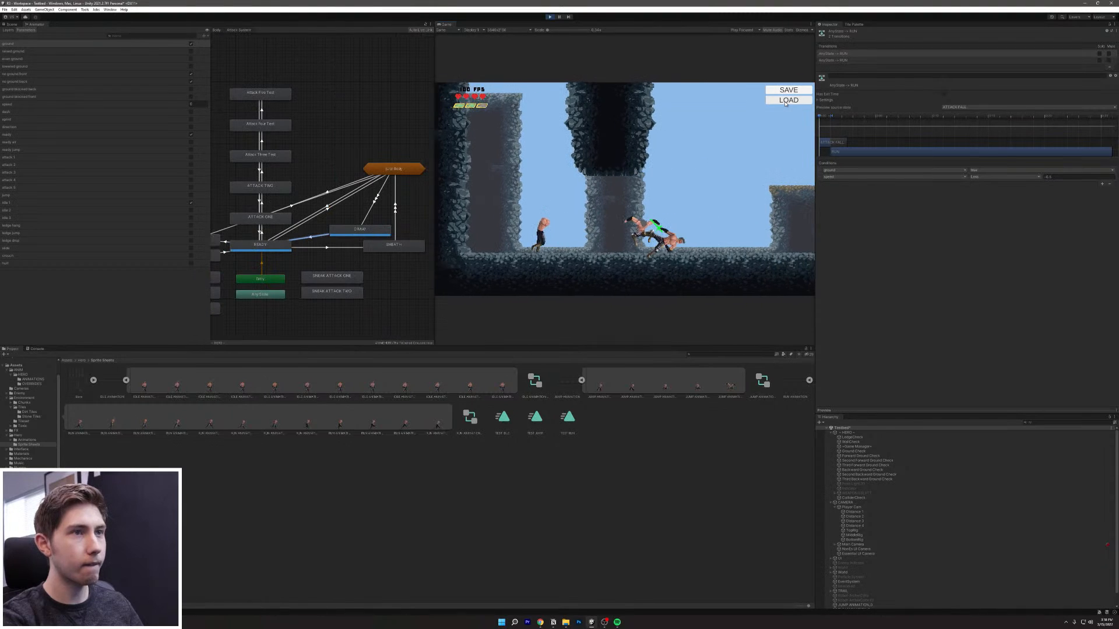
key("a")
key("space")
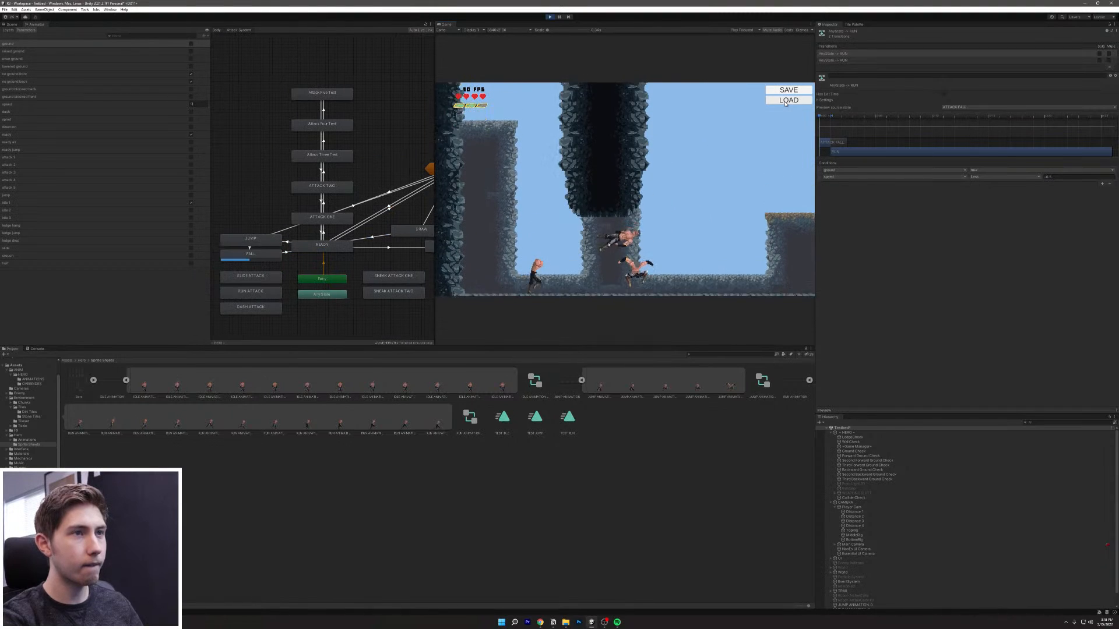
Step: Restart Play mode, load the saved position beside the enemies, fight them, then restart again
left_click(549, 17)
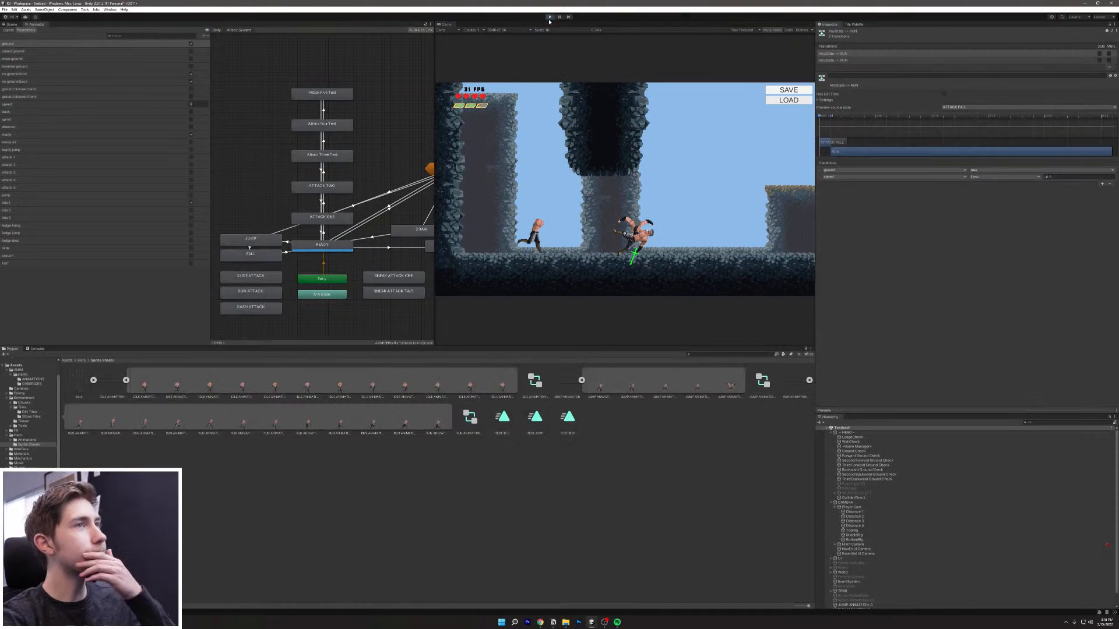
left_click(548, 18)
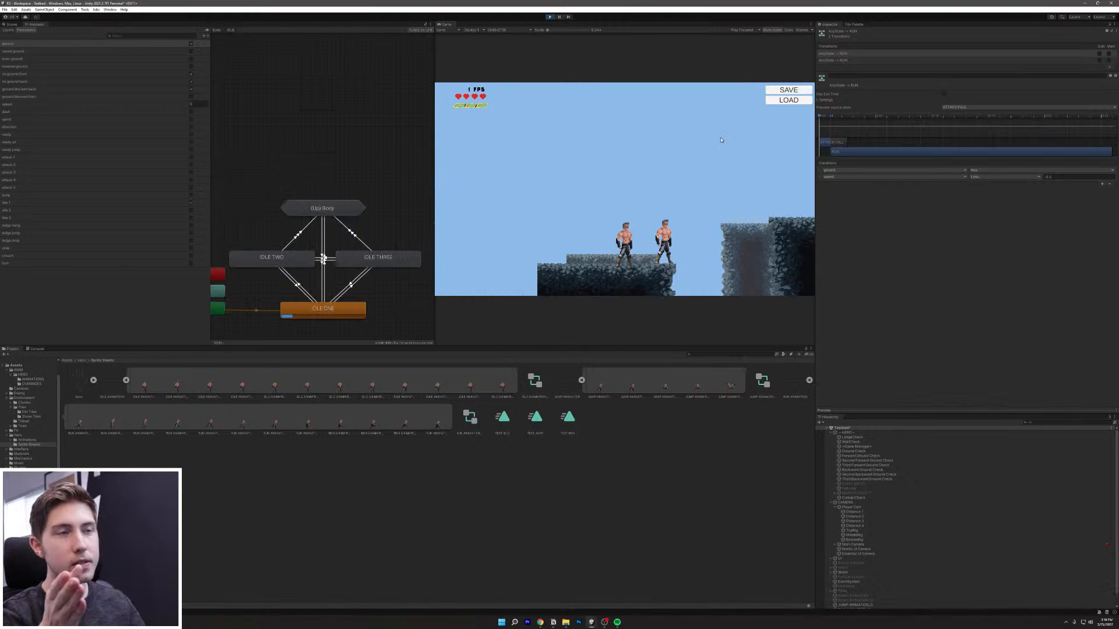
left_click(803, 101)
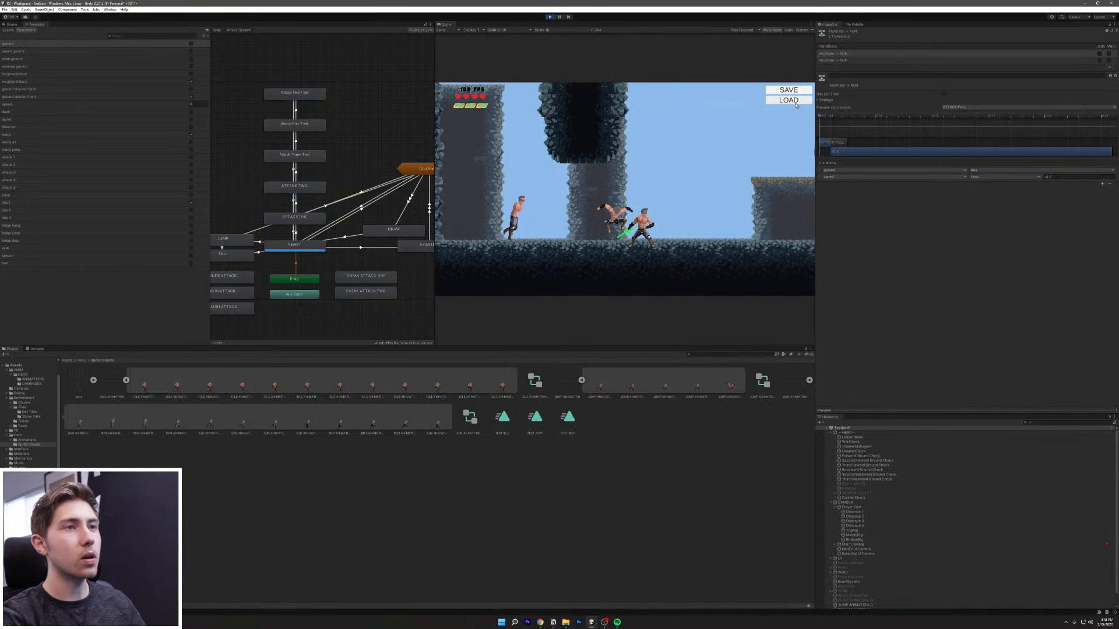
key("d")
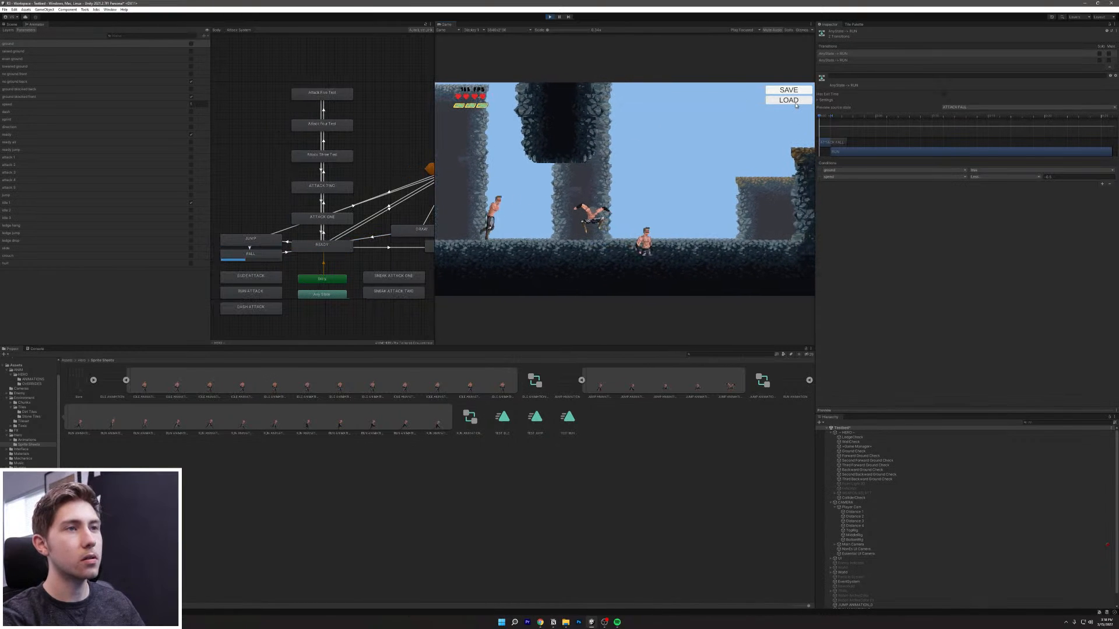
key("d")
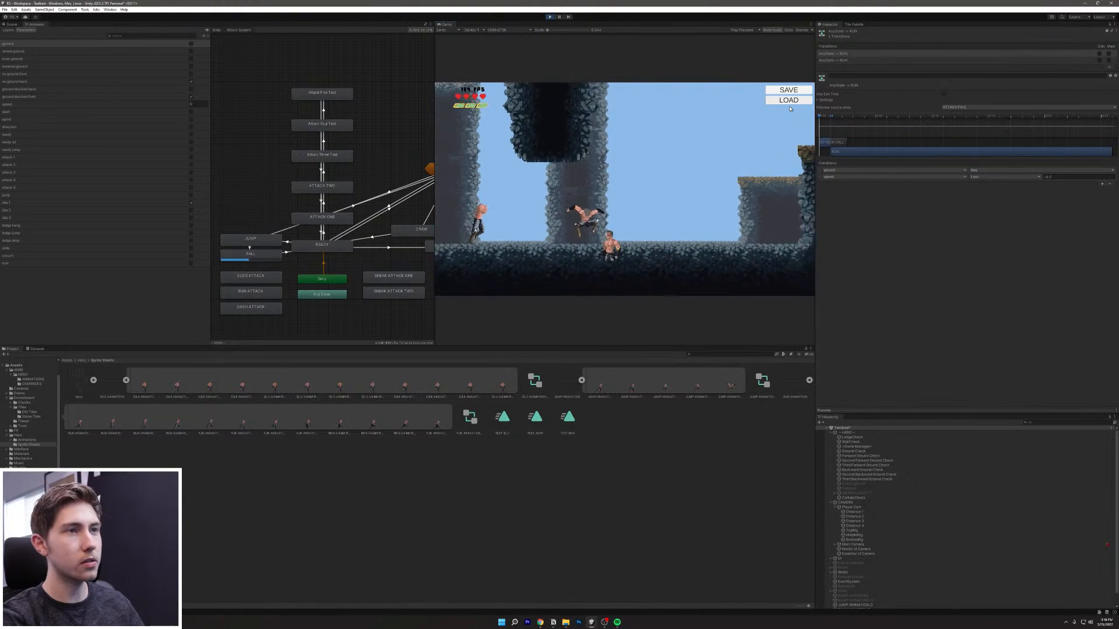
left_click(550, 18)
left_click(550, 18)
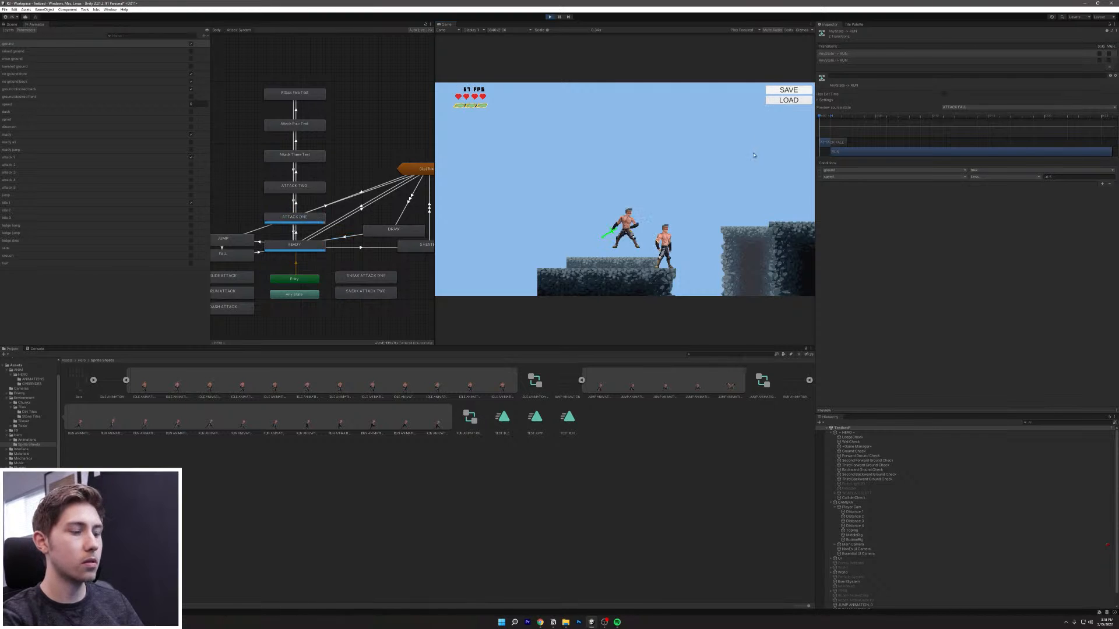
Step: Jump and dash the hero back and forth over the standing figure onto the platform
key("d")
key("space")
key("shift")
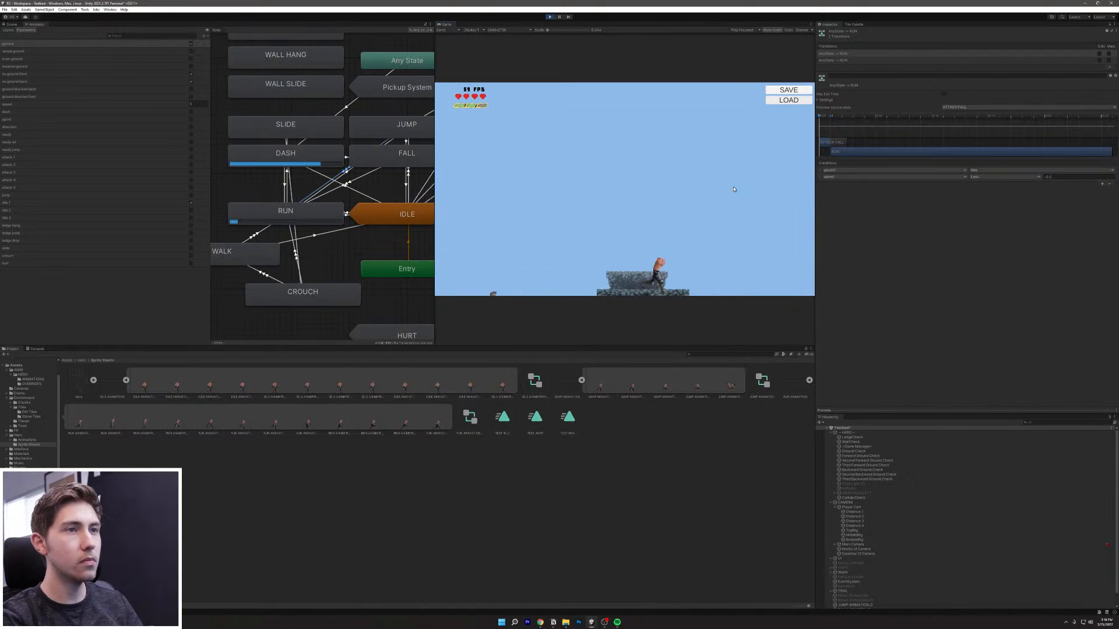
key("a")
key("space")
key("shift")
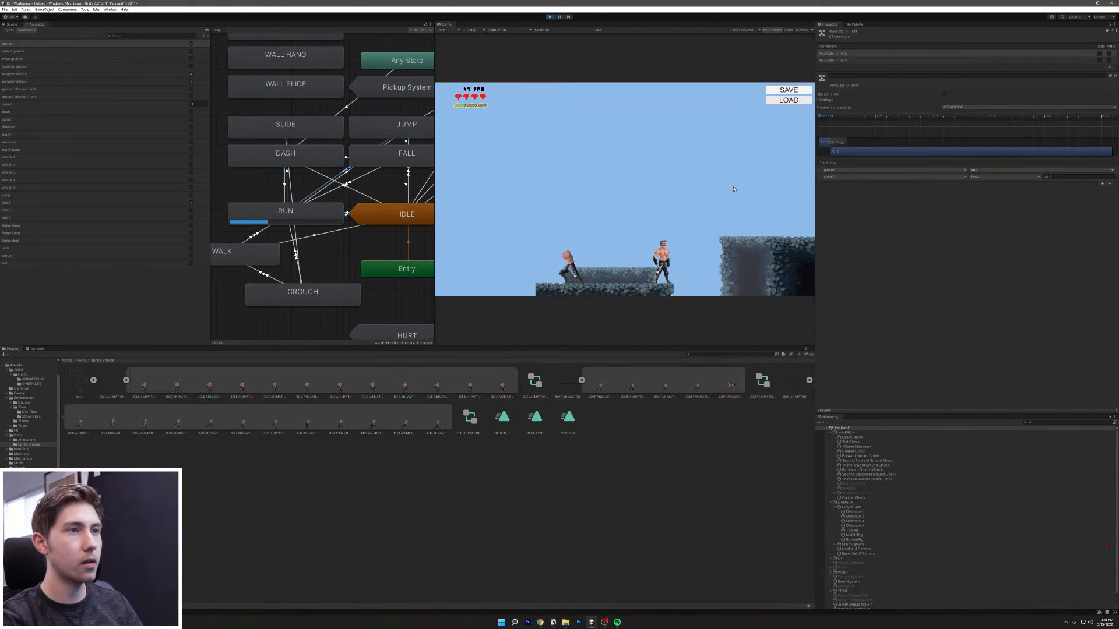
key("d")
key("space")
key("shift")
key("a")
key("space")
key("shift")
key("d")
key("space")
key("shift")
Step: Keep jump-dashing left and right past the figure, then leap off the platform to lower ground
key("a")
key("space")
key("shift")
key("d")
key("space")
key("shift")
key("a")
key("space")
key("shift")
key("d")
key("space")
key("shift")
key("space")
key("space")
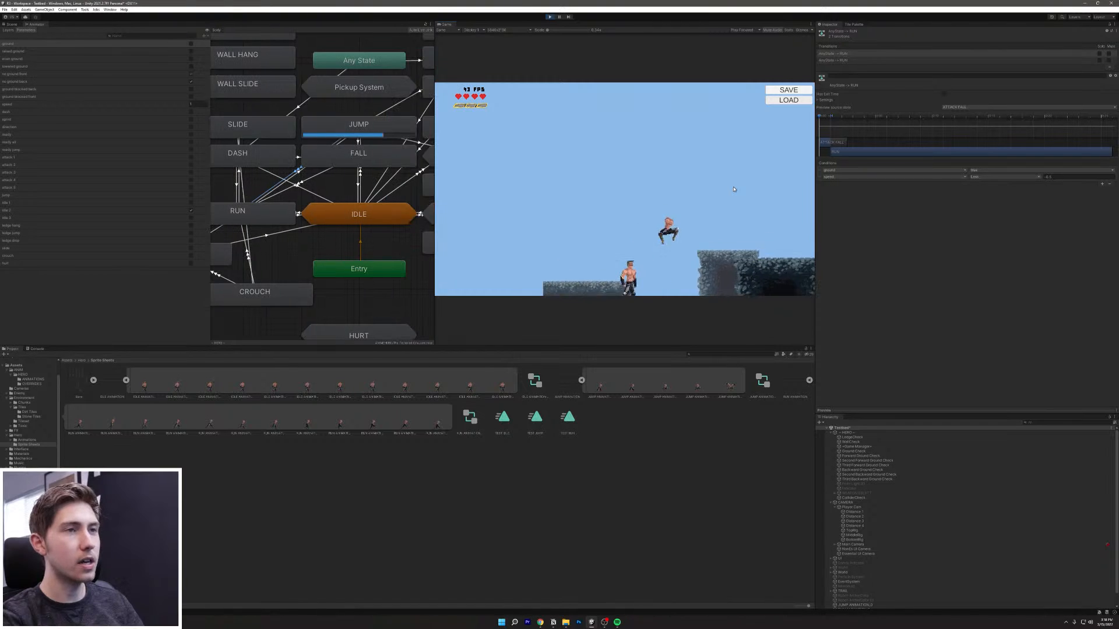
key("shift")
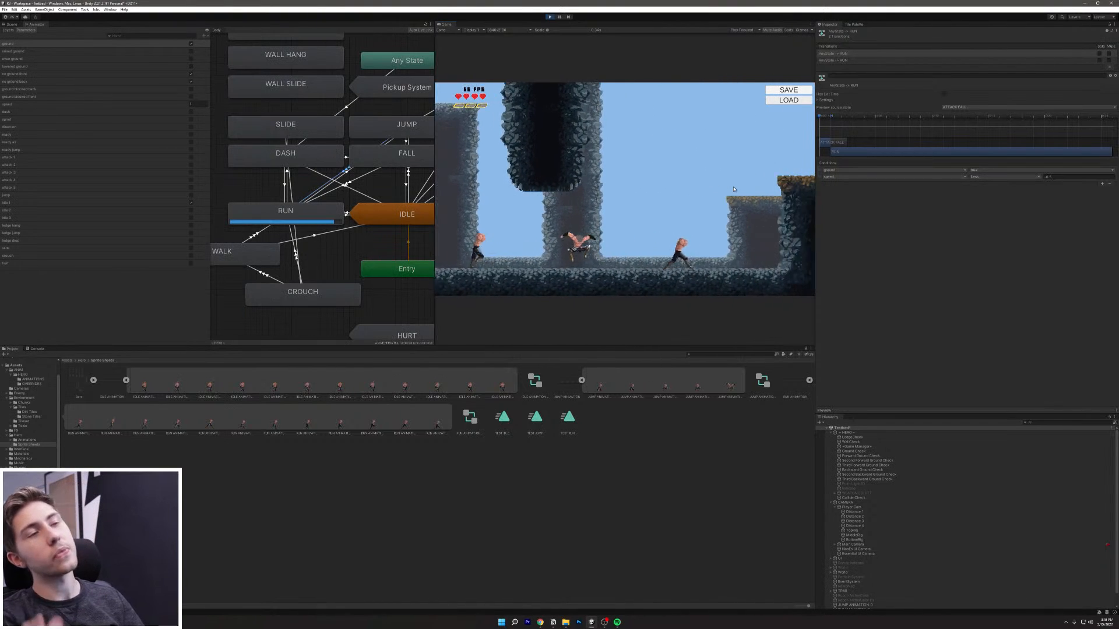
Step: Jump-dash onto the ledge, run off it, and jump back up beside the wall
key("a")
key("d")
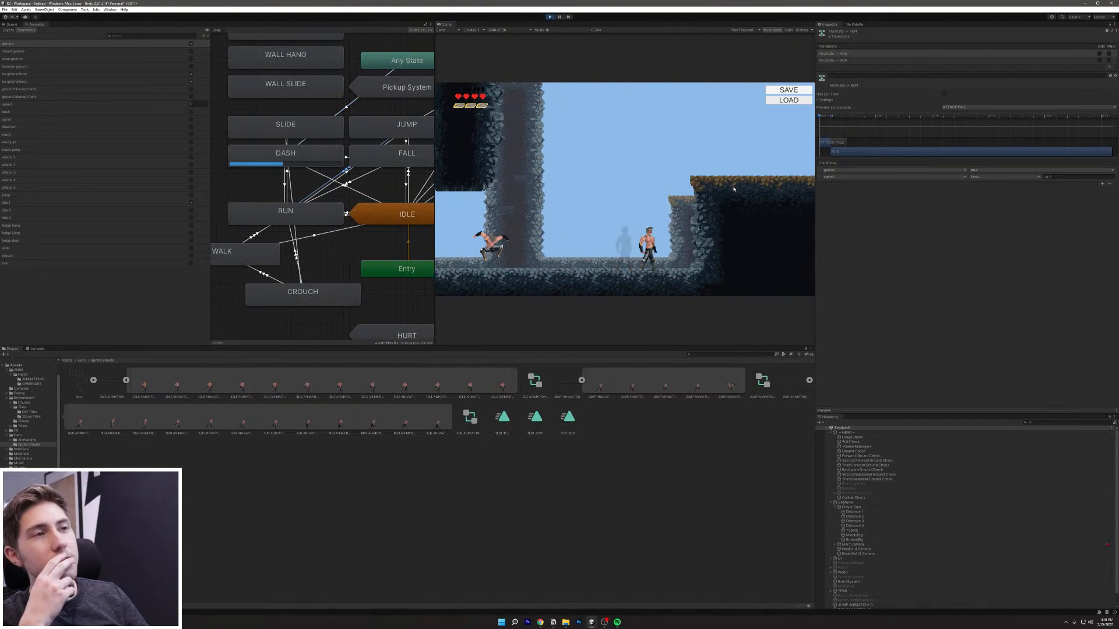
key("d")
key("space")
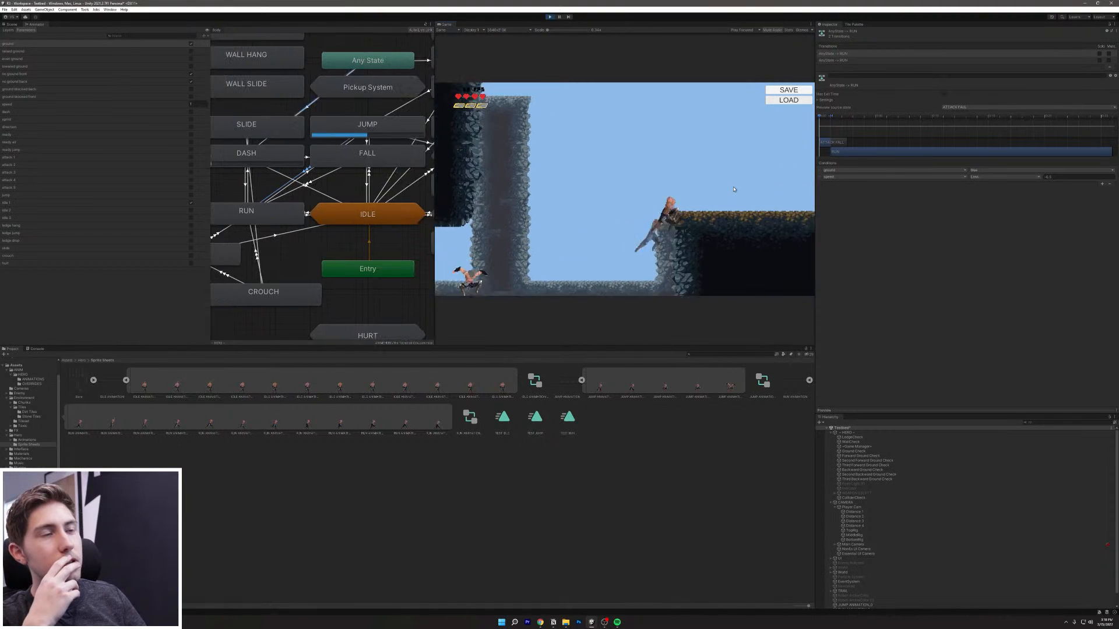
key("shift")
key("a")
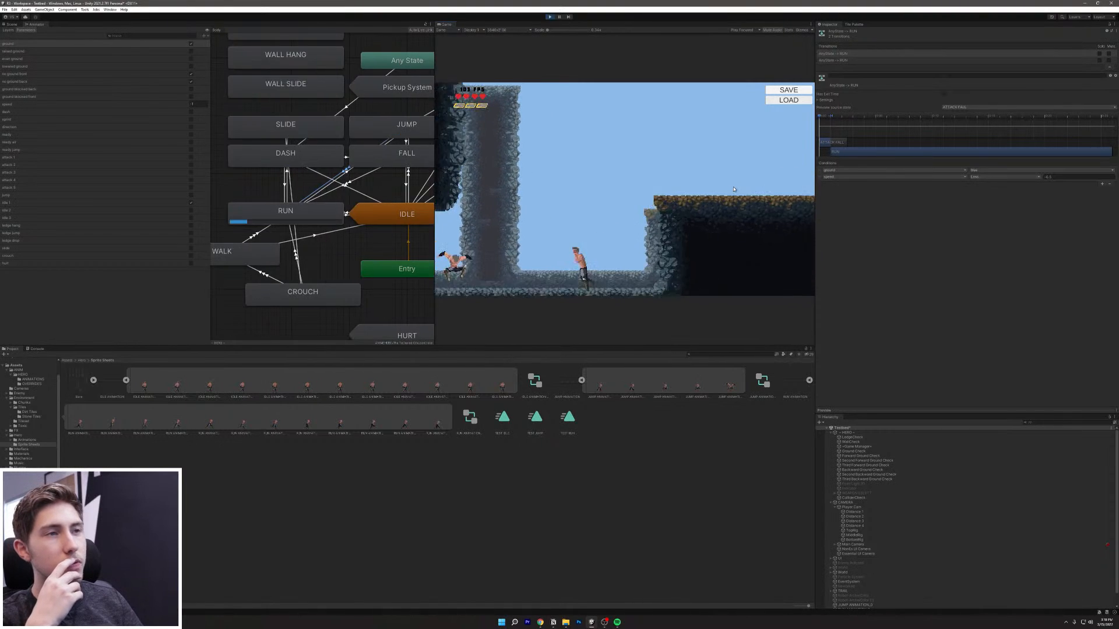
key("d")
key("space")
key("shift")
key("space")
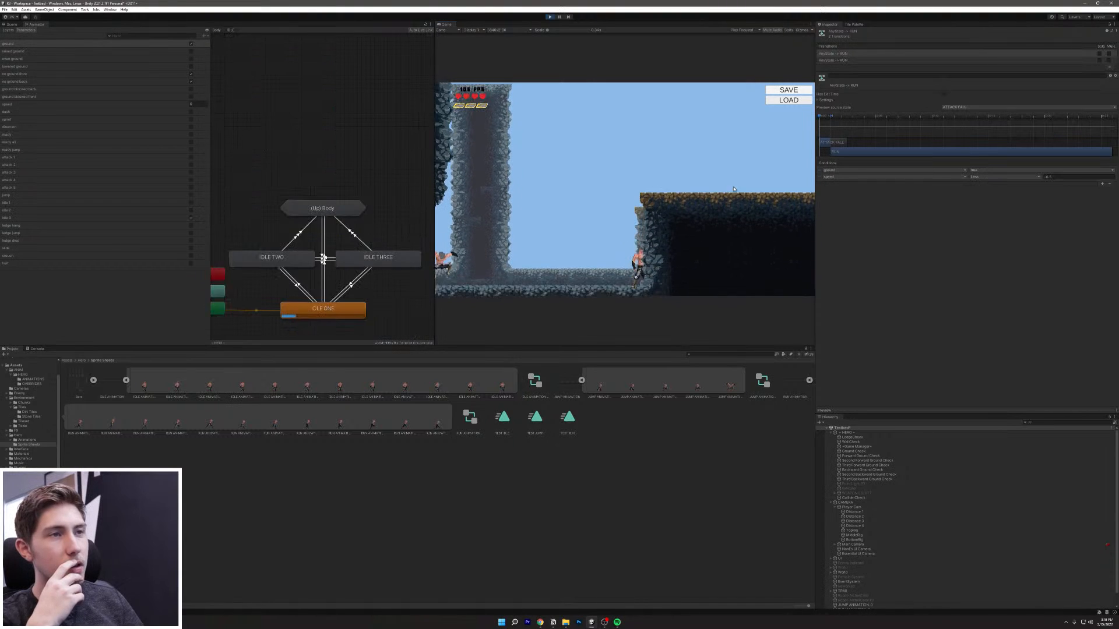
key("a")
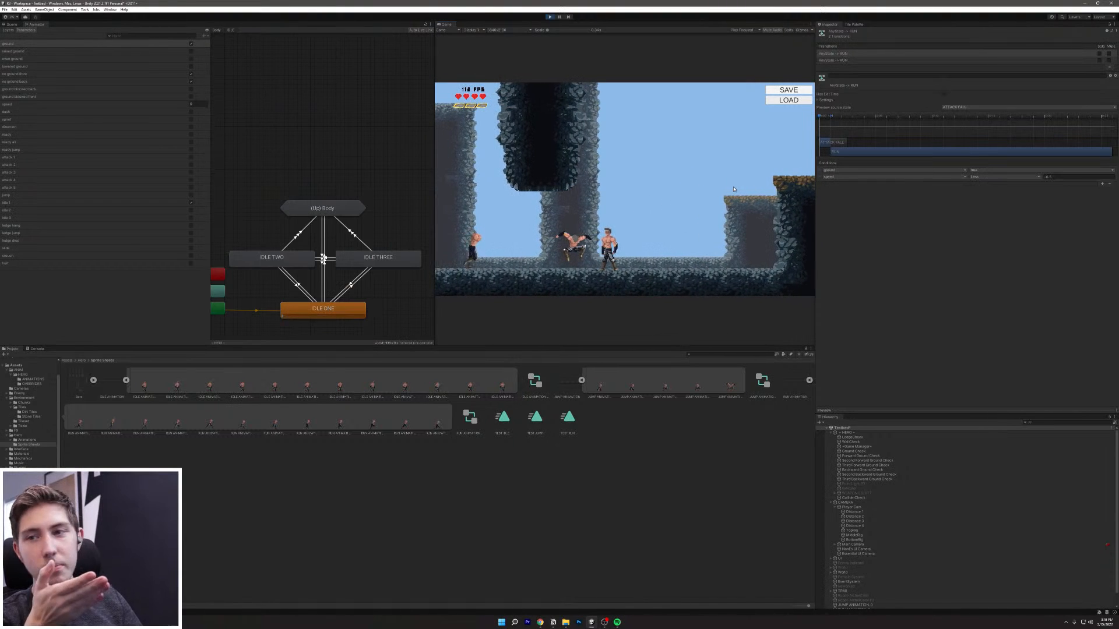
Step: Run left and right across the ledges and jump the hero onto the right ledge
key("a")
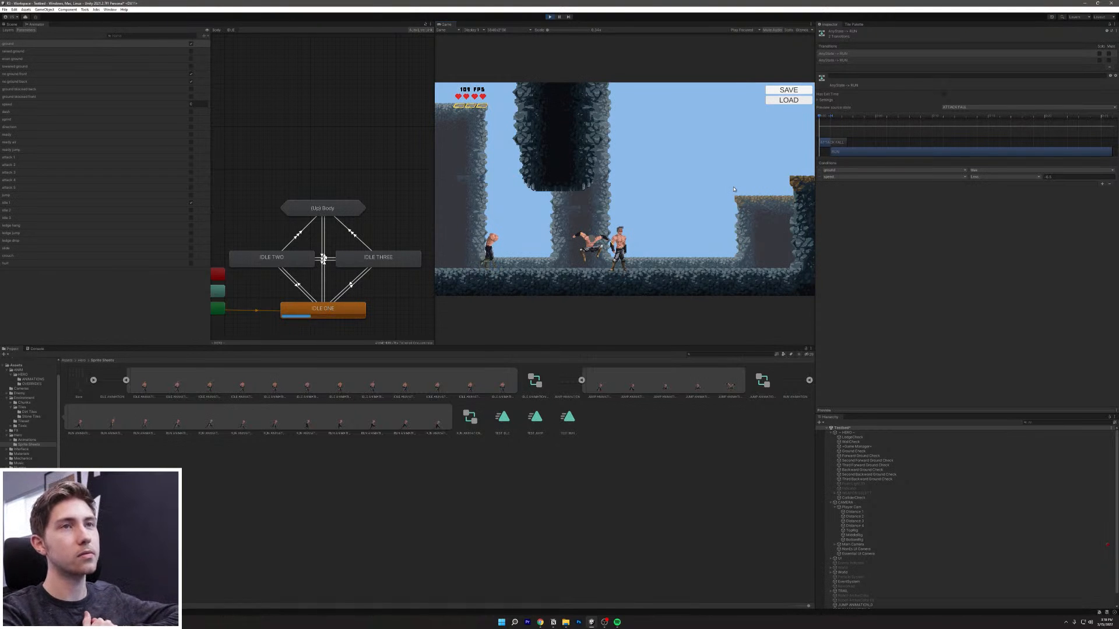
key("d")
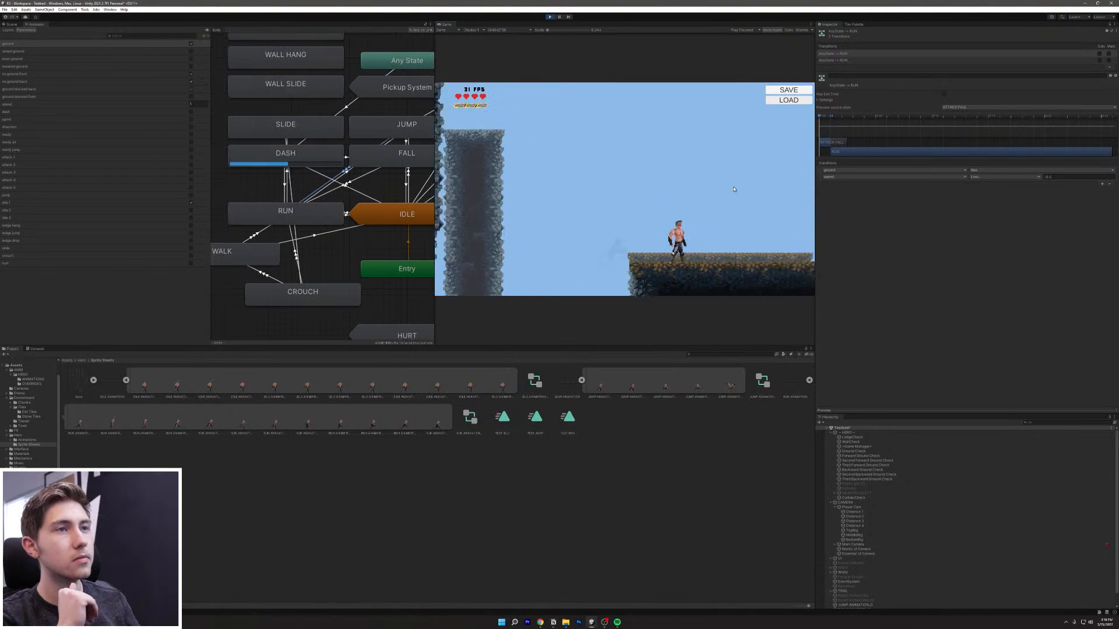
key("a")
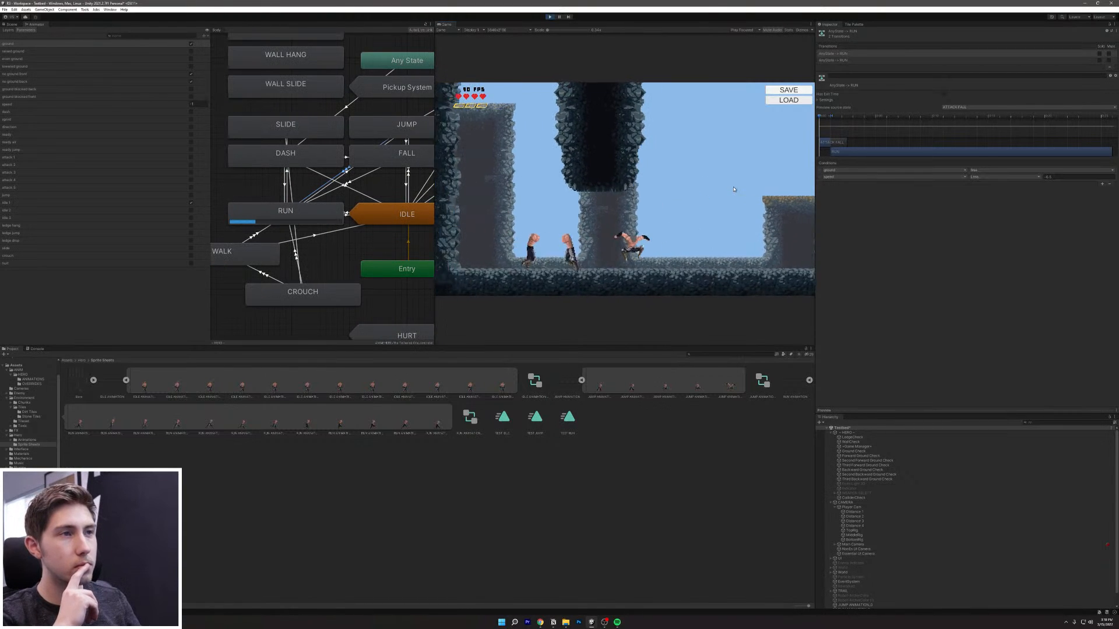
key("d")
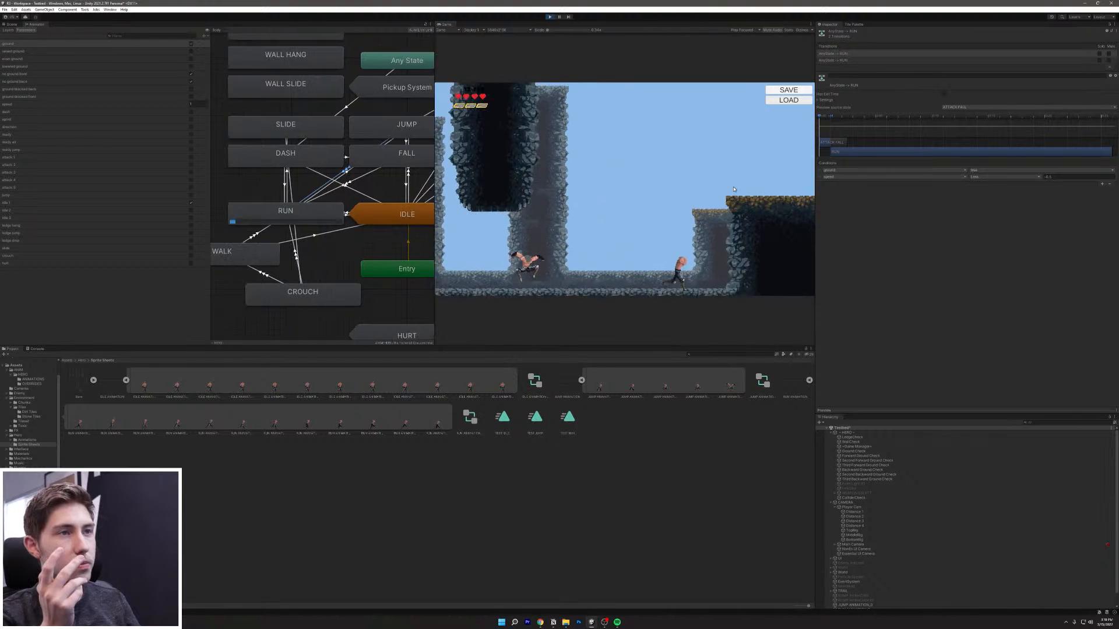
key("a")
key("d")
key("space")
key("d")
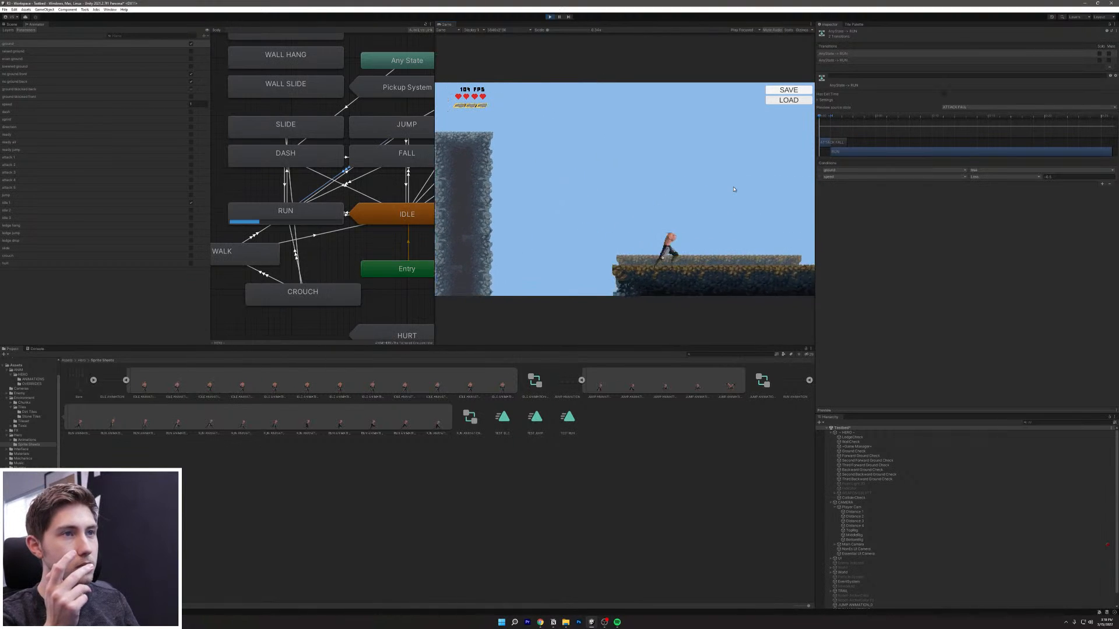
key("d")
key("space")
Step: Jump off the platform, drop the hero into the pit, then jump back out
key("space")
key("space")
key("d")
key("space")
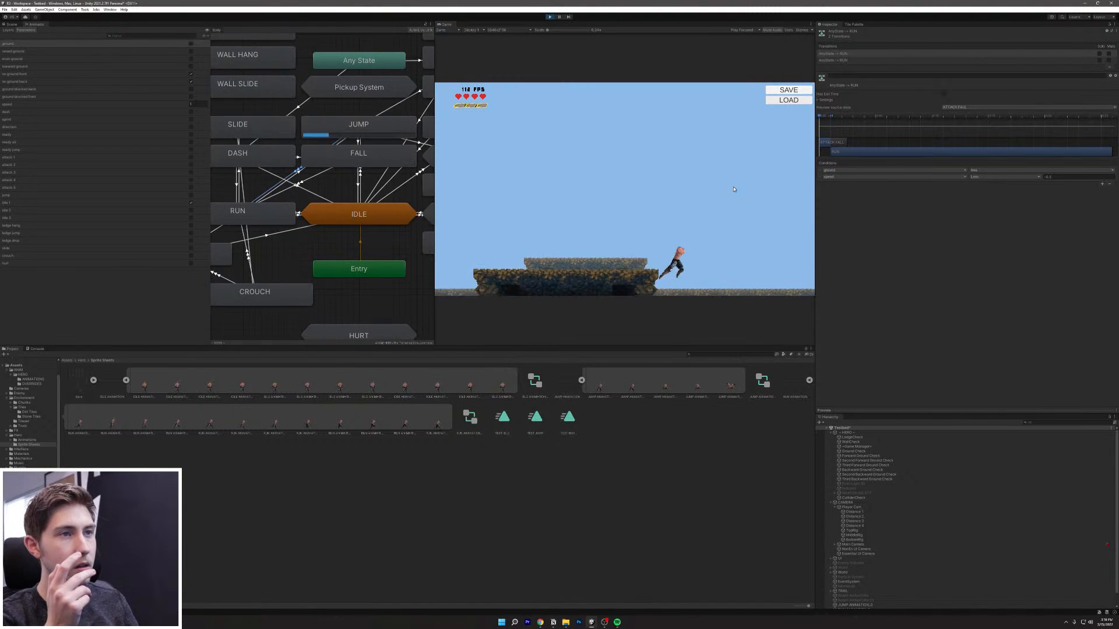
key("a")
key("space")
key("a")
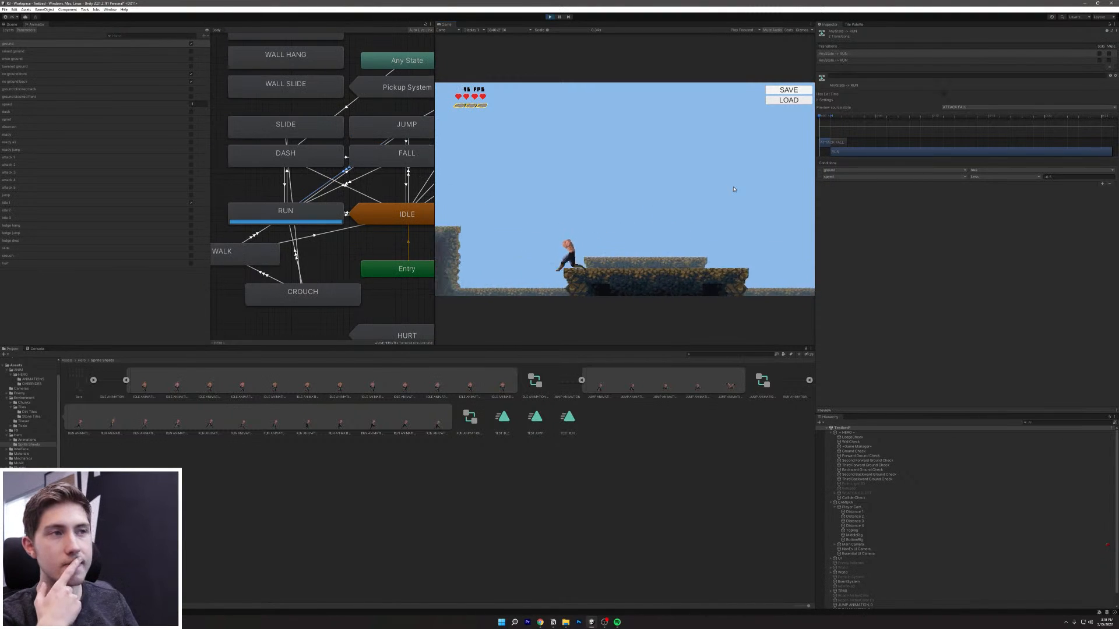
key("a")
key("space")
key("space")
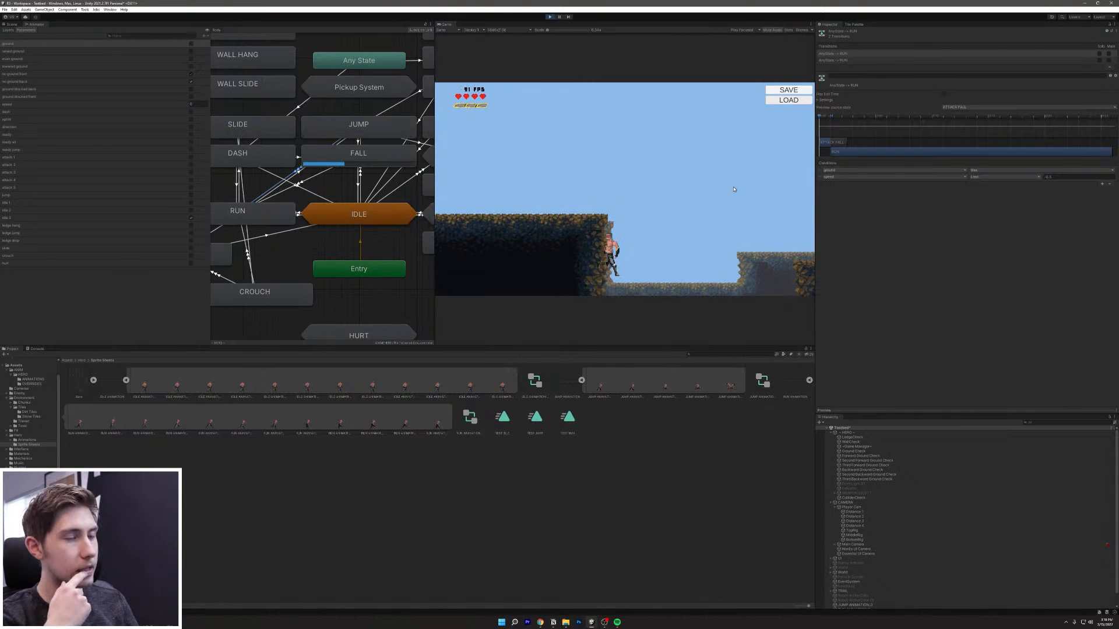
key("d")
key("a")
key("space")
Step: Run the hero left along the ledge, then make two short runs right to watch RUN and IDLE switch
key("a")
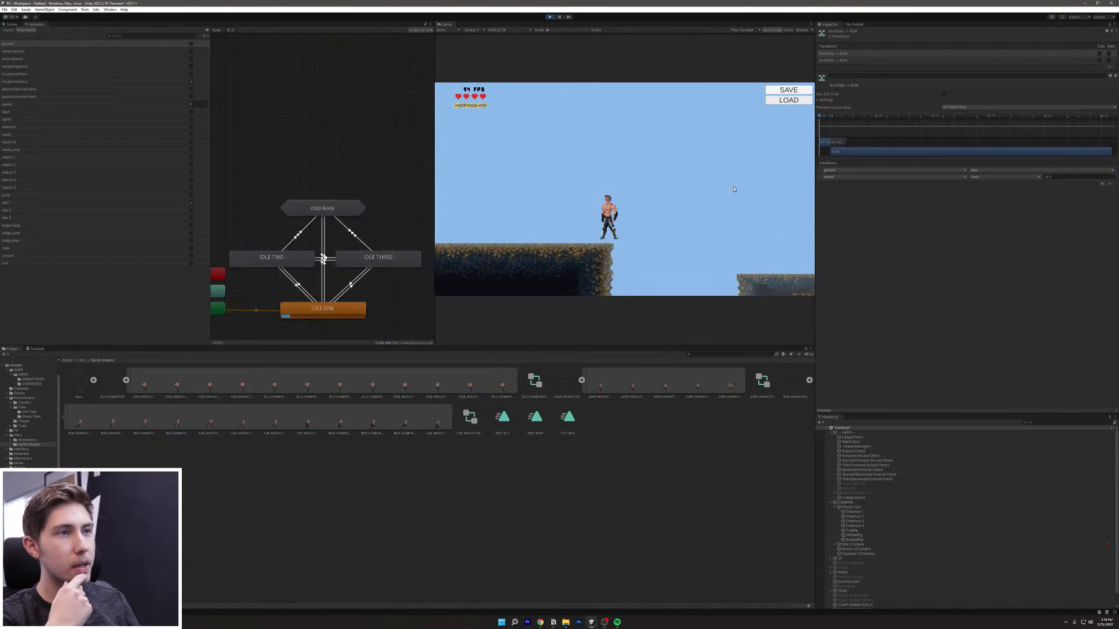
key("a")
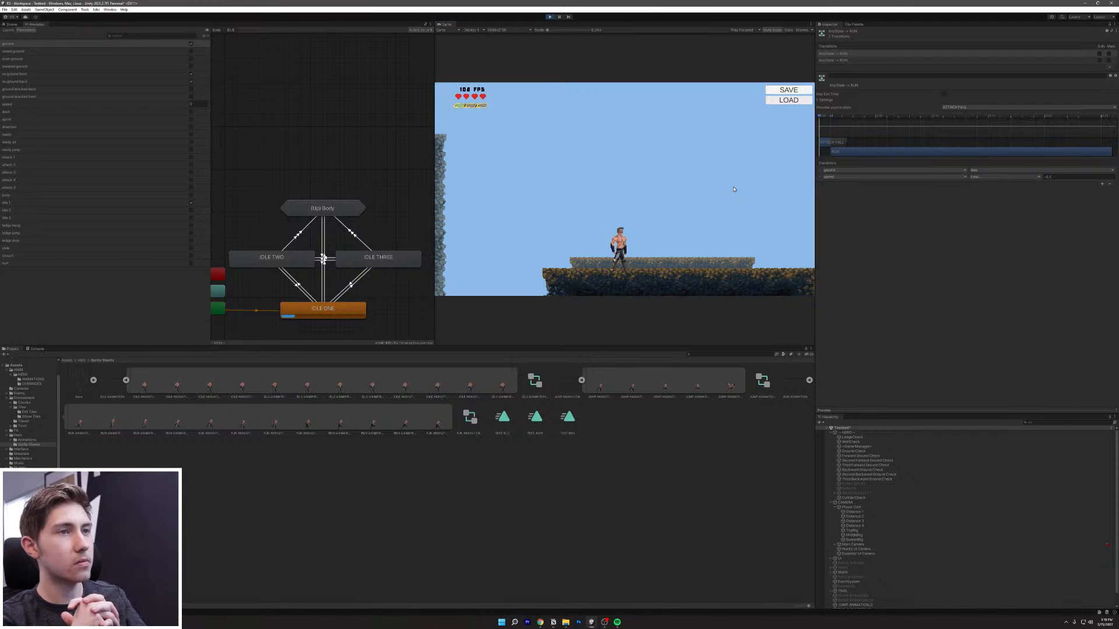
key("d")
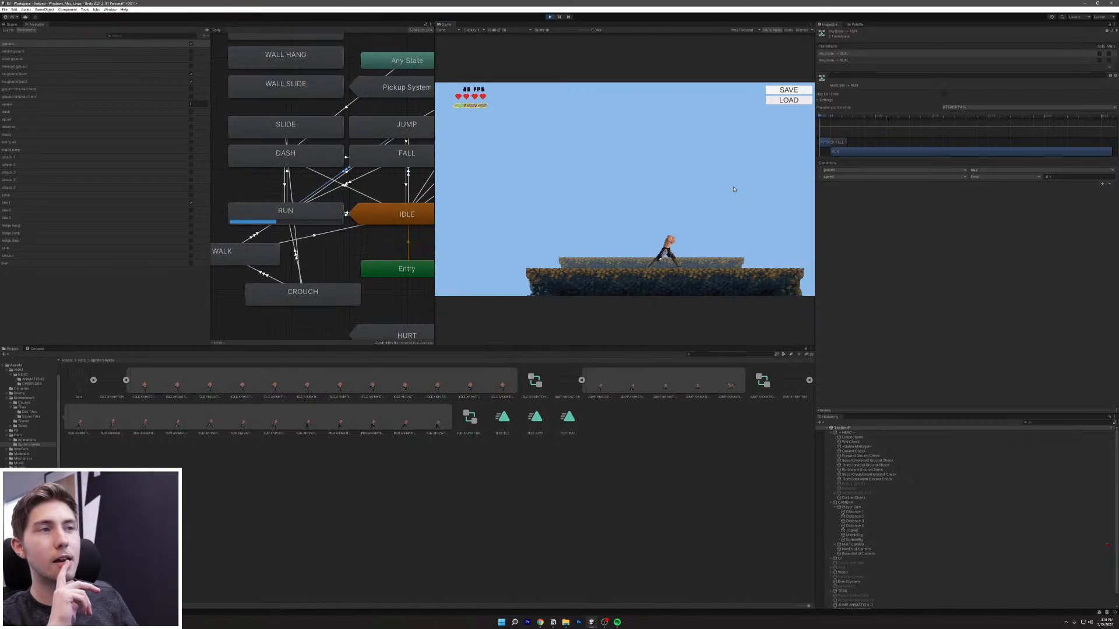
key("d")
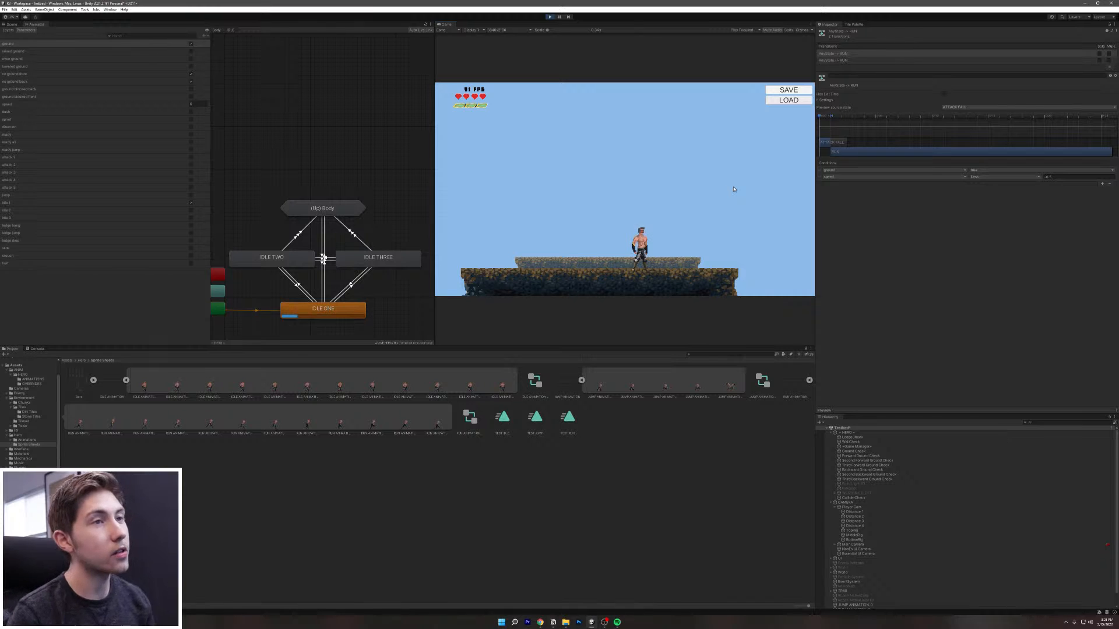
Step: Run right and chain repeated jump-dashes from platform to platform
key("d")
key("a")
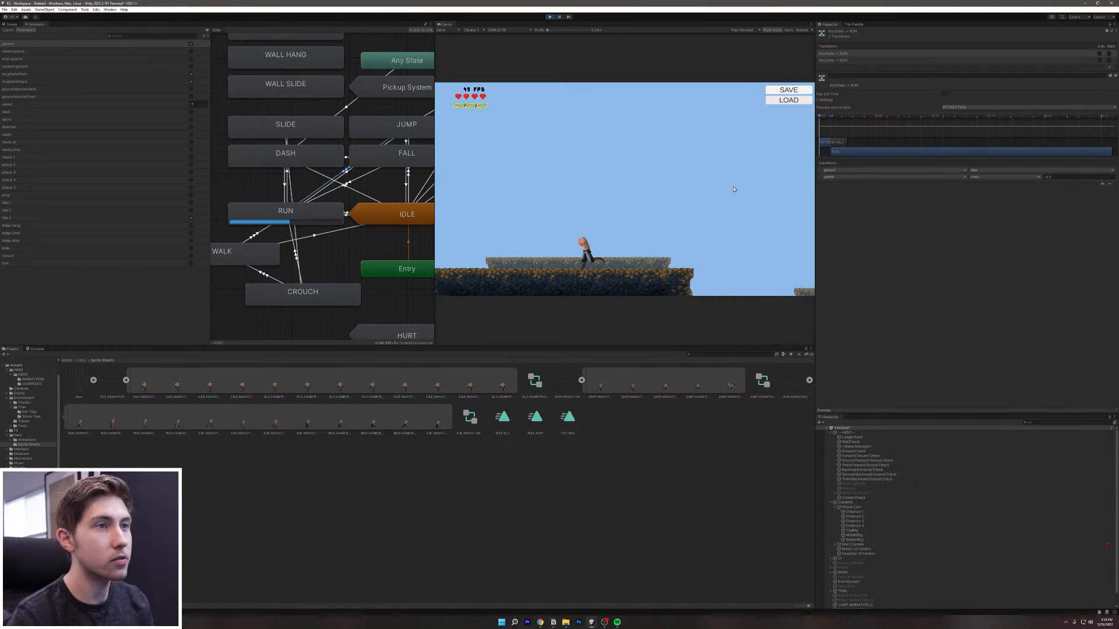
key("space")
key("shift")
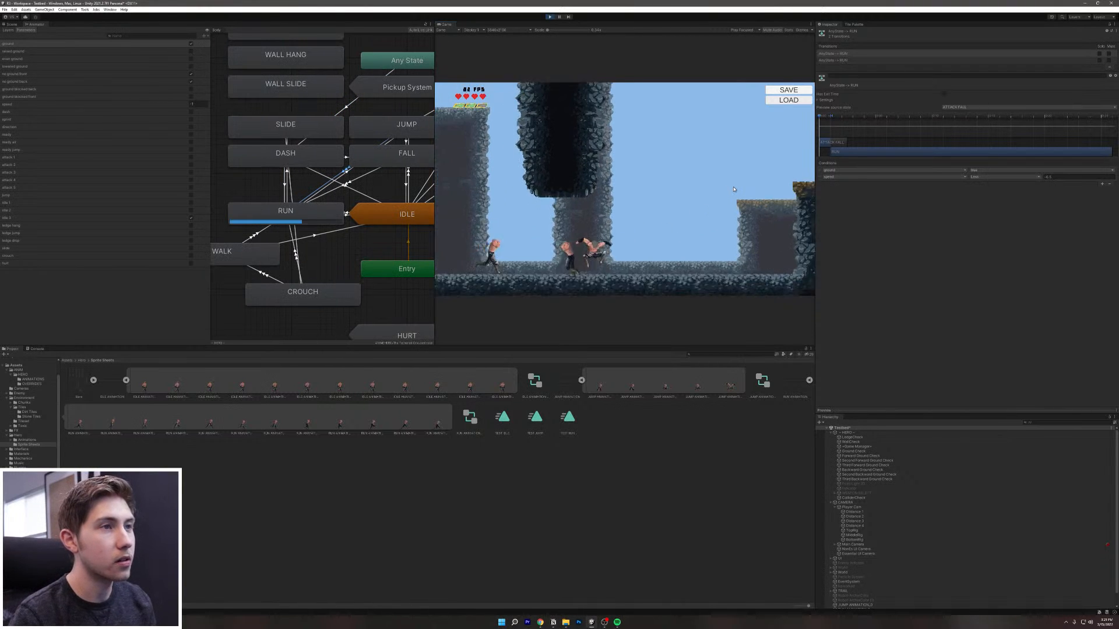
key("d")
key("space")
key("shift")
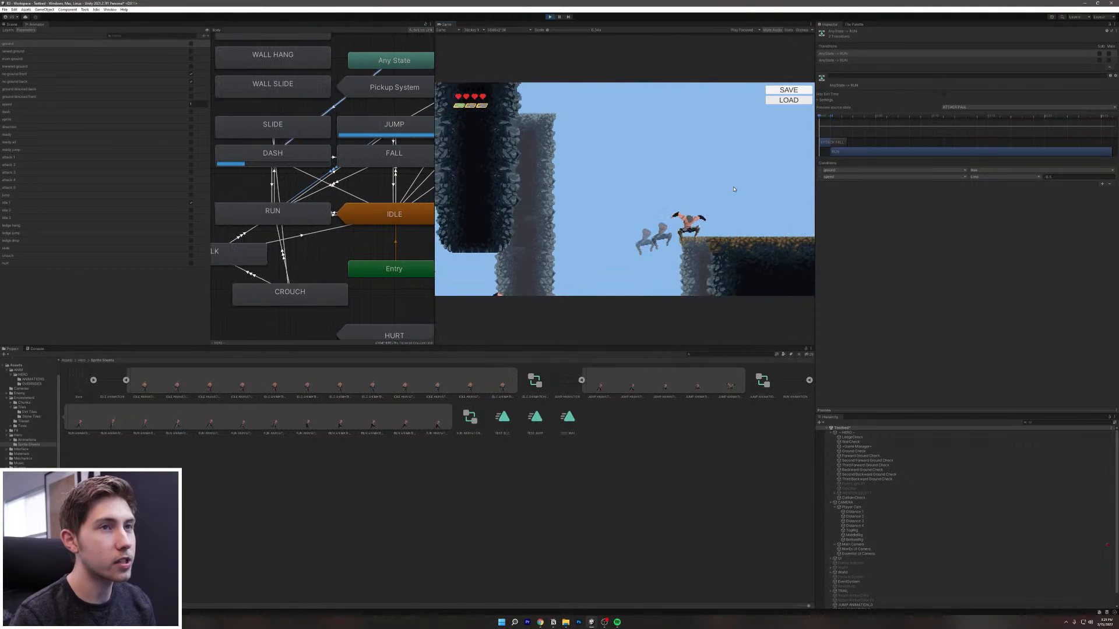
key("space")
key("space")
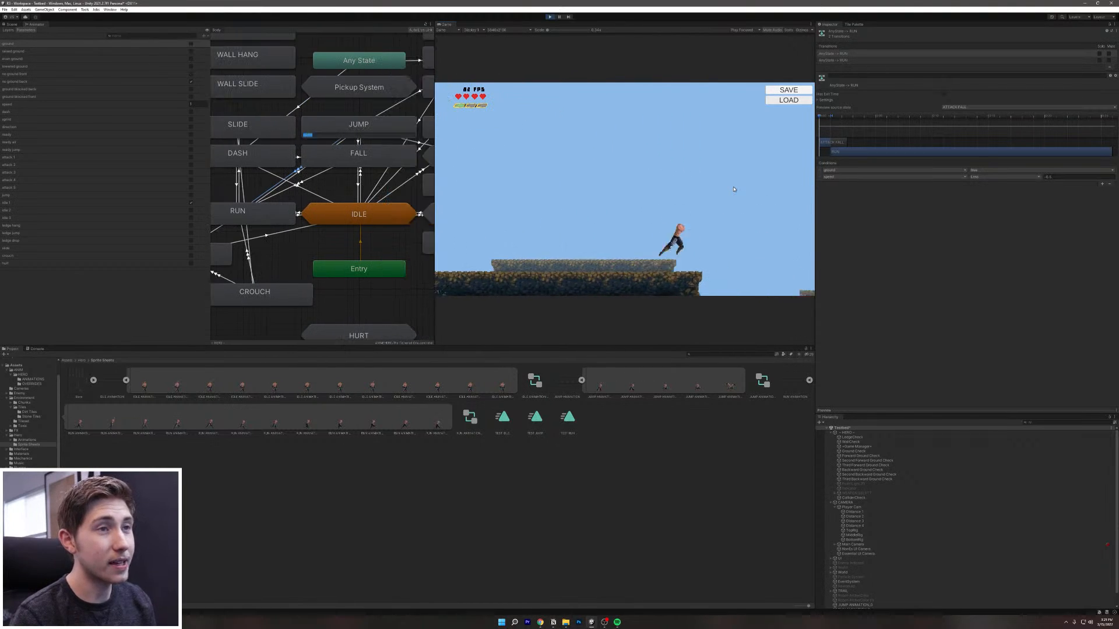
key("shift")
key("space")
key("shift")
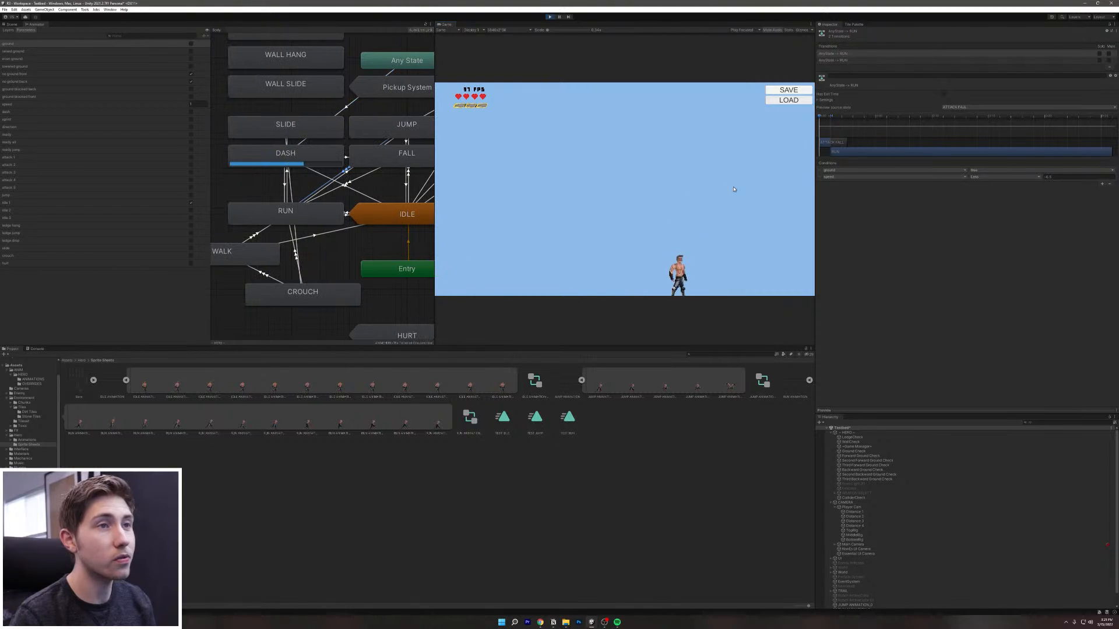
key("space")
key("shift")
key("space")
key("shift")
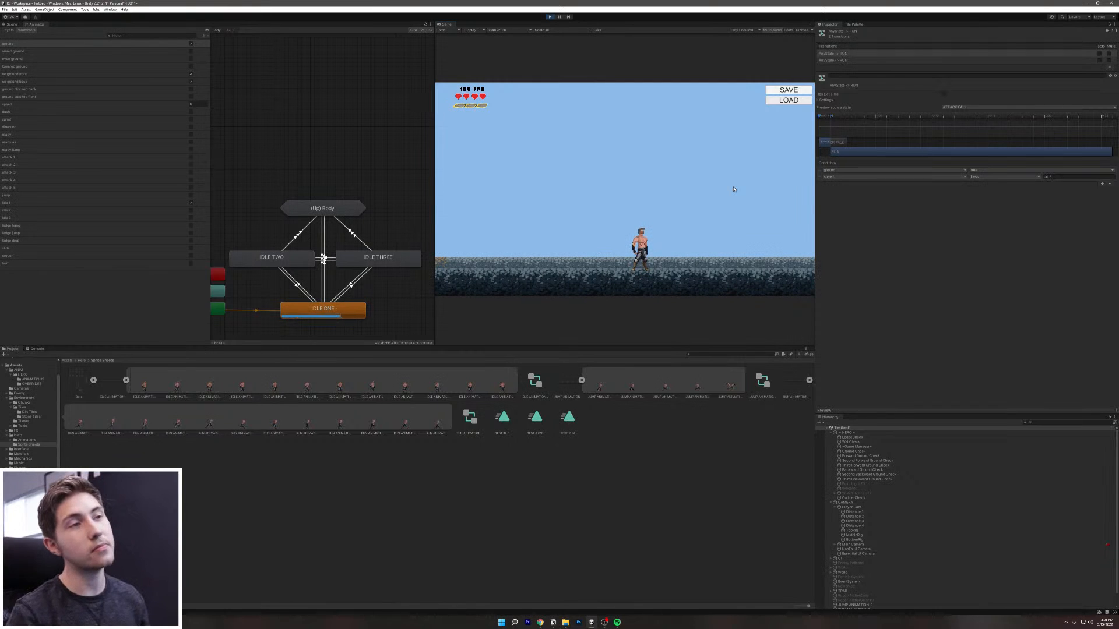
Step: Run left with jump-dashes, then jump up onto the ledge and dash left
key("a")
key("space")
key("shift")
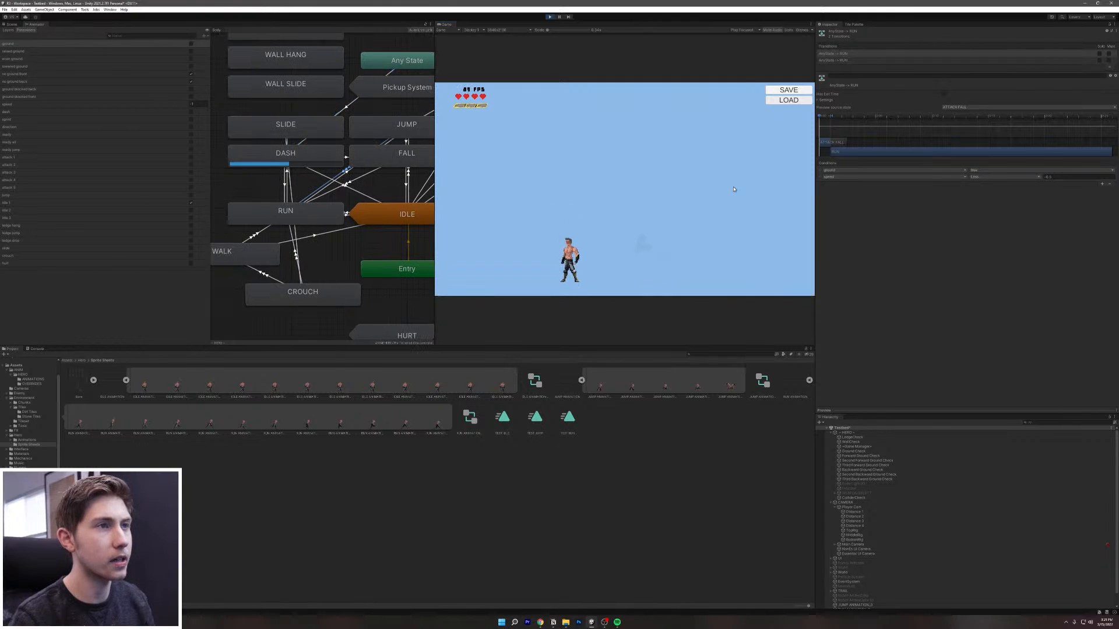
key("space")
key("shift")
key("a")
key("a")
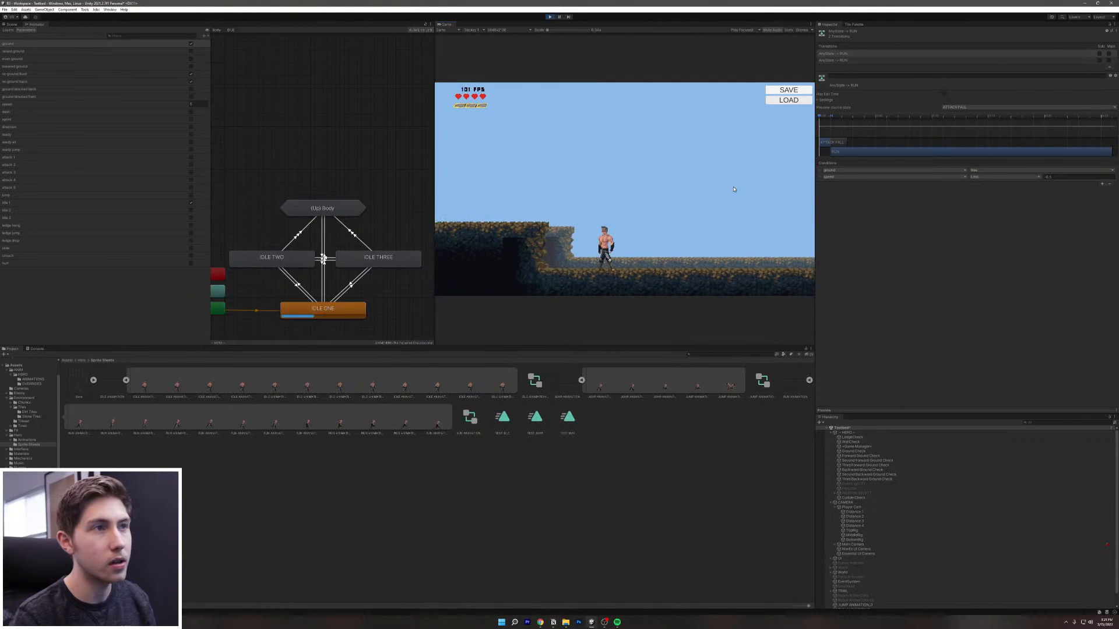
key("space")
key("a")
key("shift")
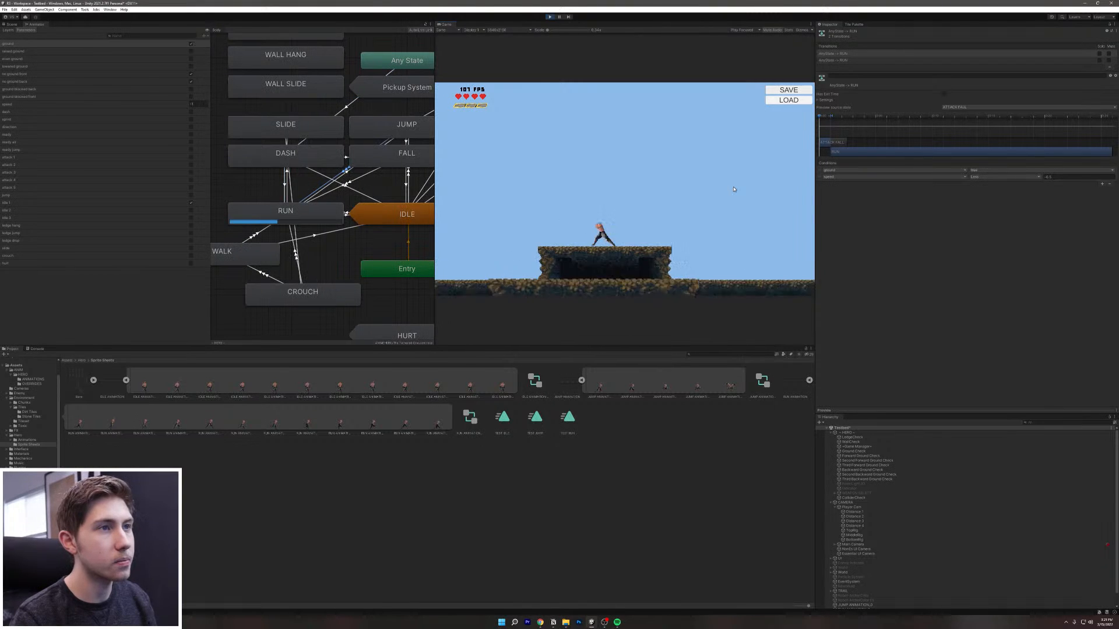
Step: Turn the hero back and forth off the ledge and jump across the gap onto the platform
key("d")
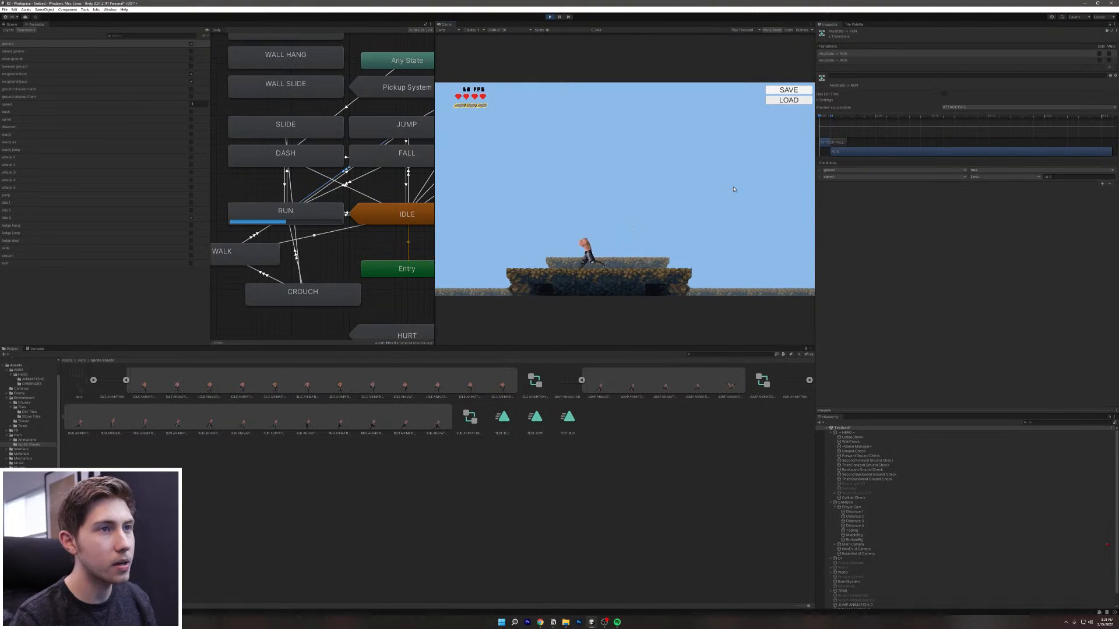
key("a")
key("d")
key("space")
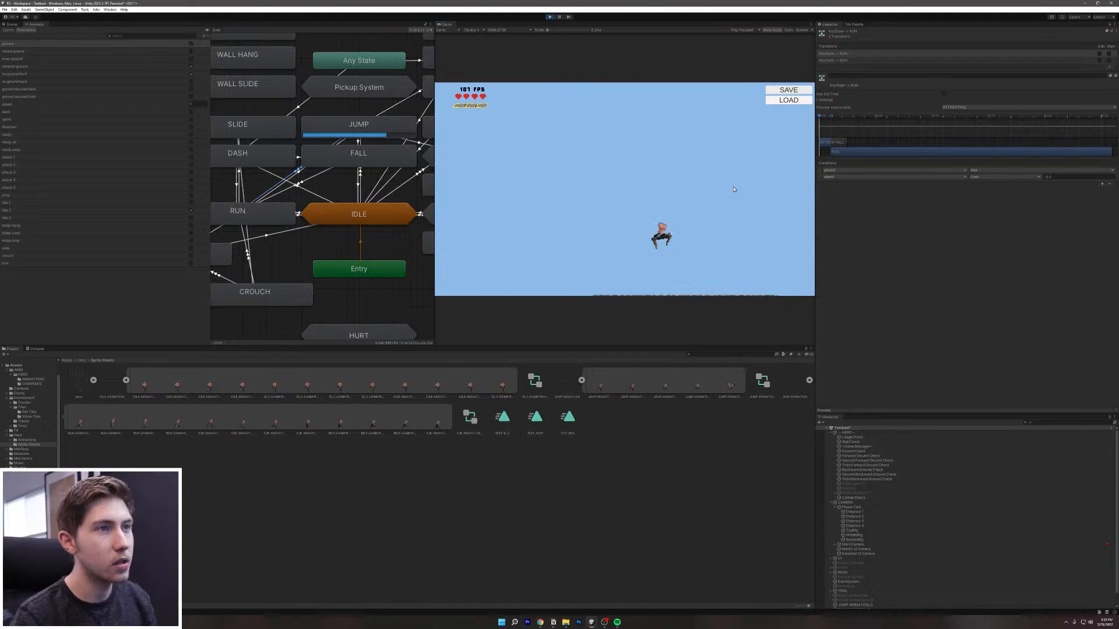
key("a")
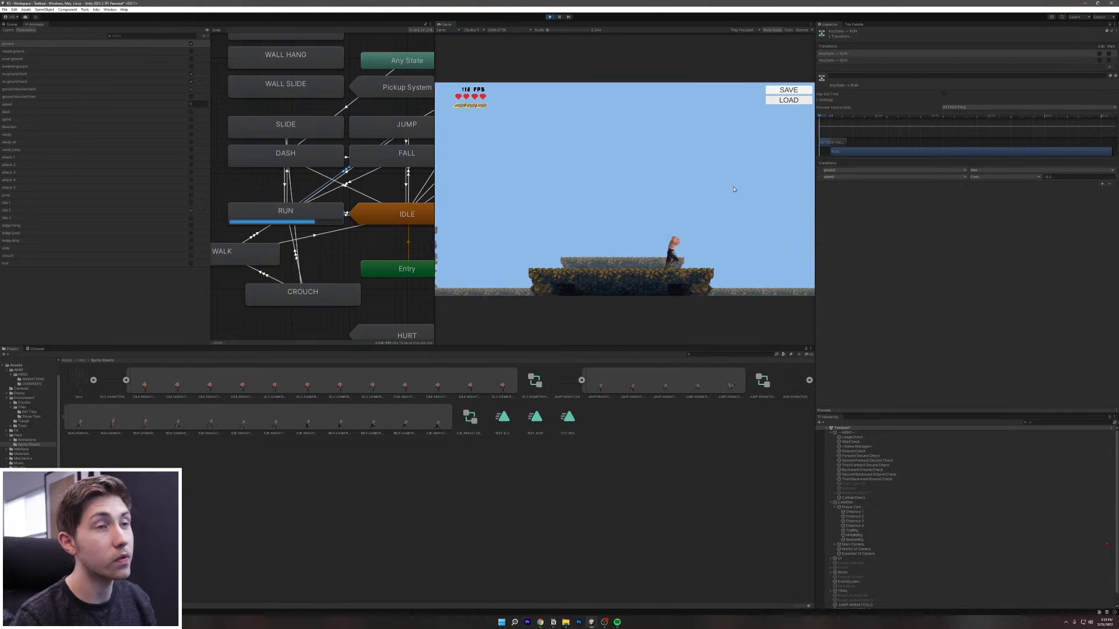
key("space")
Step: Drop off the platform into the pit, jump out, run to the platform edge and jump
key("d")
key("a")
key("space")
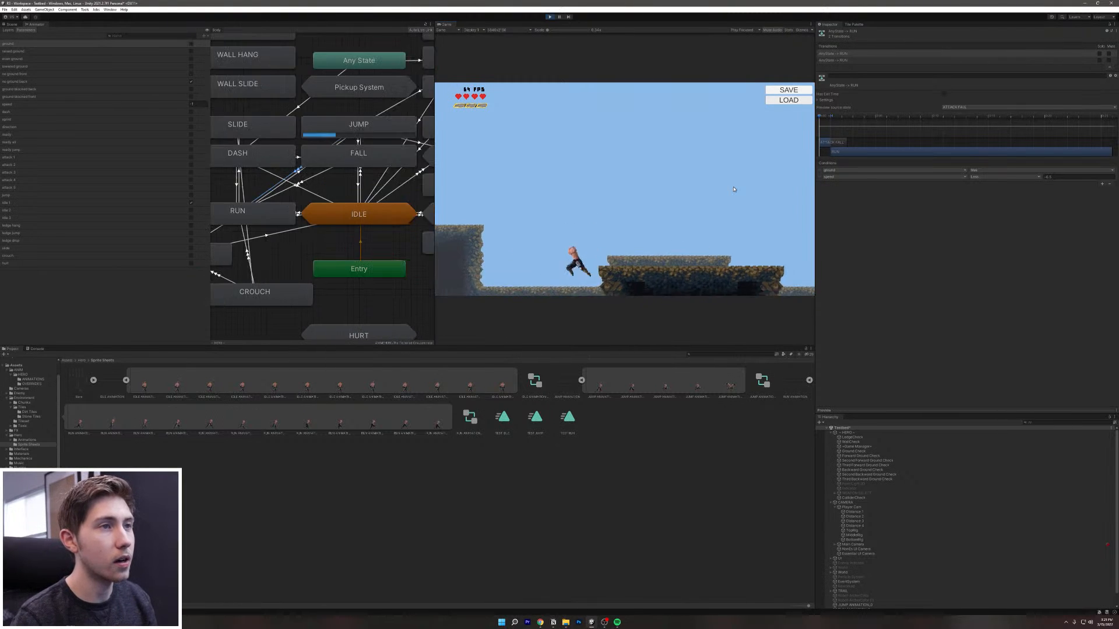
key("d")
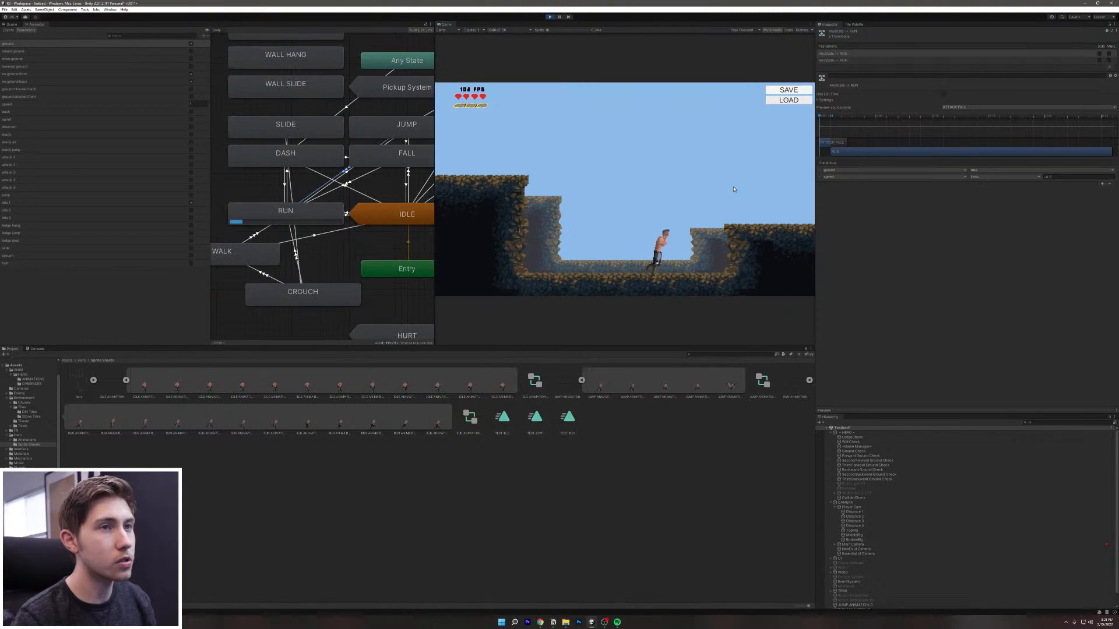
key("space")
key("d")
key("d")
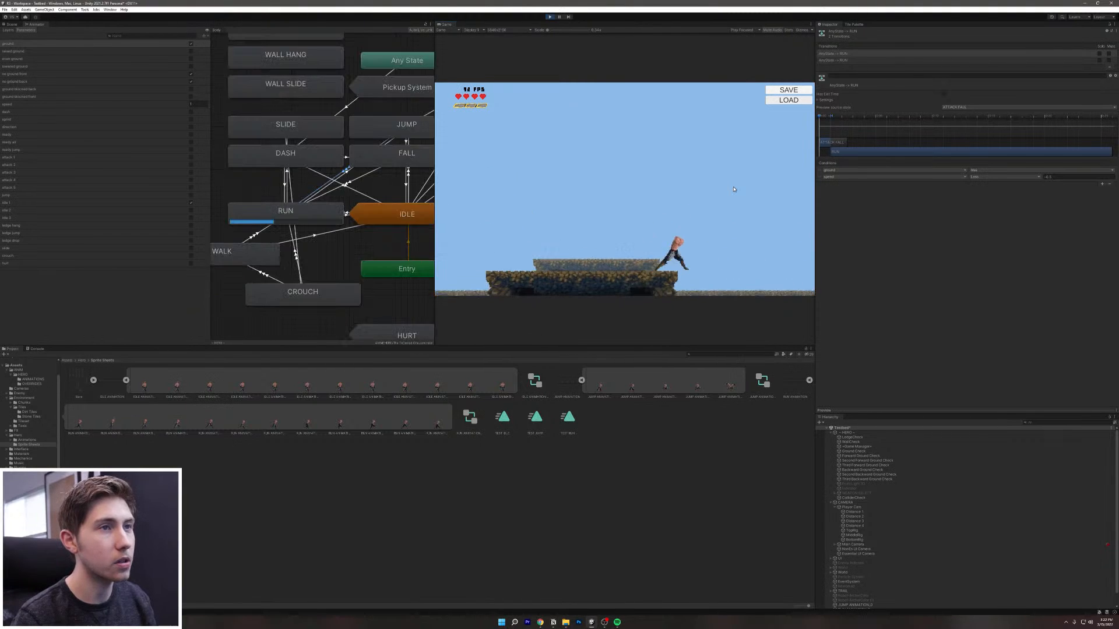
key("d")
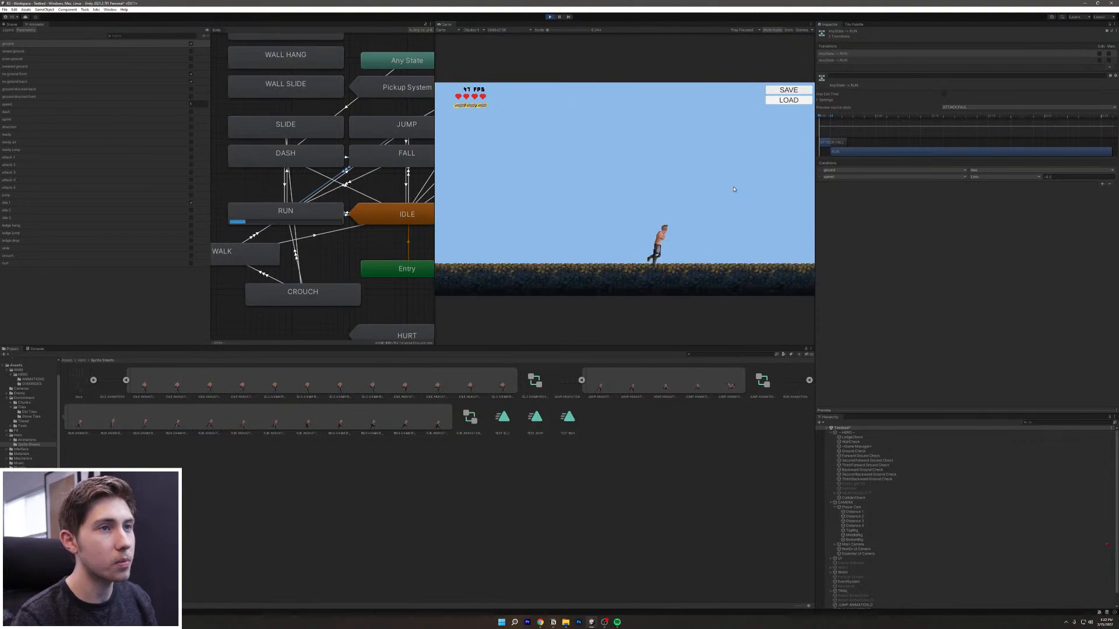
key("a")
key("space")
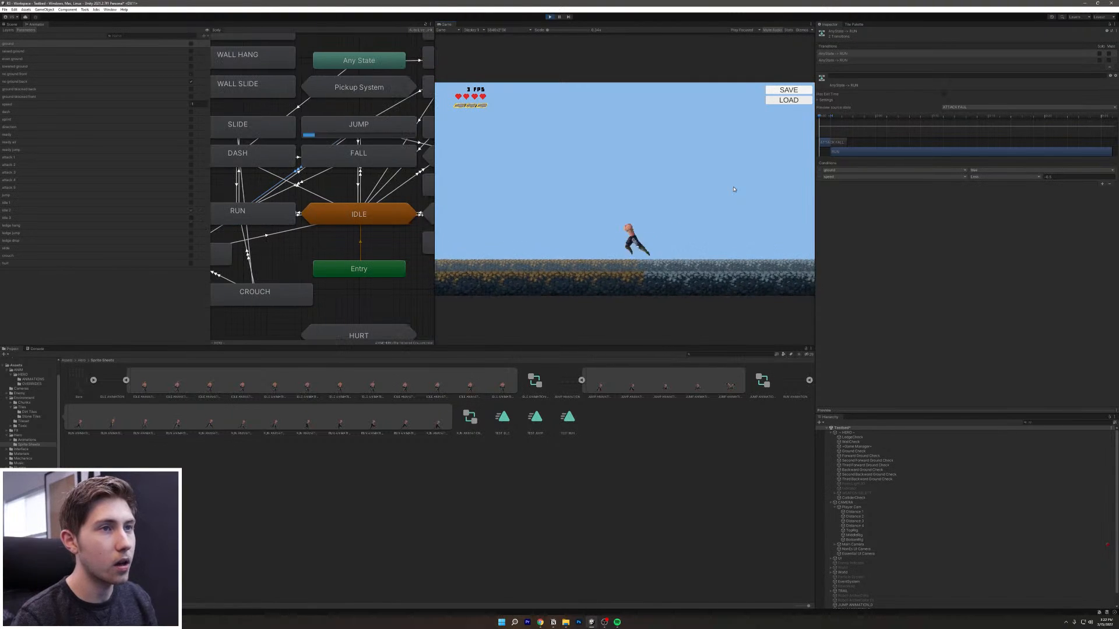